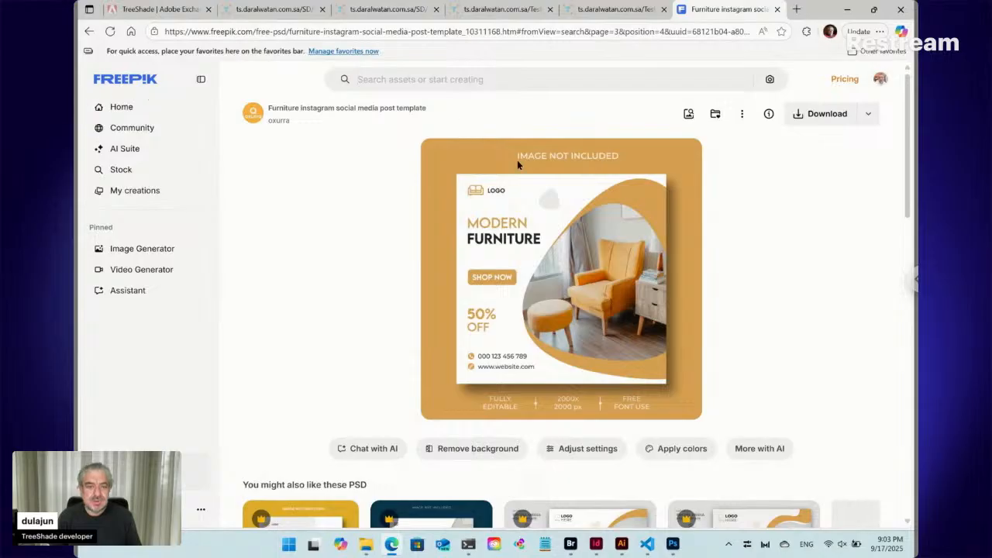
# - Download the furniture Instagram post template and extract its zip archive into its own folder in Downloads
pyautogui.click(822, 114)
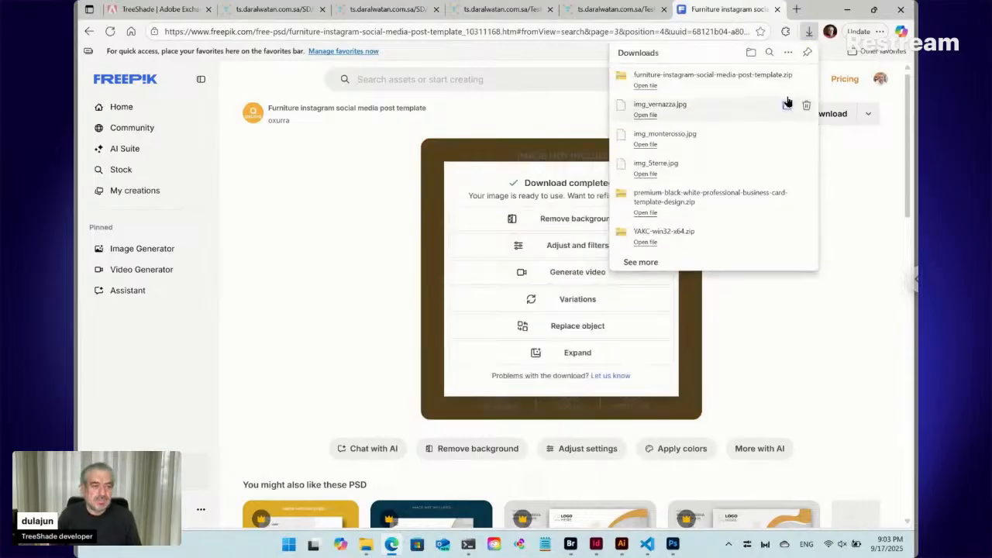
pyautogui.click(787, 80)
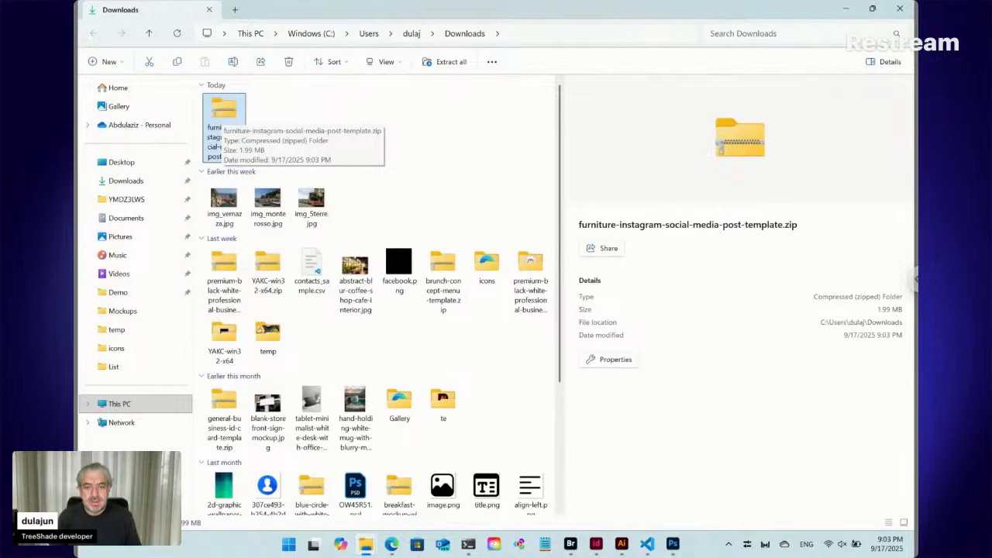
pyautogui.click(232, 116)
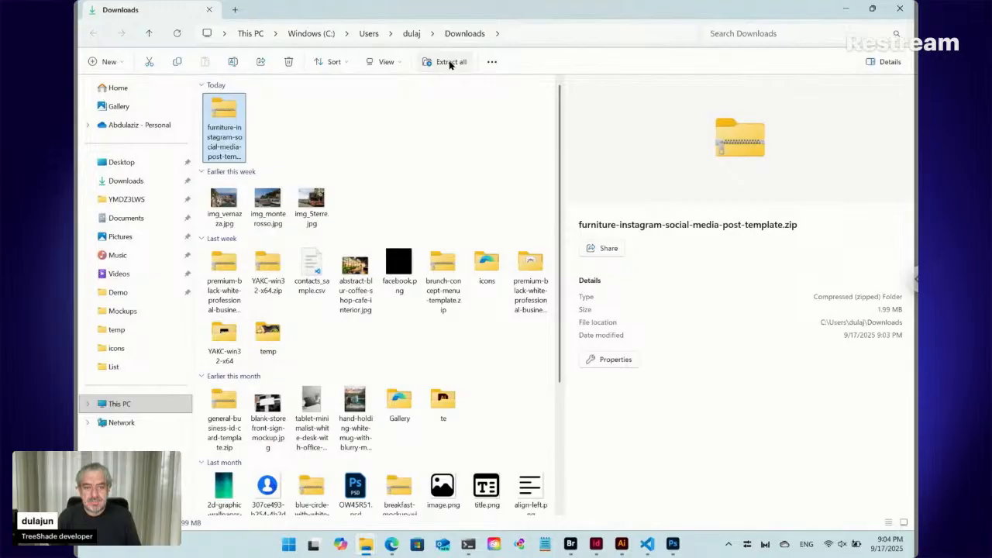
pyautogui.click(449, 62)
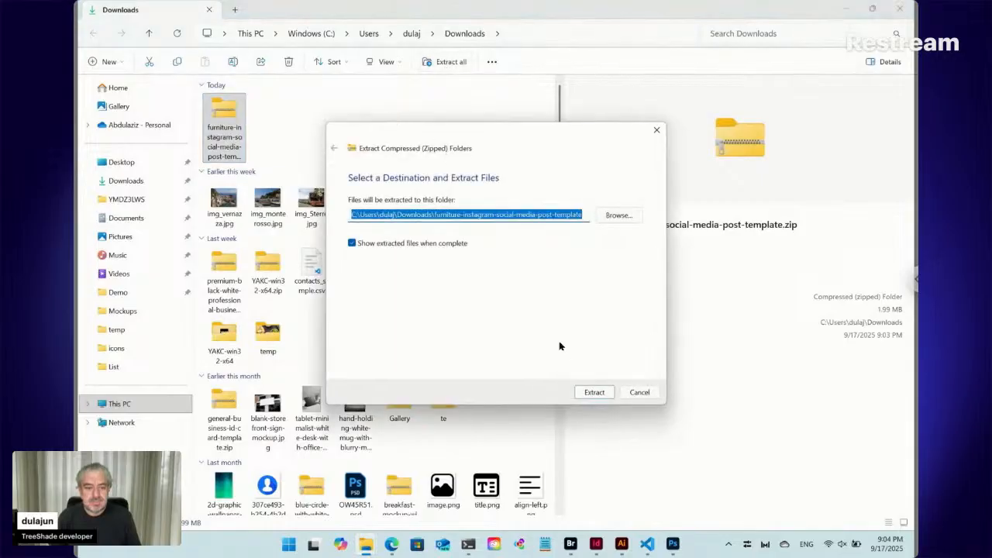
pyautogui.click(594, 393)
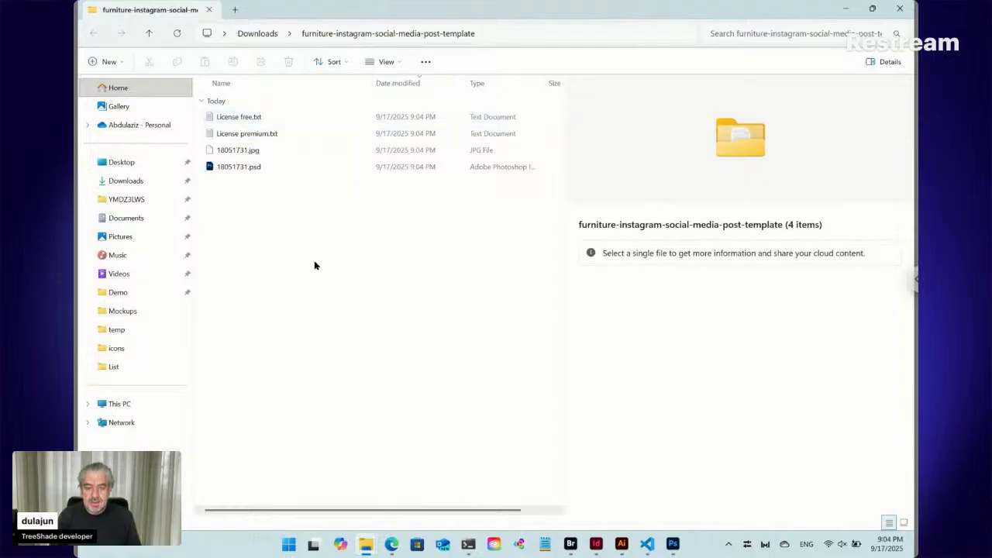
# - Switch to Adobe Bridge, maximize its window and go up to the Workshop folder
pyautogui.click(571, 543)
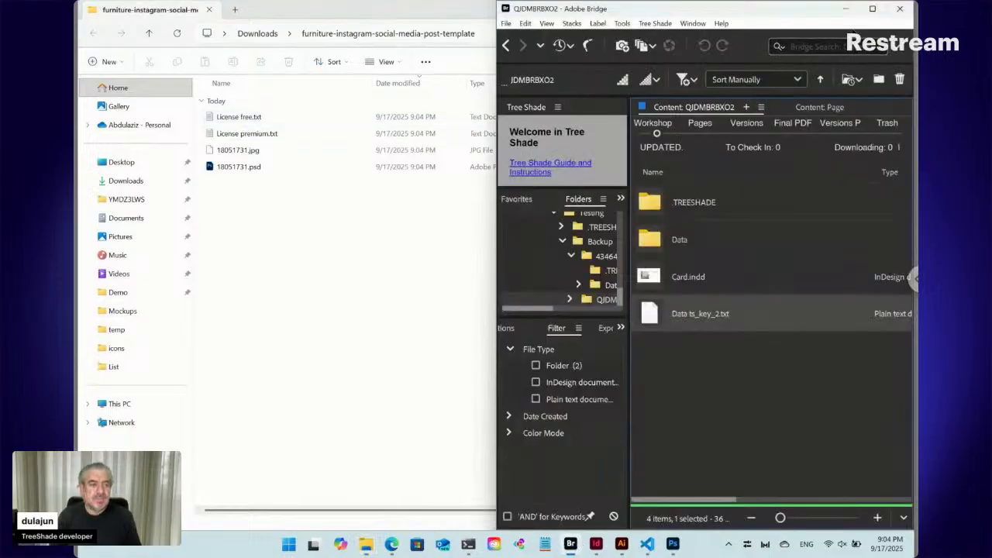
pyautogui.click(873, 10)
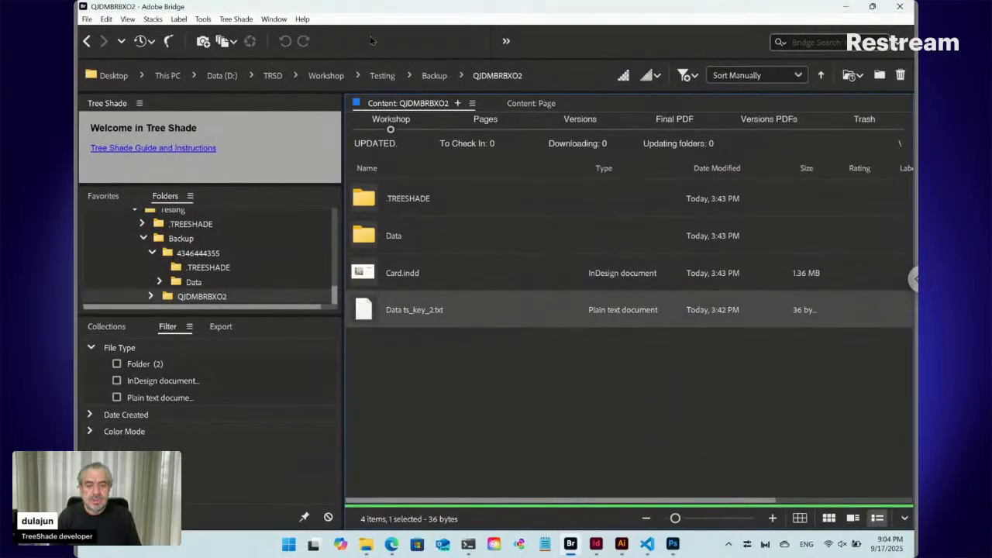
pyautogui.click(327, 77)
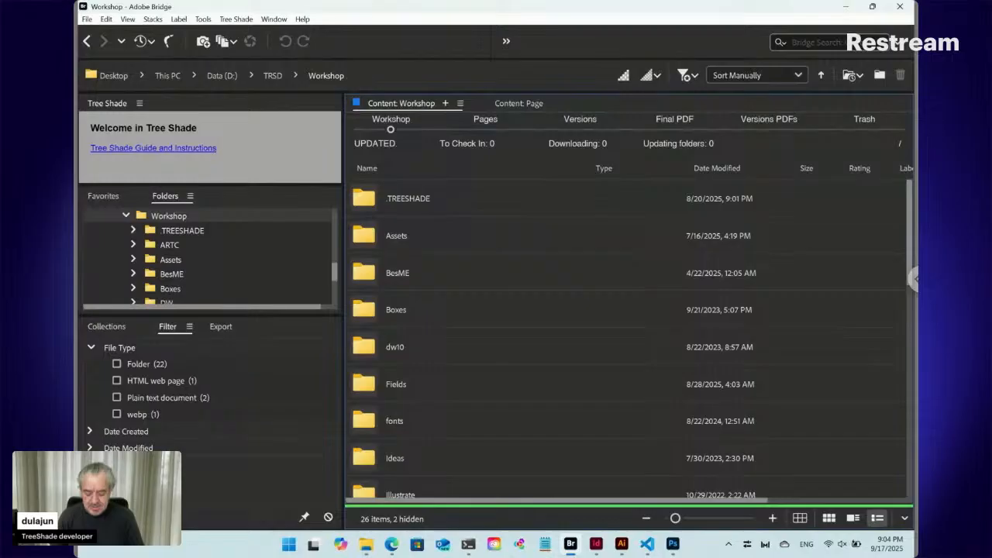
# - Create a folder named Post in the Workshop folder and open it
pyautogui.hotkey('ctrl', 'shift', 'n')
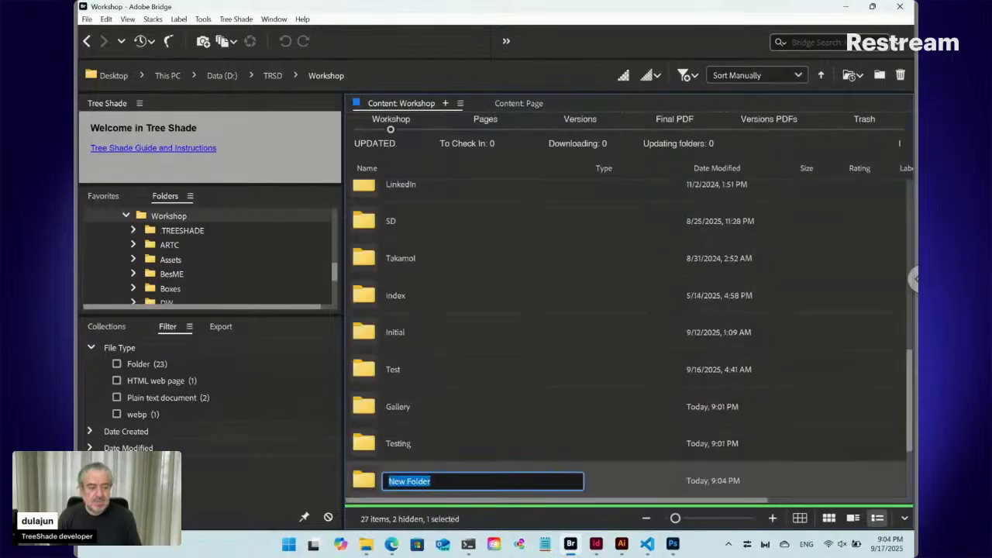
pyautogui.click(910, 364)
pyautogui.moveTo(909, 360); pyautogui.dragTo(908, 401)
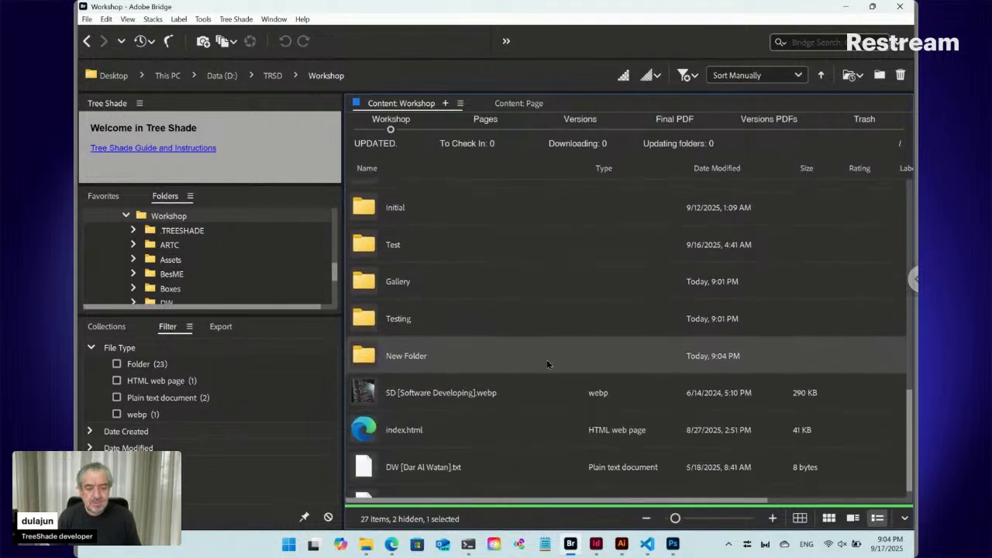
pyautogui.click(409, 361)
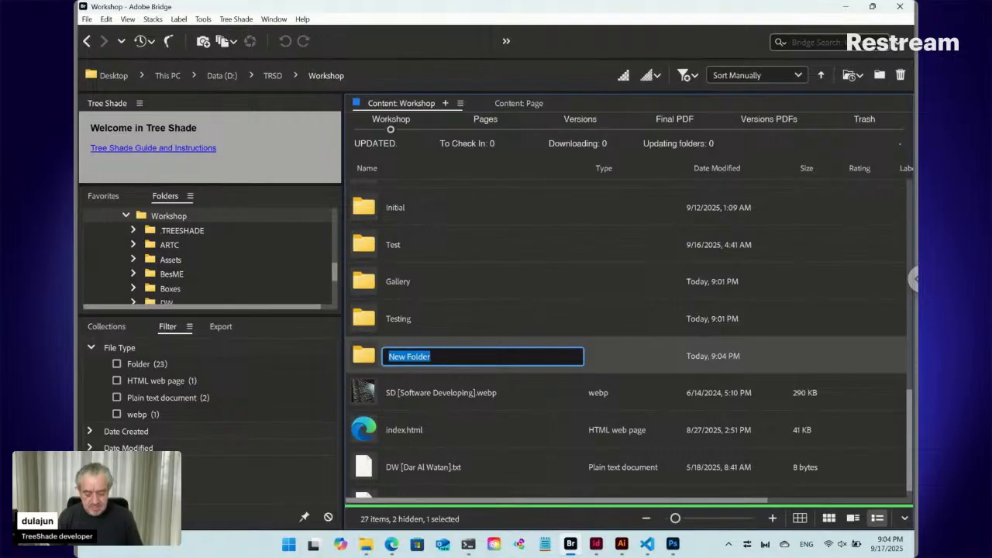
pyautogui.write('P')
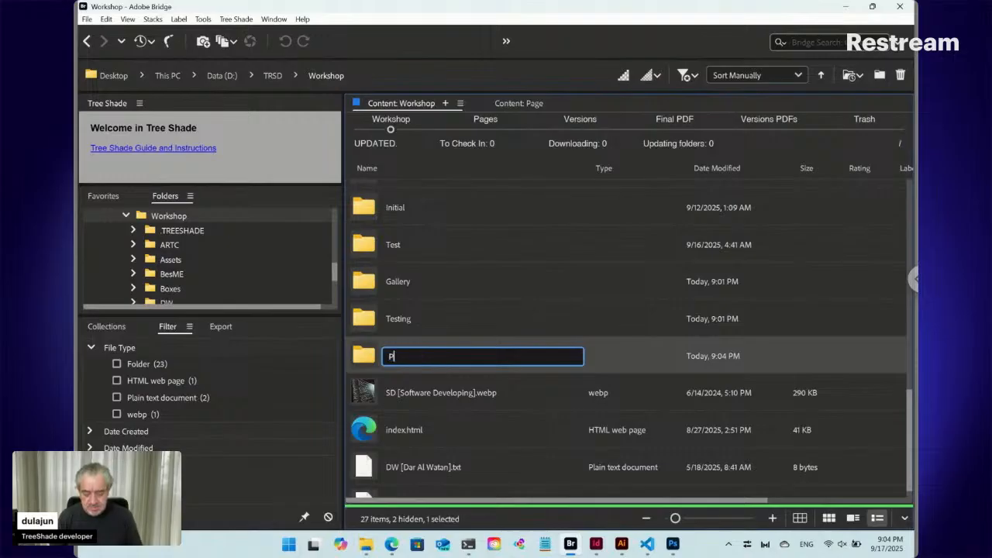
pyautogui.write('ost')
pyautogui.press('Return')
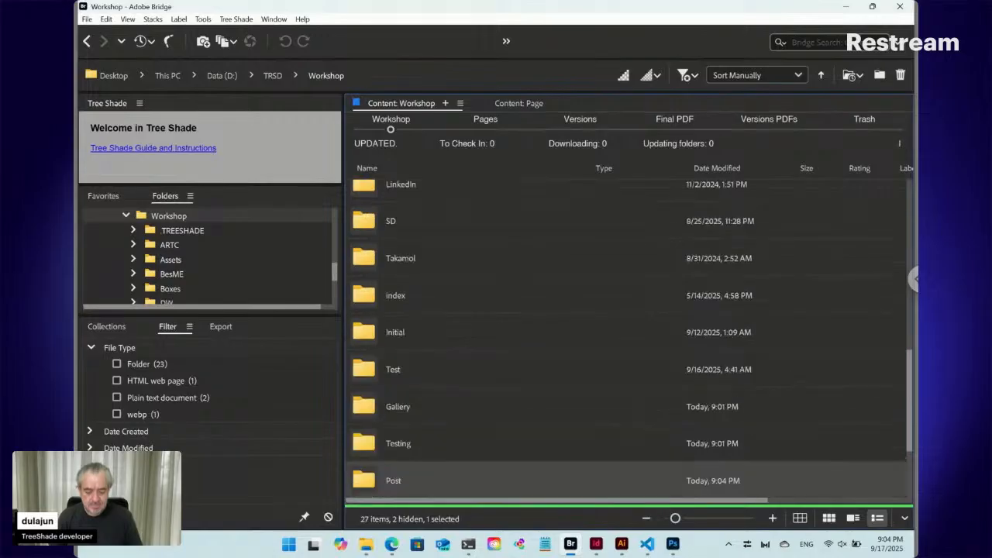
pyautogui.press('Return')
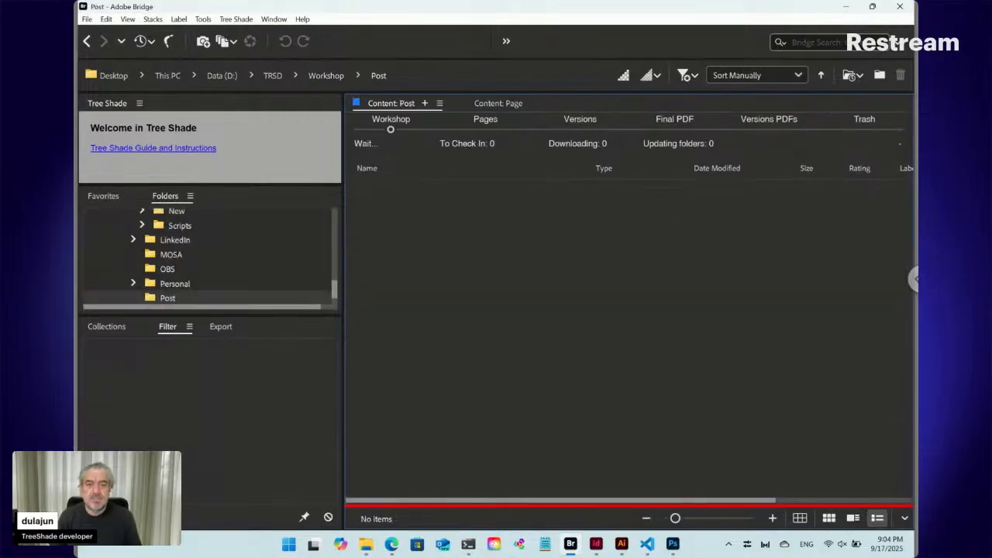
# - Create a new Tree Shade Data file named "List ts_key" in the Post folder
pyautogui.click(241, 21)
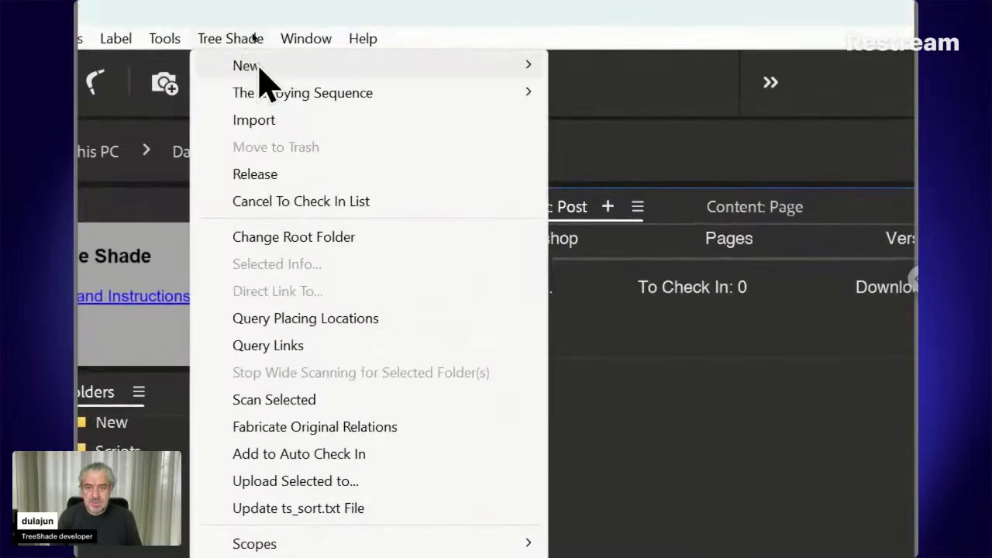
pyautogui.moveTo(260, 69)
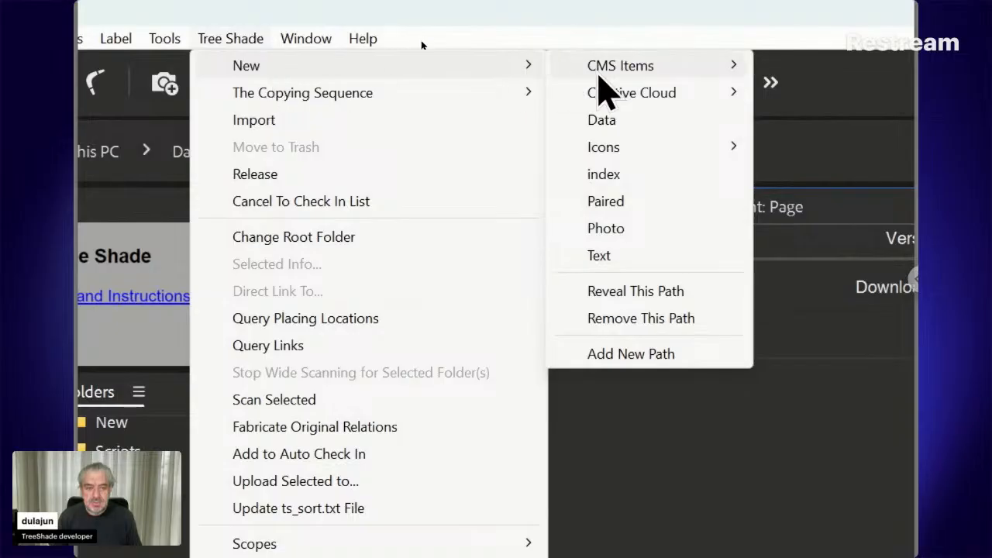
pyautogui.click(604, 120)
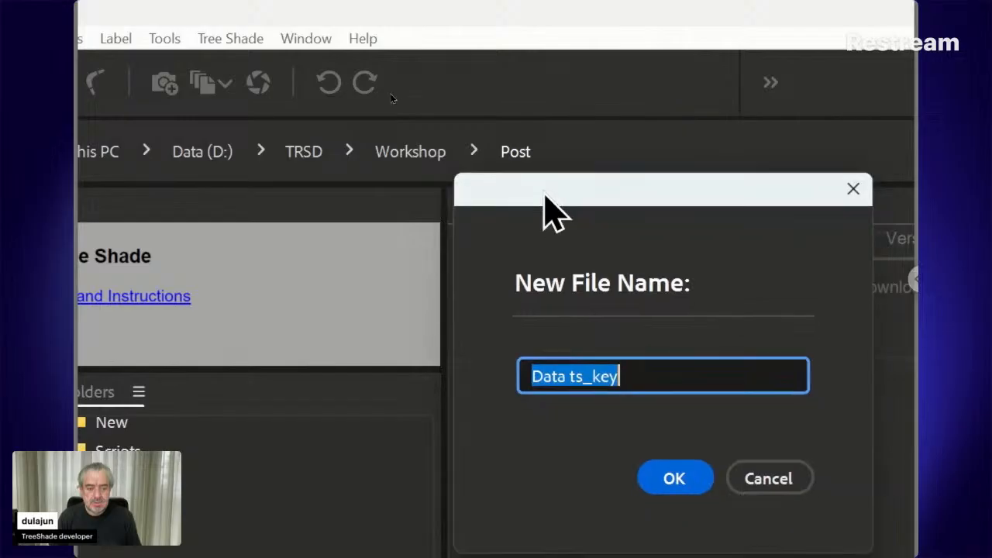
pyautogui.click(562, 373)
pyautogui.moveTo(561, 373); pyautogui.dragTo(497, 372)
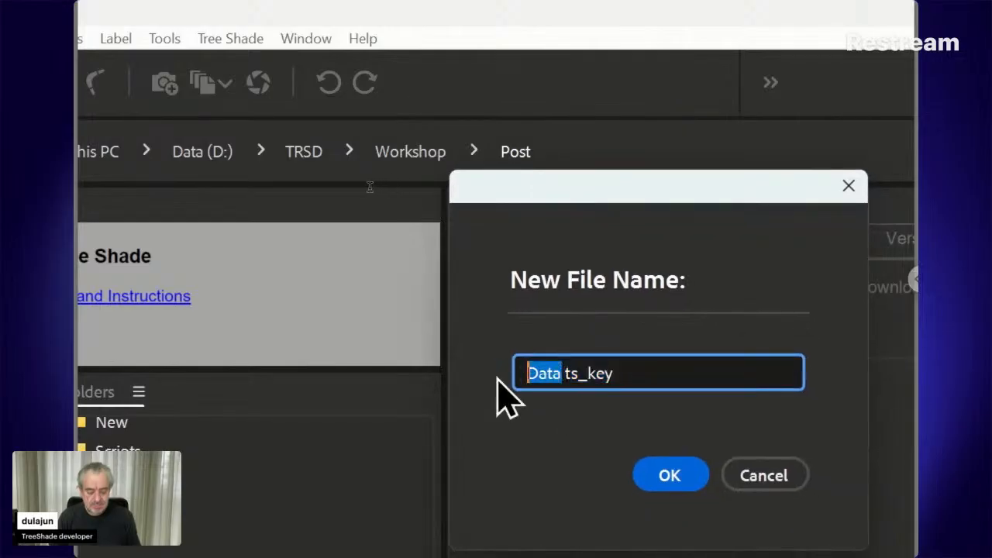
pyautogui.write('List')
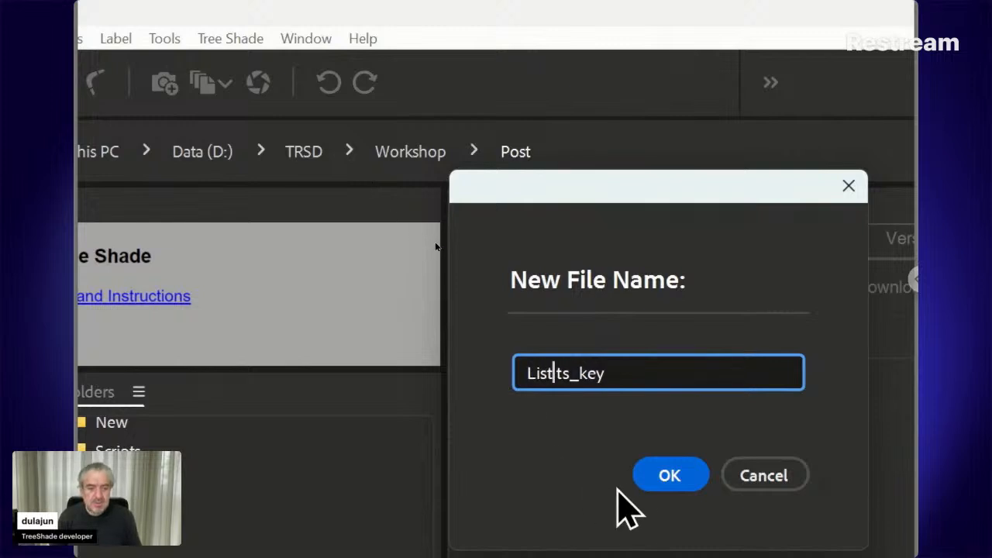
pyautogui.click(673, 476)
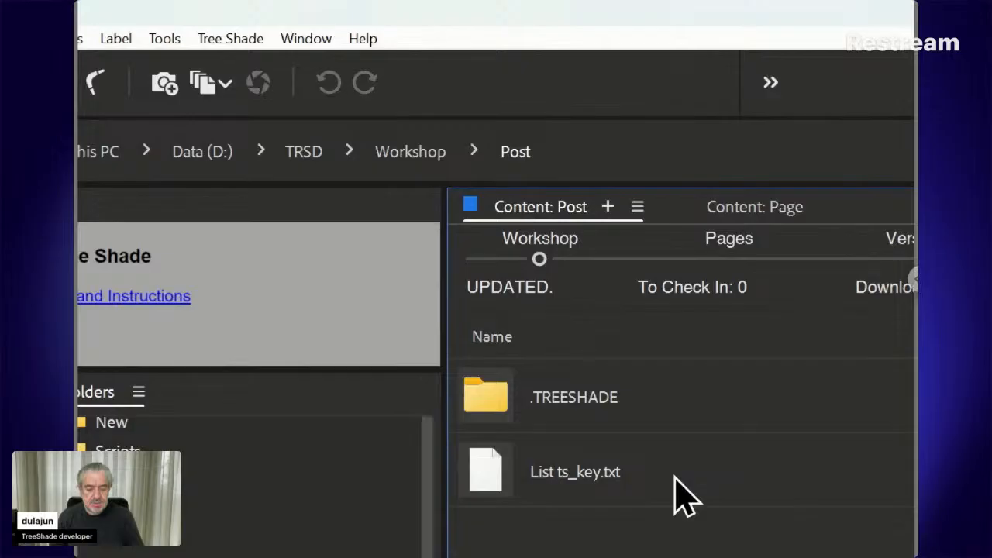
# - Create a folder named List inside the Post folder and open it
pyautogui.hotkey('ctrl', 'shift', 'n')
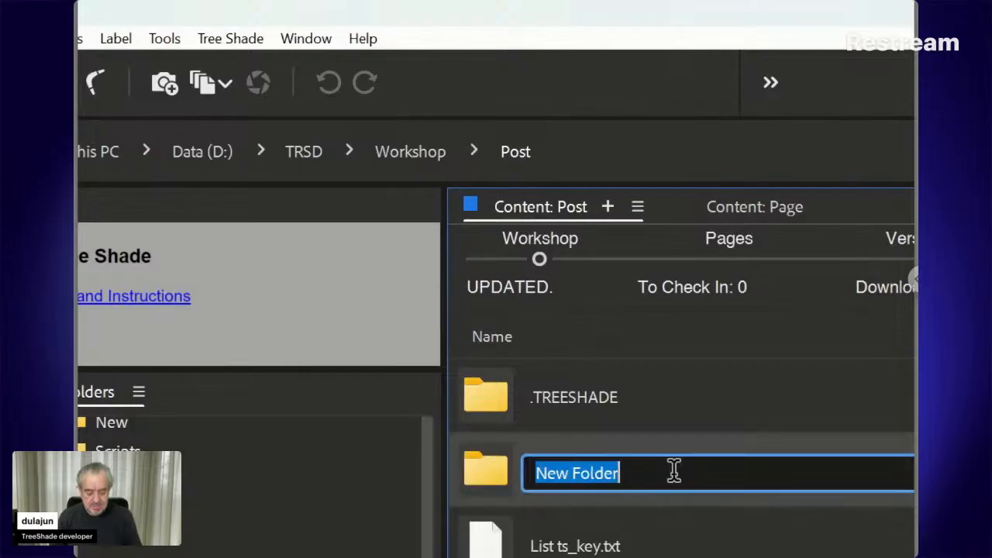
pyautogui.write('List')
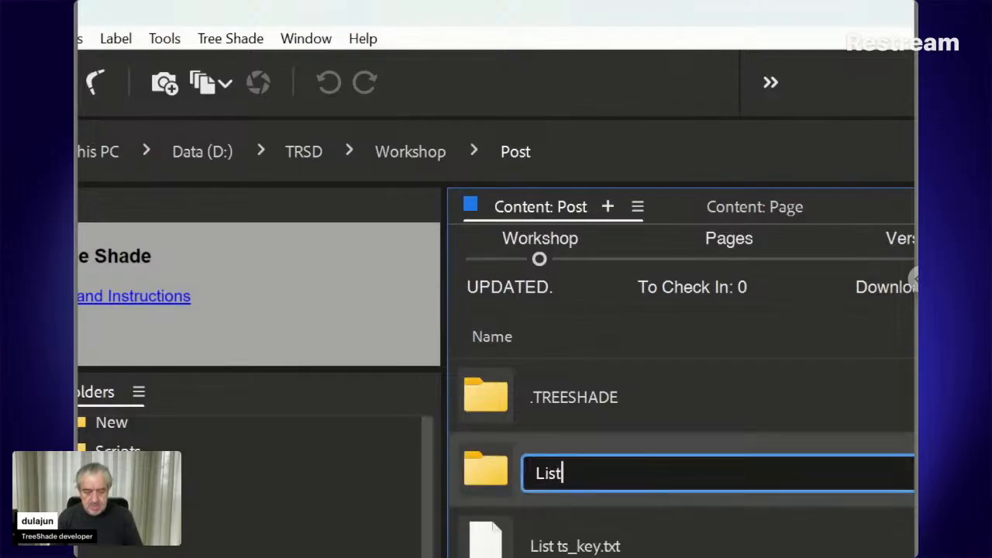
pyautogui.press('Return')
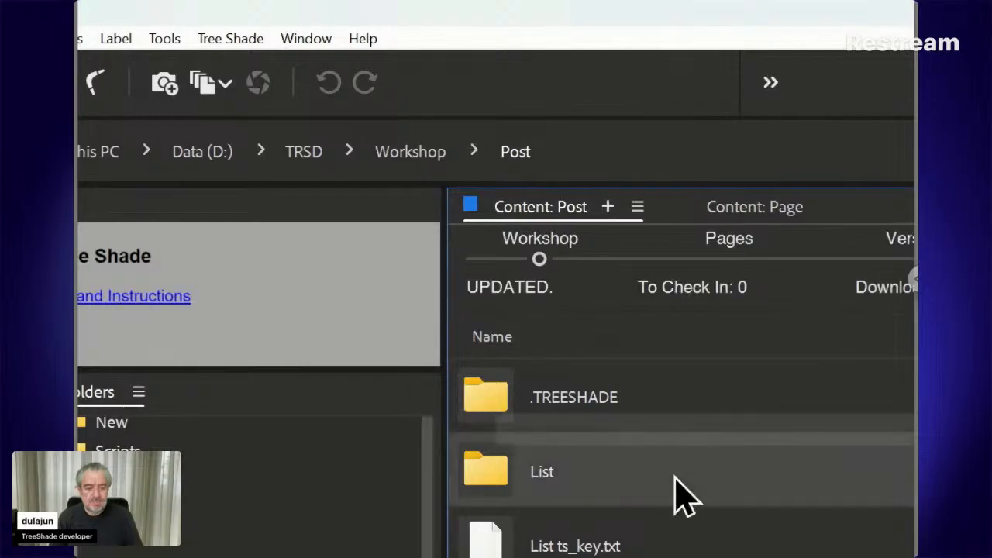
pyautogui.doubleClick(675, 477)
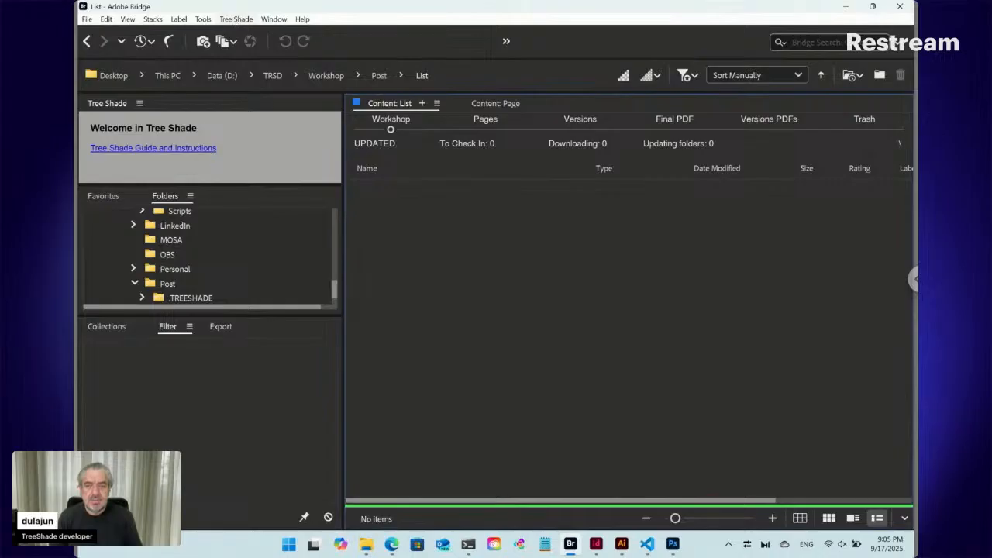
# - Create a new Tree Shade Text file named "ID12345 [Label]" in the List folder
pyautogui.click(236, 19)
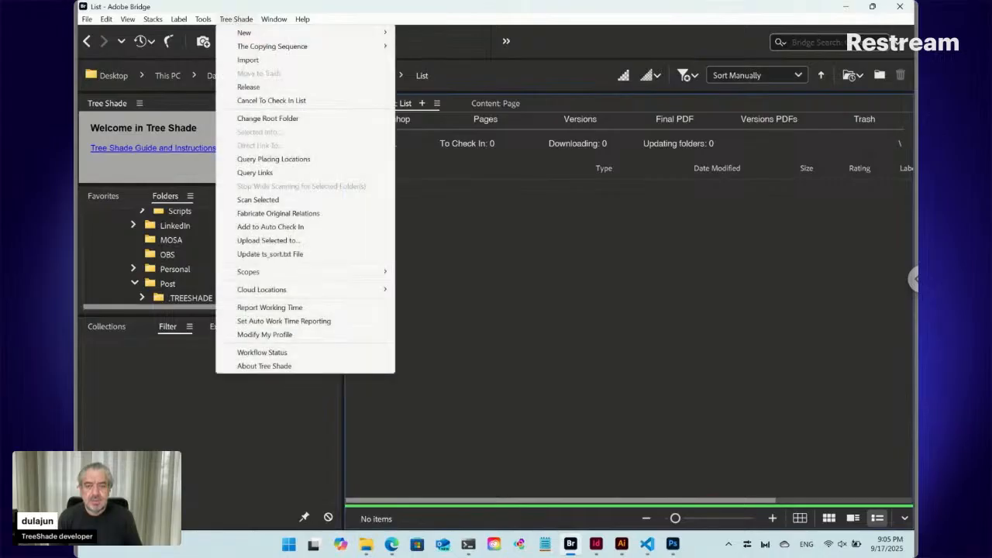
pyautogui.moveTo(243, 33)
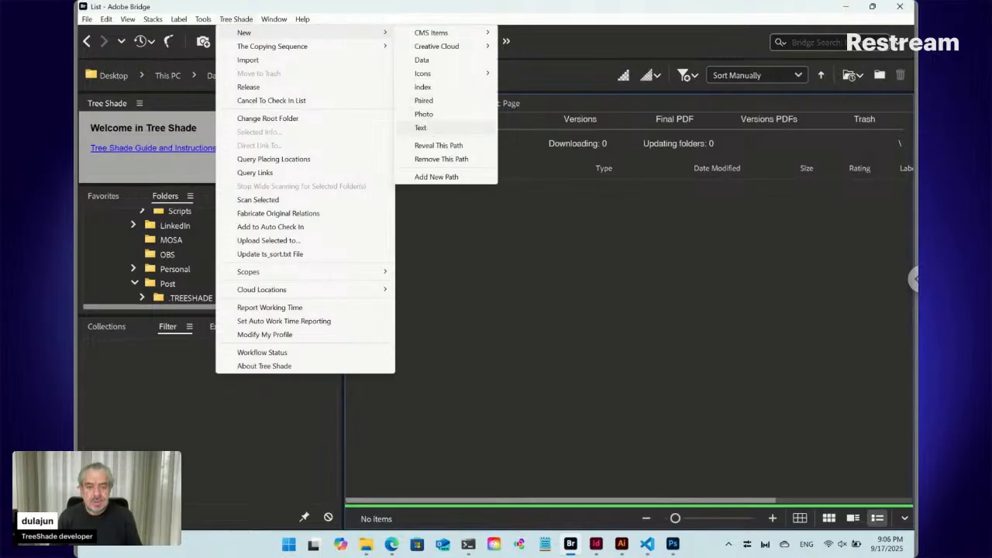
pyautogui.click(421, 127)
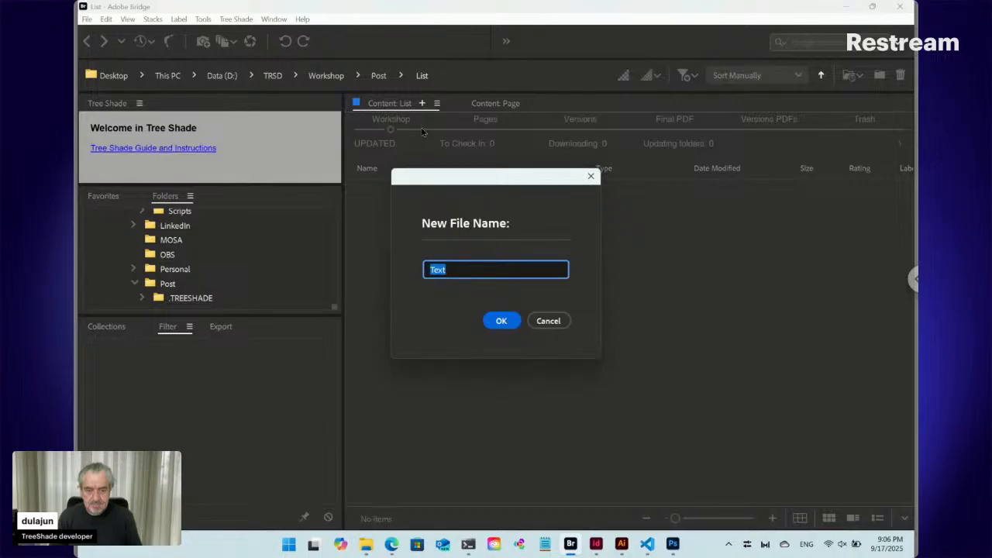
pyautogui.moveTo(435, 183); pyautogui.dragTo(472, 241)
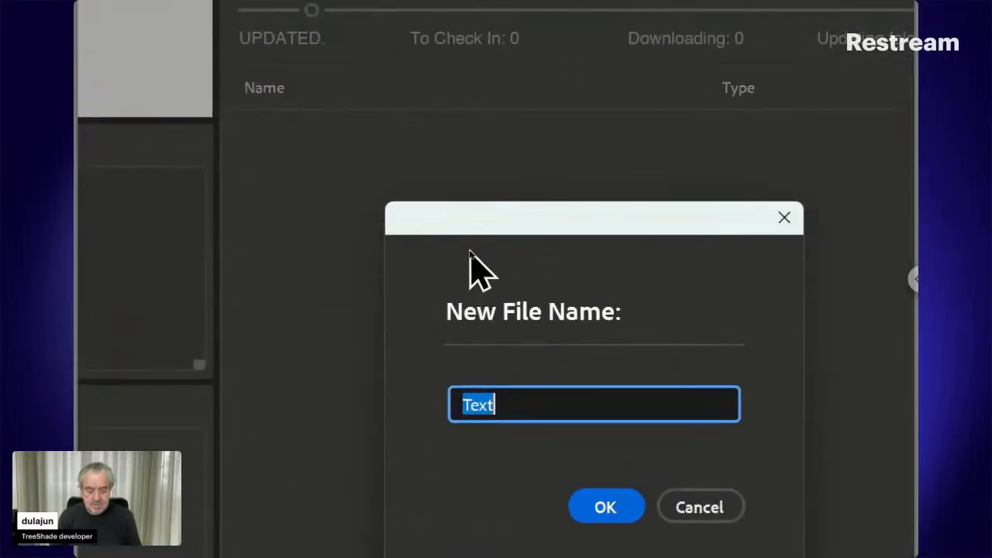
pyautogui.write('ID')
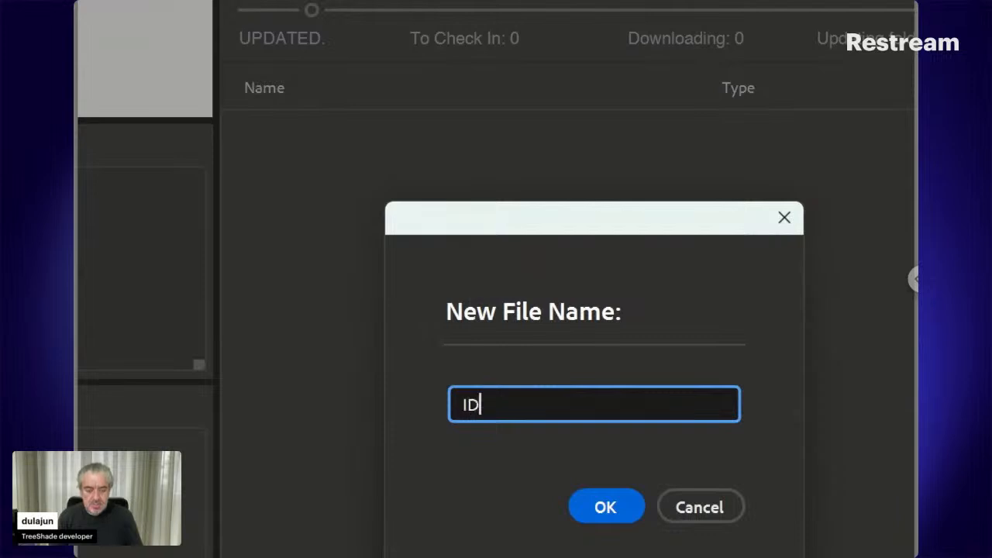
pyautogui.write('12345 ')
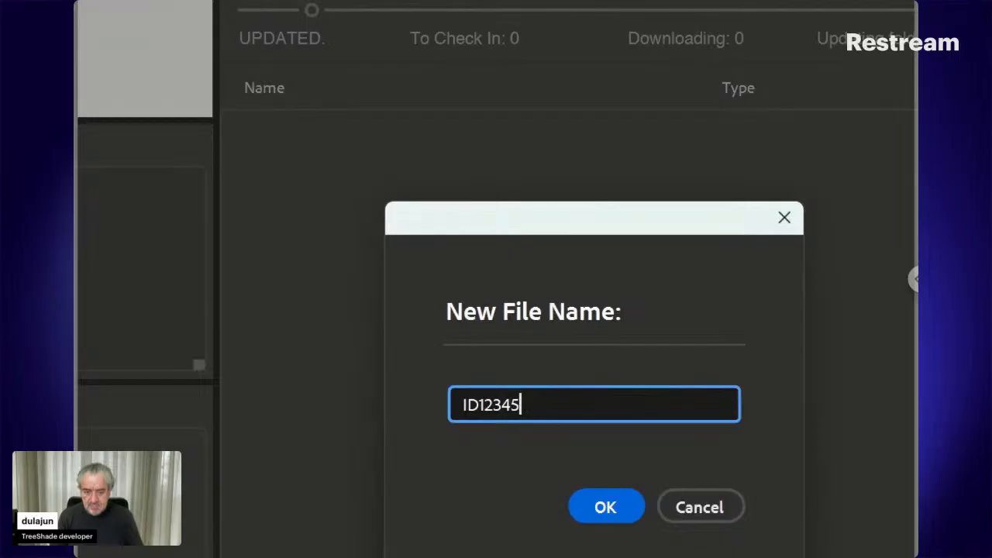
pyautogui.write('[')
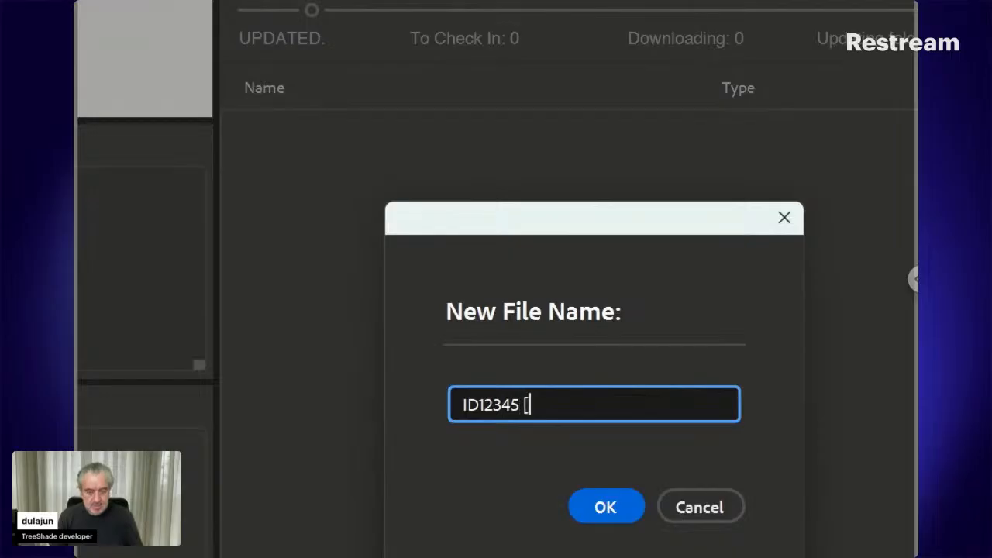
pyautogui.write('L')
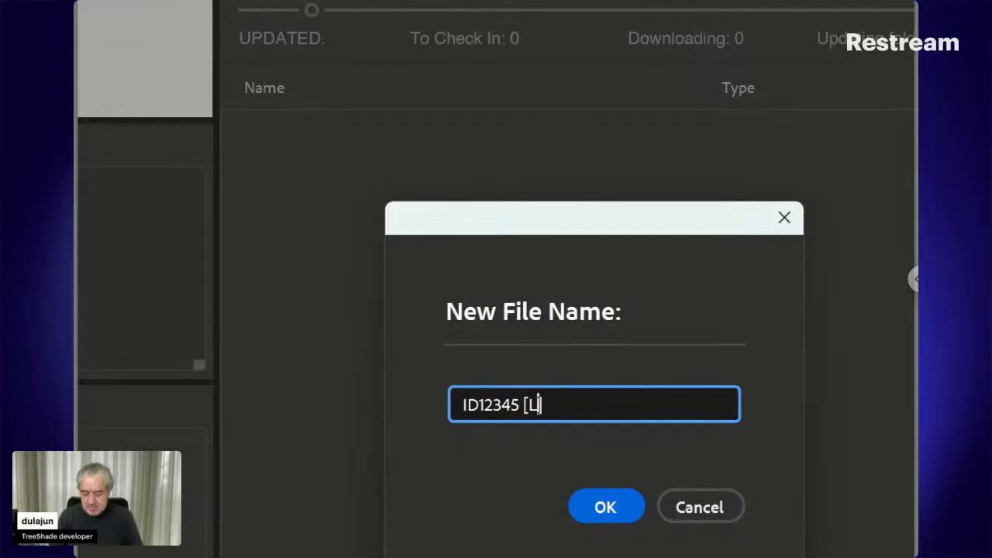
pyautogui.write('abel]')
pyautogui.click(608, 498)
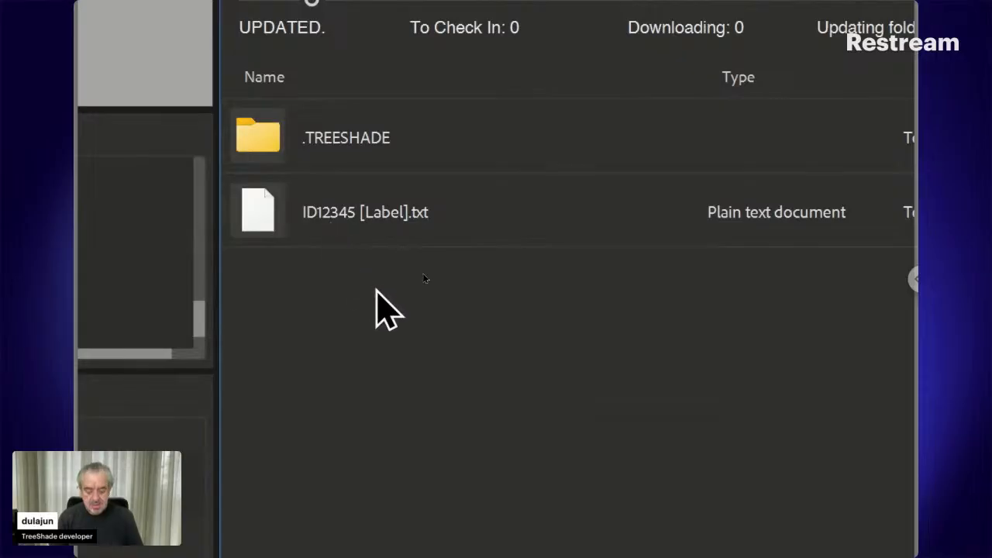
# - Create a folder named ID12345 inside the List folder and open it
pyautogui.hotkey('ctrl', 'shift', 'n')
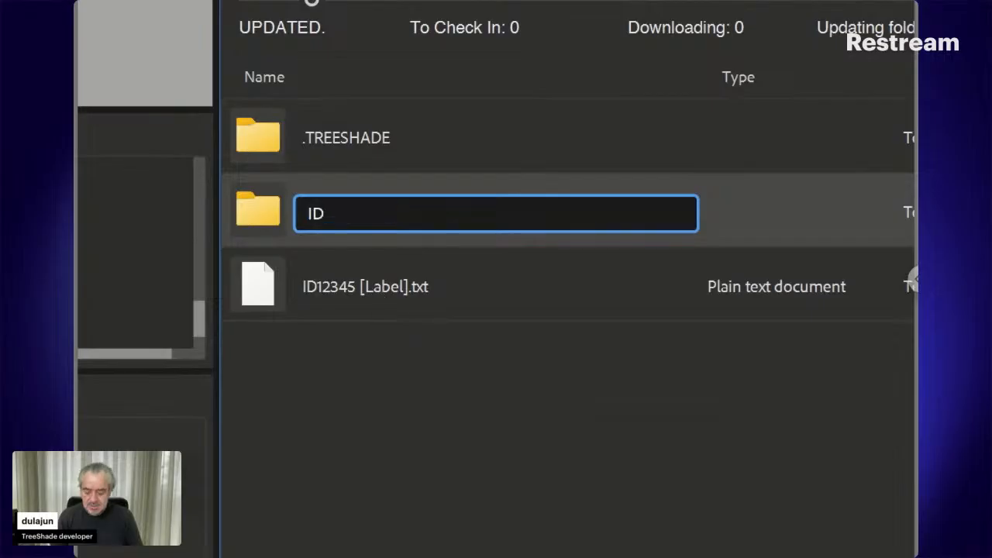
pyautogui.write('12345')
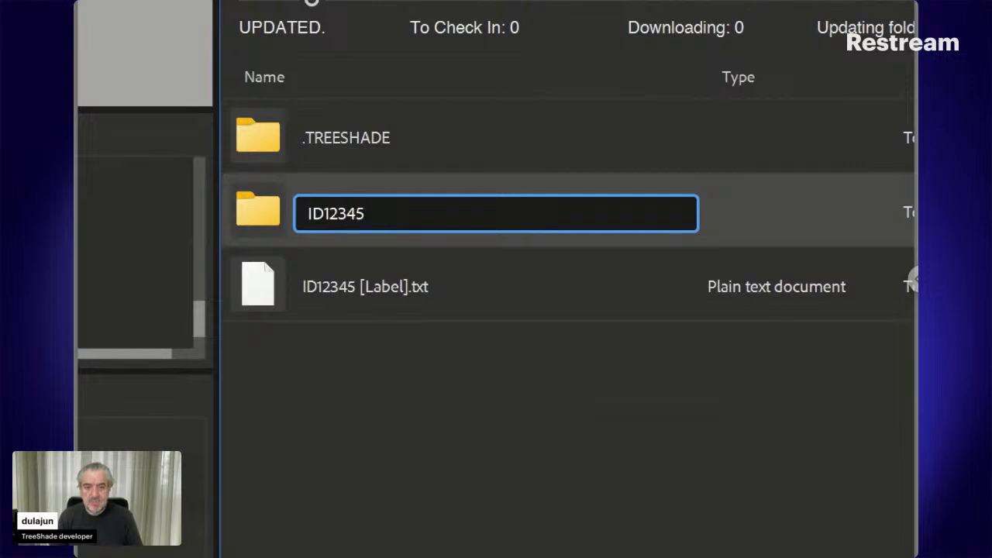
pyautogui.press('Return')
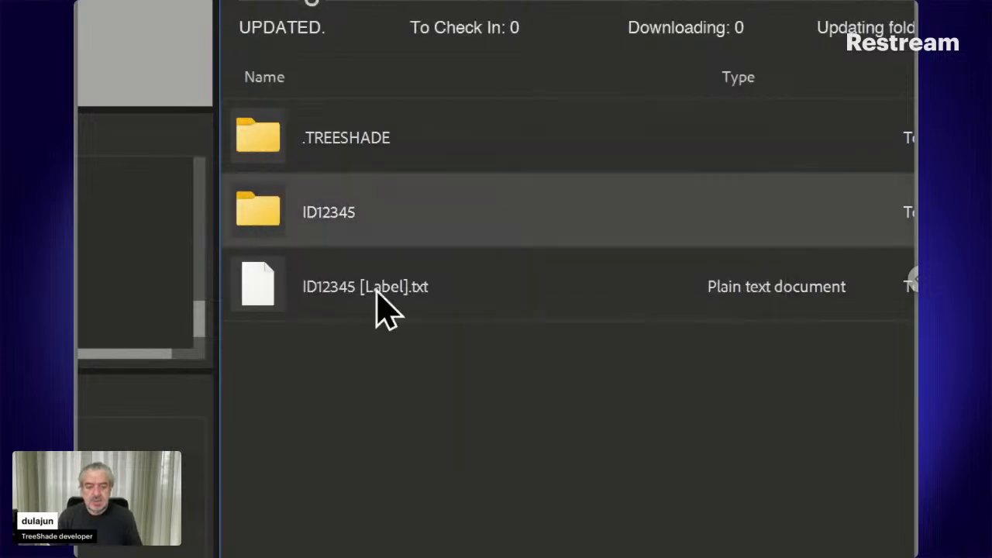
pyautogui.doubleClick(269, 207)
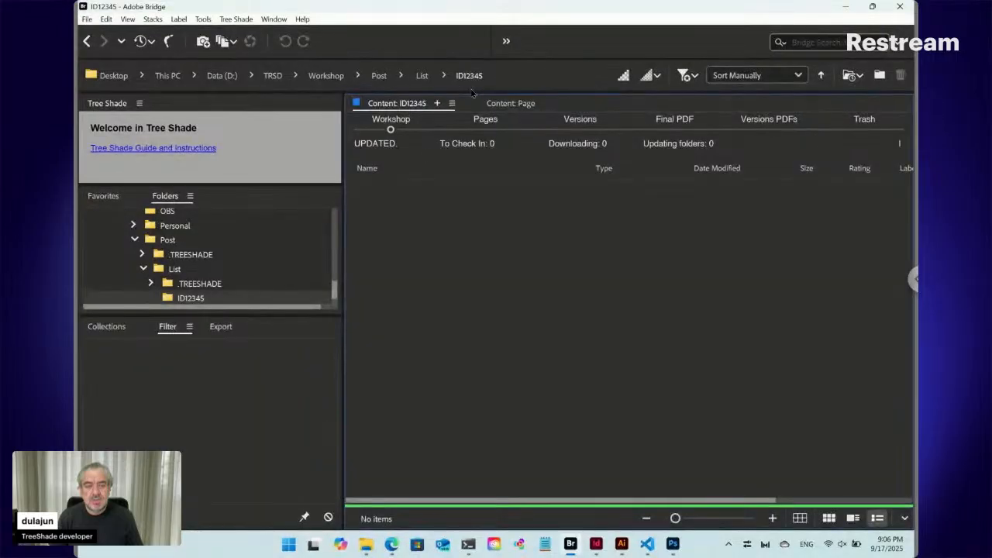
# - Create a new Tree Shade Data file named "Data ts_key" in the ID12345 folder
pyautogui.click(236, 19)
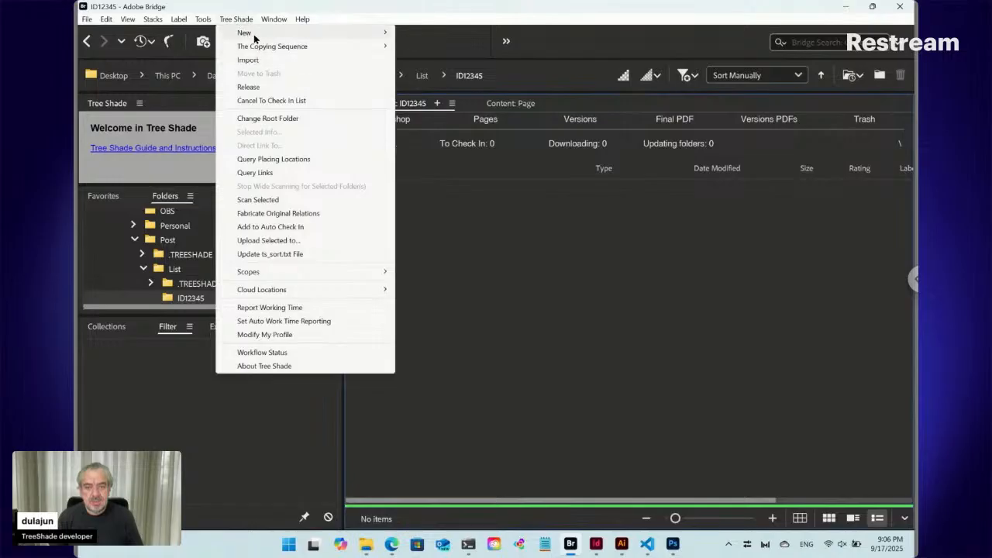
pyautogui.moveTo(252, 32)
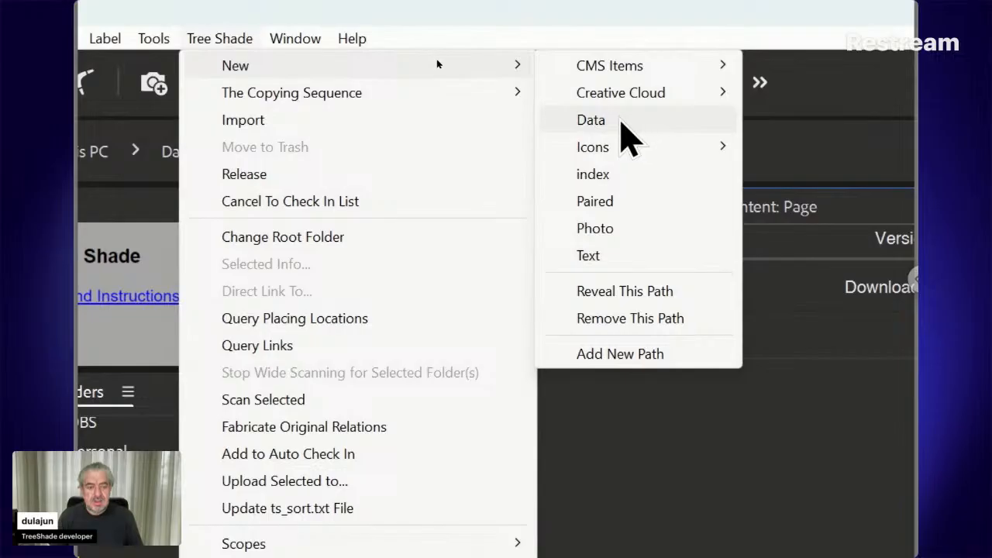
pyautogui.click(627, 134)
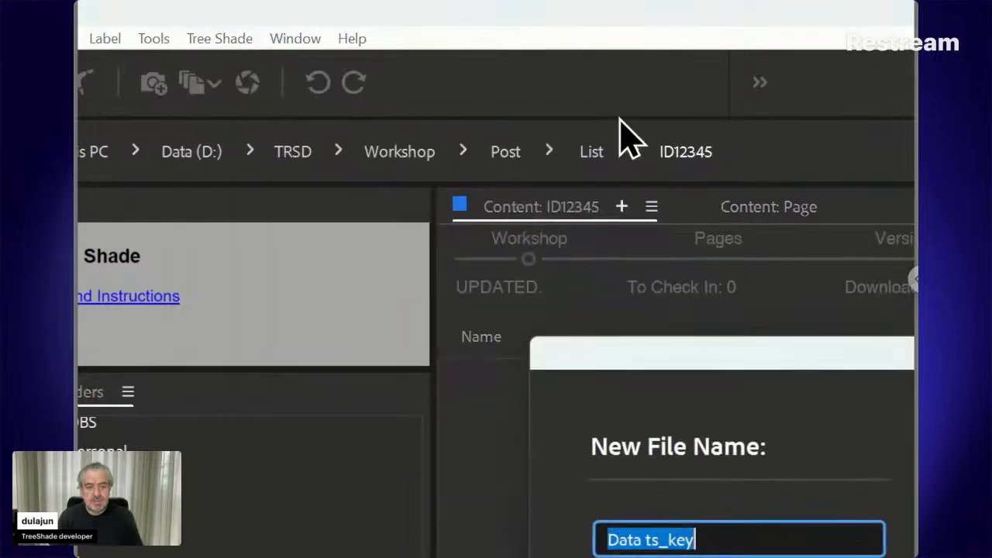
pyautogui.moveTo(633, 359); pyautogui.dragTo(551, 239)
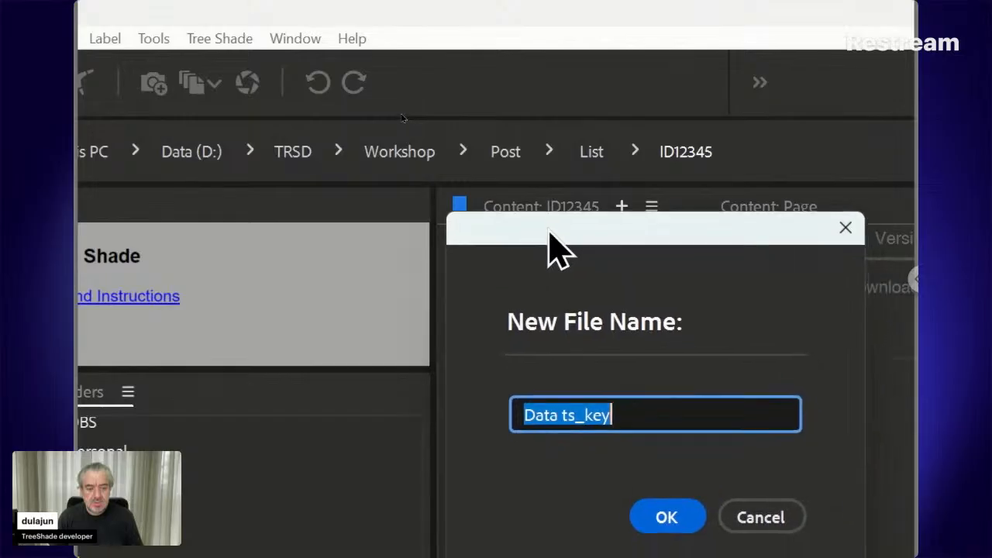
pyautogui.click(659, 516)
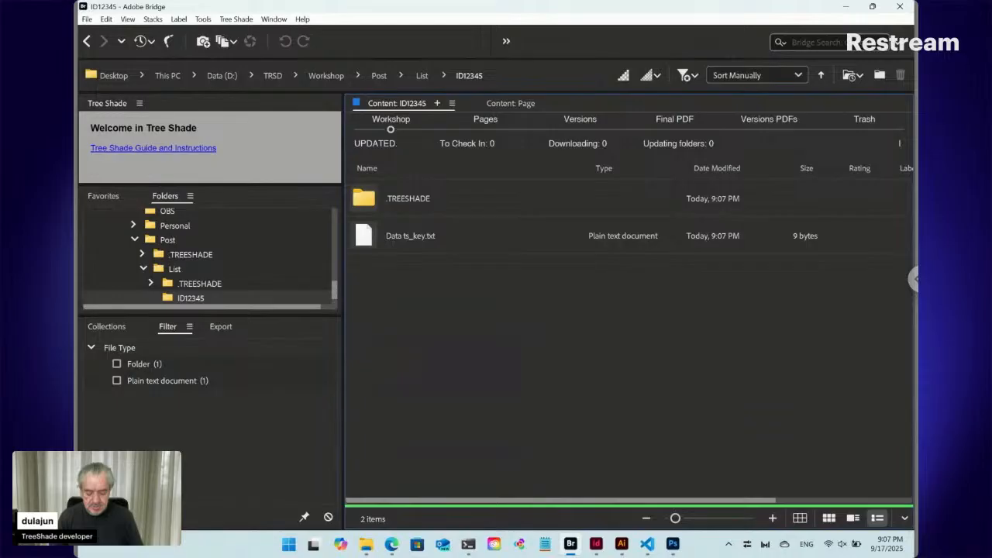
# - Create a folder named Draft inside the ID12345 folder and open it
pyautogui.hotkey('ctrl', 'shift', 'n')
pyautogui.write('Da')
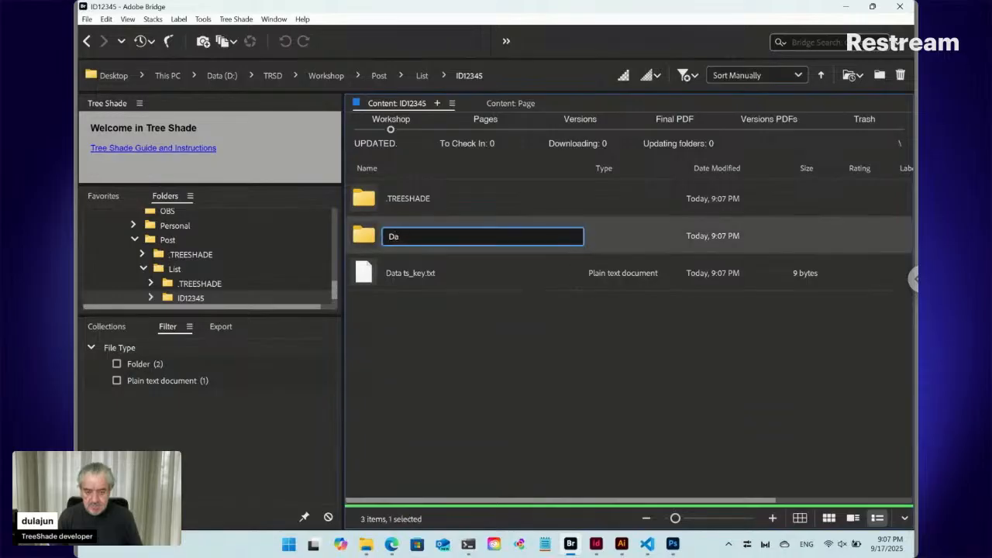
pyautogui.write('aft')
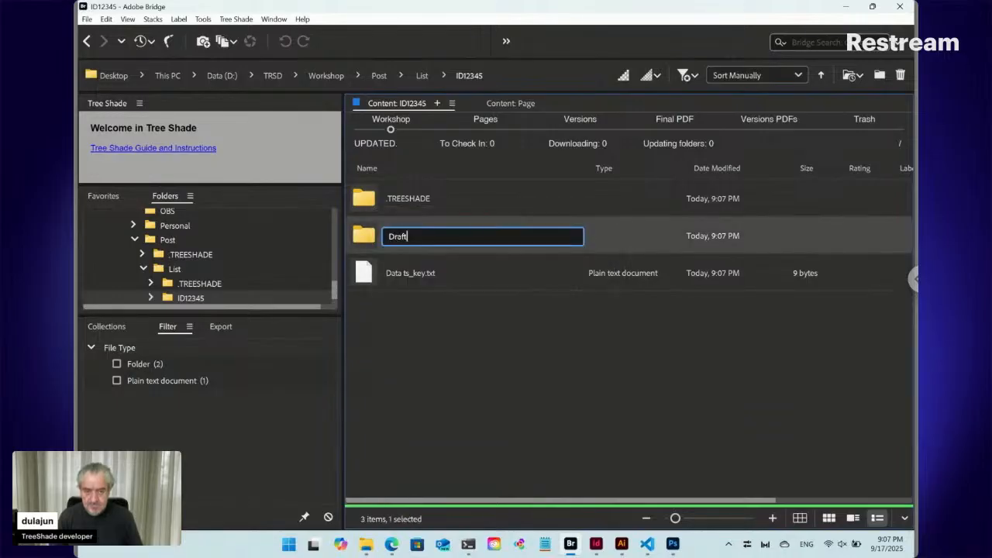
pyautogui.press('Return')
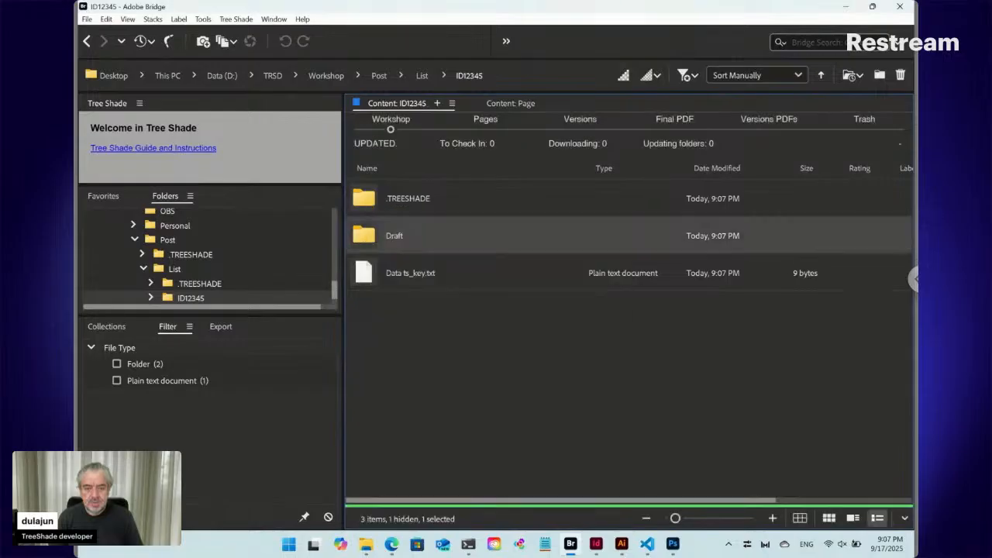
pyautogui.press('Return')
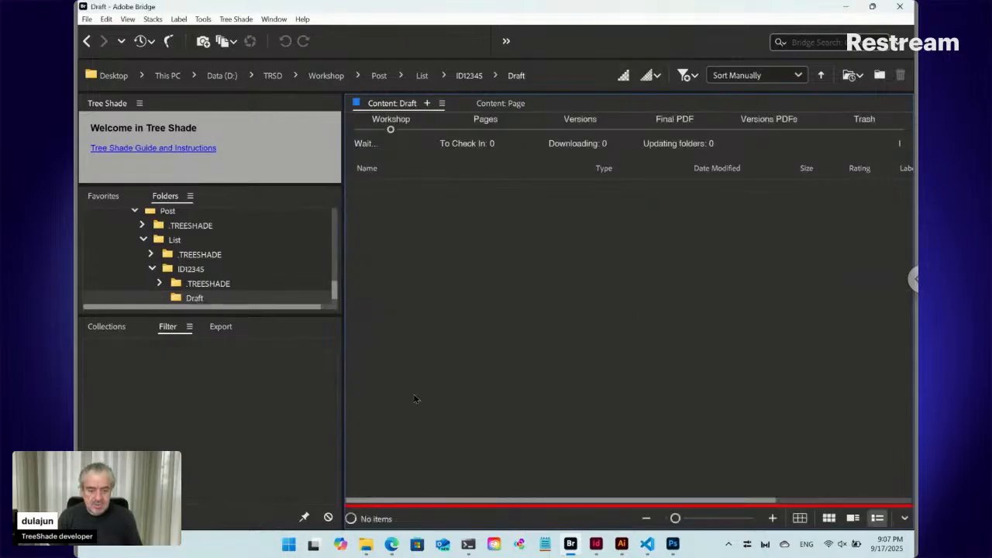
# - Copy all files from the downloaded furniture-instagram-social-media-post-template folder in File Explorer into the Draft folder in Bridge
pyautogui.moveTo(366, 548)
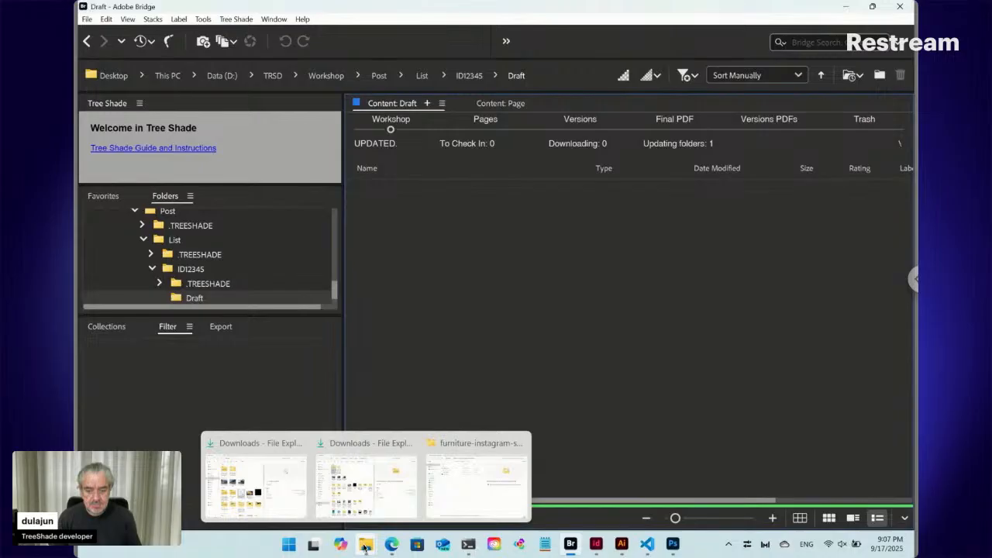
pyautogui.click(446, 500)
pyautogui.hotkey('ctrl', 'a')
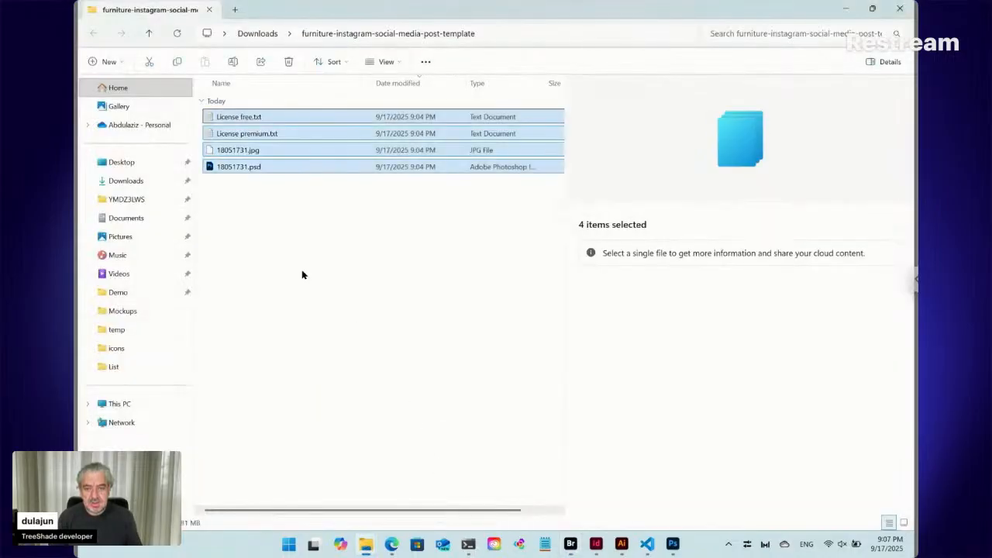
pyautogui.click(571, 543)
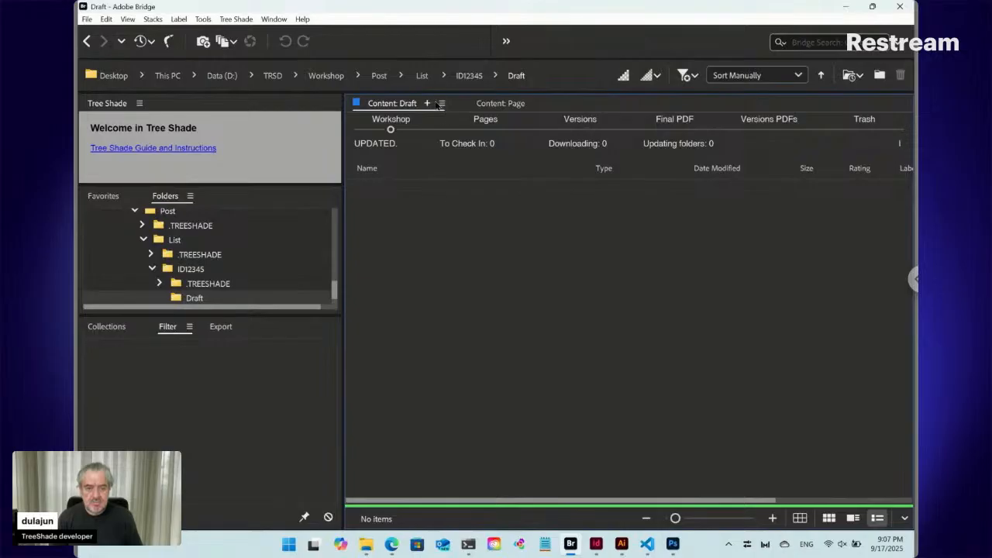
pyautogui.hotkey('ctrl', 'v')
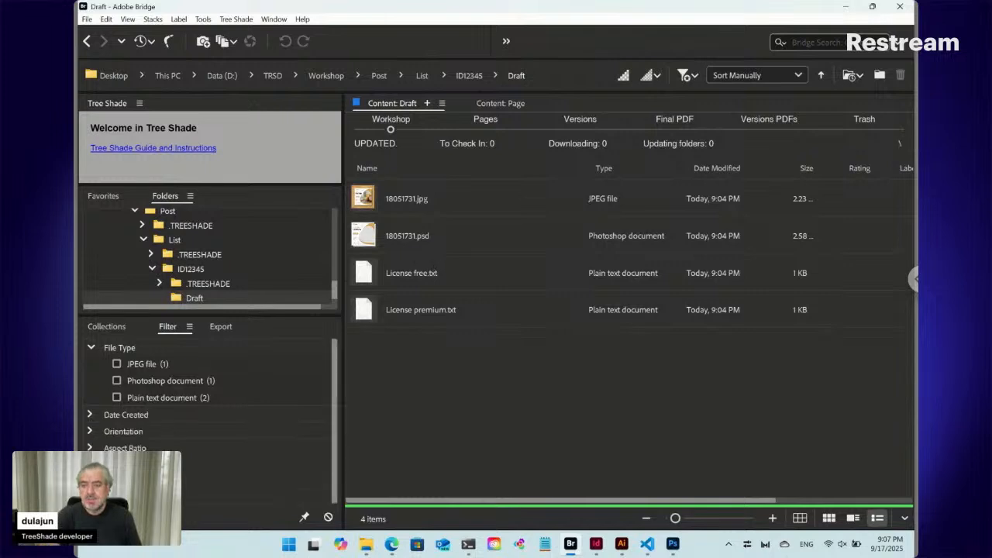
# - Preview the template image 18051731.jpg at full size, close the preview and select 18051731.psd
pyautogui.click(445, 208)
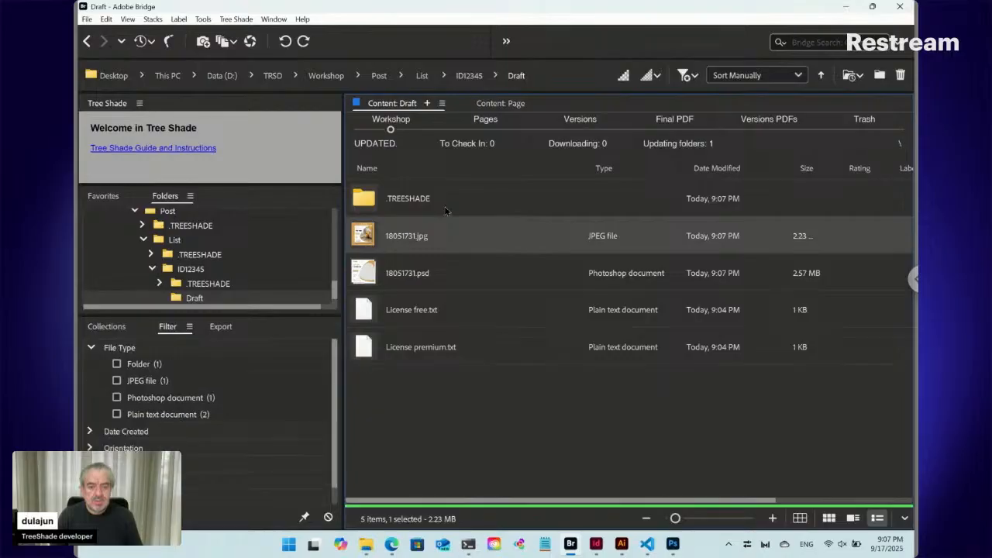
pyautogui.press('space')
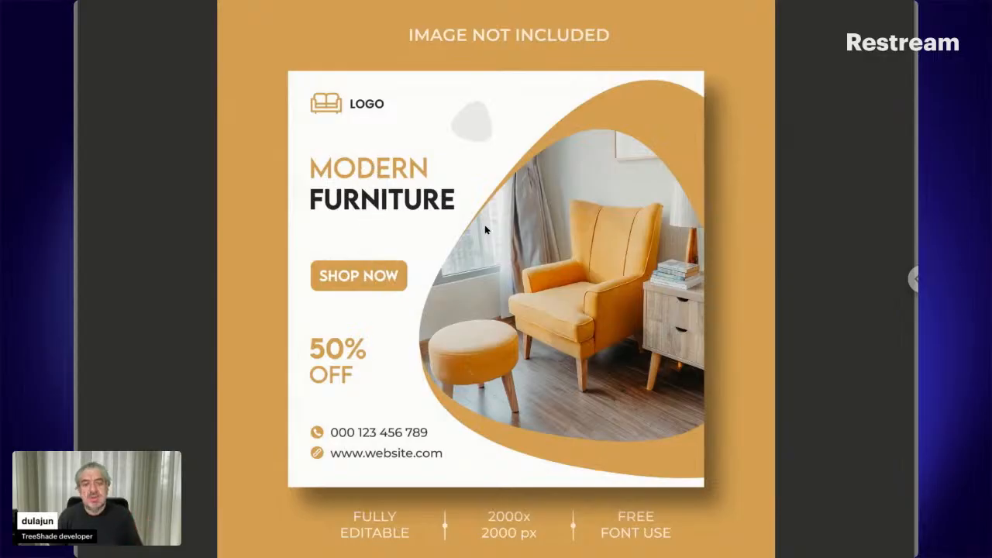
pyautogui.press('space')
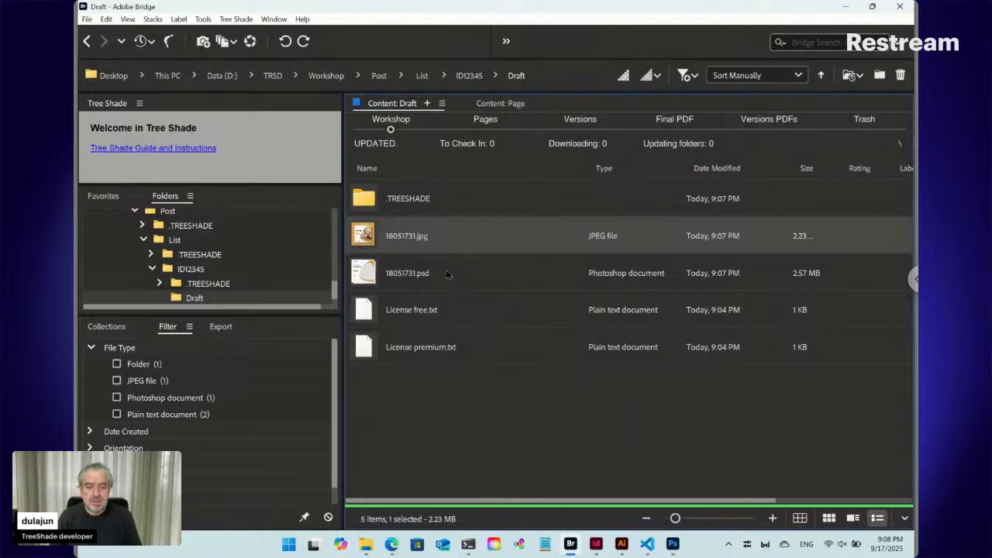
pyautogui.click(447, 274)
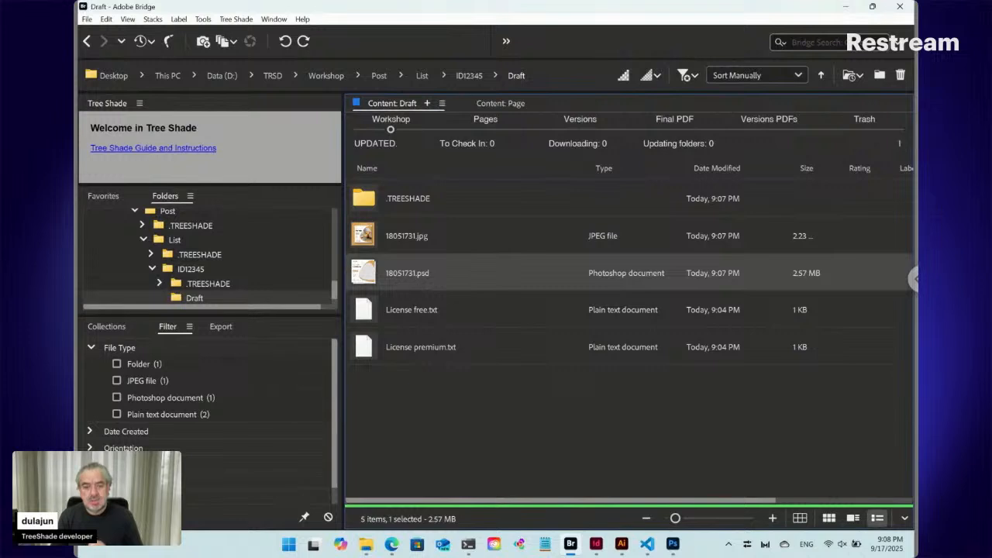
# - Return to the ID12345 folder and create a new Tree Shade InDesign file named Layout there
pyautogui.click(465, 79)
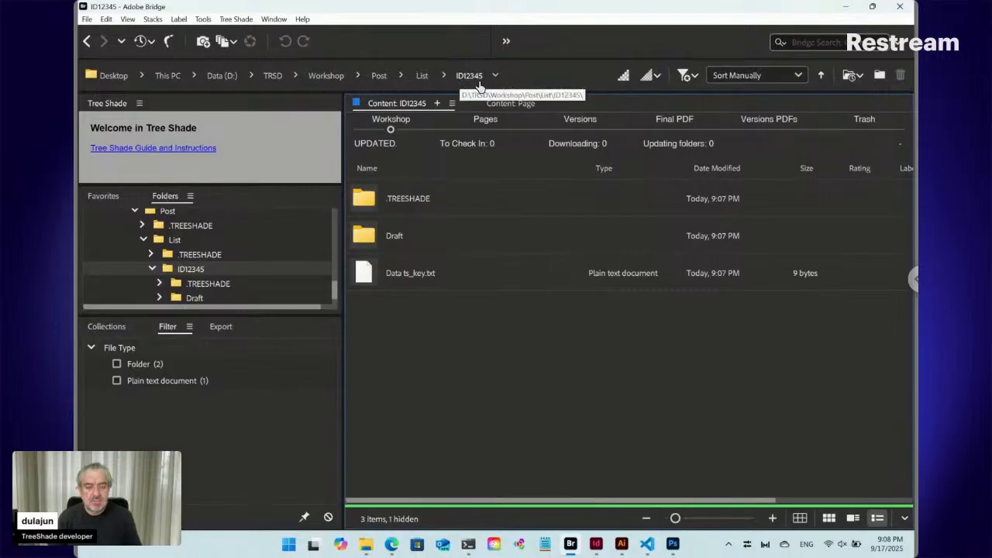
pyautogui.click(236, 19)
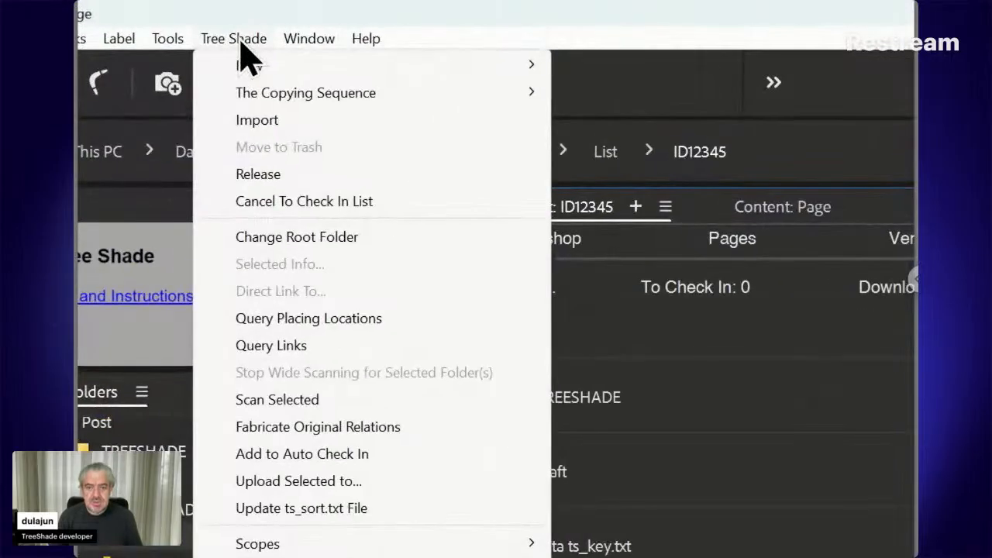
pyautogui.moveTo(290, 65)
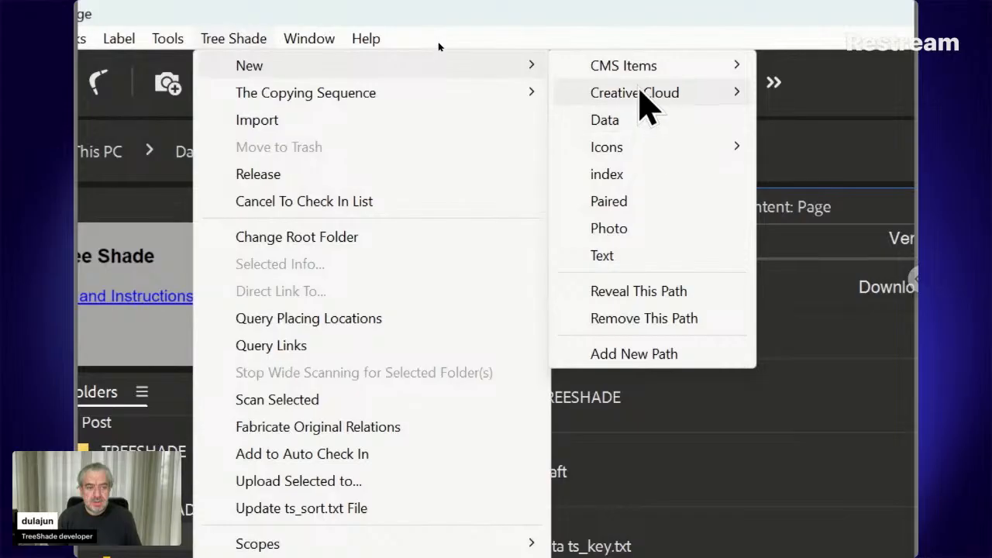
pyautogui.moveTo(640, 93)
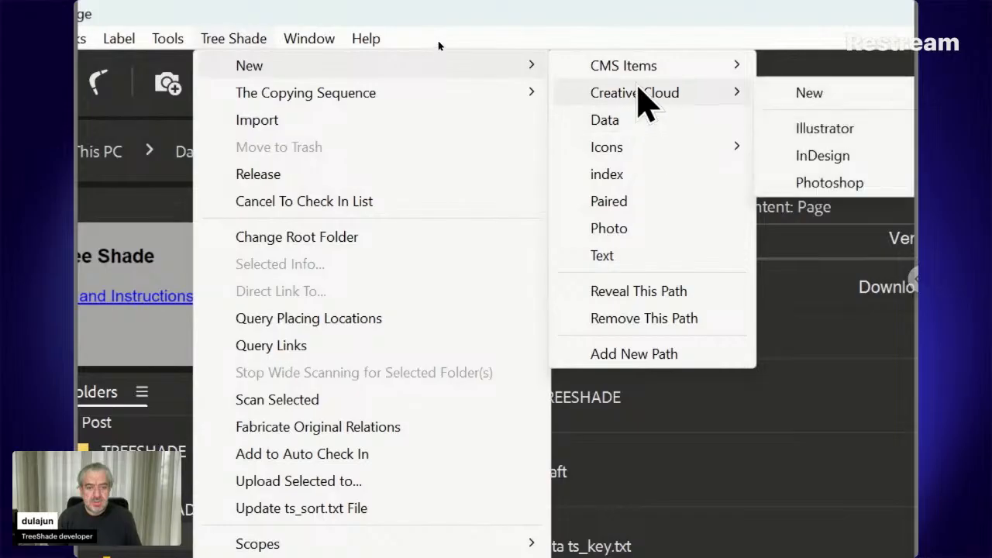
pyautogui.click(819, 164)
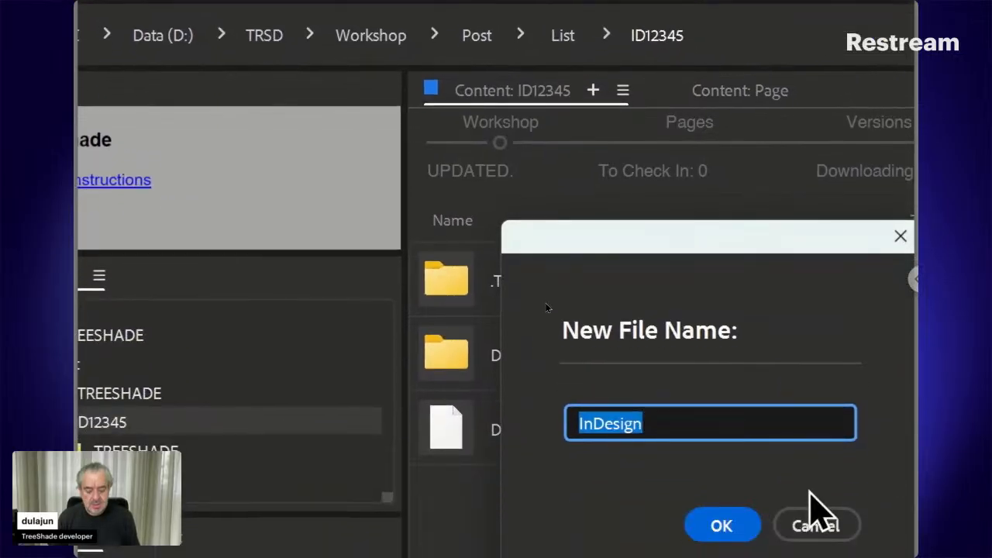
pyautogui.write('Layout')
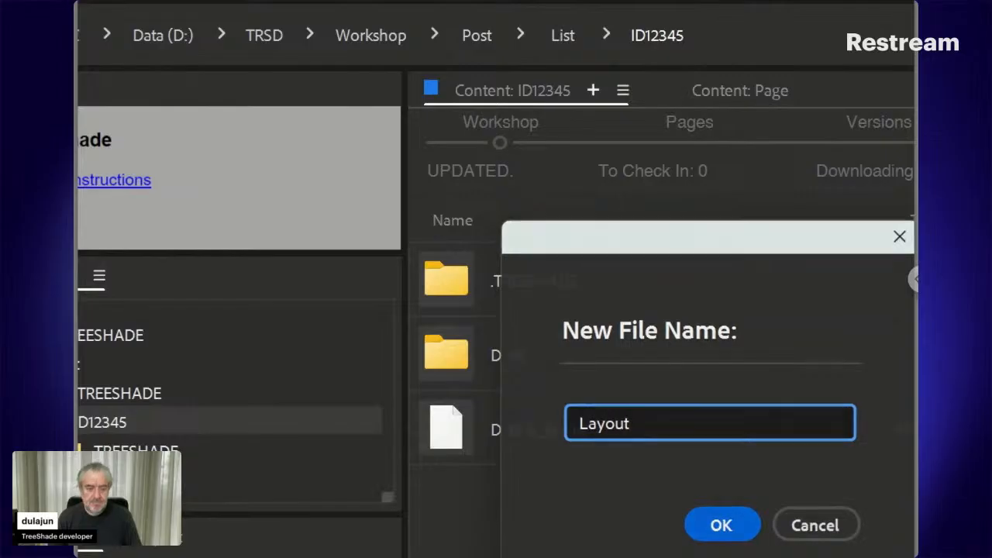
pyautogui.press('Return')
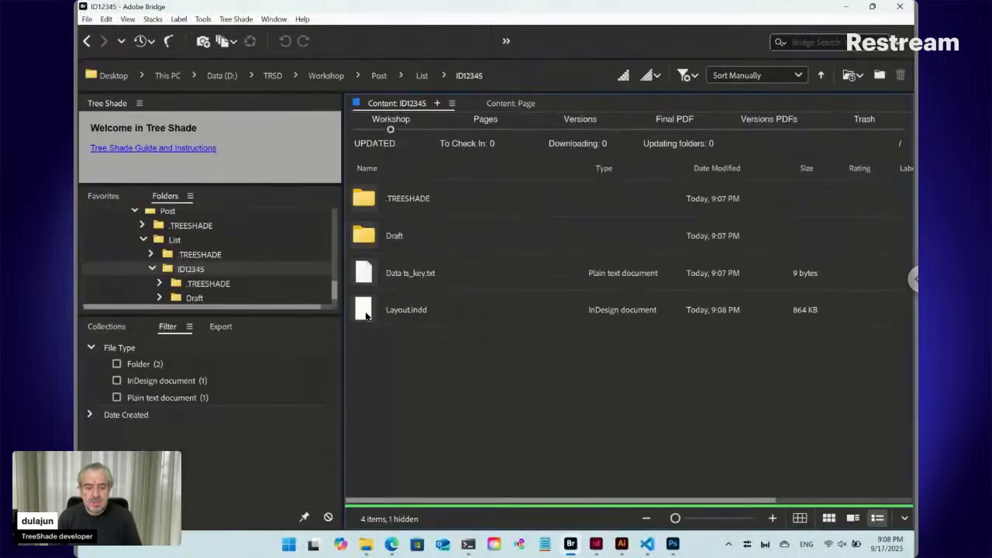
# - Open Layout.indd in InDesign and place 18051731.psd from Bridge's Draft folder at the top of the page, 210 mm wide and 210 mm high
pyautogui.click(367, 314)
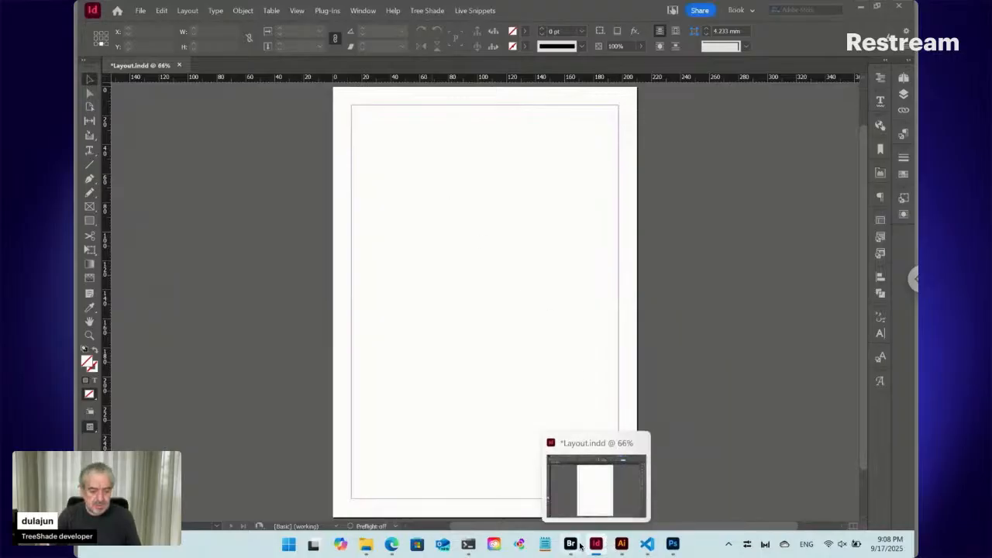
pyautogui.moveTo(575, 546)
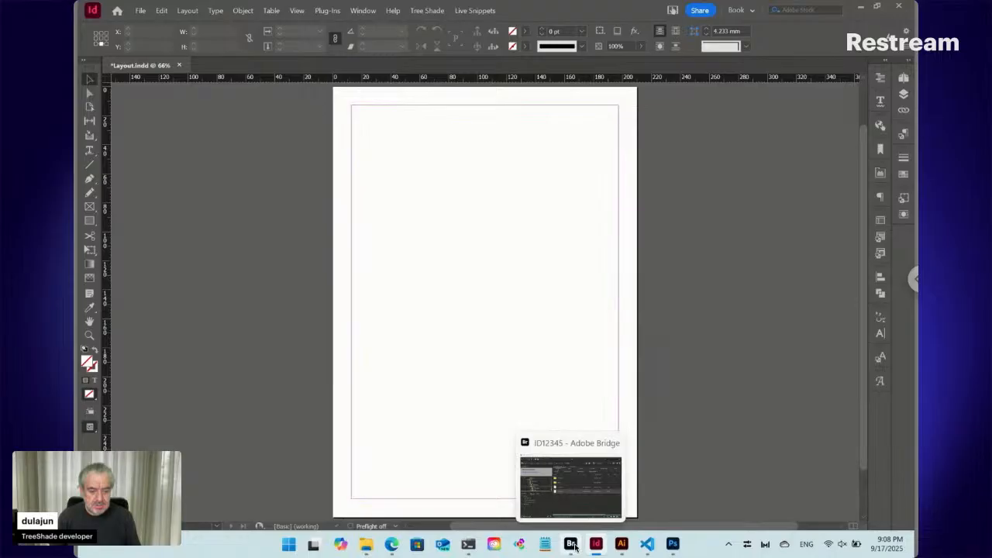
pyautogui.click(571, 544)
pyautogui.doubleClick(379, 234)
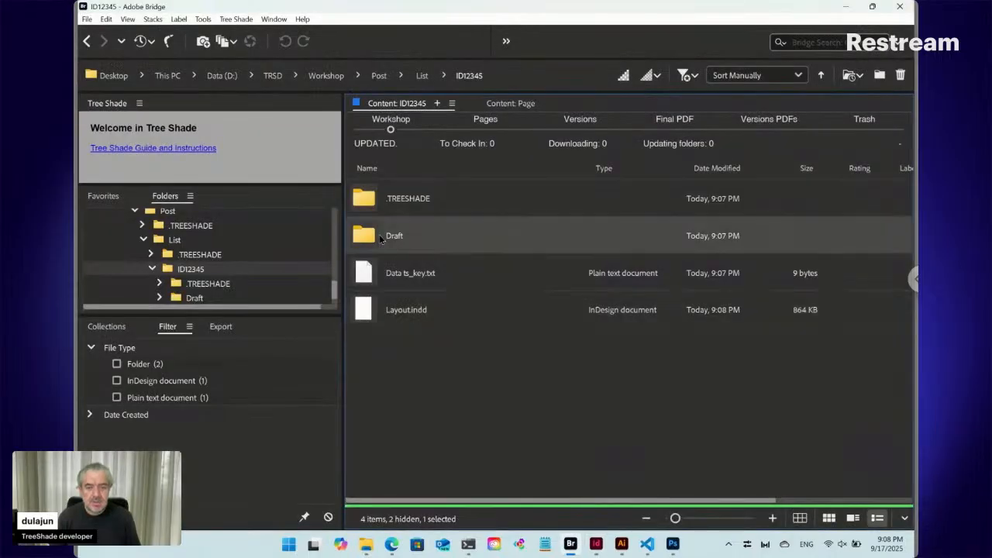
pyautogui.click(411, 277)
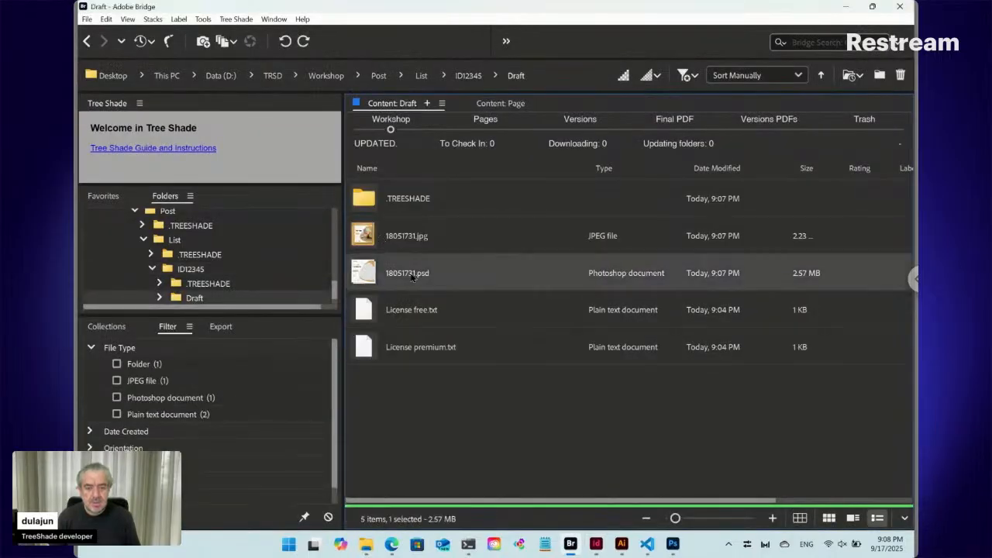
pyautogui.moveTo(366, 269); pyautogui.dragTo(642, 366)
pyautogui.hotkey('alt', 'Tab')
pyautogui.hotkey('alt', 'Tab')
pyautogui.hotkey('alt', 'Tab')
pyautogui.hotkey('alt', 'Tab')
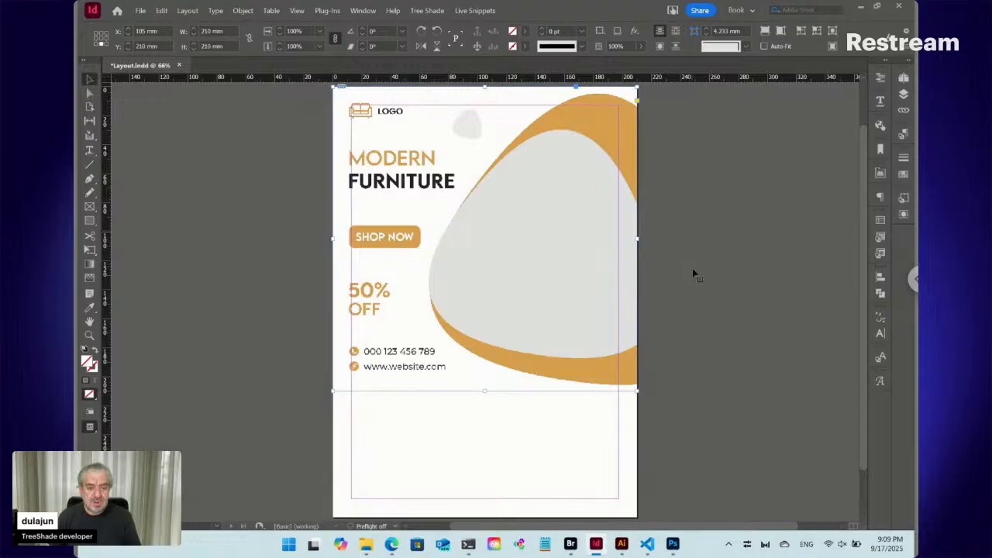
# - Set the document's page height to 210 mm to make the page square
pyautogui.hotkey('ctrl', 'alt', 'p')
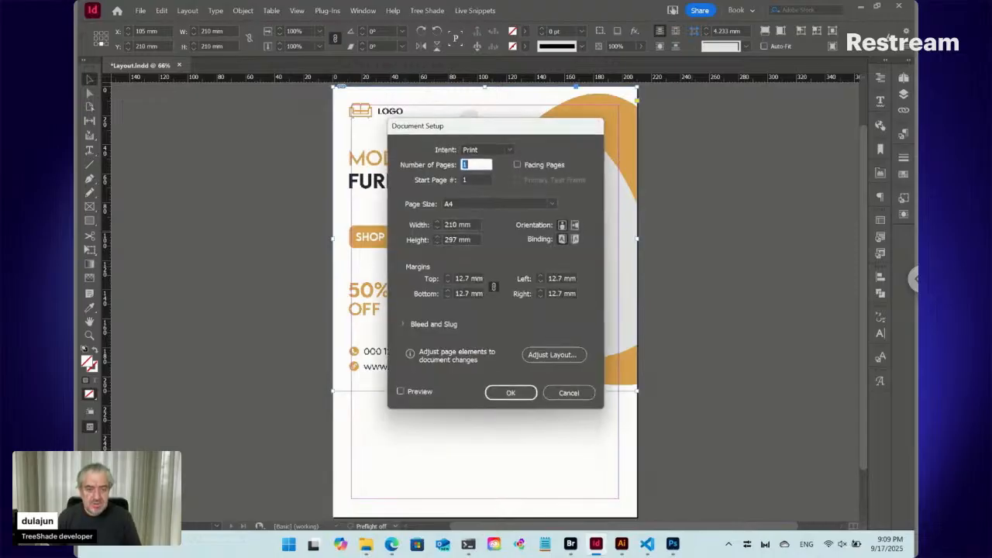
pyautogui.click(428, 241)
pyautogui.write('210')
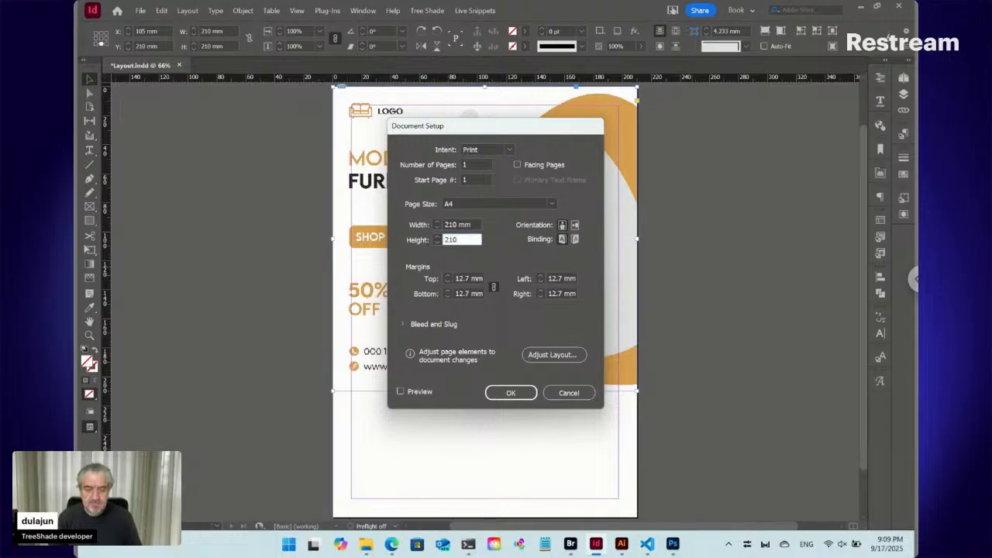
pyautogui.press('Return')
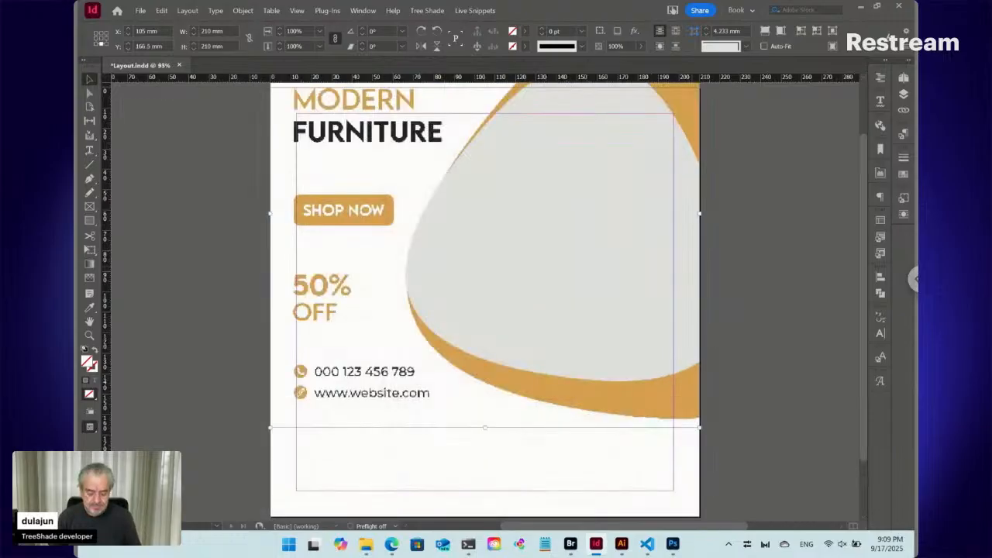
# - Move the placed template image down until it aligns with the edges of the square page
pyautogui.hotkey('ctrl', '-')
pyautogui.hotkey('ctrl', '-')
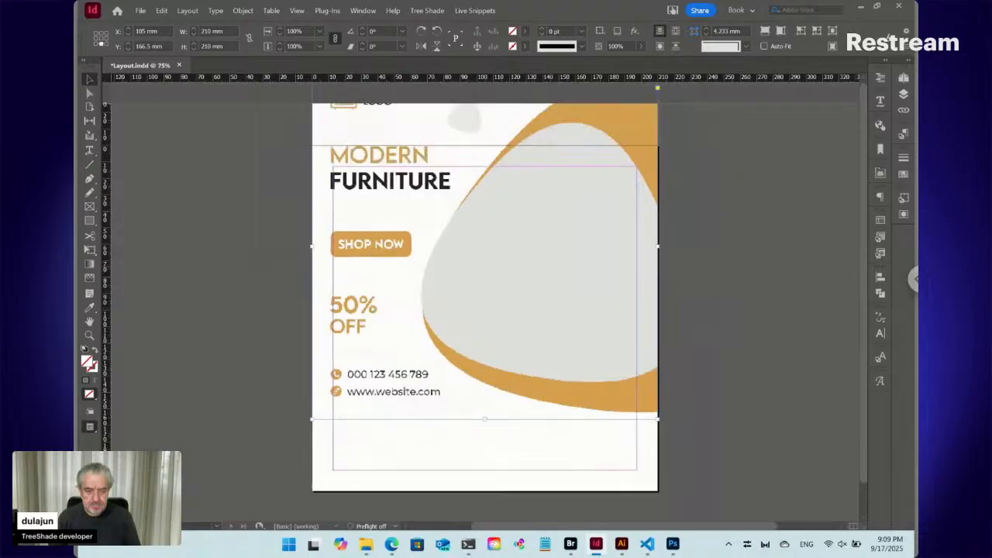
pyautogui.moveTo(489, 245); pyautogui.dragTo(489, 292)
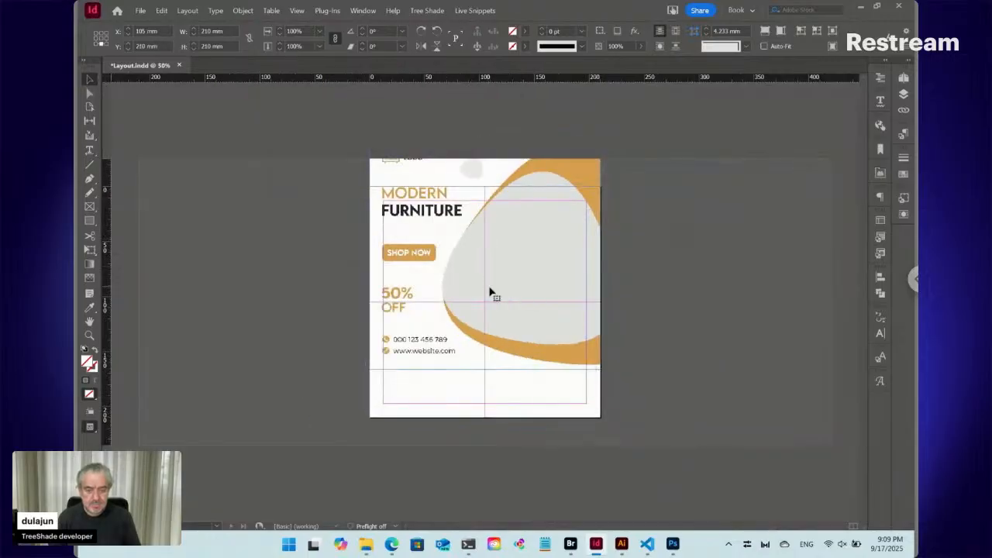
pyautogui.click(314, 274)
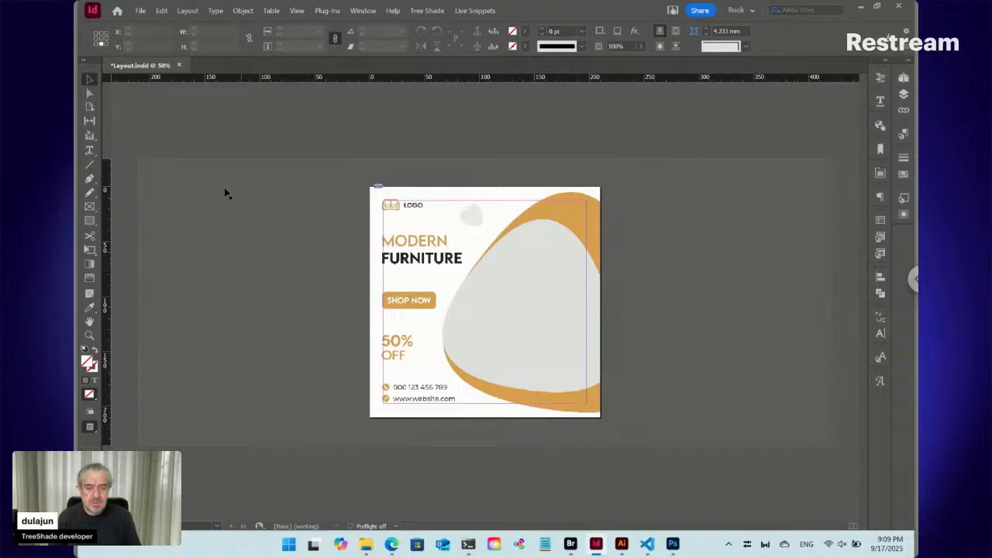
# - Set the placed template image's opacity to 50% and lock the image on the page
pyautogui.click(420, 222)
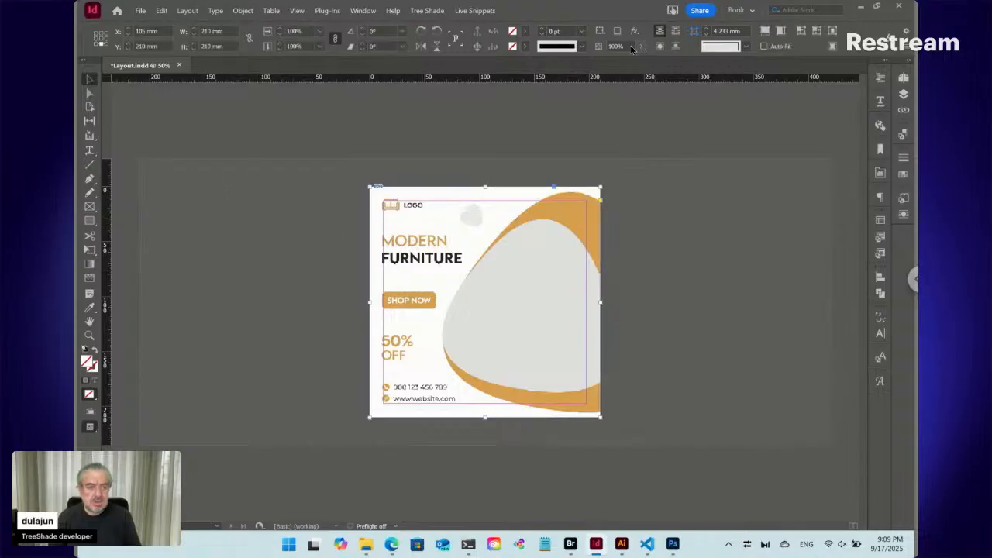
pyautogui.click(603, 47)
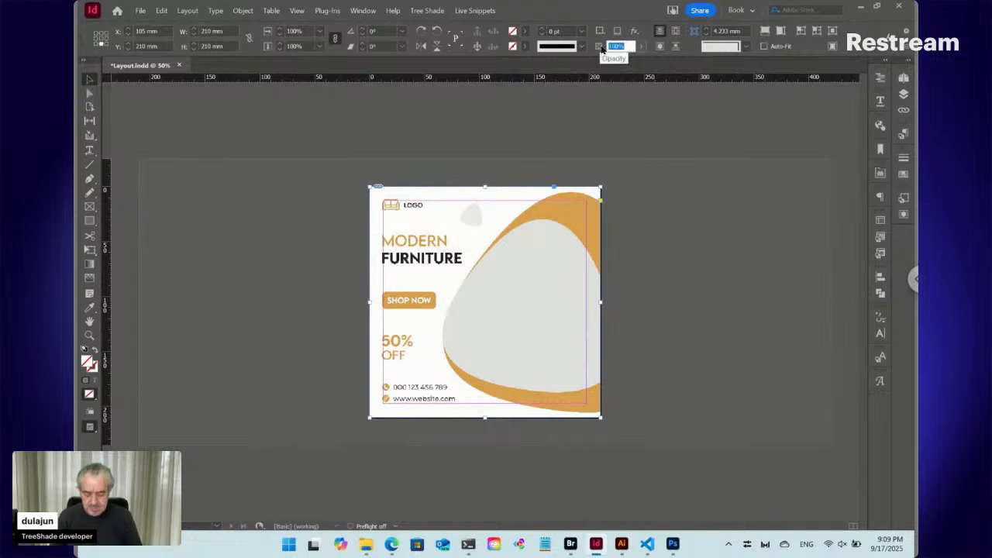
pyautogui.write('50')
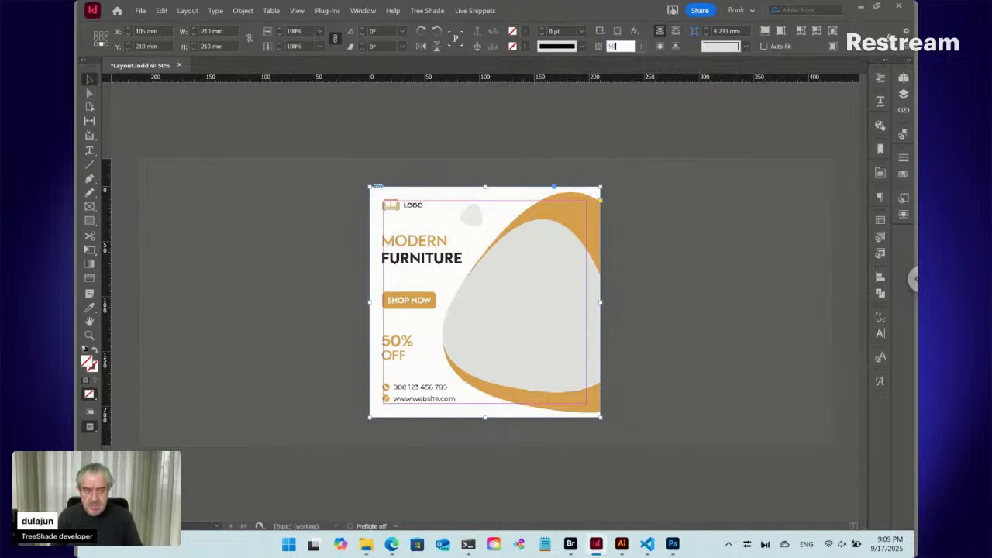
pyautogui.press('Return')
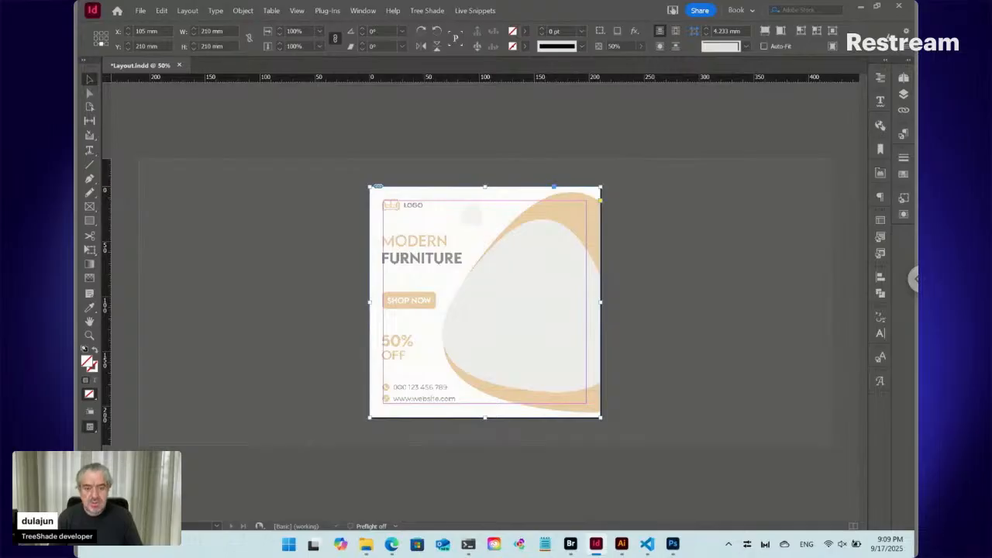
pyautogui.hotkey('ctrl', 'l')
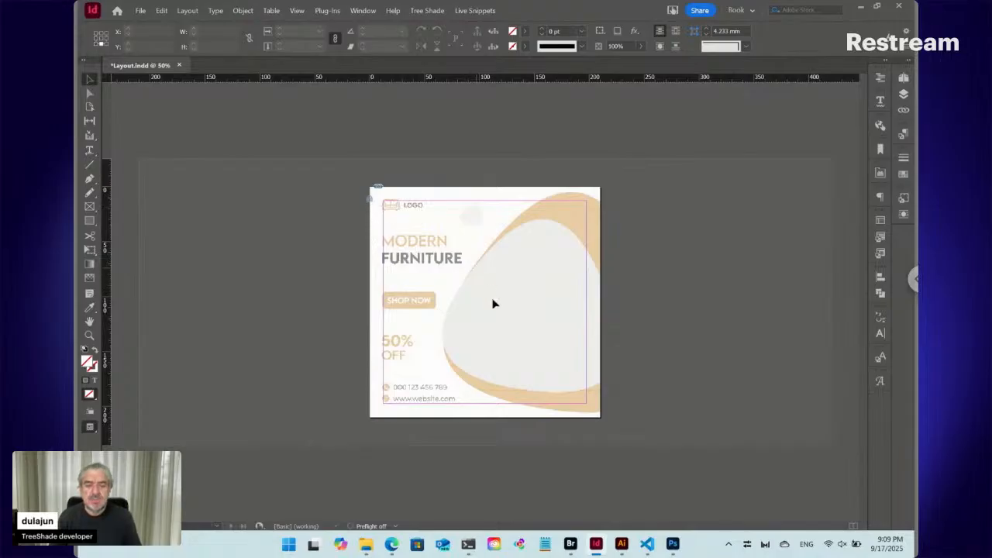
# - Switch to Bridge and open 18051731.psd from the Draft folder in Photoshop
pyautogui.moveTo(618, 547)
pyautogui.moveTo(673, 547)
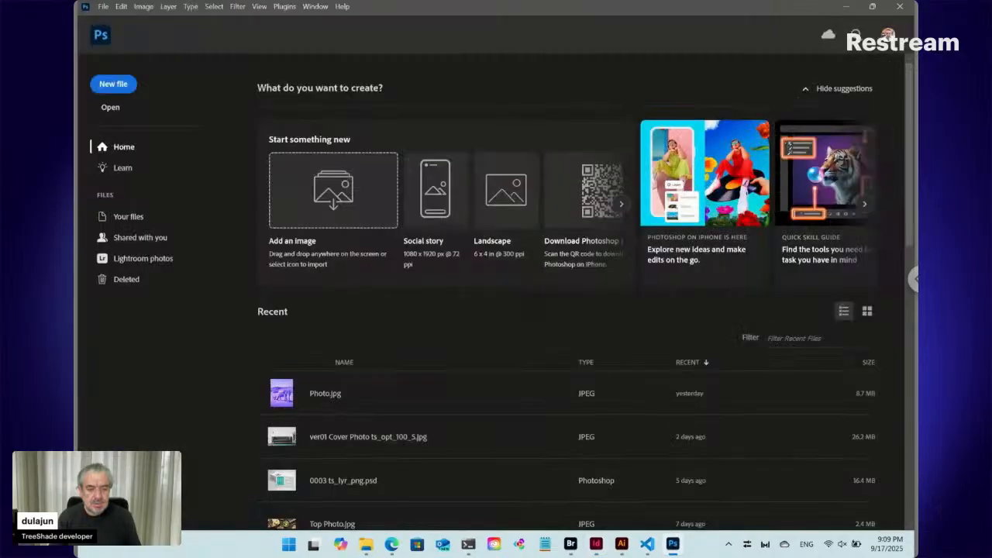
pyautogui.click(570, 545)
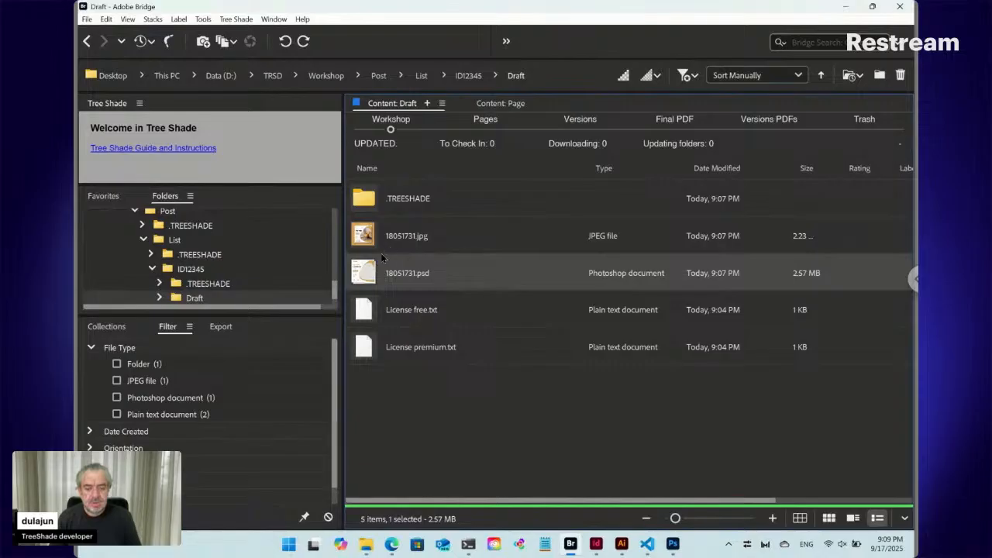
pyautogui.moveTo(363, 274); pyautogui.dragTo(501, 116)
pyautogui.hotkey('alt', 'Tab')
pyautogui.press('Tab')
pyautogui.hotkey('shift', 'Tab')
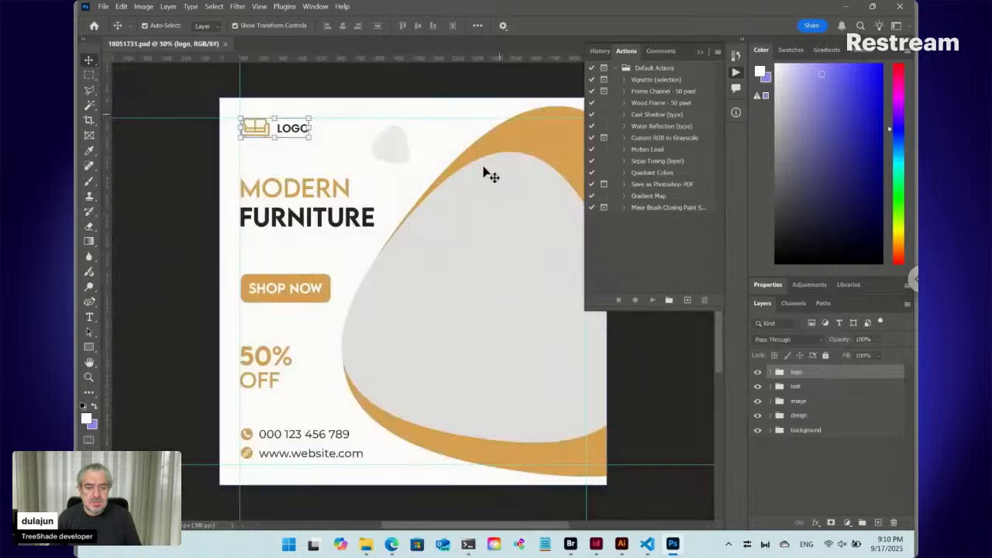
# - Select the "image place here" layer, load its outline as a selection and toggle its visibility to check the placeholder
pyautogui.click(481, 207)
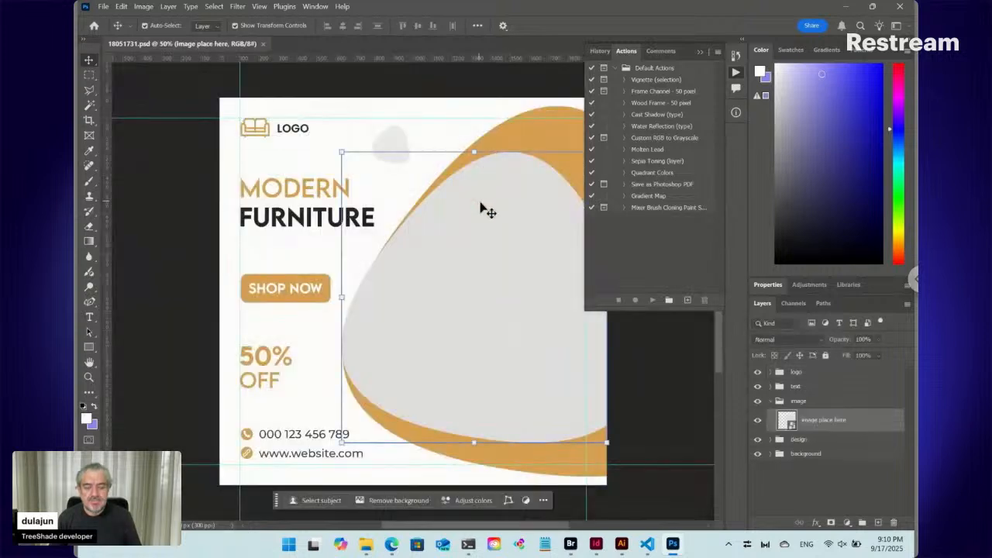
pyautogui.click(758, 421)
pyautogui.click(758, 423)
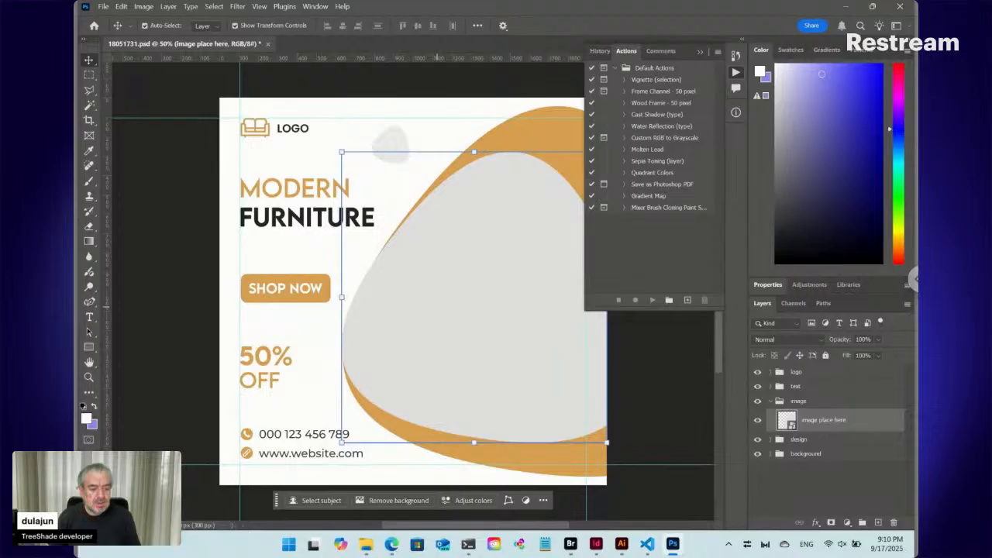
pyautogui.keyDown('ctrl'); pyautogui.click(787, 420); pyautogui.keyUp('ctrl')
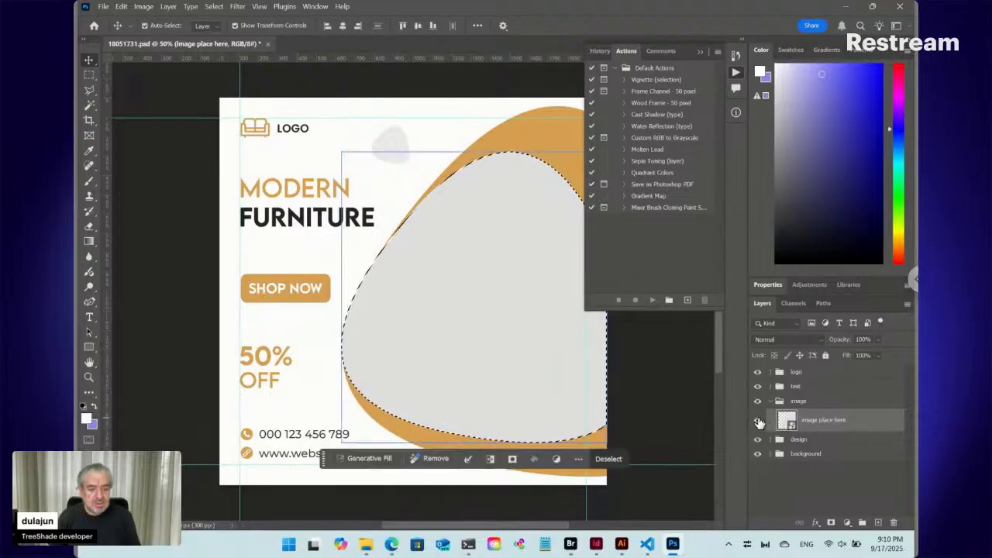
pyautogui.click(758, 420)
pyautogui.click(758, 420)
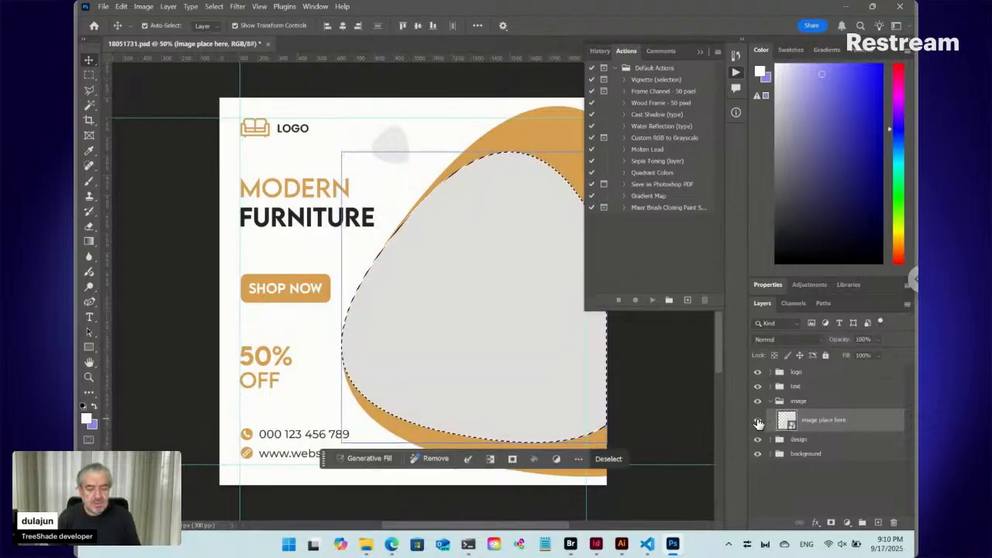
# - Toggle the design group's visibility to check its contents, expand the group and select the Polygon 1 copy layer
pyautogui.click(760, 439)
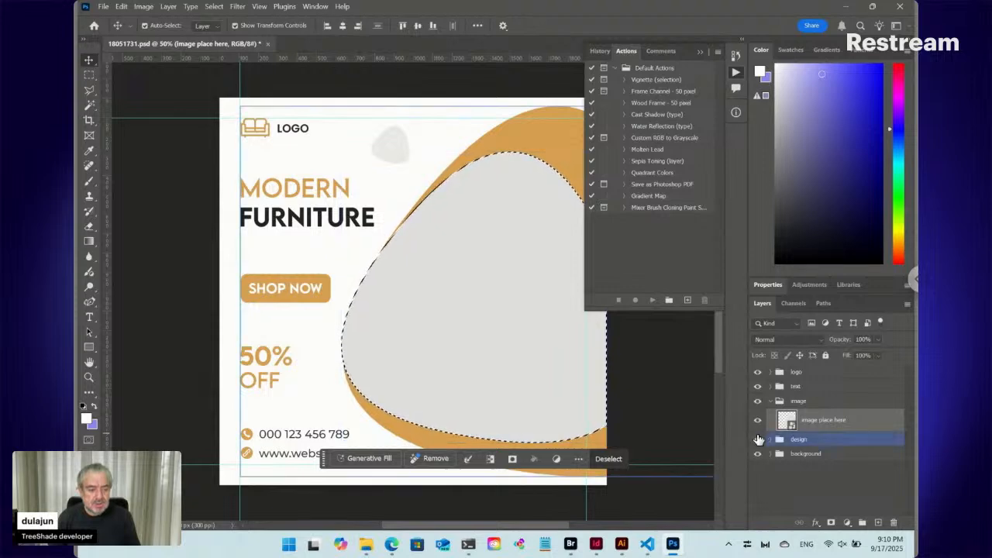
pyautogui.click(759, 440)
pyautogui.click(759, 440)
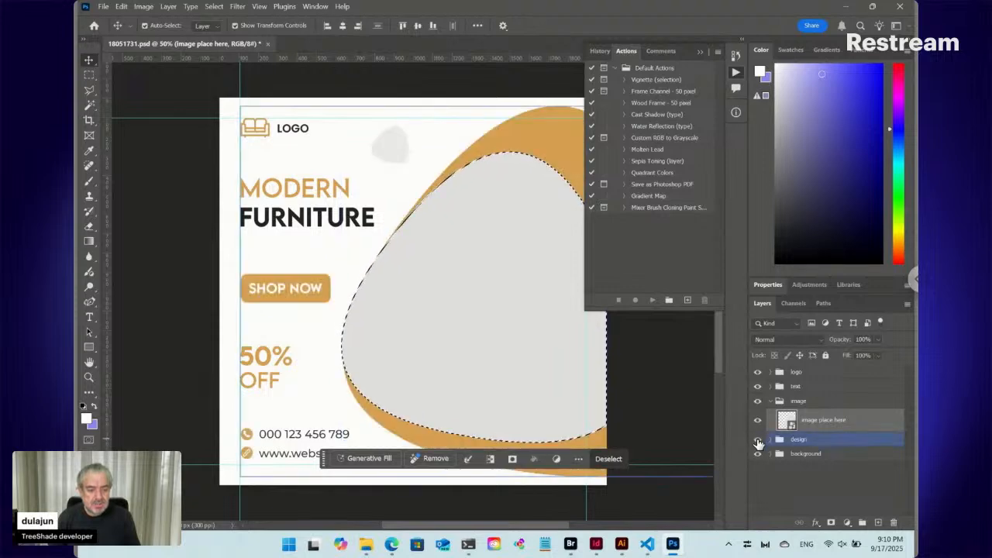
pyautogui.click(771, 441)
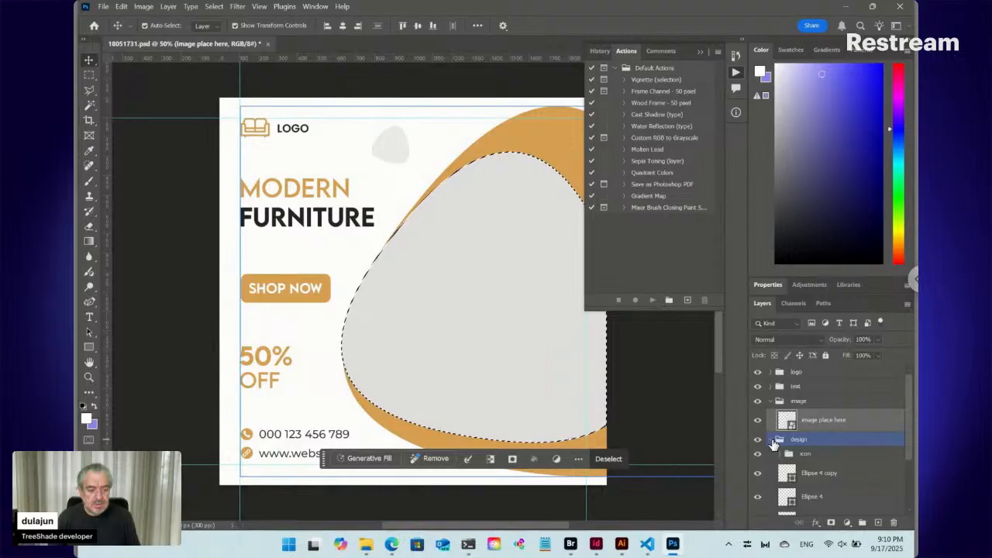
pyautogui.moveTo(909, 443); pyautogui.dragTo(909, 476)
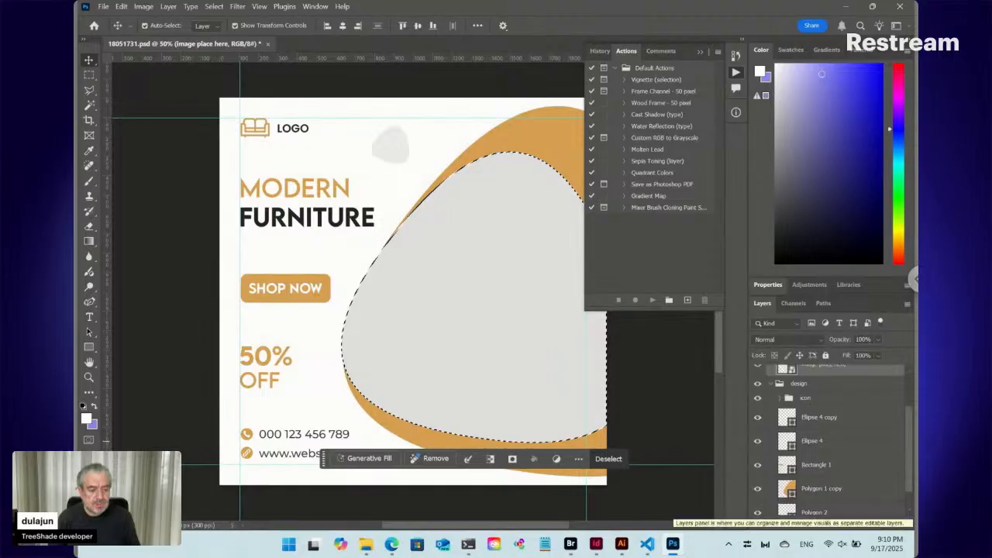
pyautogui.click(843, 485)
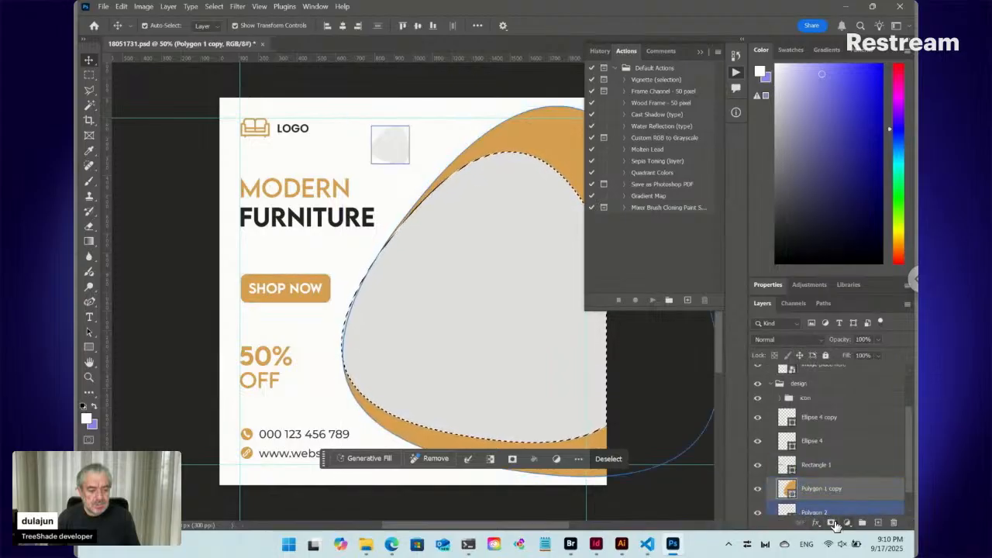
# - Try to mask Polygon 1 copy with the uninverted placeholder selection, and undo the mask
pyautogui.click(832, 524)
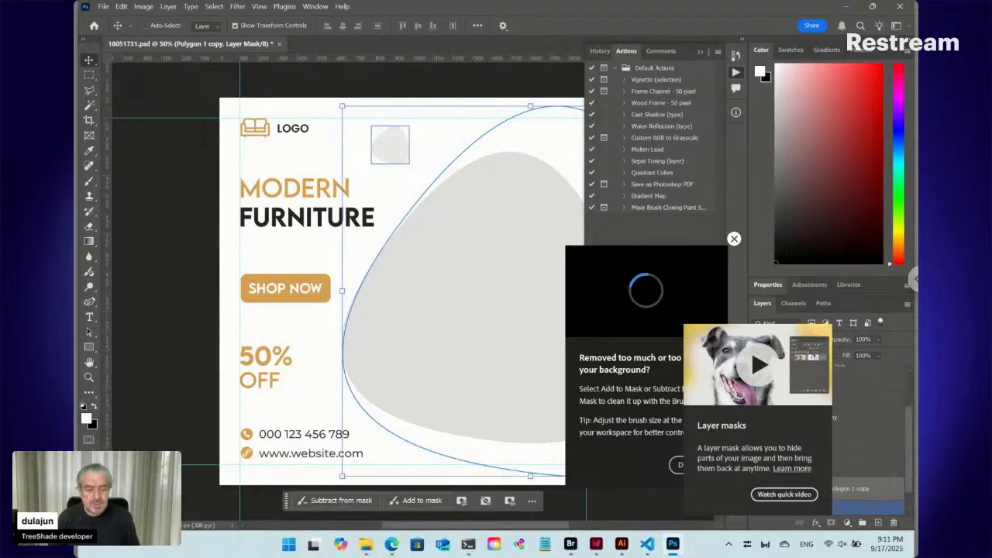
pyautogui.hotkey('ctrl', 'z')
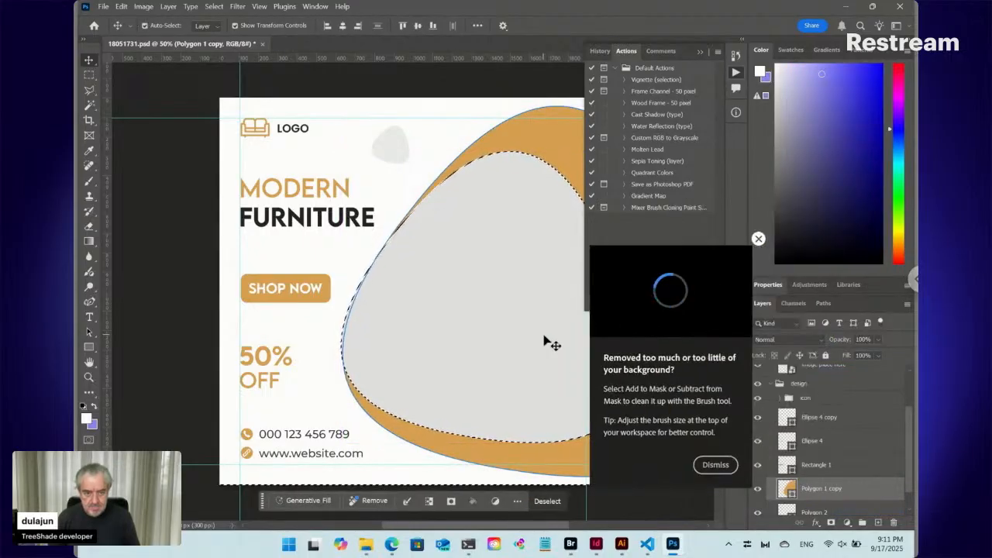
pyautogui.click(716, 465)
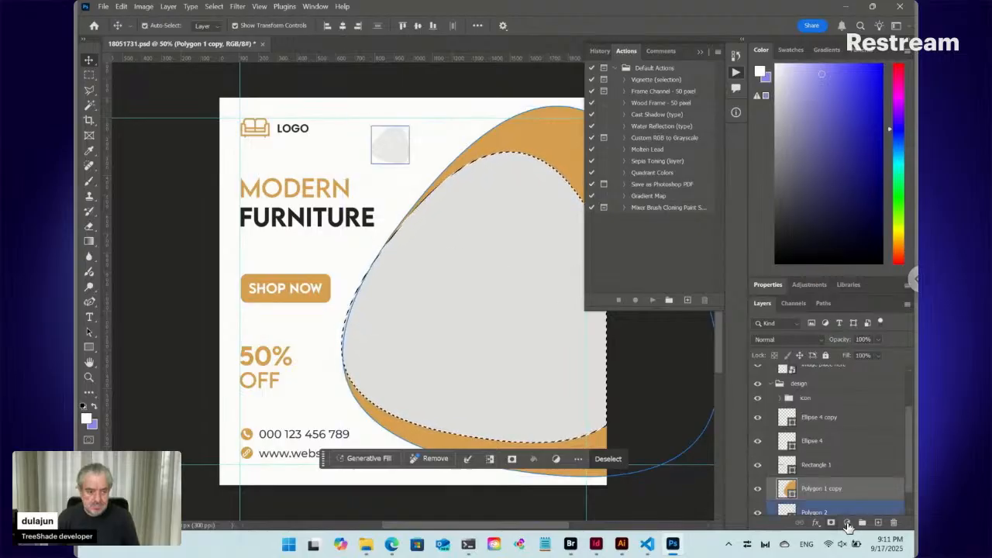
pyautogui.click(831, 524)
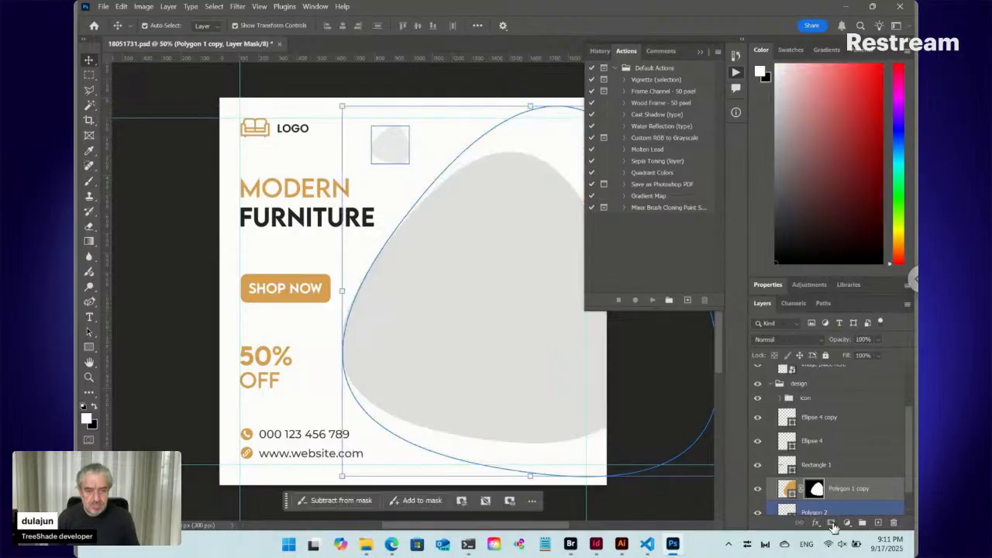
pyautogui.hotkey('ctrl', 'z')
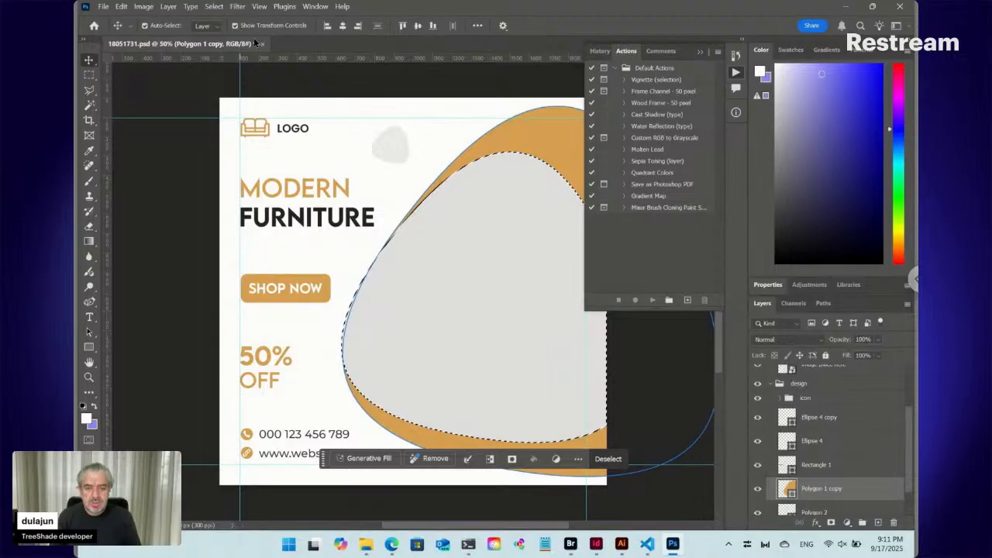
# - Invert the selection and add it as a layer mask to Polygon 1 copy
pyautogui.click(214, 6)
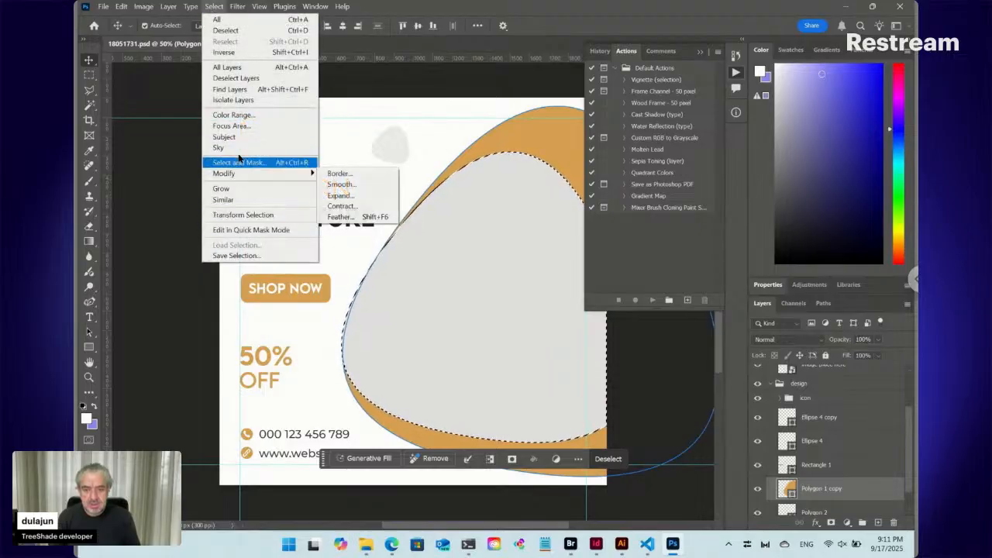
pyautogui.click(230, 54)
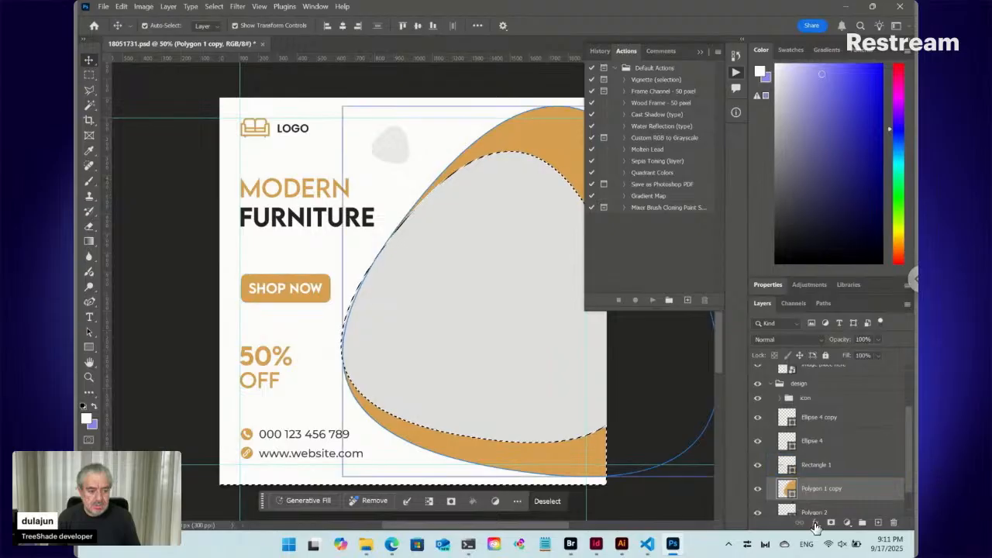
pyautogui.click(831, 525)
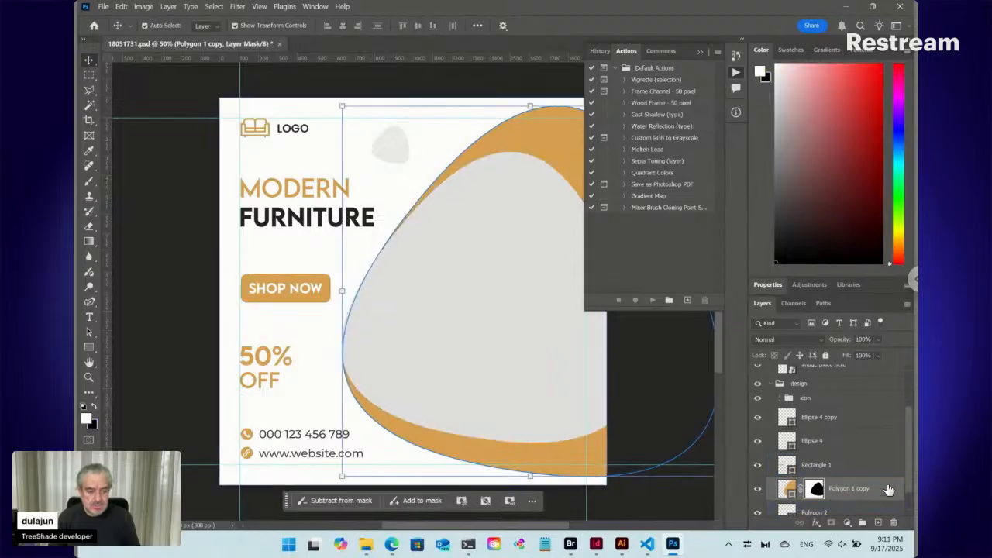
# - Load the Polygon 1 copy outline as a selection and create a new layer above it
pyautogui.scroll(-1, 908, 485)
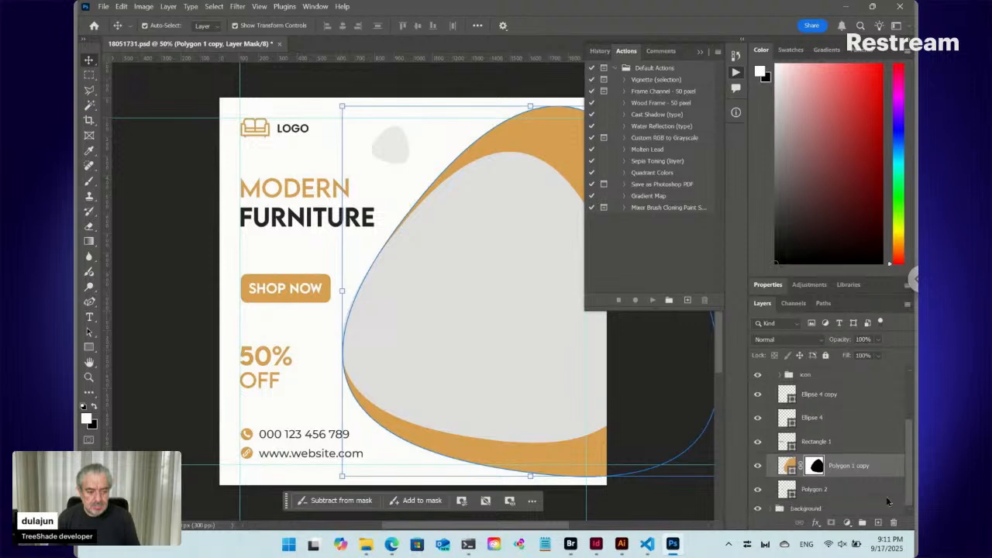
pyautogui.keyDown('ctrl'); pyautogui.click(790, 466); pyautogui.keyUp('ctrl')
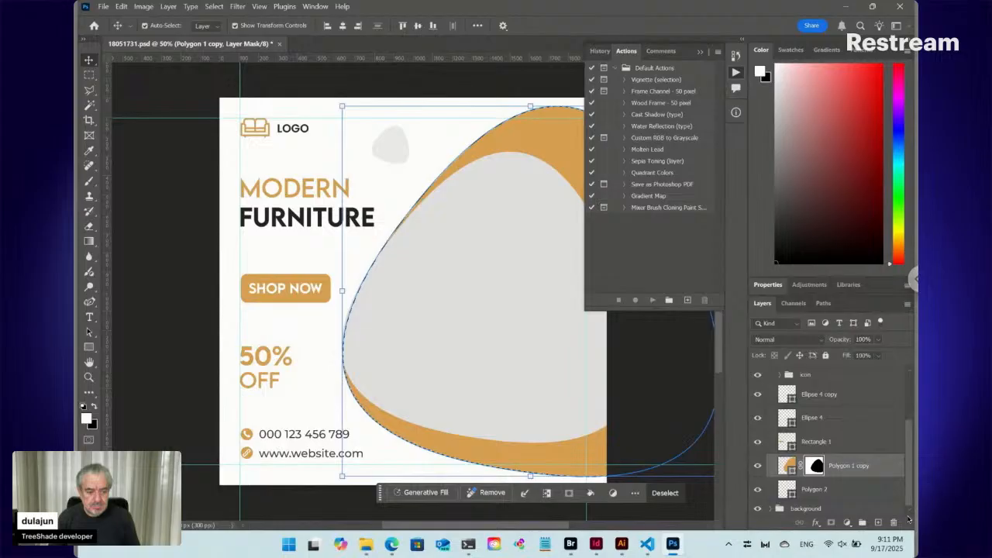
pyautogui.click(878, 522)
pyautogui.moveTo(799, 506)
pyautogui.mouseDown()
pyautogui.moveTo(779, 535)
pyautogui.moveTo(783, 511)
pyautogui.mouseUp()
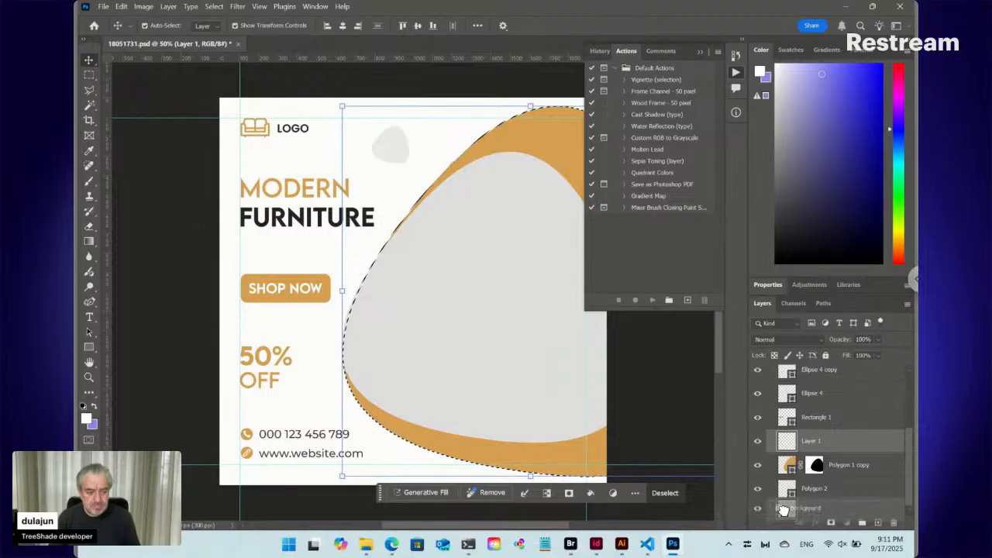
pyautogui.moveTo(783, 510); pyautogui.dragTo(779, 513)
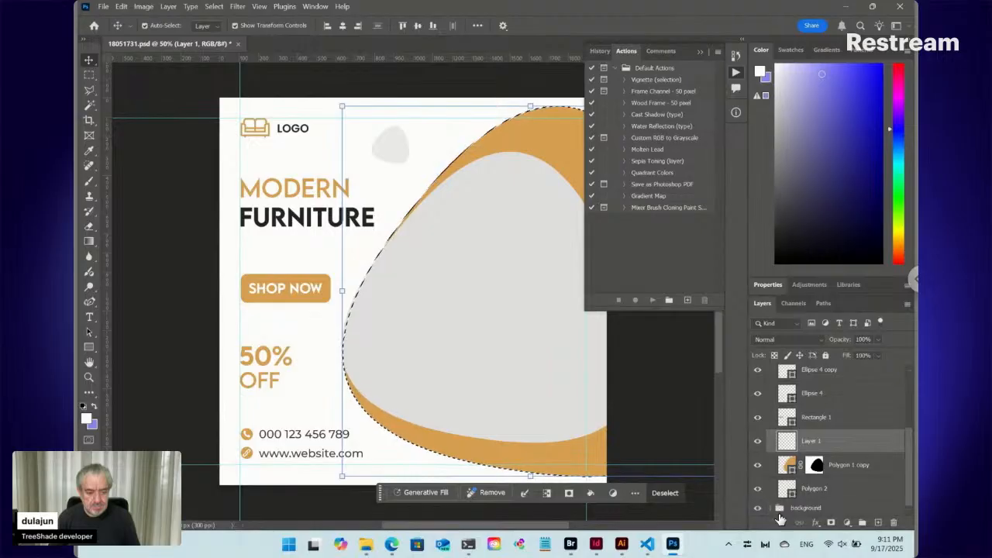
# - Toggle the background group's visibility, expand the group and toggle its background layer to check what it contains
pyautogui.click(759, 510)
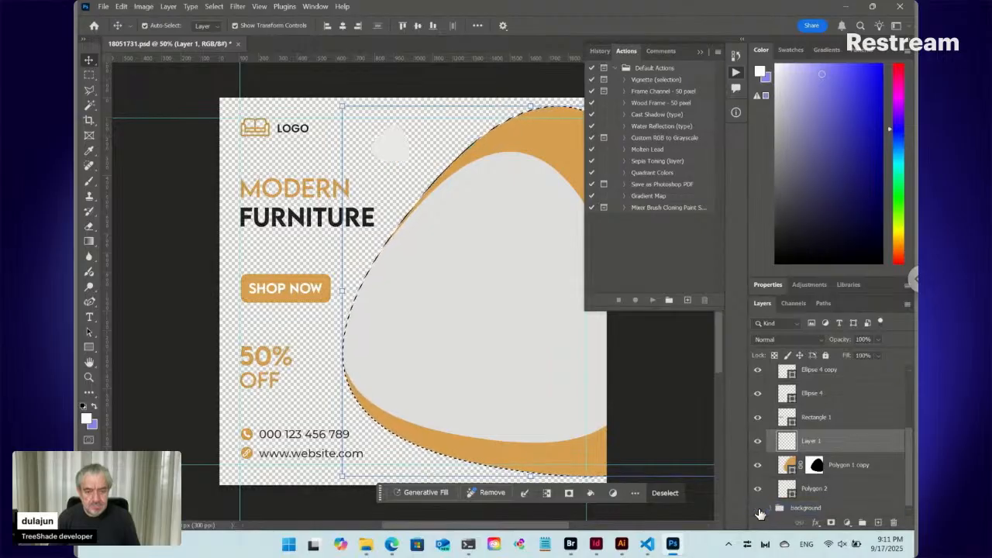
pyautogui.click(758, 508)
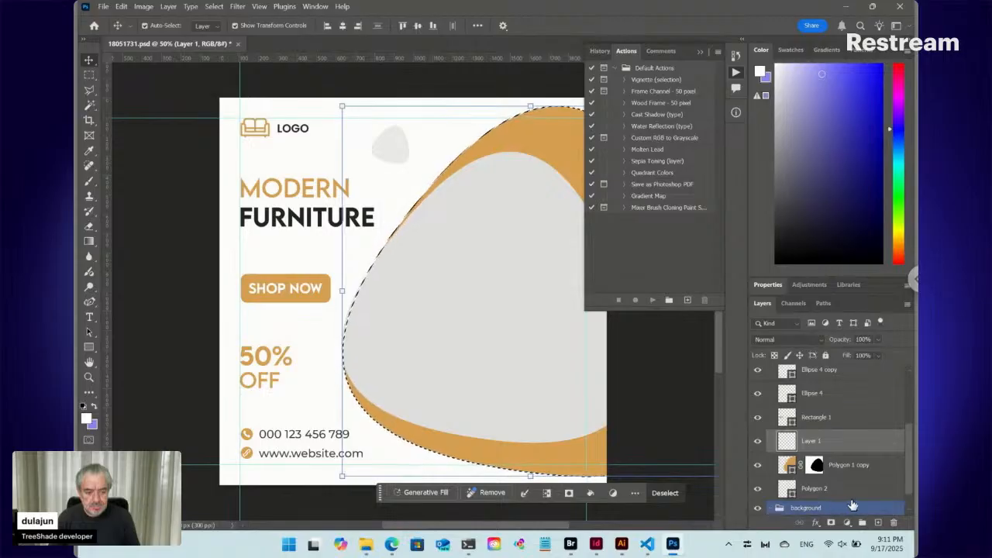
pyautogui.scroll(-1, 908, 490)
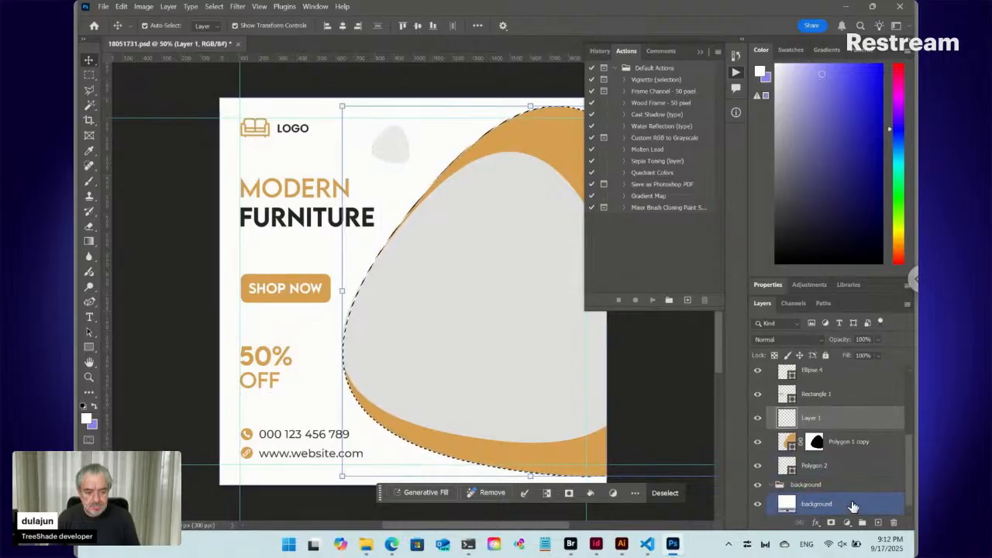
pyautogui.click(758, 504)
pyautogui.click(758, 504)
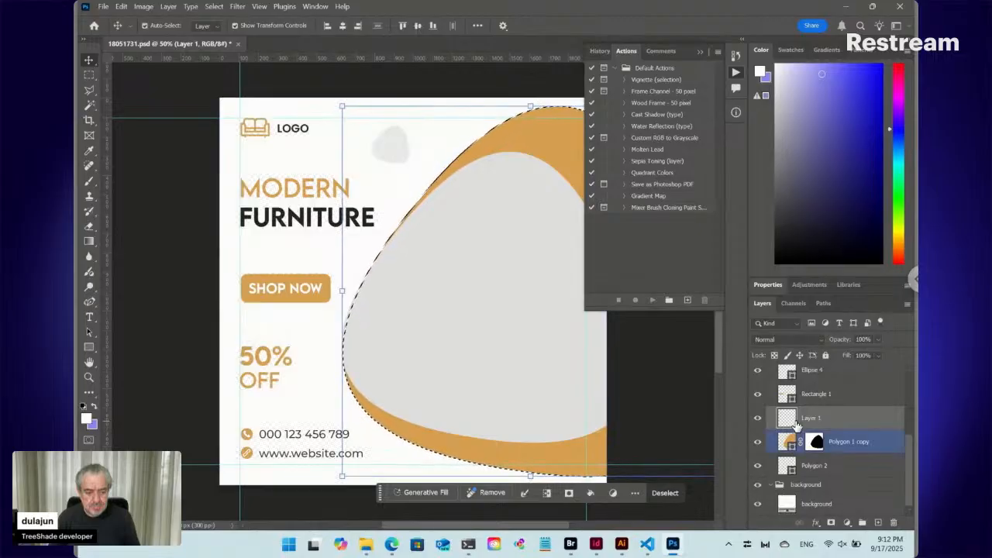
# - Move Layer 1 directly above the background group, fill the whole layer with dark blue and clear the selection
pyautogui.moveTo(789, 423); pyautogui.dragTo(779, 475)
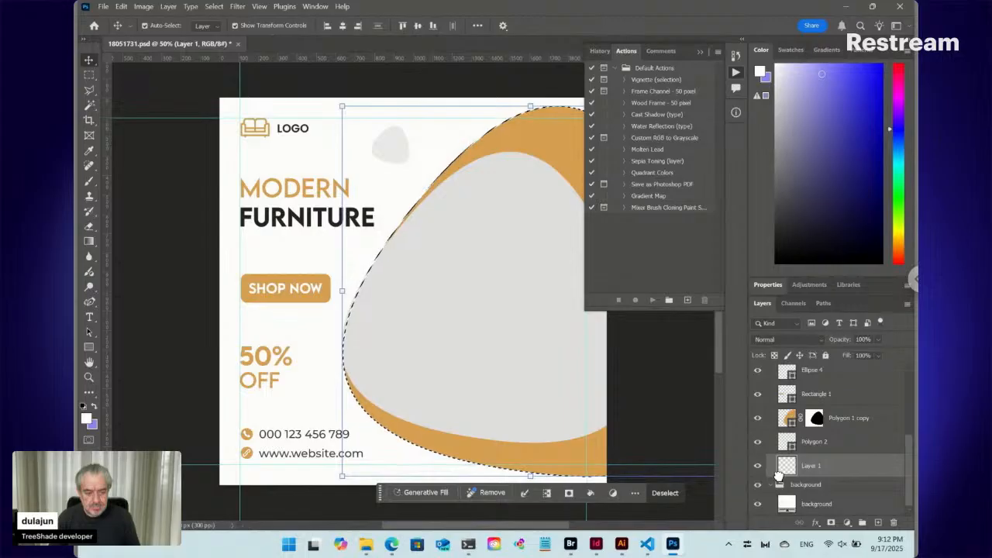
pyautogui.click(859, 140)
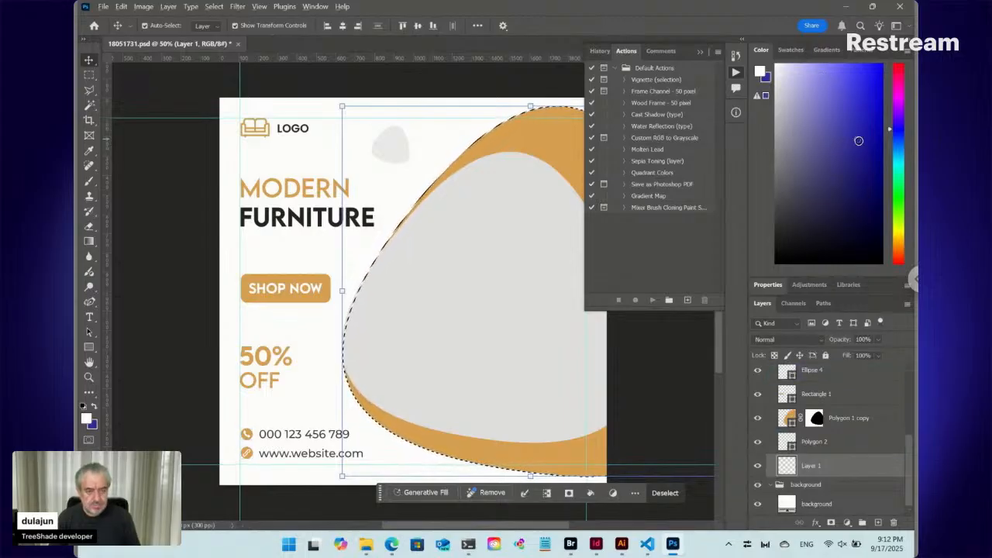
pyautogui.hotkey('alt', 'BackSpace')
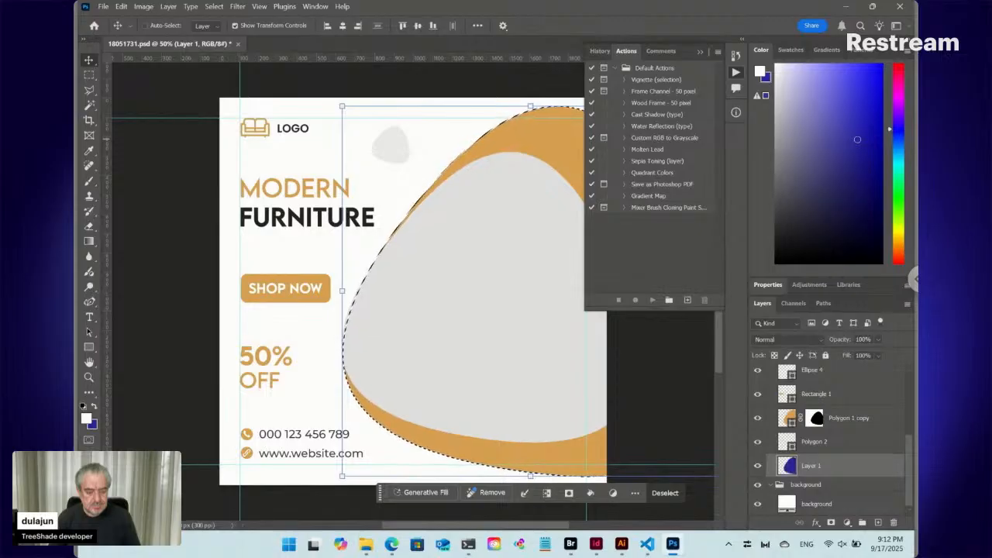
pyautogui.hotkey('ctrl', 'd')
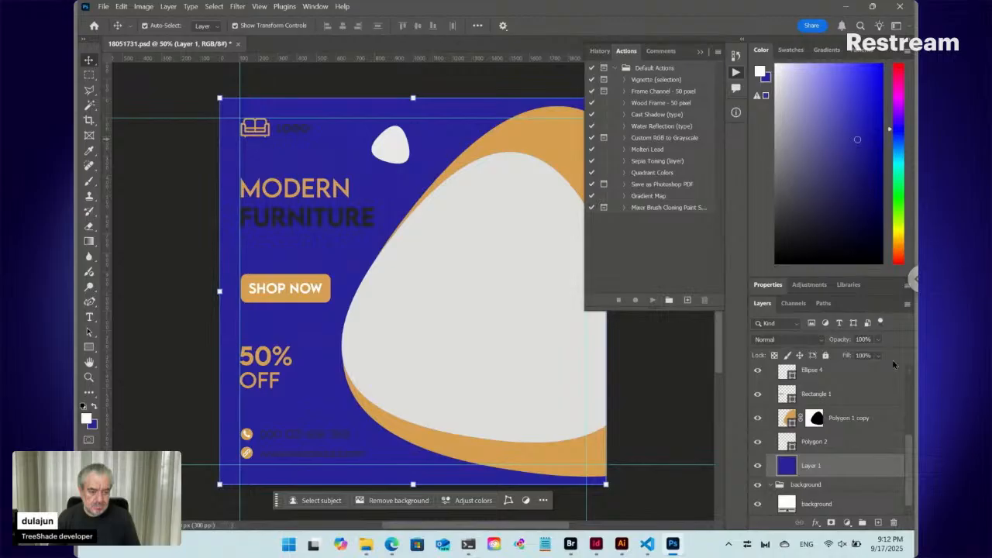
# - Disable the layer mask on Polygon 1 copy and delete it
pyautogui.click(815, 419)
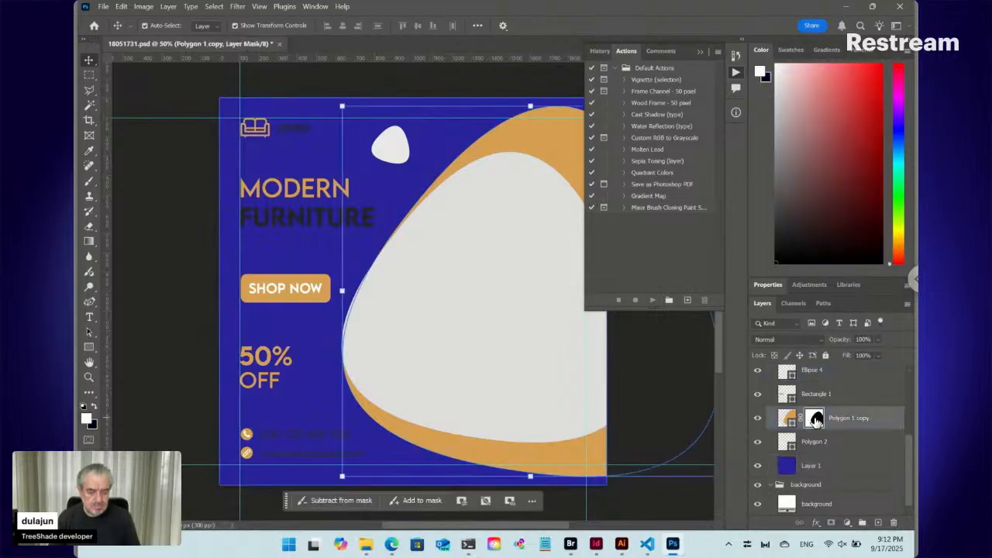
pyautogui.rightClick(815, 419)
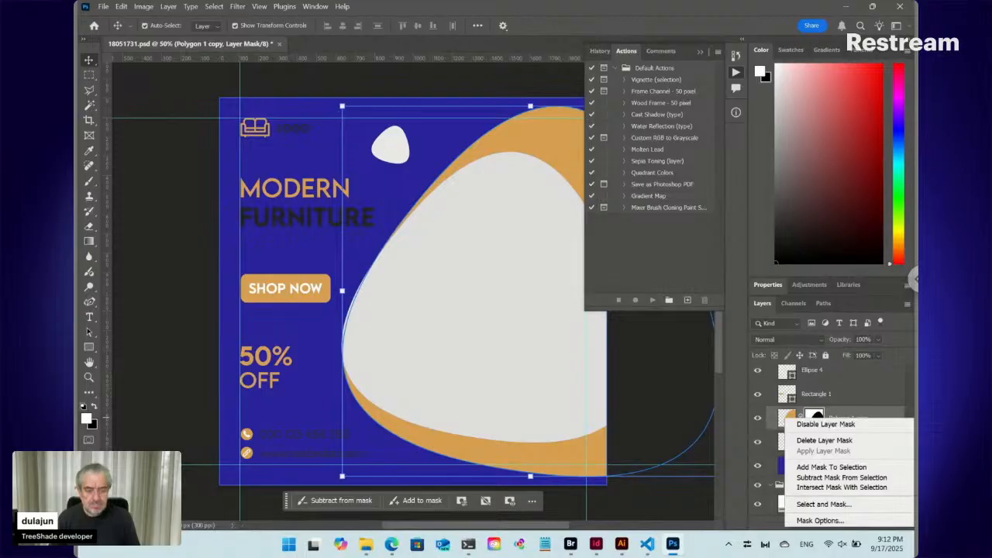
pyautogui.click(823, 424)
pyautogui.rightClick(814, 418)
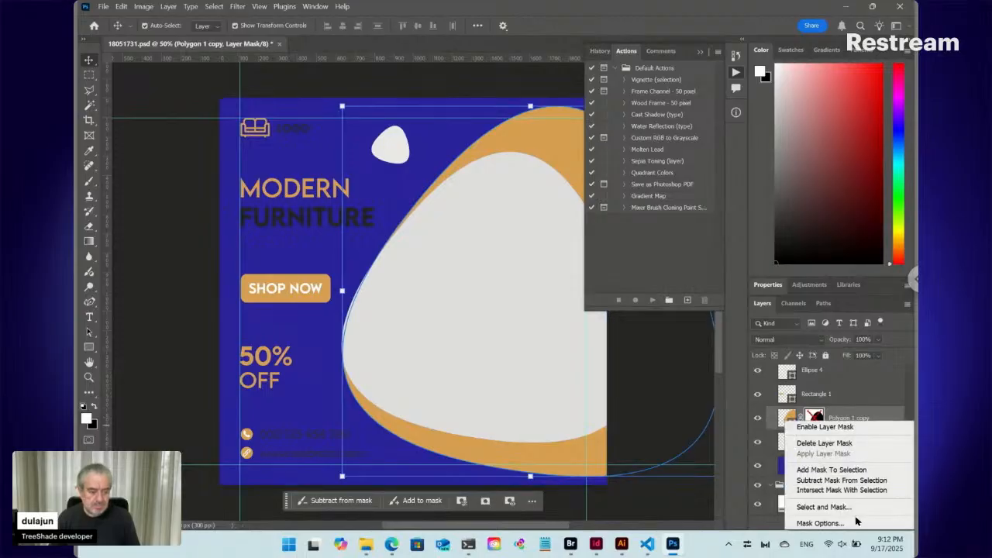
pyautogui.click(821, 443)
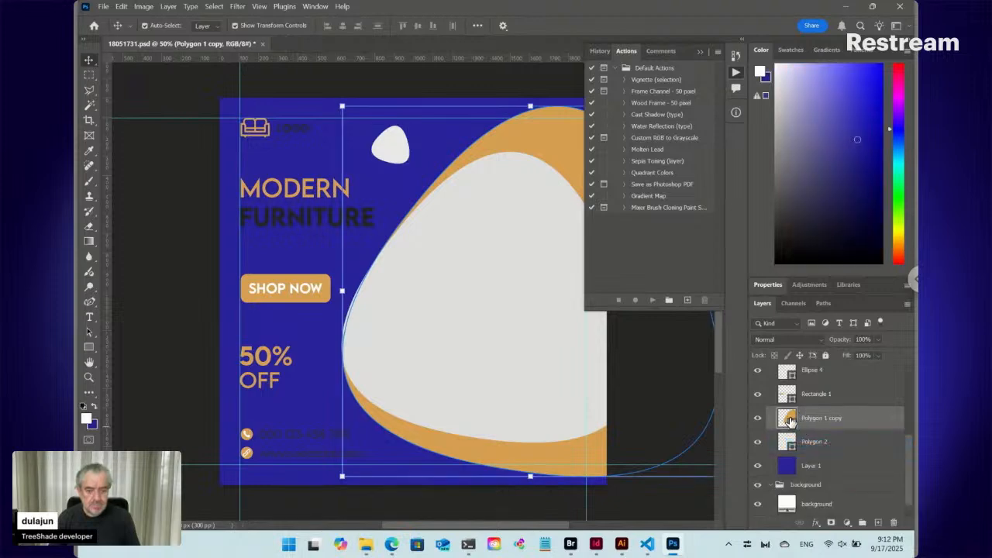
# - Load the "image place here" outline as a selection, hide that layer and make Polygon 1 copy the active layer
pyautogui.scroll(2, 790, 421)
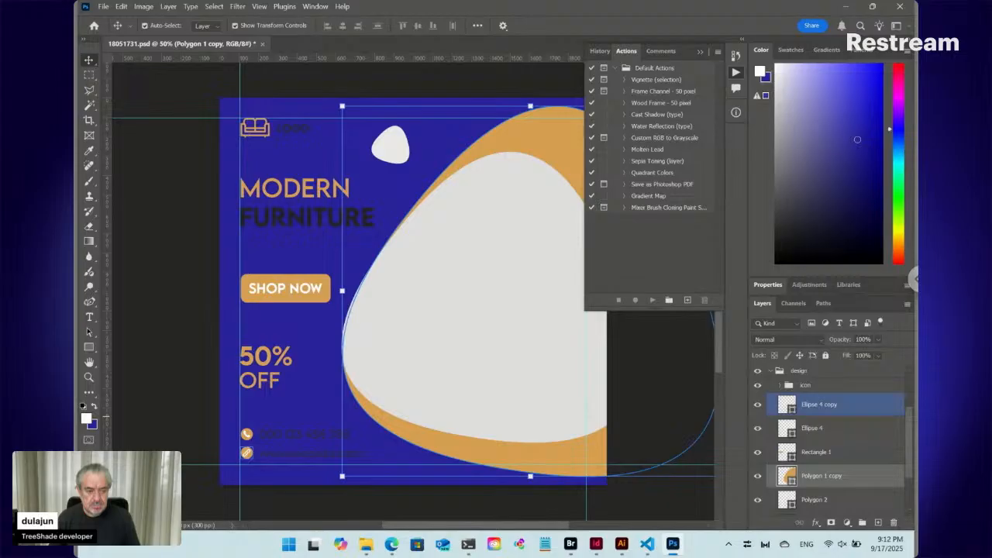
pyautogui.scroll(3, 822, 419)
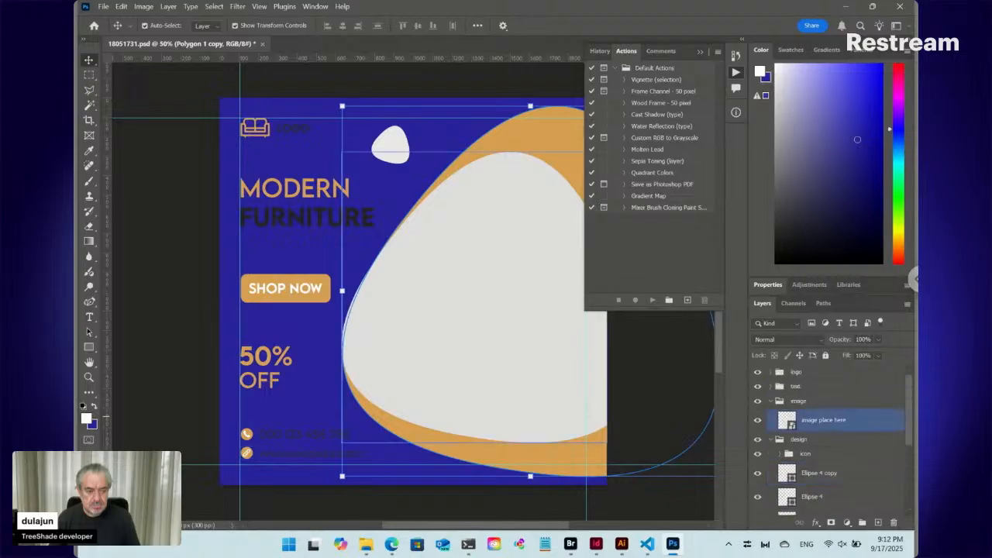
pyautogui.keyDown('ctrl'); pyautogui.click(787, 421); pyautogui.keyUp('ctrl')
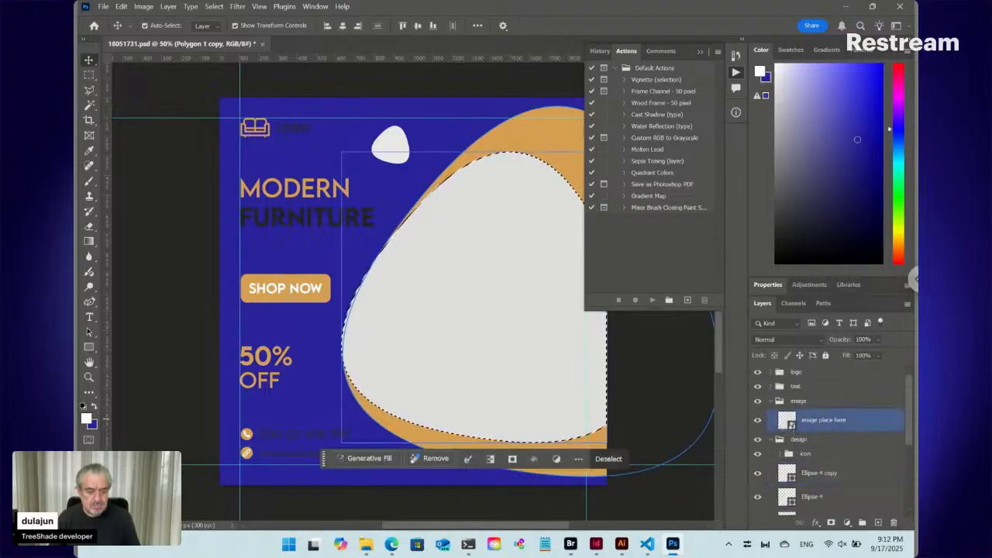
pyautogui.click(901, 443)
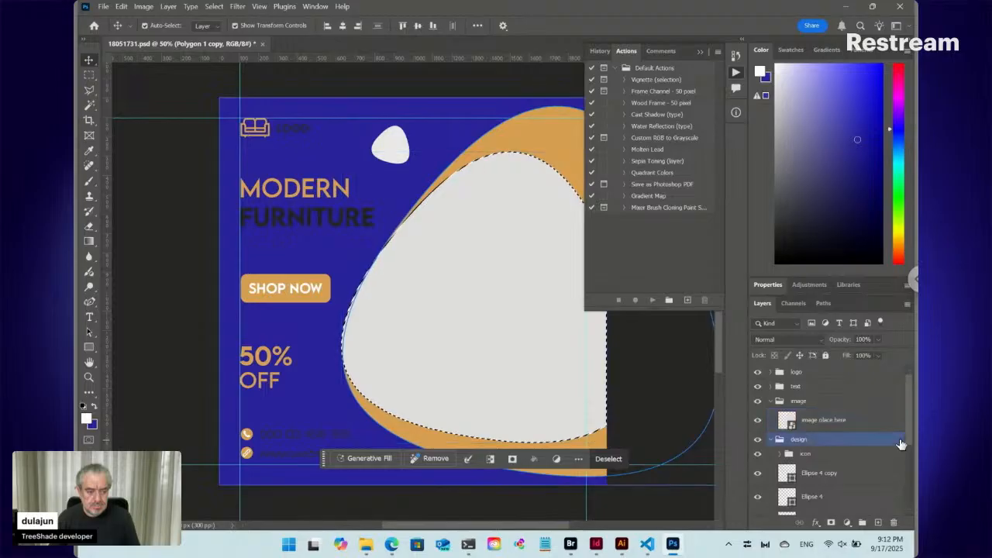
pyautogui.click(758, 420)
pyautogui.moveTo(910, 429); pyautogui.dragTo(903, 500)
pyautogui.click(790, 420)
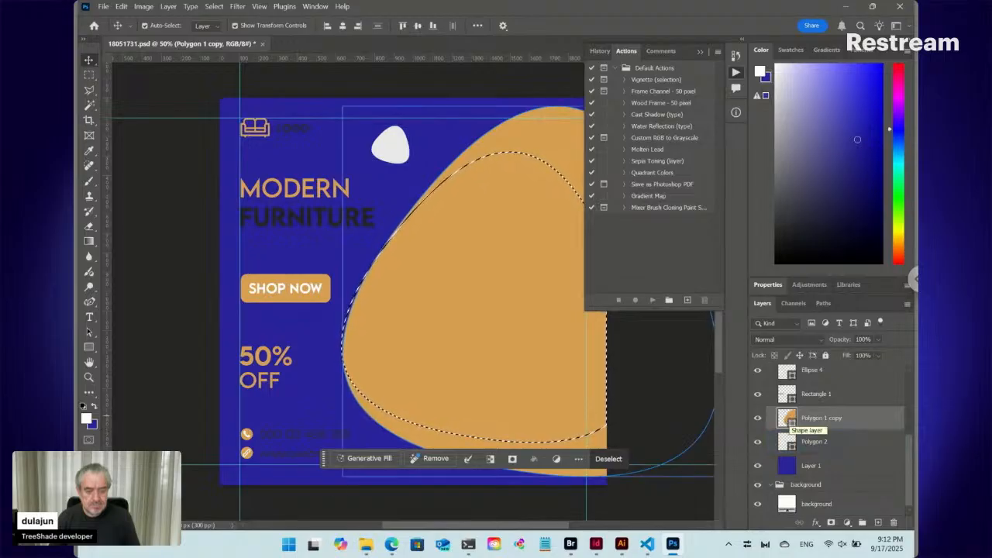
# - Invert the placeholder selection and add it to Polygon 1 copy as a layer mask
pyautogui.click(215, 7)
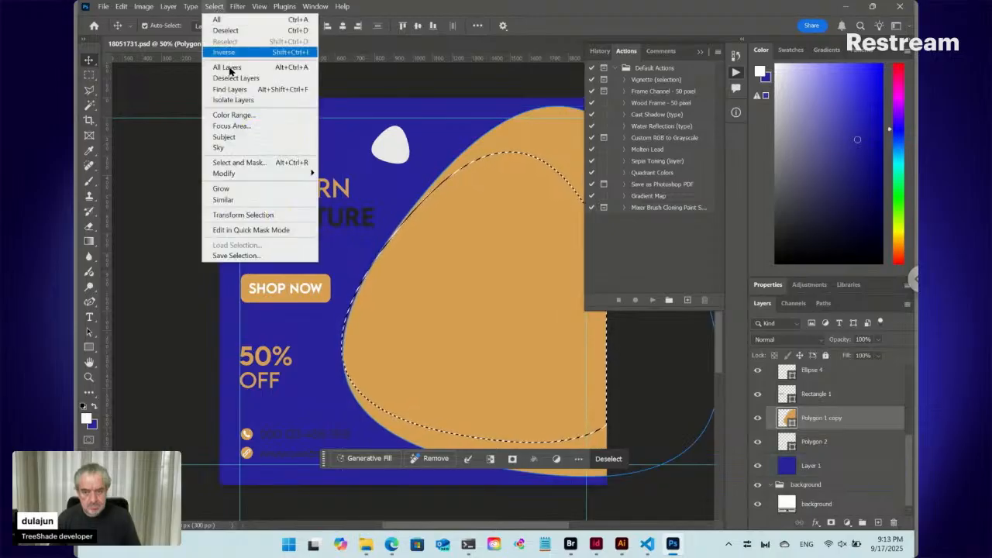
pyautogui.click(223, 52)
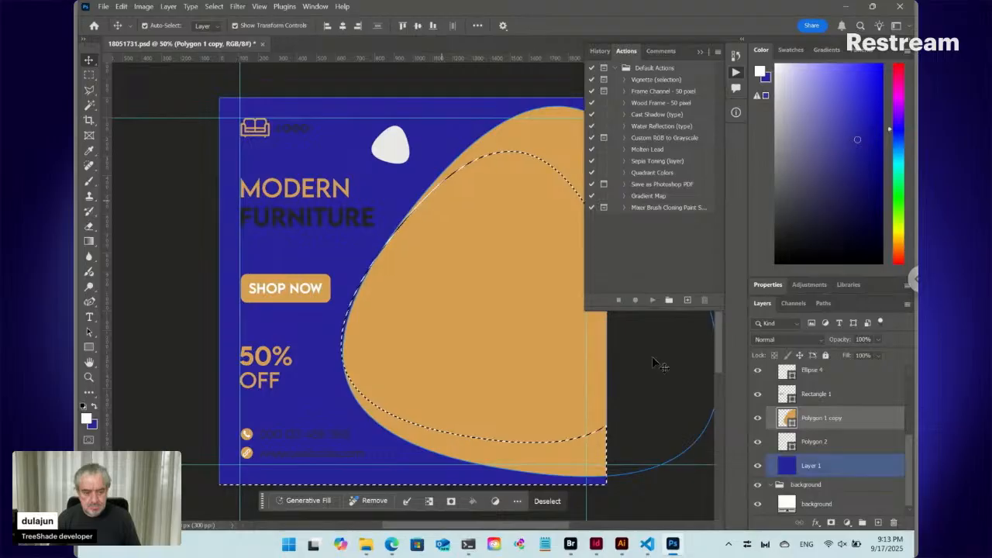
pyautogui.click(834, 523)
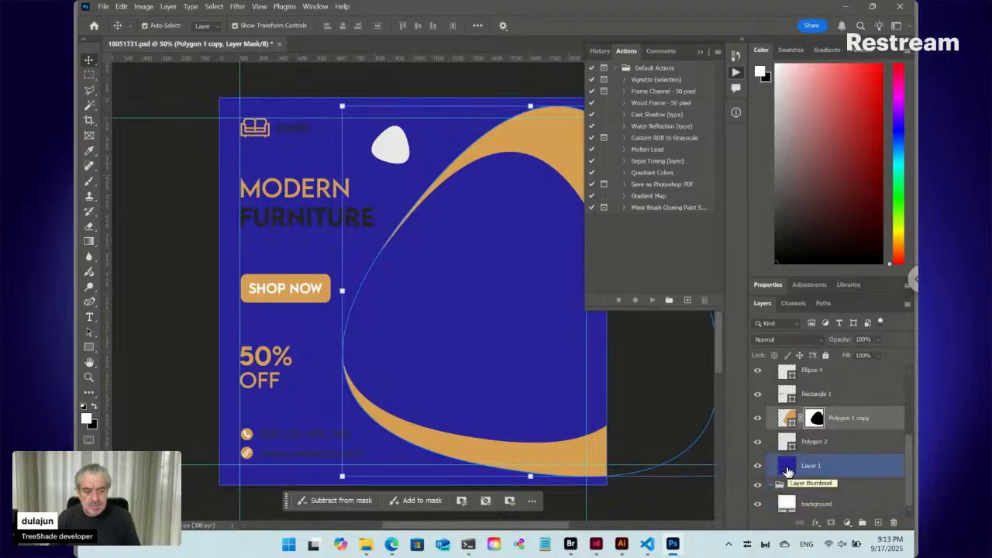
# - Move the blue Layer 1 beneath the background layer, and mask the background layer with the selection loaded from Polygon 1 copy's mask
pyautogui.moveTo(786, 471); pyautogui.dragTo(787, 516)
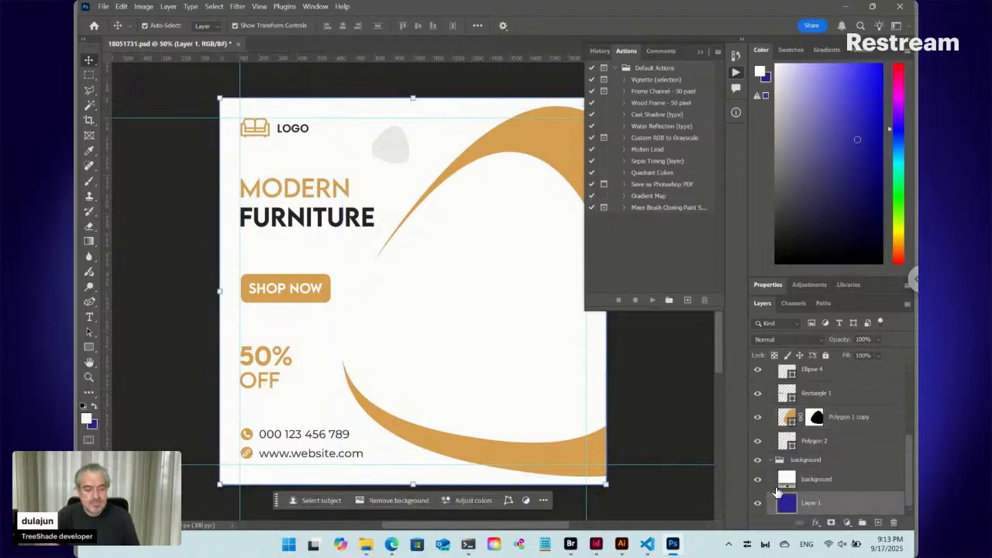
pyautogui.click(786, 482)
pyautogui.click(815, 440)
pyautogui.keyDown('ctrl'); pyautogui.click(817, 419); pyautogui.keyUp('ctrl')
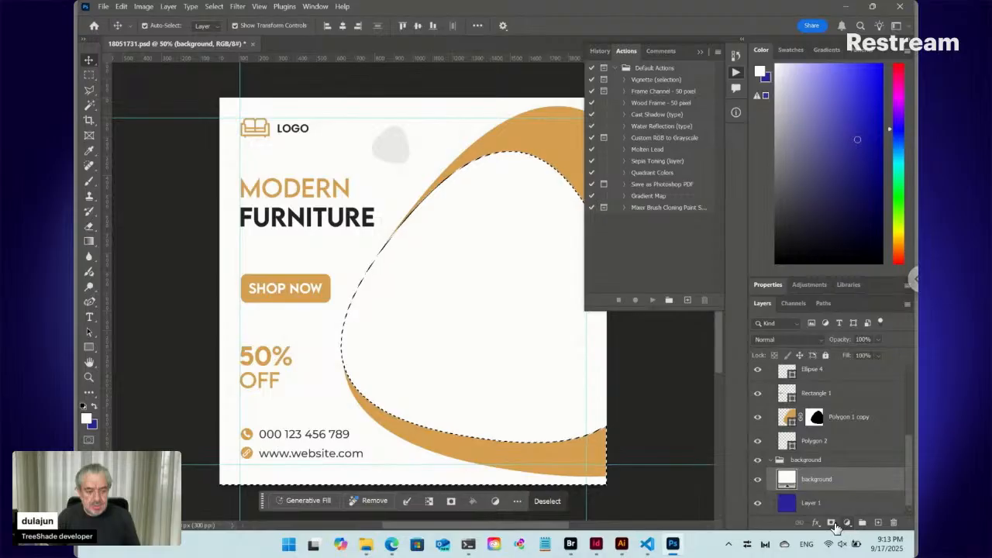
pyautogui.click(832, 524)
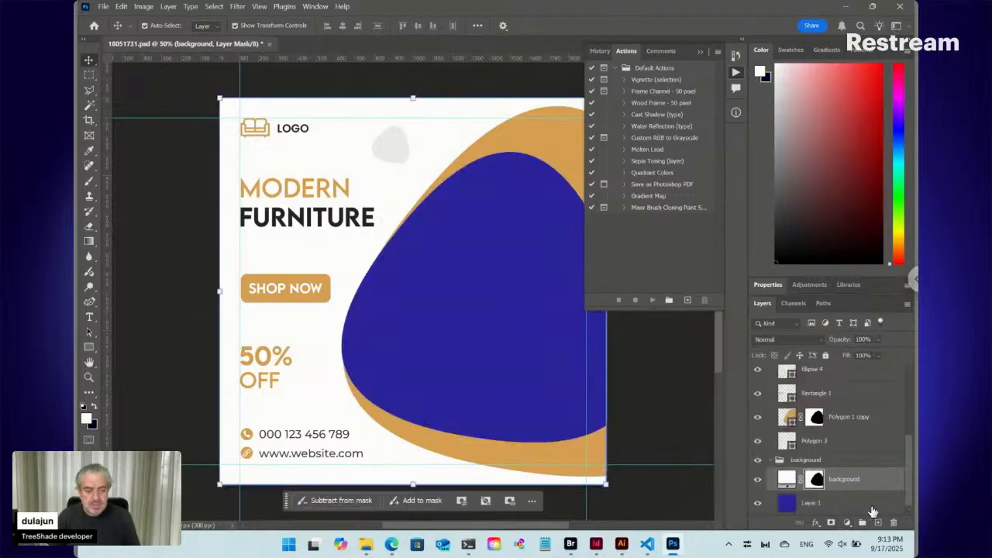
# - Toggle the blue Layer 1's visibility to check the cutout, and delete the layer
pyautogui.click(868, 505)
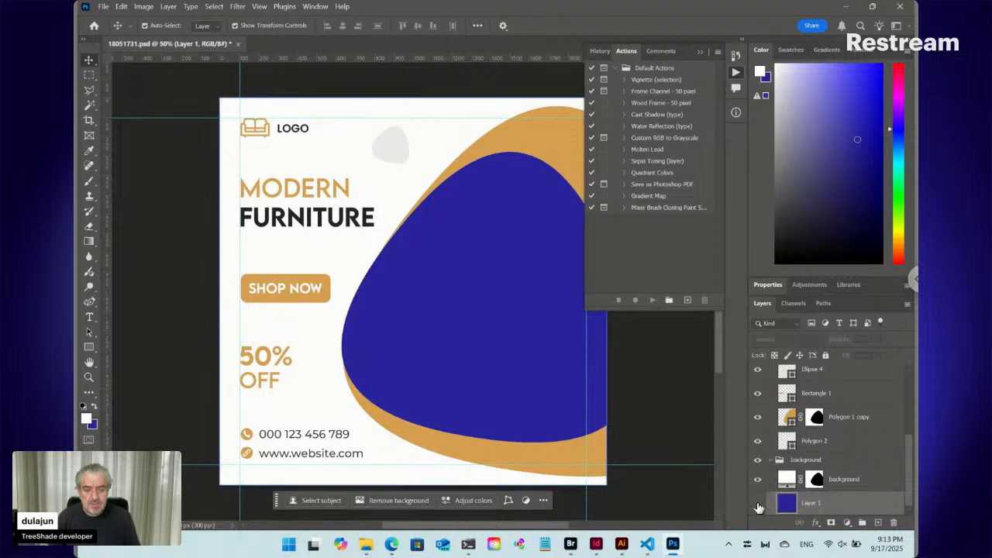
pyautogui.click(758, 504)
pyautogui.click(759, 504)
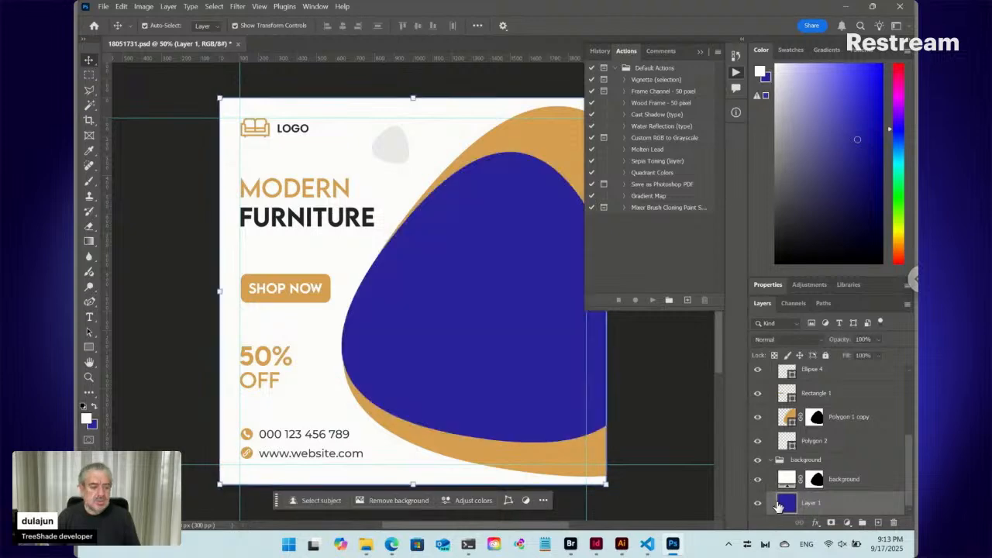
pyautogui.click(895, 523)
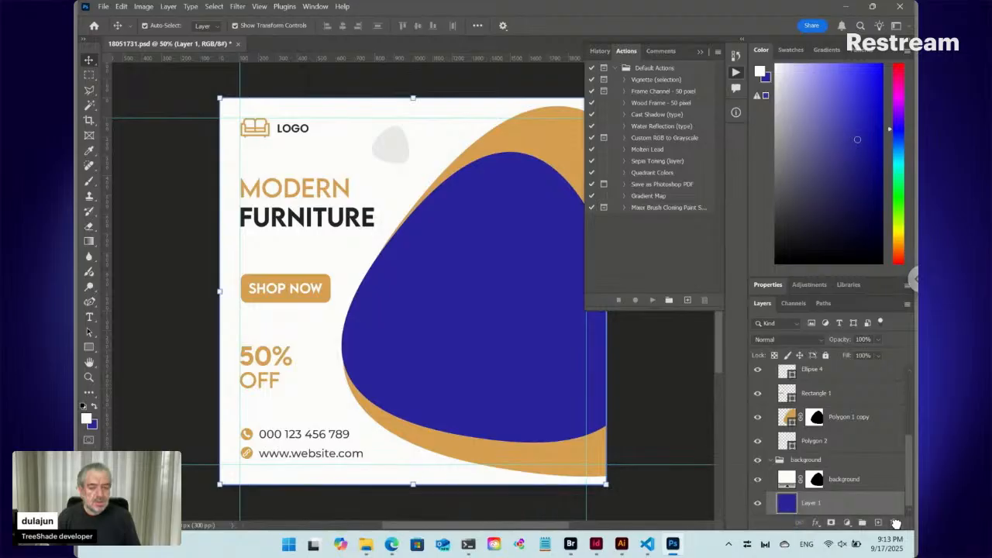
pyautogui.click(895, 523)
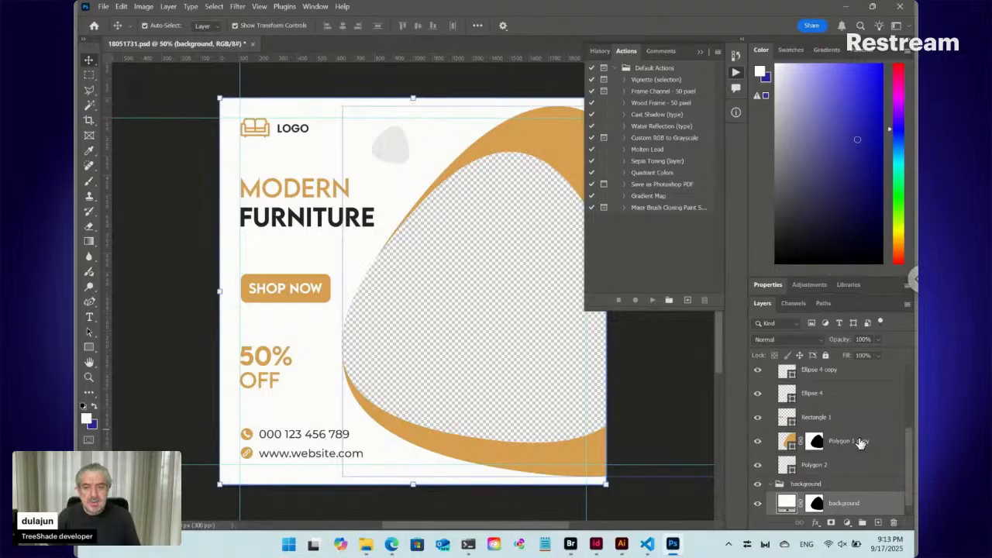
# - Save the masked 18051731.psd and close it
pyautogui.scroll(4, 859, 443)
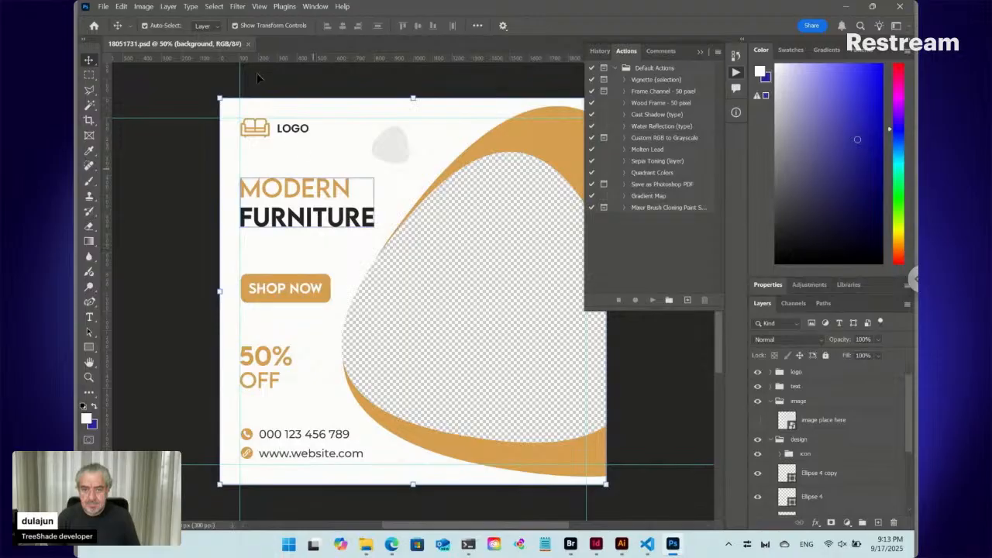
pyautogui.click(249, 44)
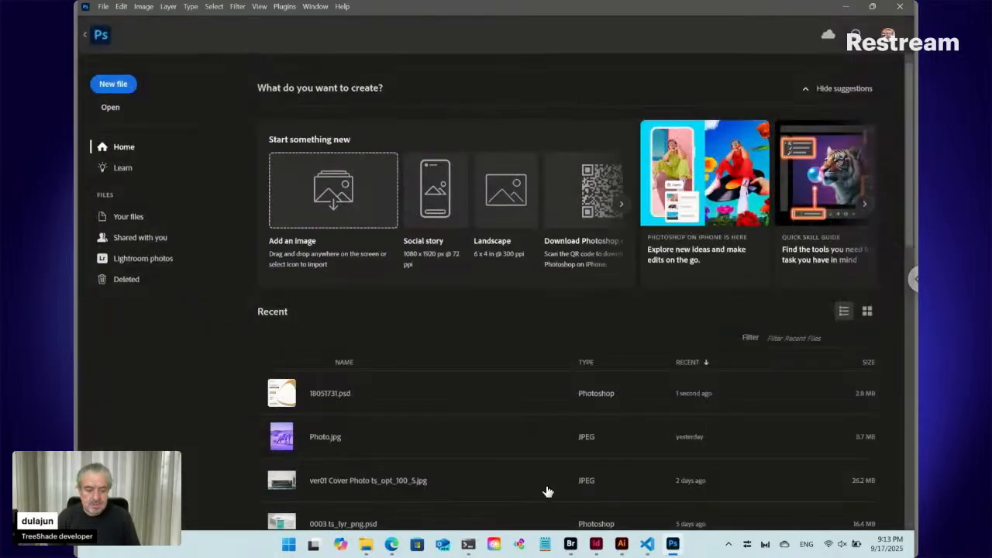
# - Switch to the InDesign layout, unlock the placed guide image and show the link information for 18051731.psd
pyautogui.click(598, 545)
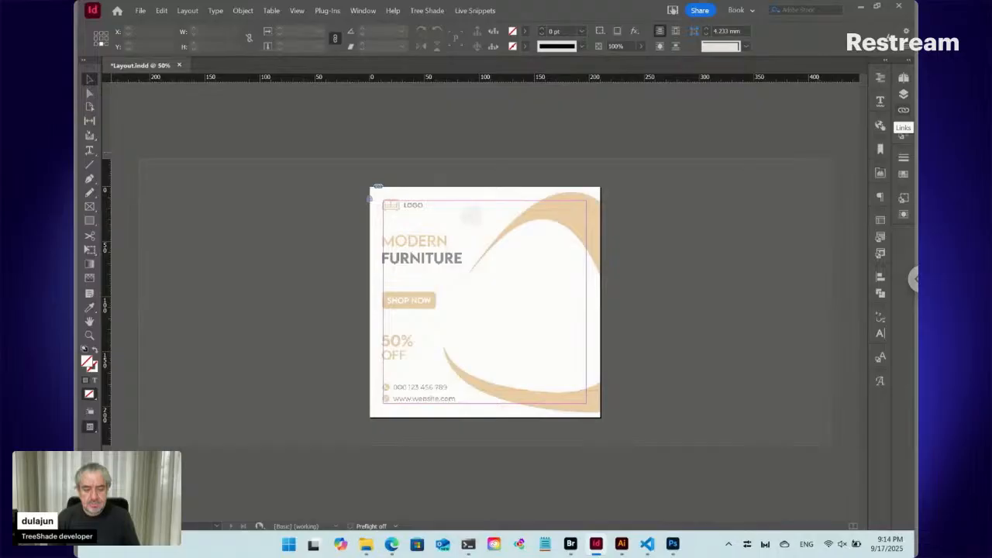
pyautogui.hotkey('ctrl', 'alt', 'l')
pyautogui.click(903, 109)
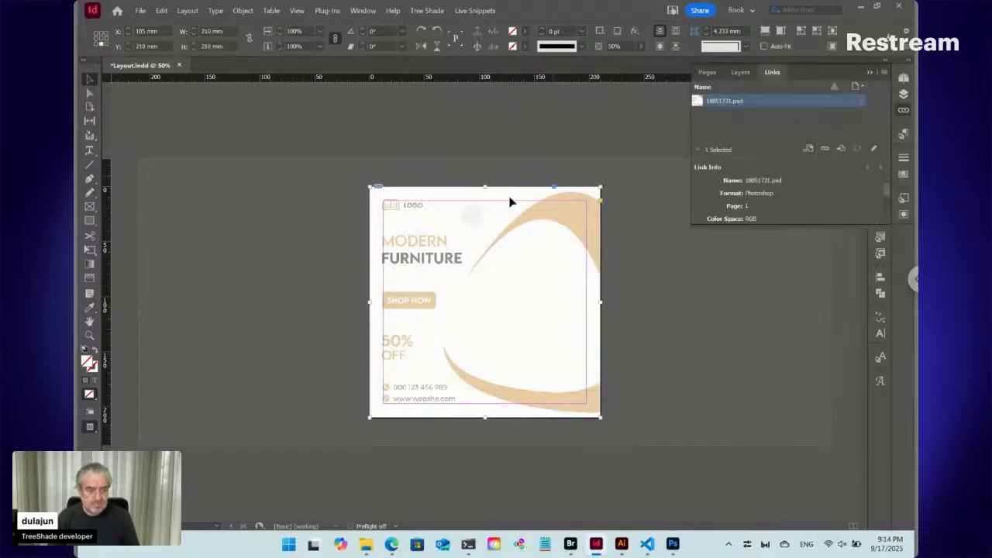
# - Test the guide's cutout with a rectangle about 286 × 242 mm filled with C=100 M=0 Y=0 K=0, and delete the rectangle
pyautogui.click(89, 220)
pyautogui.moveTo(469, 275); pyautogui.dragTo(624, 435)
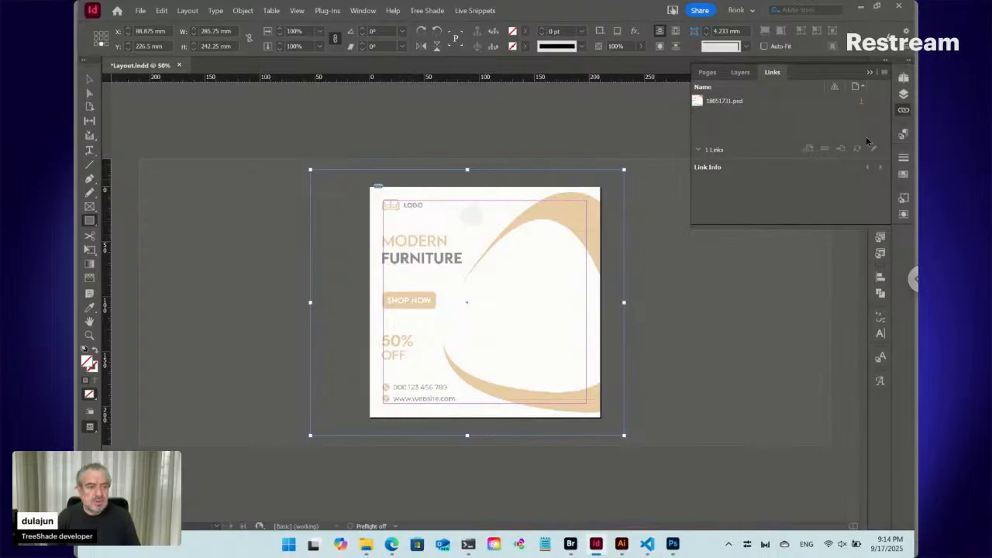
pyautogui.click(904, 173)
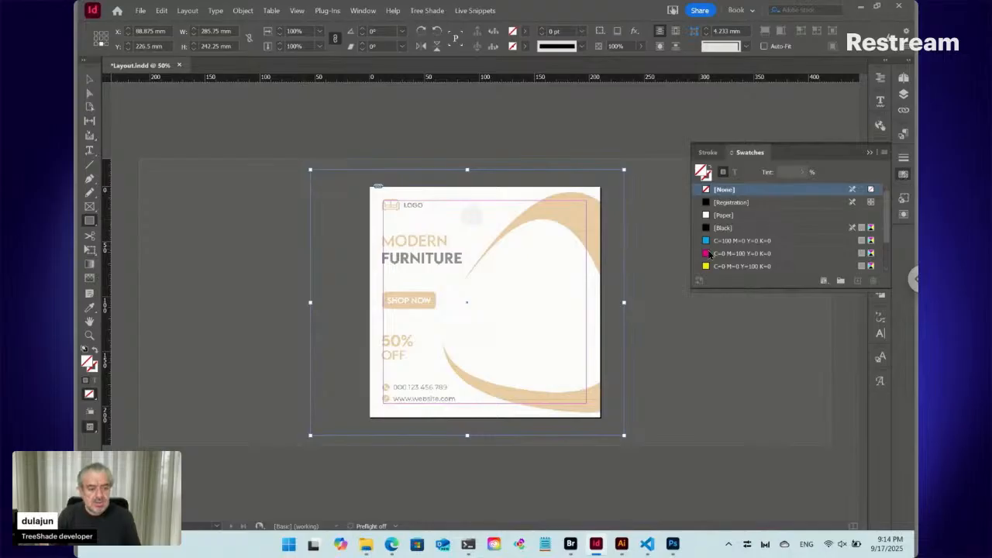
pyautogui.click(709, 242)
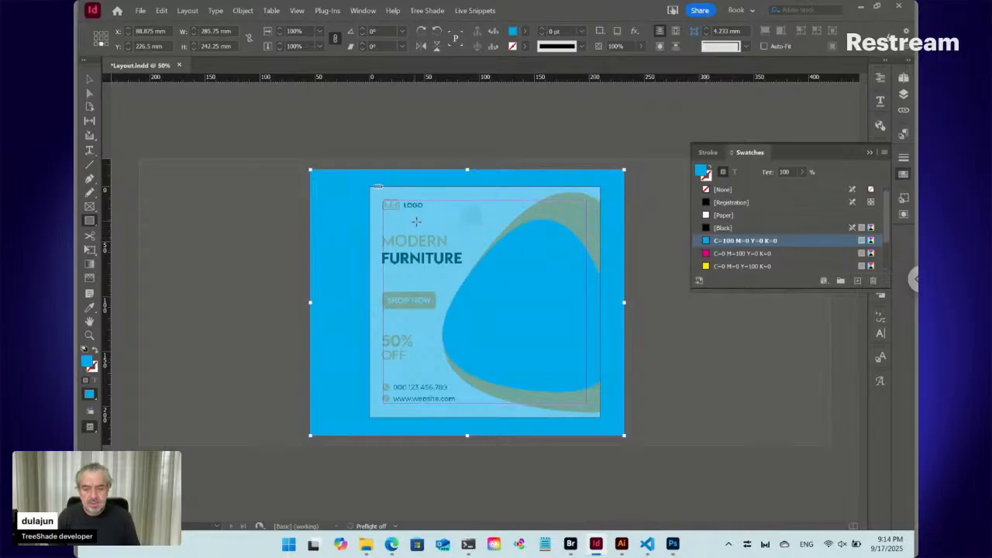
pyautogui.press('v')
pyautogui.click(380, 243)
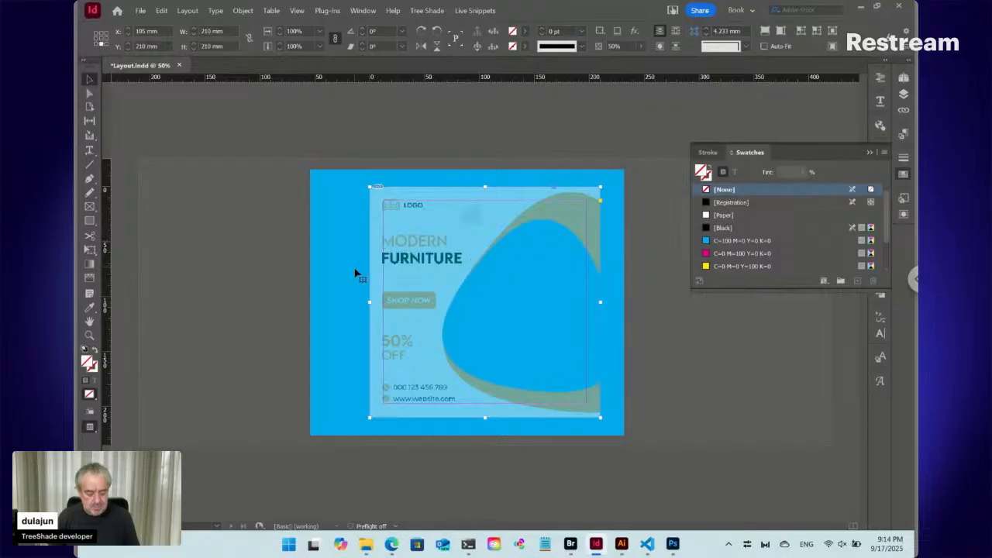
pyautogui.click(355, 273)
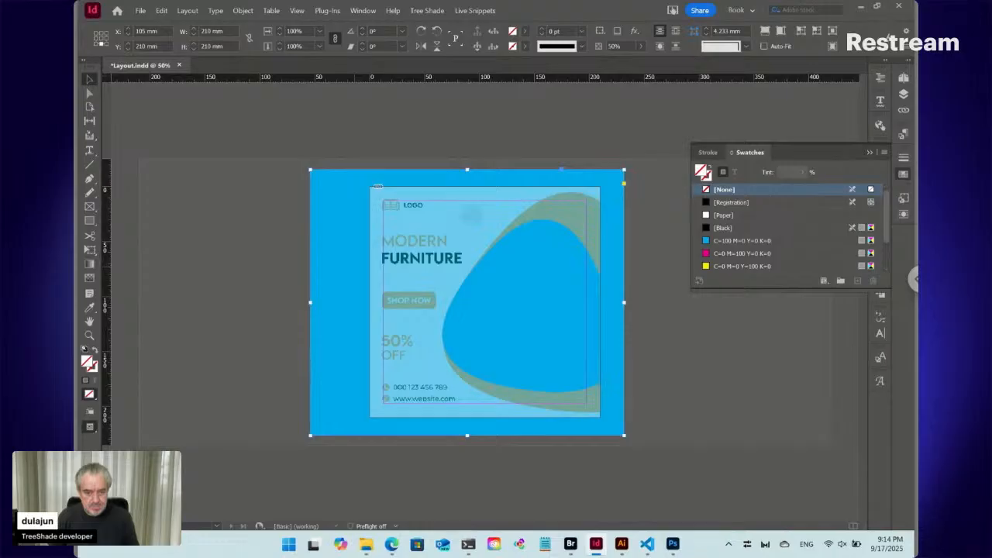
pyautogui.press('Delete')
# - Lock the placed guide image on the page
pyautogui.click(432, 264)
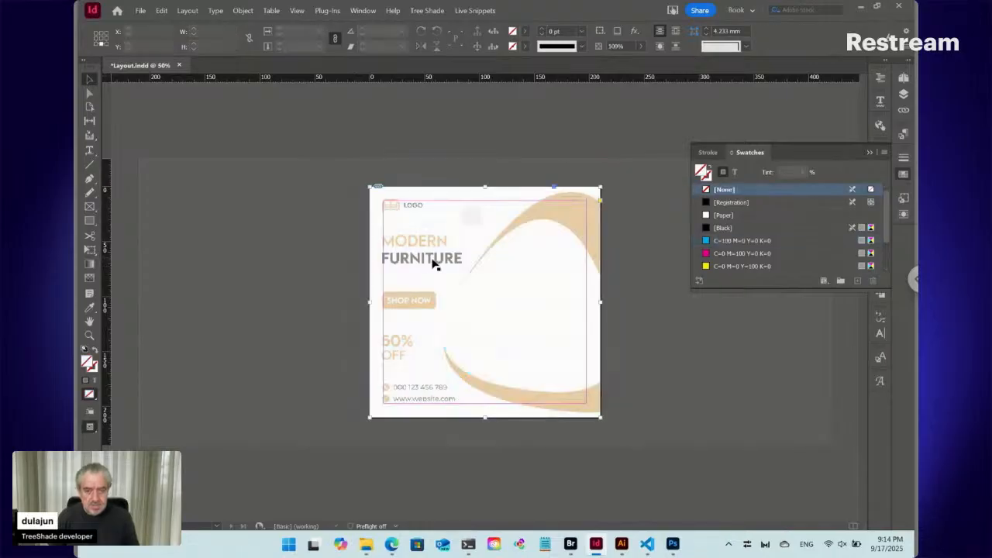
pyautogui.hotkey('ctrl', 'l')
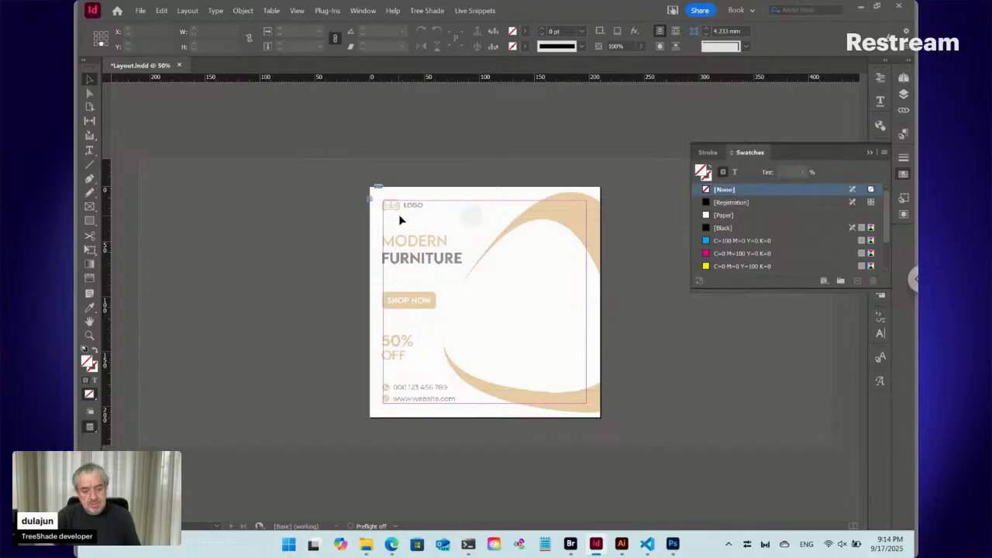
# - Copy art.png from the Downloads folder in File Explorer and return to Adobe Bridge
pyautogui.hotkey('alt', 'Tab')
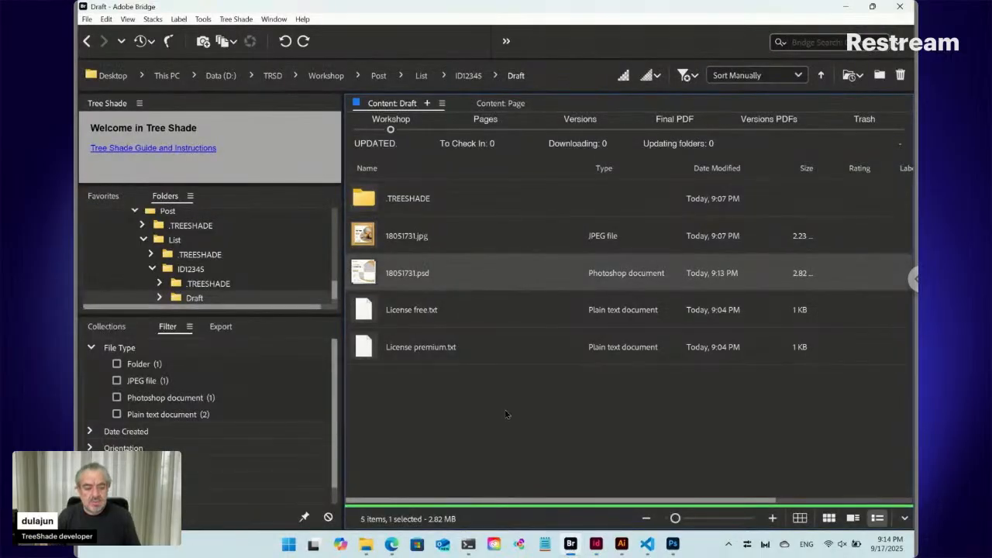
pyautogui.moveTo(368, 547)
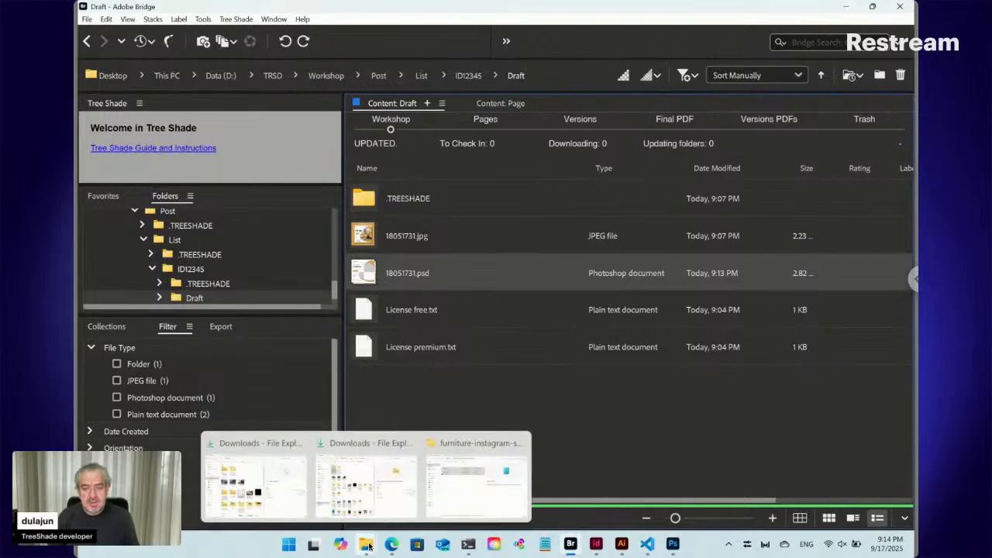
pyautogui.click(364, 477)
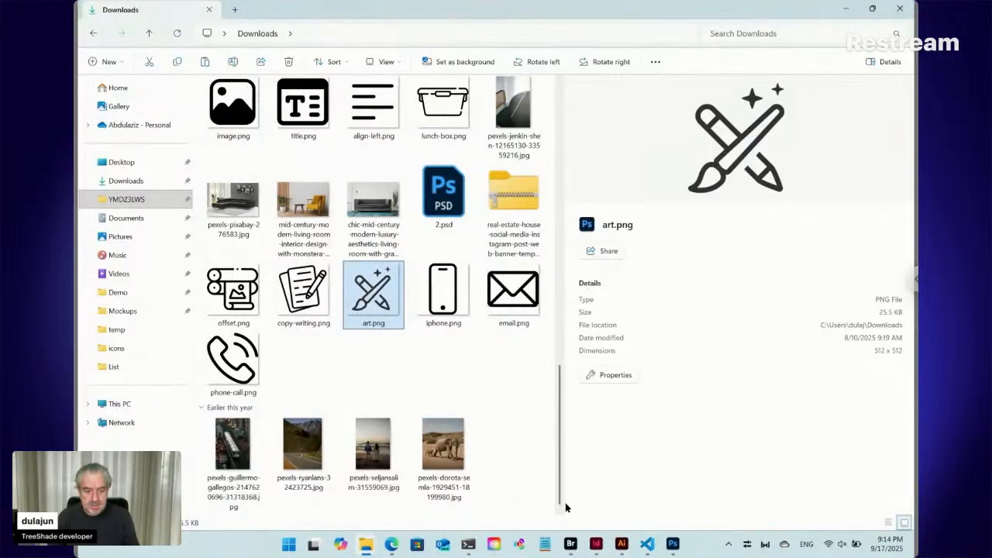
pyautogui.click(571, 544)
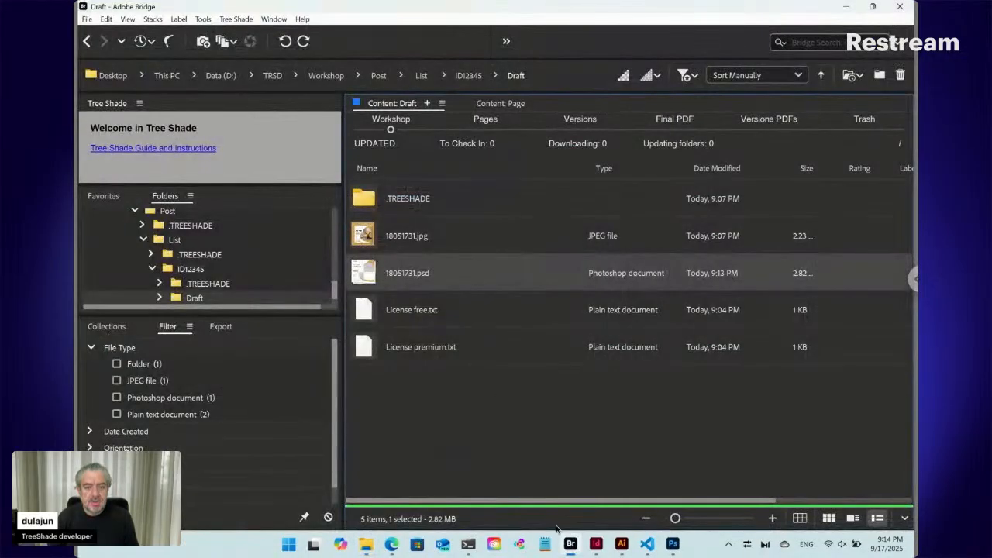
# - Create a folder named Data inside the ID12345 folder
pyautogui.click(473, 76)
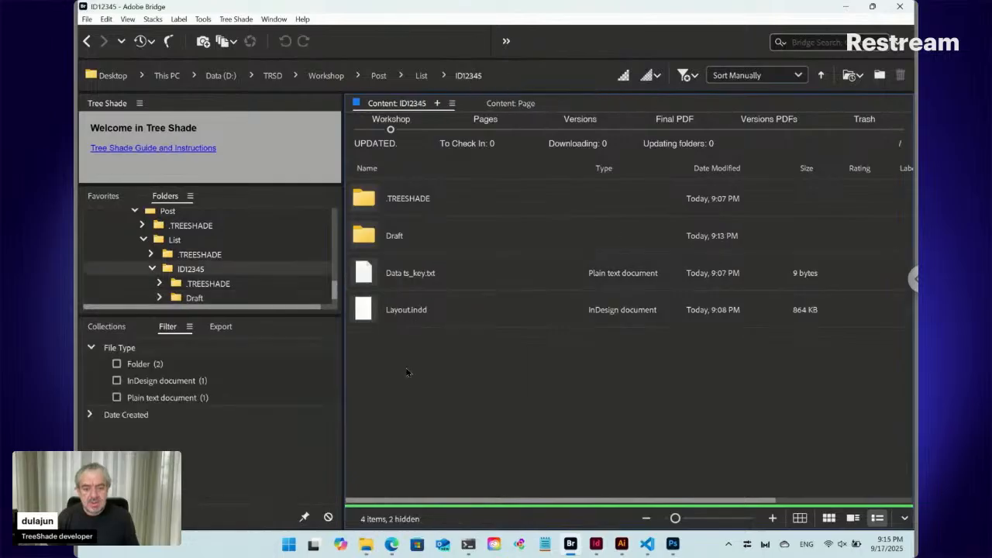
pyautogui.hotkey('ctrl', 'shift', 'n')
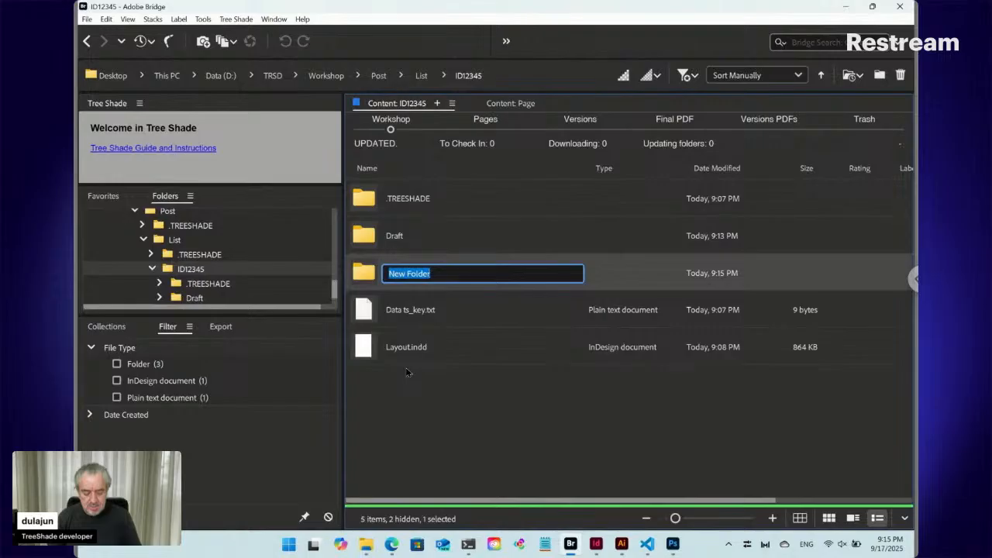
pyautogui.write('Data')
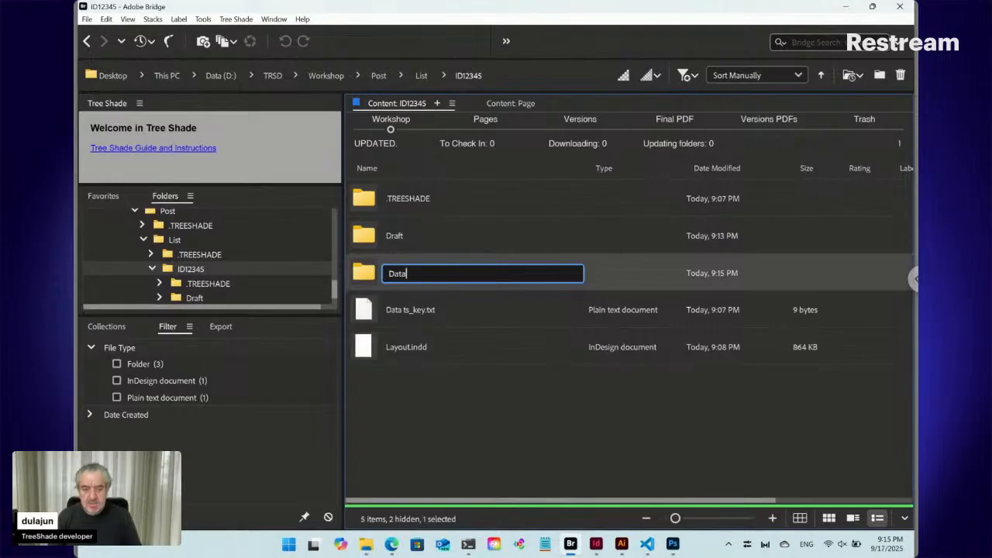
pyautogui.press('Return')
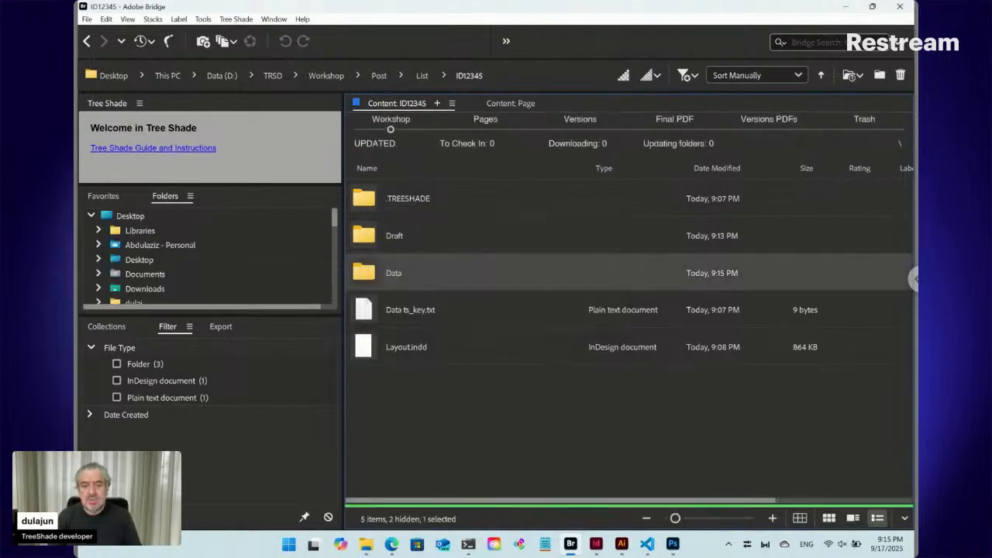
# - Paste art.png into the Data folder and rename it Logo.png
pyautogui.doubleClick(370, 272)
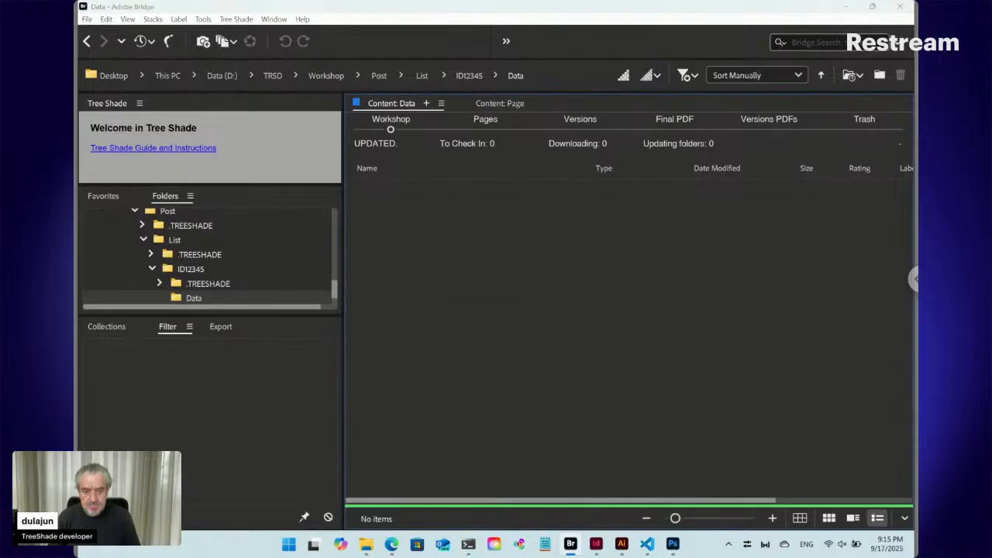
pyautogui.click(390, 200)
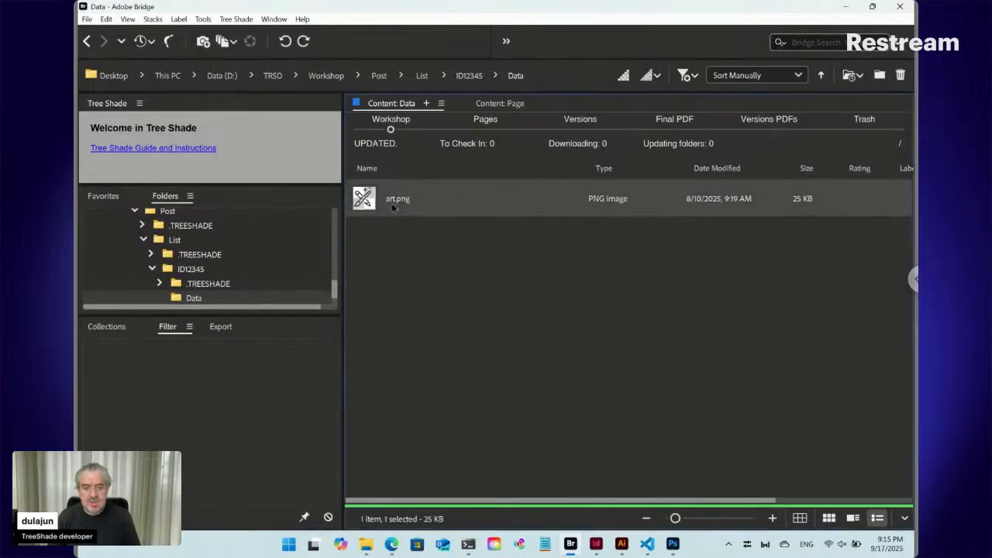
pyautogui.click(389, 200)
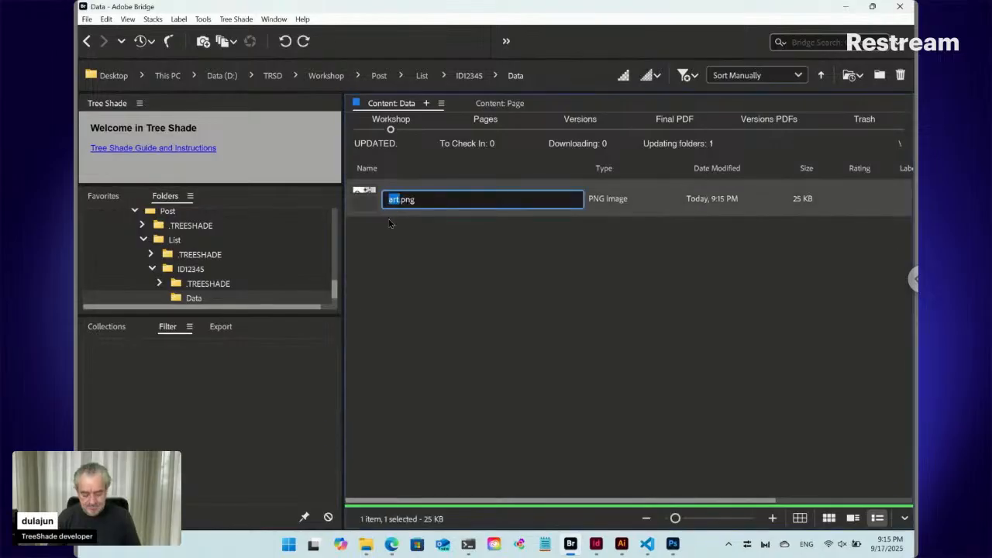
pyautogui.write('Logo')
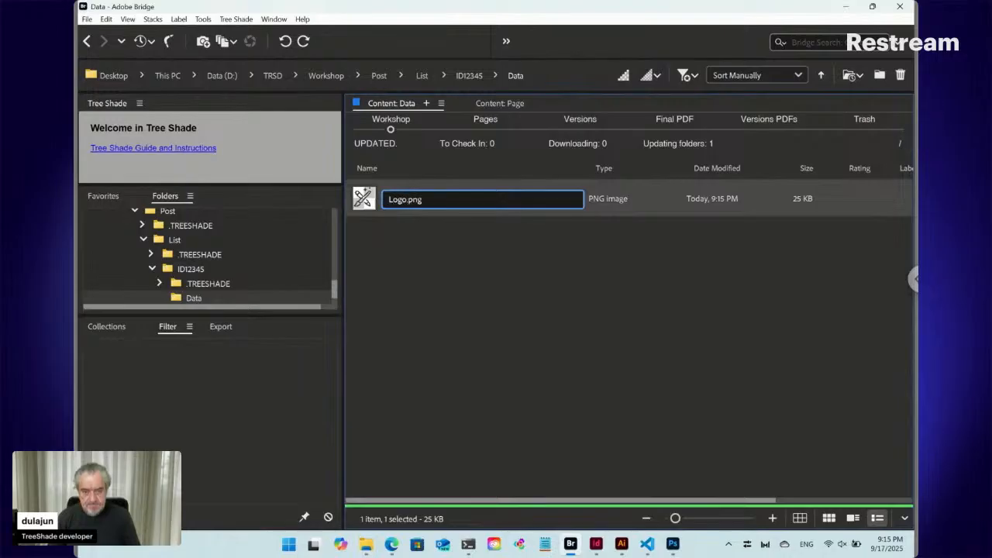
pyautogui.press('Return')
# - Place Logo.png from Bridge into the InDesign layout over the guide's logo, about 24 mm wide and high
pyautogui.moveTo(361, 197); pyautogui.dragTo(410, 224)
pyautogui.hotkey('alt', 'Tab')
pyautogui.hotkey('alt', 'Tab')
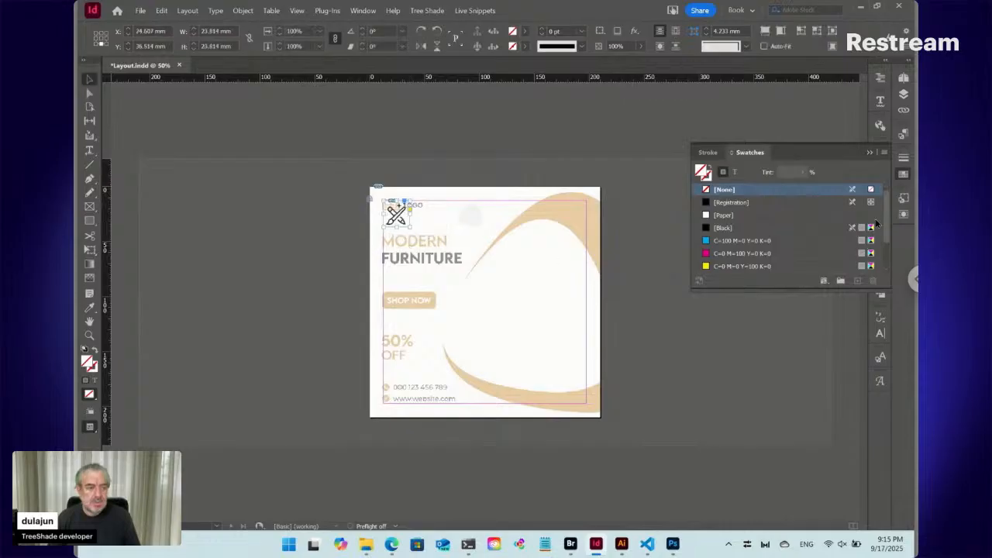
pyautogui.click(902, 177)
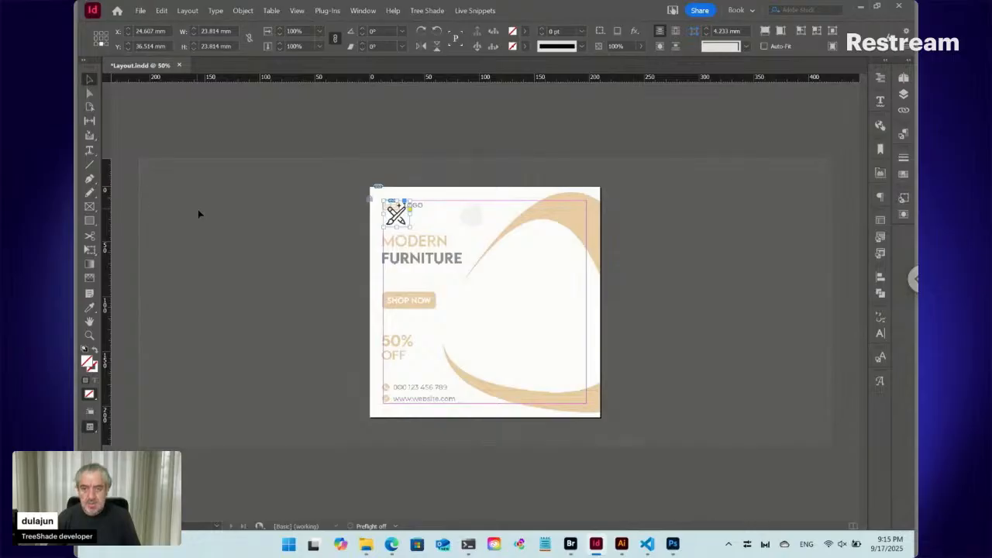
# - Save Layout.indd, accept checking it in, and switch to Adobe Bridge
pyautogui.hotkey('ctrl', 's')
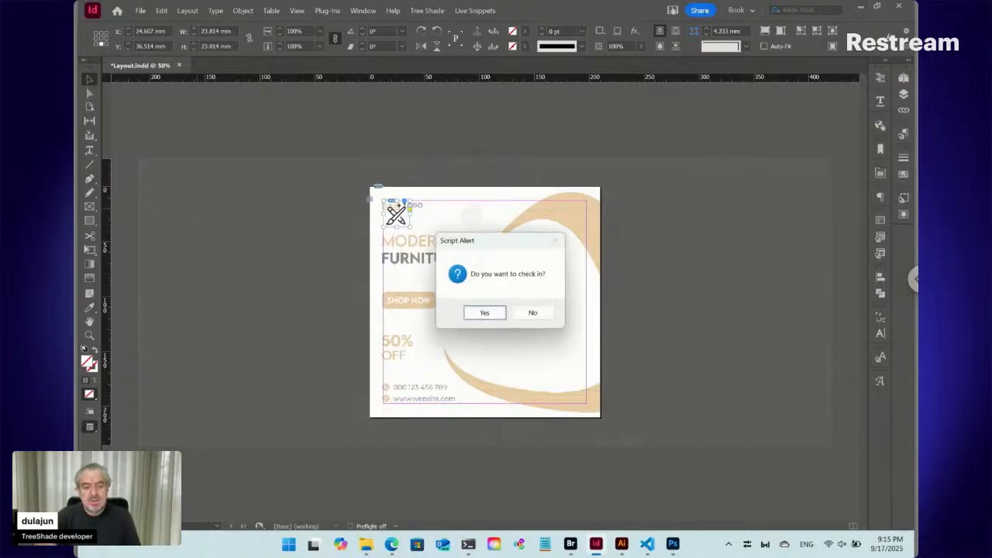
pyautogui.click(486, 312)
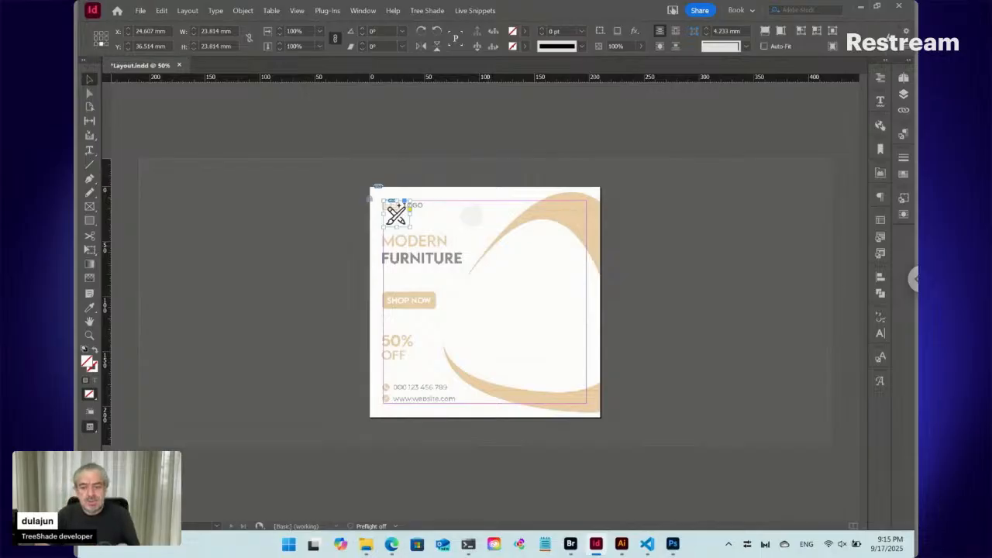
pyautogui.hotkey('alt', 'Tab')
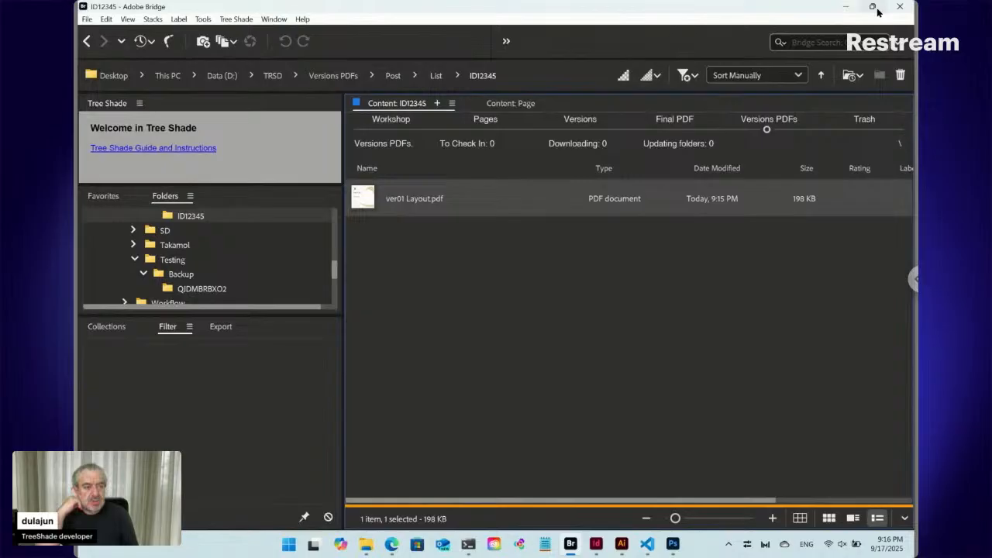
# - Arrange the Bridge window side by side with the Freepik browser window
pyautogui.moveTo(873, 20)
pyautogui.click(829, 97)
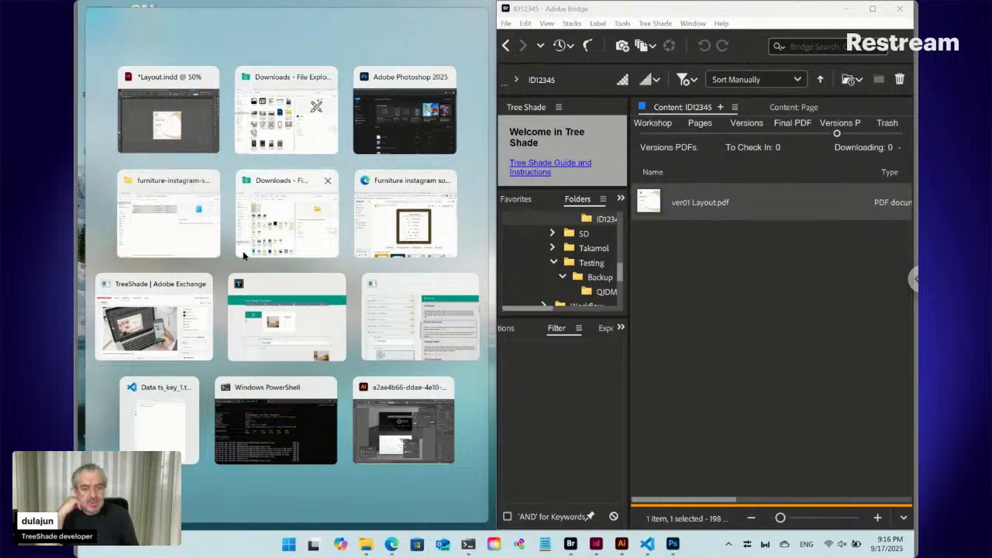
pyautogui.click(408, 210)
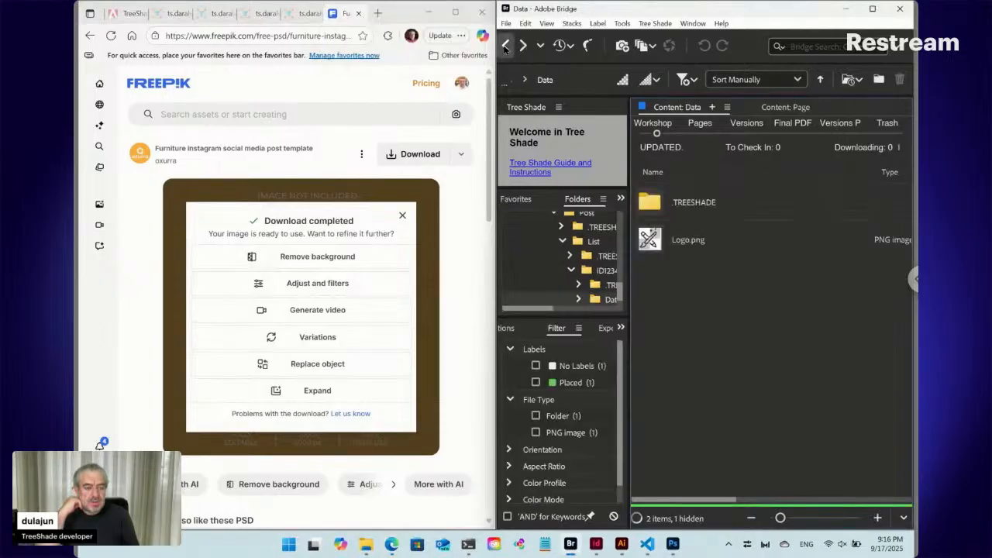
# - Open the online form of Data ts_key.txt from the ID12345 folder and examine its layout preview and logo upload field
pyautogui.click(506, 46)
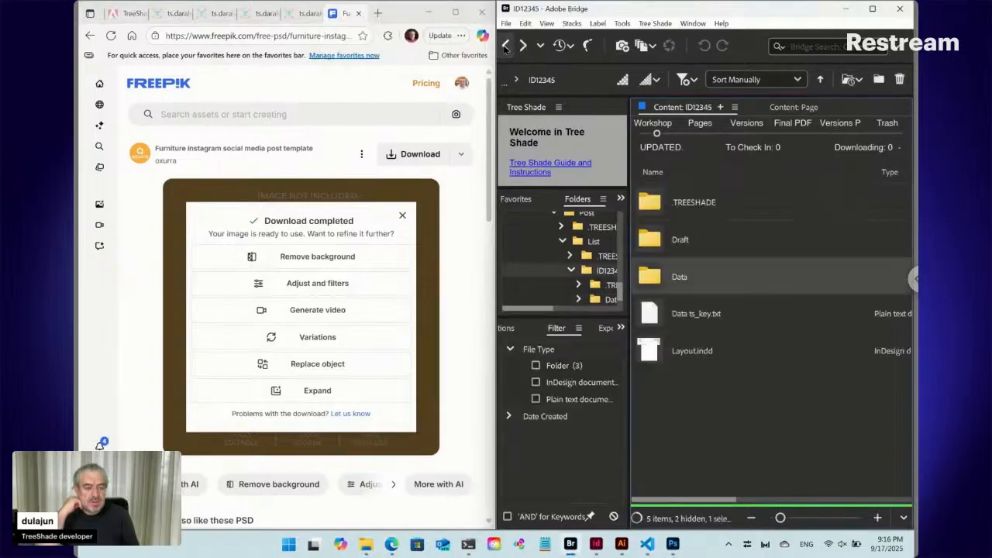
pyautogui.click(692, 321)
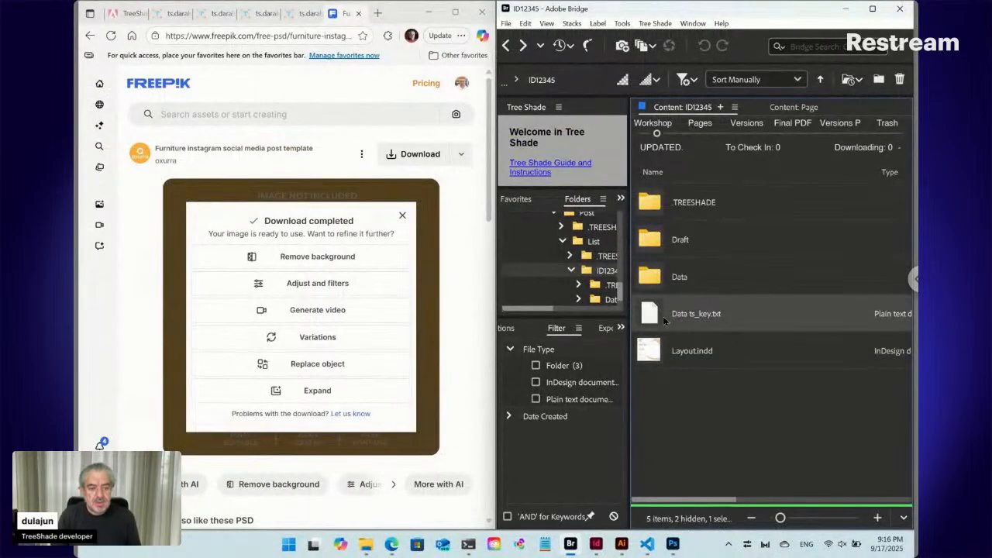
pyautogui.doubleClick(664, 321)
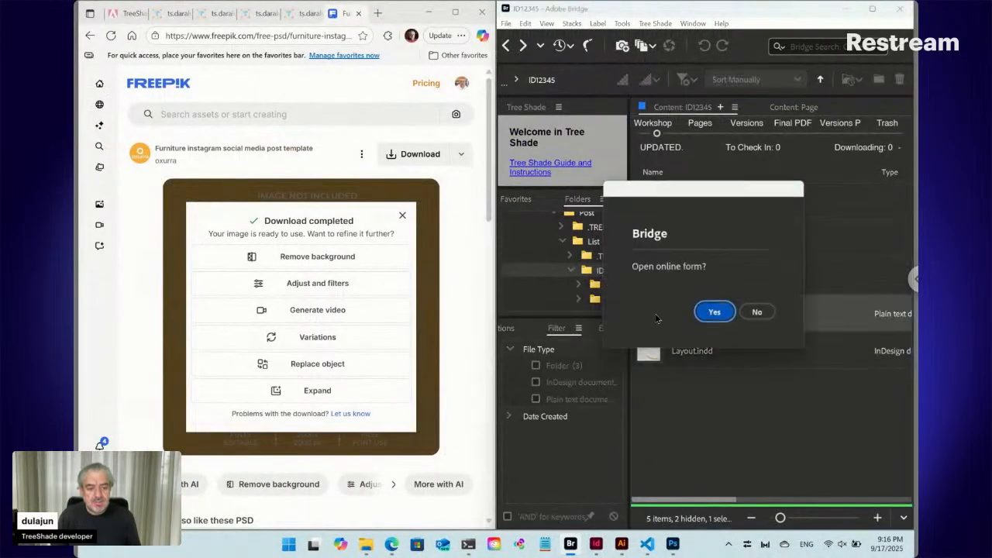
pyautogui.click(716, 315)
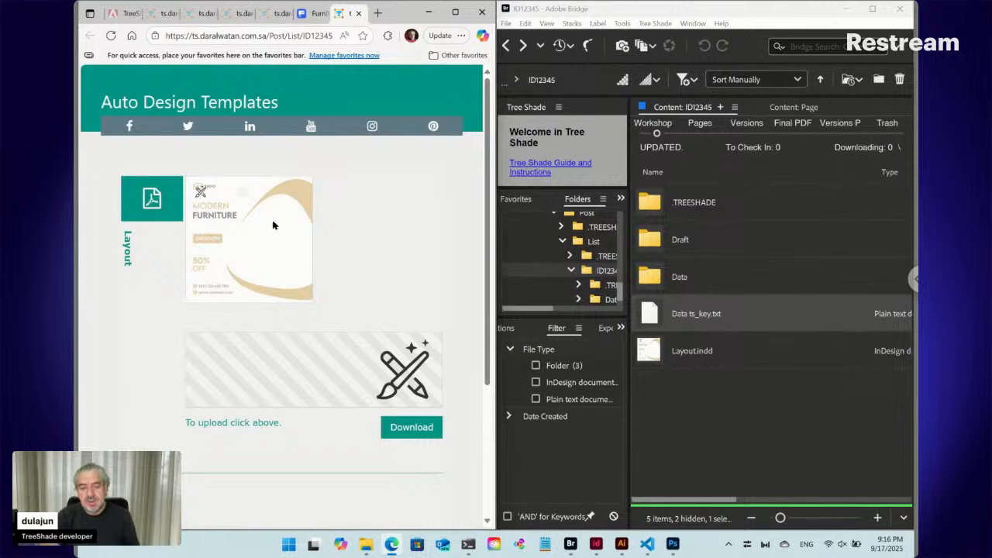
pyautogui.scroll(-2, 273, 225)
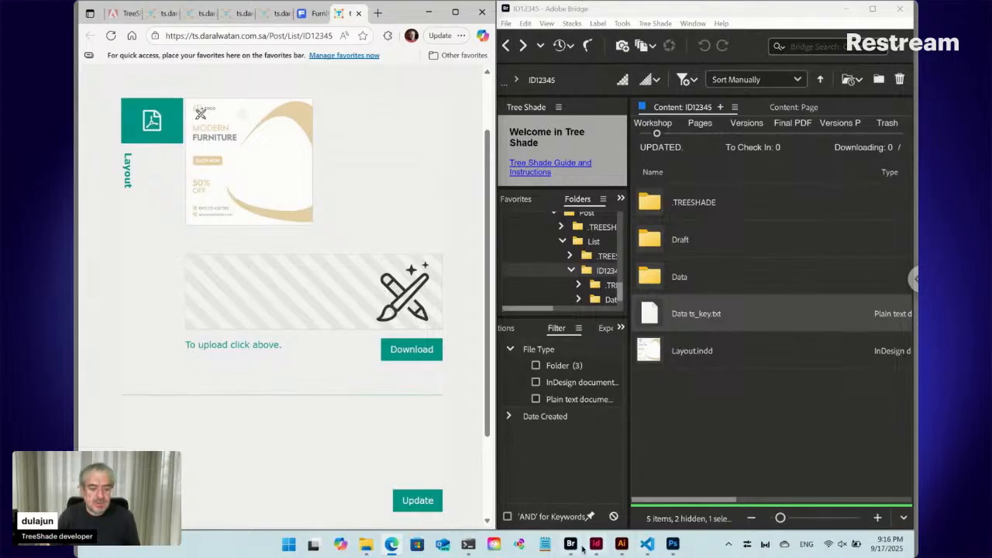
# - Switch to InDesign and start a new object style named Logo from the selected logo frame
pyautogui.moveTo(594, 549)
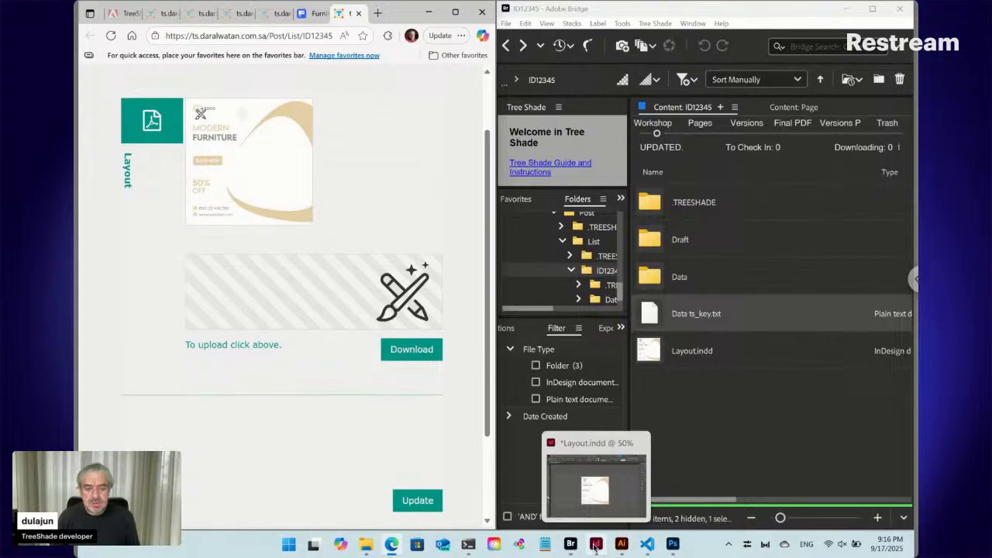
pyautogui.click(595, 547)
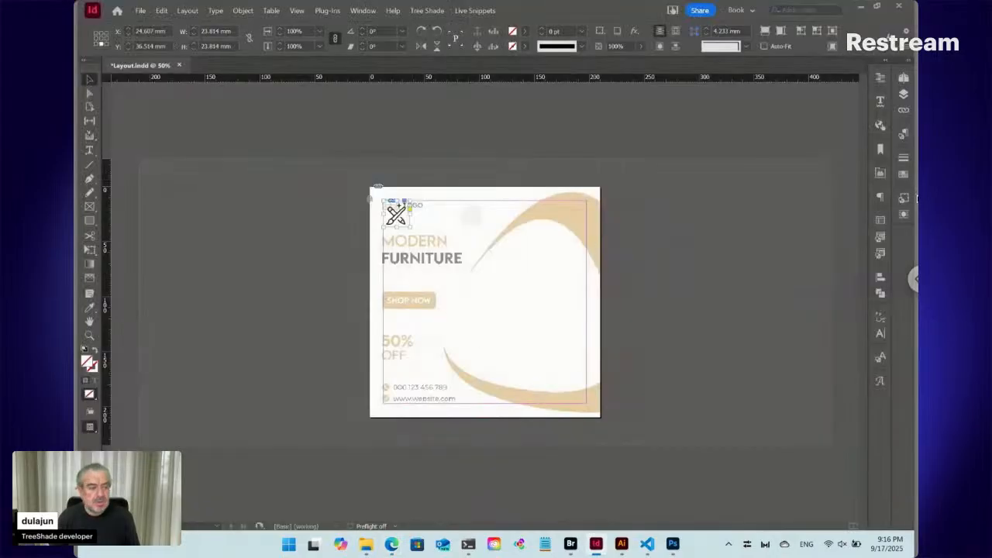
pyautogui.click(904, 199)
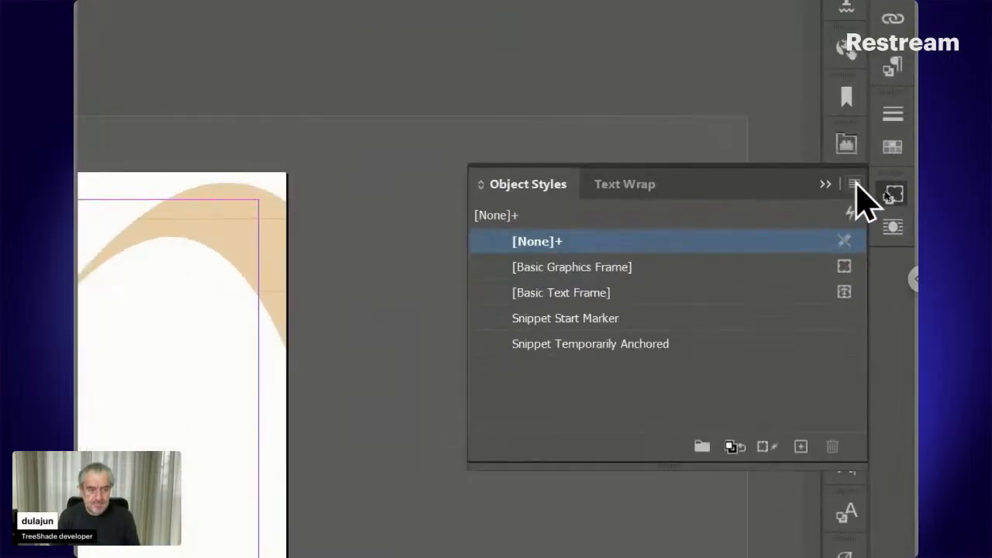
pyautogui.click(855, 185)
pyautogui.click(713, 194)
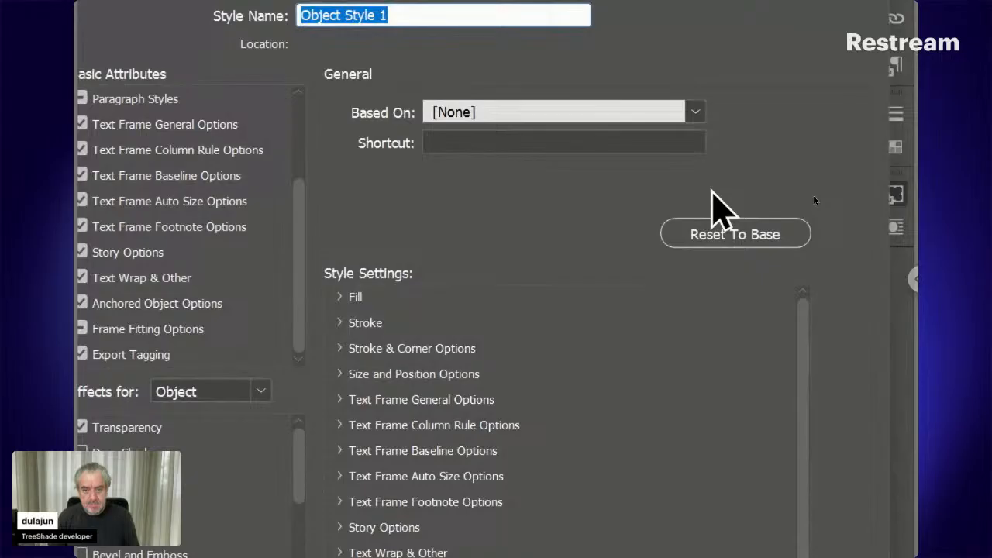
pyautogui.write('Logo')
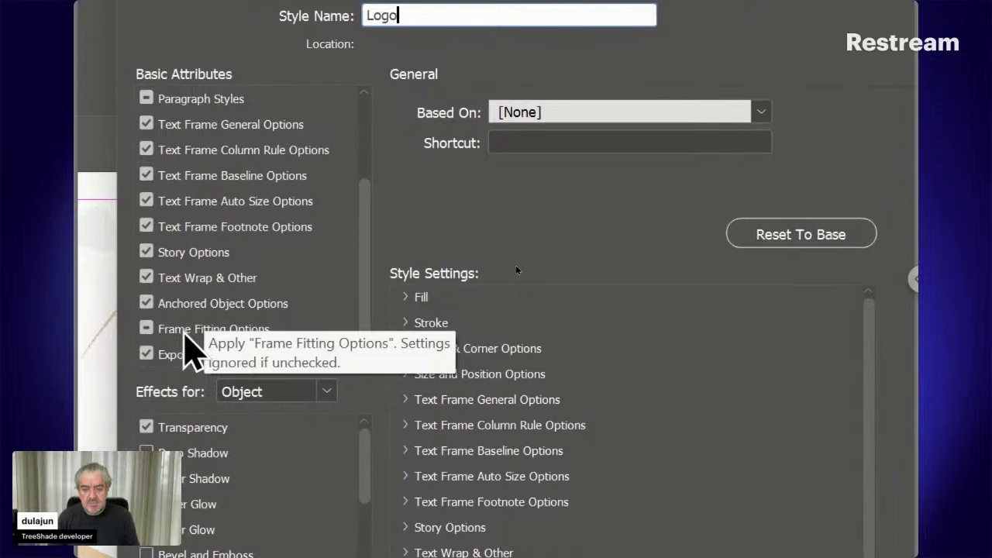
# - Enable Auto-Fit with Fit Content Proportionally in the Logo object style, save it, and apply it to the logo frame
pyautogui.click(184, 334)
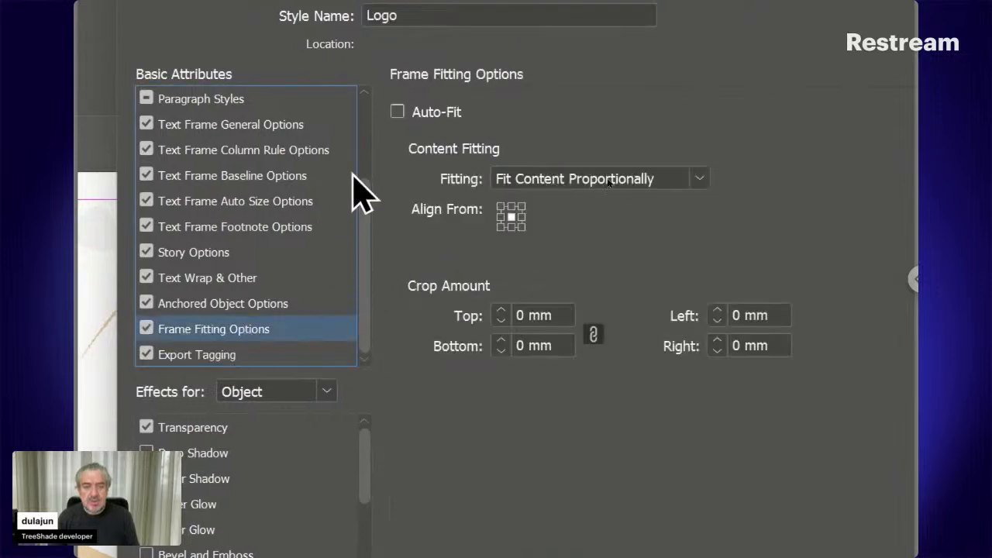
pyautogui.click(397, 111)
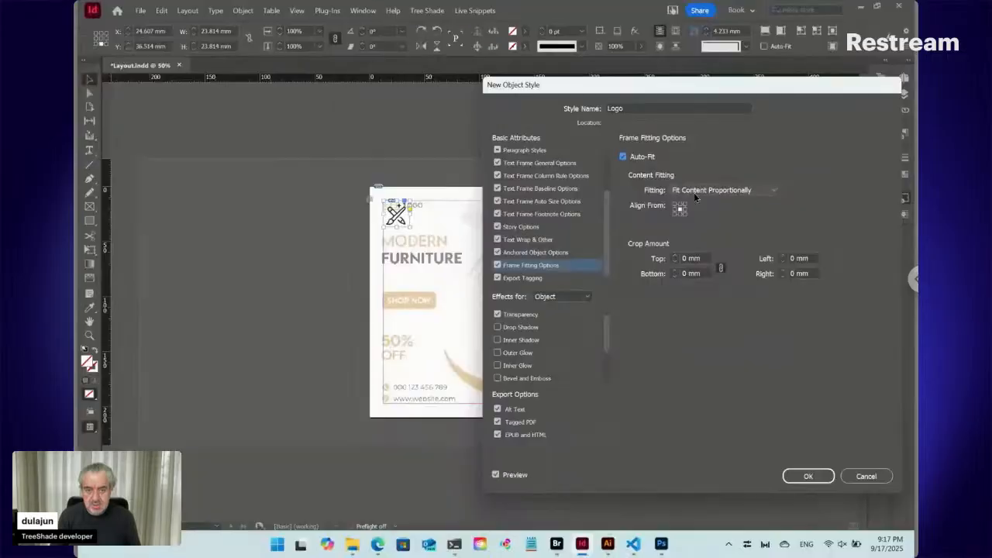
pyautogui.click(824, 475)
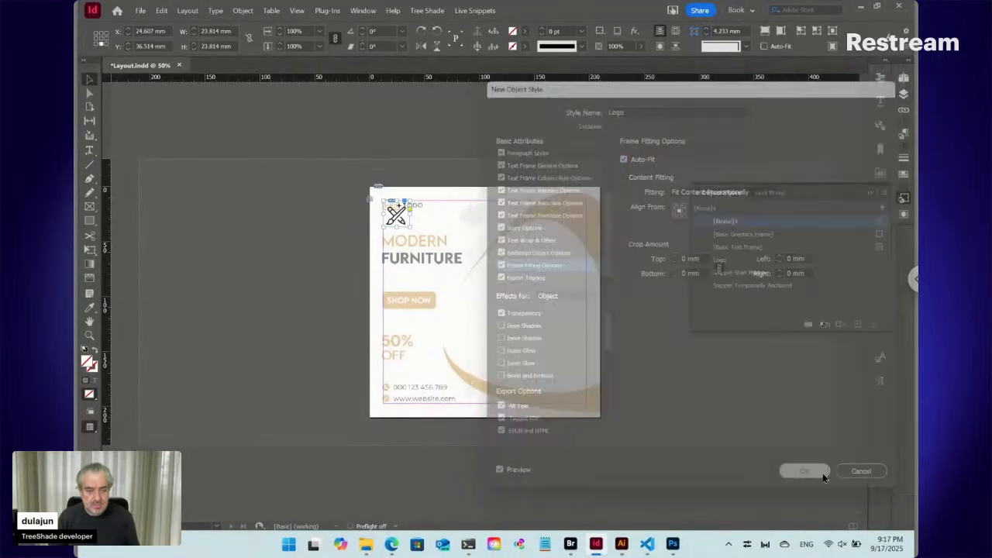
pyautogui.click(729, 260)
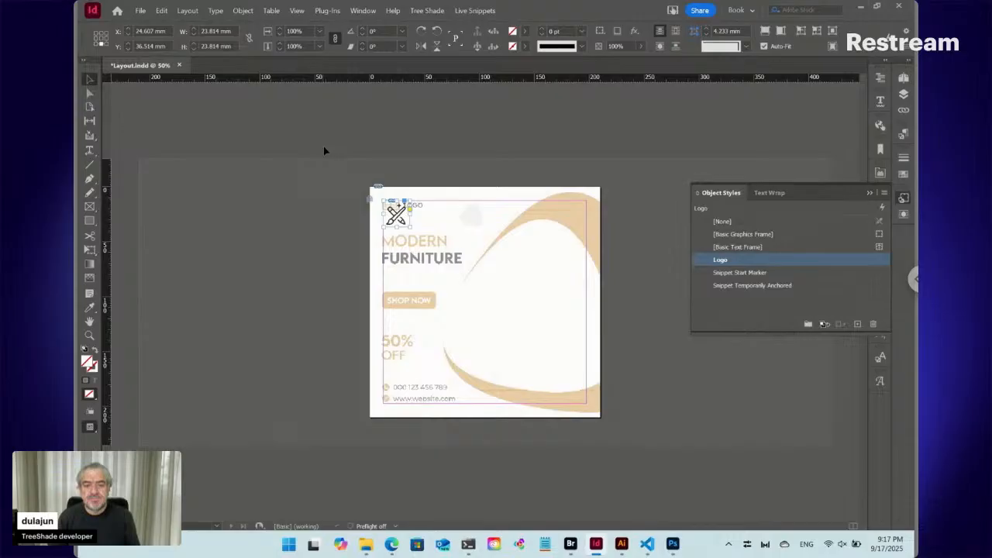
# - Draw a text frame about 79 by 36 mm over the guide's heading and enter MODERN FURNITURE on two left-aligned, left-to-right lines
pyautogui.click(414, 264)
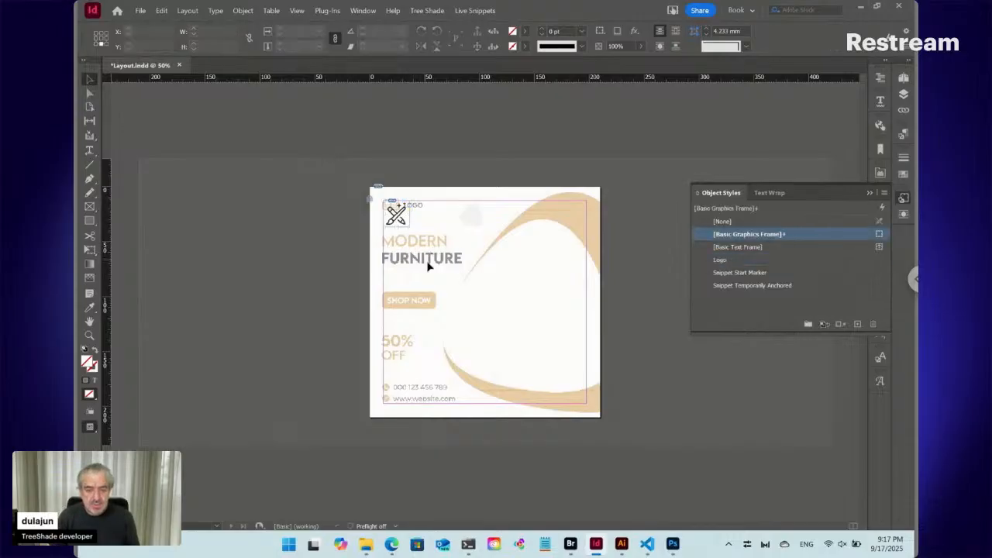
pyautogui.press('t')
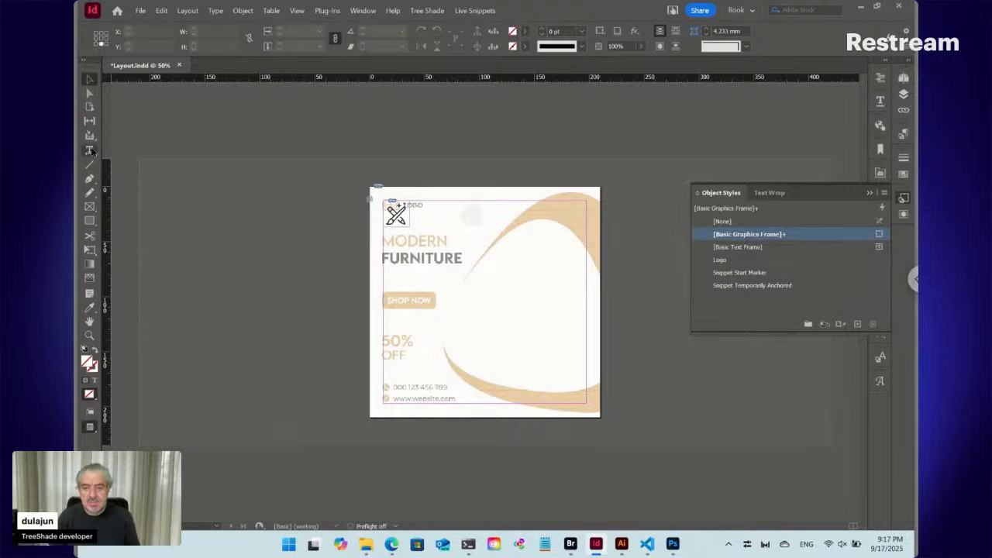
pyautogui.click(393, 260)
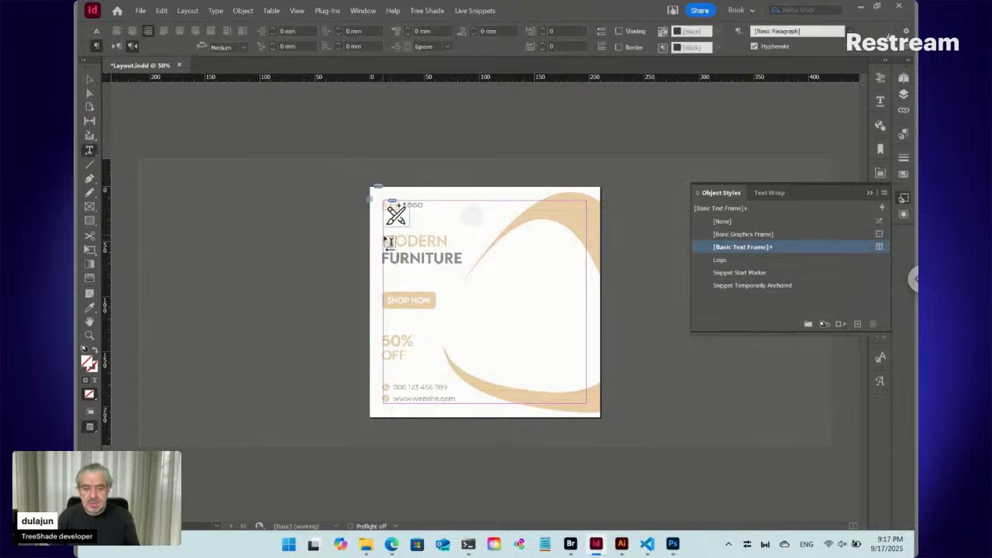
pyautogui.moveTo(397, 244); pyautogui.dragTo(470, 273)
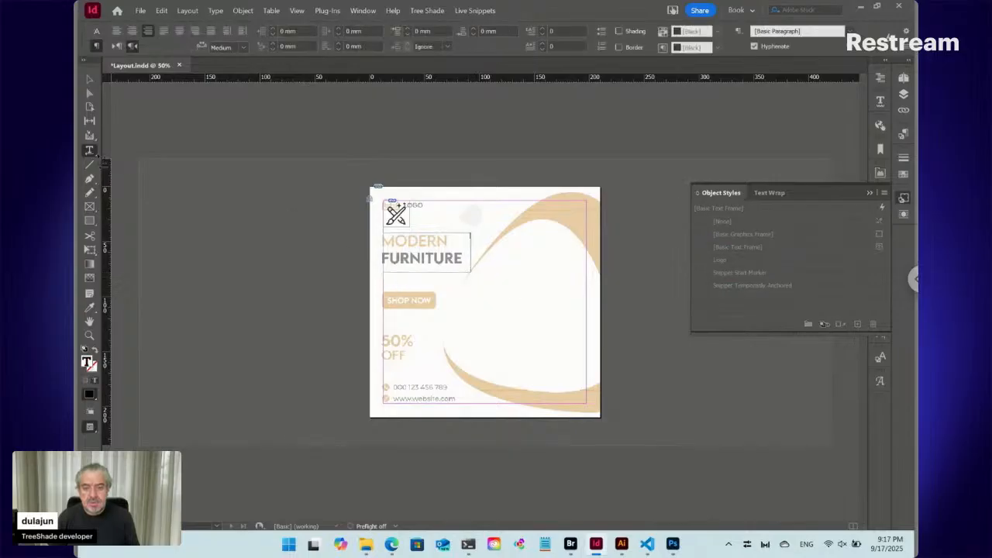
pyautogui.click(96, 31)
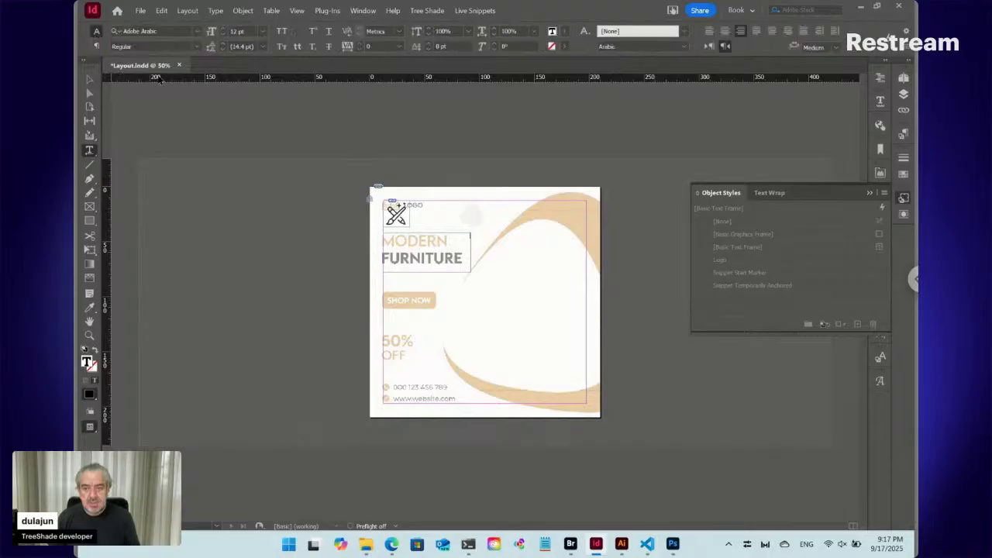
pyautogui.click(97, 47)
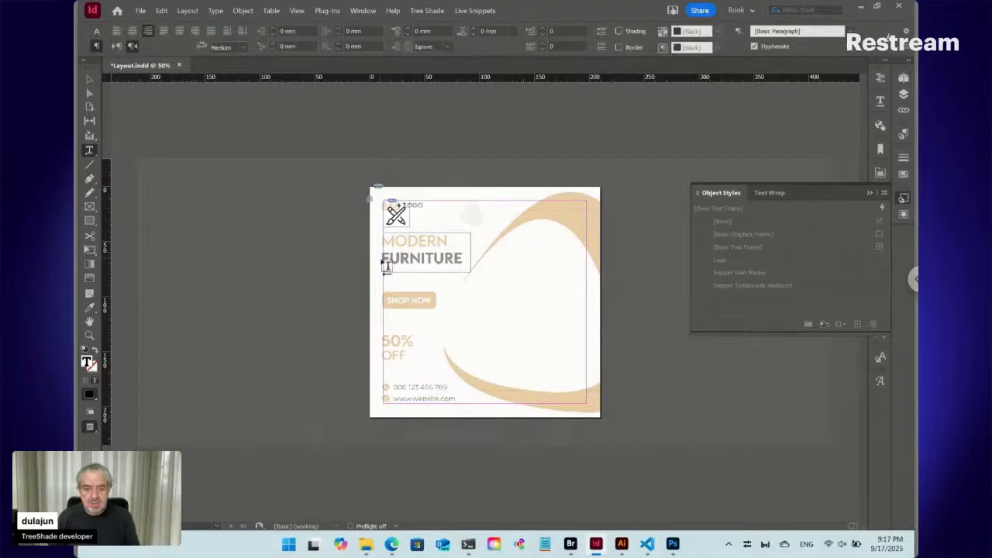
pyautogui.click(117, 31)
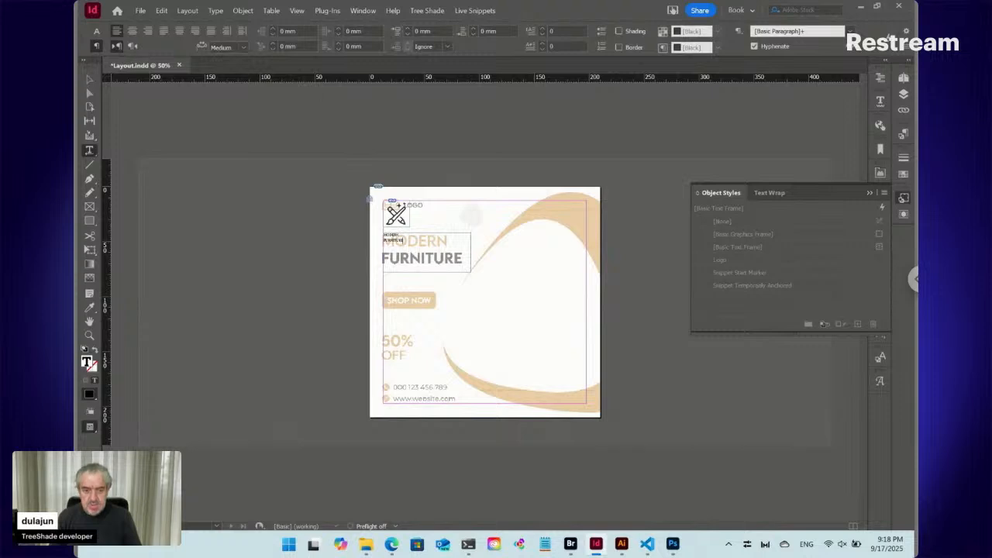
# - Enlarge all the MODERN FURNITURE heading text to 40 pt
pyautogui.hotkey('ctrl', 'a')
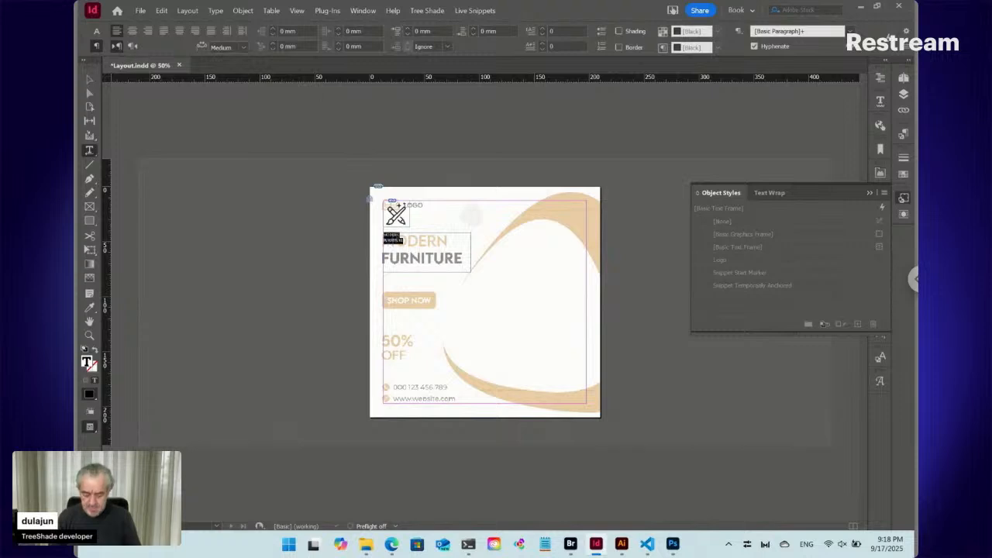
pyautogui.hotkey('ctrl', 'shift', '.')
pyautogui.hotkey('ctrl', 'shift', '.')
pyautogui.hotkey('ctrl', 'shift', '.')
pyautogui.hotkey('ctrl', 'shift', '.')
pyautogui.hotkey('ctrl', 'shift', '.')
pyautogui.hotkey('ctrl', 'shift', '.')
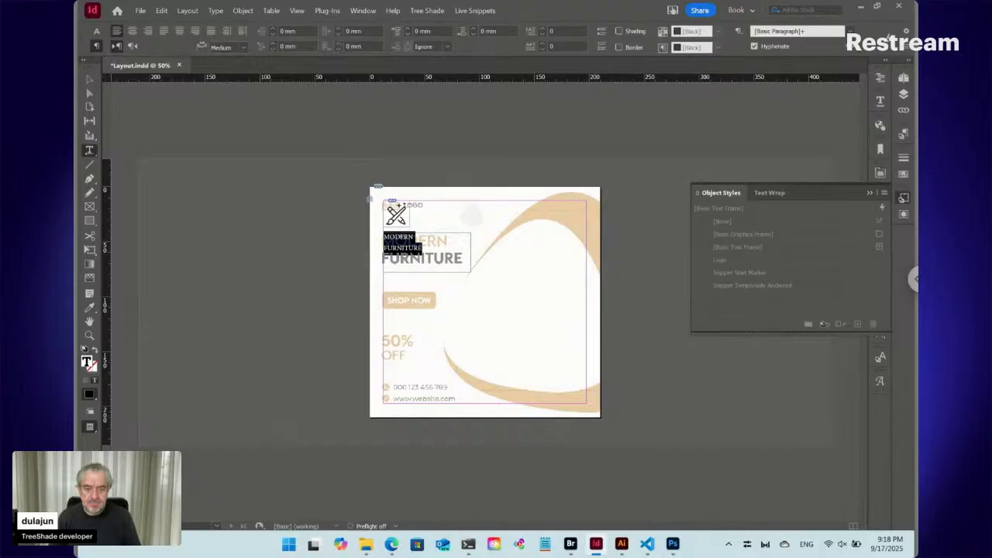
pyautogui.hotkey('ctrl', 'shift', '.')
pyautogui.hotkey('ctrl', 'shift', '.')
pyautogui.hotkey('ctrl', 'shift', '.')
pyautogui.hotkey('ctrl', 'shift', '.')
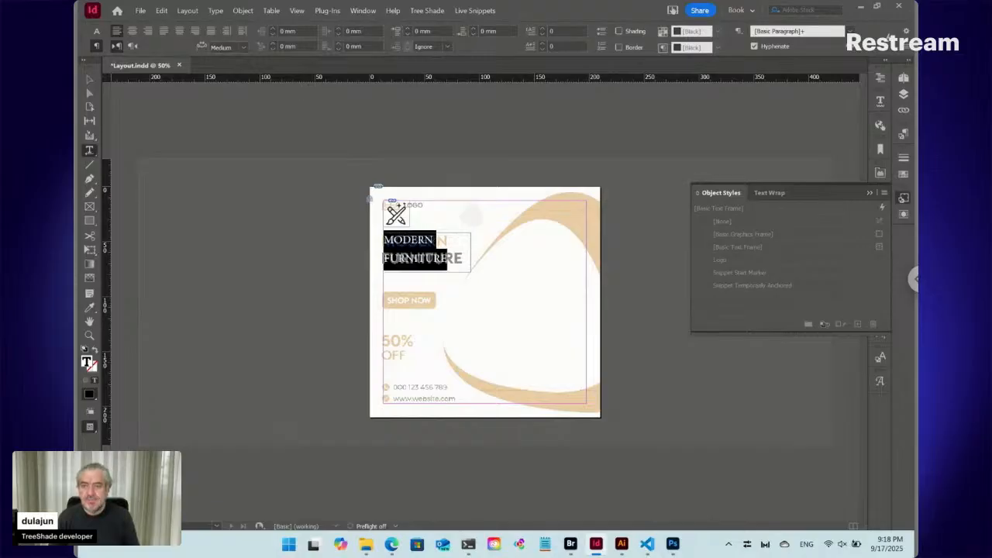
# - Set the heading text's font to Myriad Pro Bold
pyautogui.click(96, 31)
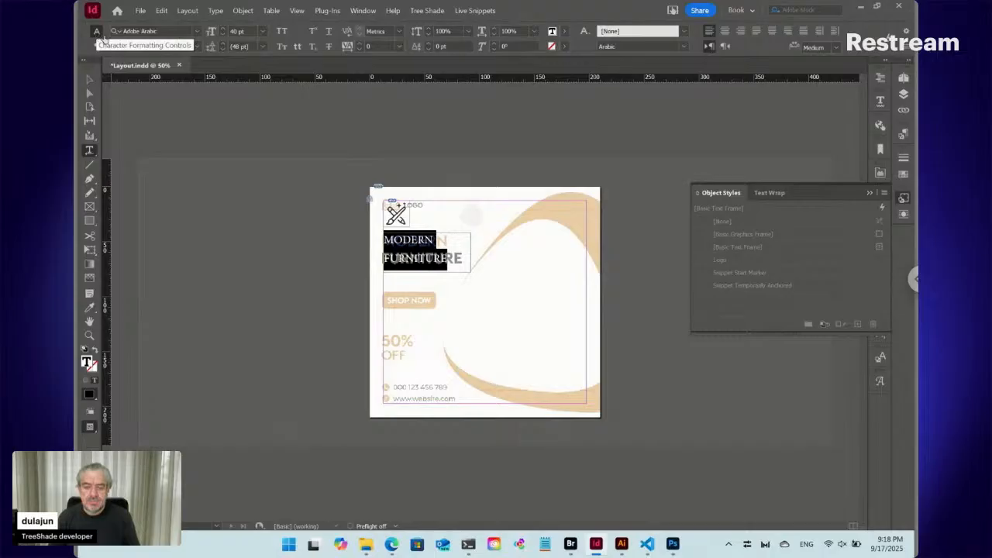
pyautogui.click(170, 31)
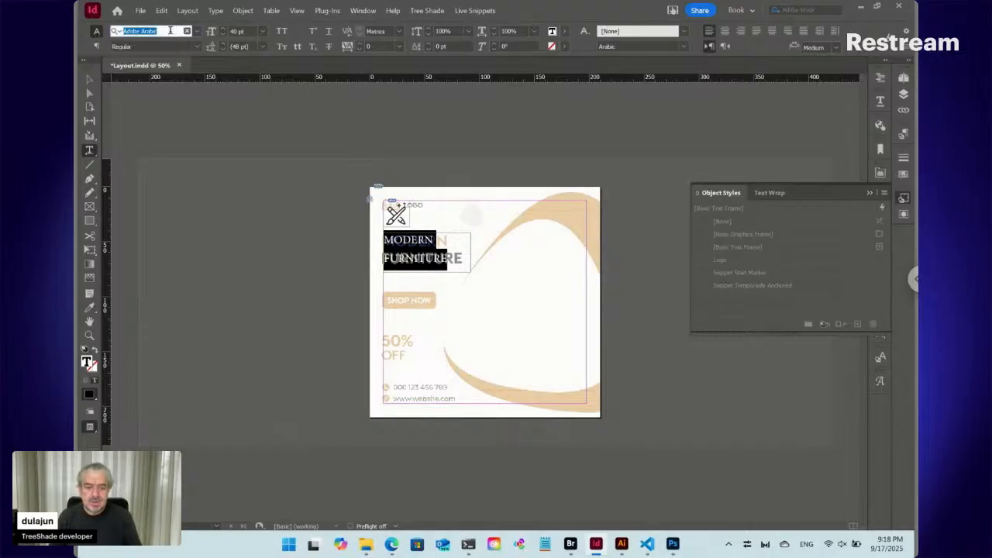
pyautogui.write('m')
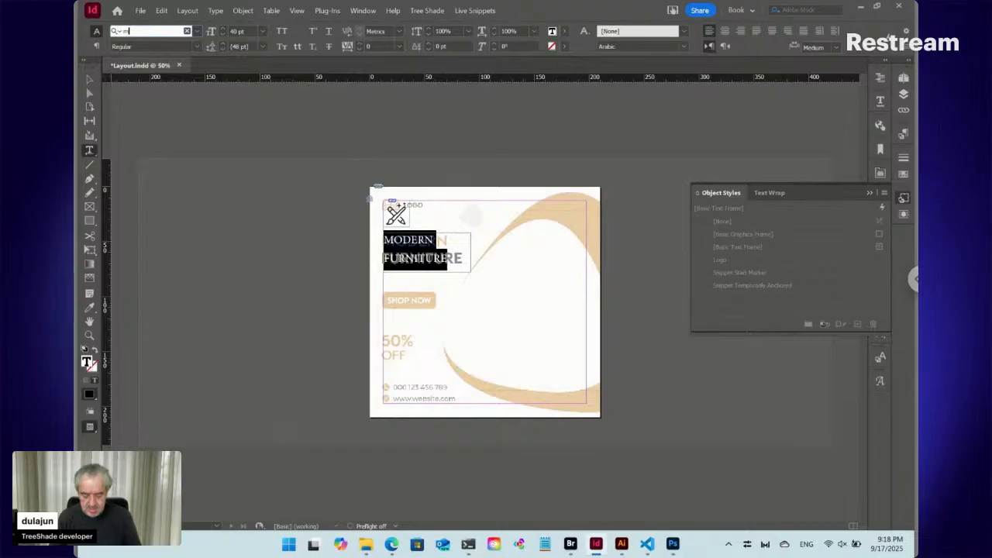
pyautogui.write('yriad pro')
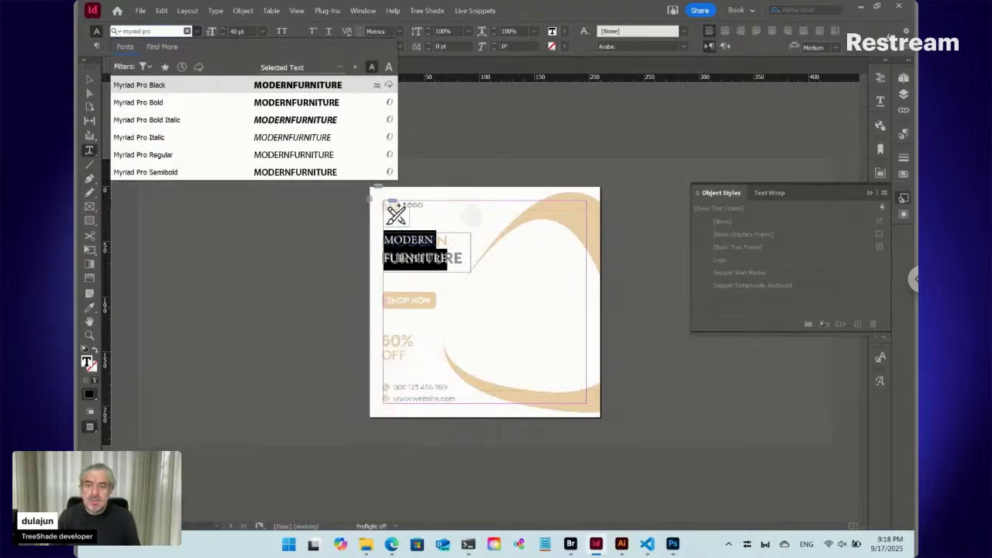
pyautogui.click(163, 101)
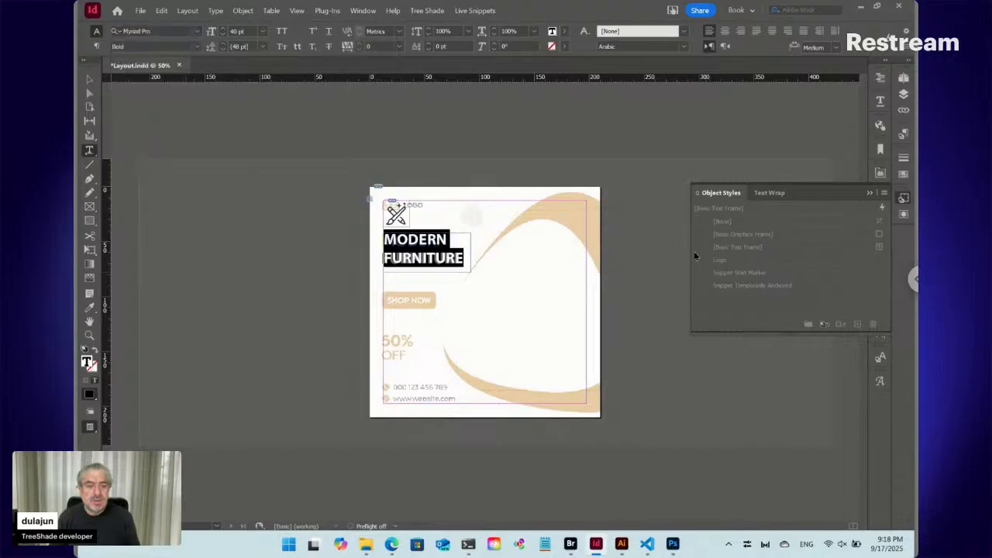
# - Create a paragraph style named To Title from the selected heading text and apply it to the selection
pyautogui.click(903, 198)
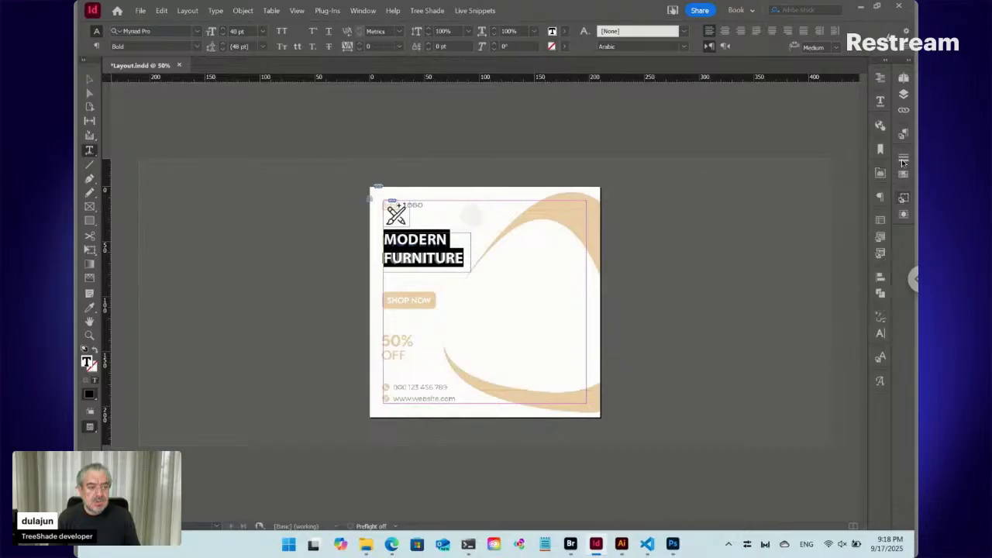
pyautogui.click(903, 135)
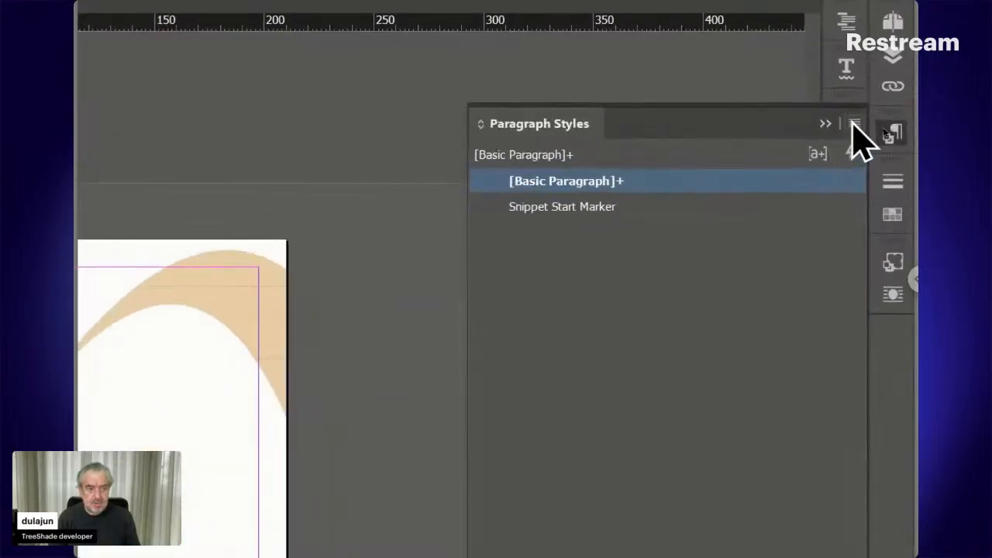
pyautogui.click(855, 124)
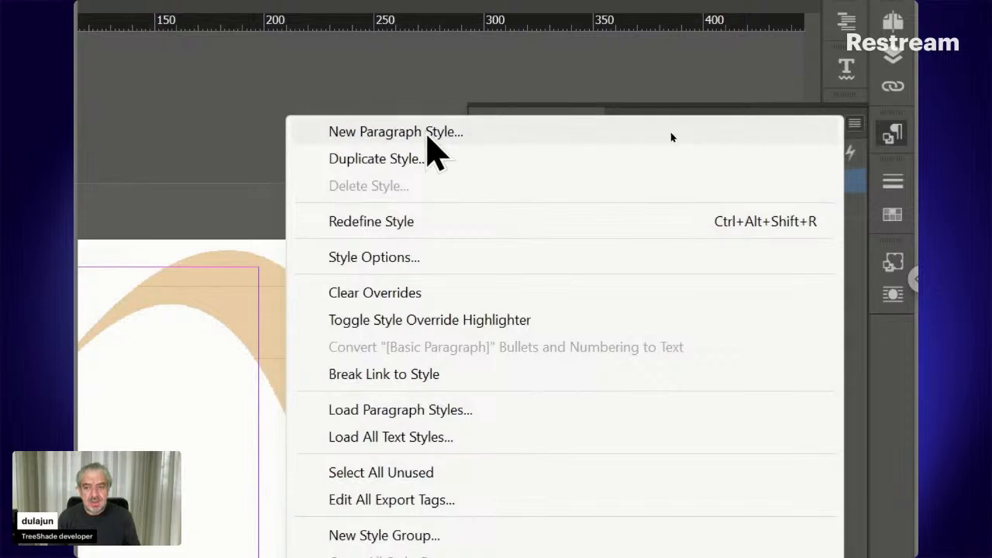
pyautogui.click(427, 133)
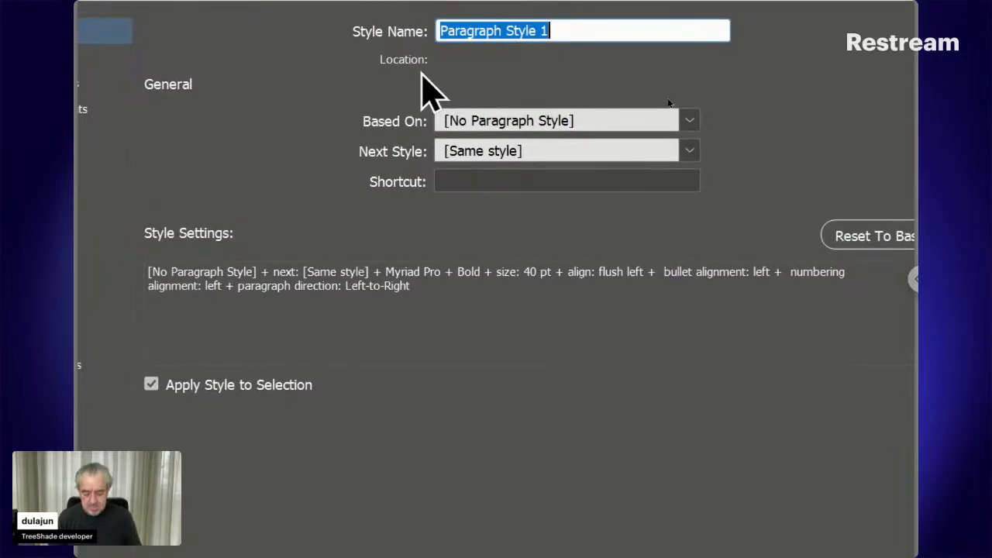
pyautogui.write('To Titl')
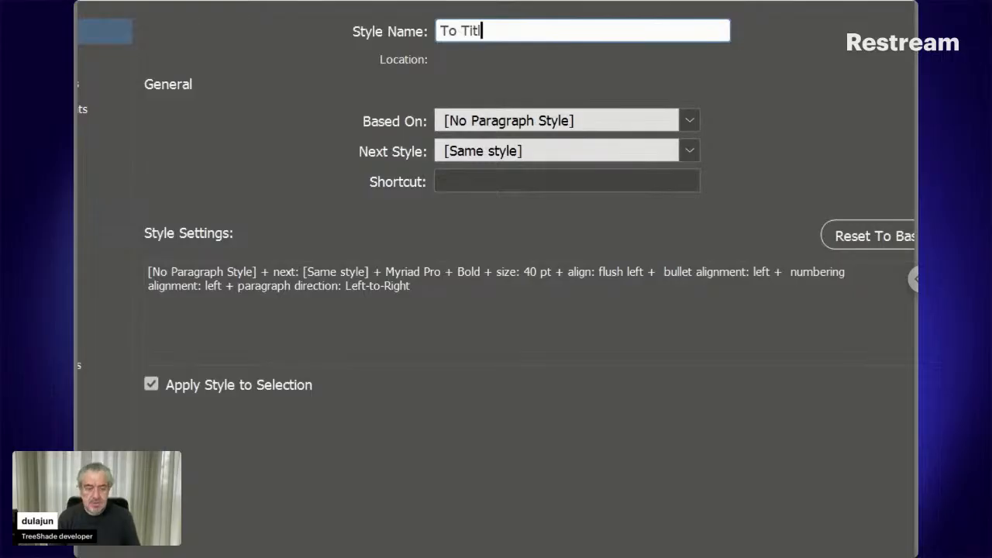
pyautogui.write('e')
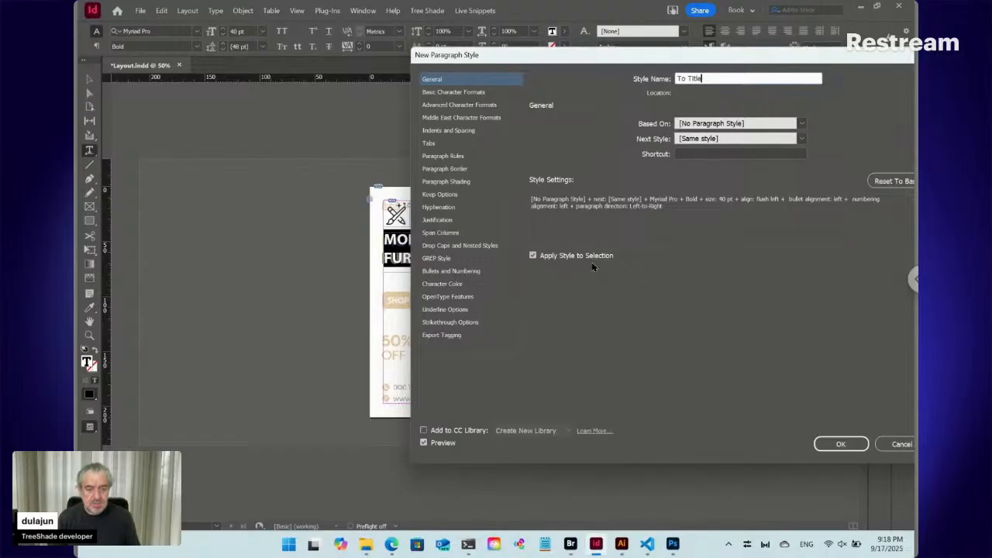
pyautogui.click(840, 445)
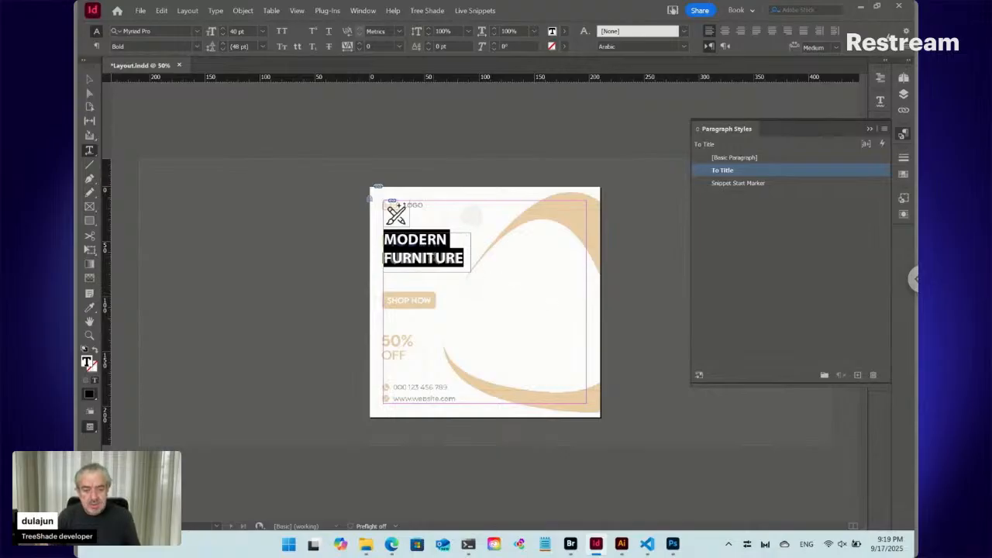
# - Move the heading text frame horizontally off the guide's heading to about X 118 mm, and collapse the paragraph styles list
pyautogui.click(463, 260)
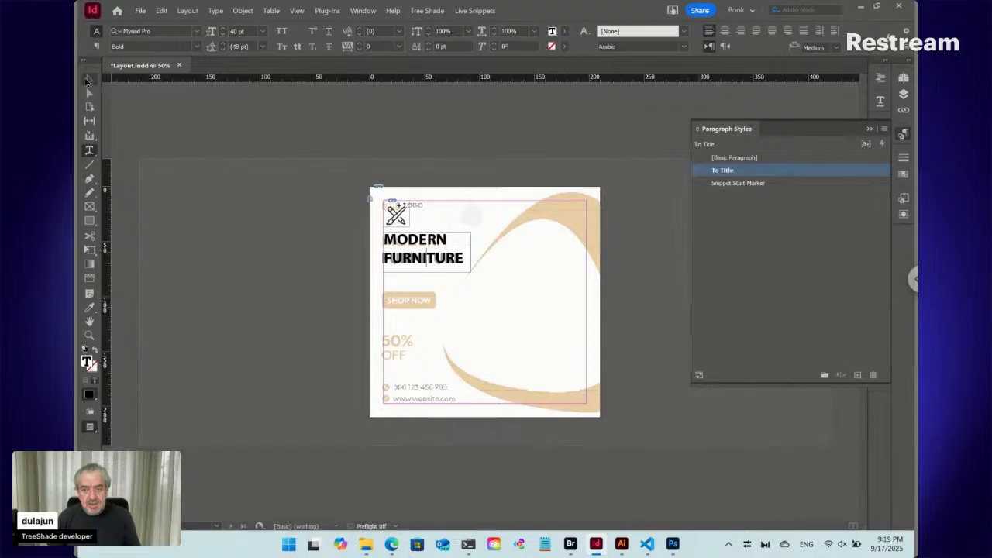
pyautogui.click(90, 79)
pyautogui.moveTo(405, 256); pyautogui.dragTo(477, 258)
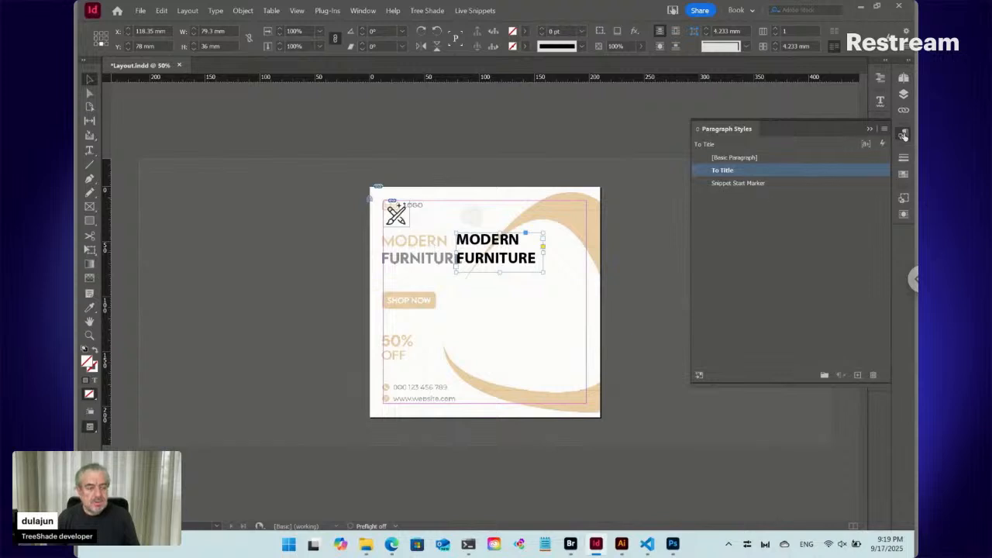
pyautogui.click(904, 135)
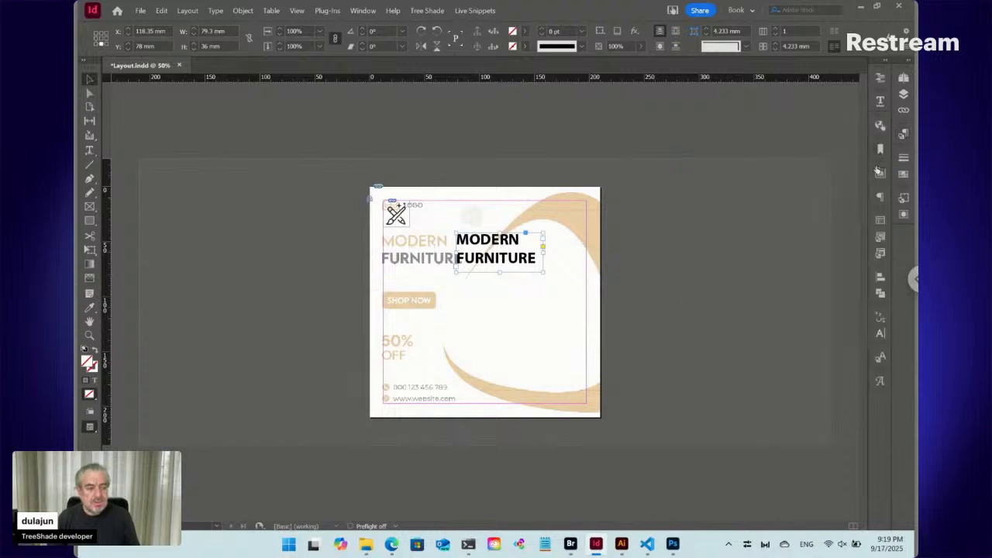
# - Switch to Photoshop, open 18051731.psd, and sample the orange curve's colour to get its hex code
pyautogui.click(605, 273)
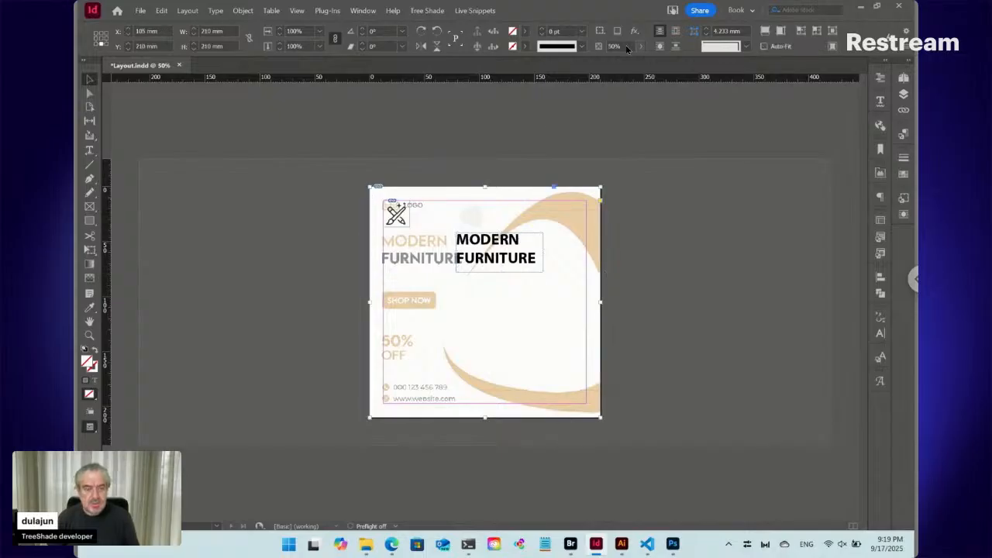
pyautogui.click(670, 544)
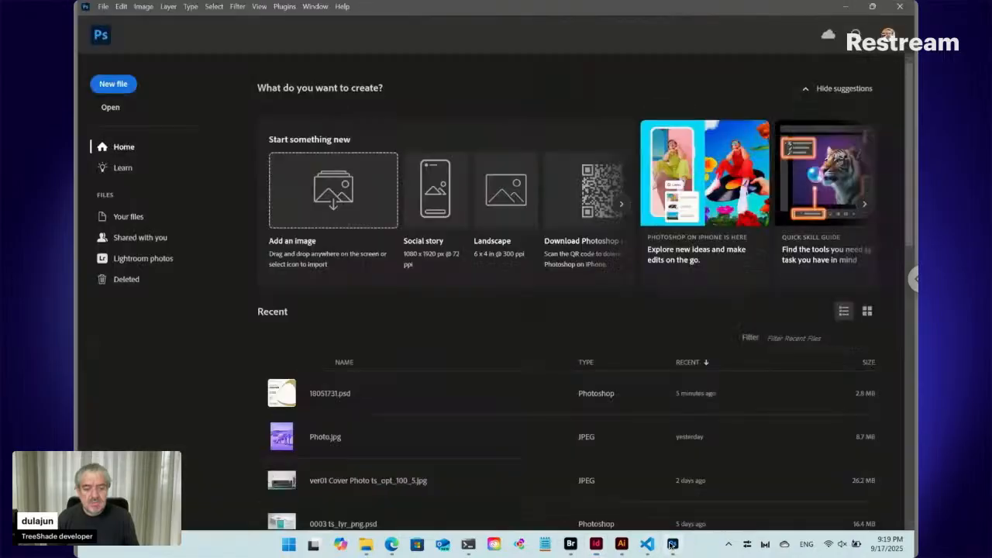
pyautogui.click(318, 399)
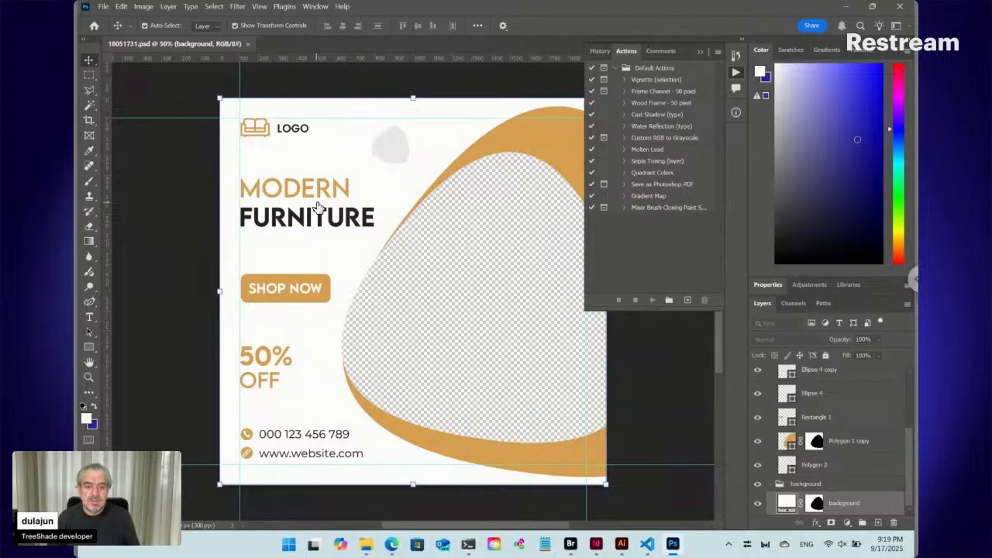
pyautogui.click(90, 152)
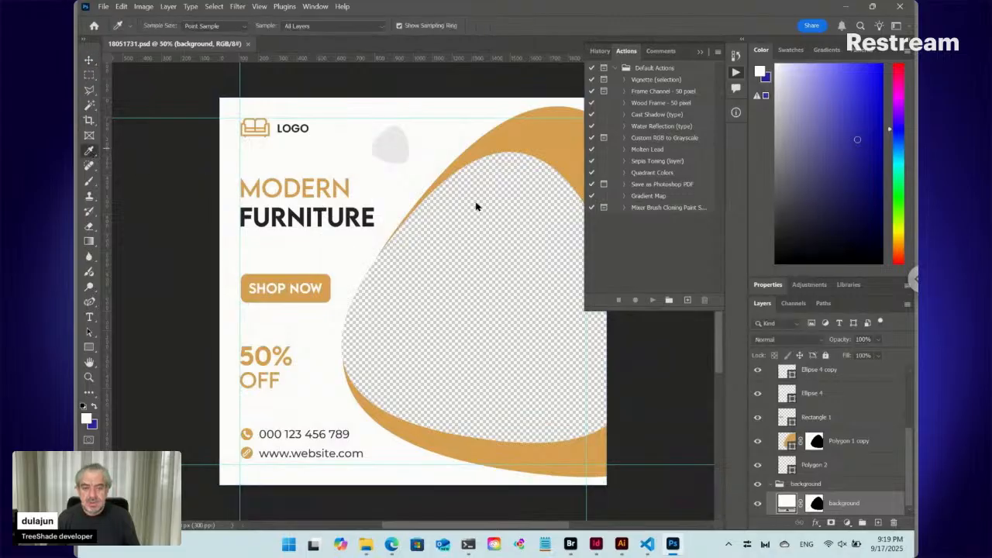
pyautogui.click(573, 129)
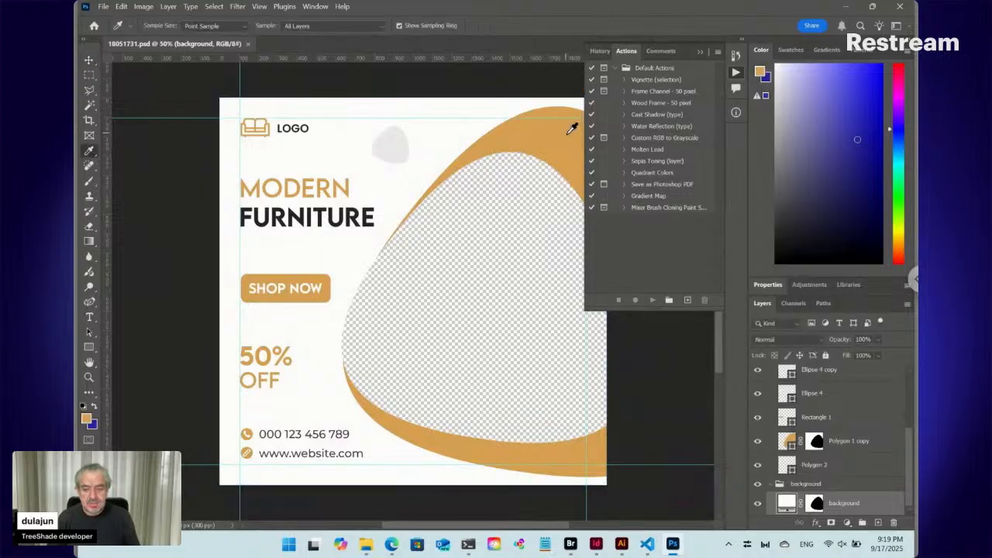
pyautogui.click(88, 419)
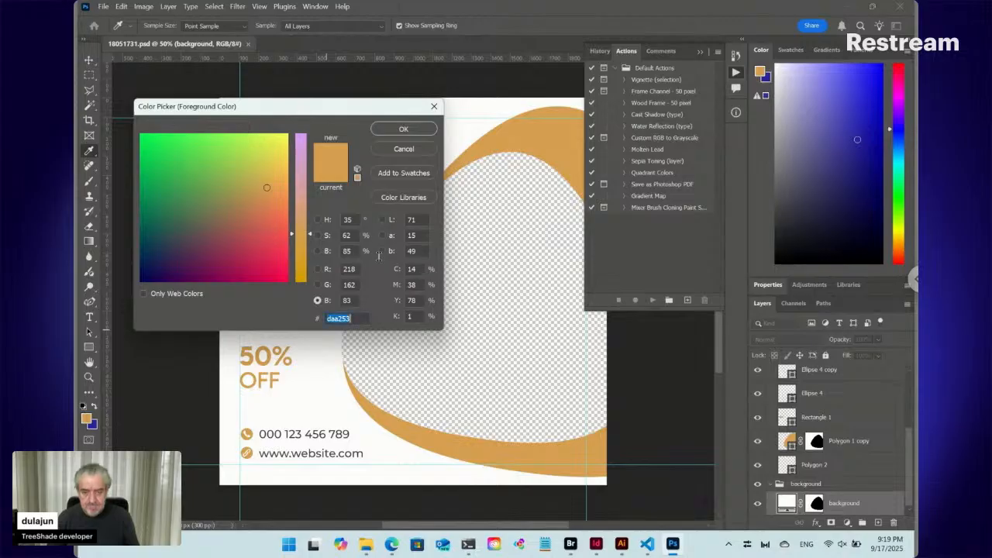
pyautogui.click(404, 150)
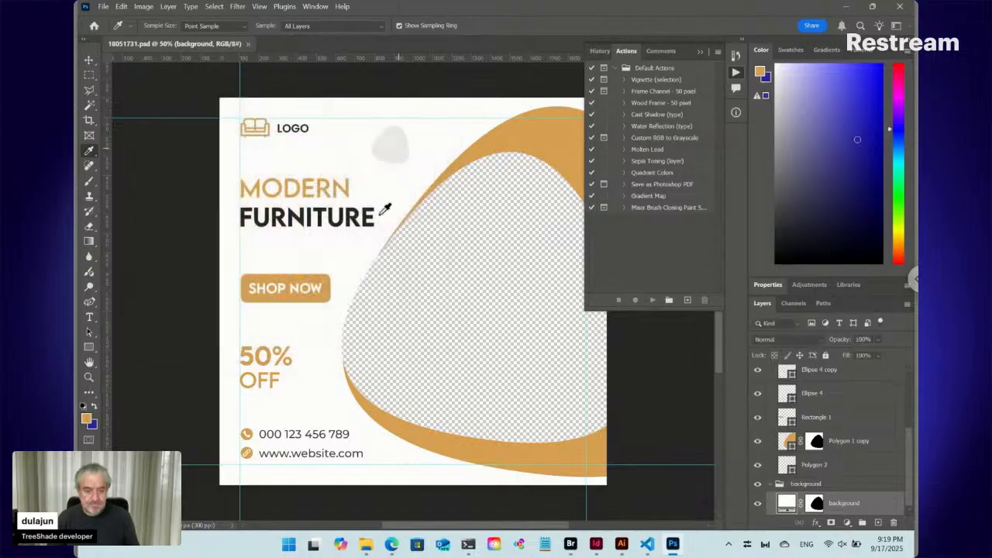
# - Switch to InDesign and start a new RGB colour swatch with hex daa253, rechecking the code against Photoshop's colour picker
pyautogui.click(596, 544)
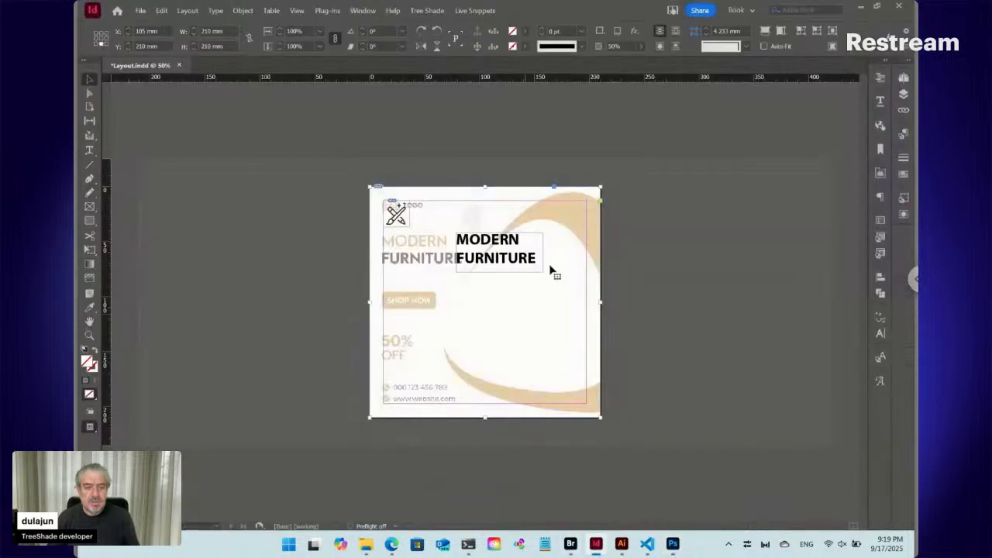
pyautogui.click(903, 174)
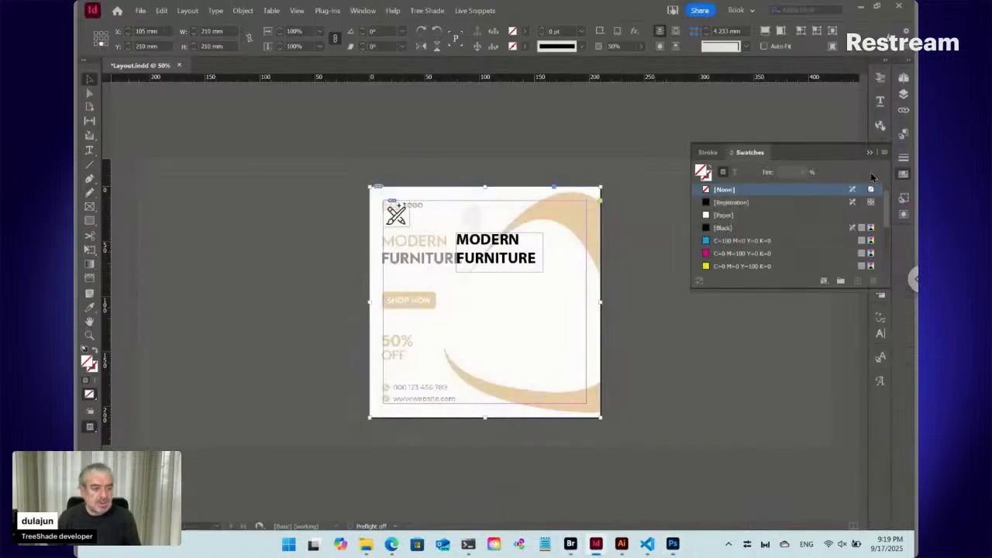
pyautogui.click(885, 152)
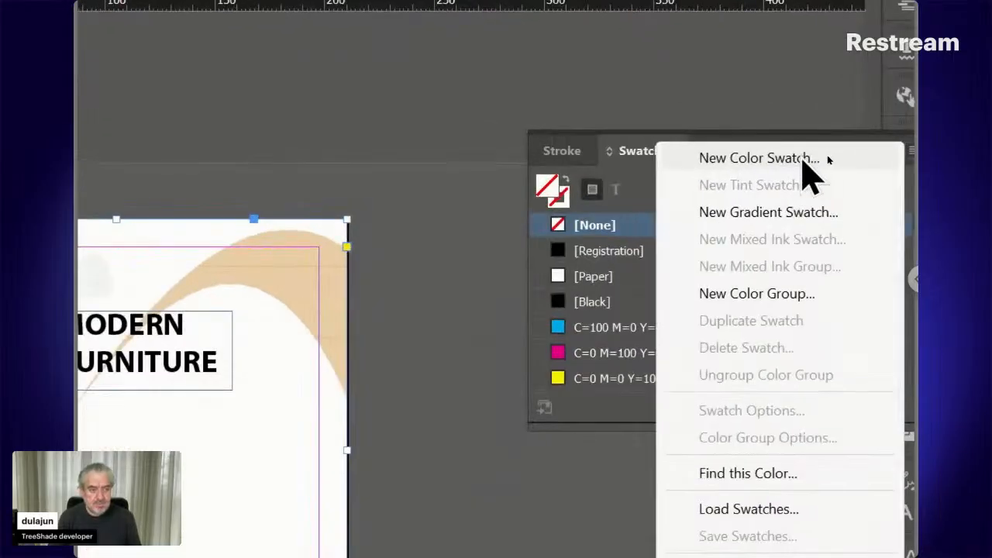
pyautogui.click(804, 160)
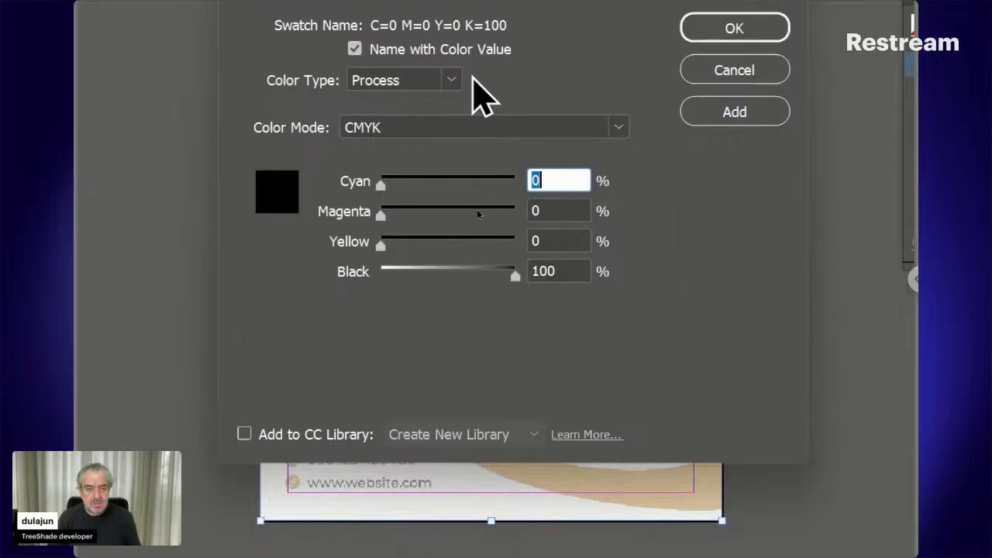
pyautogui.click(481, 132)
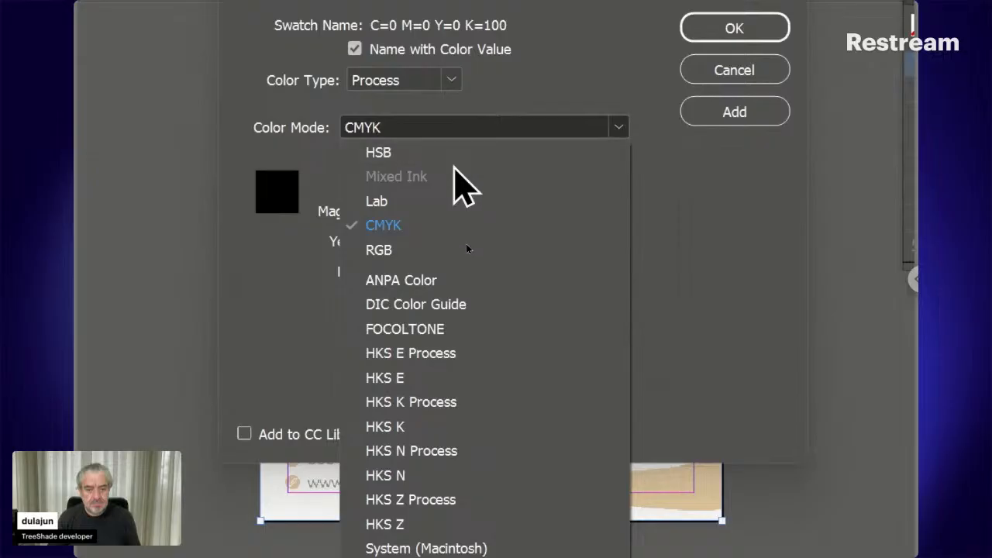
pyautogui.click(434, 250)
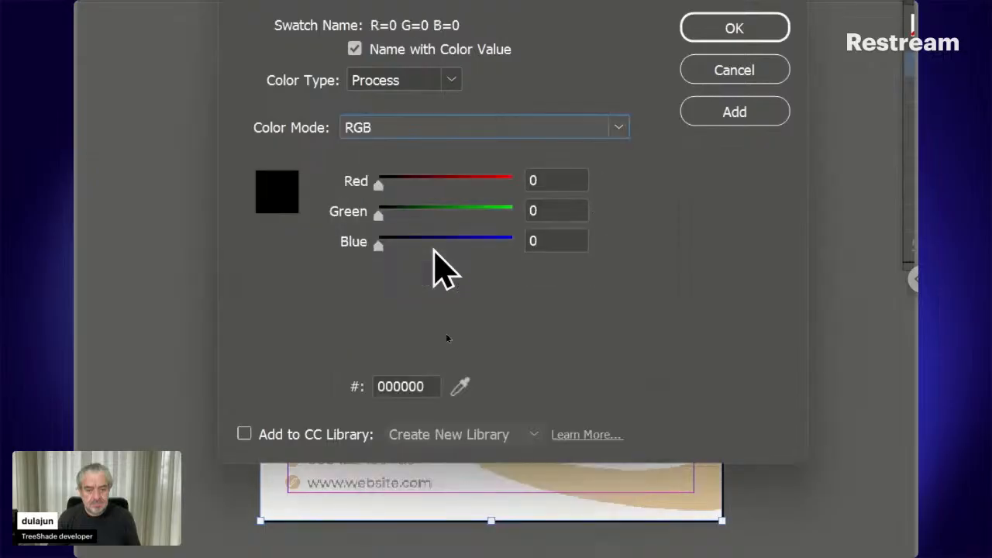
pyautogui.click(401, 386)
pyautogui.doubleClick(402, 385)
pyautogui.write('daa253')
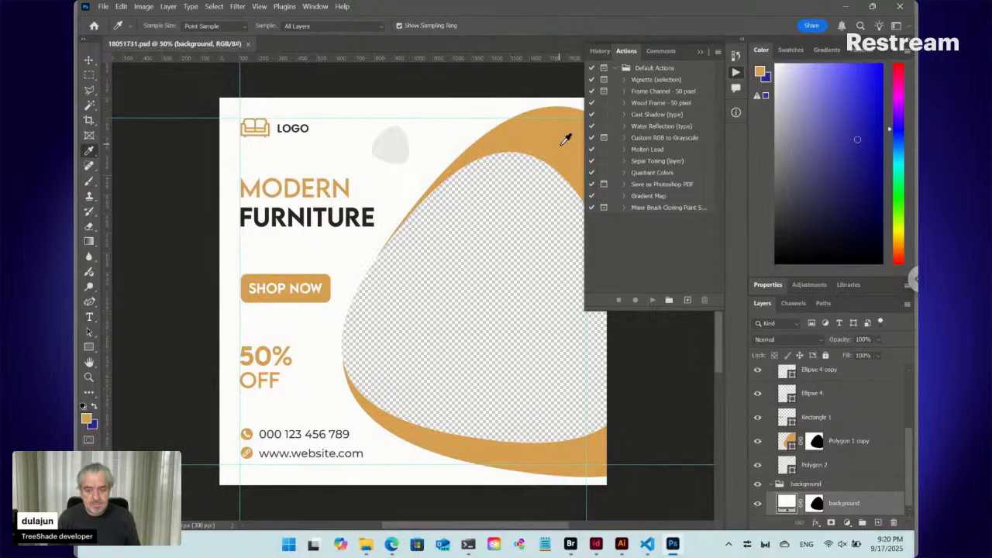
pyautogui.click(87, 420)
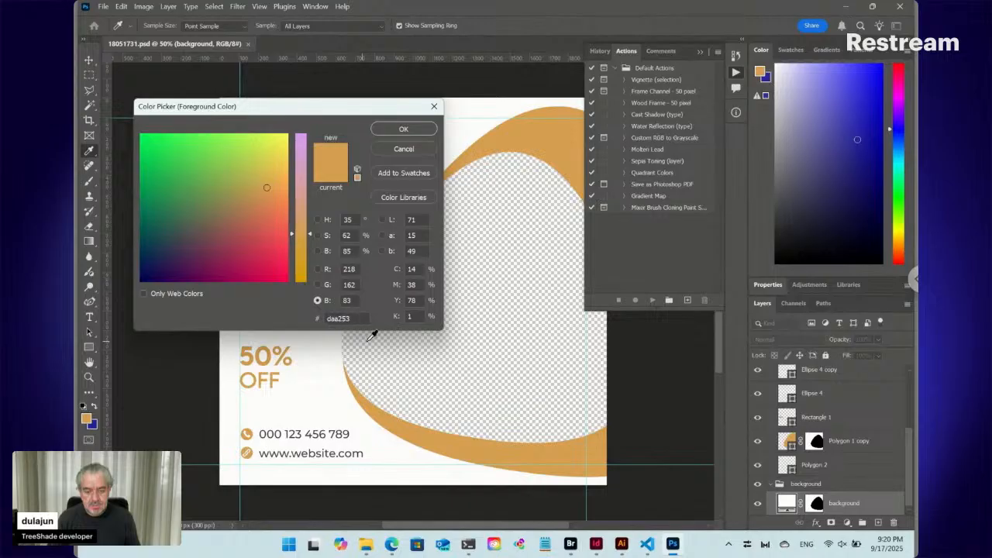
pyautogui.click(596, 546)
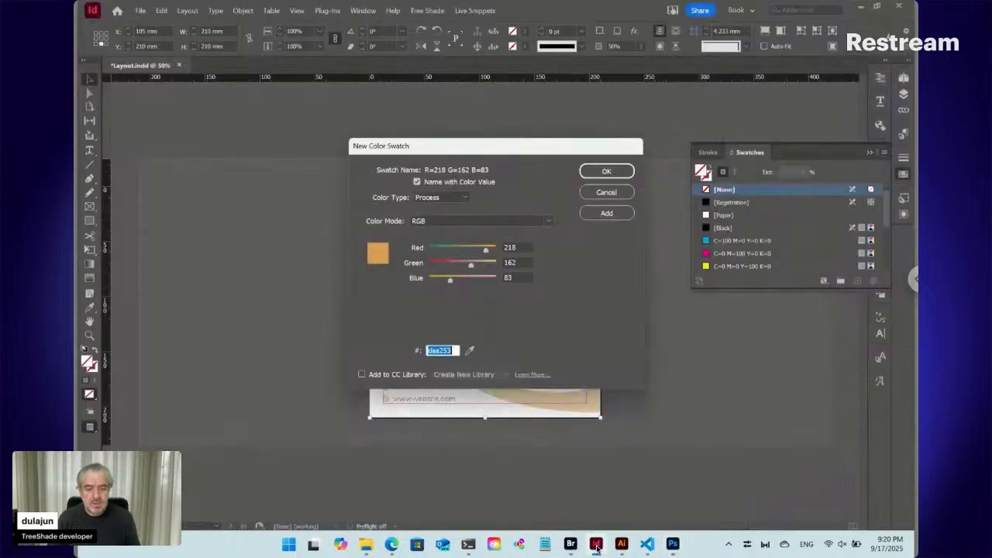
# - Preview the new swatch in CMYK mode, set it back to RGB, and add it to the swatches
pyautogui.click(478, 220)
pyautogui.click(452, 269)
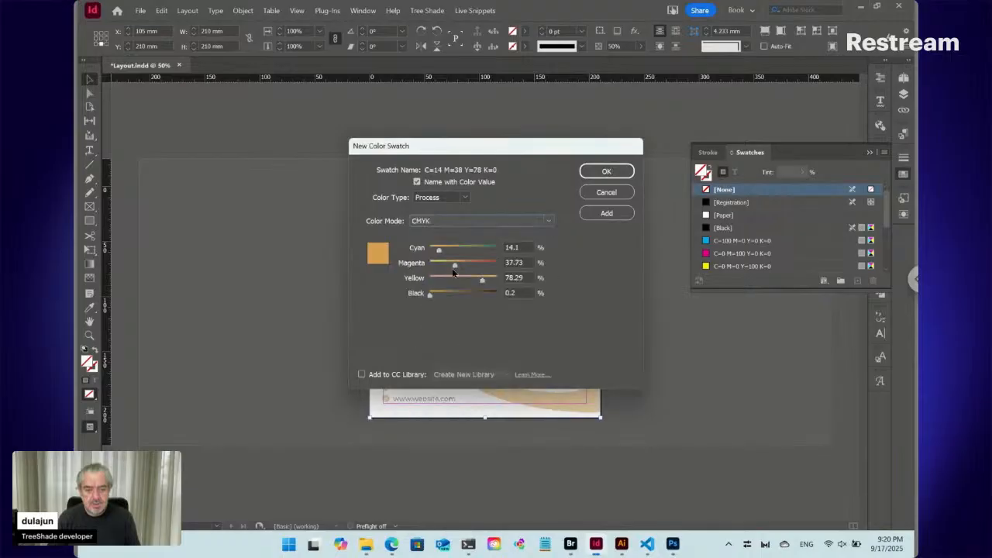
pyautogui.click(452, 221)
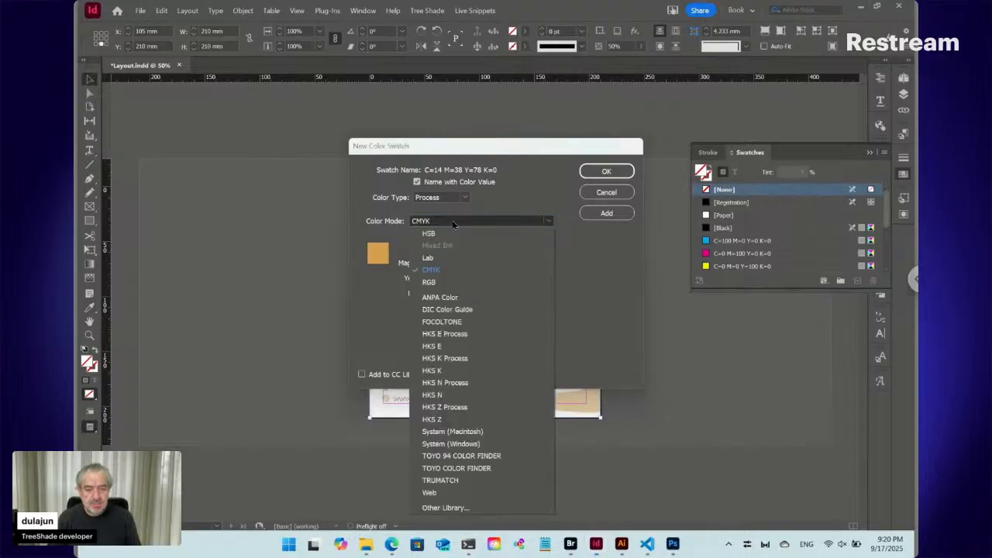
pyautogui.click(438, 280)
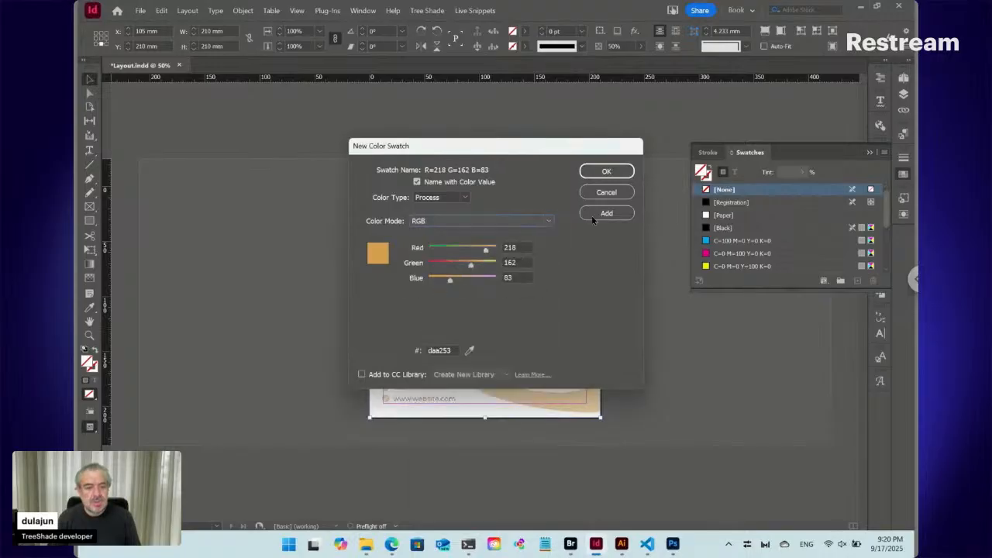
pyautogui.click(620, 171)
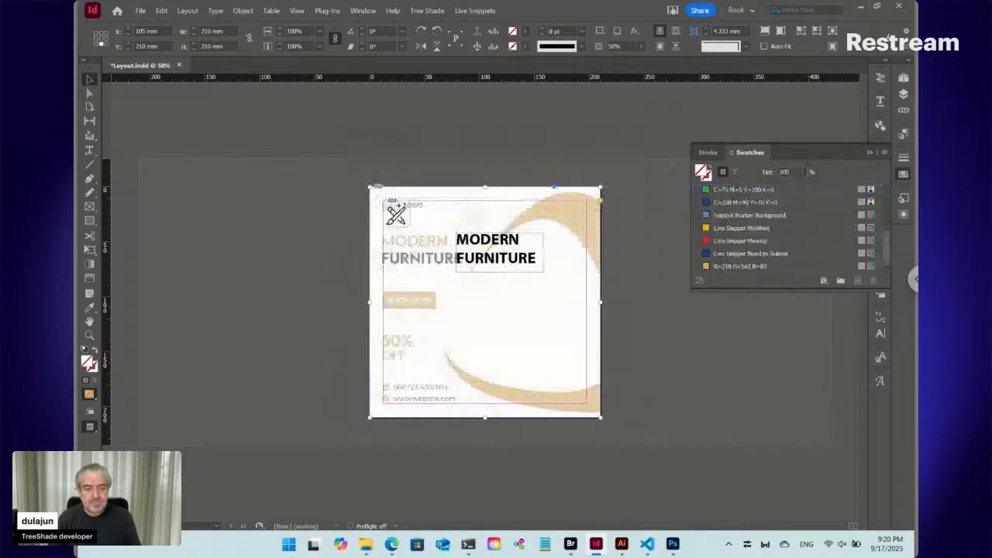
pyautogui.click(743, 266)
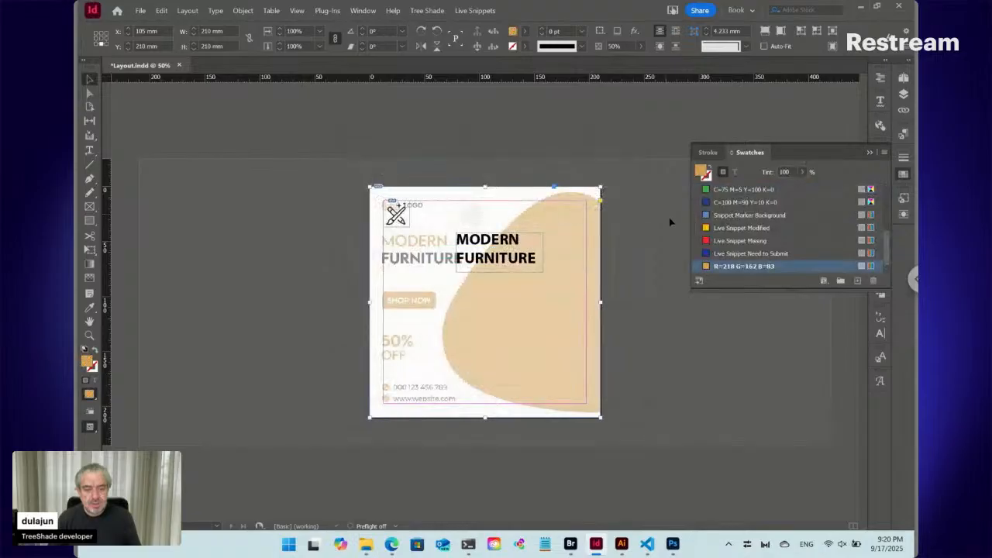
pyautogui.hotkey('ctrl', 'z')
pyautogui.hotkey('ctrl', 'z')
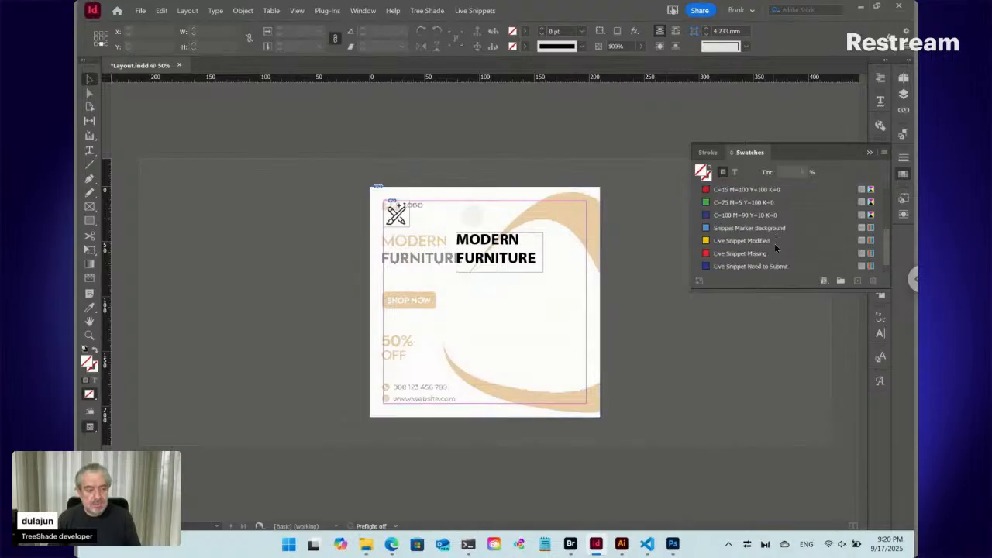
pyautogui.hotkey('ctrl', 'shift', 'z')
pyautogui.hotkey('ctrl', 'shift', 'z')
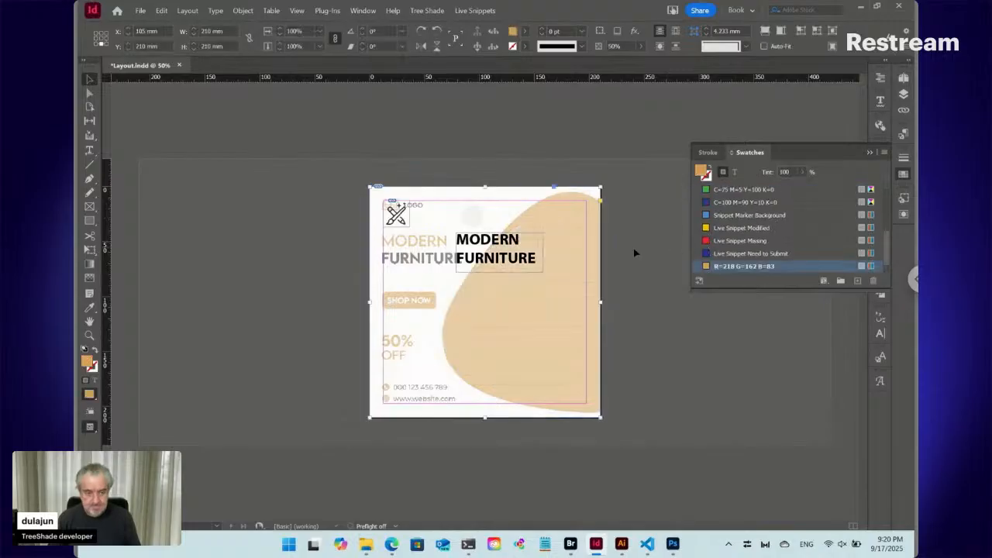
pyautogui.moveTo(87, 396); pyautogui.dragTo(155, 431)
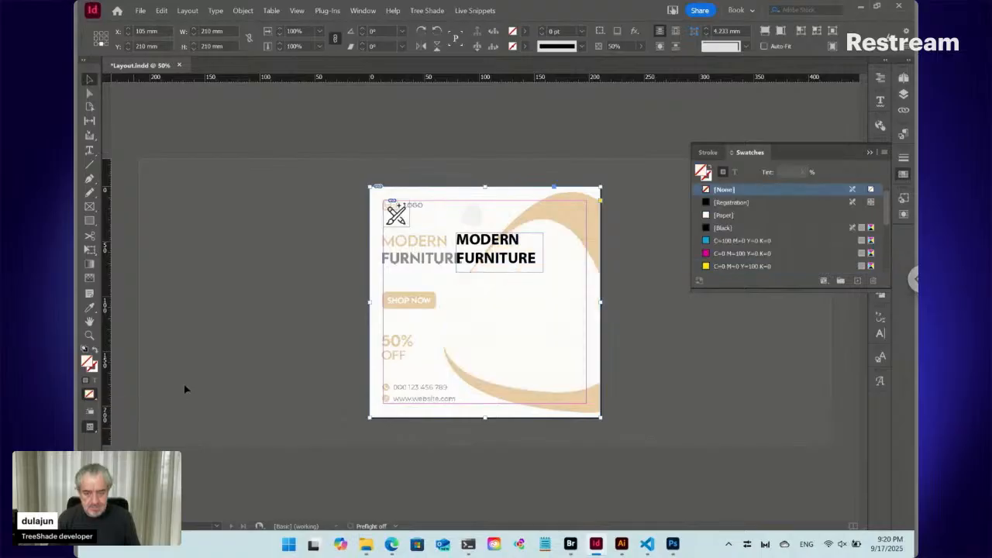
# - Place the text cursor in the black MODERN heading text and find the orange swatch in the swatch list
pyautogui.click(294, 248)
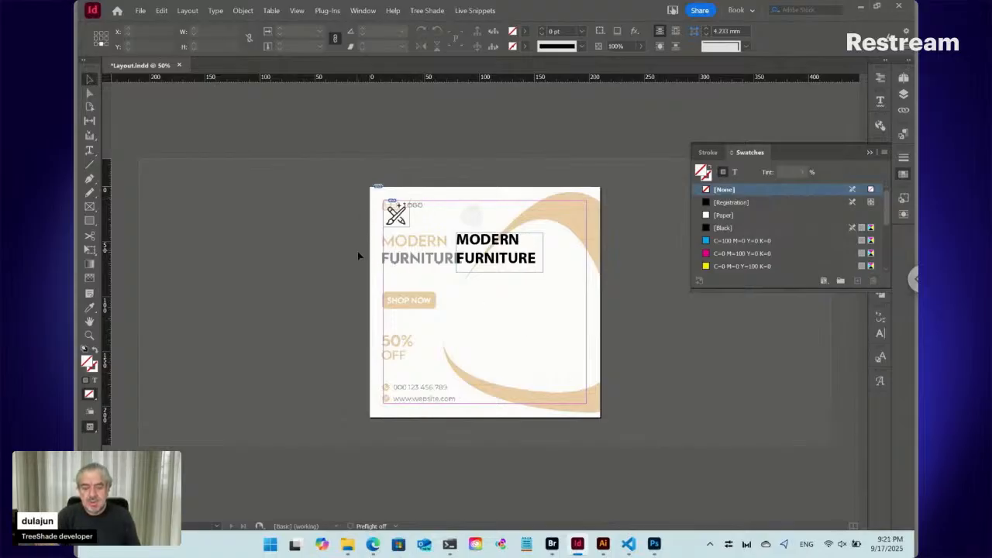
pyautogui.click(530, 217)
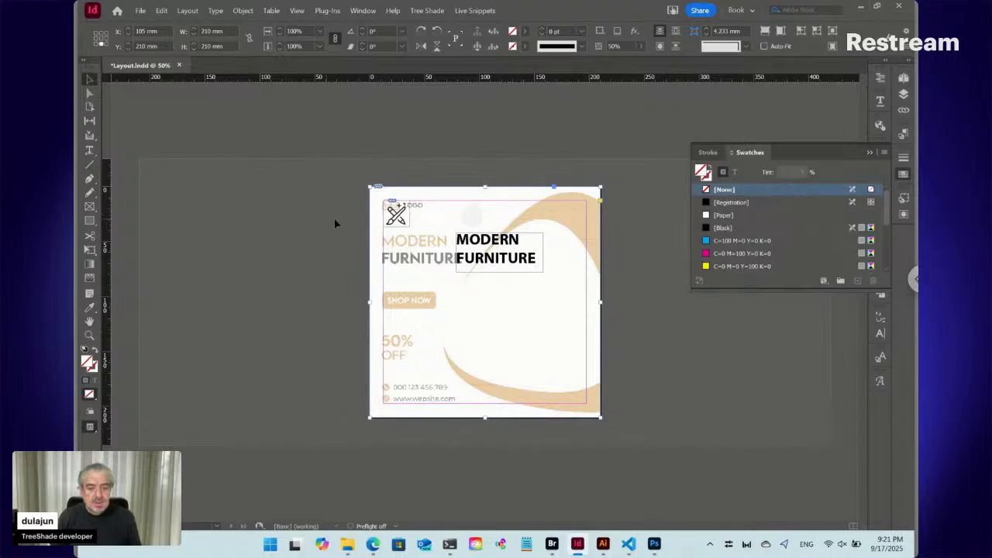
pyautogui.doubleClick(480, 247)
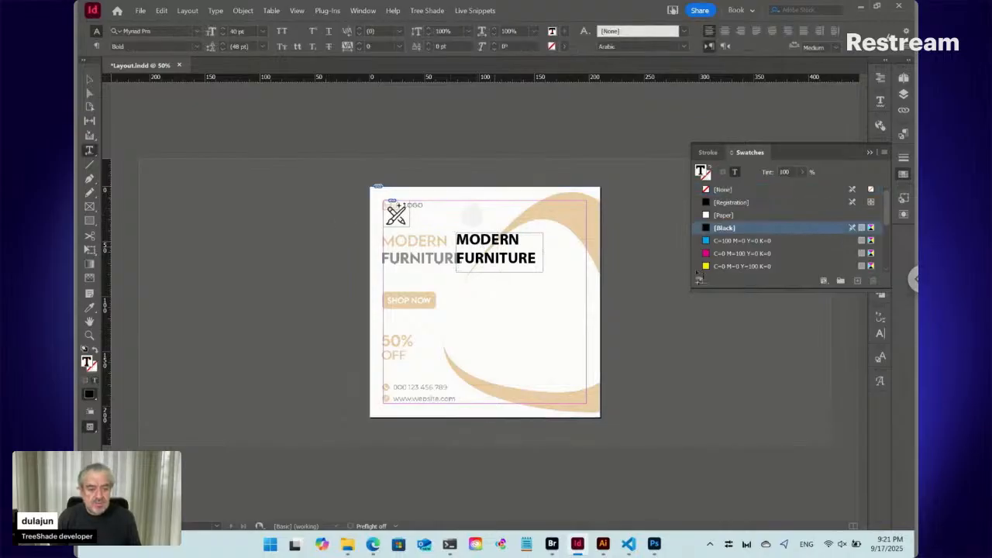
pyautogui.scroll(-4, 750, 269)
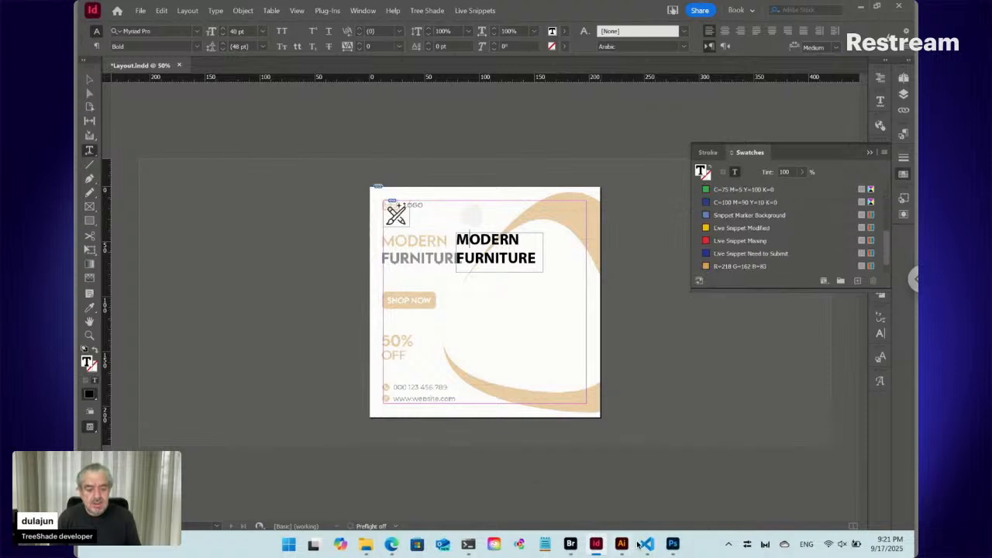
# - Switch to Photoshop, dismiss the colour picker, and sample the dark colour of the word FURNITURE
pyautogui.click(672, 543)
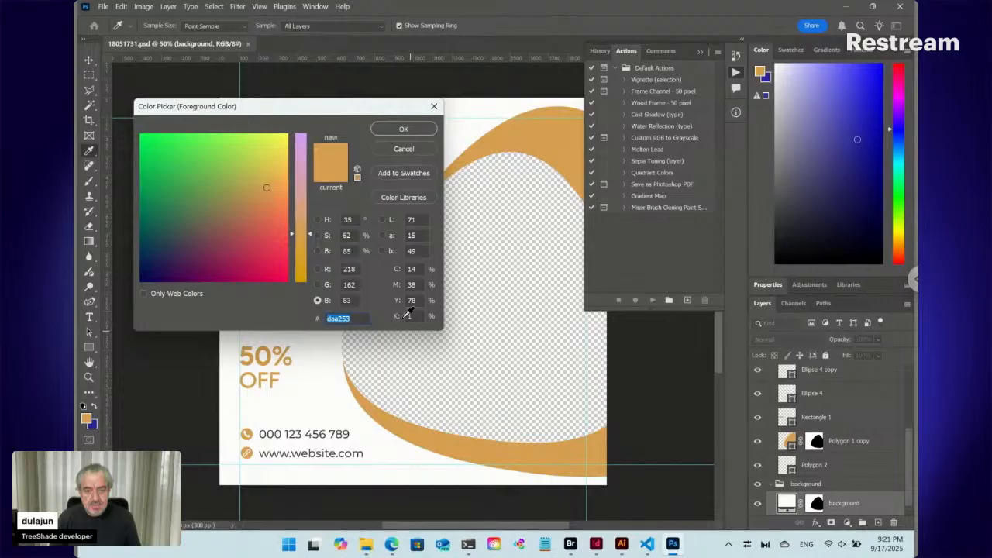
pyautogui.click(411, 150)
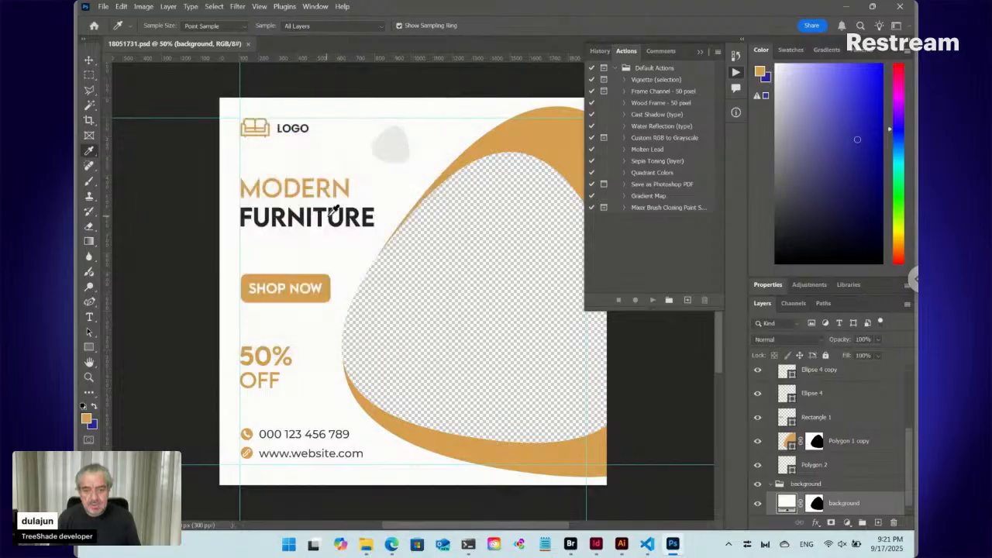
pyautogui.click(322, 206)
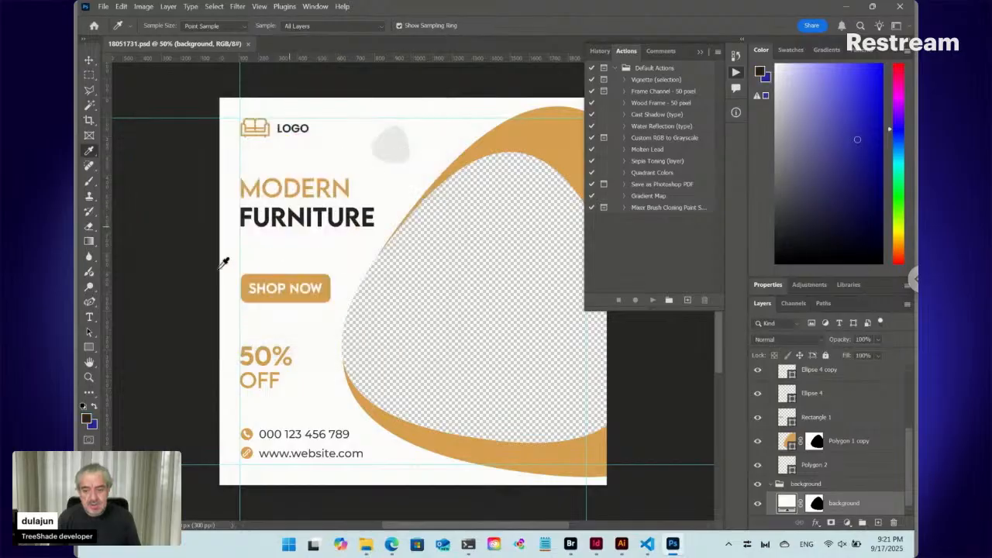
# - Switch to InDesign and rename the To Title paragraph style as Top Title
pyautogui.click(596, 543)
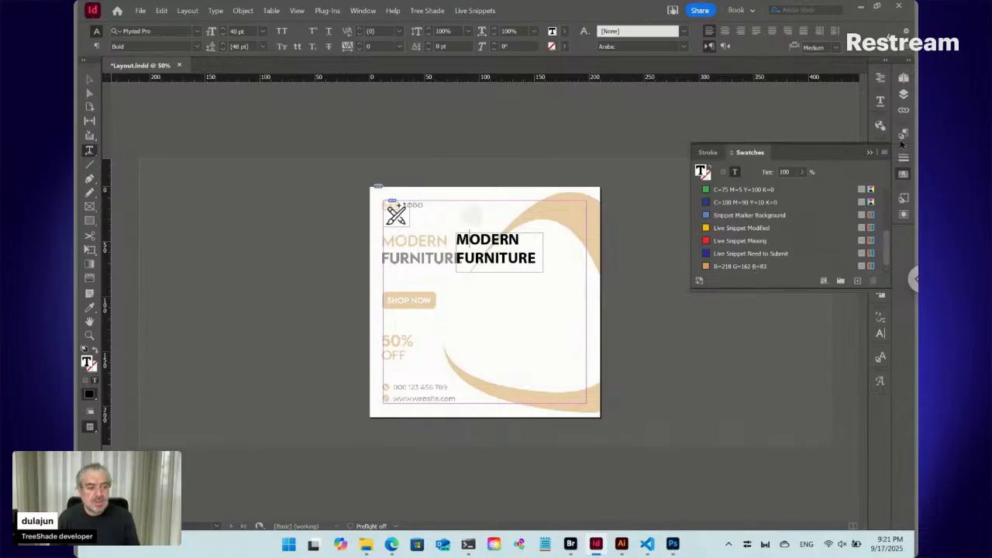
pyautogui.click(903, 134)
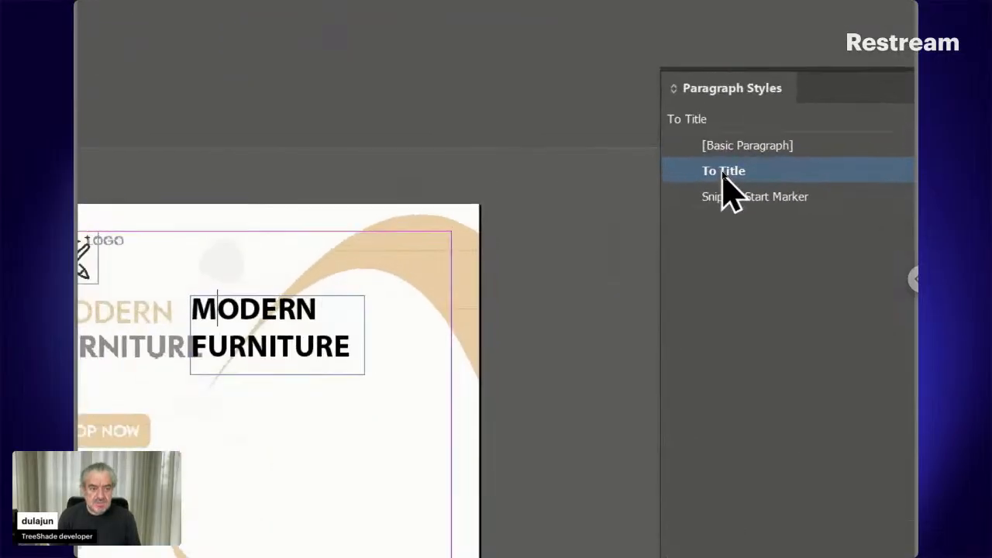
pyautogui.rightClick(729, 176)
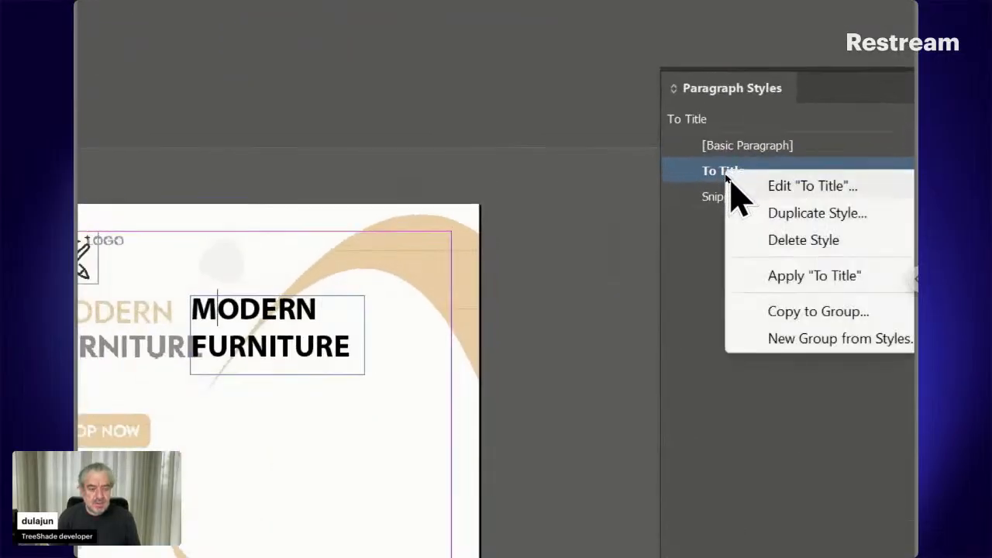
pyautogui.click(764, 187)
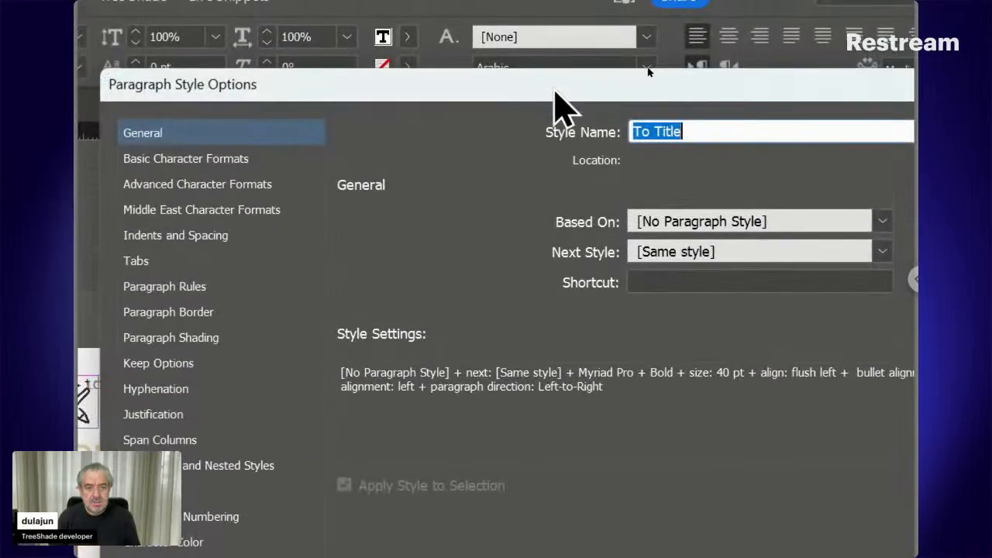
pyautogui.click(649, 131)
pyautogui.write('p')
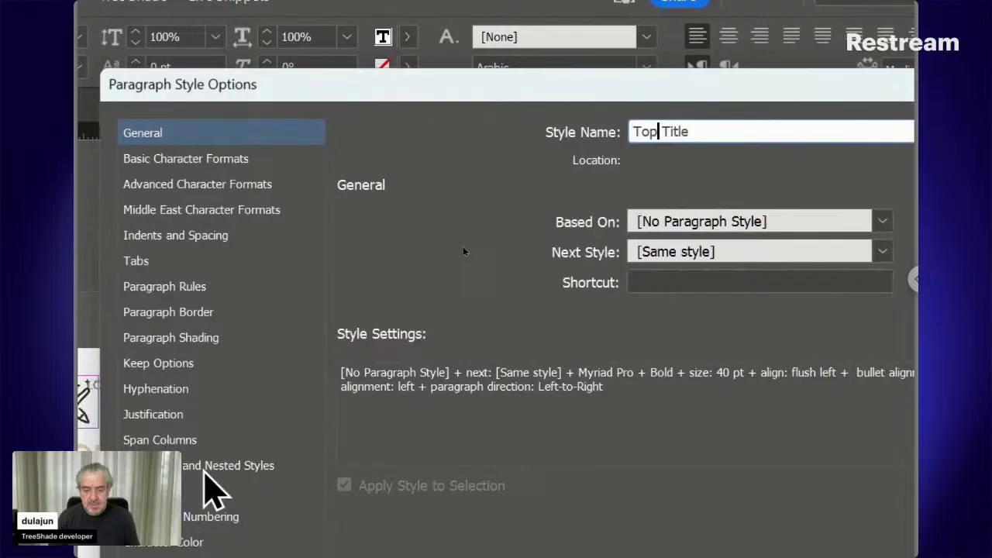
# - Add a nested line style for 1 line to the Top Title style and start a new character style for it
pyautogui.click(206, 469)
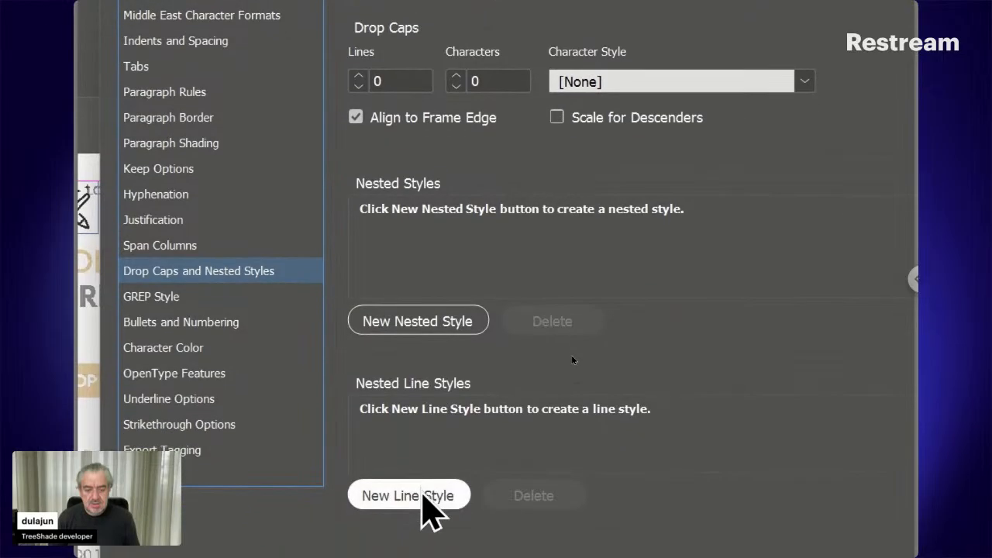
pyautogui.click(424, 513)
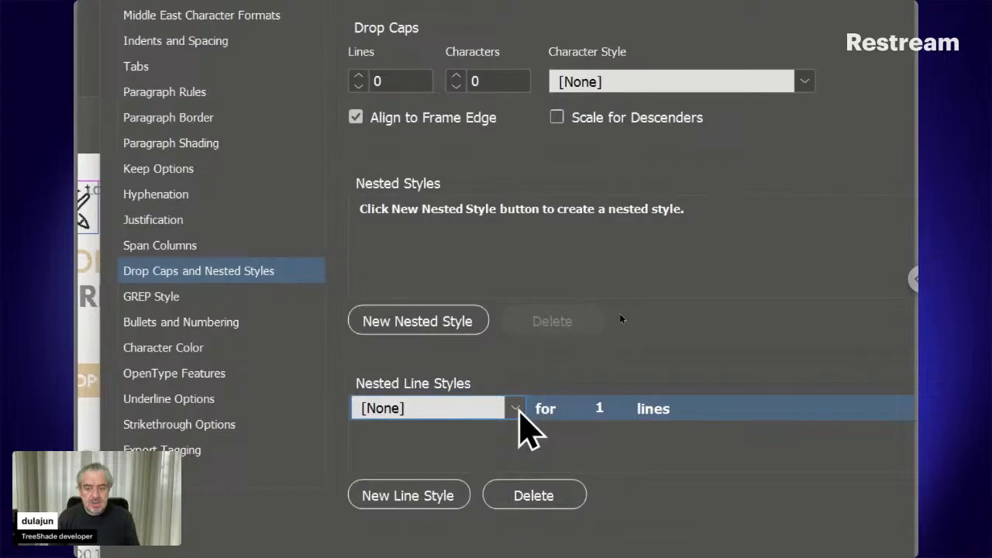
pyautogui.click(516, 408)
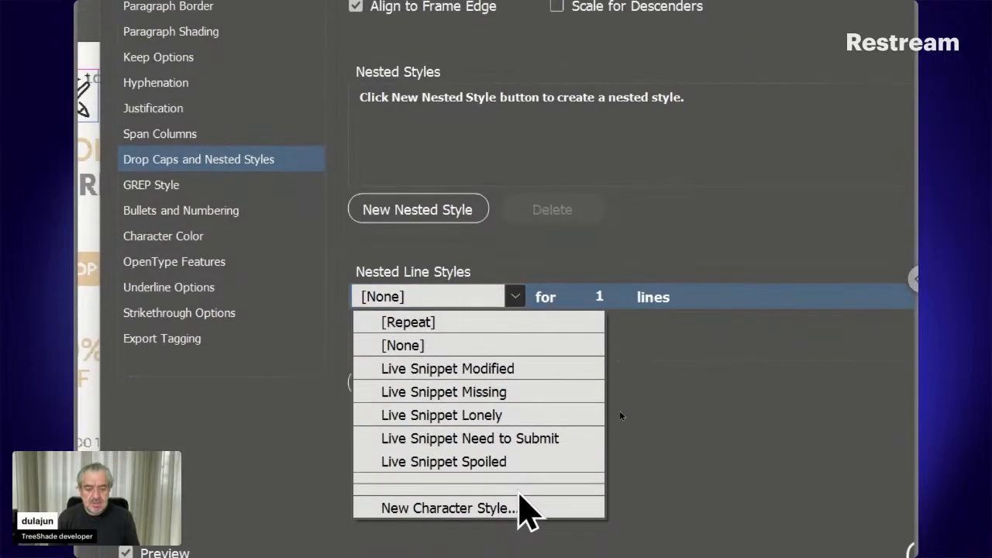
pyautogui.click(494, 498)
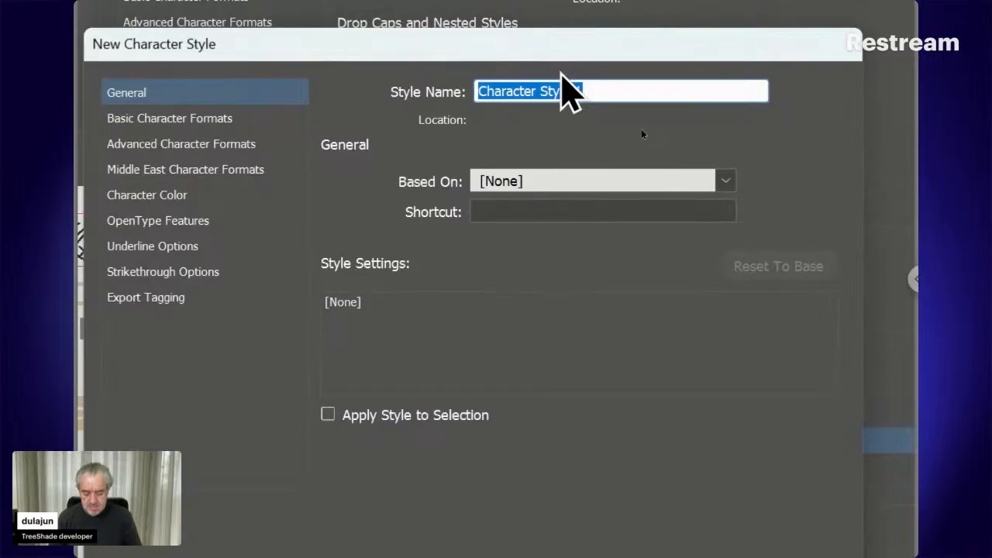
# - Name the character style Golden, set its character colour to R=218 G=162 B=83, and confirm both style dialogs
pyautogui.write('Golden')
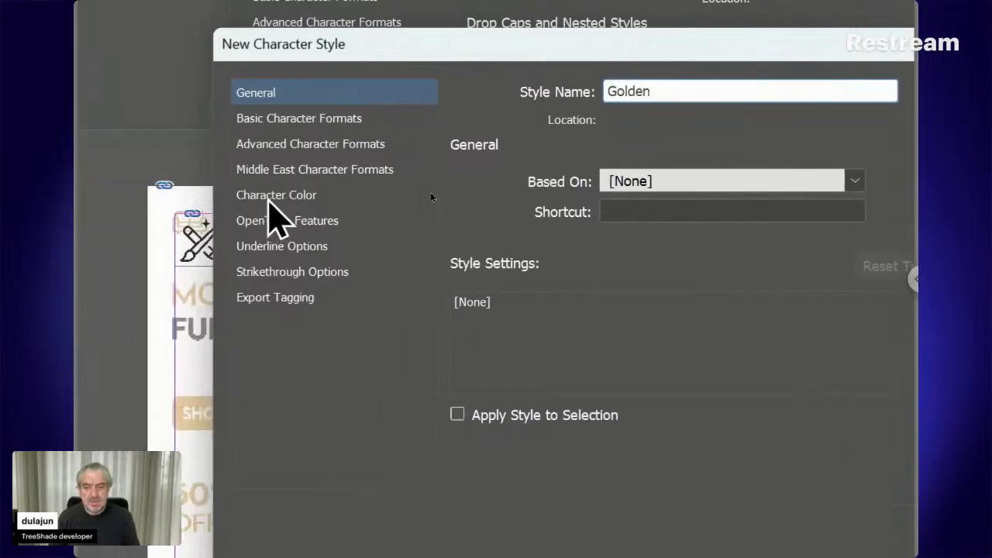
pyautogui.click(268, 200)
pyautogui.scroll(-5, 708, 308)
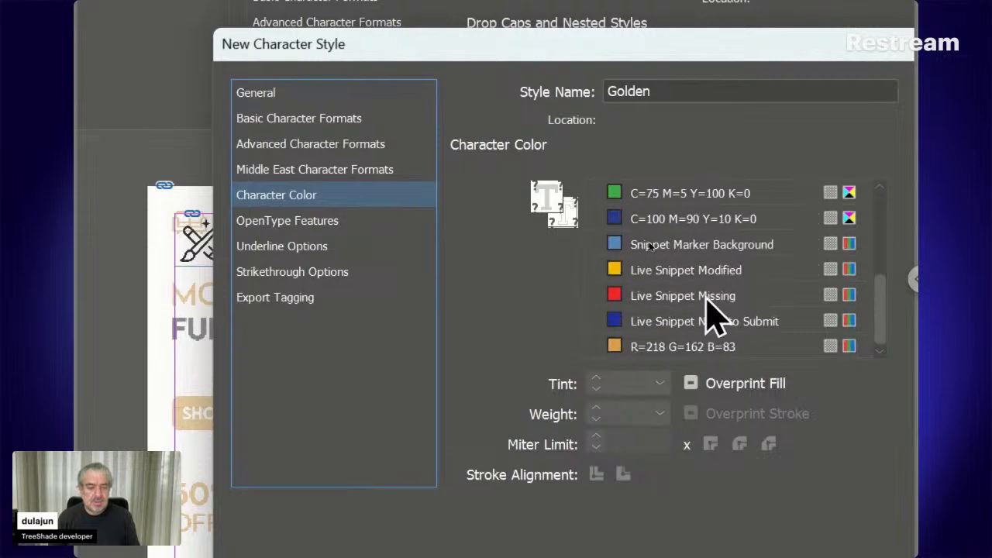
pyautogui.click(709, 353)
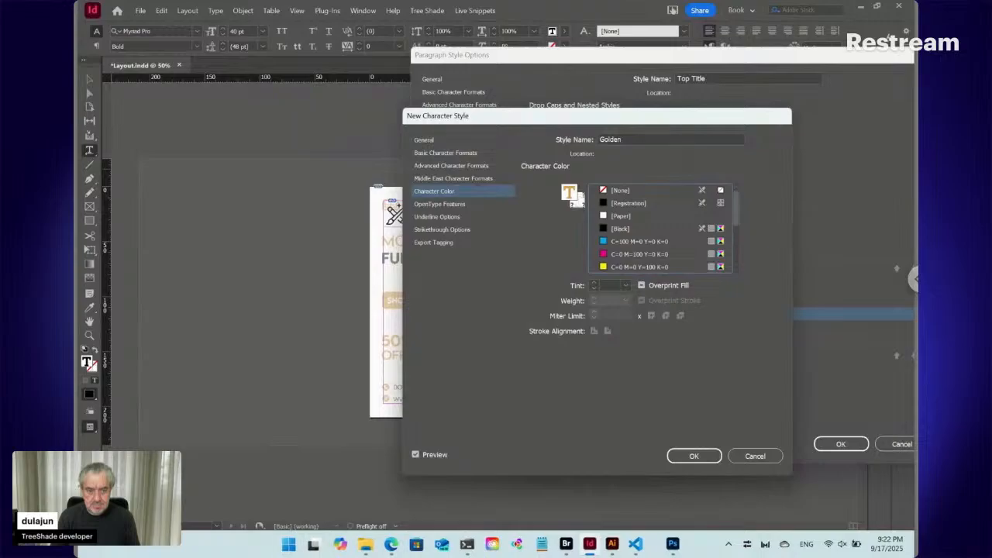
pyautogui.click(700, 453)
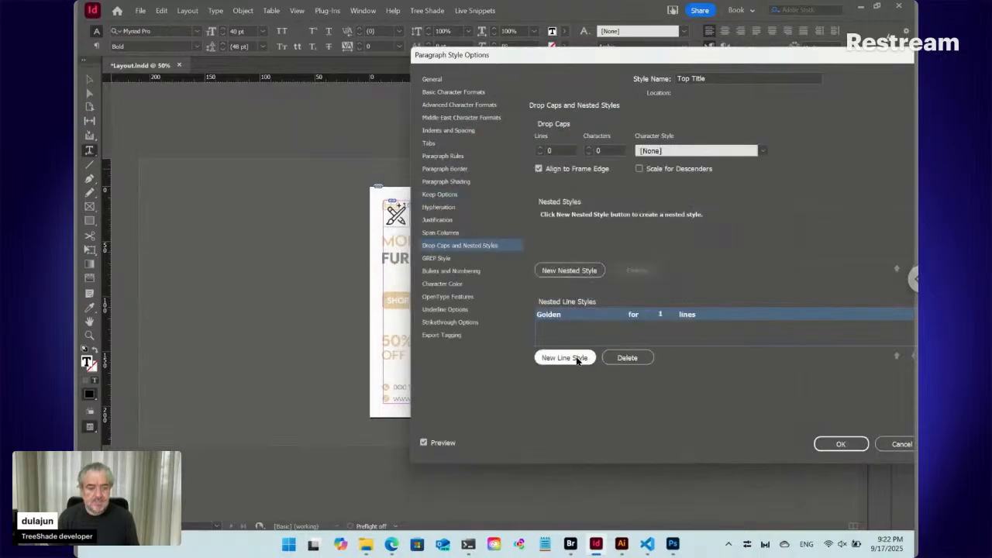
pyautogui.click(835, 446)
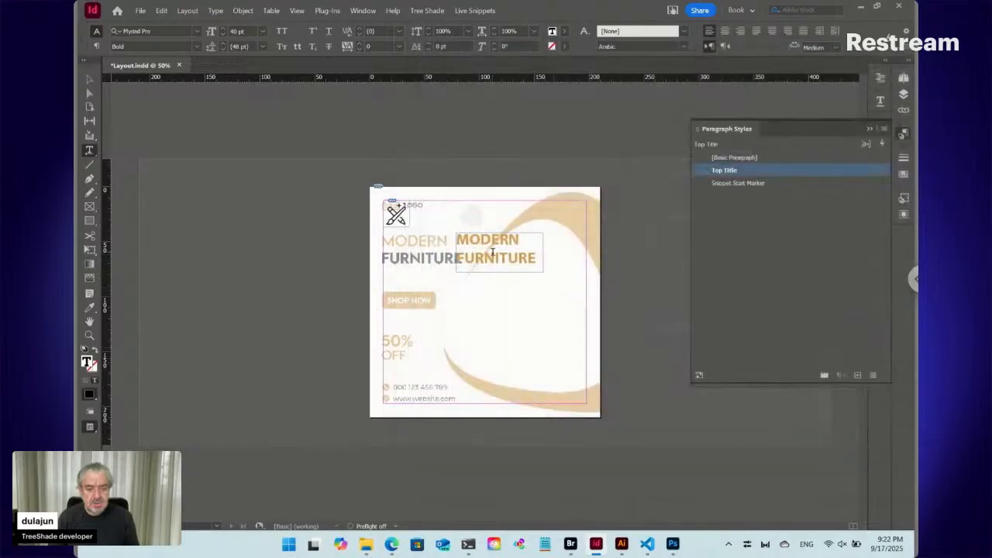
# - Replace the heading text with MODERN and FURNITURE separated by a forced line break, and show hidden characters
pyautogui.hotkey('ctrl', 'a')
pyautogui.hotkey('ctrl', 'c')
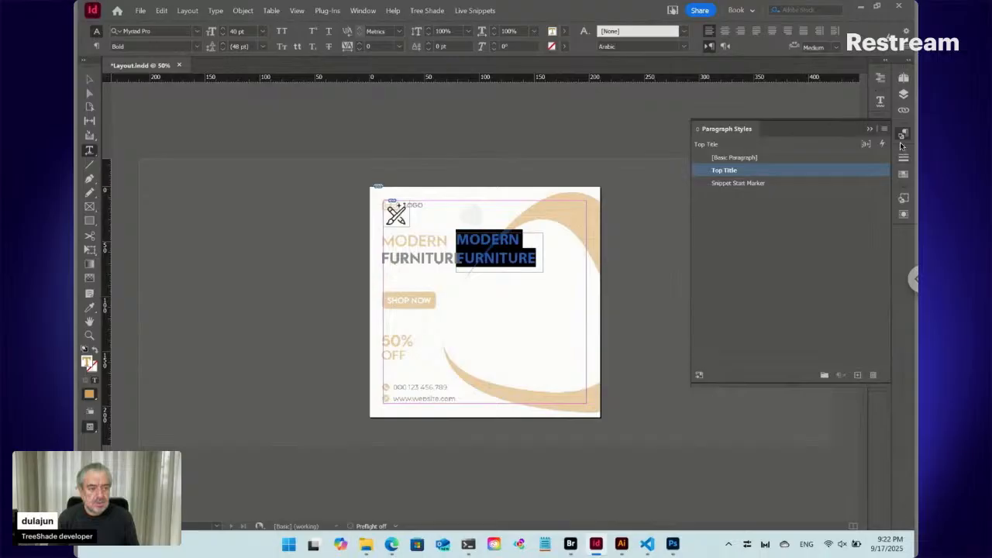
pyautogui.click(504, 240)
pyautogui.hotkey('ctrl', 'a')
pyautogui.press('BackSpace')
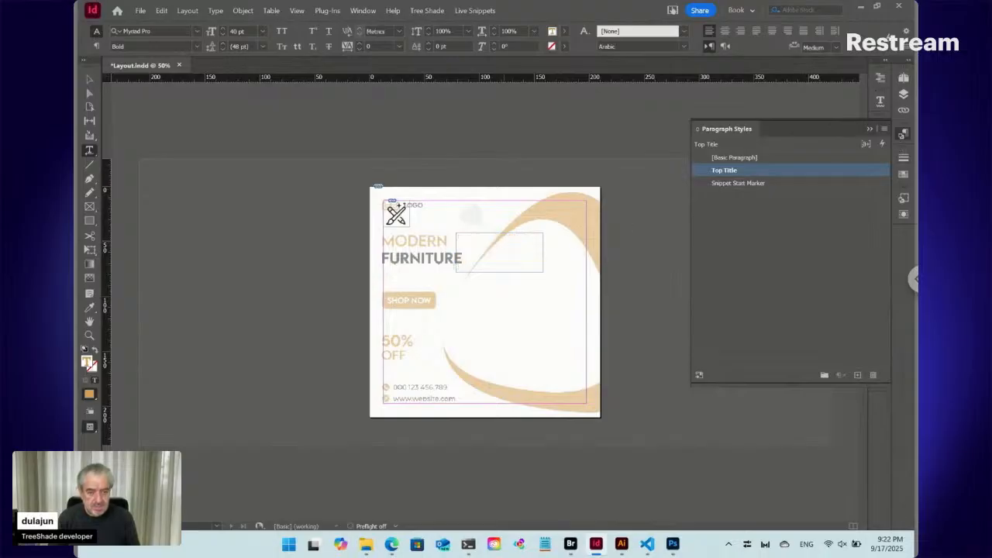
pyautogui.hotkey('ctrl', 'v')
pyautogui.hotkey('ctrl', 'alt', 'i')
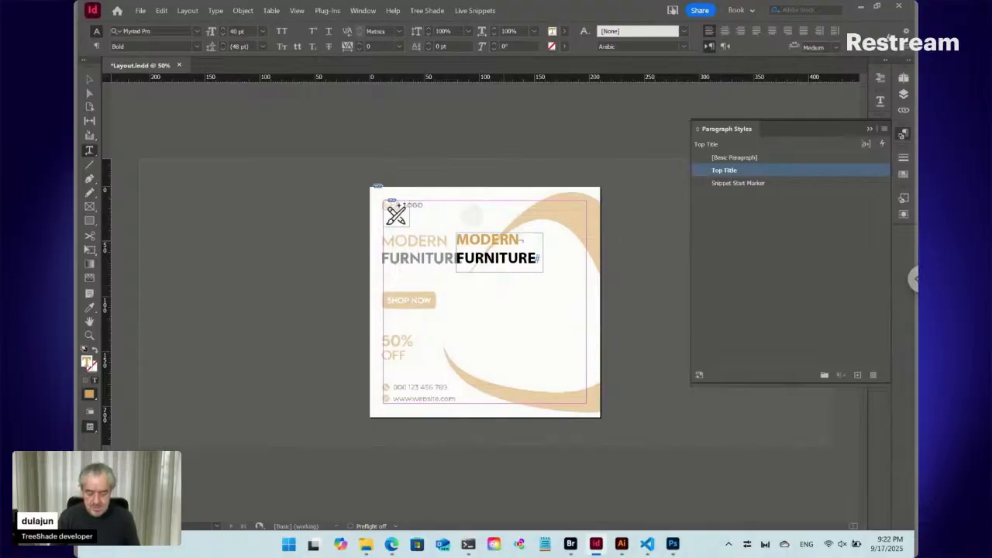
# - Inspect the heading's line break and move its frame to the left margin, over the guide's MODERN FURNITURE text
pyautogui.click(89, 335)
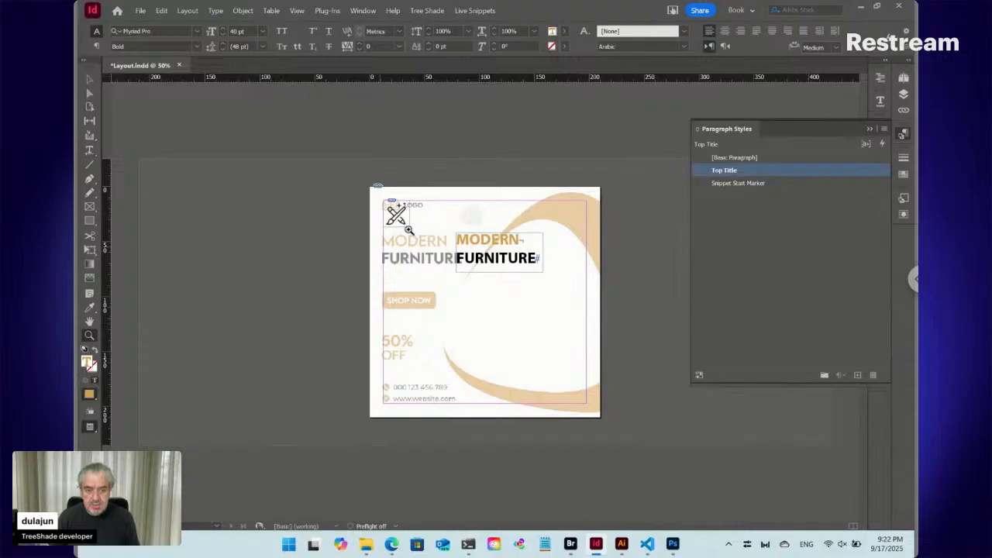
pyautogui.moveTo(419, 211); pyautogui.dragTo(563, 288)
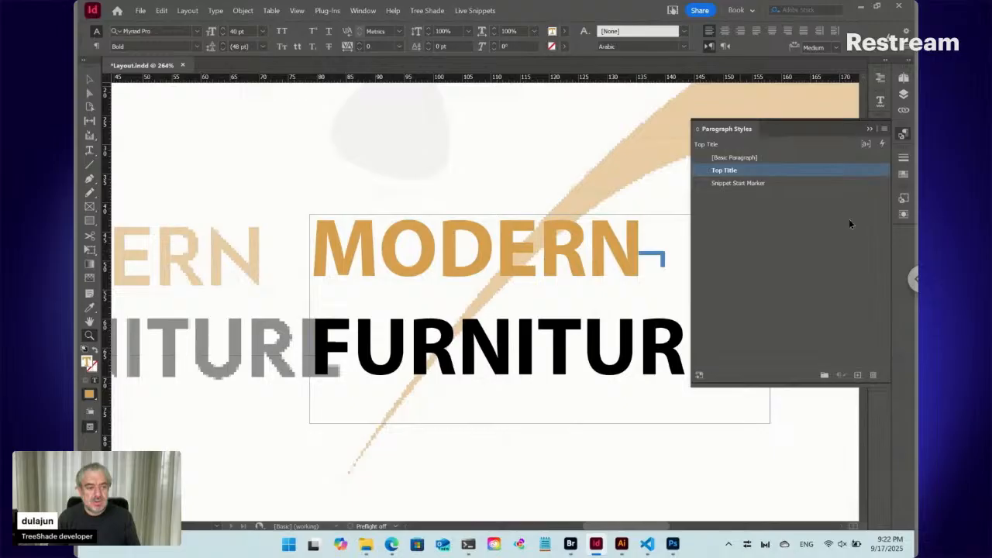
pyautogui.click(903, 137)
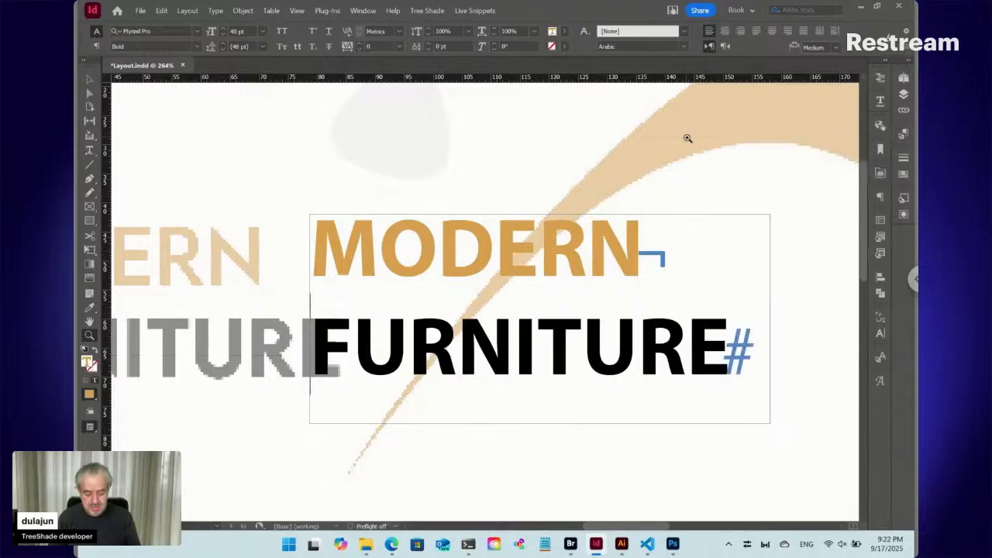
pyautogui.hotkey('ctrl', '0')
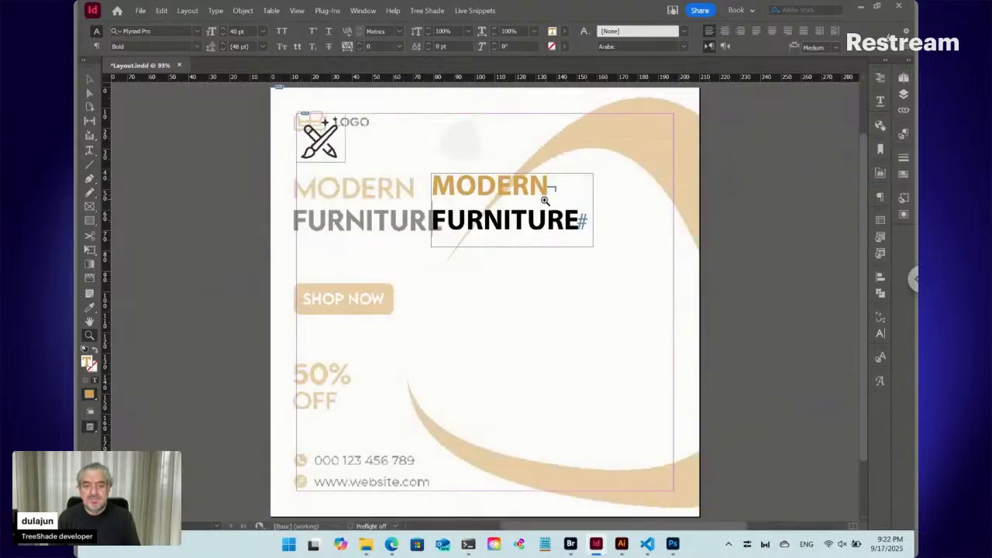
pyautogui.click(88, 80)
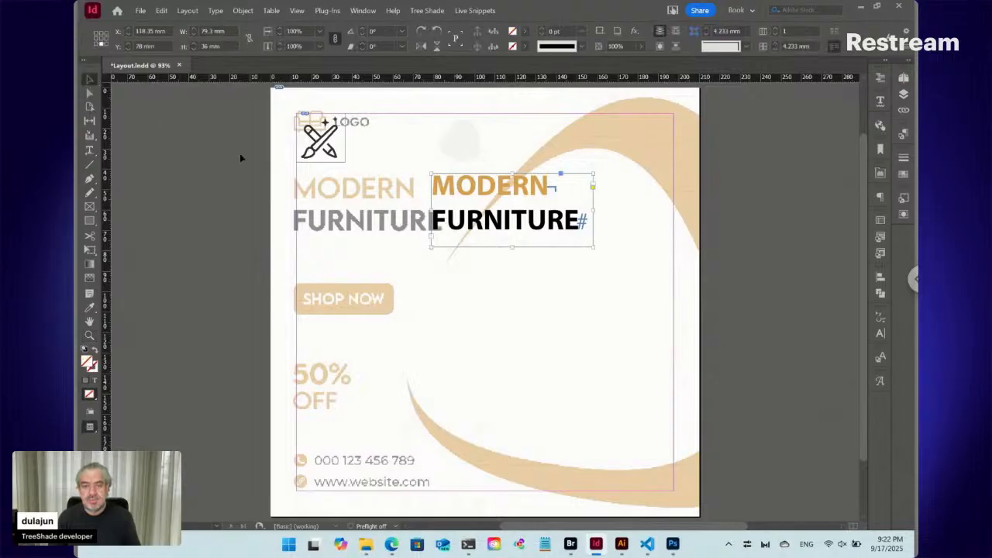
pyautogui.moveTo(436, 200); pyautogui.dragTo(314, 196)
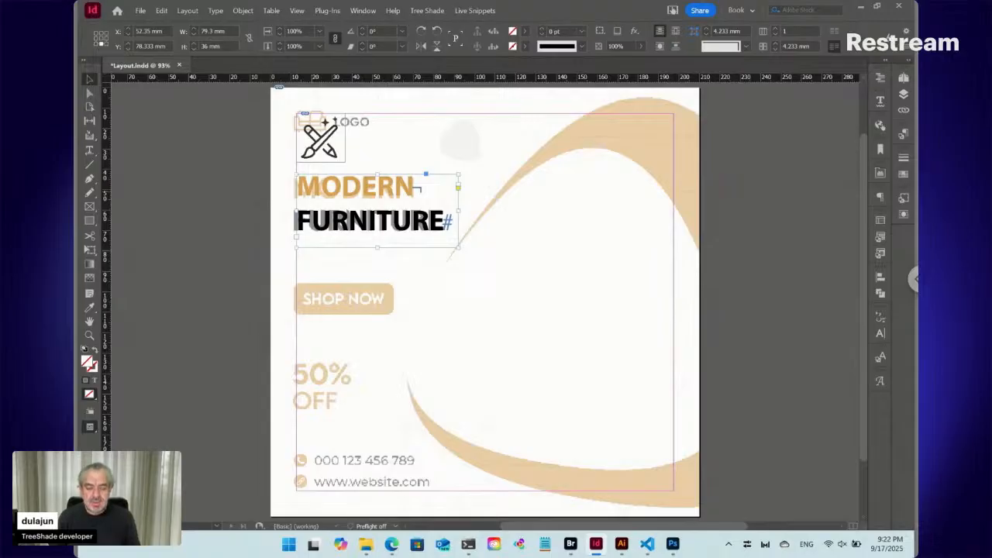
# - Extend the heading text frame down to the page's lower margin, about 155 mm tall
pyautogui.click(88, 151)
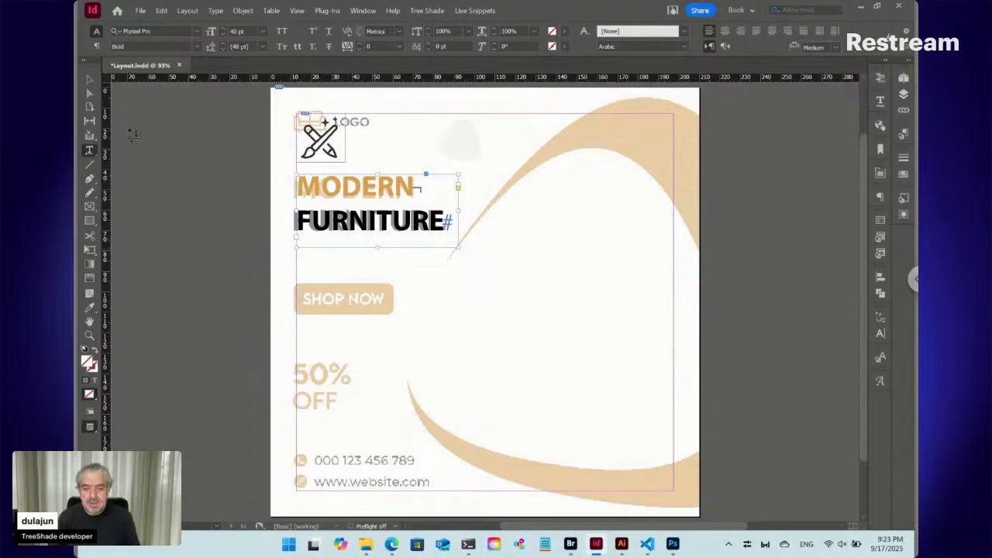
pyautogui.click(90, 79)
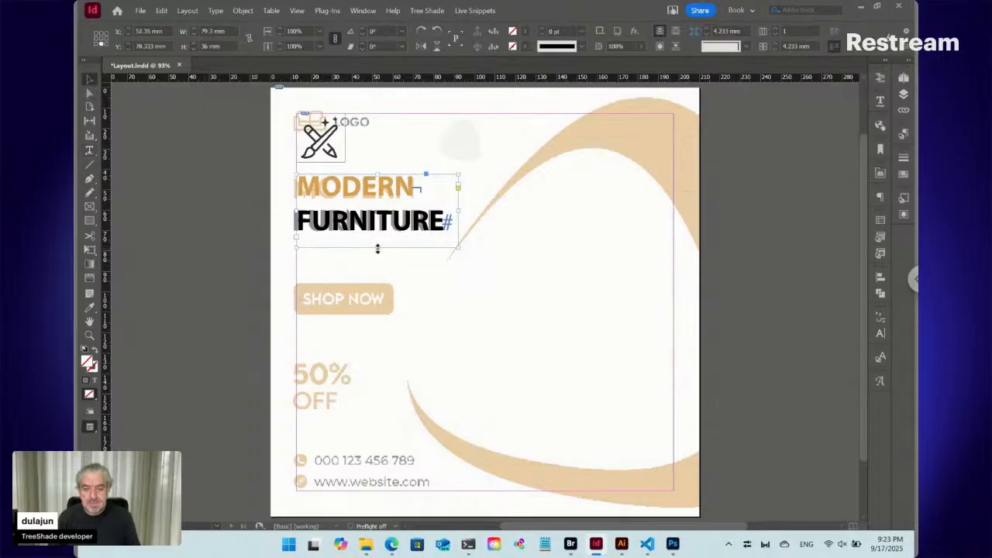
pyautogui.moveTo(378, 249); pyautogui.dragTo(381, 489)
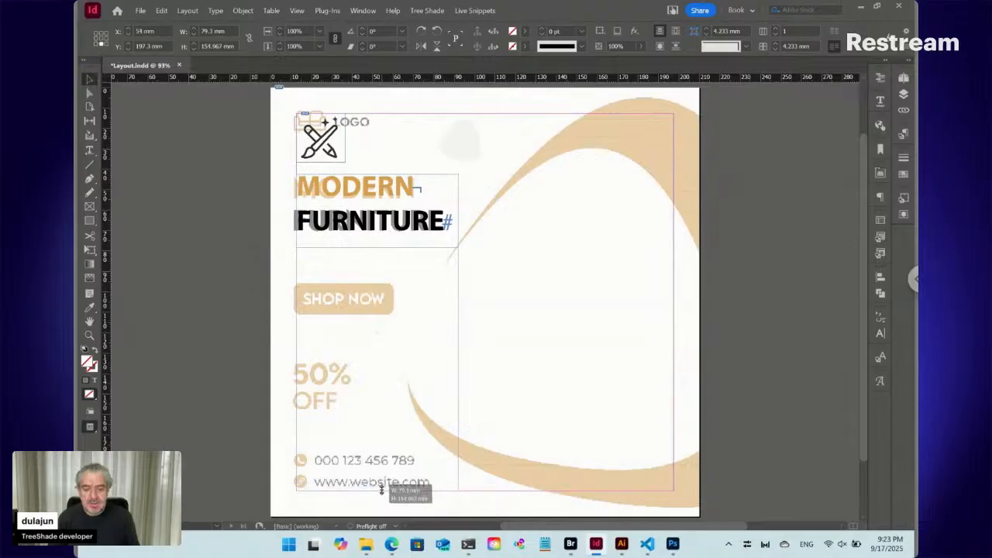
pyautogui.moveTo(382, 489); pyautogui.dragTo(381, 488)
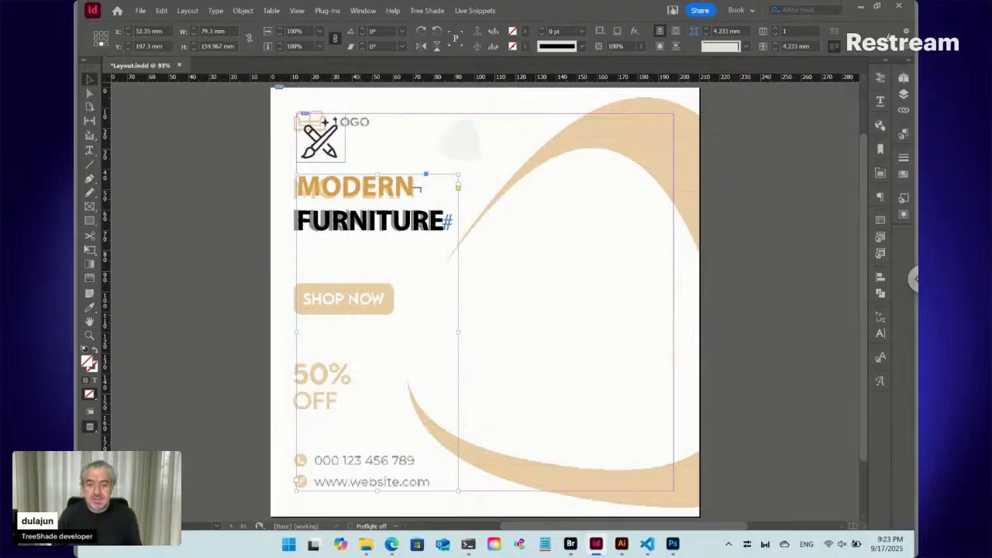
# - Add SHOP NOW as a new paragraph after FURNITURE in the heading frame
pyautogui.press('t')
pyautogui.click(350, 301)
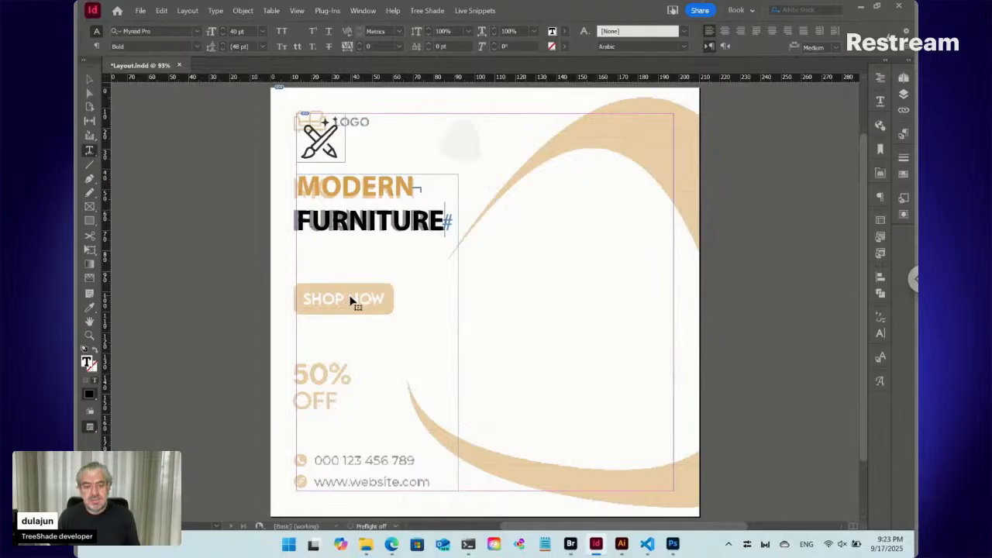
pyautogui.press('Return')
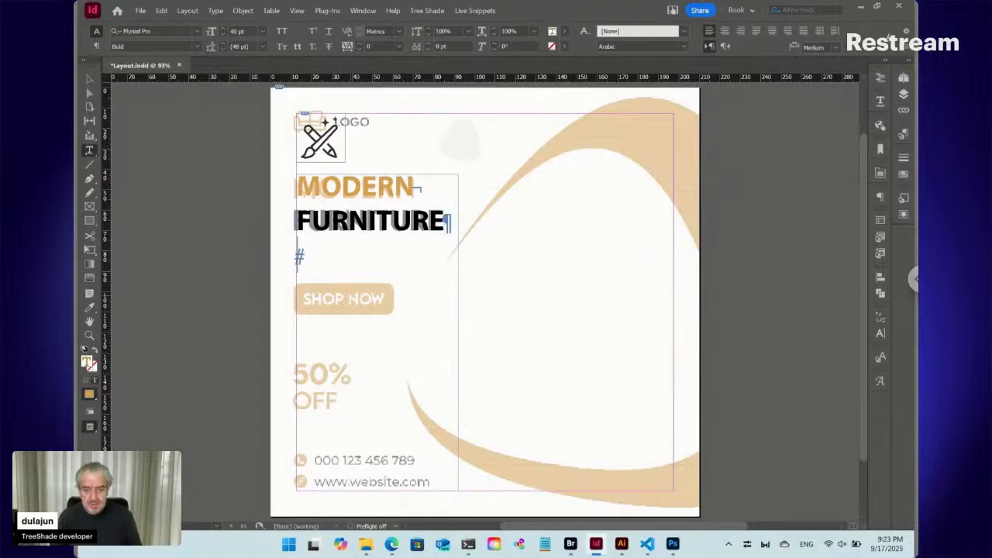
pyautogui.write('SHOP')
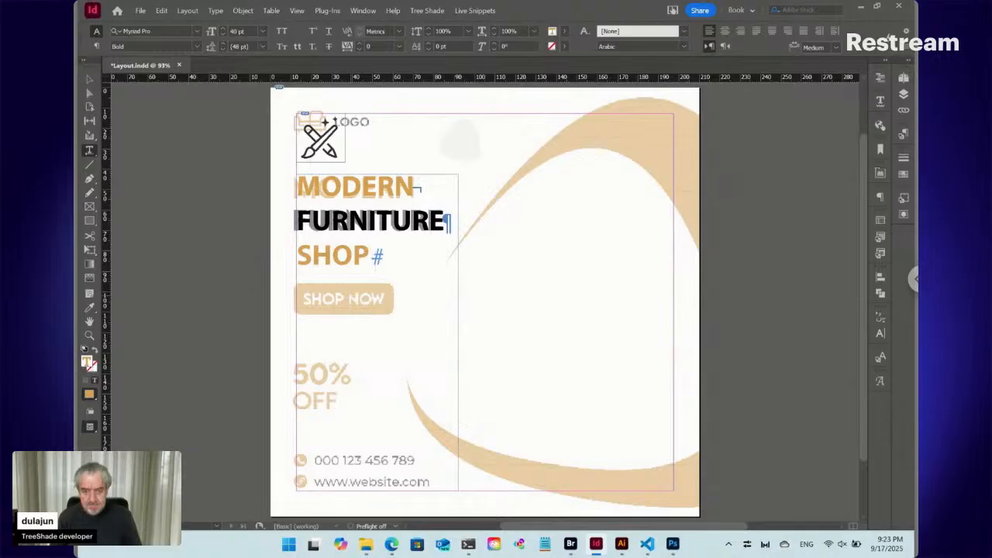
pyautogui.write(' NOW')
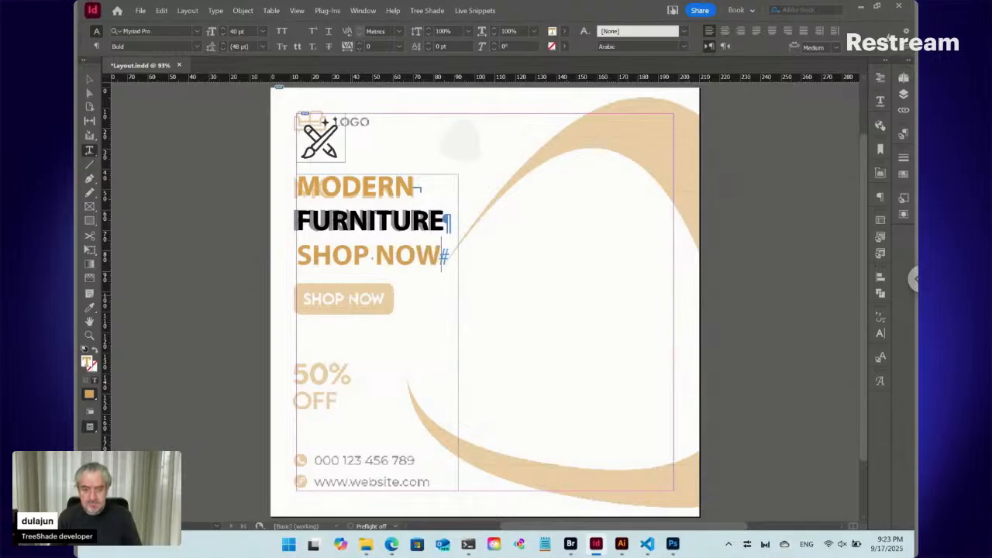
# - Reduce the SHOP NOW paragraph's font size to 26 pt
pyautogui.doubleClick(355, 256)
pyautogui.tripleClick(355, 255)
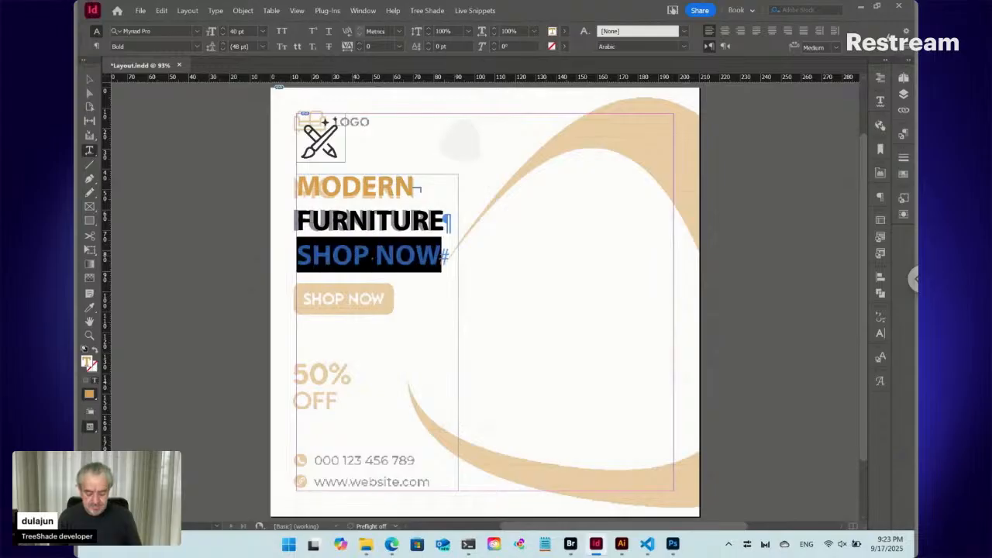
pyautogui.hotkey('ctrl', 'shift', ',')
pyautogui.hotkey('ctrl', 'shift', ',')
pyautogui.hotkey('ctrl', 'shift', ',')
pyautogui.hotkey('ctrl', 'shift', ',')
pyautogui.hotkey('ctrl', 'shift', ',')
pyautogui.hotkey('ctrl', 'shift', ',')
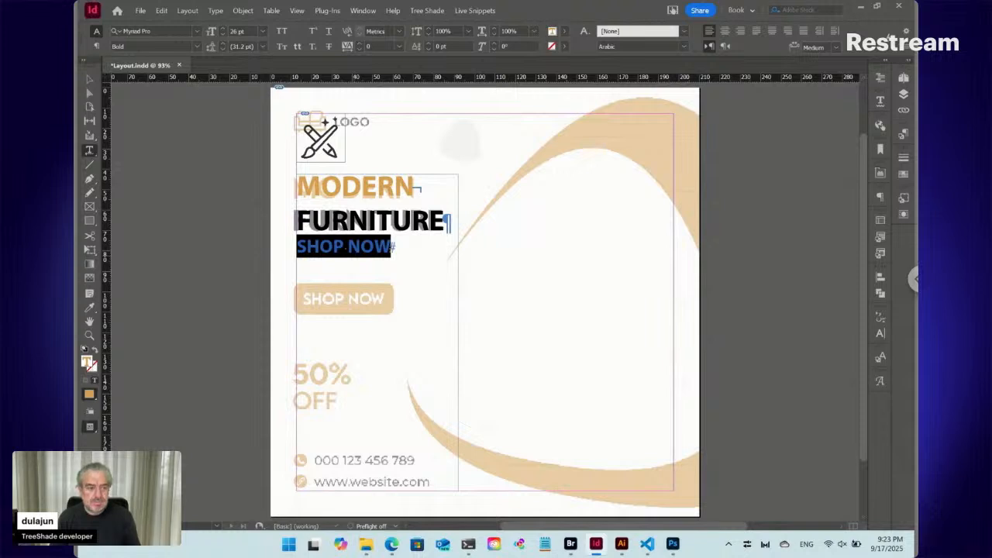
# - Set the SHOP NOW paragraph's space before to 26 mm so it sits over the guide's button
pyautogui.click(347, 246)
pyautogui.click(881, 197)
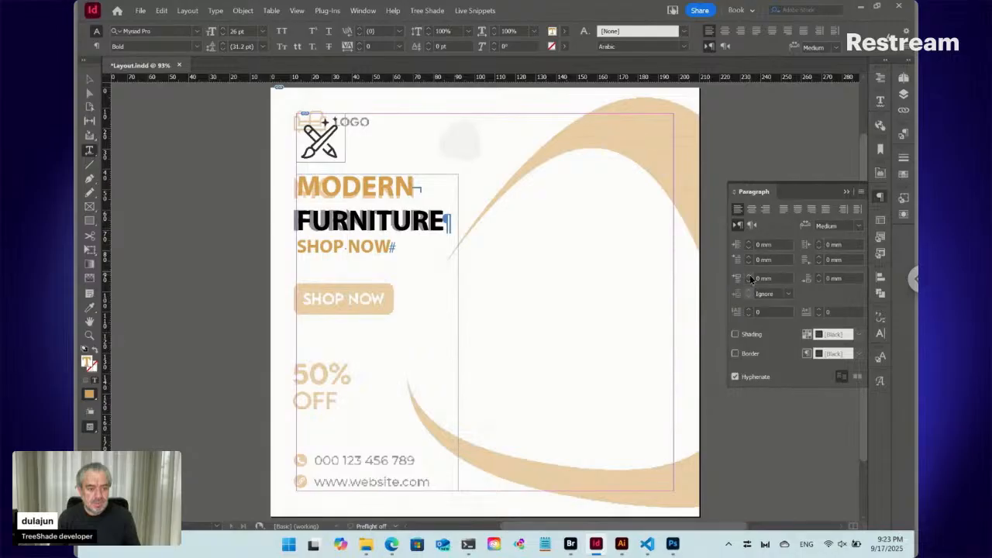
pyautogui.keyDown('shift'); pyautogui.click(749, 275); pyautogui.keyUp('shift')
pyautogui.click(748, 276)
pyautogui.click(749, 276)
pyautogui.click(749, 276)
pyautogui.click(749, 276)
pyautogui.click(749, 276)
pyautogui.click(749, 276)
pyautogui.click(748, 276)
pyautogui.click(749, 276)
pyautogui.click(749, 276)
pyautogui.click(749, 276)
pyautogui.click(749, 276)
pyautogui.click(748, 276)
pyautogui.click(749, 276)
pyautogui.click(749, 276)
pyautogui.click(749, 276)
pyautogui.click(749, 276)
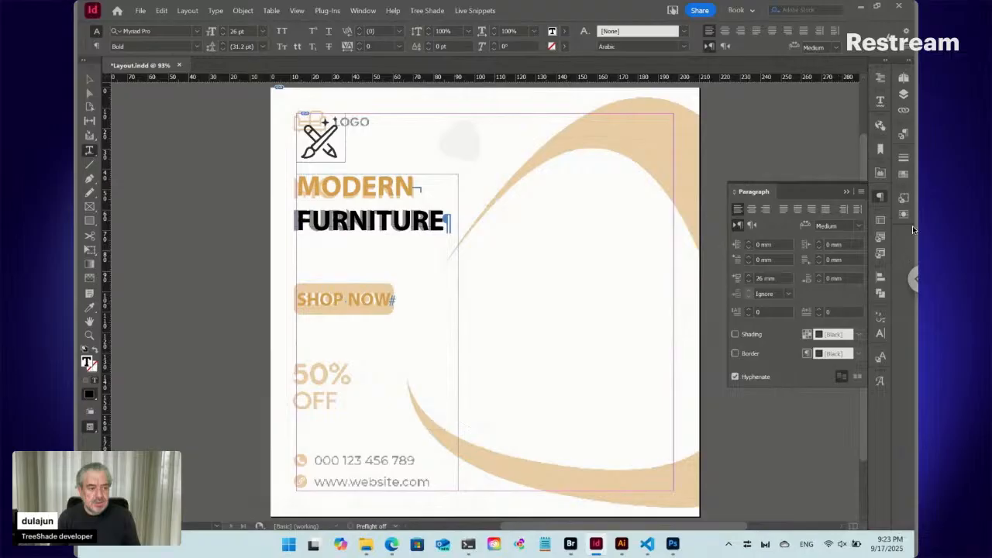
# - Open the additional paragraph formatting options for the SHOP NOW paragraph
pyautogui.click(861, 192)
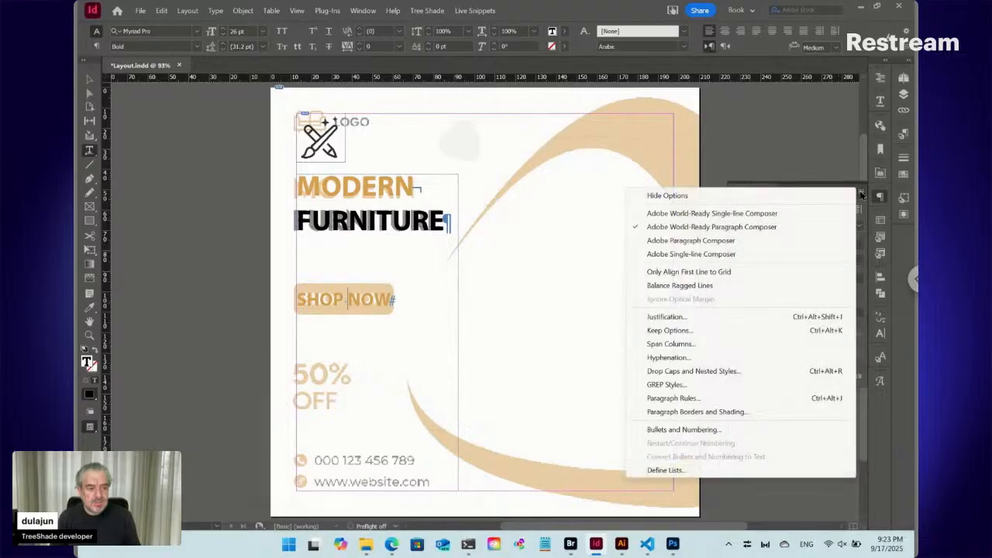
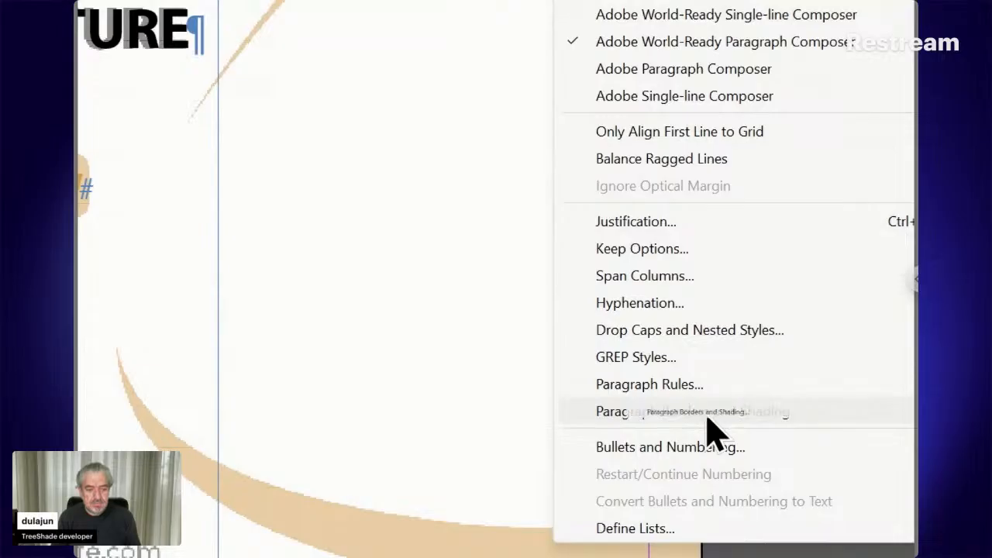
# - Turn on paragraph shading for the SHOP NOW paragraph and colour it with the R=218 G=162 B=83 swatch
pyautogui.click(707, 417)
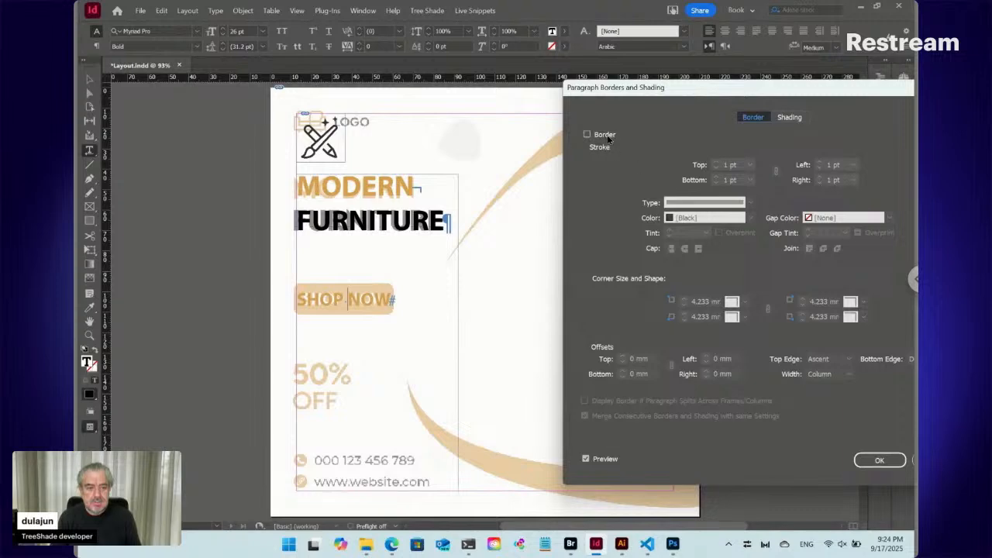
pyautogui.click(791, 121)
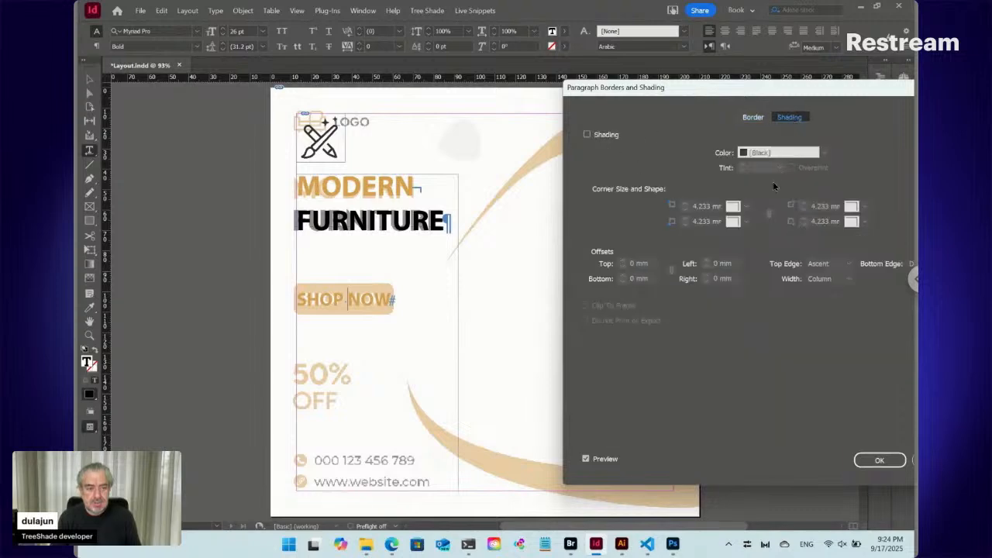
pyautogui.click(608, 135)
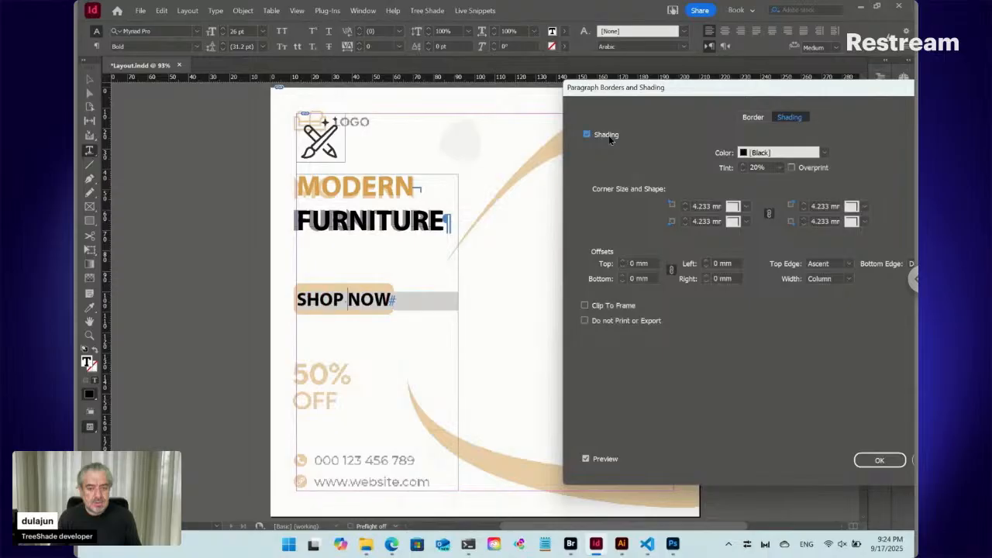
pyautogui.click(824, 153)
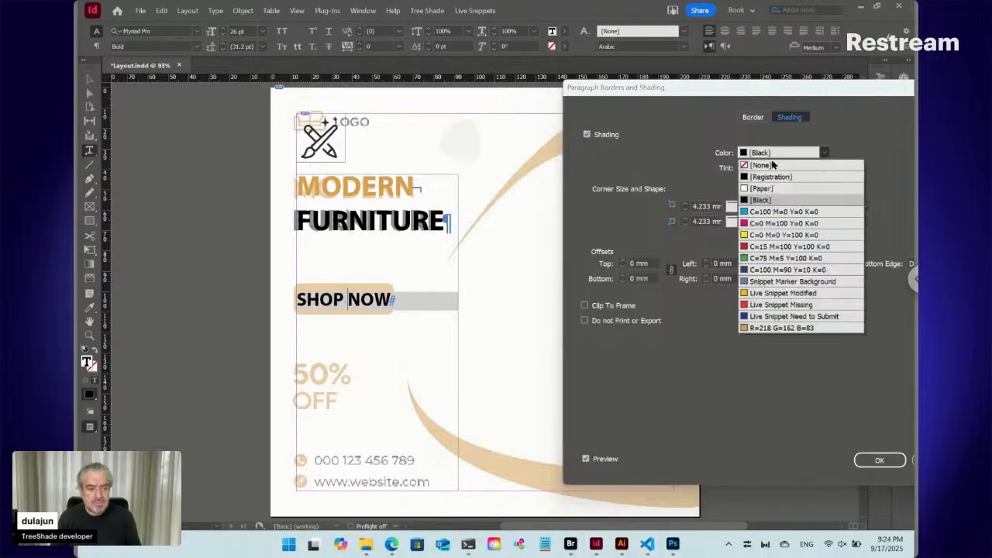
pyautogui.click(776, 328)
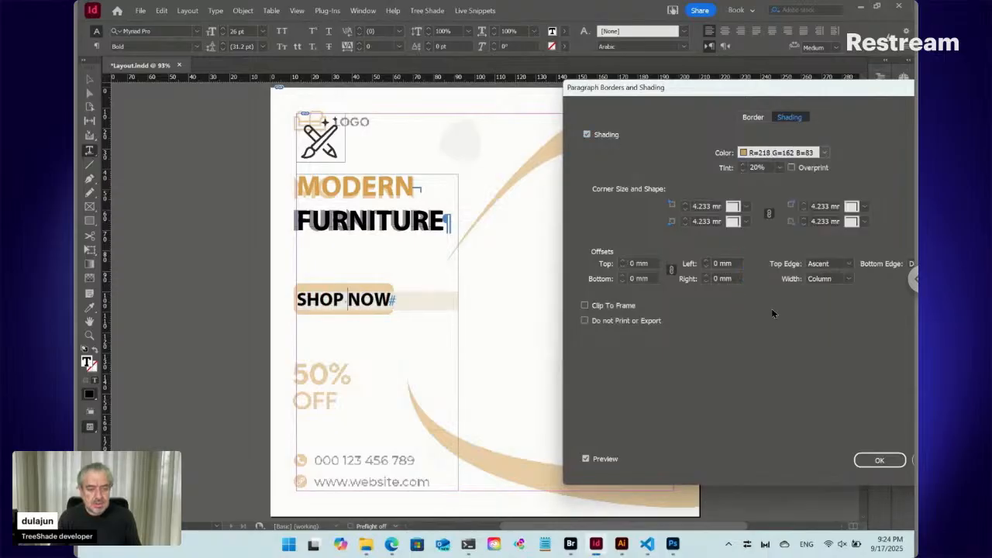
# - Give the SHOP NOW shading rounded 3 mm corners and offsets of 3 mm on all sides
pyautogui.click(706, 207)
pyautogui.write('5')
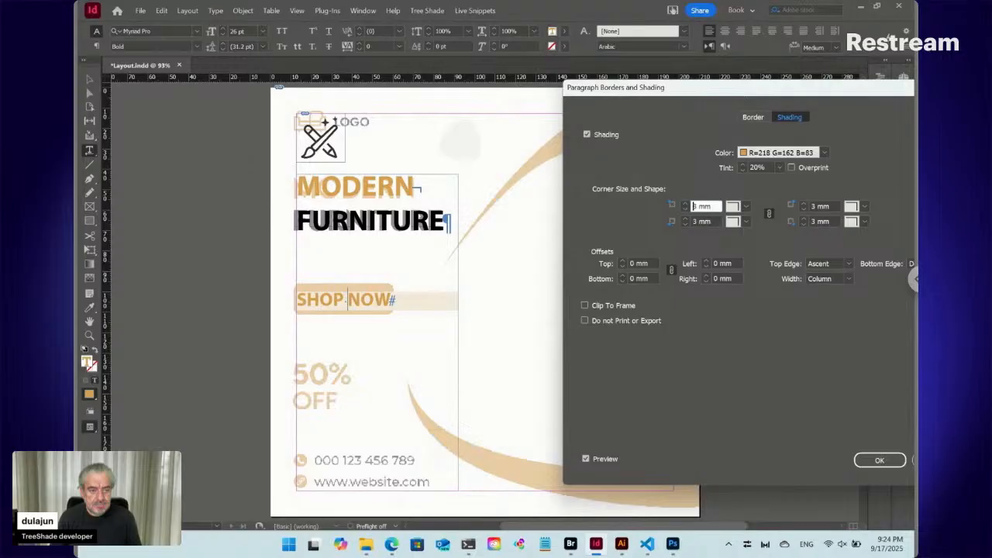
pyautogui.click(623, 260)
pyautogui.click(622, 261)
pyautogui.click(622, 261)
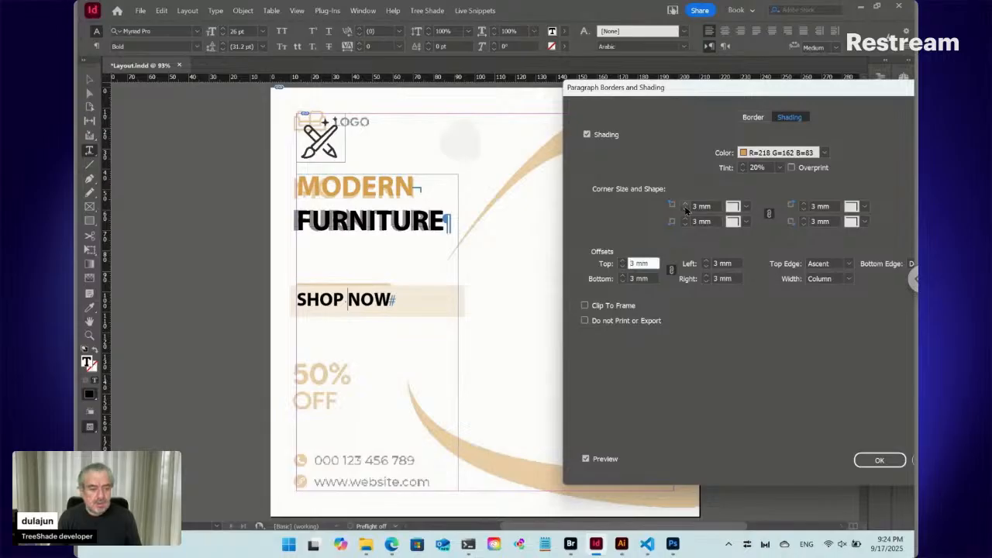
pyautogui.click(743, 208)
pyautogui.click(752, 277)
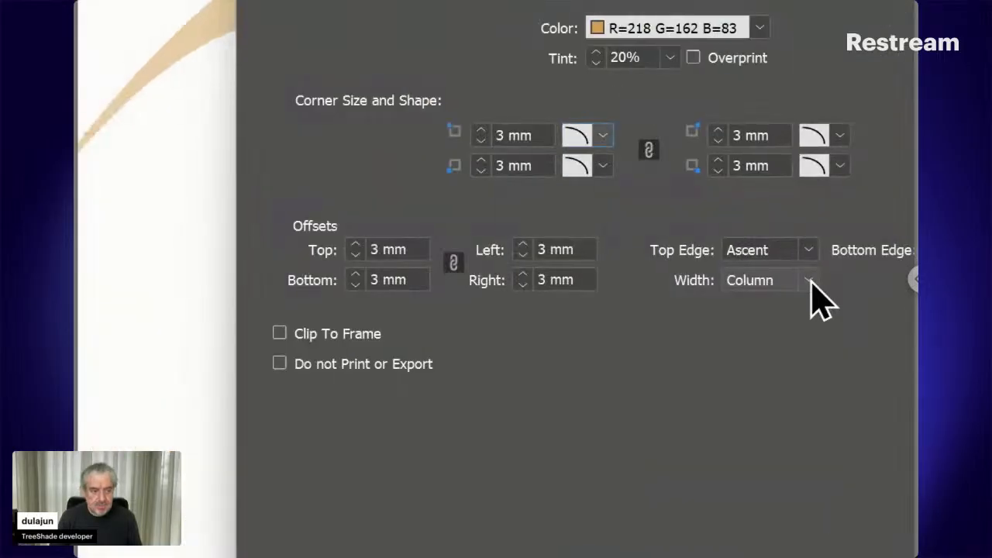
# - Set the shading width to Text and unlink its offsets, using 4 mm top, left and right and 2.5 mm bottom
pyautogui.click(850, 279)
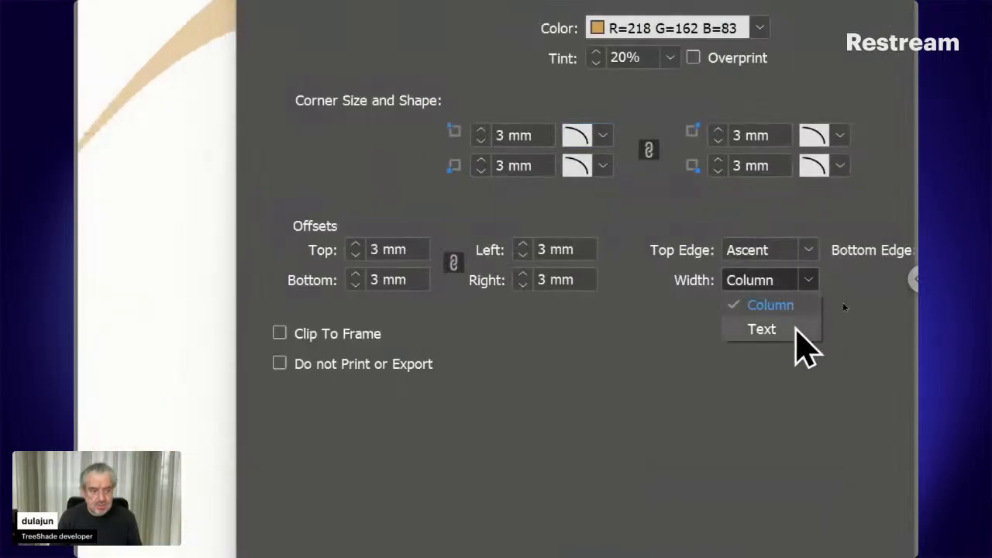
pyautogui.click(796, 328)
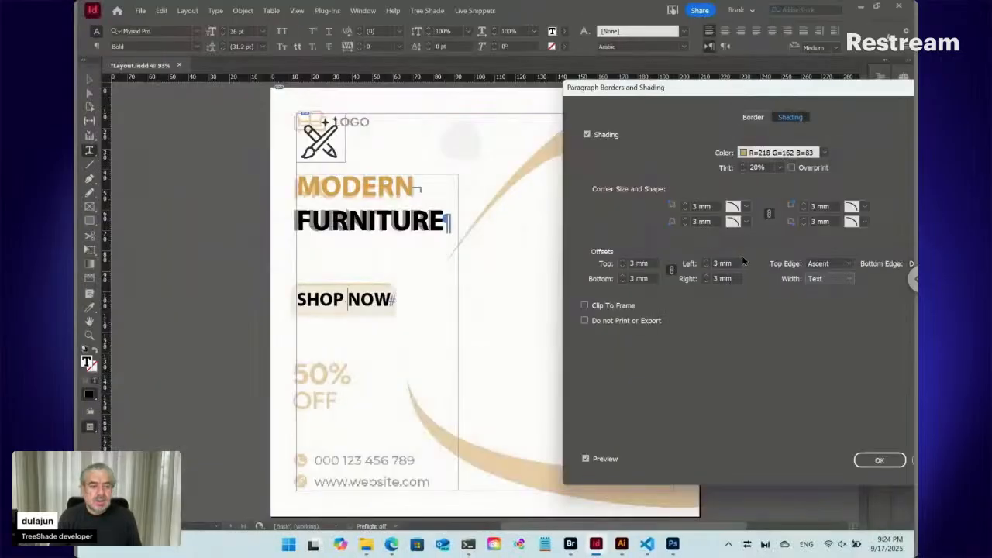
pyautogui.click(672, 269)
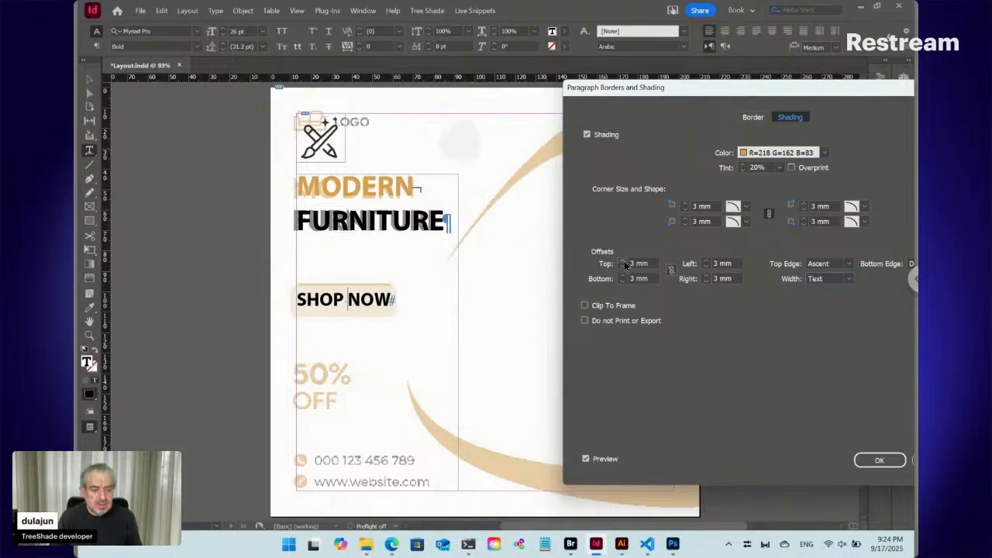
pyautogui.click(624, 262)
pyautogui.click(621, 281)
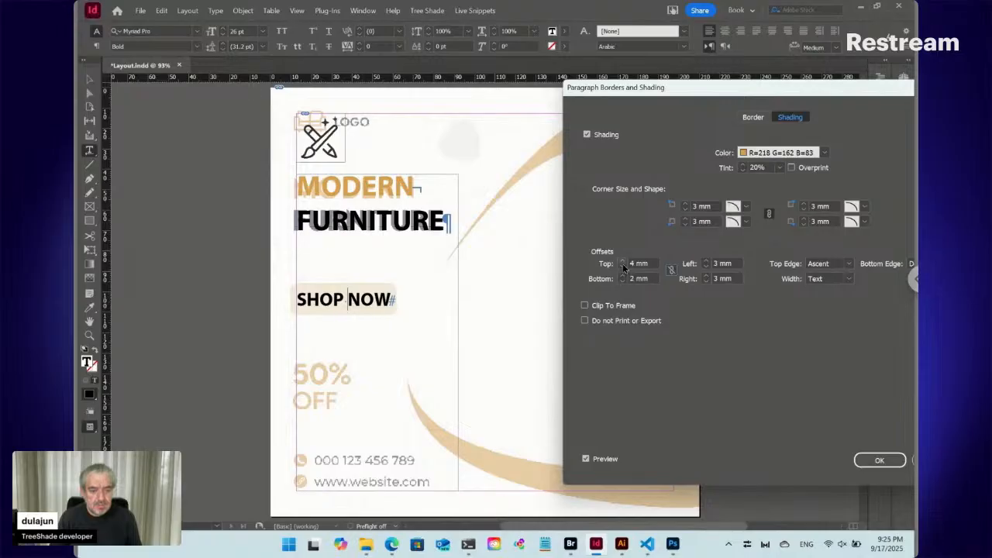
pyautogui.click(609, 279)
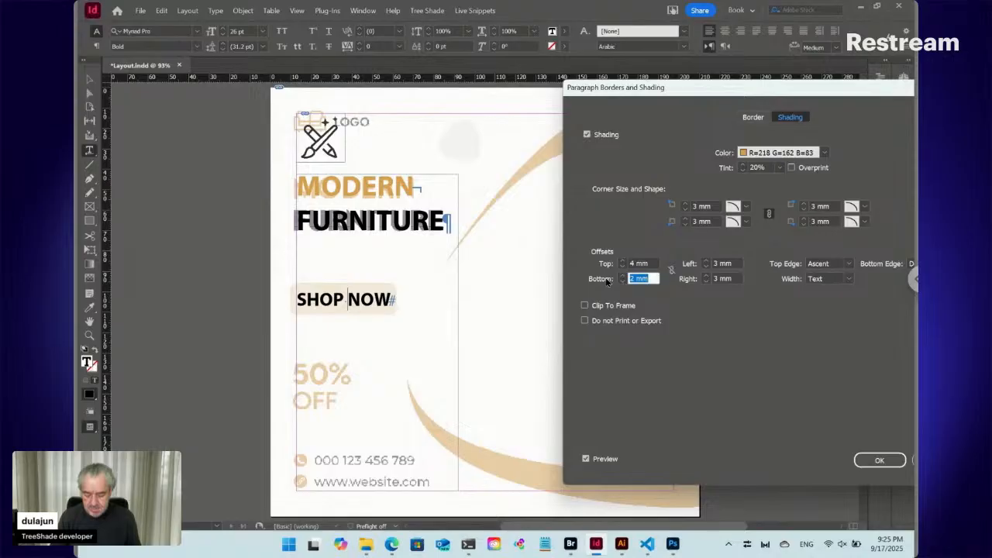
pyautogui.write('2.5')
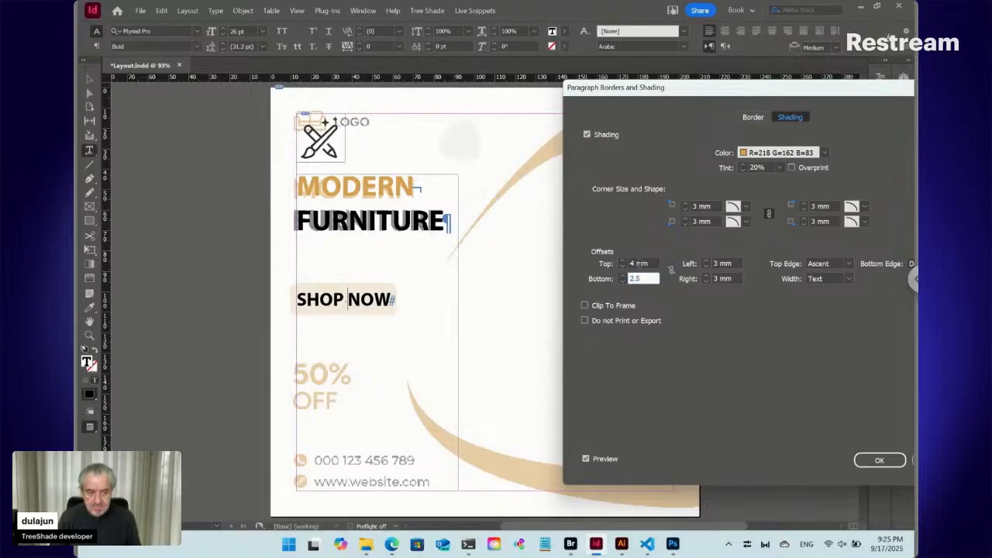
pyautogui.click(640, 264)
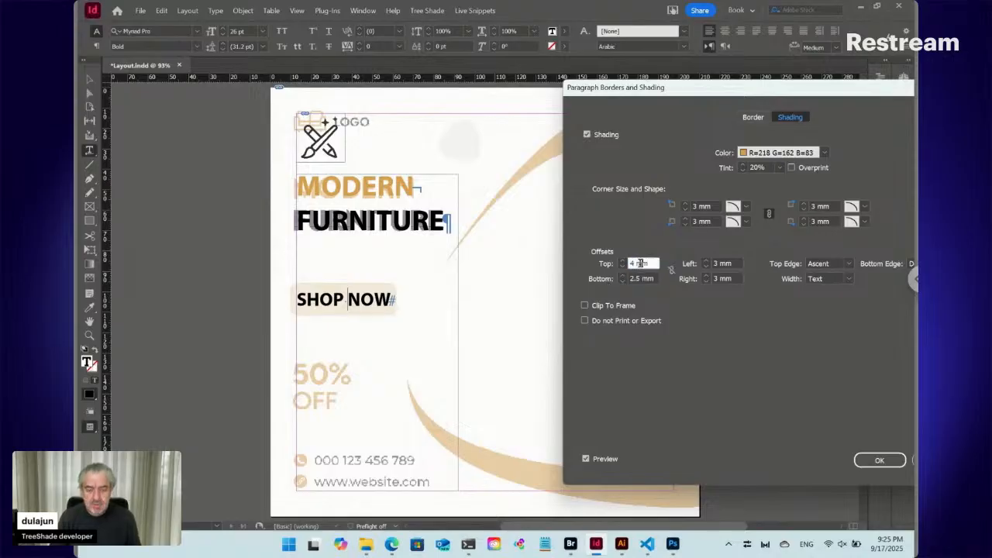
pyautogui.click(706, 261)
pyautogui.click(706, 276)
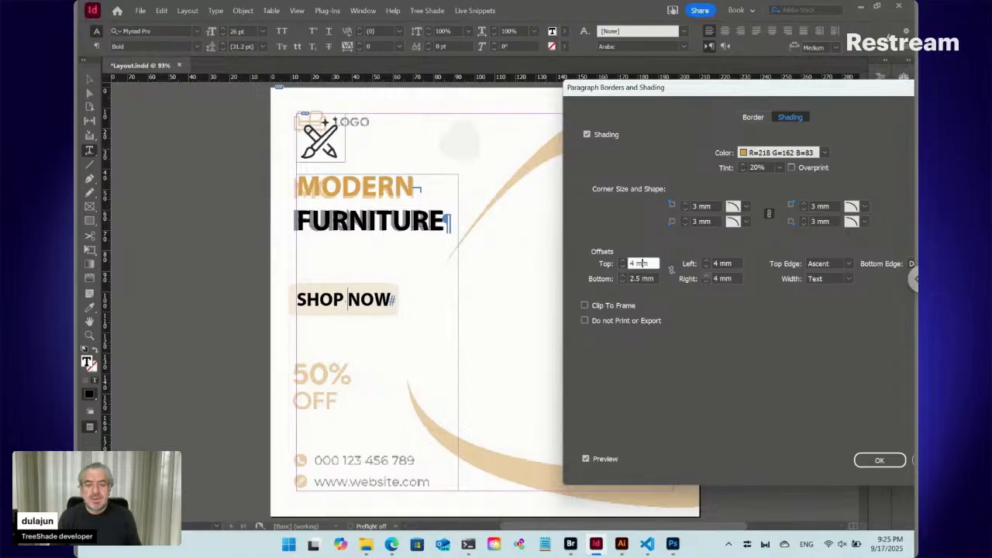
# - Raise the SHOP NOW shading tint to 100% and apply the paragraph shading settings
pyautogui.click(743, 165)
pyautogui.click(742, 165)
pyautogui.click(742, 165)
pyautogui.click(742, 164)
pyautogui.click(742, 164)
pyautogui.click(742, 165)
pyautogui.click(743, 164)
pyautogui.click(743, 164)
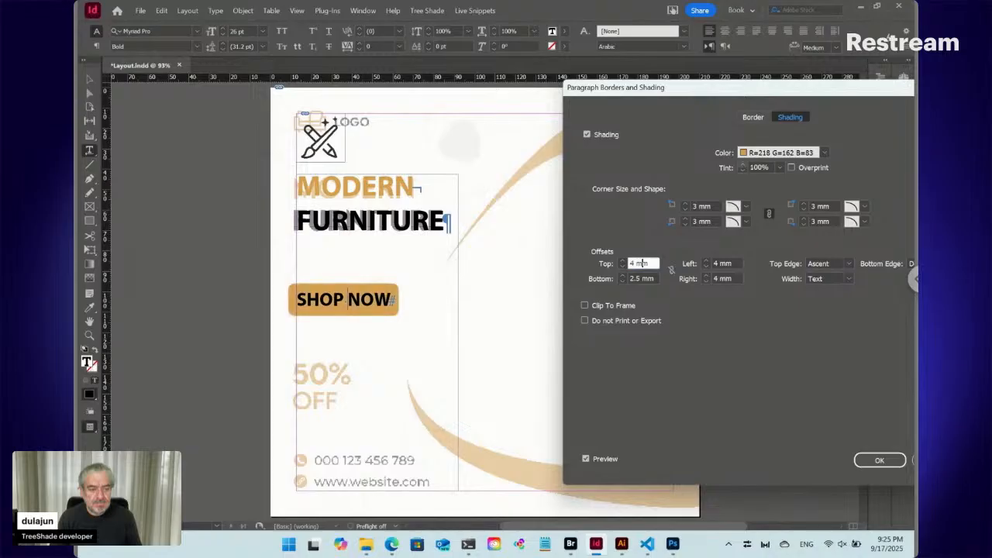
pyautogui.click(870, 462)
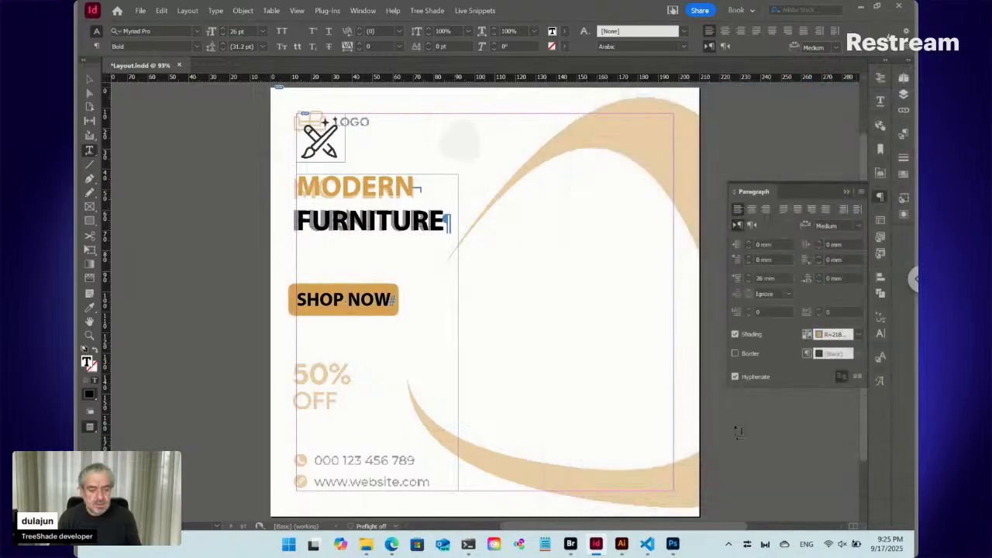
# - Fill the SHOP NOW text with the [Paper] swatch
pyautogui.tripleClick(334, 300)
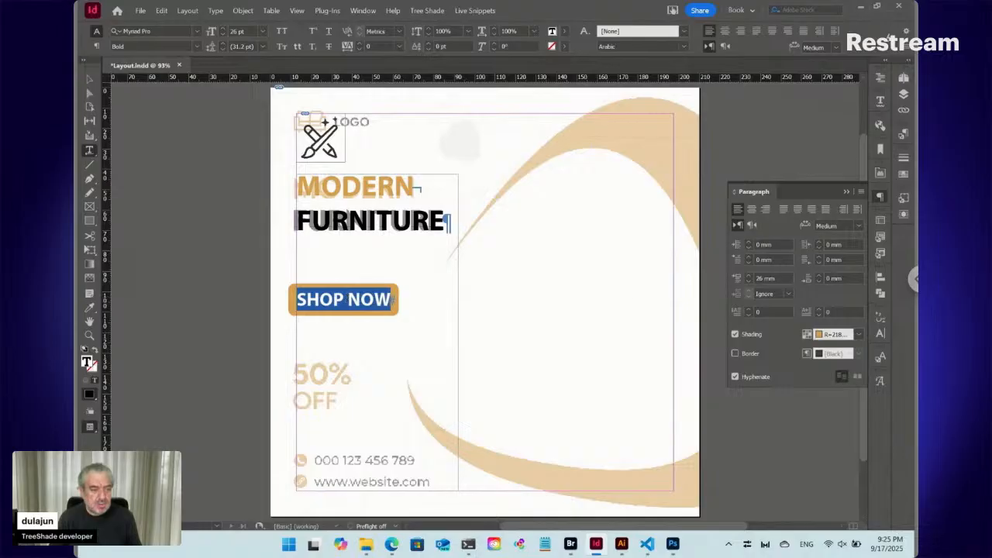
pyautogui.click(902, 174)
pyautogui.scroll(1, 739, 192)
pyautogui.click(739, 189)
pyautogui.click(347, 302)
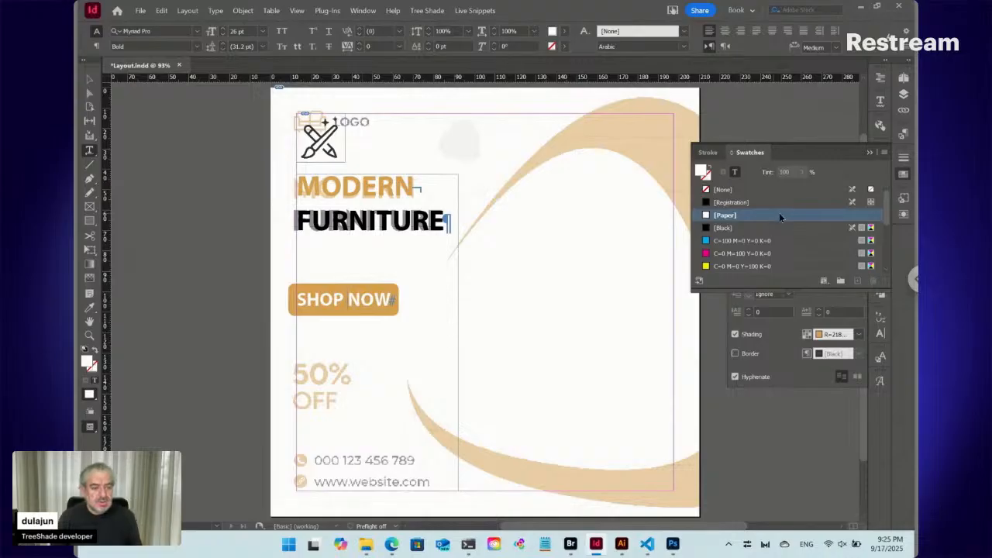
# - Create a paragraph style named SHOP NOW from the button text, based on [No Paragraph Style], and apply it to the paragraph
pyautogui.click(904, 173)
pyautogui.click(905, 134)
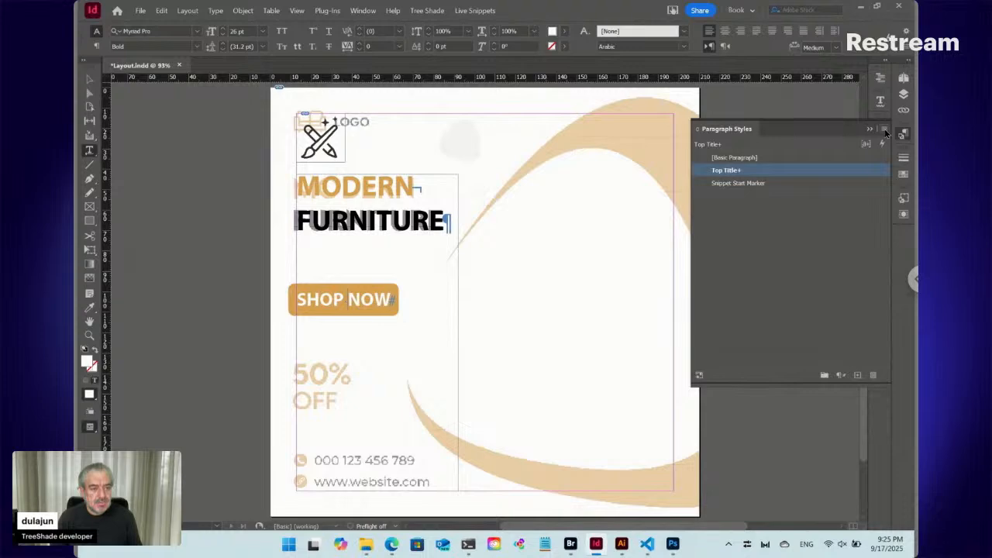
pyautogui.click(885, 130)
pyautogui.click(714, 135)
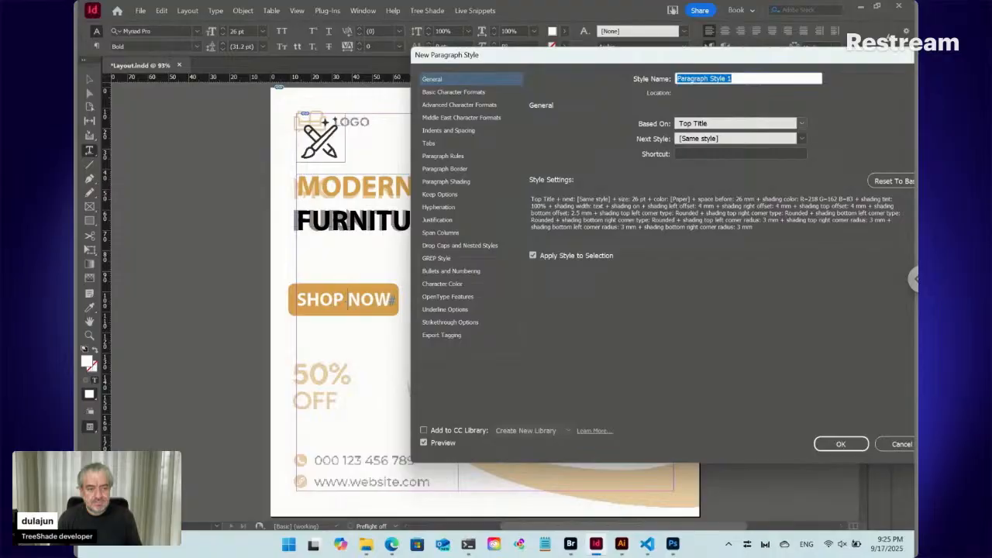
pyautogui.click(716, 127)
pyautogui.click(716, 137)
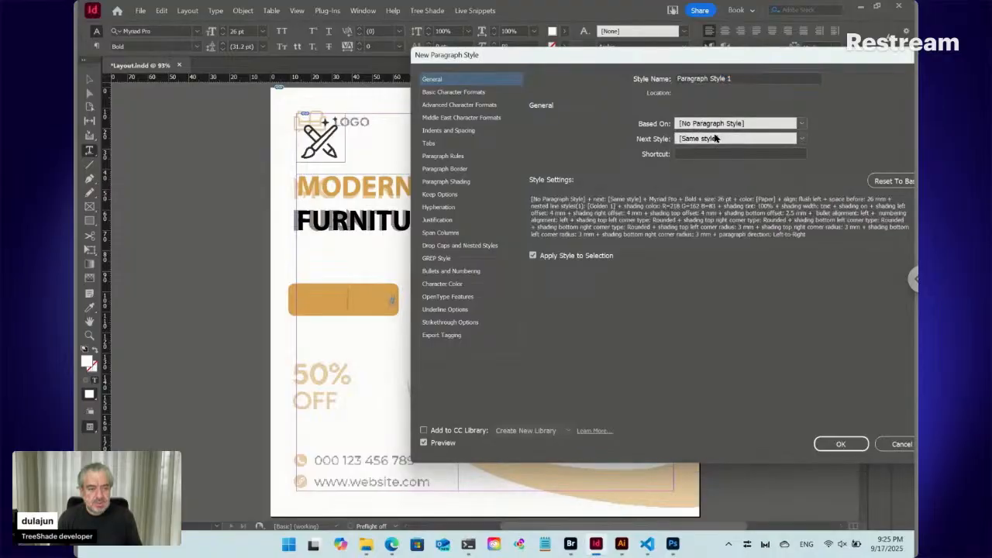
pyautogui.click(713, 78)
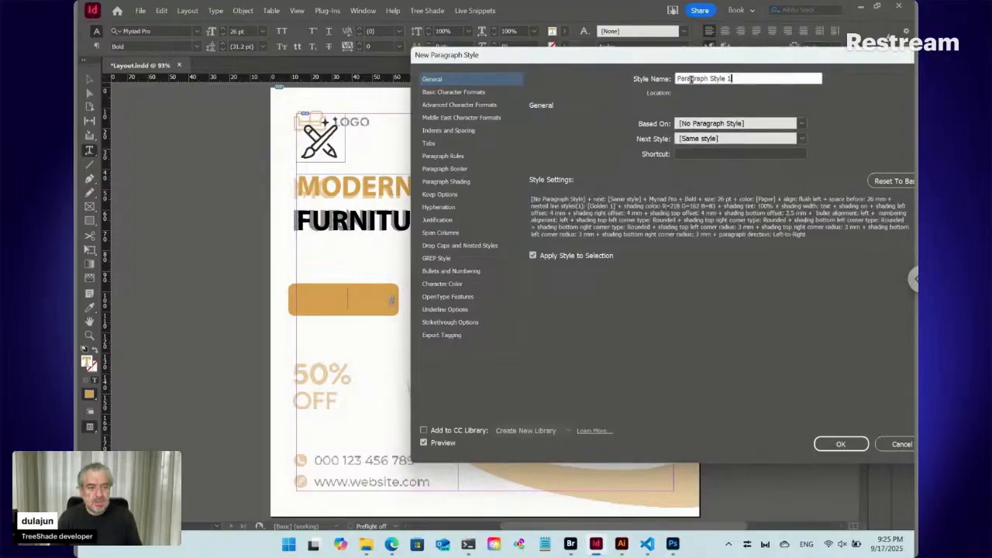
pyautogui.moveTo(732, 78); pyautogui.dragTo(613, 75)
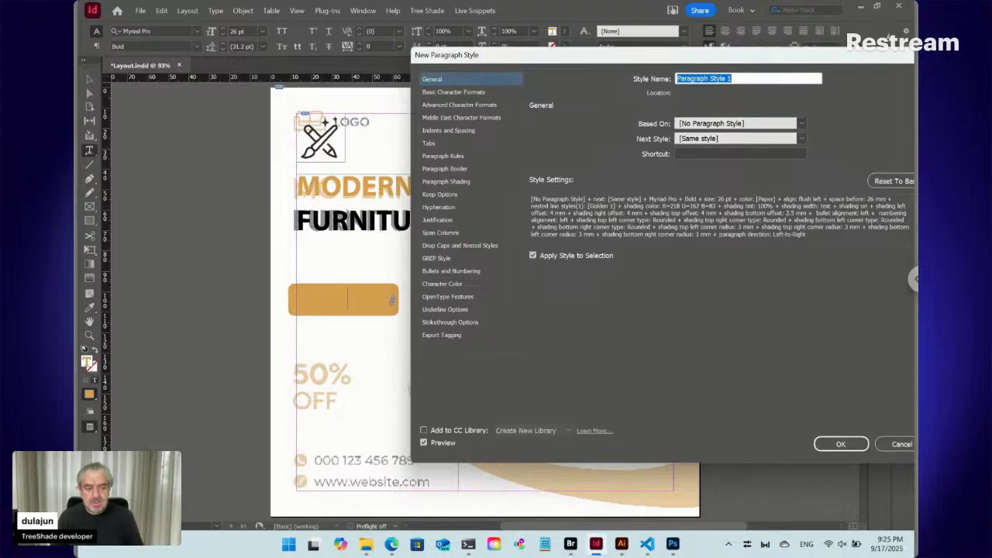
pyautogui.write('SH')
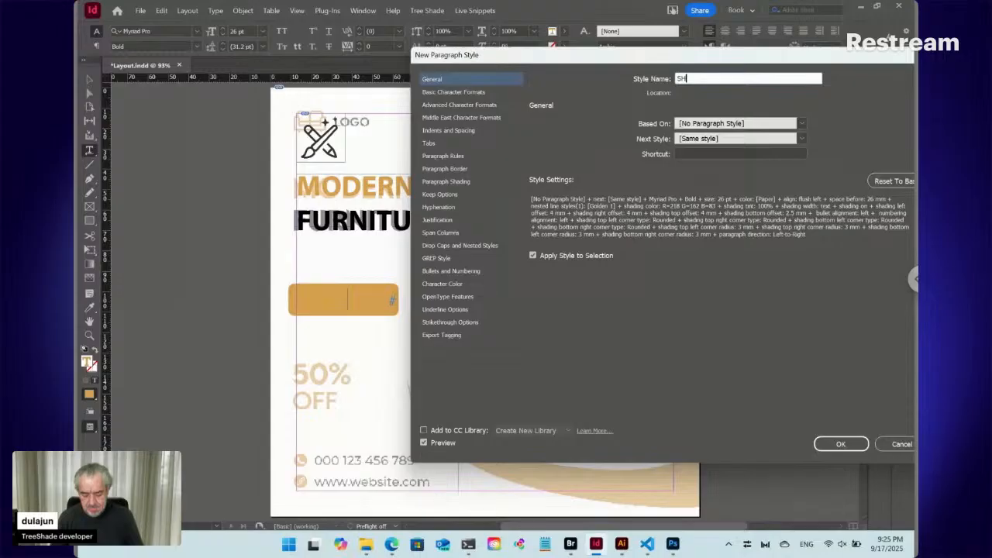
pyautogui.write('OP')
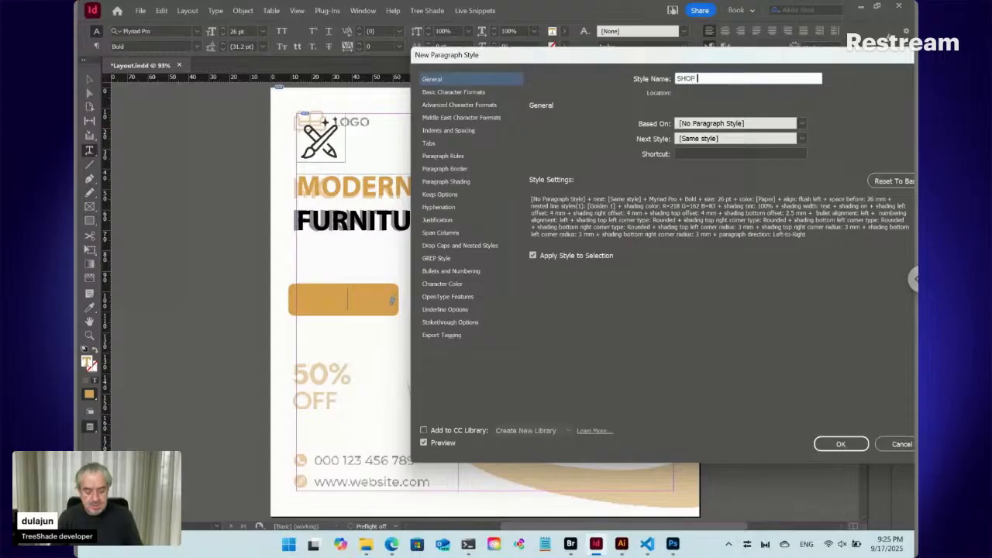
pyautogui.write(' NOW')
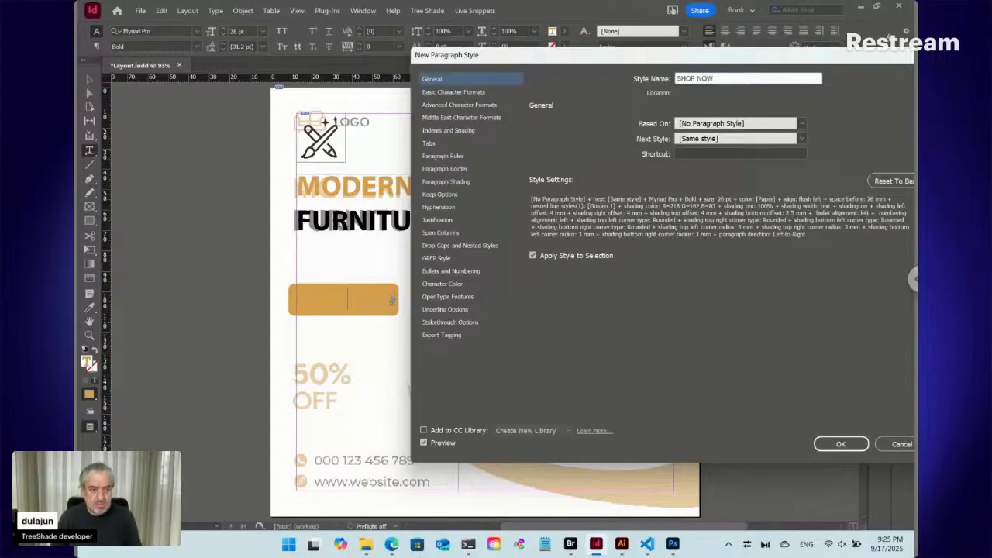
pyautogui.click(840, 444)
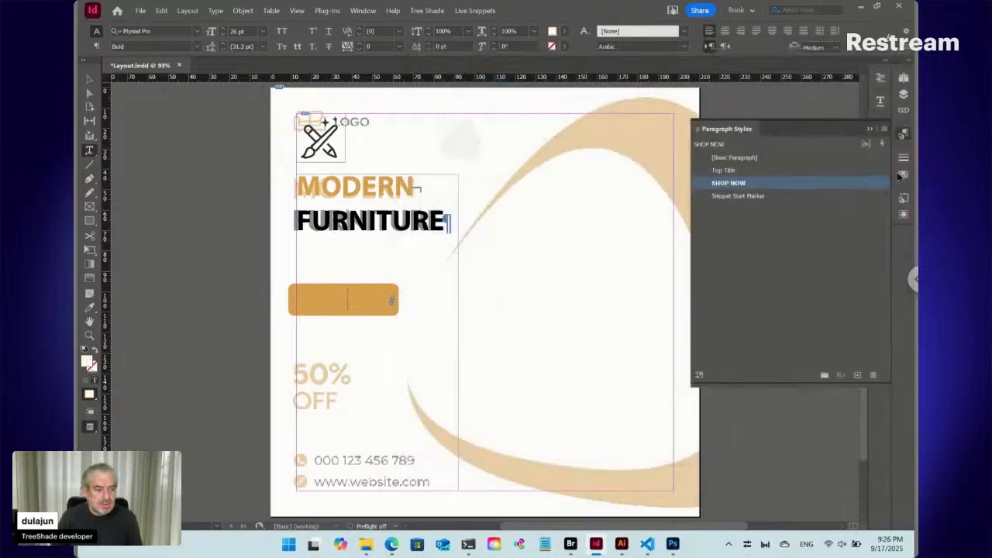
# - Check the fill swatch of the SHOP NOW text and examine the text inside the button shading
pyautogui.click(904, 174)
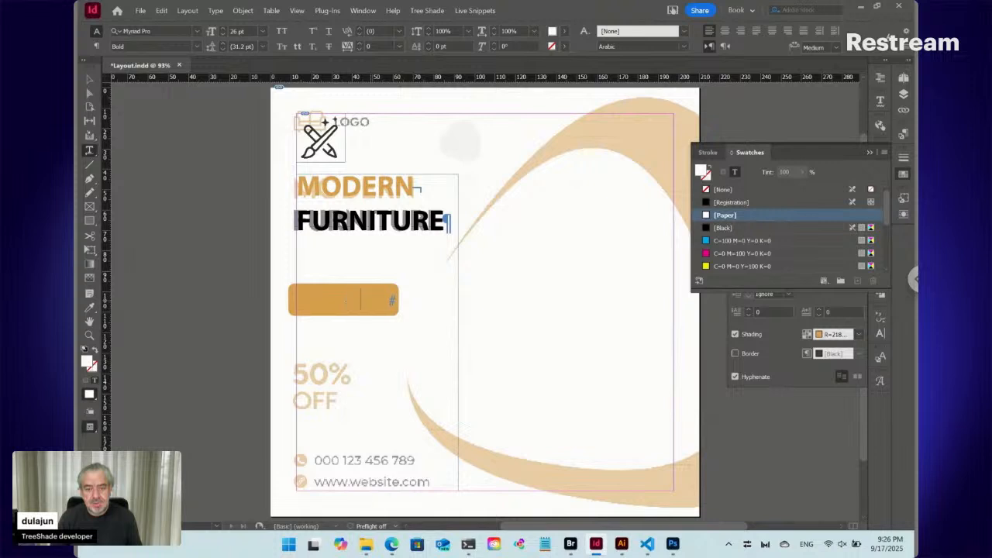
pyautogui.click(89, 79)
pyautogui.moveTo(349, 364); pyautogui.dragTo(393, 365)
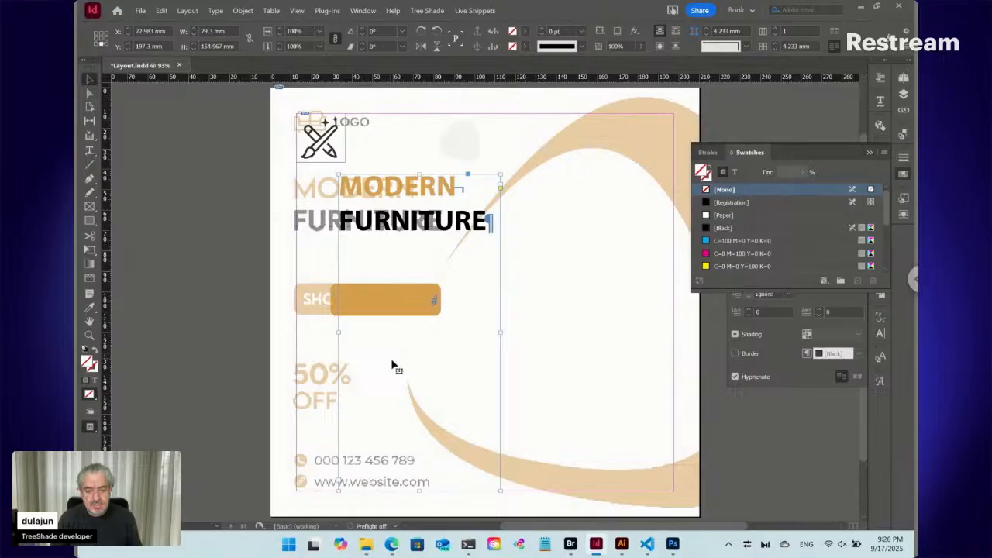
pyautogui.hotkey('ctrl', 'z')
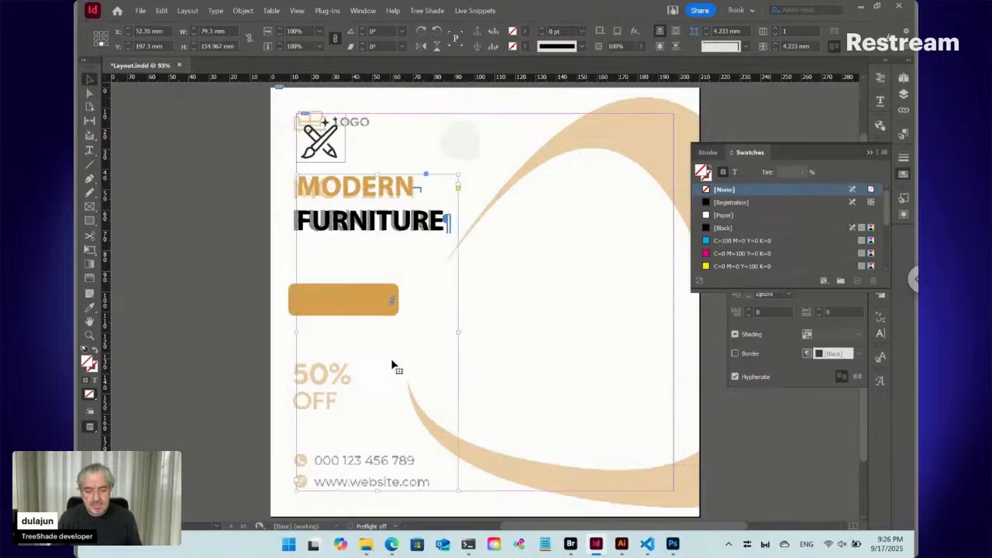
pyautogui.doubleClick(347, 304)
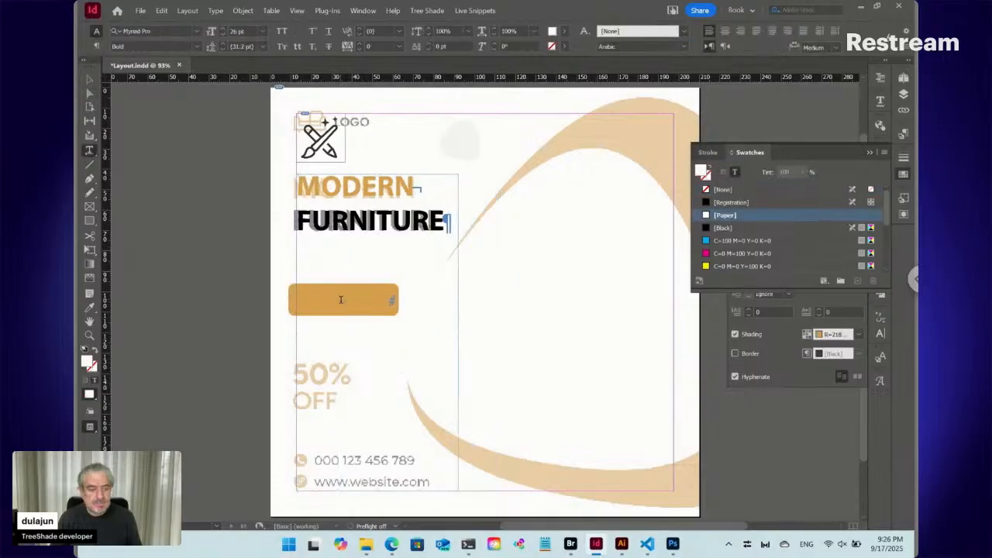
pyautogui.hotkey('ctrl', 'a')
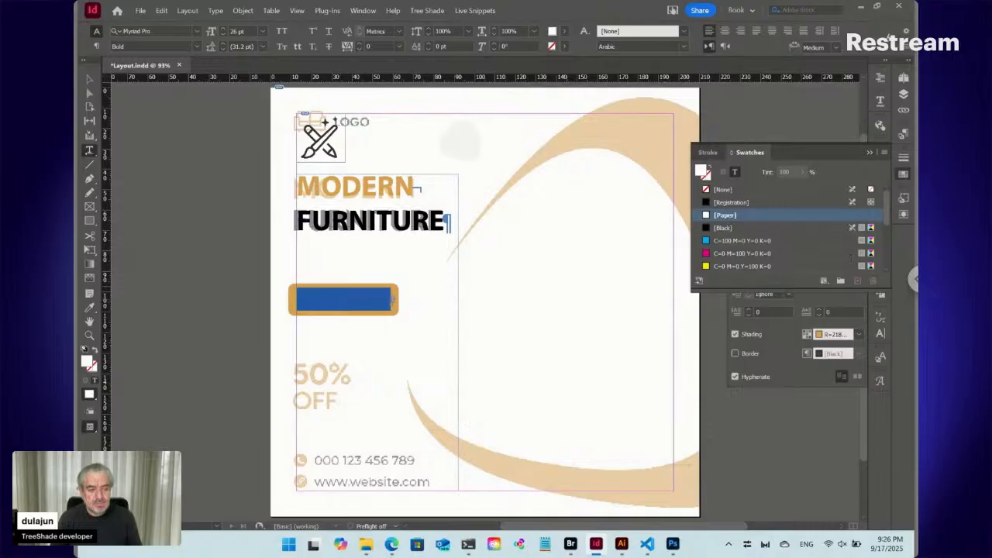
pyautogui.click(907, 176)
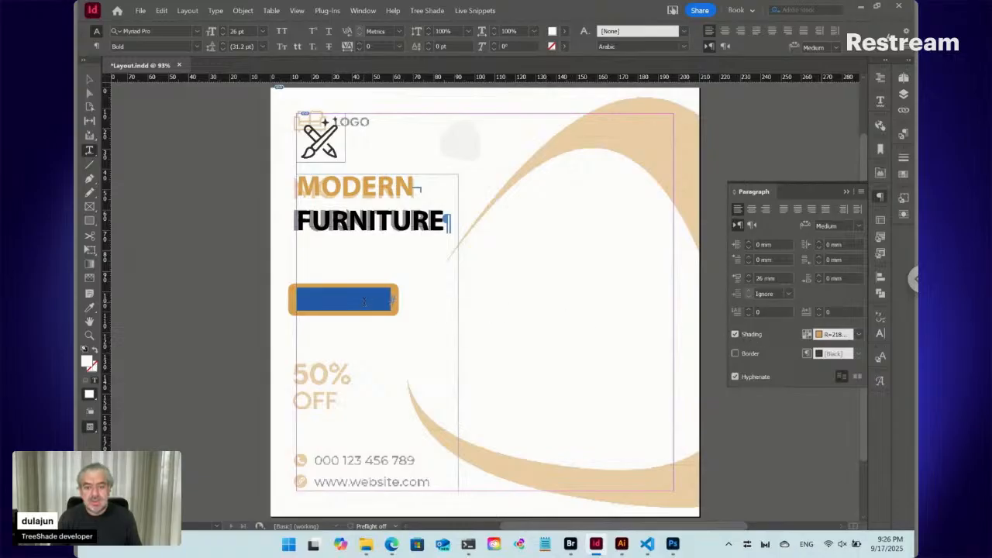
# - Fill the SHOP NOW button text with the [Black] swatch
pyautogui.click(364, 300)
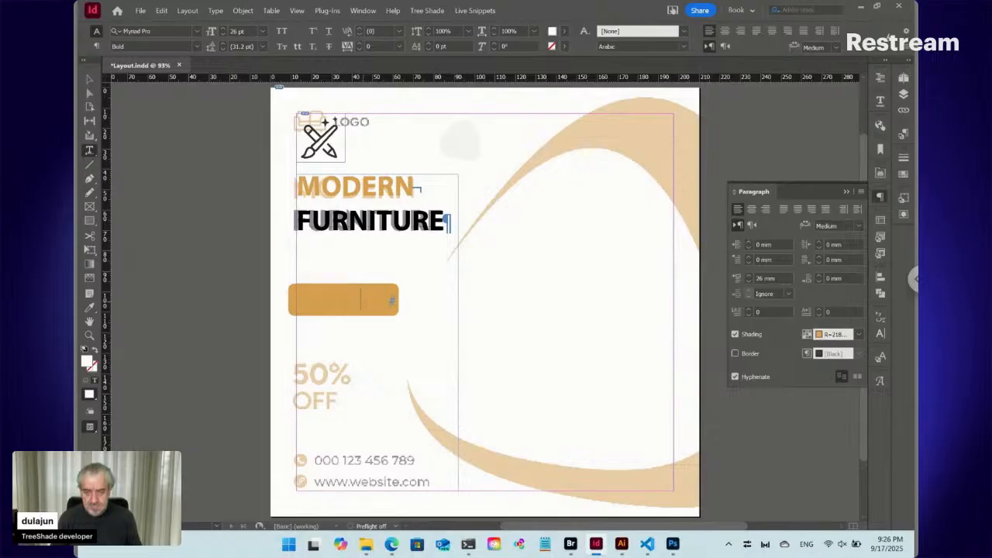
pyautogui.doubleClick(353, 300)
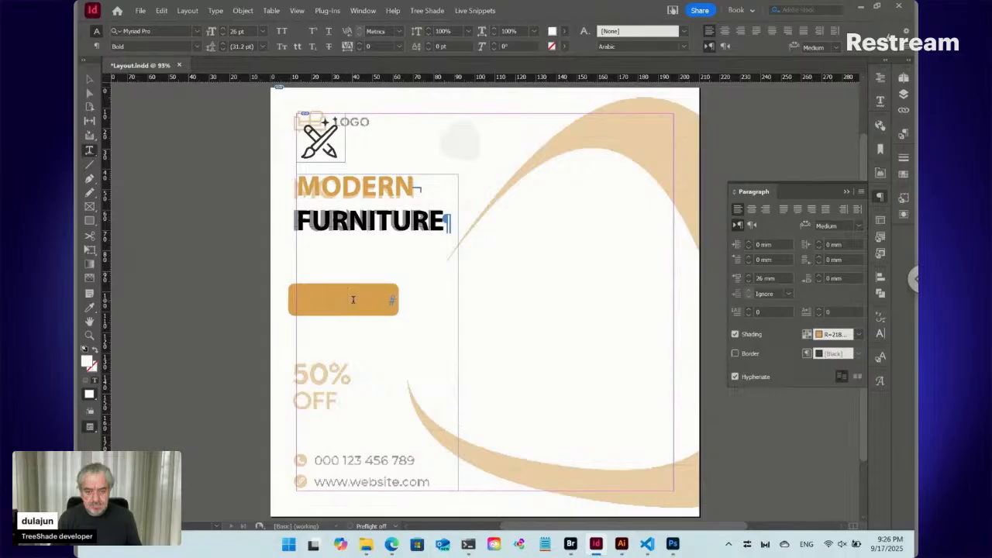
pyautogui.tripleClick(353, 300)
pyautogui.click(905, 176)
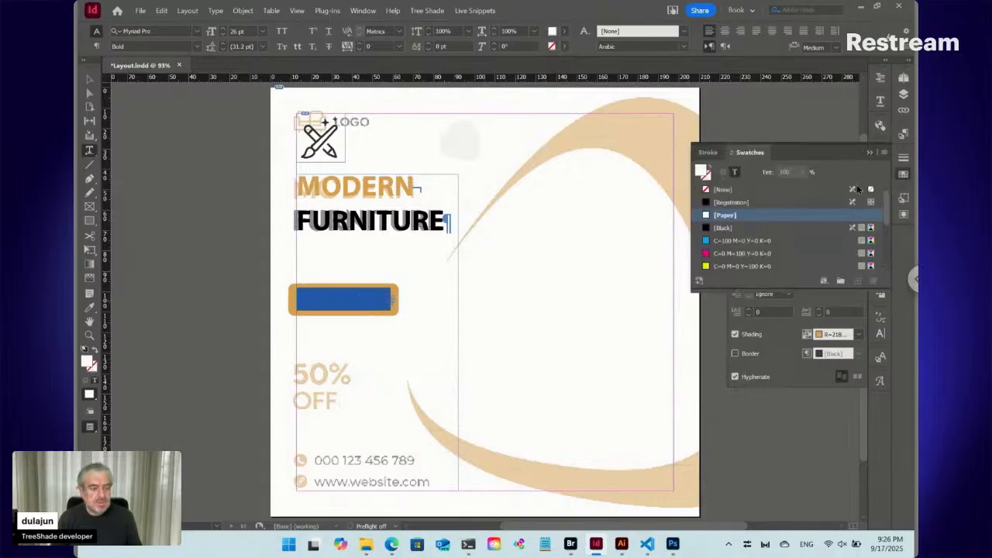
pyautogui.click(754, 228)
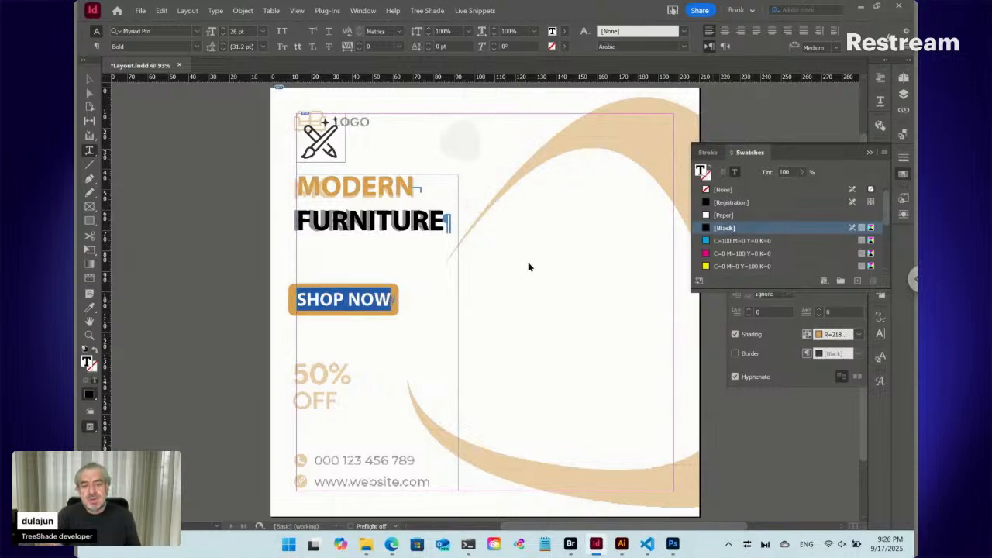
pyautogui.click(353, 300)
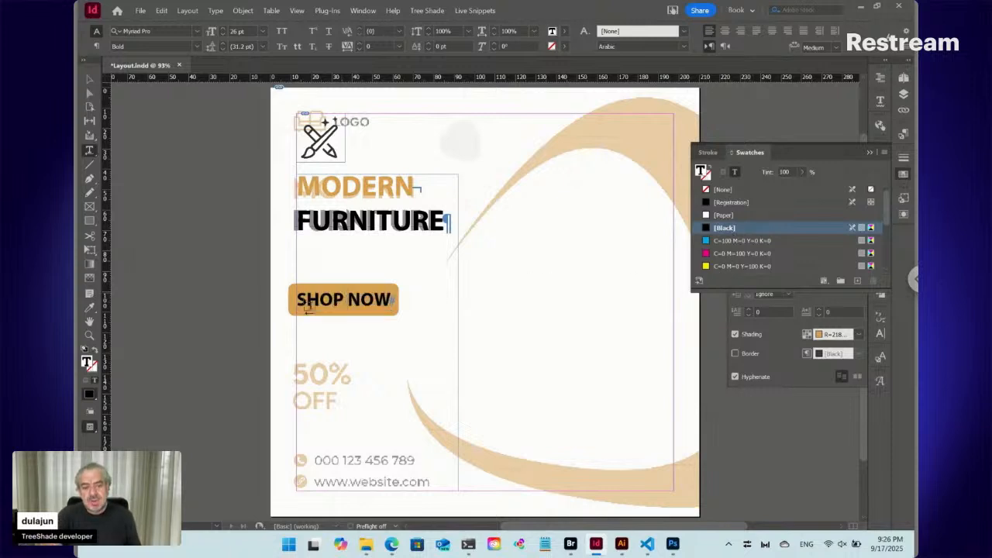
# - Try to fill the SHOP NOW text with the [Paper] swatch
pyautogui.tripleClick(353, 300)
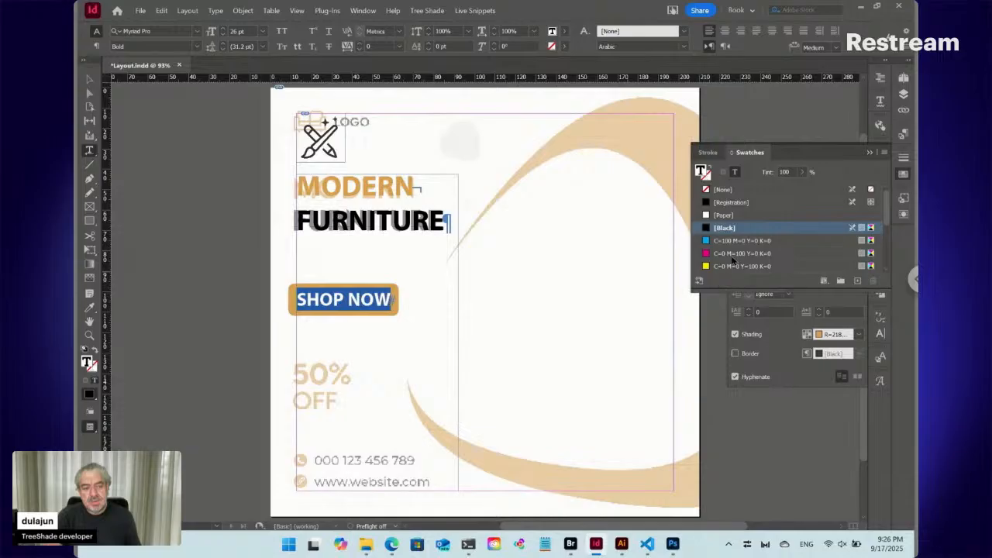
pyautogui.click(733, 219)
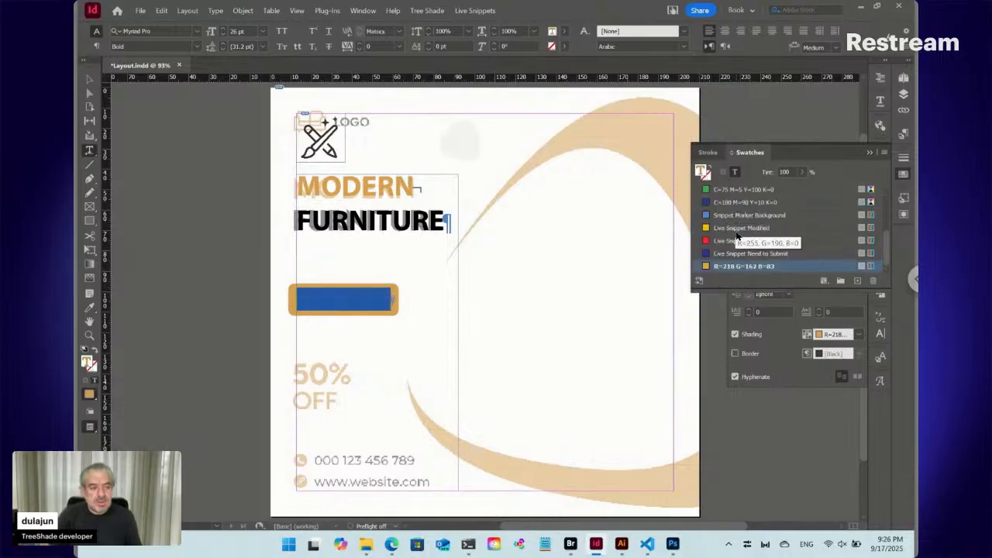
pyautogui.scroll(5, 733, 224)
pyautogui.scroll(-5, 733, 221)
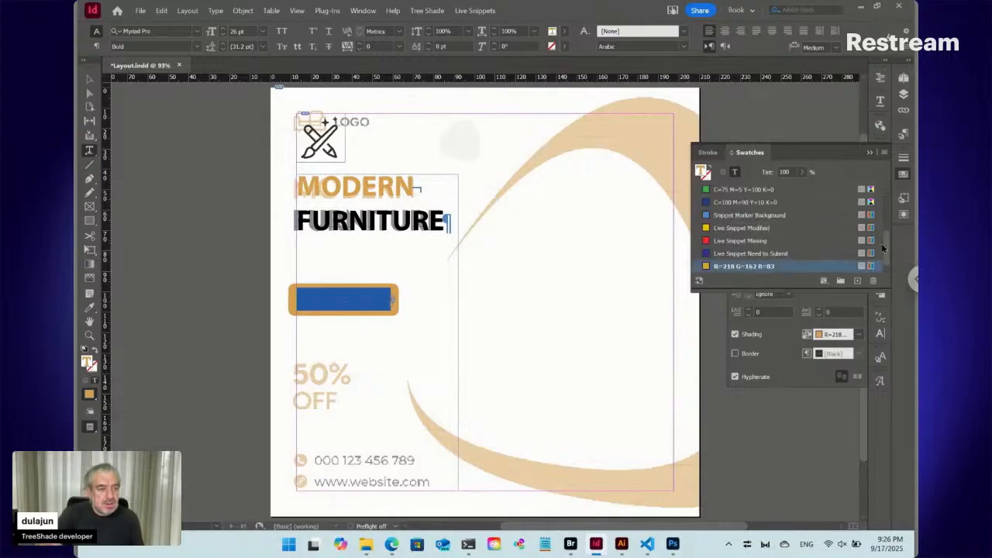
pyautogui.moveTo(886, 247); pyautogui.dragTo(883, 190)
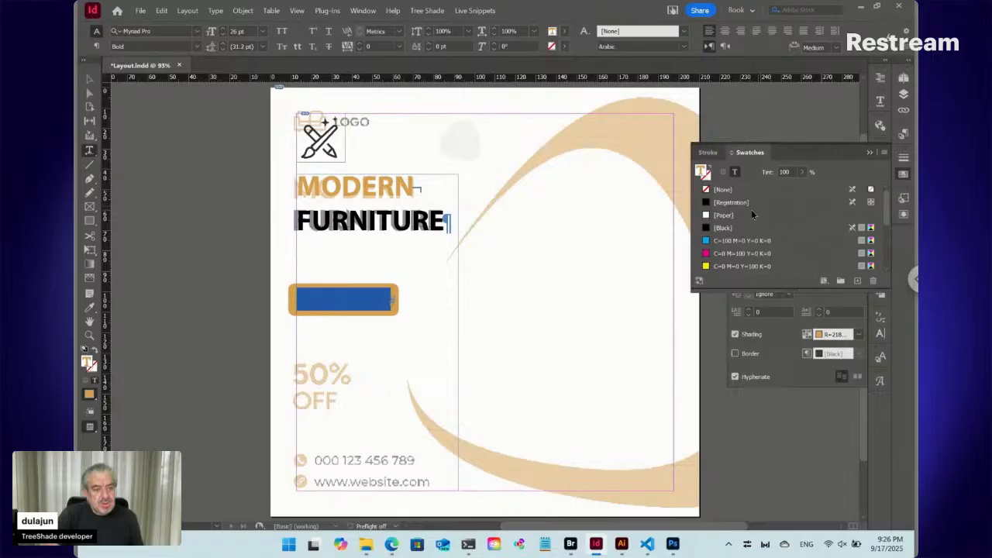
pyautogui.scroll(-5, 738, 217)
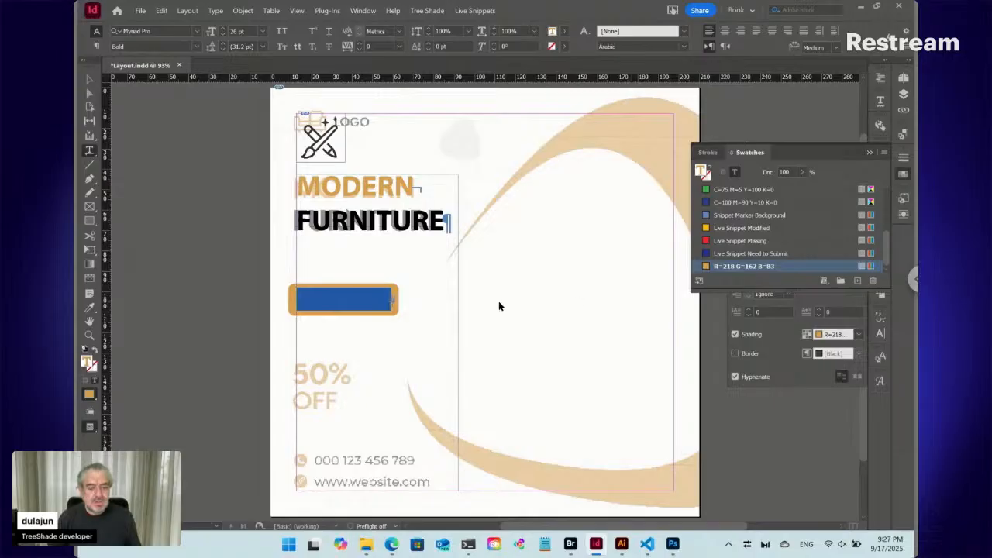
pyautogui.click(365, 299)
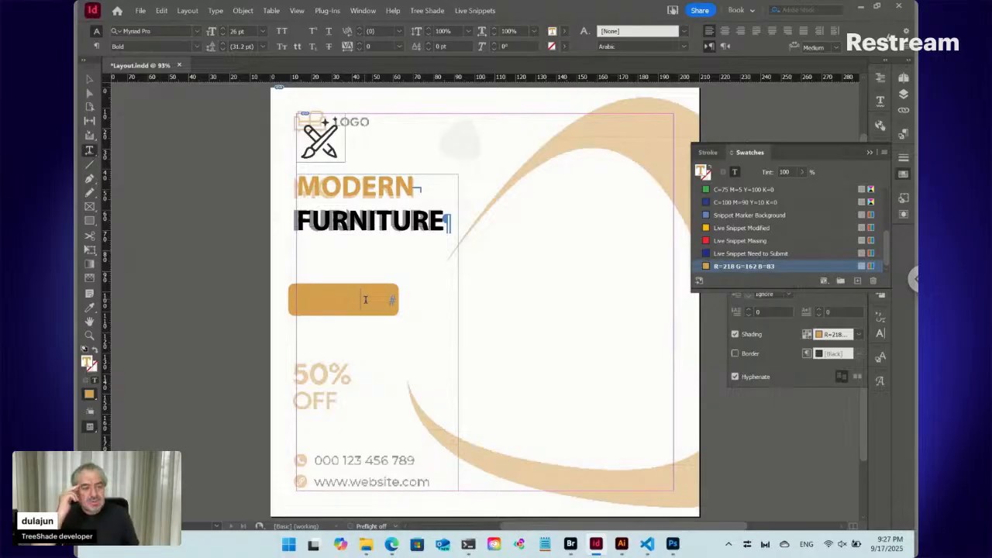
pyautogui.scroll(5, 784, 244)
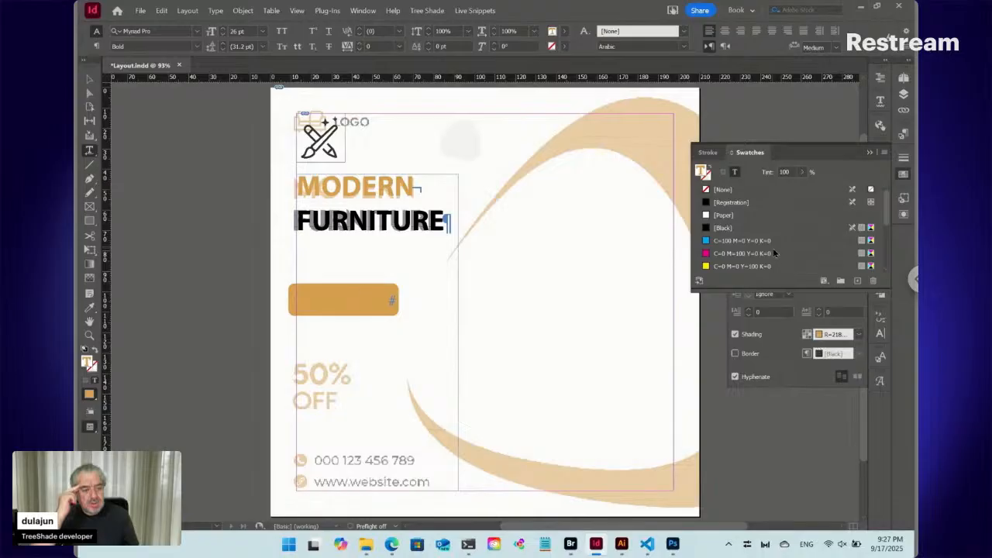
pyautogui.click(733, 215)
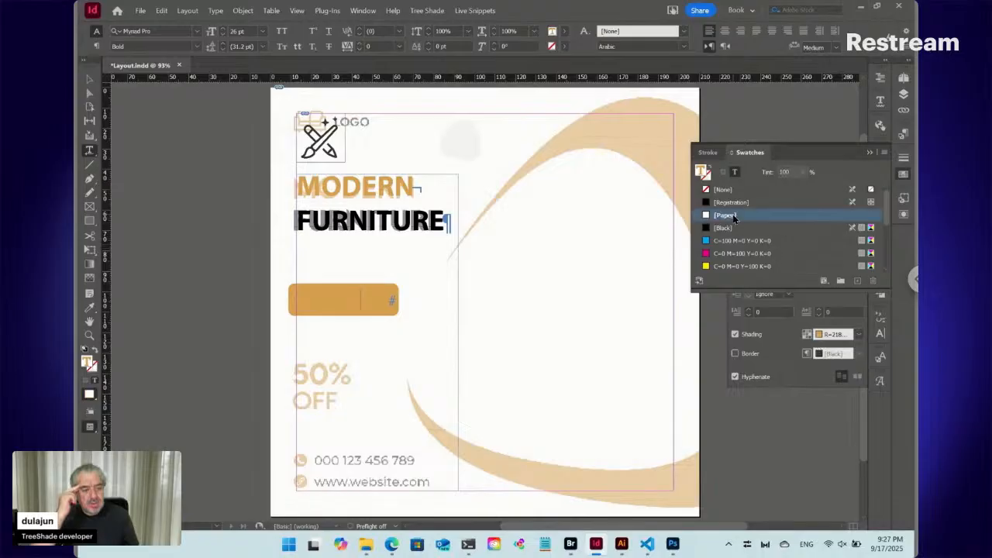
pyautogui.click(343, 295)
pyautogui.hotkey('ctrl', 'a')
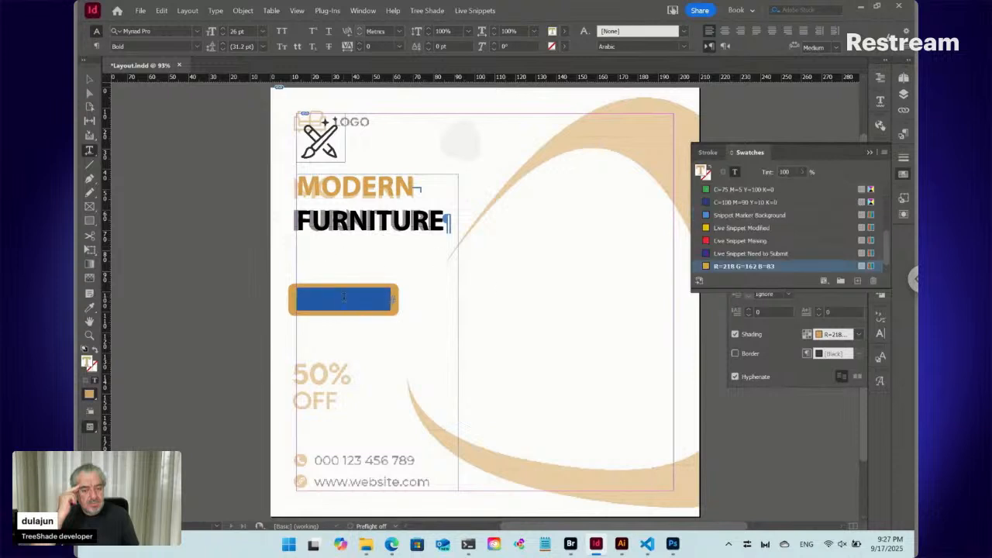
# - Test the C=100 M=90 Y=10 K=0 and C=75 M=5 Y=100 K=0 swatches as fill on the SHOP NOW text
pyautogui.click(731, 203)
pyautogui.scroll(5, 731, 205)
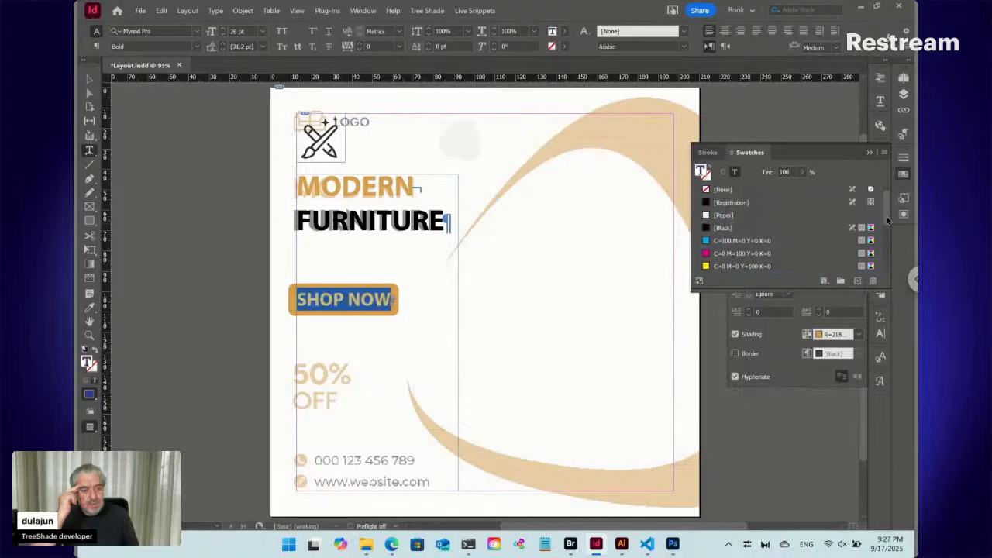
pyautogui.moveTo(886, 212); pyautogui.dragTo(886, 226)
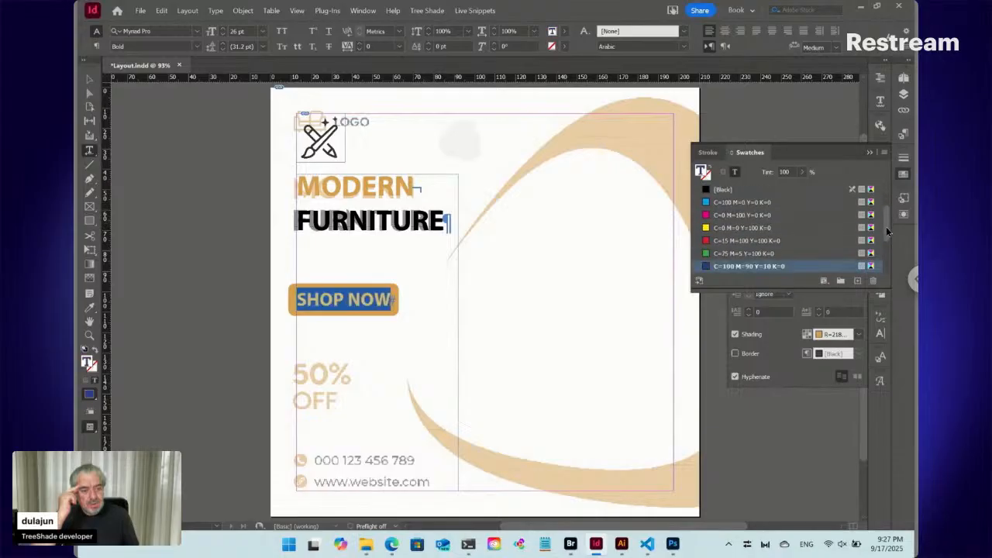
pyautogui.click(722, 256)
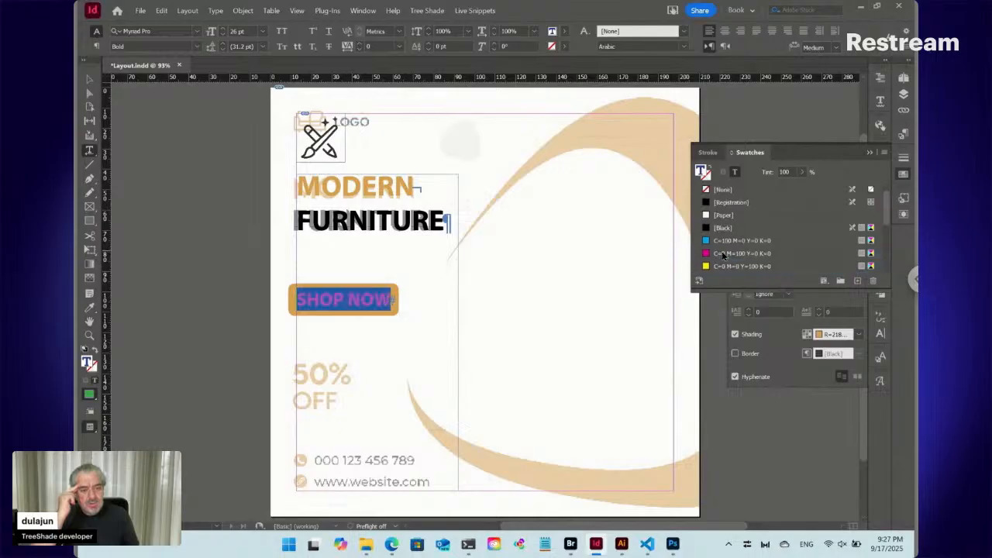
pyautogui.click(366, 299)
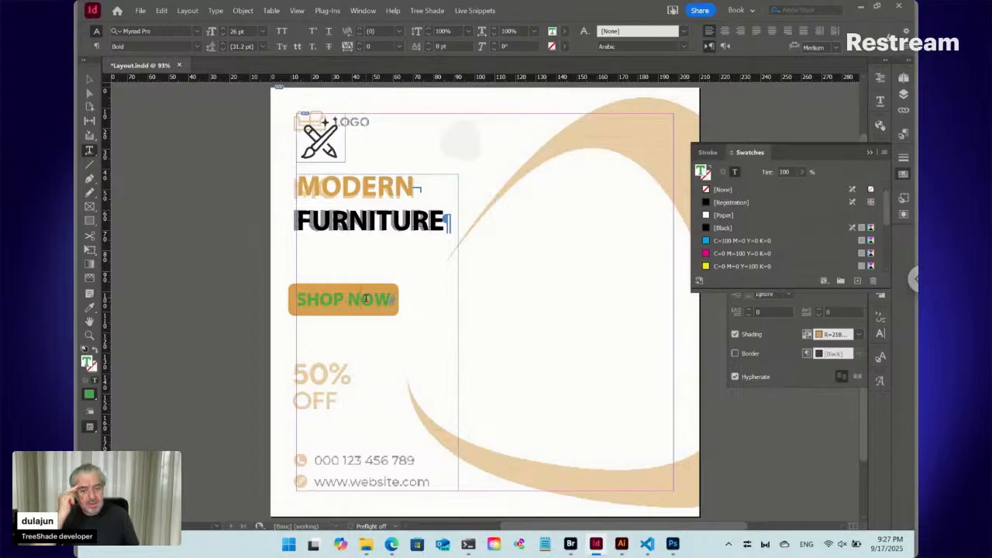
# - Try the magenta and cyan swatches on the SHOP NOW text and undo the test fills
pyautogui.tripleClick(366, 298)
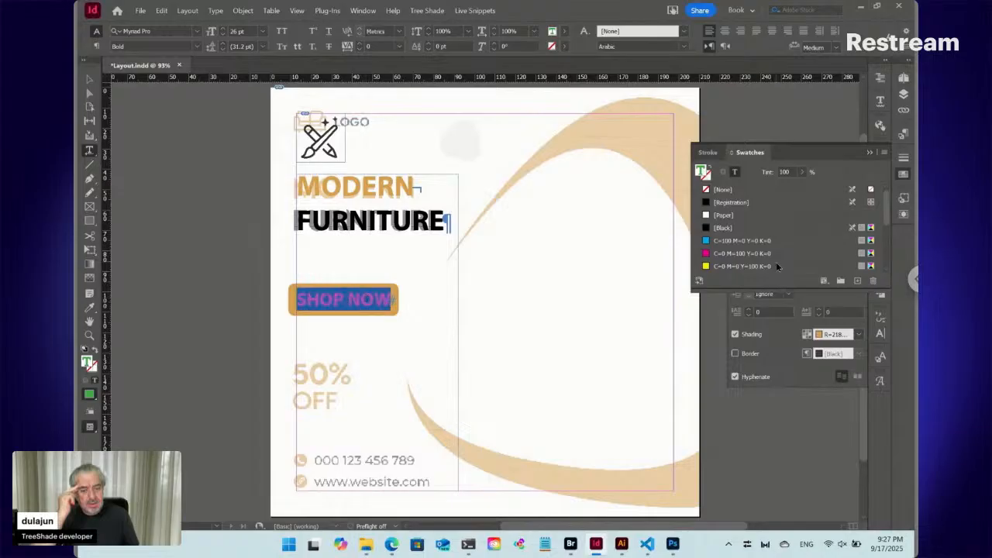
pyautogui.click(735, 254)
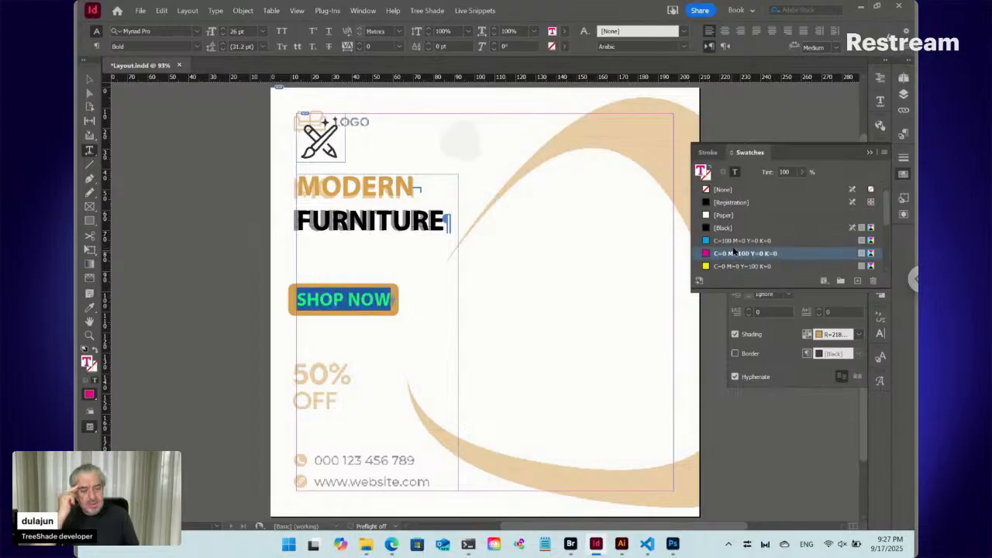
pyautogui.click(733, 244)
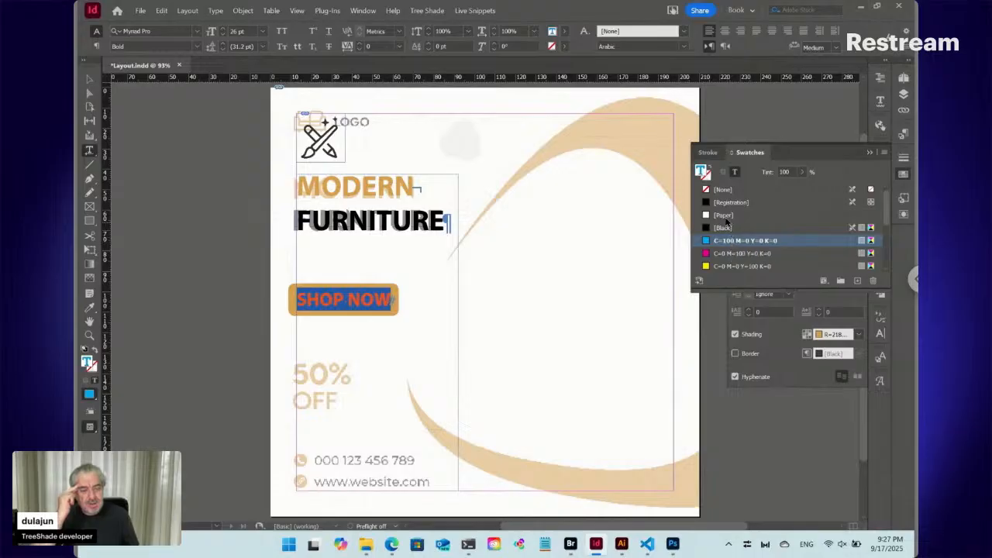
pyautogui.hotkey('ctrl', 'z')
pyautogui.hotkey('ctrl', 'z')
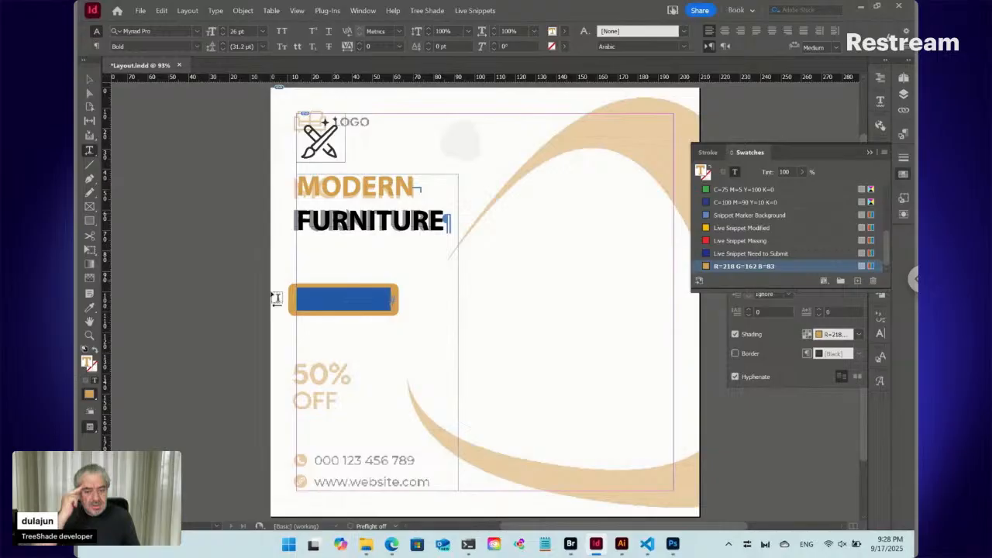
# - Create a white RGB process color swatch with Red 255, Green 255 and Blue 255
pyautogui.click(367, 295)
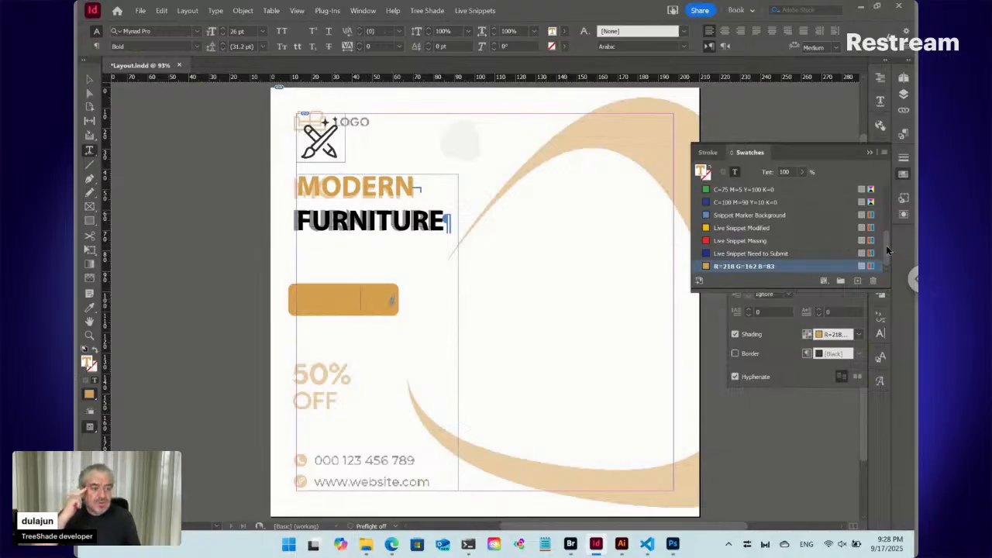
pyautogui.moveTo(886, 245); pyautogui.dragTo(890, 196)
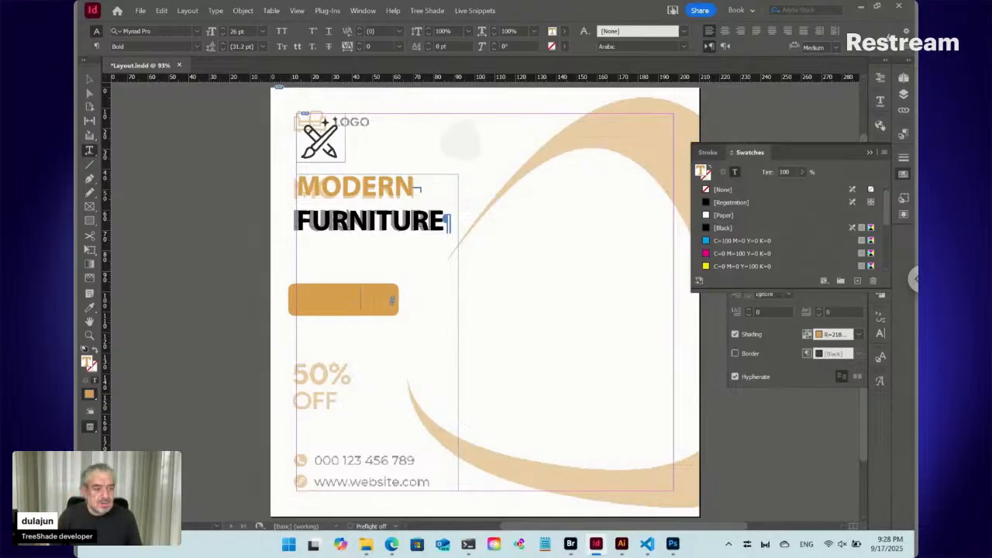
pyautogui.click(883, 152)
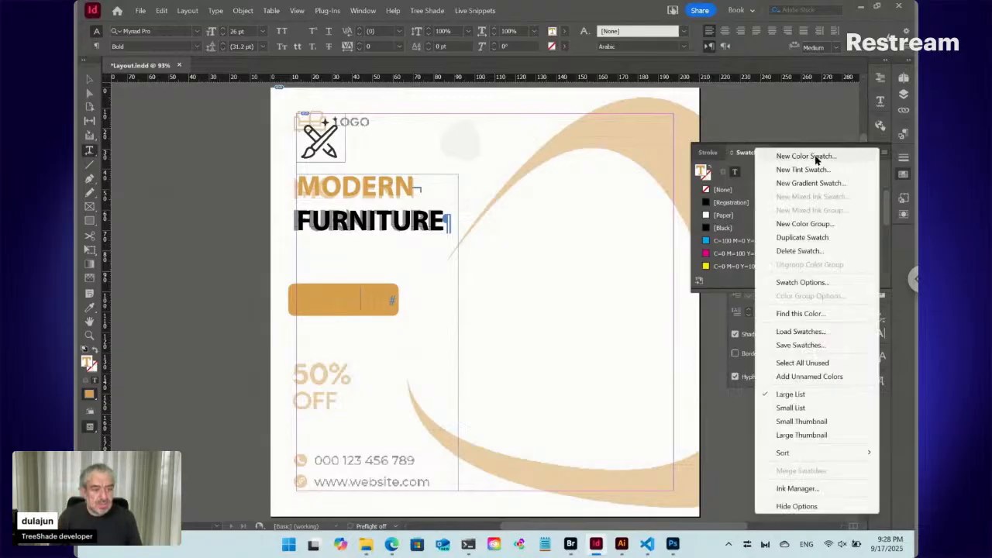
pyautogui.click(806, 157)
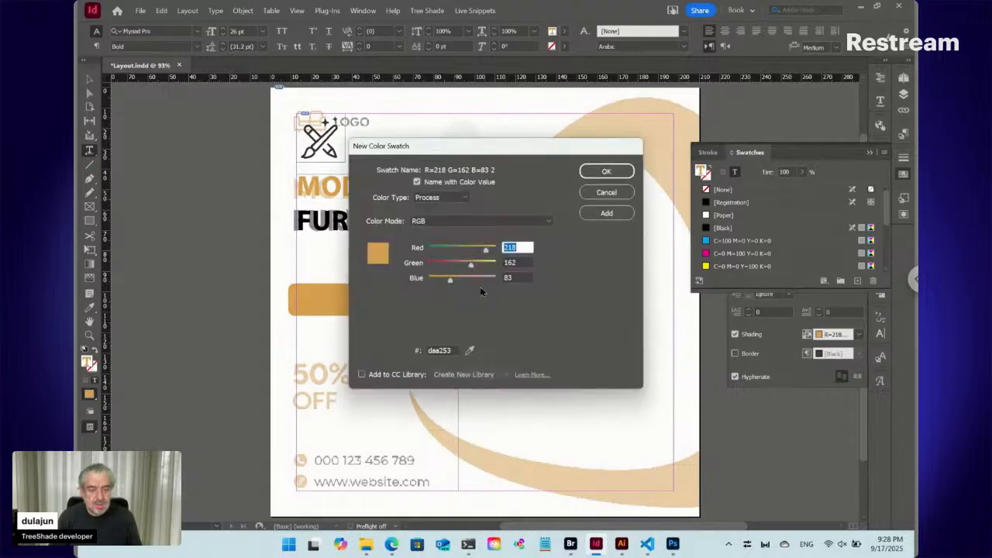
pyautogui.moveTo(445, 251); pyautogui.dragTo(555, 292)
pyautogui.click(487, 266)
pyautogui.click(496, 263)
pyautogui.click(497, 248)
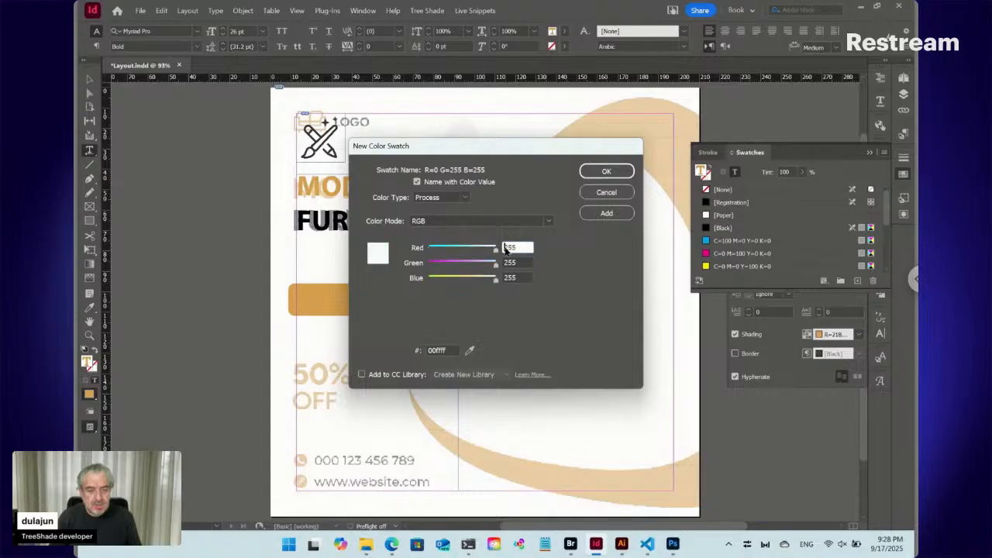
pyautogui.click(606, 172)
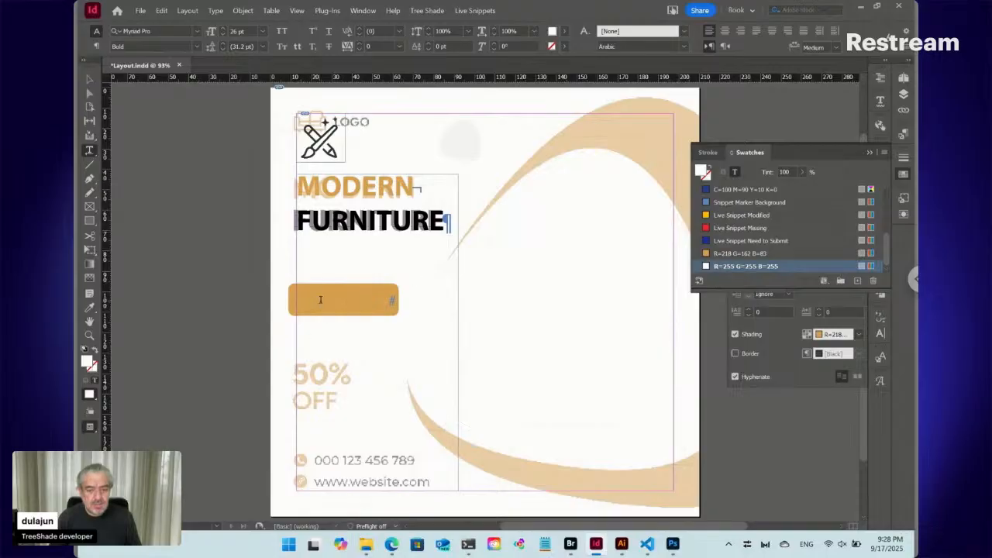
# - Fill the whole SHOP NOW text with the R=255 G=255 B=255 swatch
pyautogui.moveTo(320, 300); pyautogui.dragTo(408, 295)
pyautogui.click(730, 267)
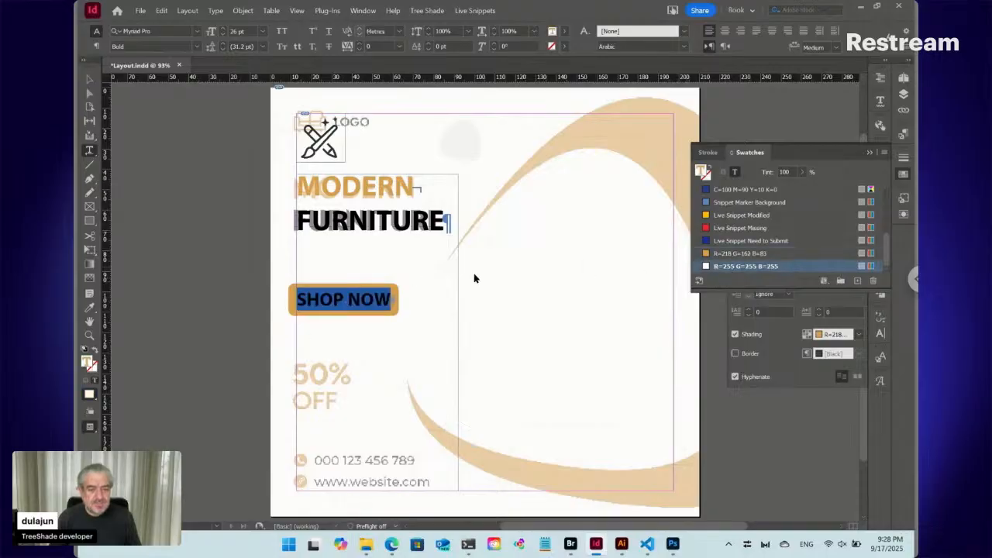
pyautogui.click(368, 299)
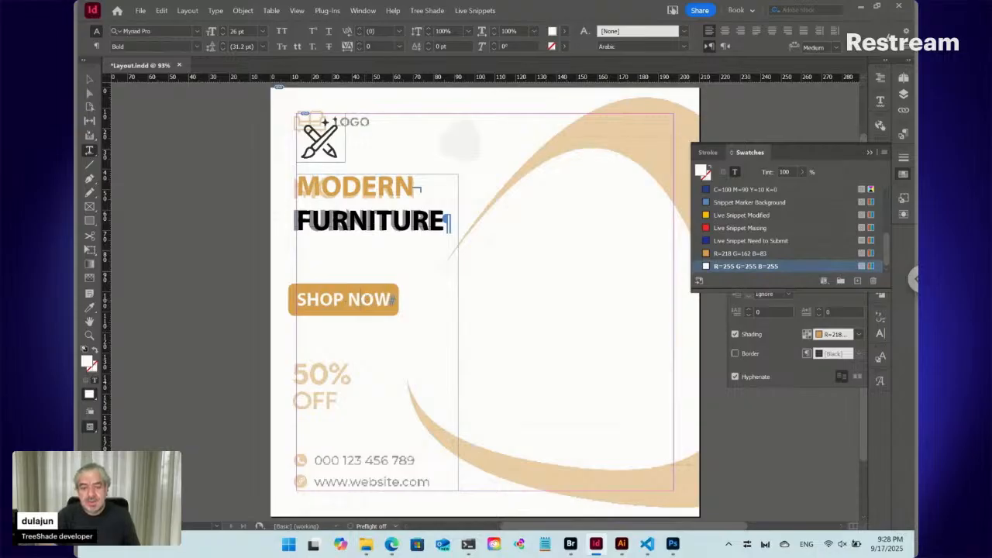
# - Set the left indent of the SHOP NOW paragraph to 4 mm
pyautogui.click(902, 176)
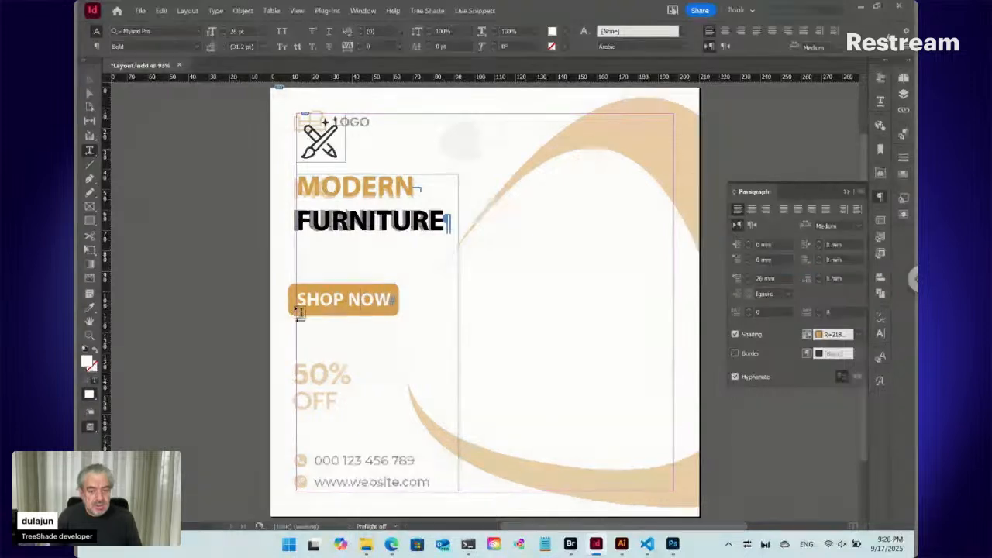
pyautogui.click(773, 244)
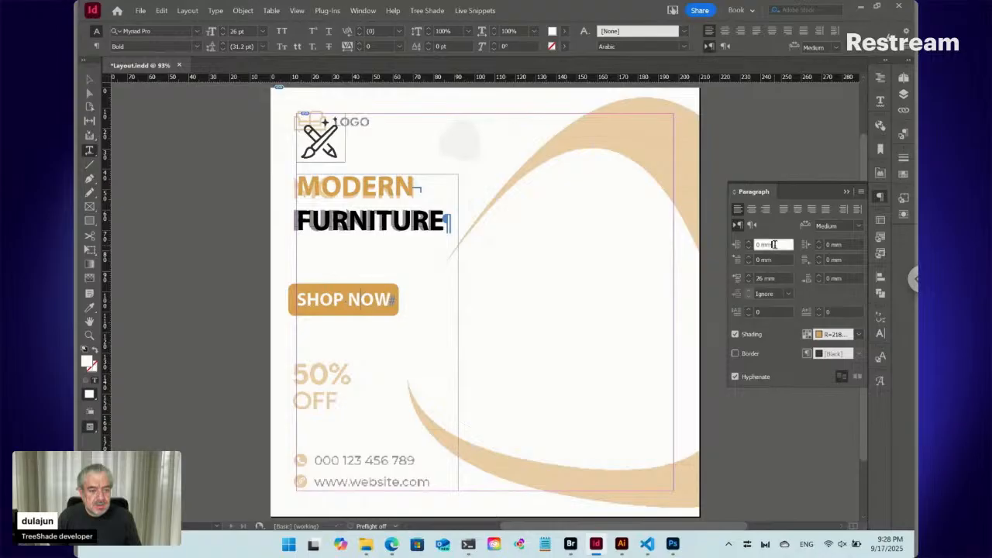
pyautogui.press('Up')
pyautogui.press('Up')
pyautogui.press('Up')
pyautogui.press('Up')
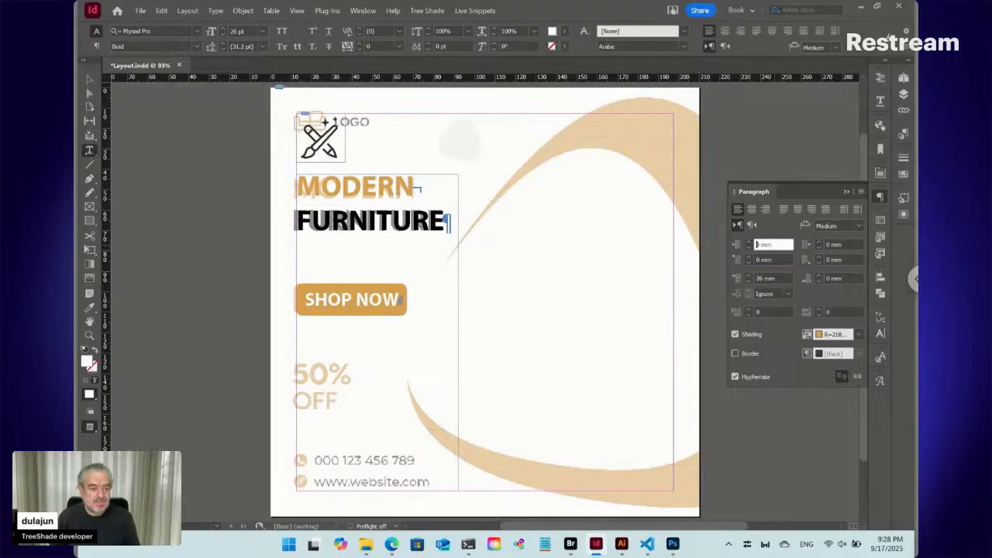
pyautogui.press('Return')
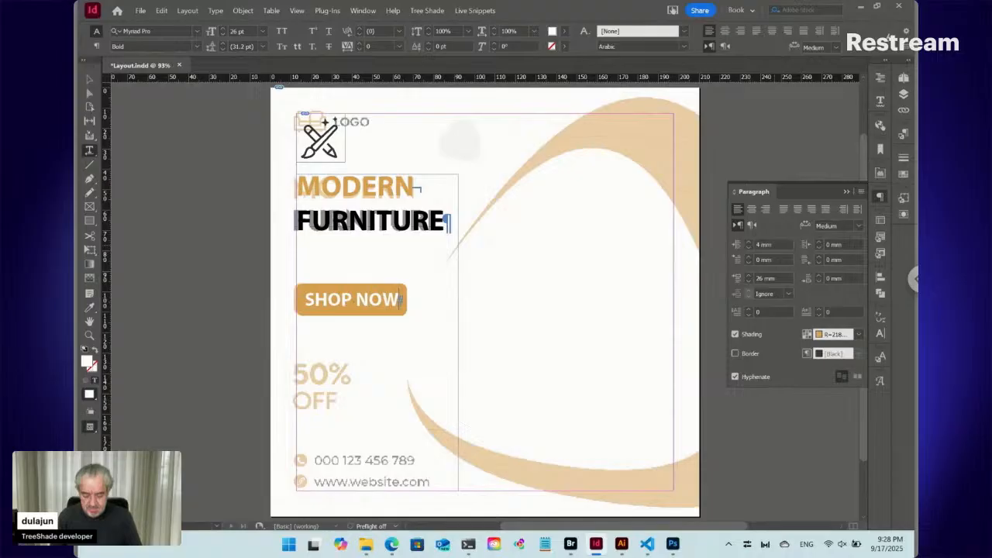
# - Add the discount text %50 with OFF on a second line beneath the SHOP NOW button
pyautogui.press('Return')
pyautogui.write('50')
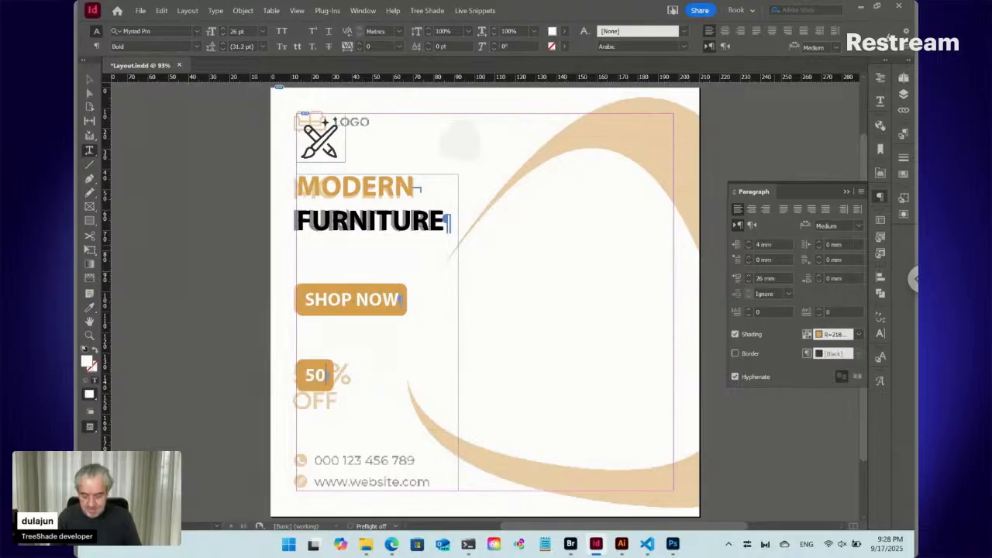
pyautogui.write('%')
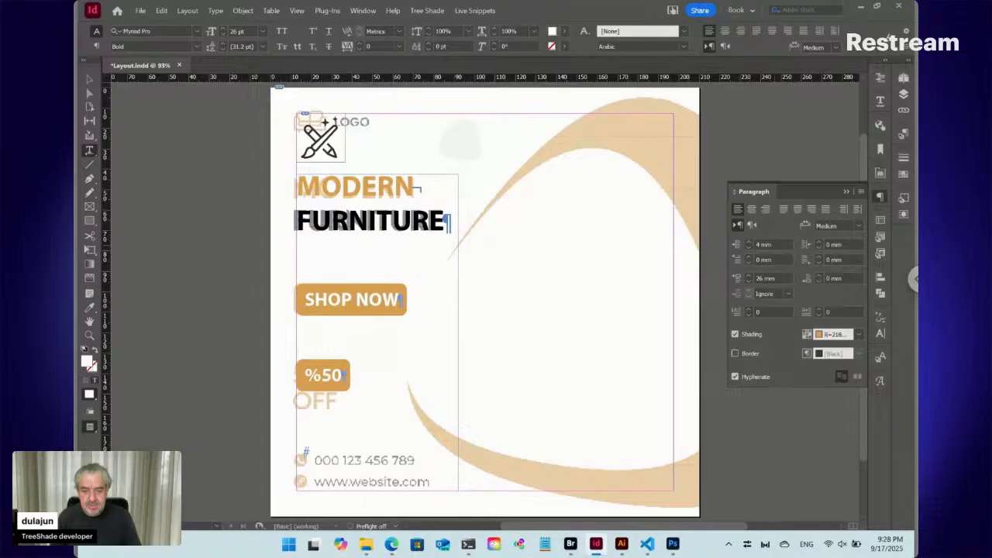
pyautogui.press('Return')
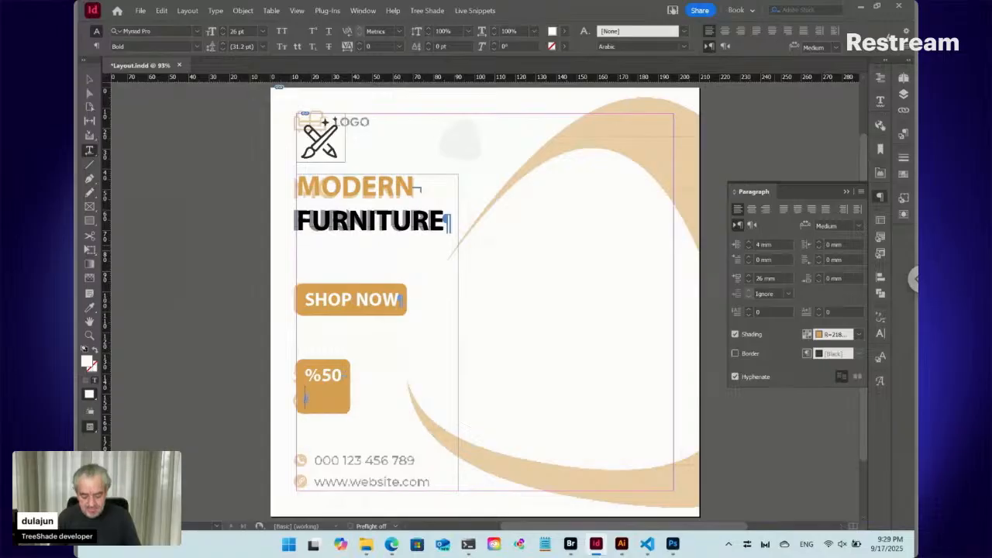
pyautogui.write('OFF')
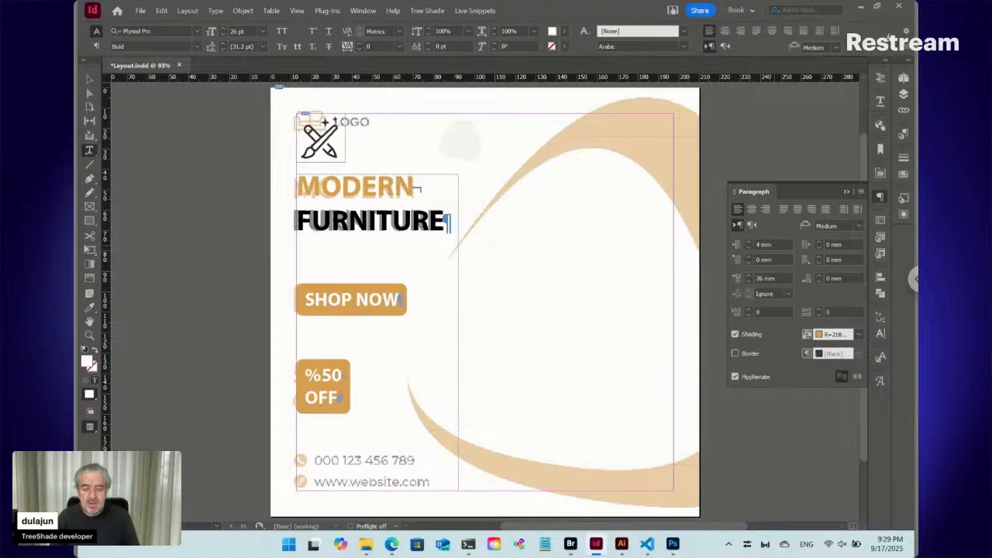
# - Create a paragraph style named Discount from the whole discount text, based on [No Paragraph Style]
pyautogui.press('Up')
pyautogui.hotkey('shift', 'Home')
pyautogui.hotkey('ctrl', 'a')
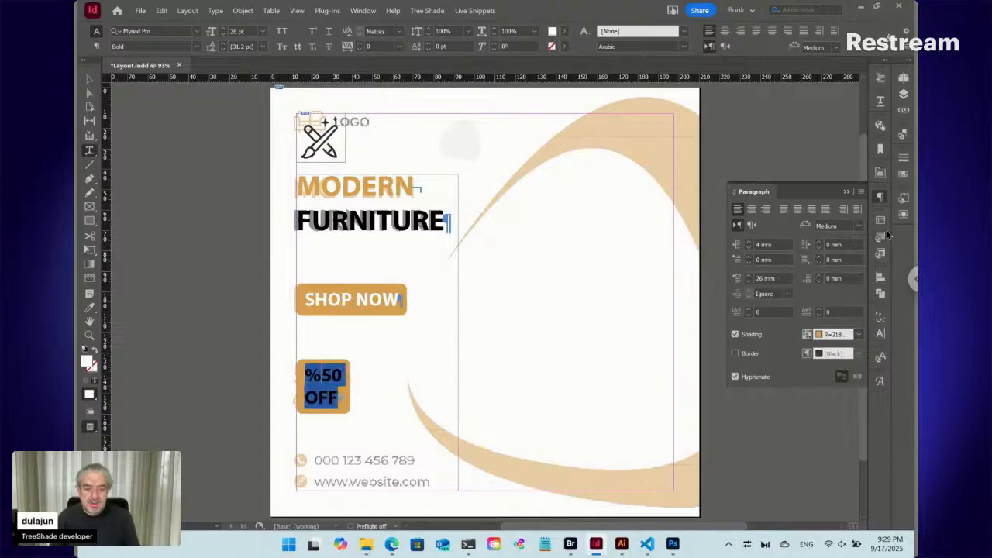
pyautogui.click(905, 134)
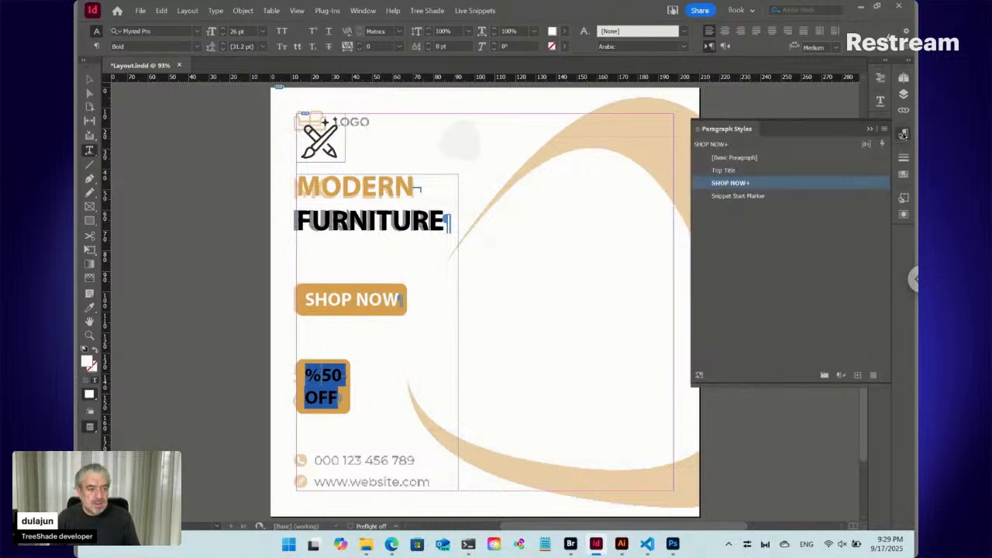
pyautogui.click(887, 130)
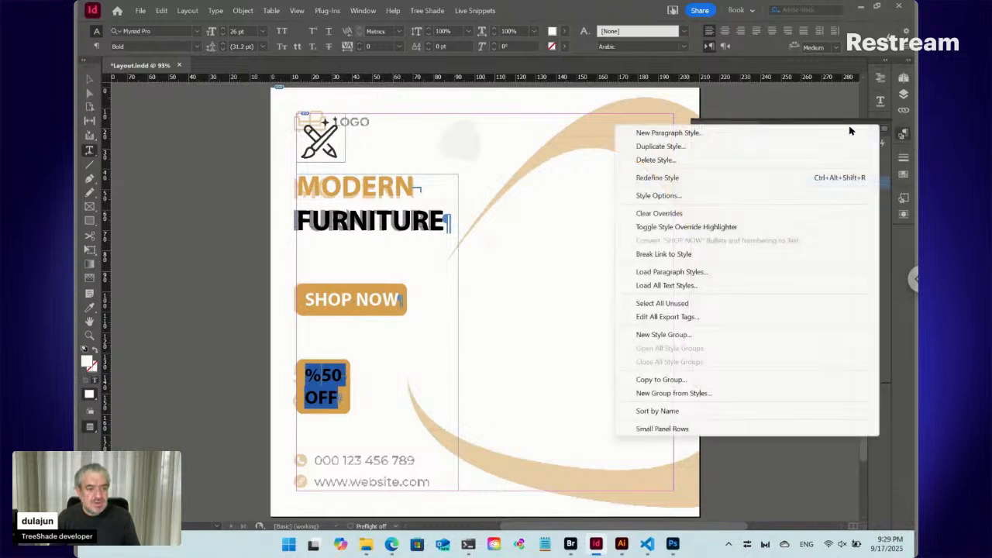
pyautogui.click(749, 138)
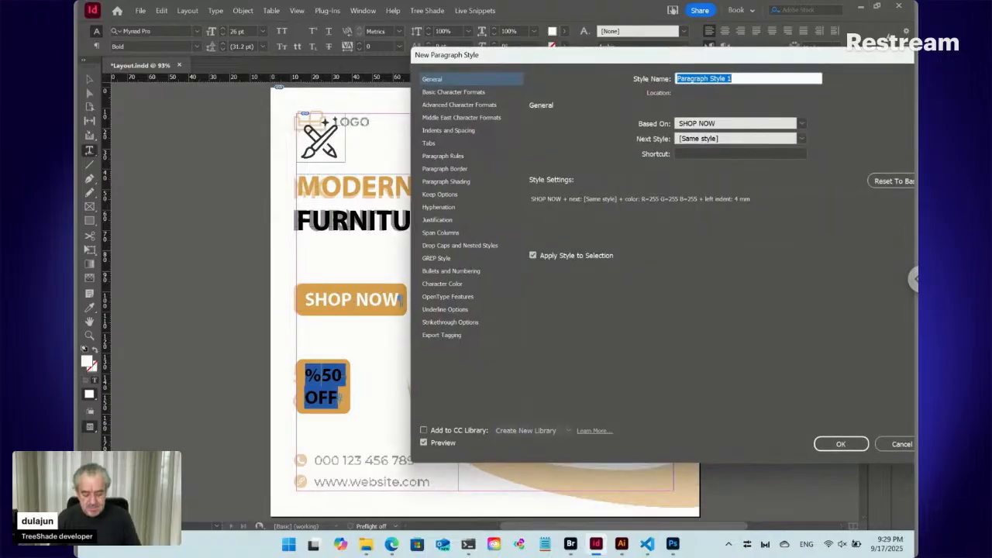
pyautogui.write('Di')
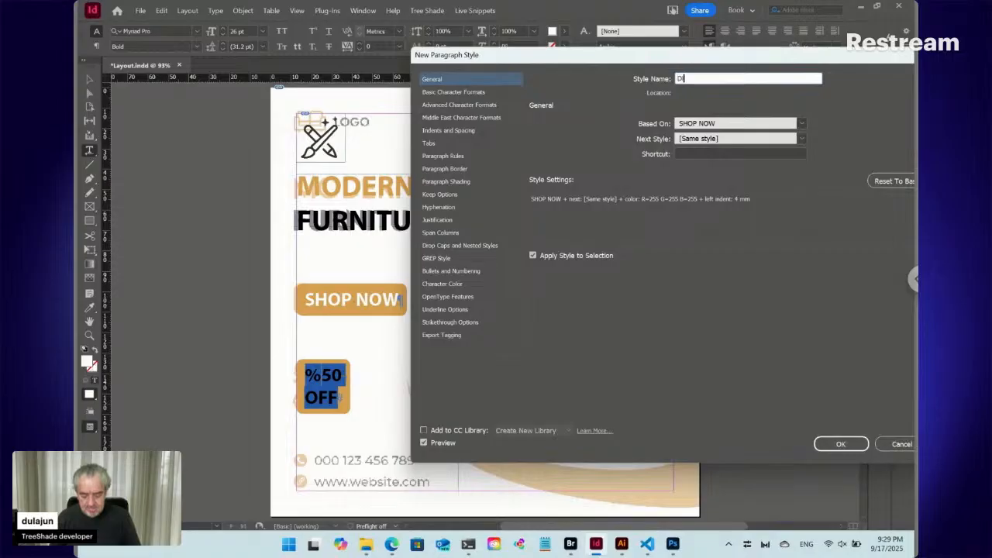
pyautogui.write('scount')
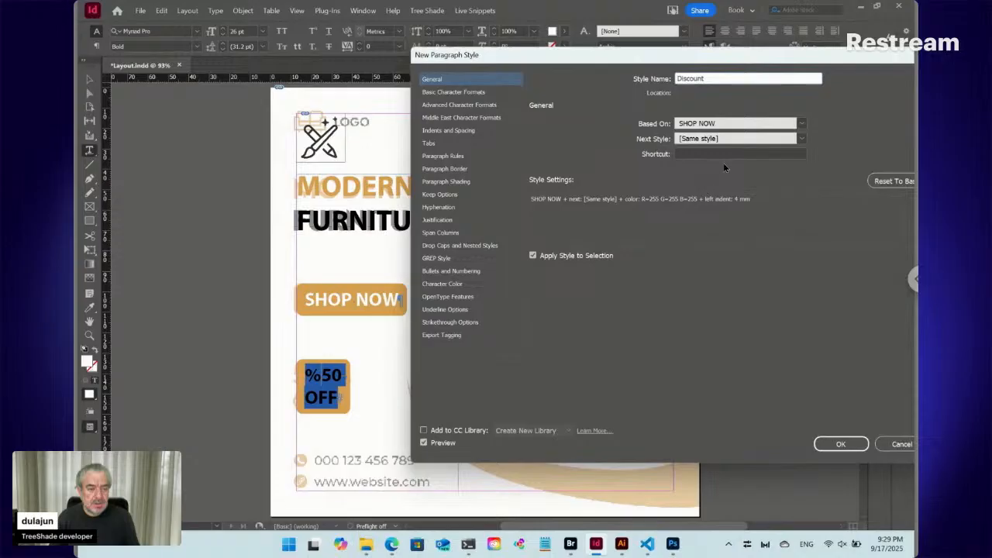
pyautogui.click(803, 127)
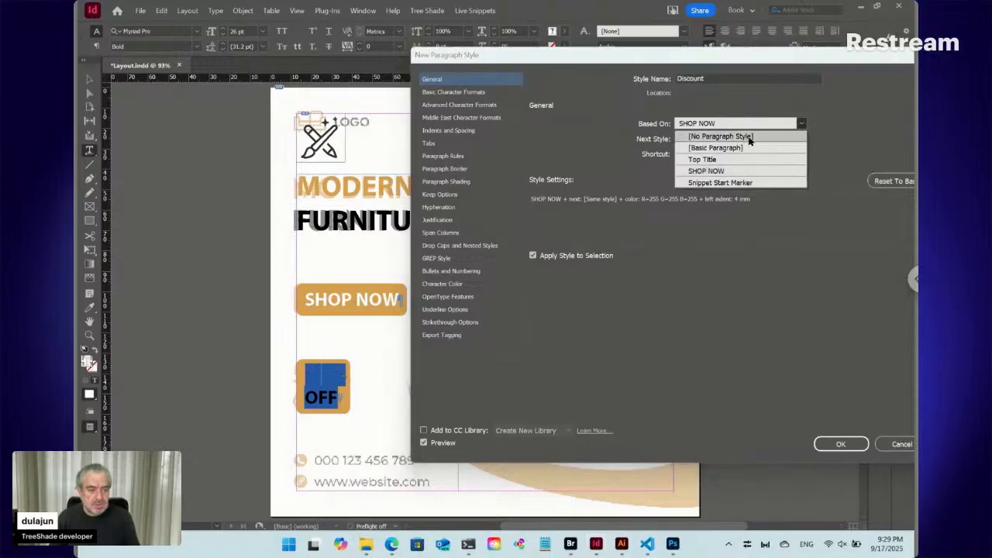
pyautogui.click(749, 138)
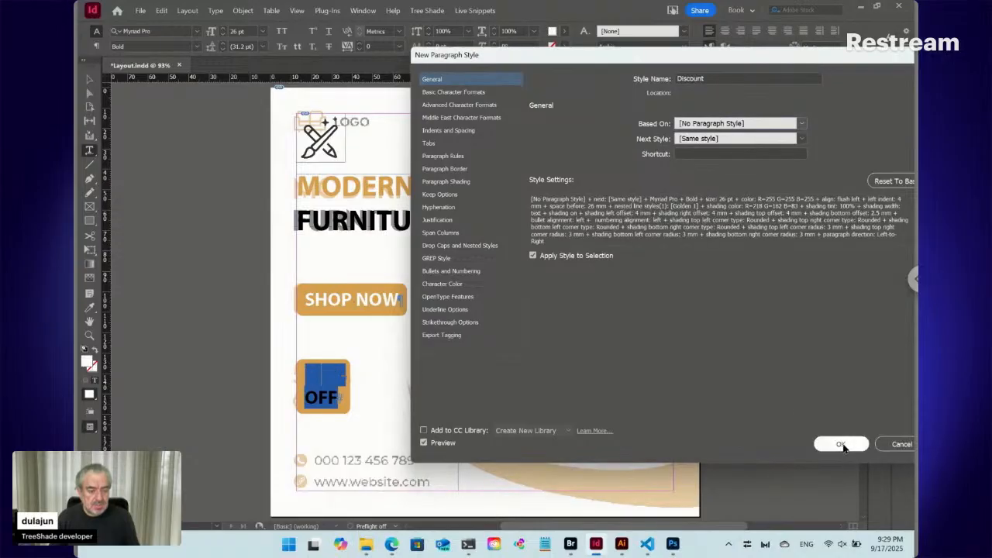
pyautogui.click(844, 446)
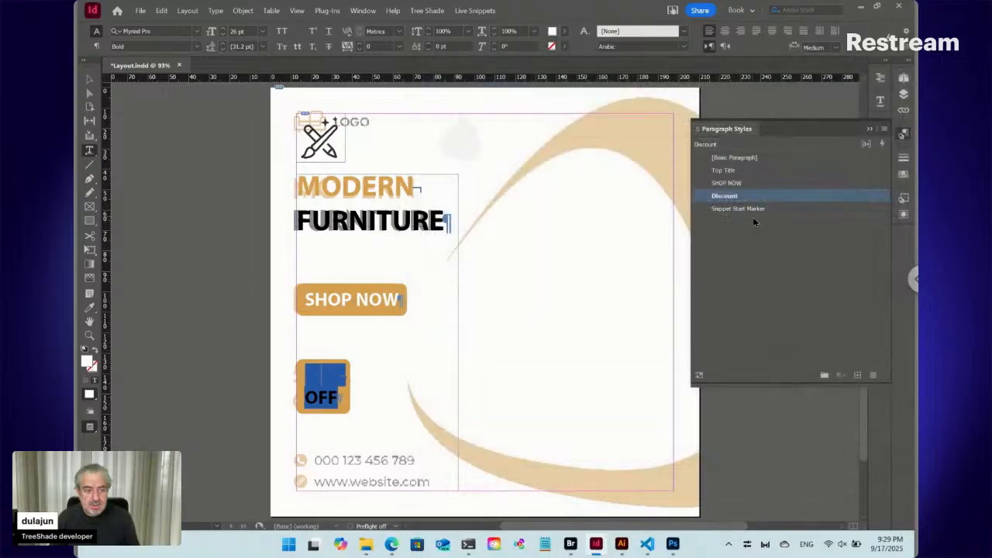
# - Turn off the paragraph shading behind the discount text
pyautogui.click(903, 135)
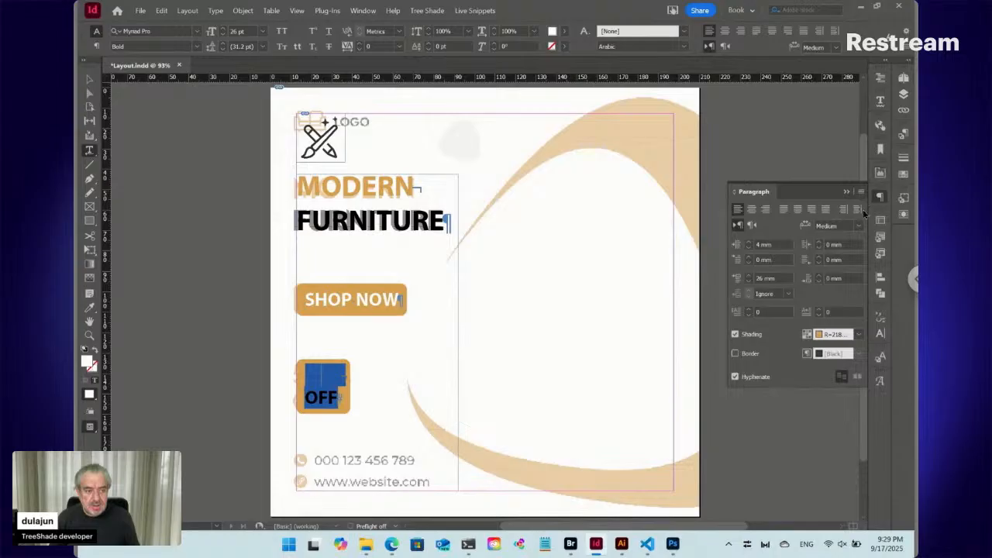
pyautogui.click(861, 193)
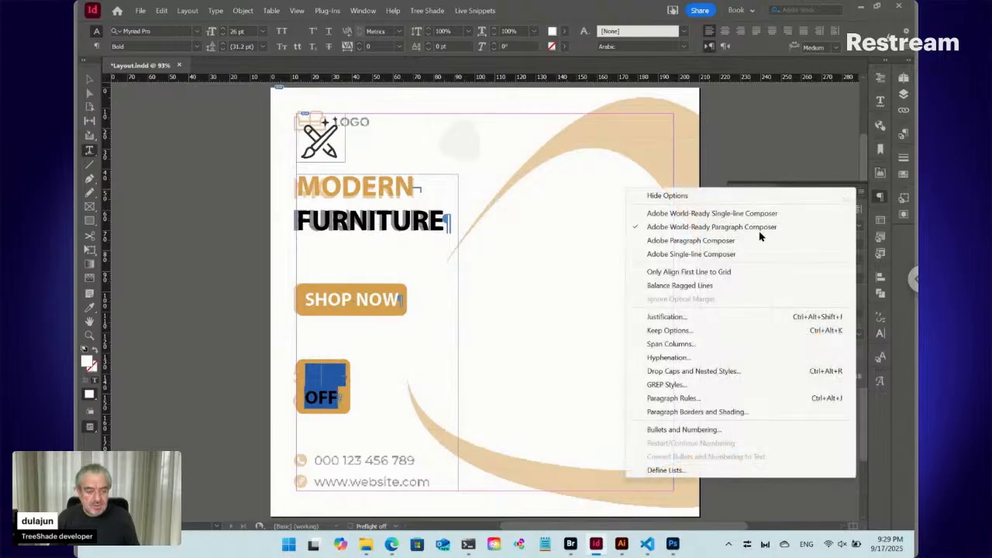
pyautogui.click(718, 415)
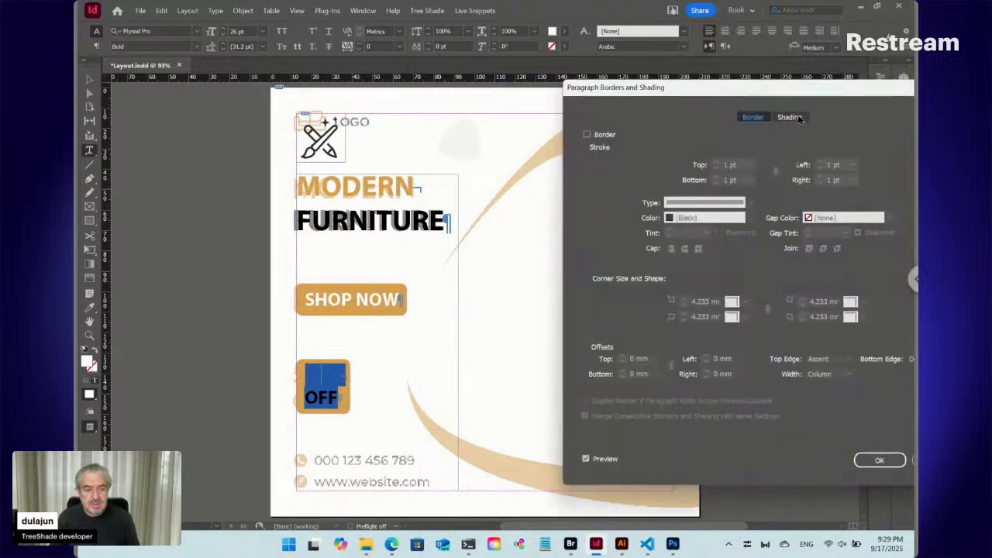
pyautogui.click(789, 117)
pyautogui.click(587, 134)
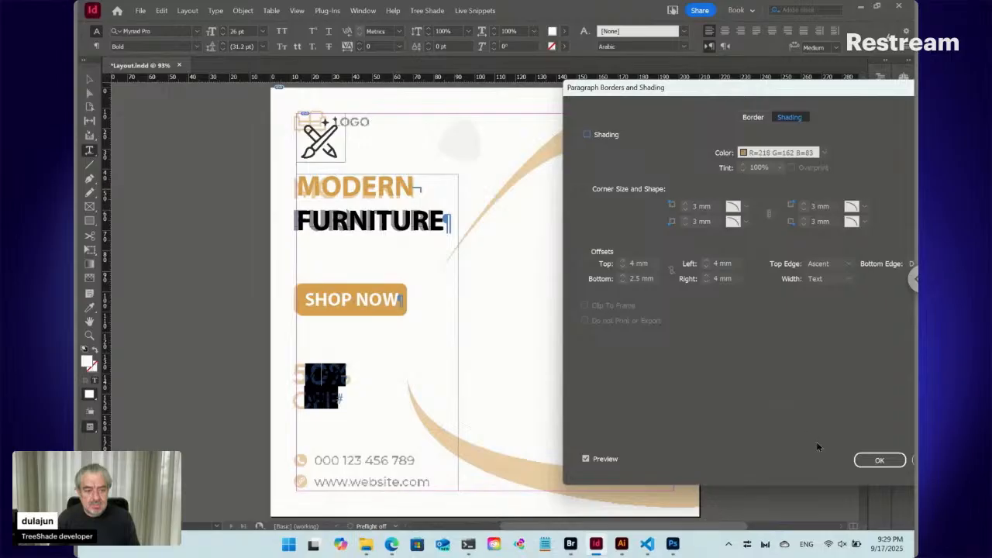
pyautogui.click(880, 461)
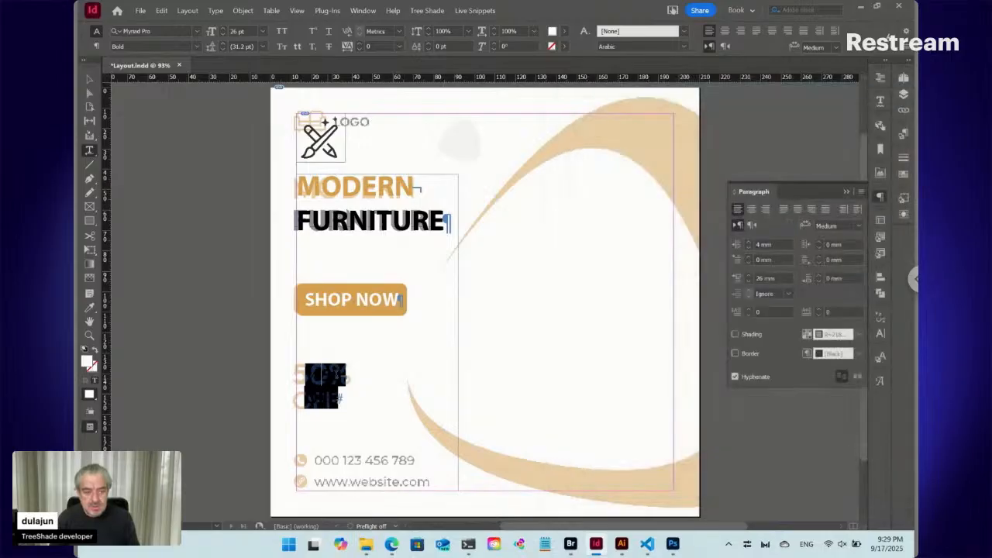
# - Fill the discount text with the golden R=218 G=162 B=83 swatch
pyautogui.click(903, 174)
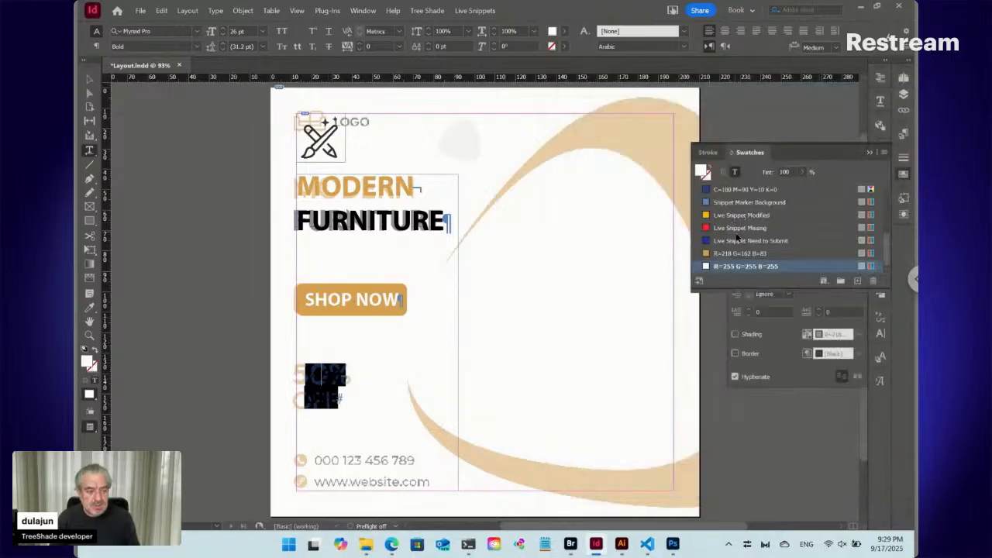
pyautogui.click(737, 255)
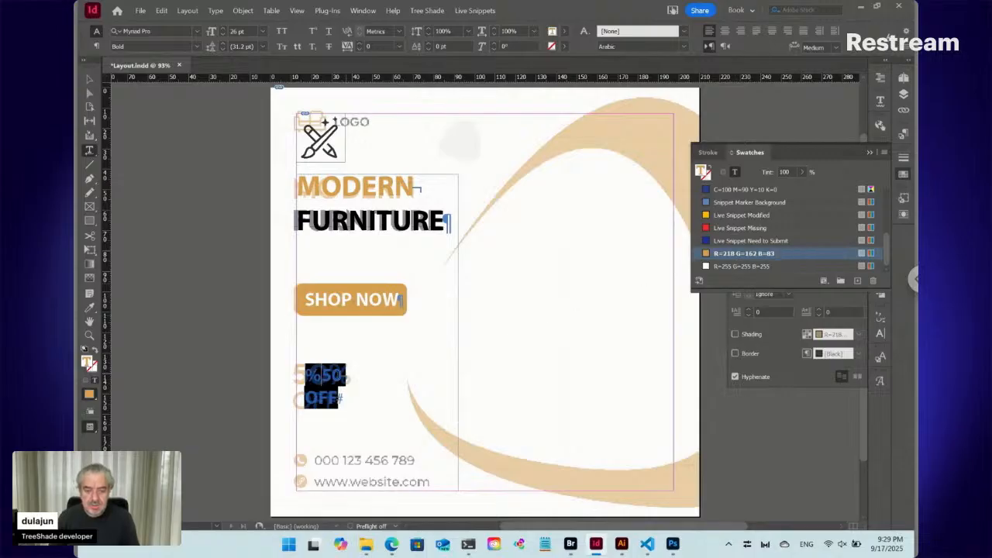
pyautogui.click(328, 373)
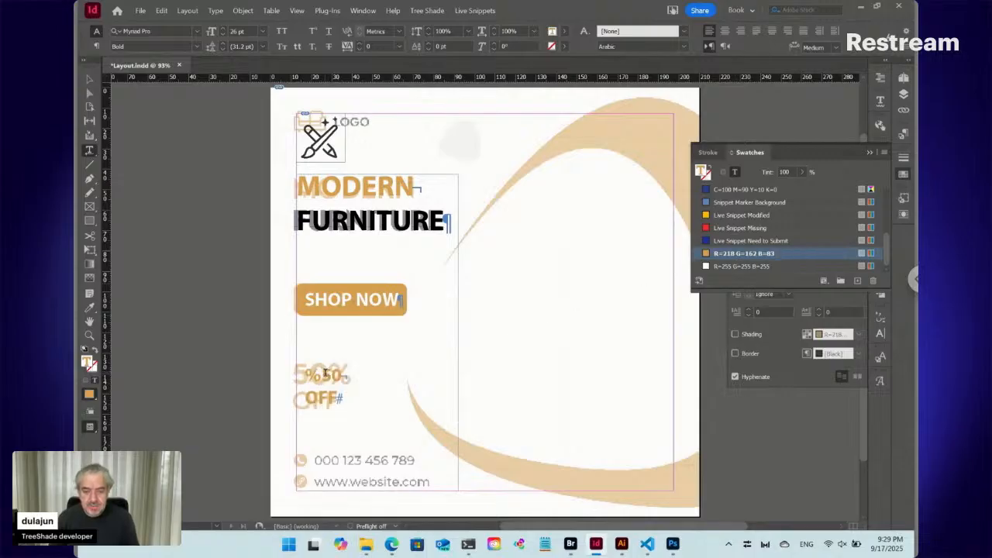
# - Enlarge the discount text to 32 pt and set its left indent to 0 mm
pyautogui.moveTo(326, 374)
pyautogui.mouseDown()
pyautogui.moveTo(345, 376)
pyautogui.moveTo(325, 386)
pyautogui.mouseUp()
pyautogui.hotkey('ctrl', 'shift', '.')
pyautogui.hotkey('ctrl', 'shift', '.')
pyautogui.hotkey('ctrl', 'shift', '.')
pyautogui.hotkey('ctrl', 'shift', '.')
pyautogui.hotkey('ctrl', 'shift', '.')
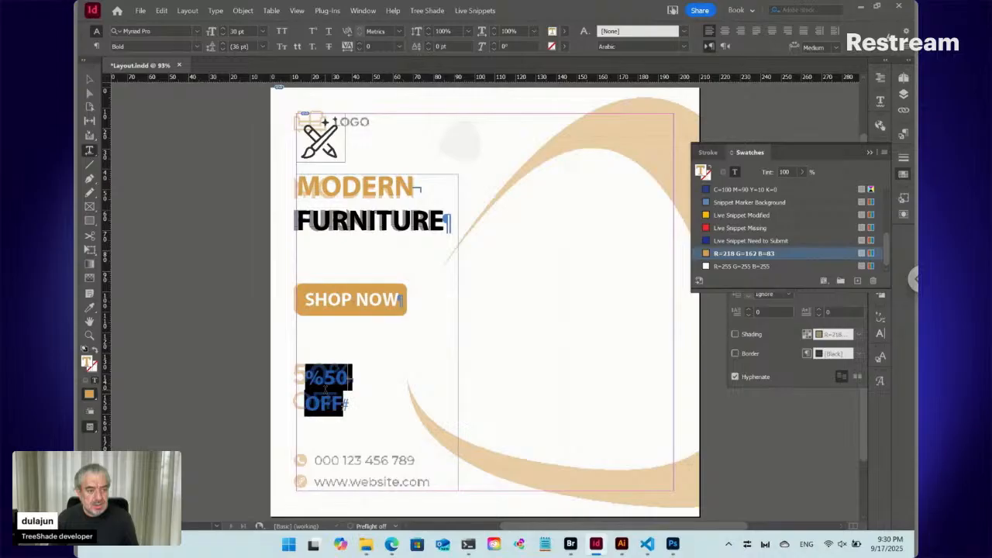
pyautogui.hotkey('ctrl', 'shift', '.')
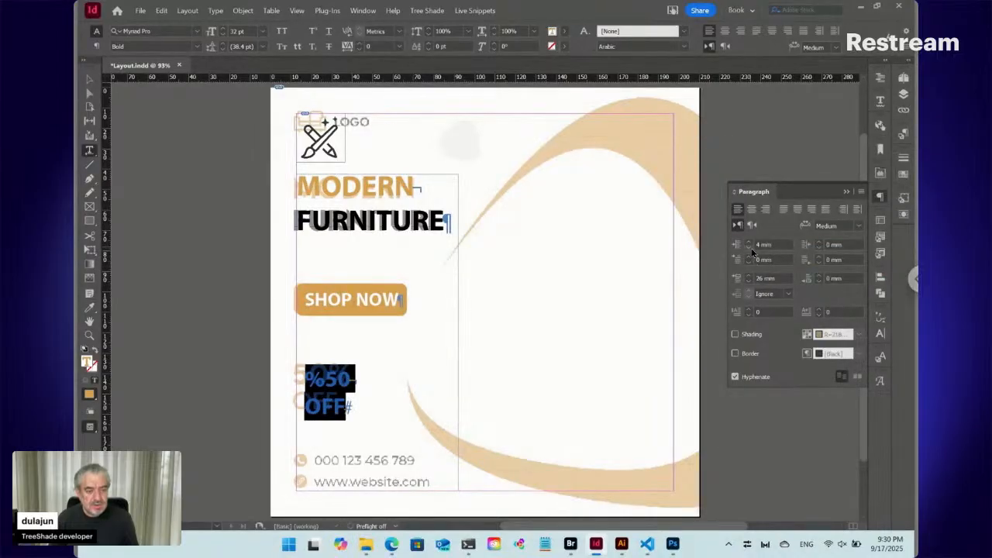
pyautogui.click(750, 248)
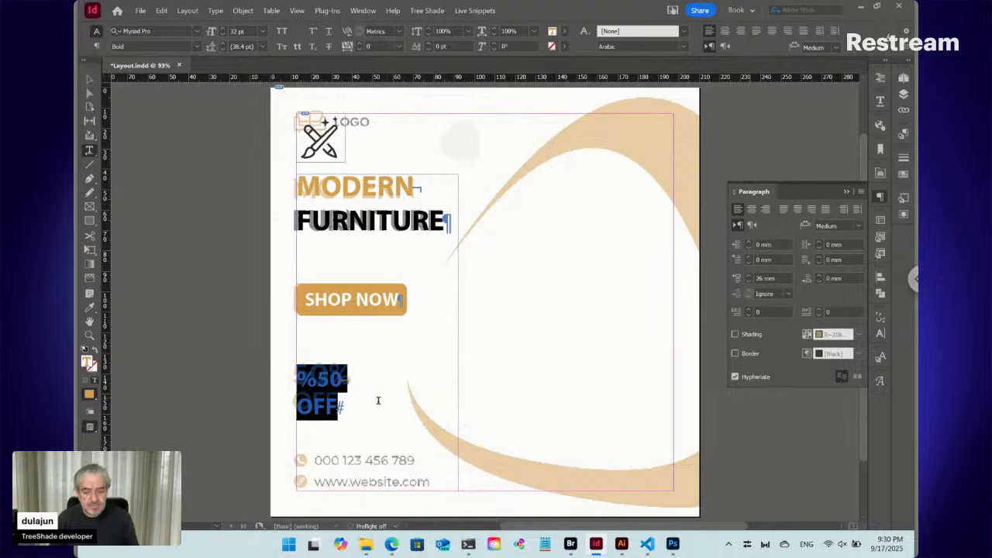
# - Enlarge the discount text to 38 pt and turn its OFF line black
pyautogui.hotkey('ctrl', 'shift', '.')
pyautogui.hotkey('ctrl', 'shift', '.')
pyautogui.hotkey('ctrl', 'shift', '.')
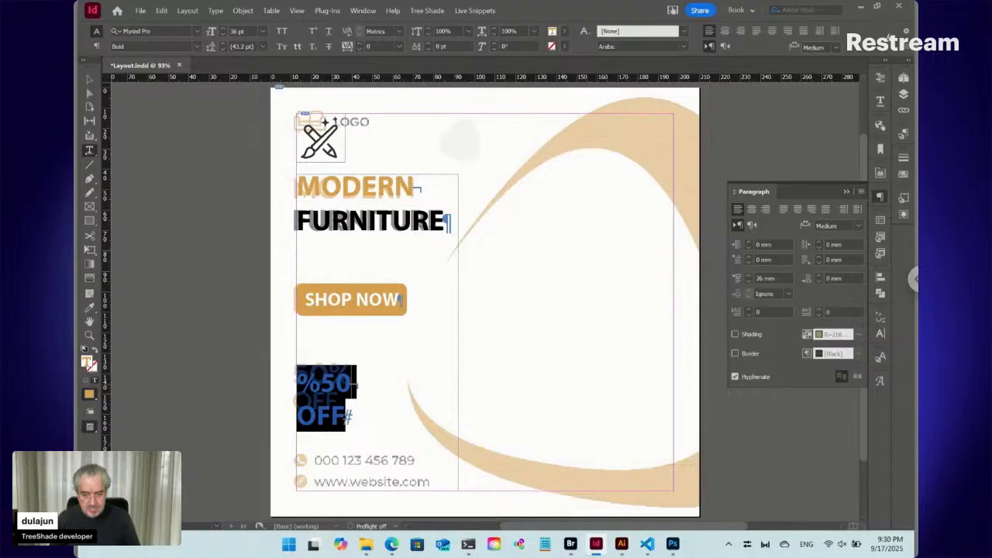
pyautogui.hotkey('ctrl', 'z')
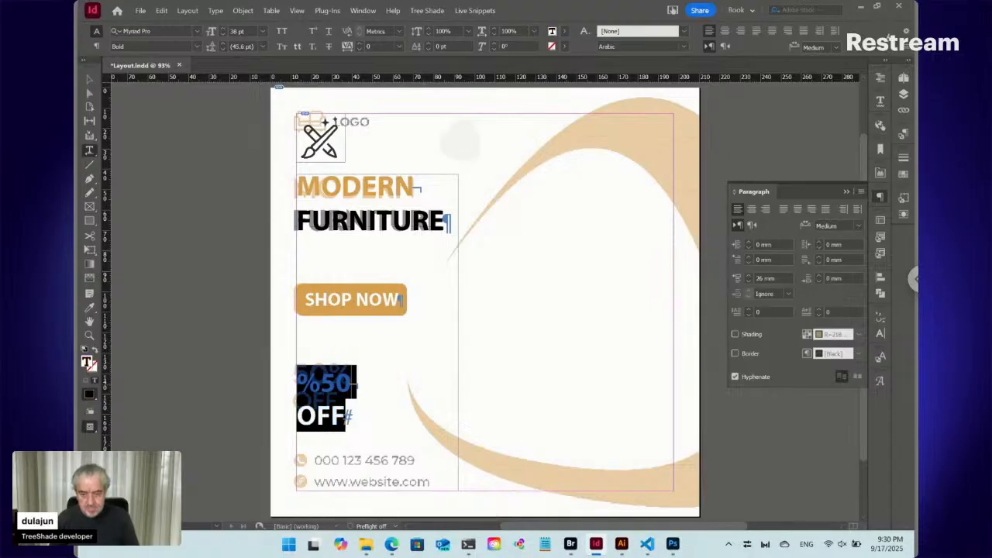
pyautogui.click(321, 383)
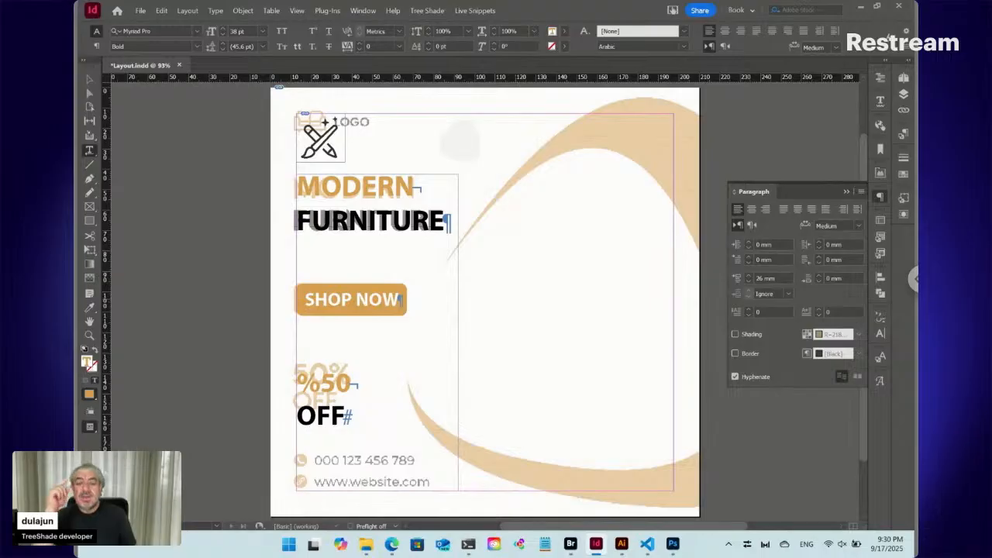
# - Delete the Golden nested line style from the SHOP NOW paragraph style
pyautogui.click(358, 299)
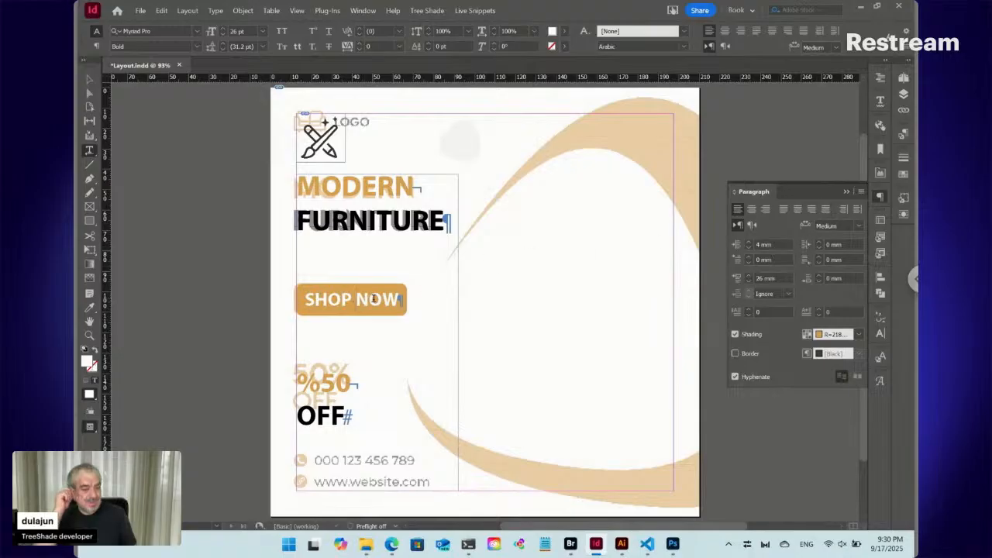
pyautogui.click(880, 198)
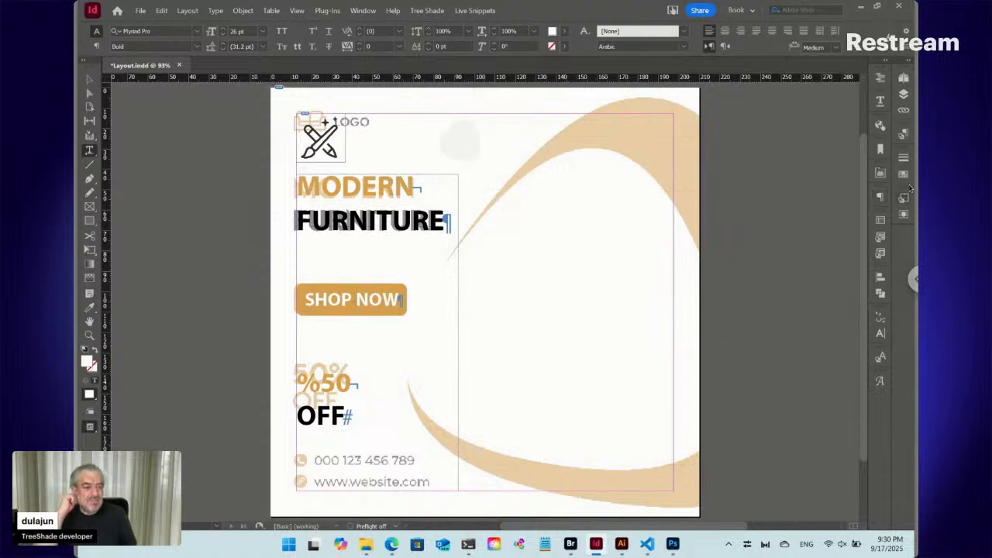
pyautogui.click(904, 135)
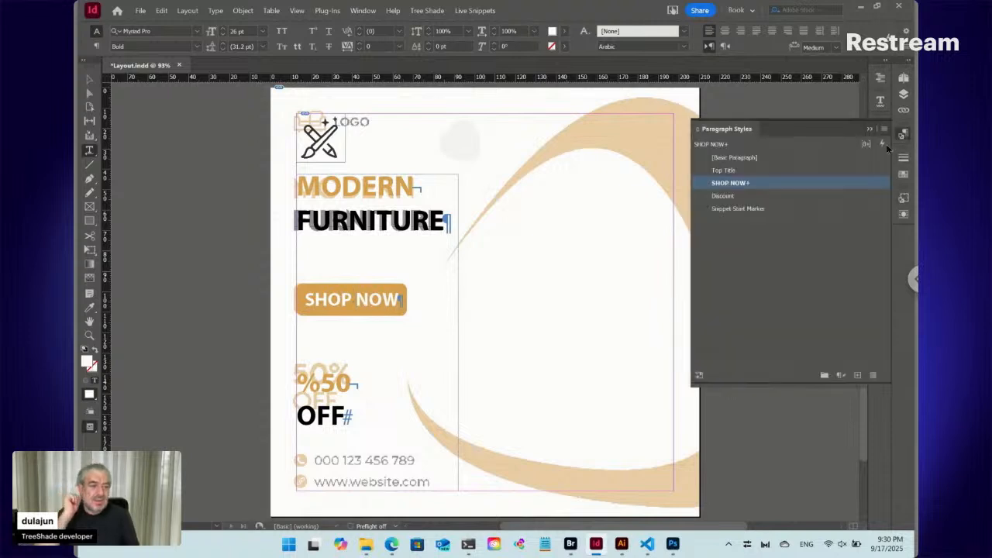
pyautogui.rightClick(726, 185)
pyautogui.click(740, 188)
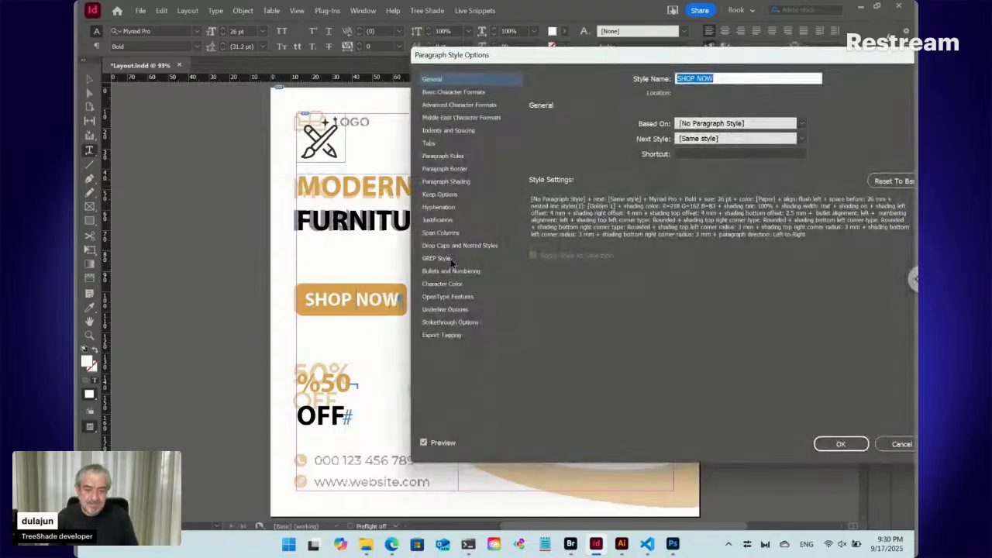
pyautogui.click(454, 272)
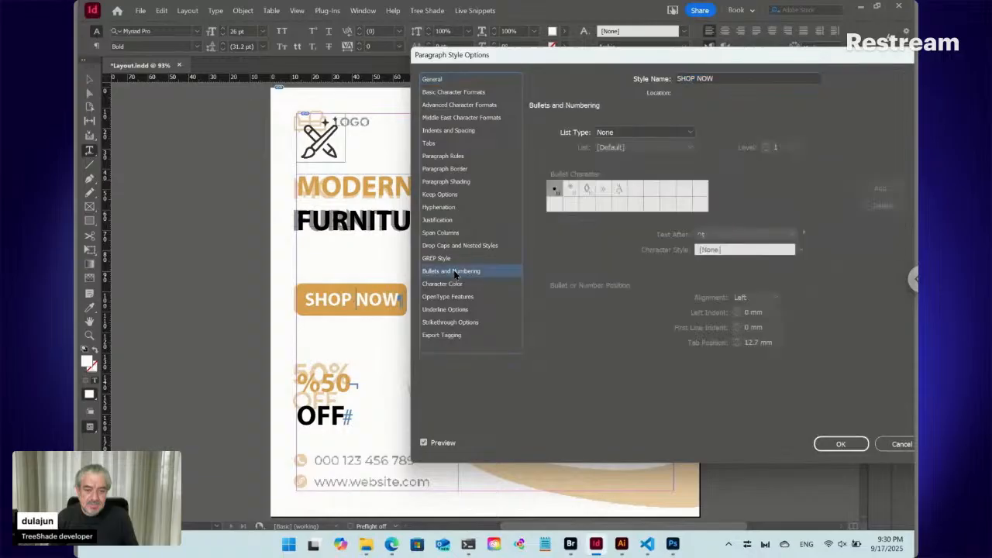
pyautogui.click(458, 246)
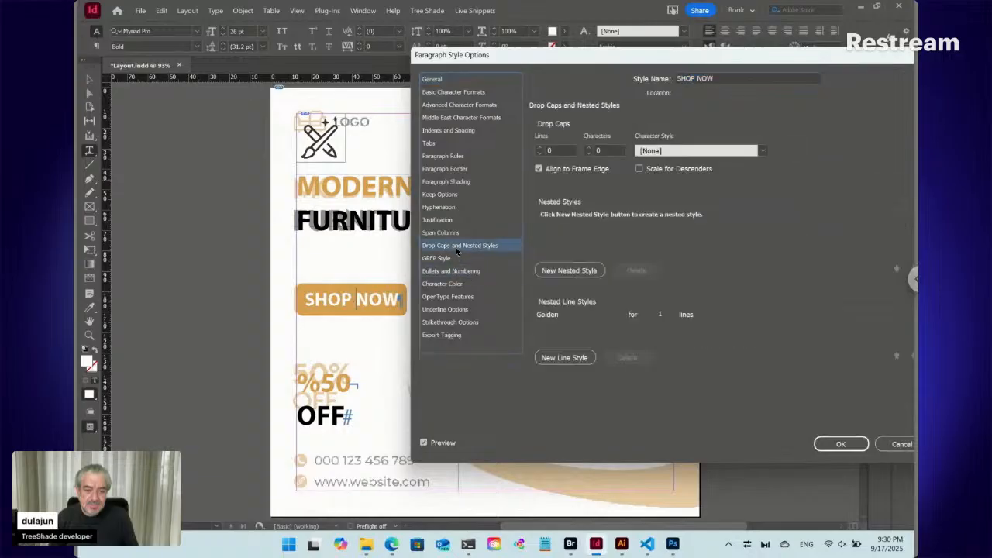
pyautogui.click(577, 318)
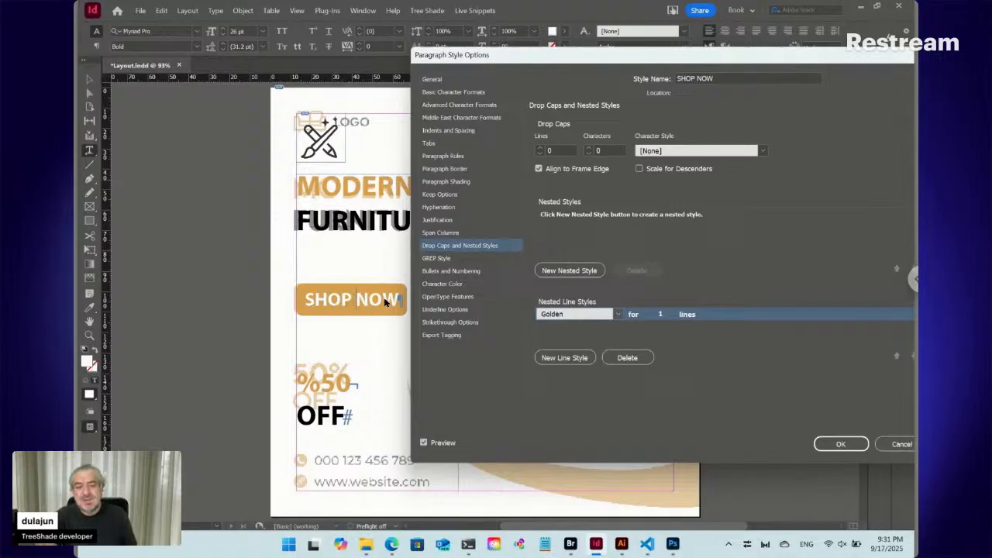
pyautogui.click(627, 357)
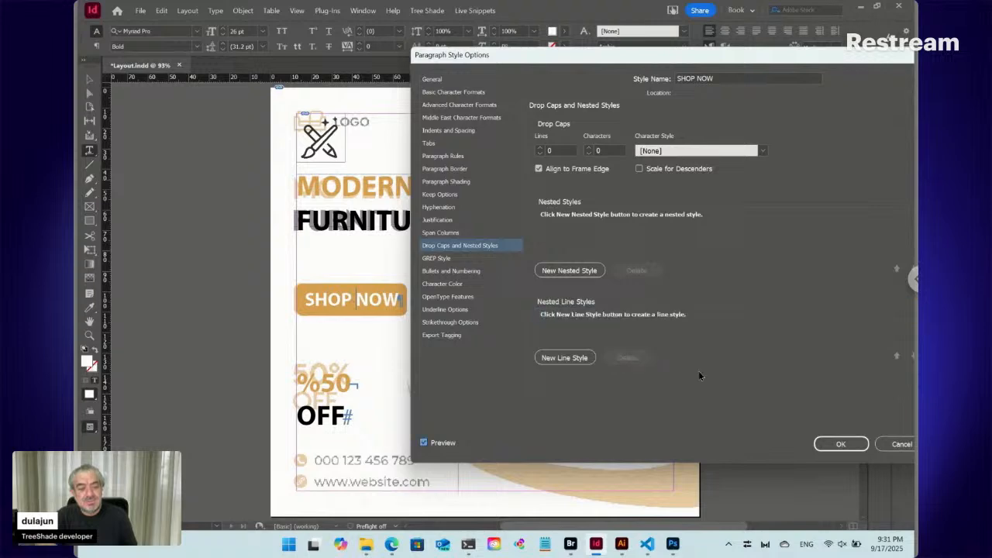
pyautogui.click(840, 444)
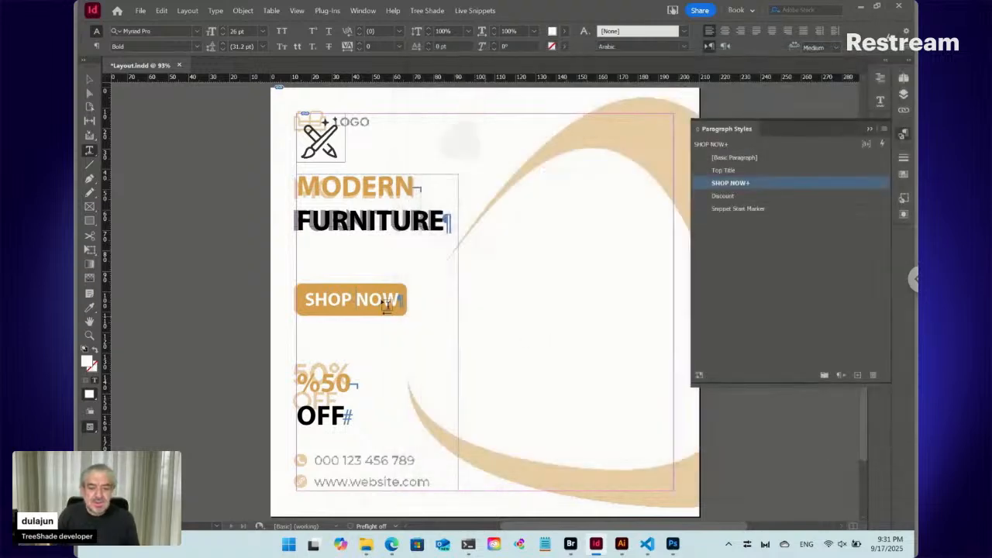
# - Delete the Golden nested line style from the Discount paragraph style
pyautogui.click(318, 386)
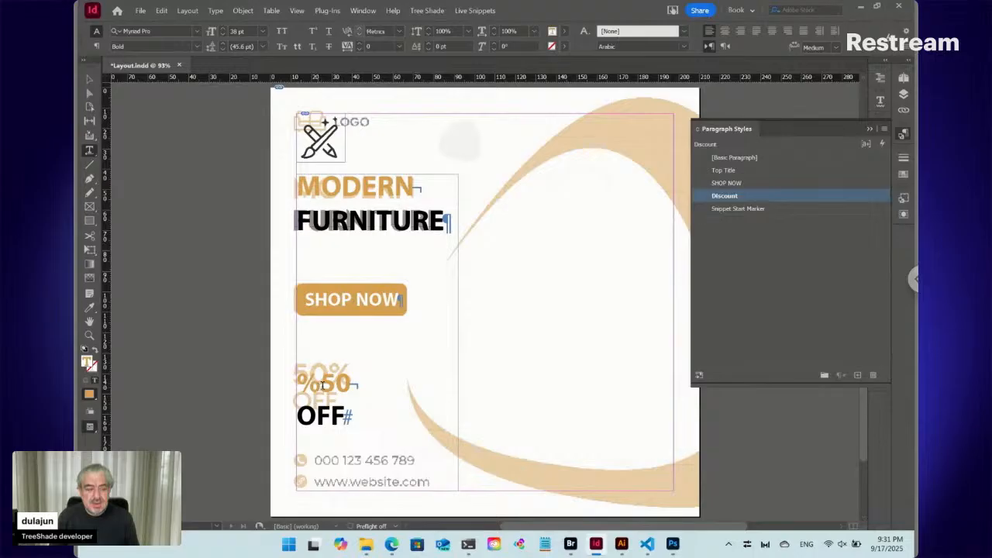
pyautogui.rightClick(730, 198)
pyautogui.click(740, 203)
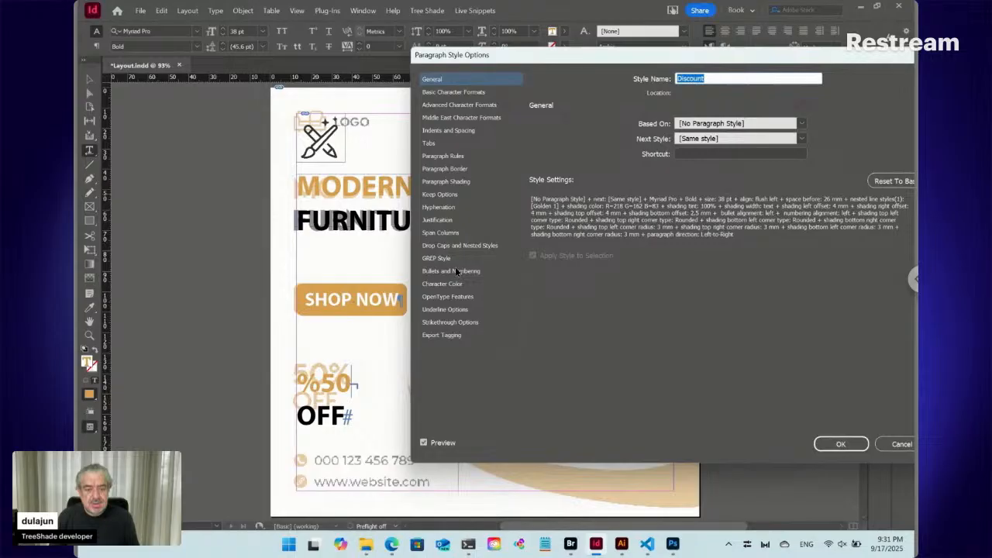
pyautogui.click(460, 246)
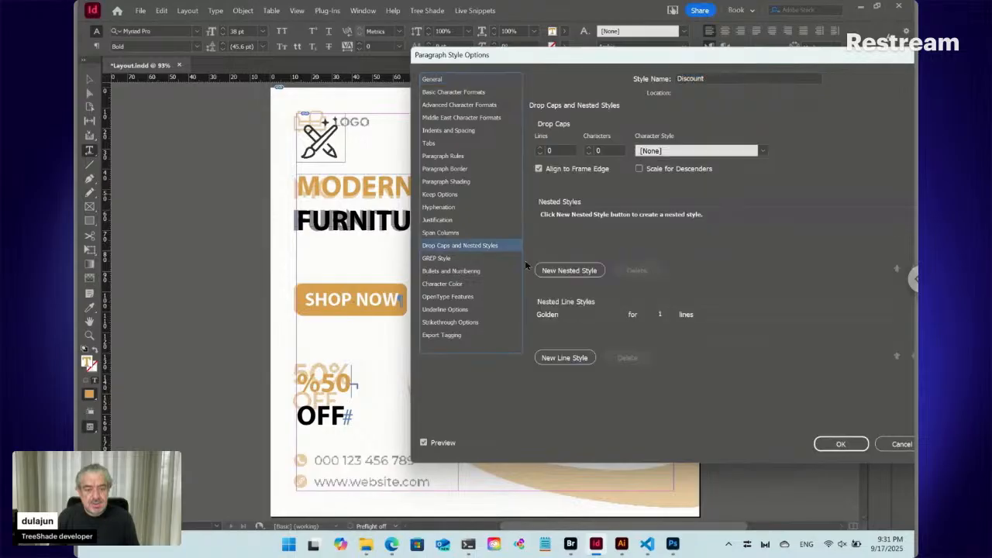
pyautogui.click(594, 314)
pyautogui.click(627, 358)
pyautogui.click(843, 444)
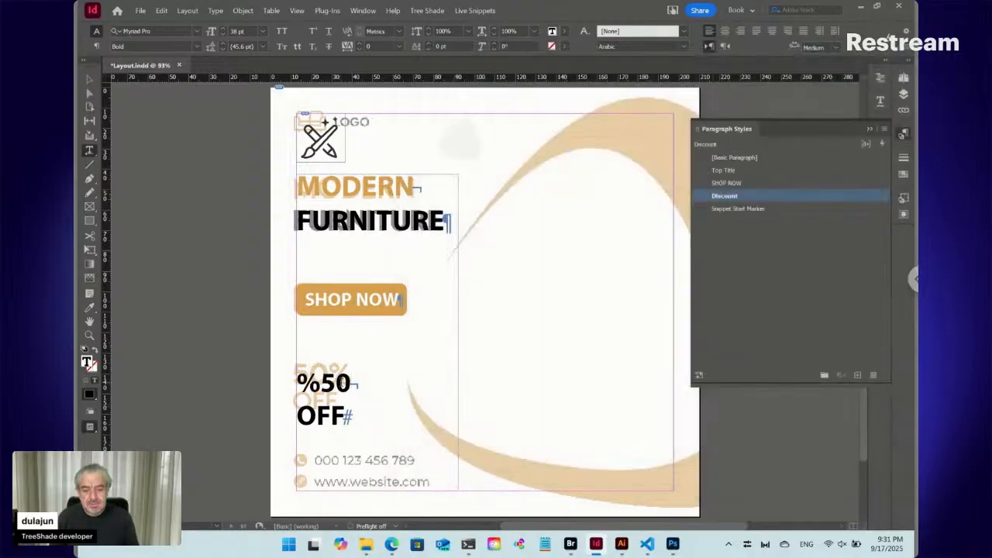
# - Set the auto leading of both discount lines to 92% in the justification settings
pyautogui.hotkey('ctrl', 'a')
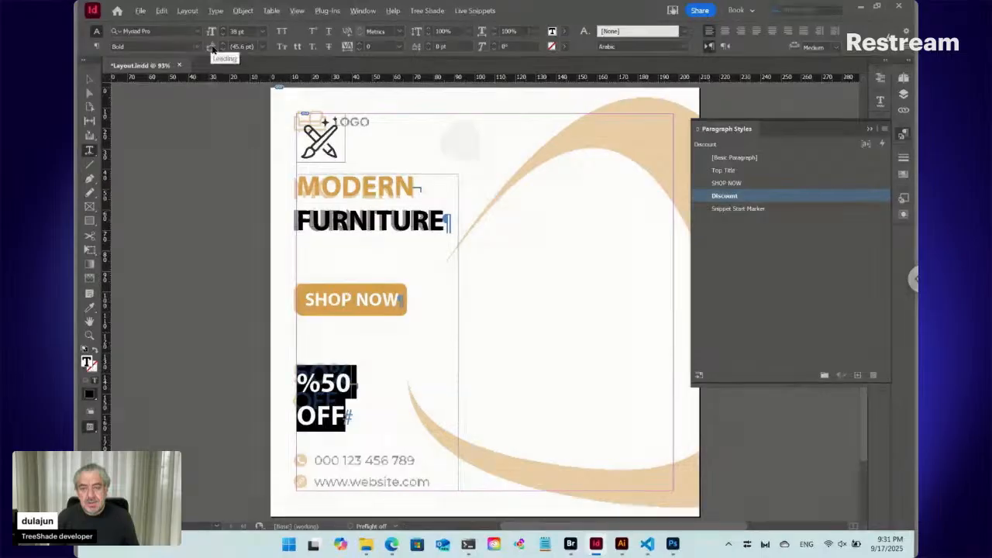
pyautogui.hotkey('ctrl', 'alt', 'shift', 'j')
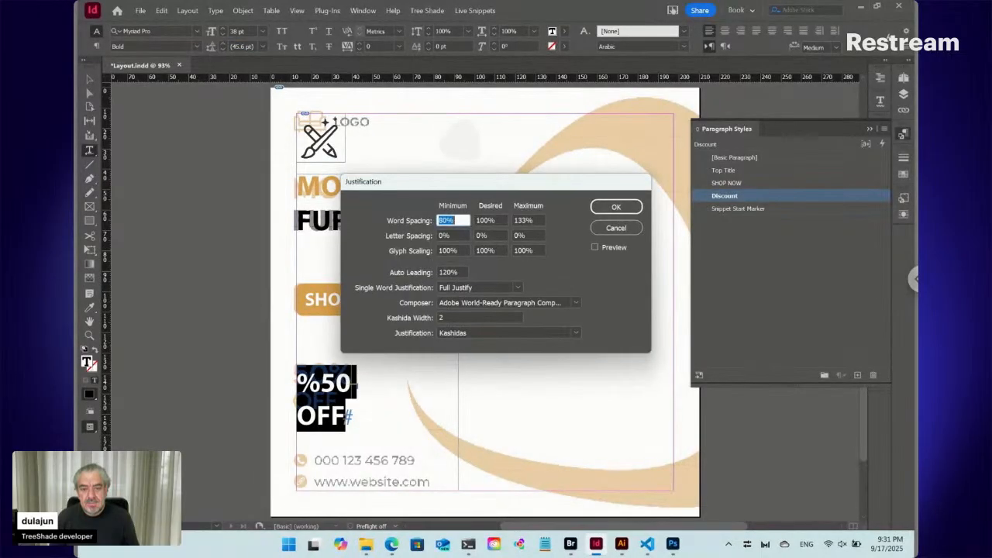
pyautogui.click(607, 250)
pyautogui.click(462, 272)
pyautogui.press('Down')
pyautogui.press('Down')
pyautogui.press('Down')
pyautogui.press('Down')
pyautogui.press('Down')
pyautogui.press('Down')
pyautogui.press('Down')
pyautogui.press('Down')
pyautogui.press('Down')
pyautogui.press('Down')
pyautogui.press('Down')
pyautogui.press('Down')
pyautogui.press('Down')
pyautogui.press('Down')
pyautogui.press('Down')
pyautogui.press('Down')
pyautogui.press('Down')
pyautogui.press('Down')
pyautogui.press('Down')
pyautogui.press('Down')
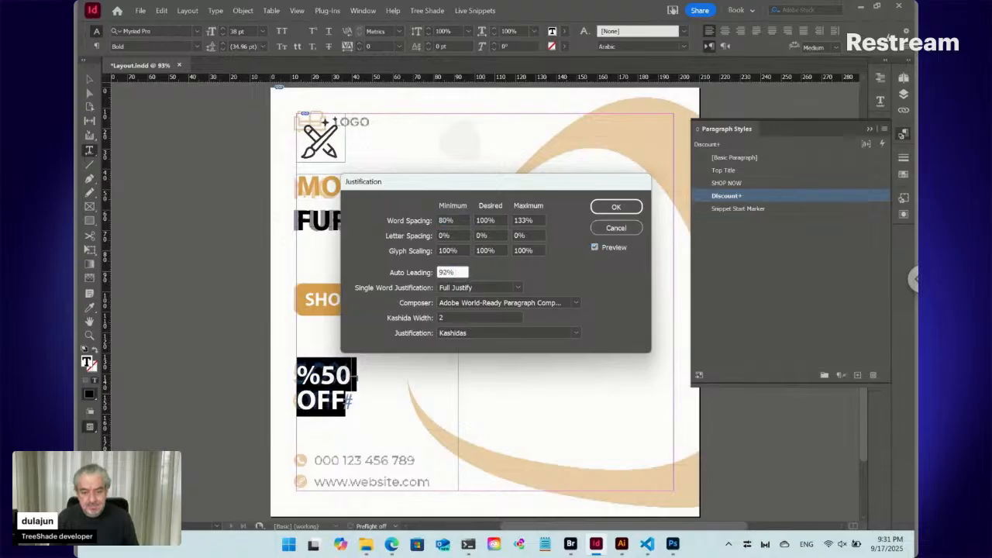
pyautogui.click(617, 207)
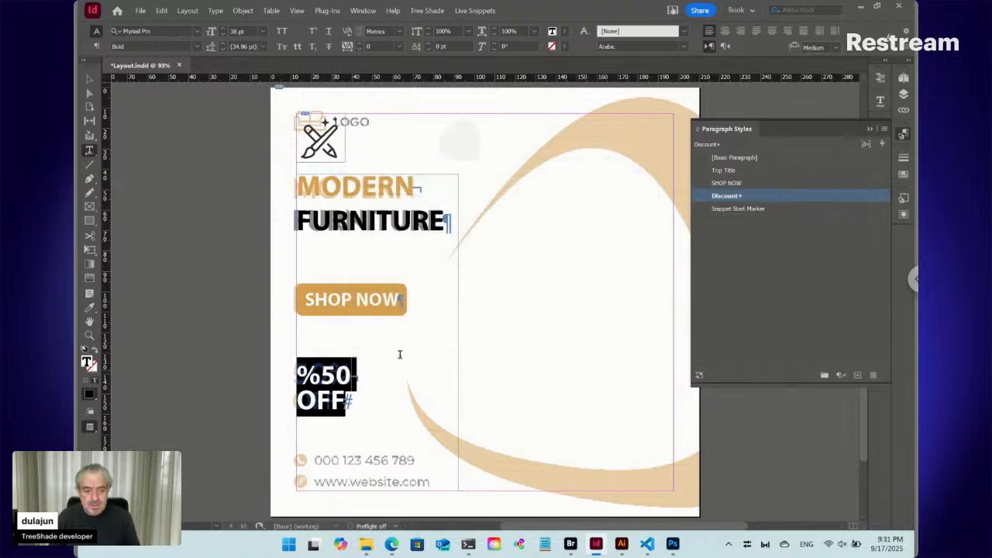
# - Fill both discount lines with the R=218 G=162 B=83 swatch and start a new paragraph after OFF
pyautogui.click(905, 174)
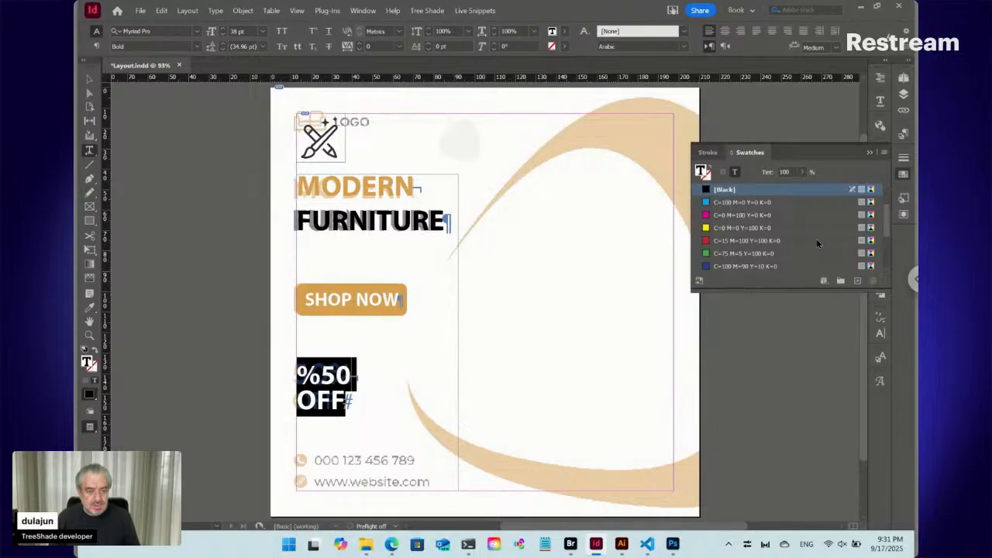
pyautogui.scroll(-2, 799, 248)
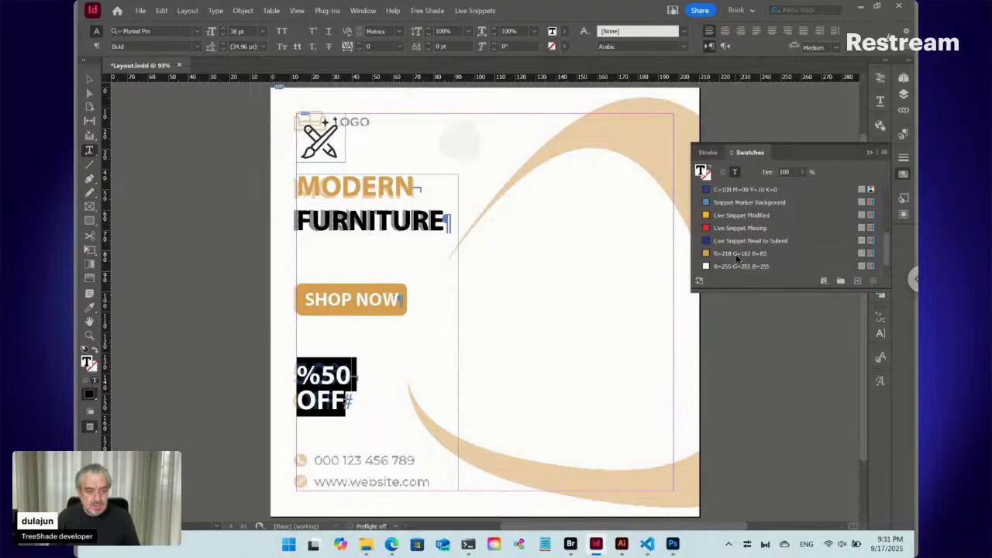
pyautogui.click(737, 255)
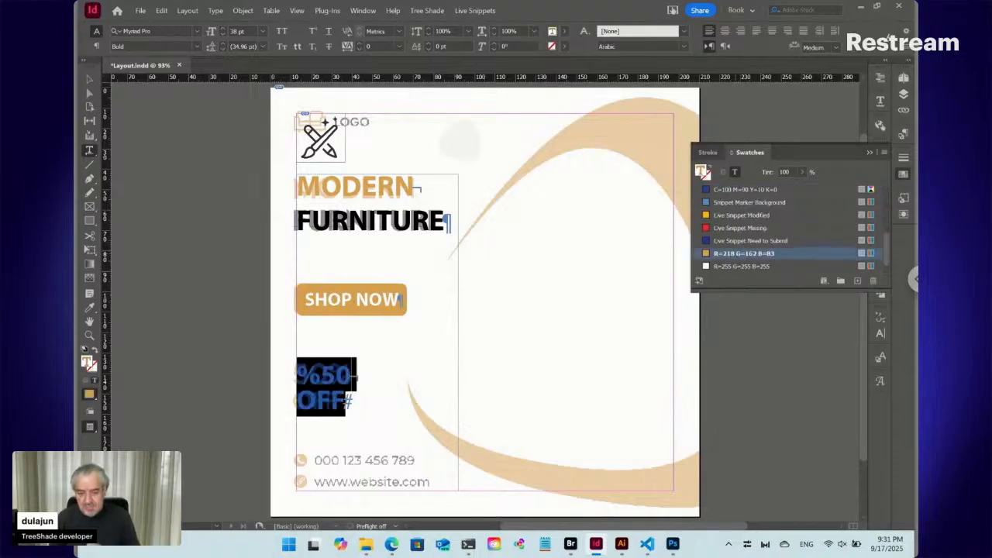
pyautogui.click(346, 402)
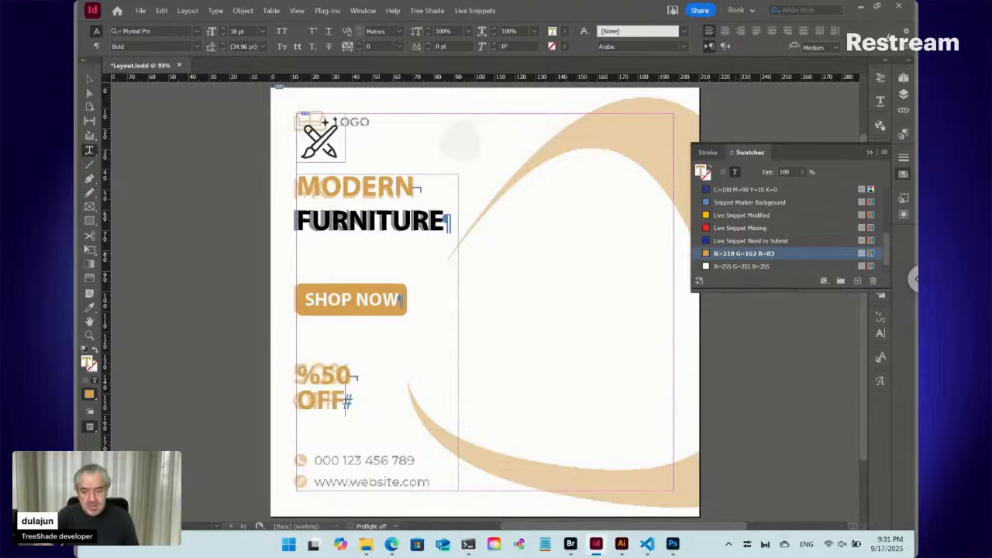
pyautogui.press('Return')
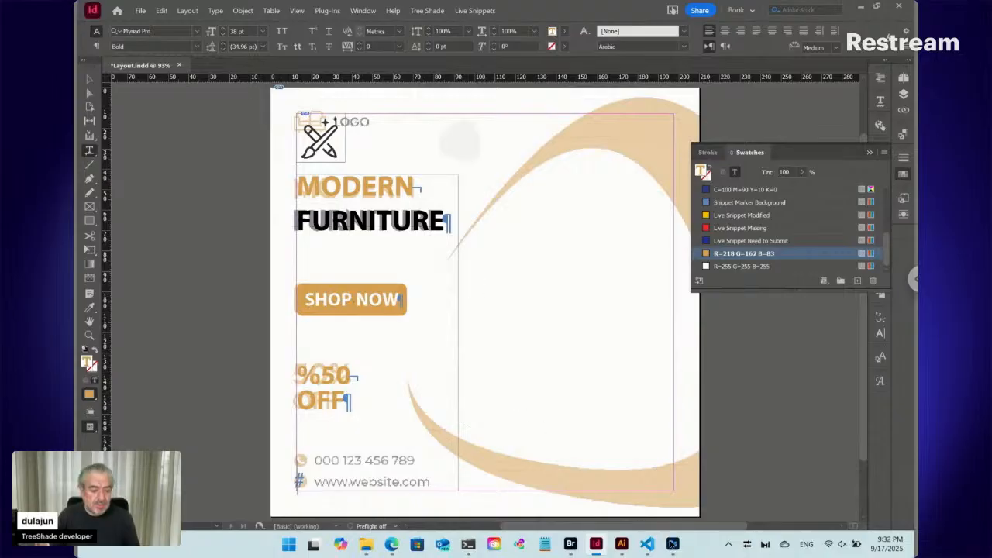
# - Switch to the PSD in Photoshop, check the phone icon by hiding and reshowing its Ellipse 4 layer, and return to InDesign
pyautogui.click(673, 544)
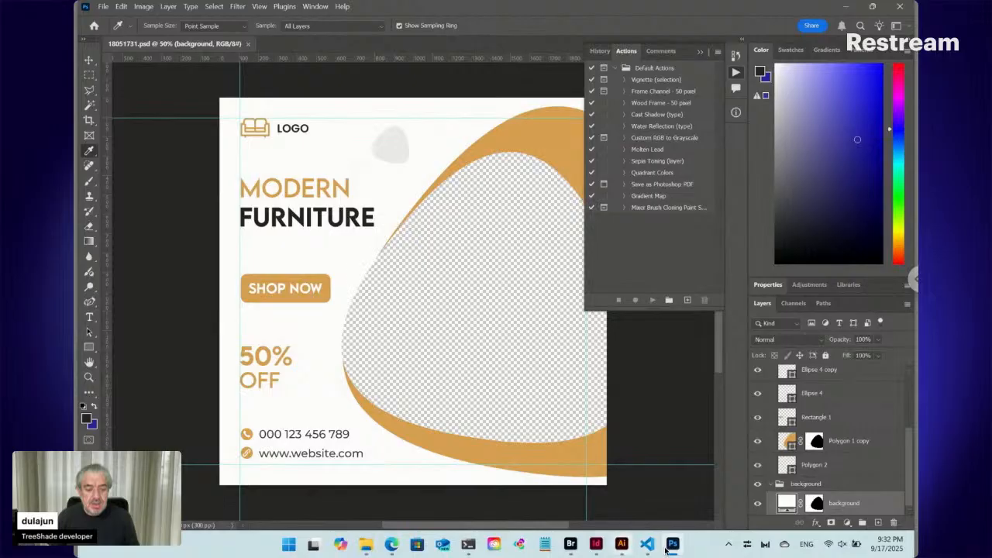
pyautogui.moveTo(598, 547)
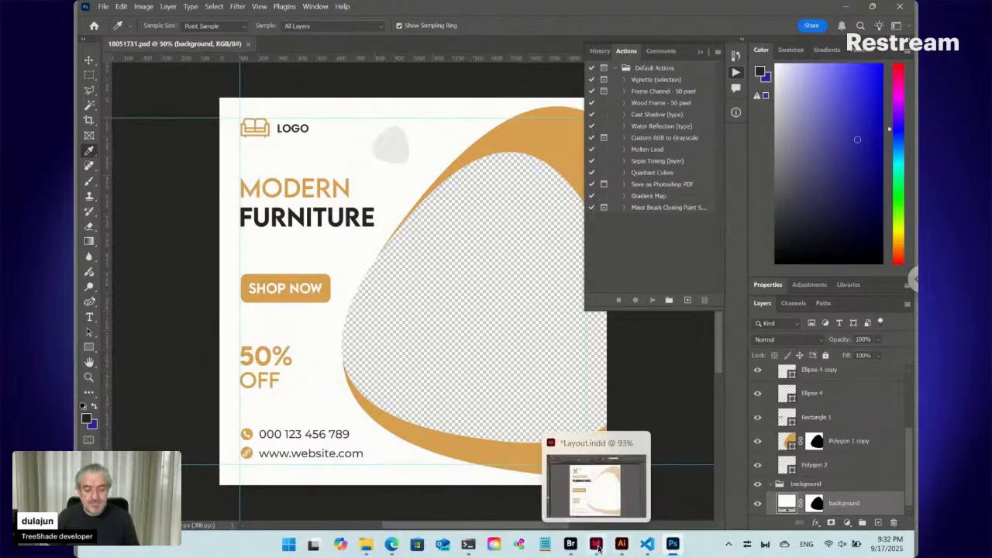
pyautogui.click(598, 547)
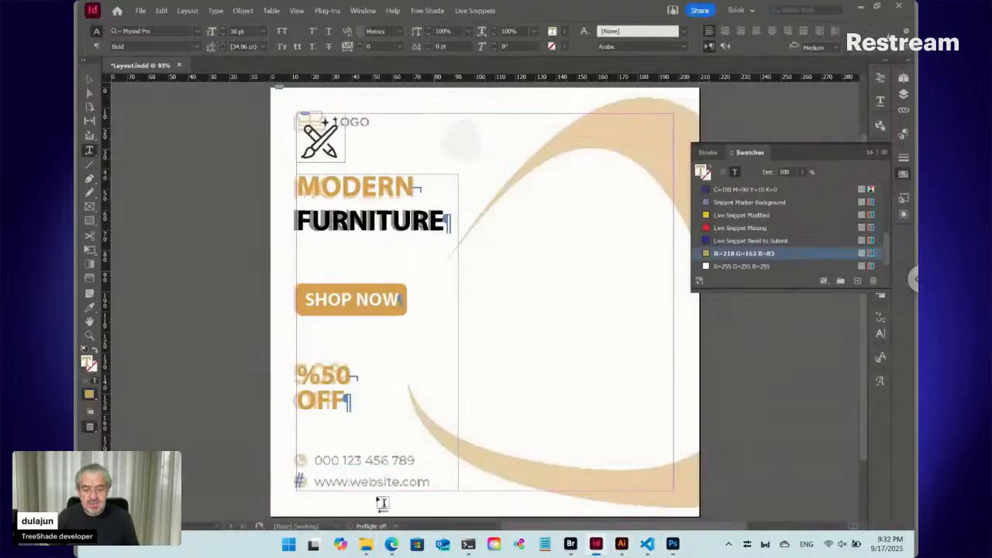
pyautogui.click(673, 545)
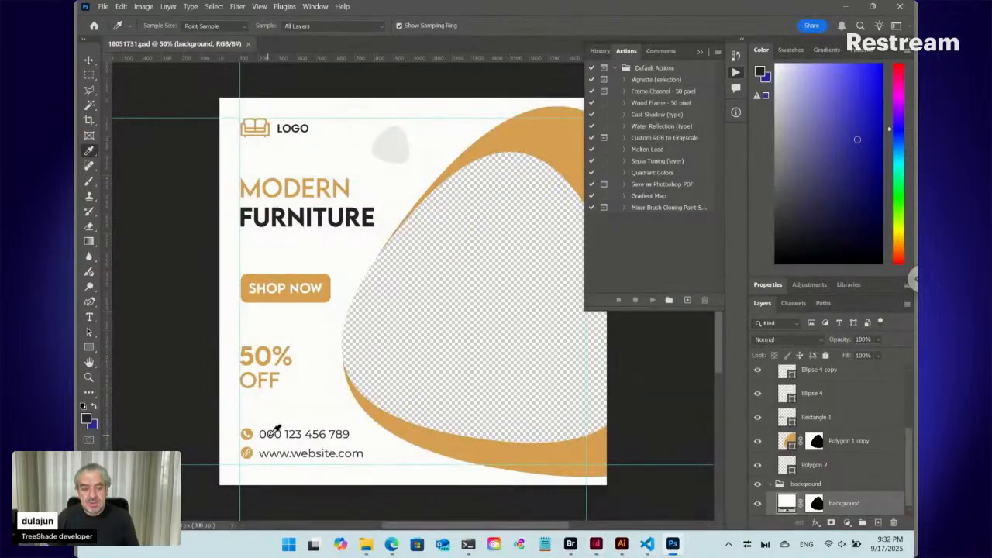
pyautogui.click(88, 59)
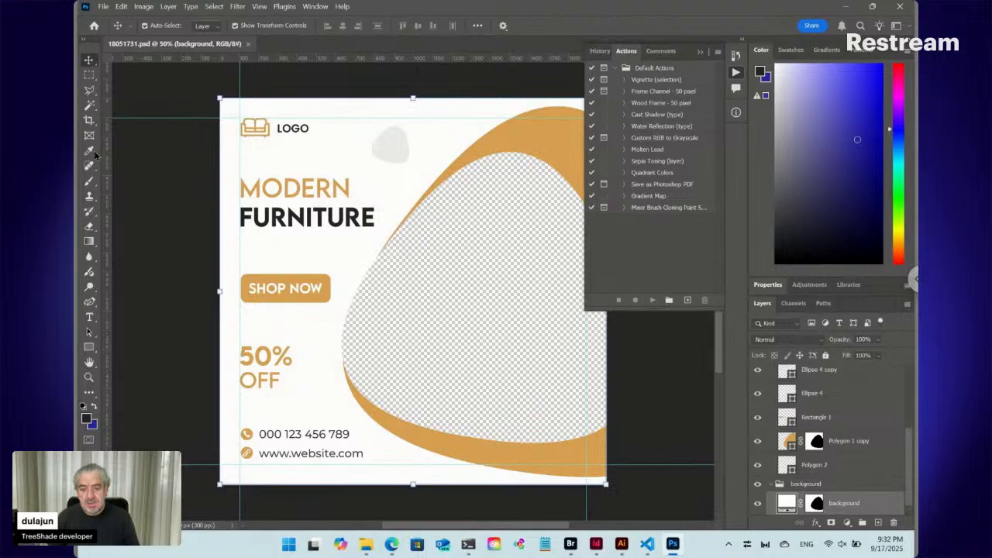
pyautogui.click(250, 437)
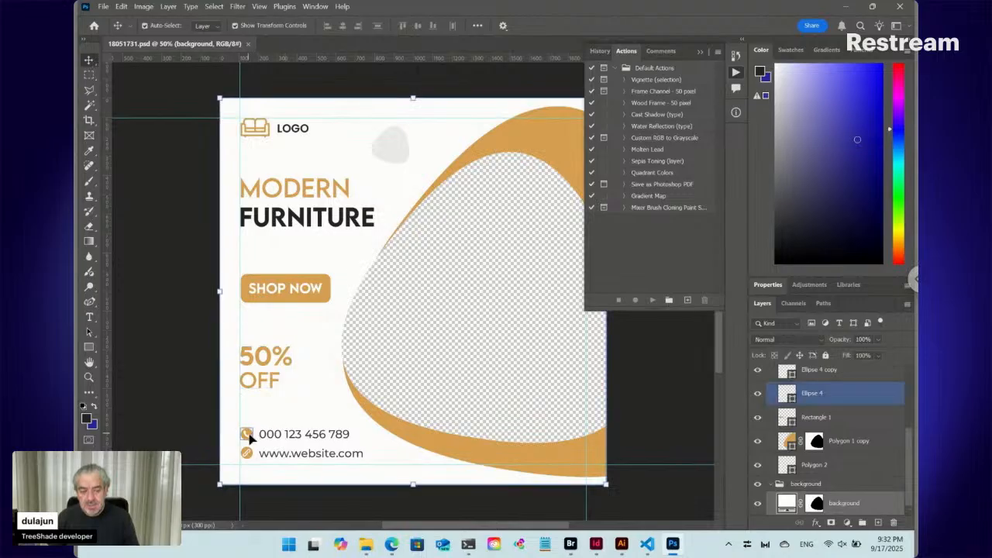
pyautogui.rightClick(249, 437)
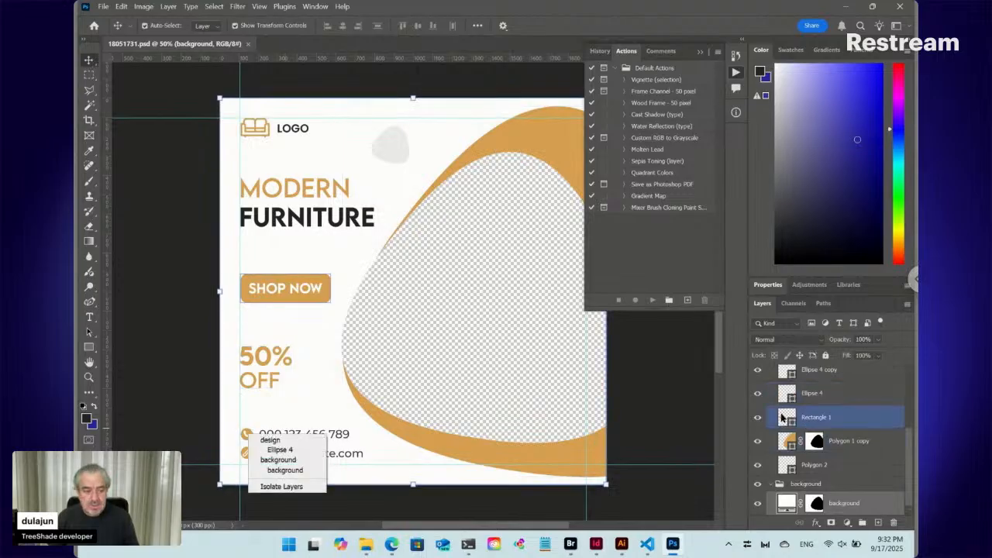
pyautogui.click(758, 395)
pyautogui.click(758, 395)
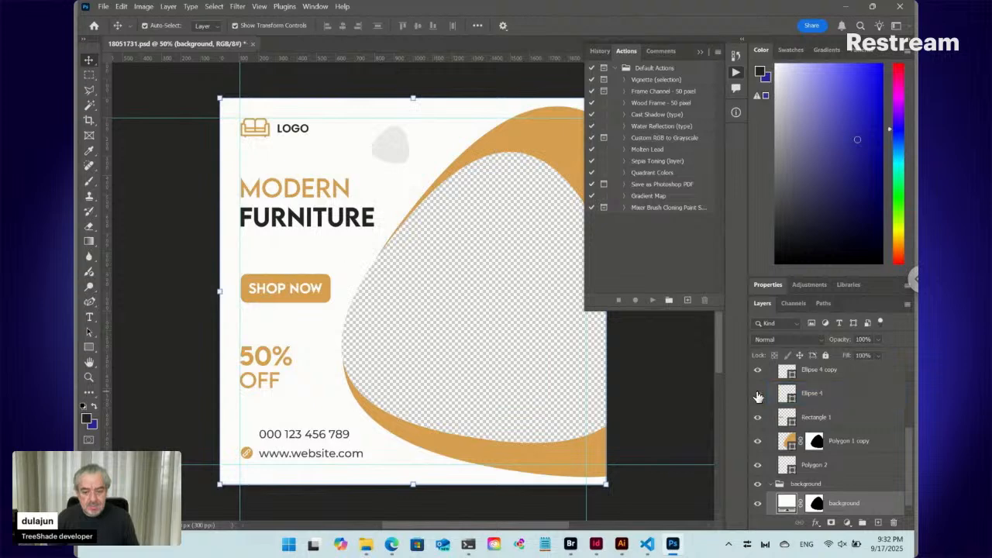
pyautogui.click(758, 396)
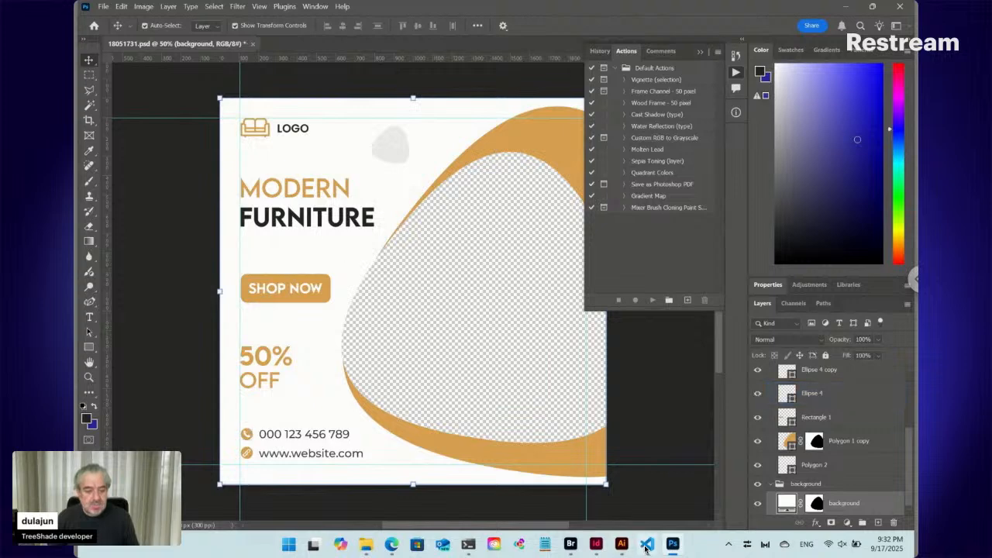
pyautogui.click(596, 545)
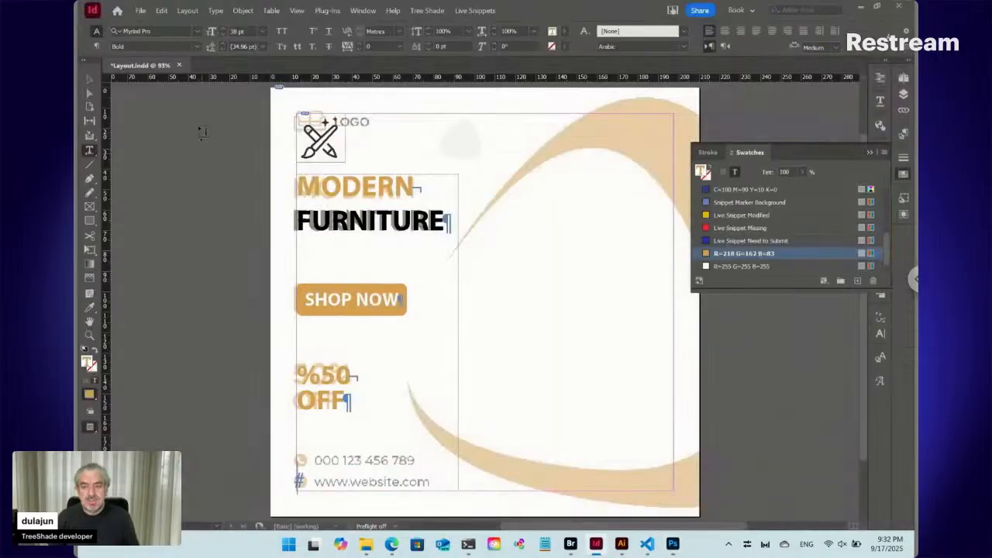
# - Select the placed PSD guide covering the page and set its opacity to 100%
pyautogui.click(90, 81)
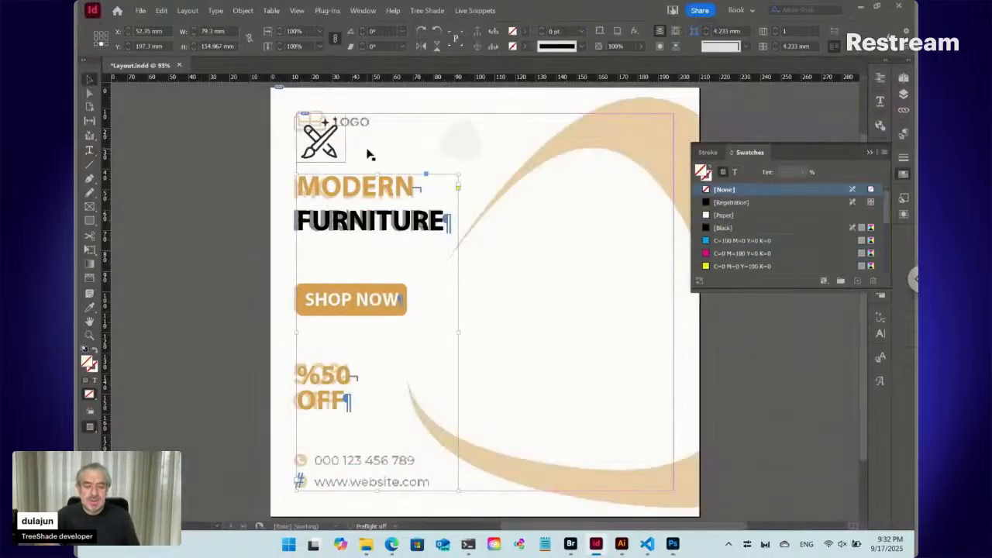
pyautogui.click(435, 147)
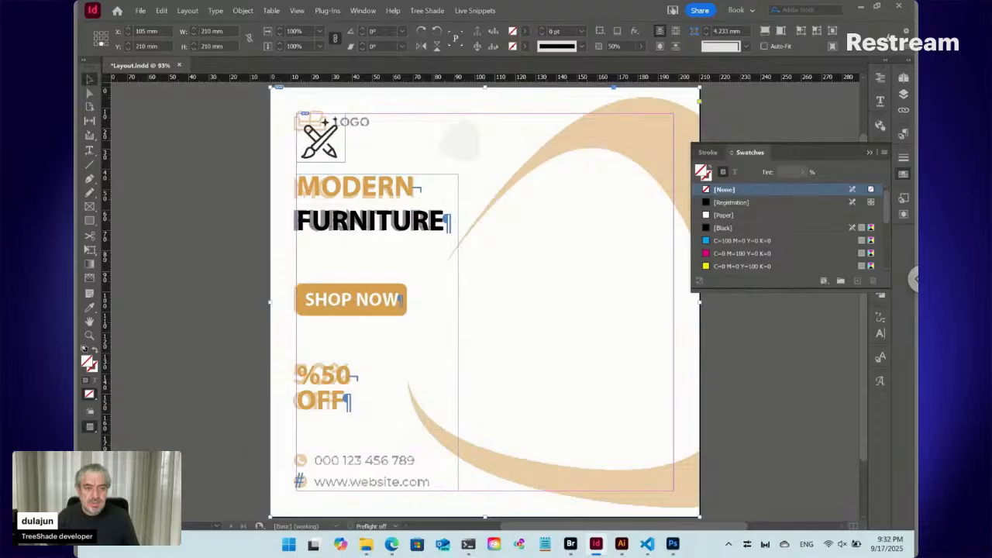
pyautogui.click(603, 48)
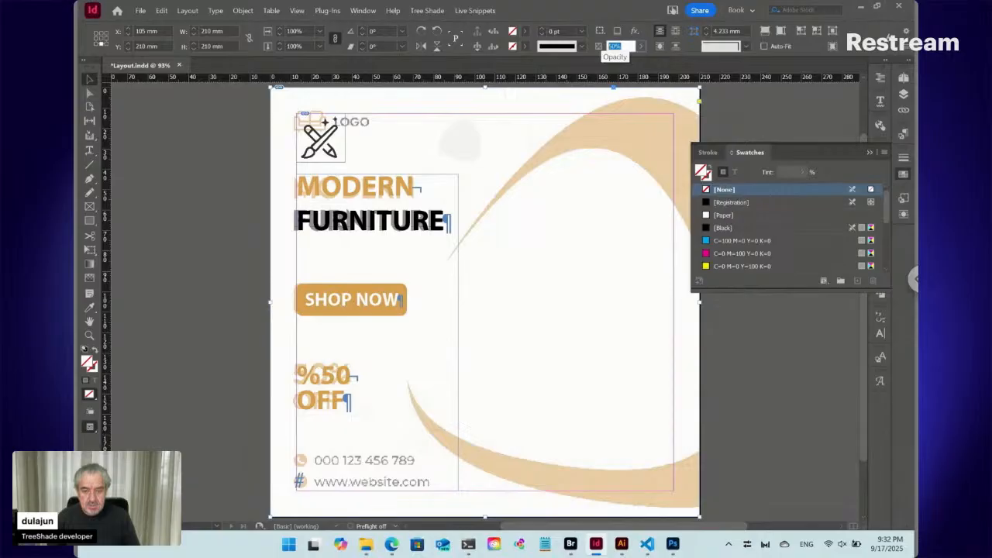
pyautogui.write('10')
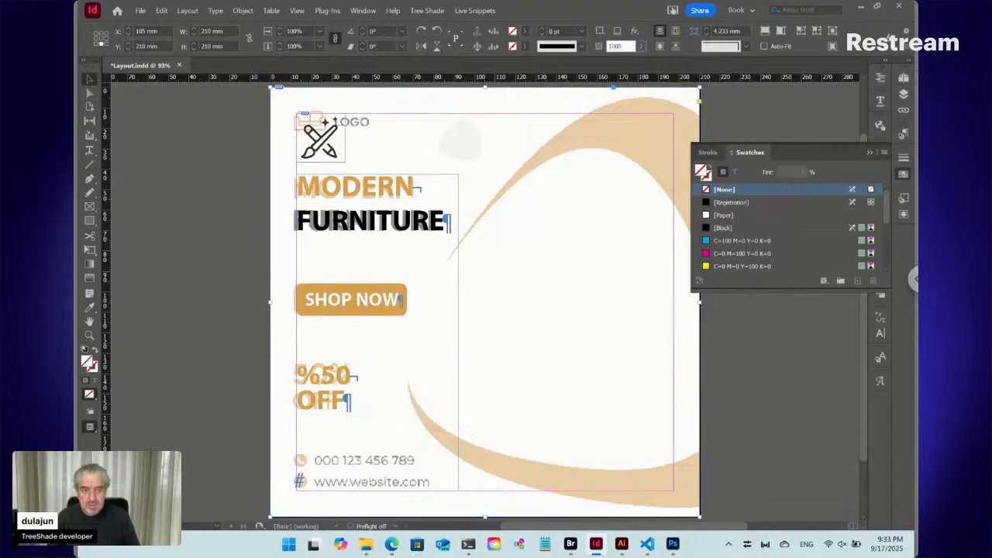
pyautogui.write('00')
pyautogui.press('Return')
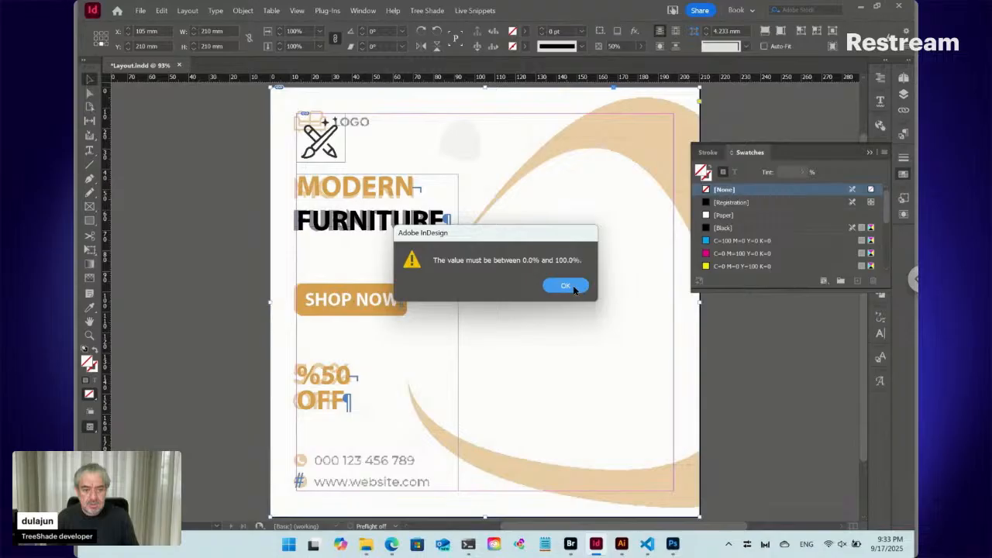
pyautogui.click(575, 290)
pyautogui.hotkey('shift', 'Up')
pyautogui.hotkey('shift', 'Up')
pyautogui.hotkey('shift', 'Up')
pyautogui.hotkey('shift', 'Up')
pyautogui.hotkey('shift', 'Up')
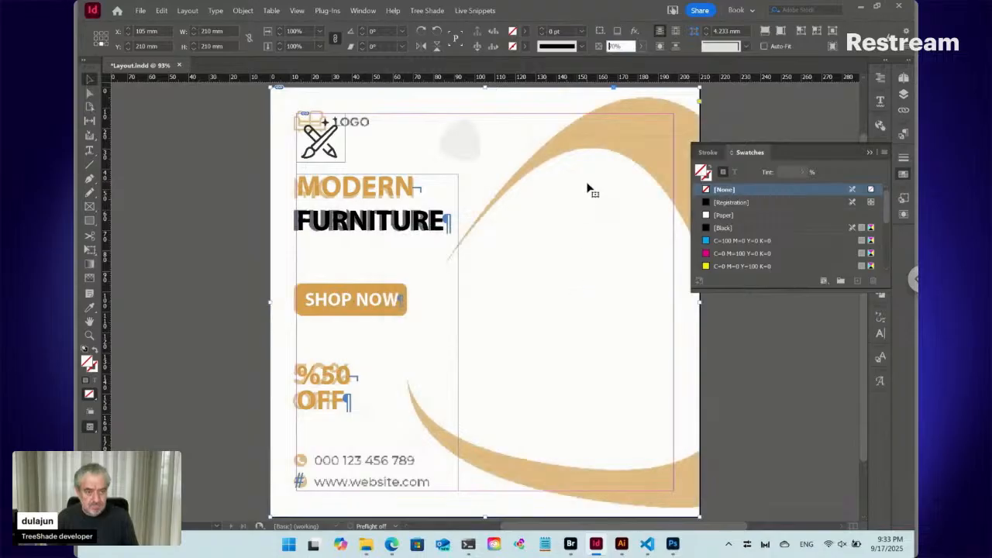
pyautogui.press('Return')
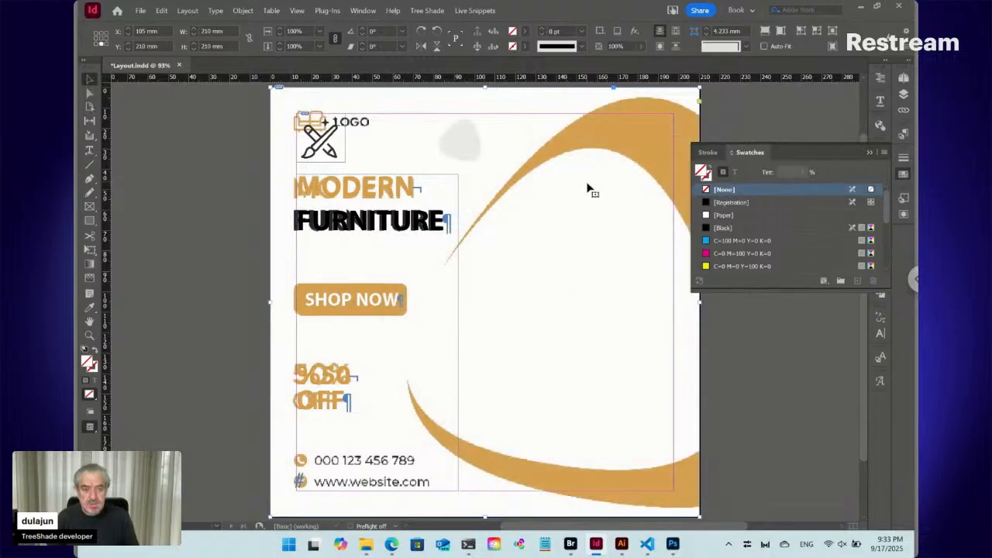
# - Shift the placed PSD guide aside and hide its logo, text and image layer groups in Object Layer Options with preview on
pyautogui.moveTo(601, 147); pyautogui.dragTo(549, 147)
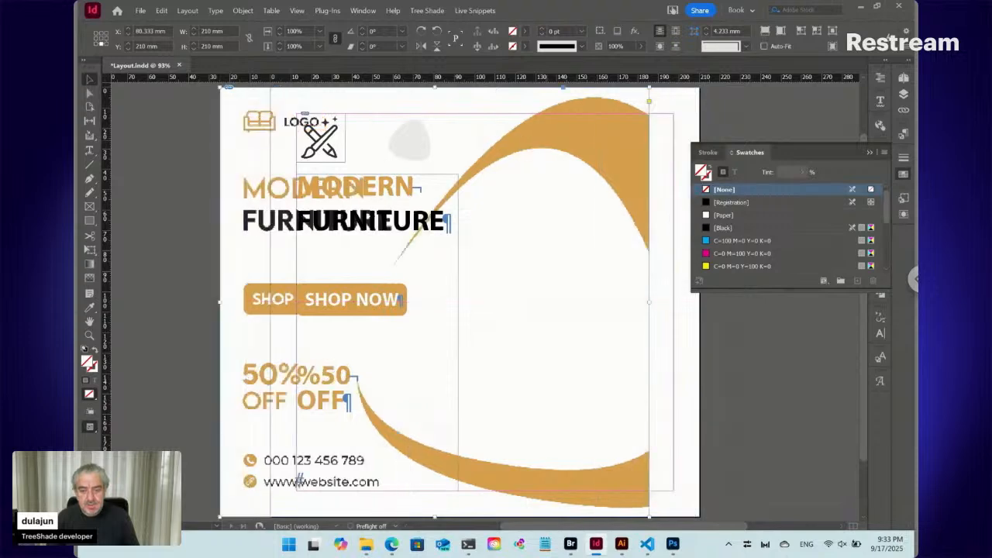
pyautogui.rightClick(519, 128)
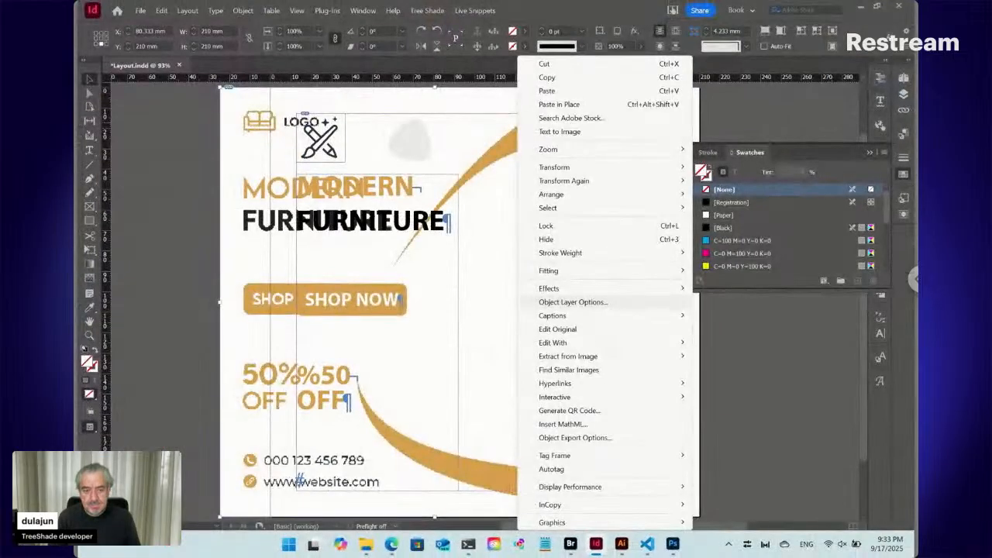
pyautogui.click(601, 306)
pyautogui.moveTo(404, 172); pyautogui.dragTo(561, 203)
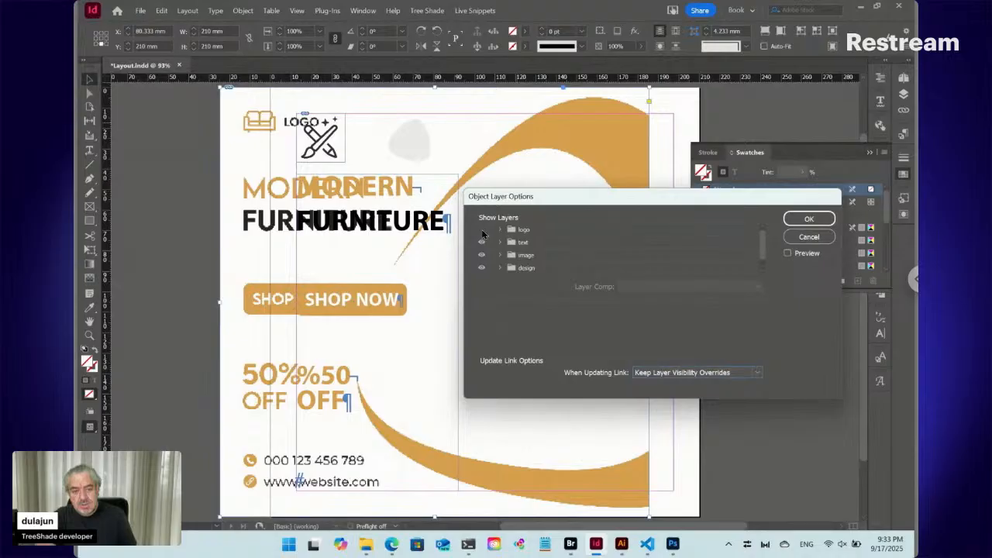
pyautogui.click(788, 253)
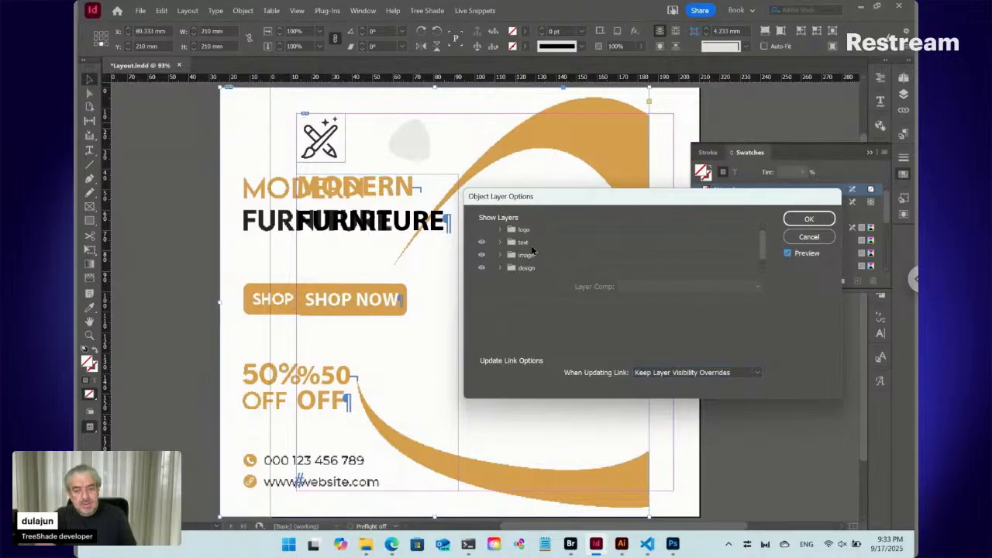
pyautogui.click(481, 242)
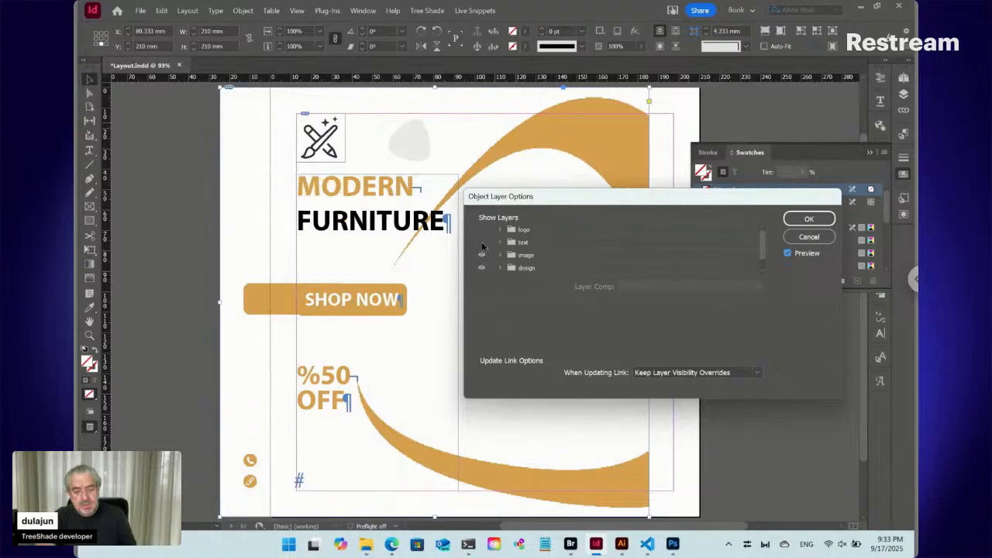
pyautogui.click(482, 255)
pyautogui.click(482, 255)
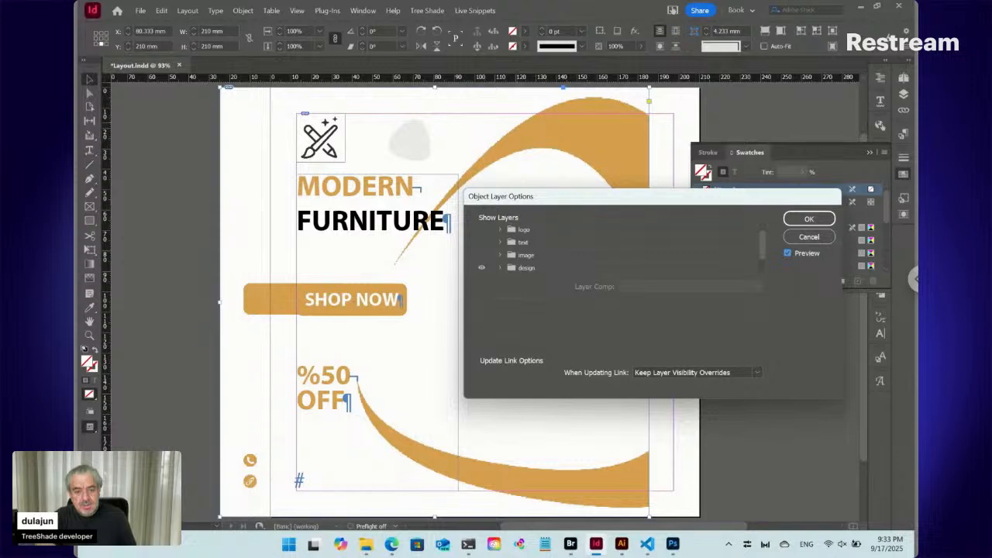
pyautogui.click(482, 268)
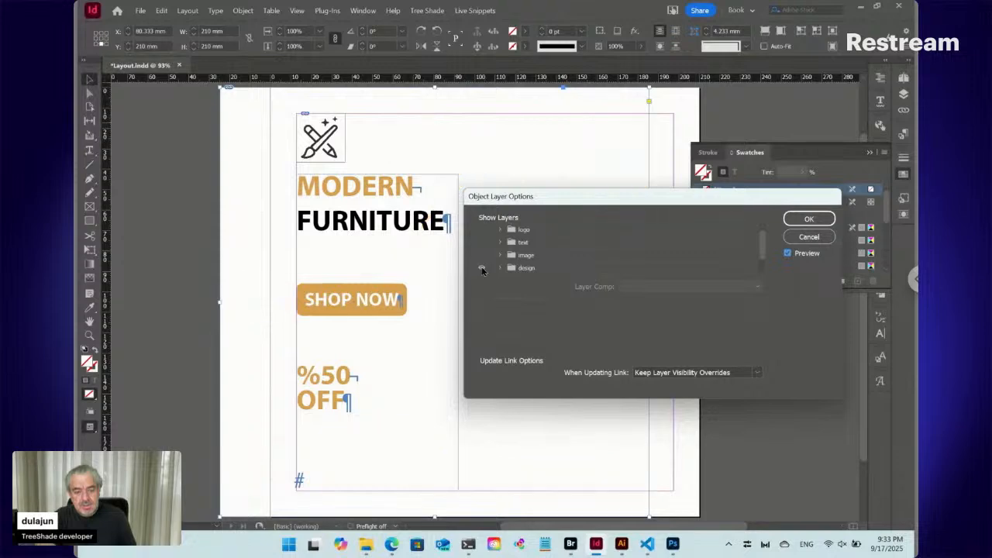
pyautogui.click(482, 268)
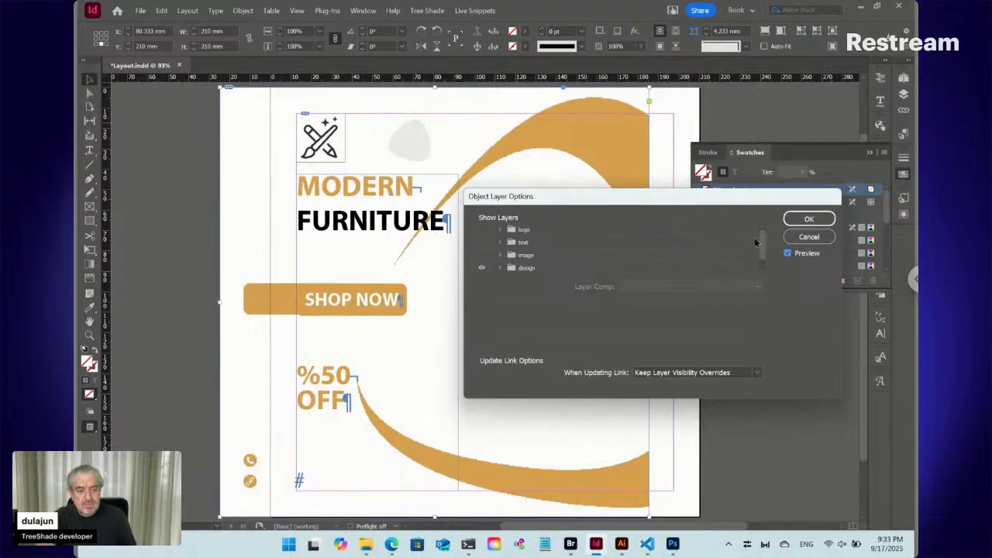
pyautogui.click(806, 221)
# - Undo the stray moves of the PSD guide and move it back to cover the page at X 105 mm
pyautogui.moveTo(214, 243); pyautogui.dragTo(191, 286)
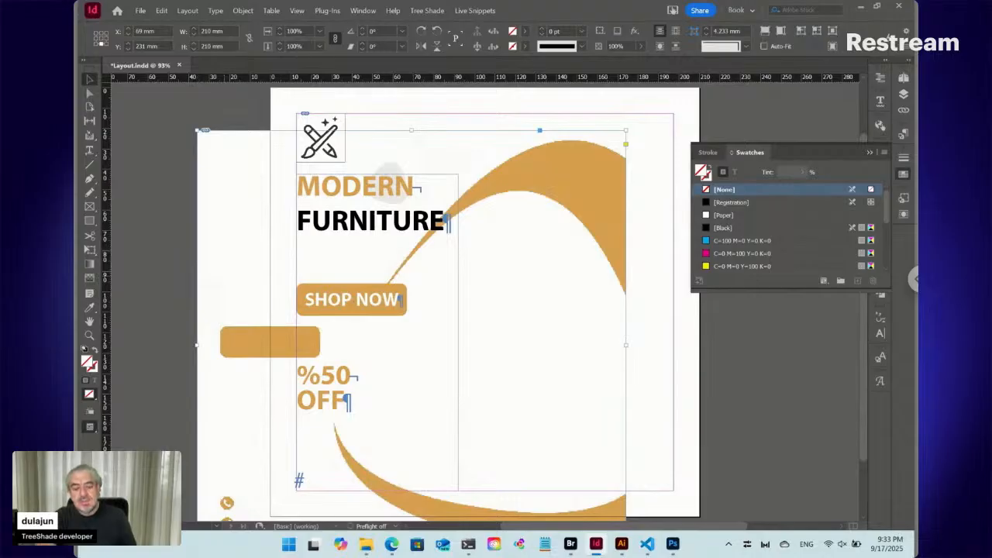
pyautogui.hotkey('ctrl', 'z')
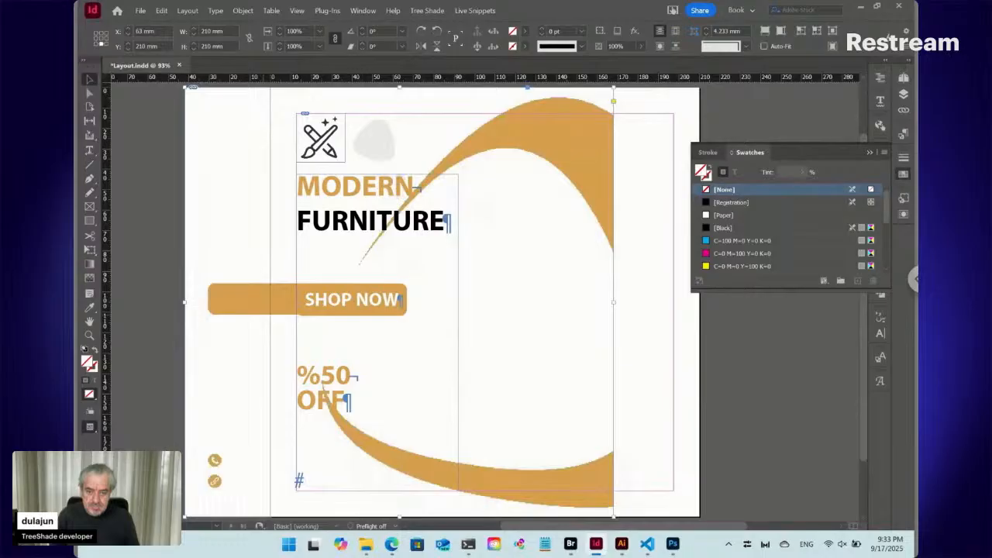
pyautogui.hotkey('ctrl', 'z')
pyautogui.moveTo(251, 256); pyautogui.dragTo(301, 257)
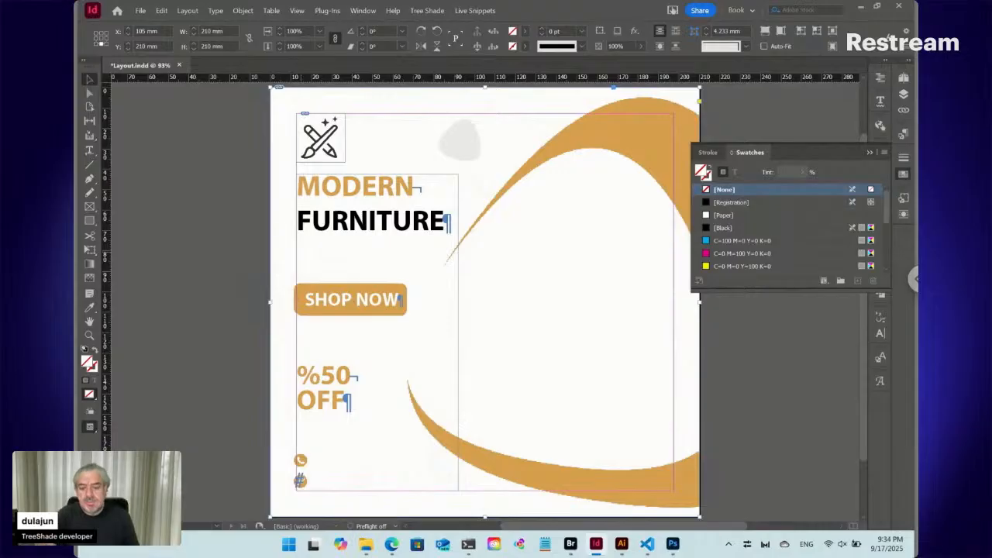
# - Switch to the PSD in Photoshop and check the button shape by hiding and reshowing its Rectangle 1 layer
pyautogui.click(674, 546)
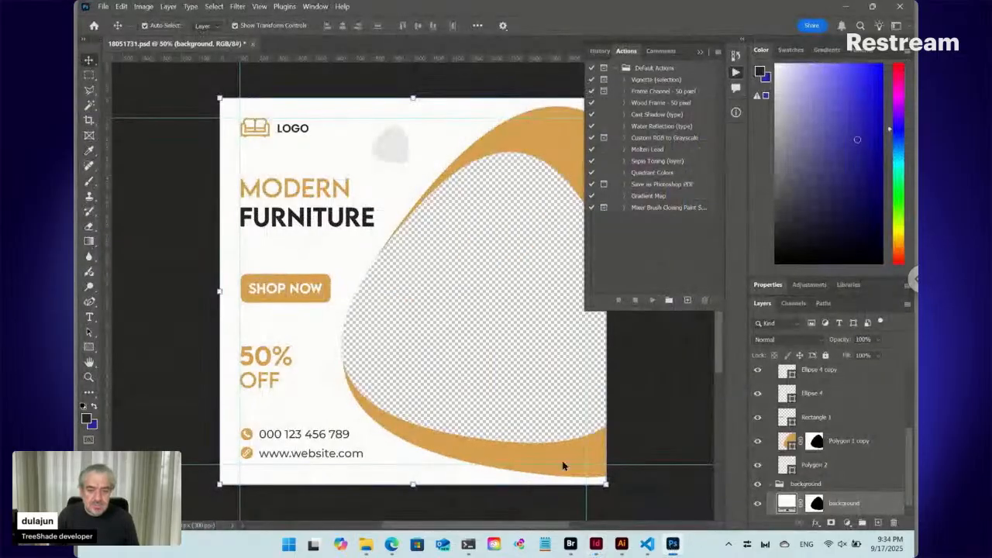
pyautogui.rightClick(288, 283)
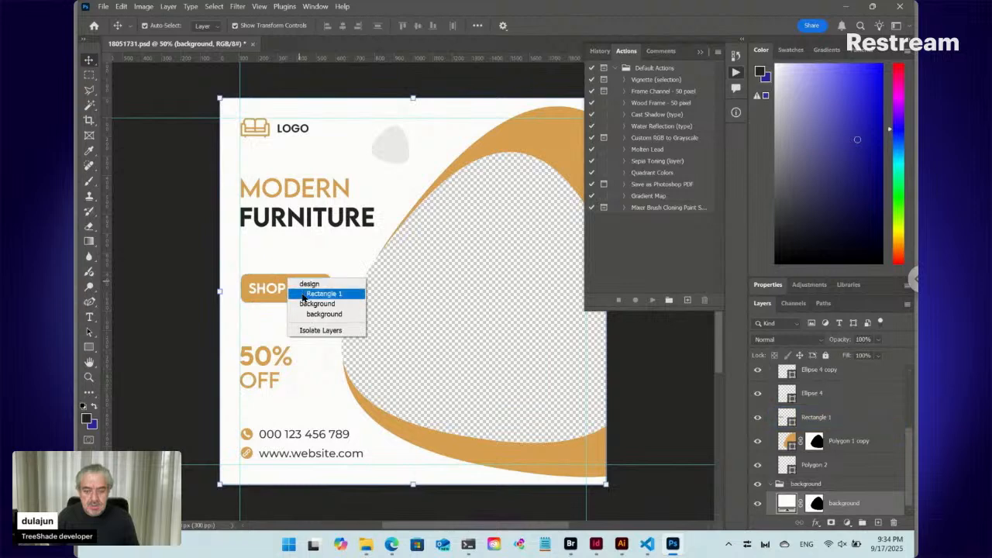
pyautogui.click(305, 295)
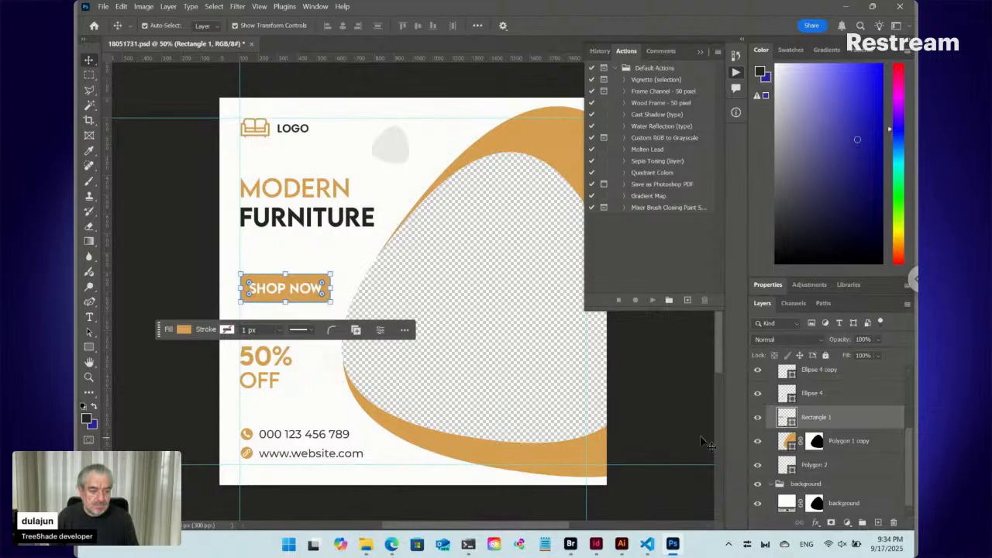
pyautogui.click(757, 418)
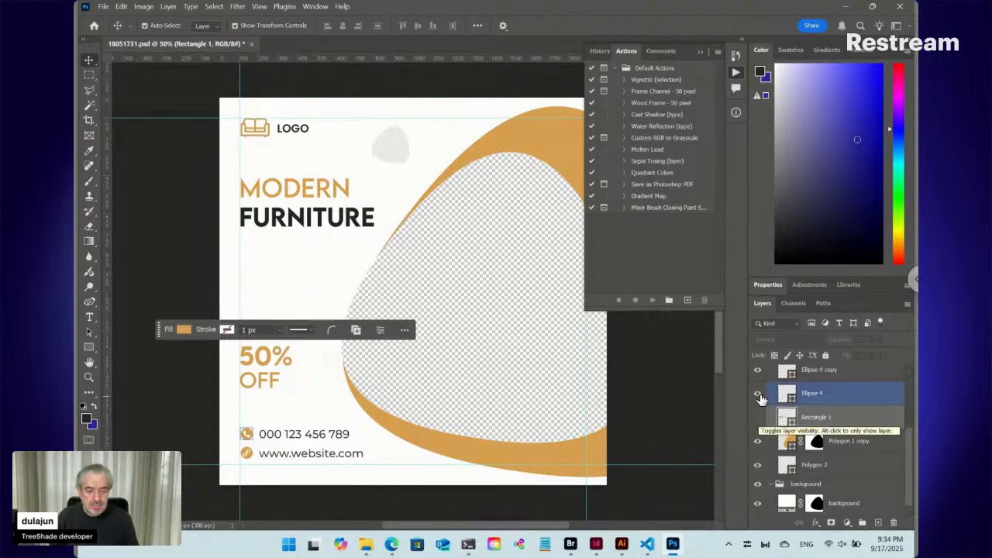
pyautogui.click(759, 395)
pyautogui.click(759, 395)
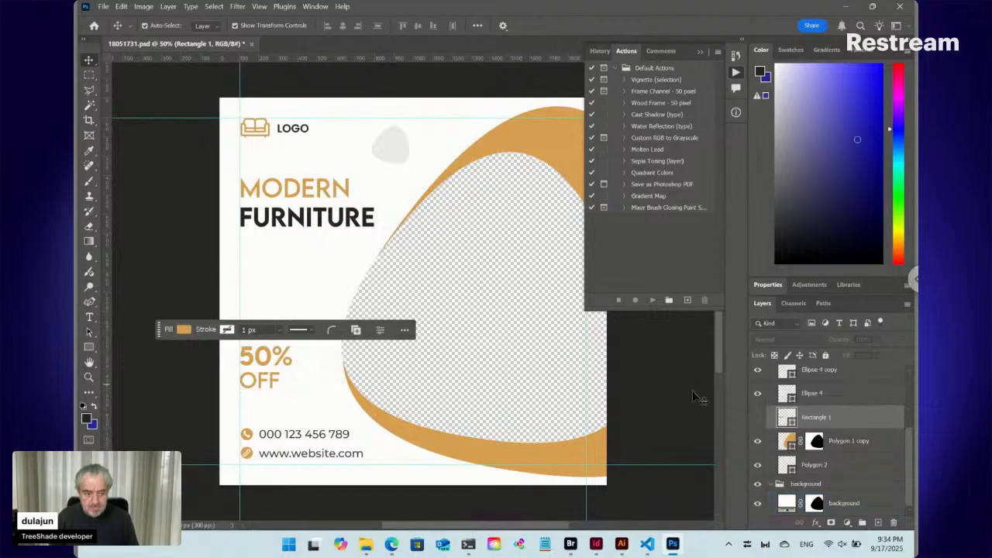
pyautogui.click(759, 420)
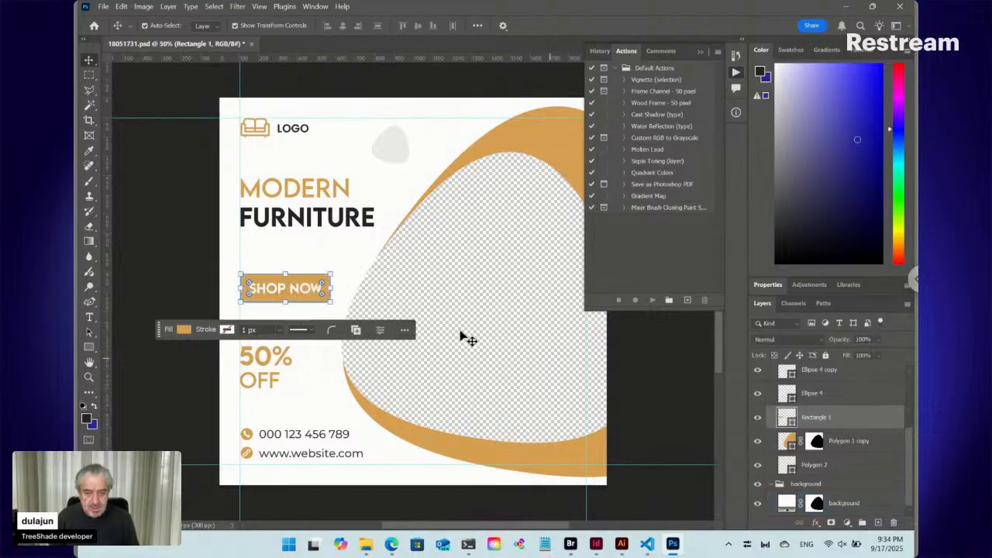
# - Hide the shop now text layer and the Rectangle 1 button shape behind it
pyautogui.click(301, 293)
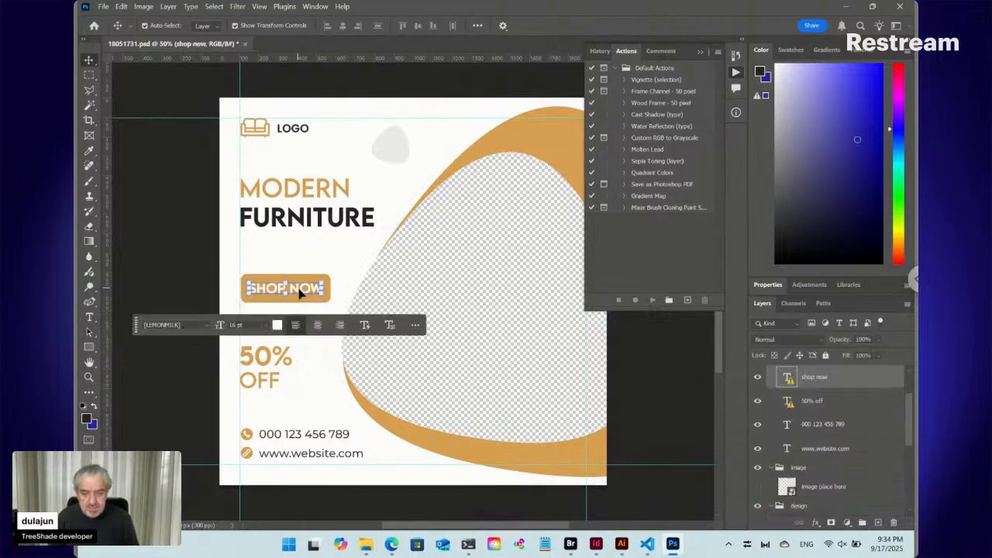
pyautogui.rightClick(301, 293)
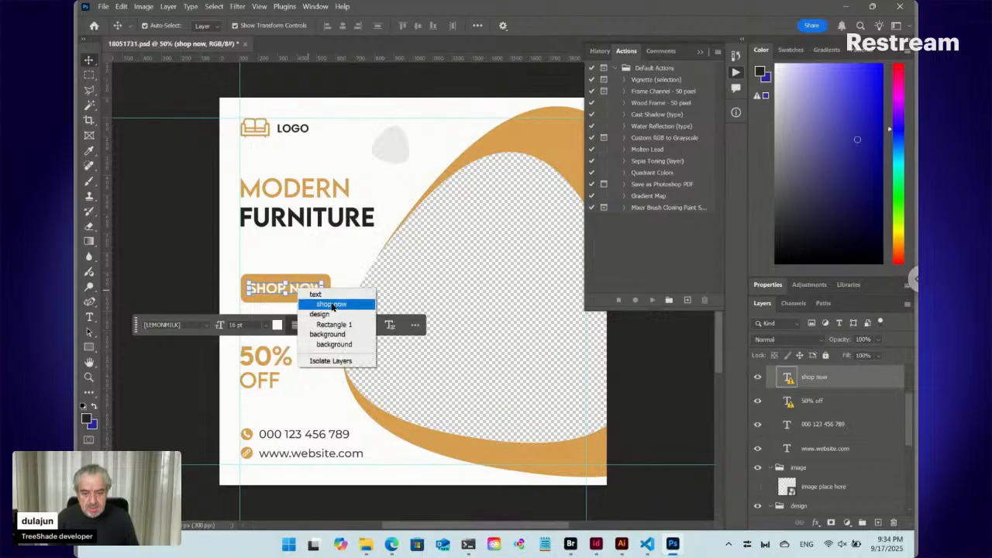
pyautogui.click(332, 304)
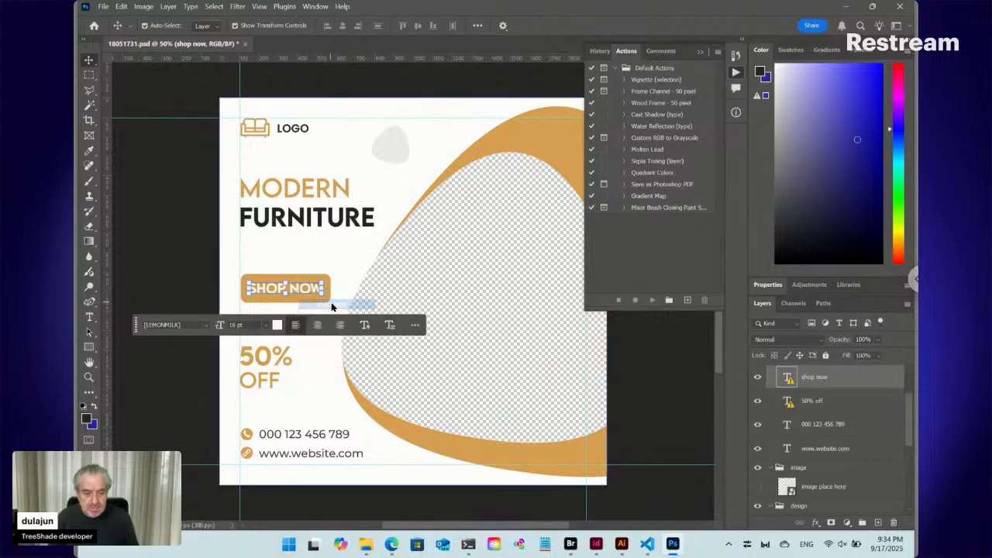
pyautogui.click(758, 379)
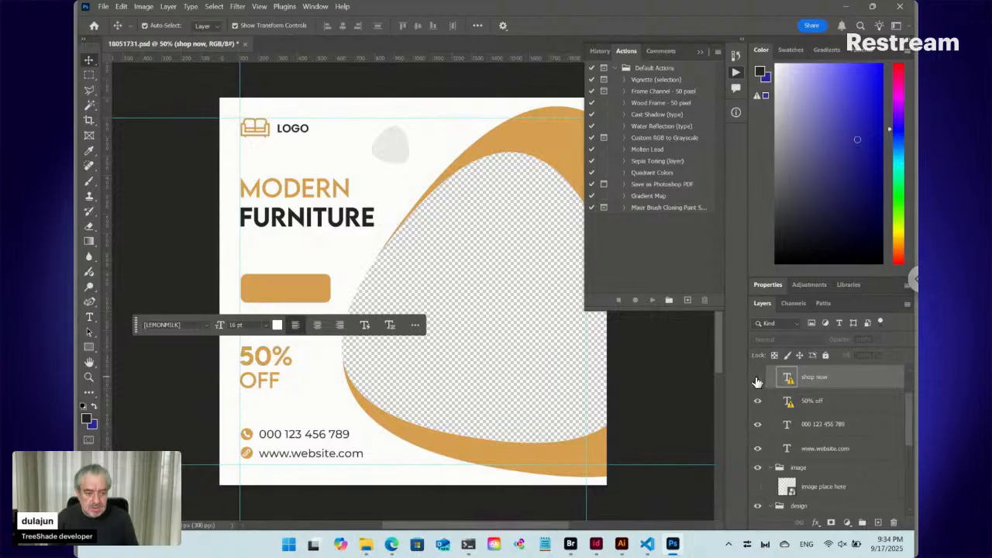
pyautogui.rightClick(319, 299)
pyautogui.click(343, 309)
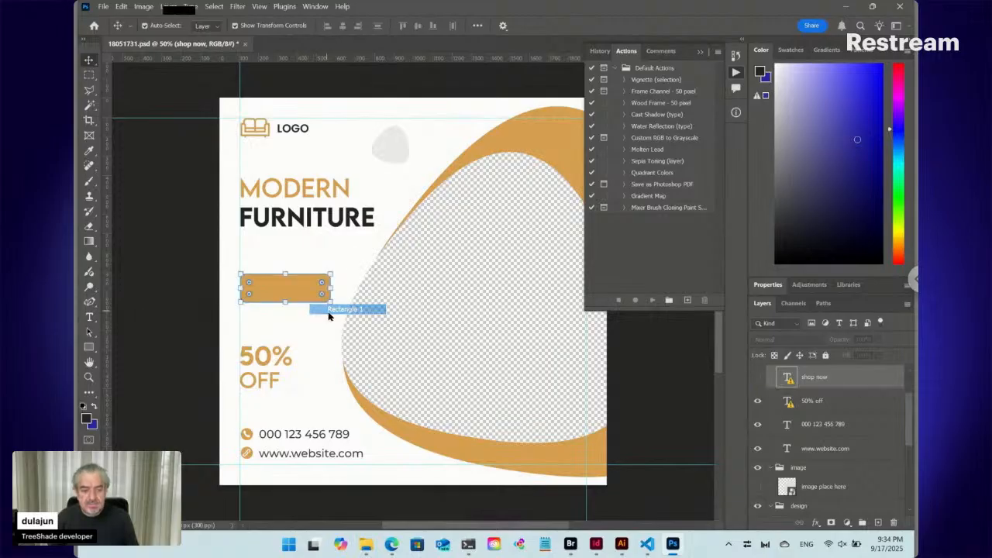
pyautogui.click(757, 503)
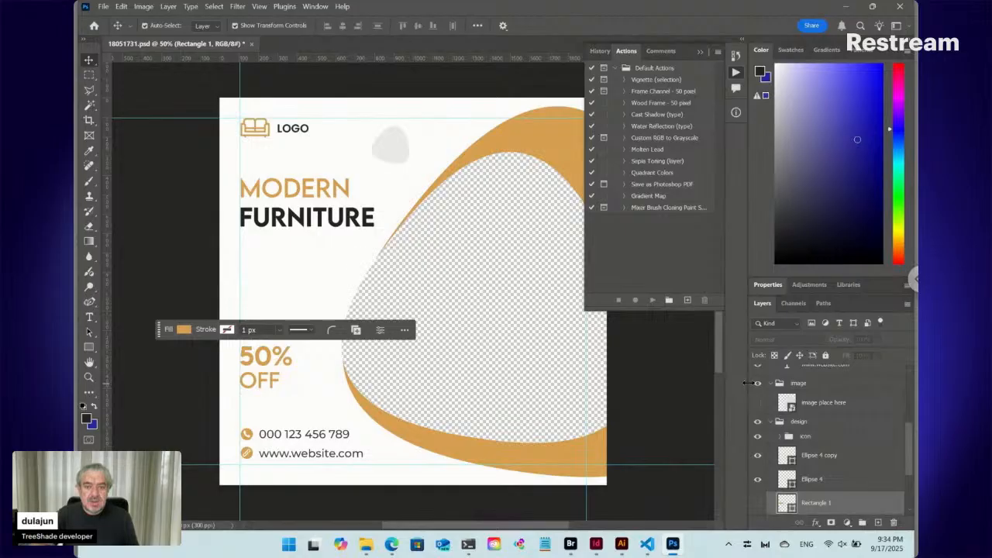
# - Select the logo artwork and hide its logo here layer
pyautogui.rightClick(267, 131)
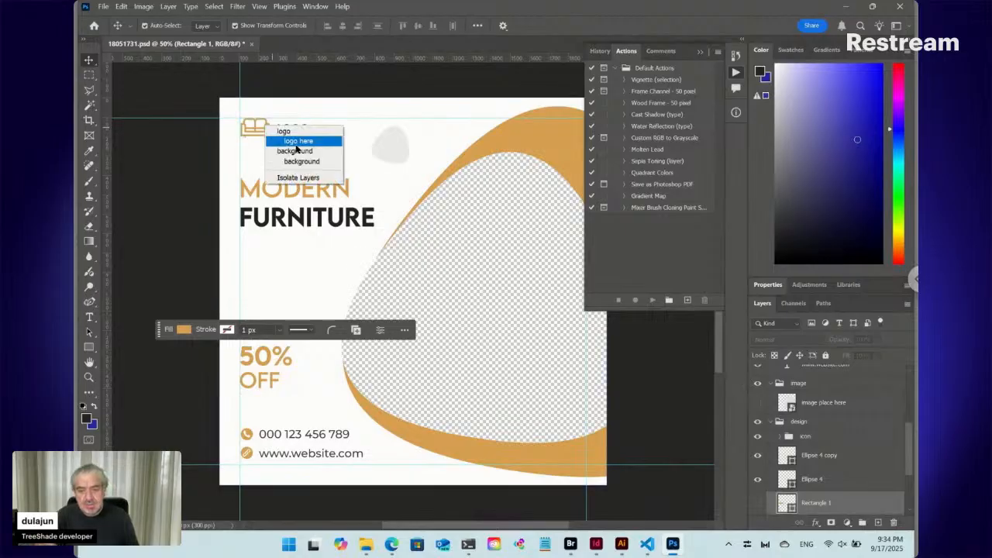
pyautogui.click(297, 142)
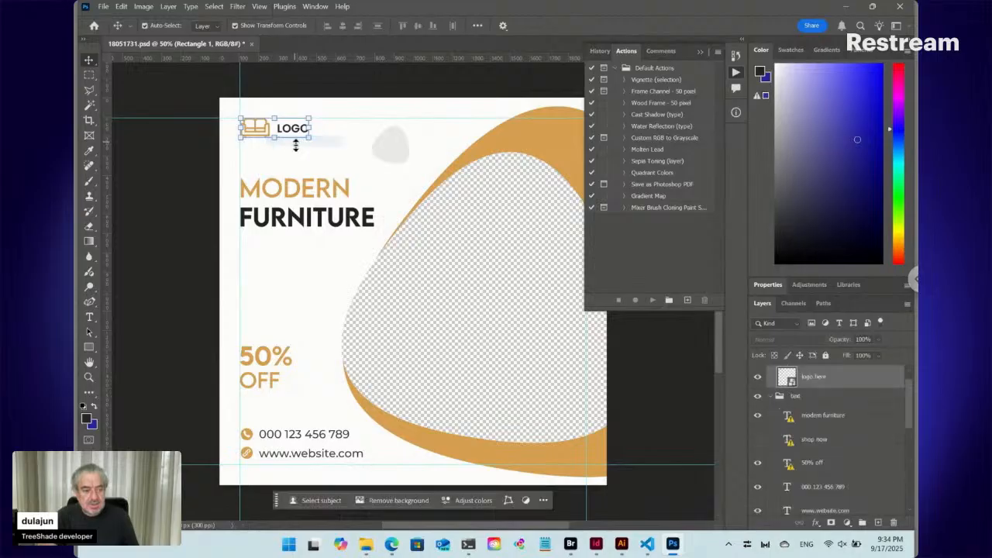
pyautogui.click(759, 380)
# - Select the modern furniture text, hide the whole text layer group, and save and close the PSD
pyautogui.click(314, 200)
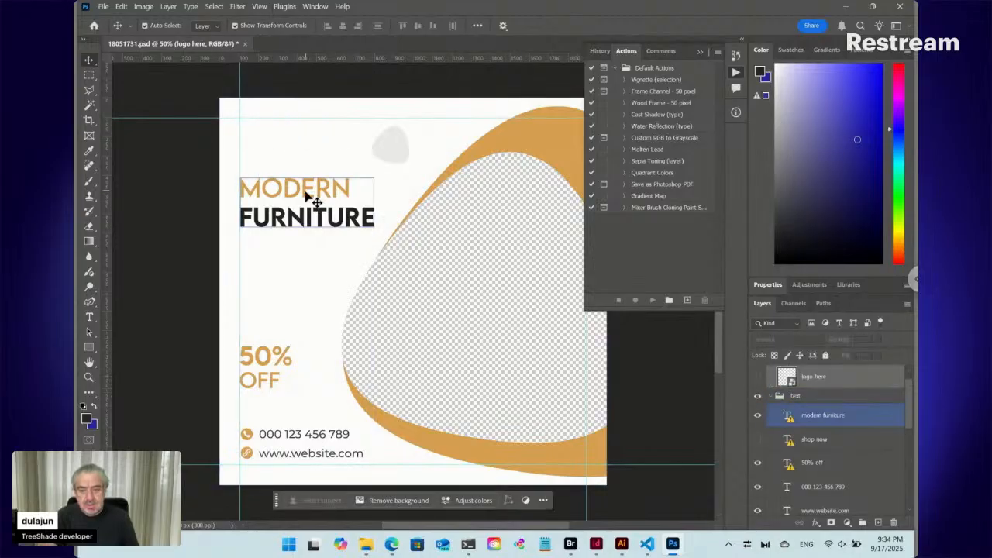
pyautogui.rightClick(314, 200)
pyautogui.click(321, 204)
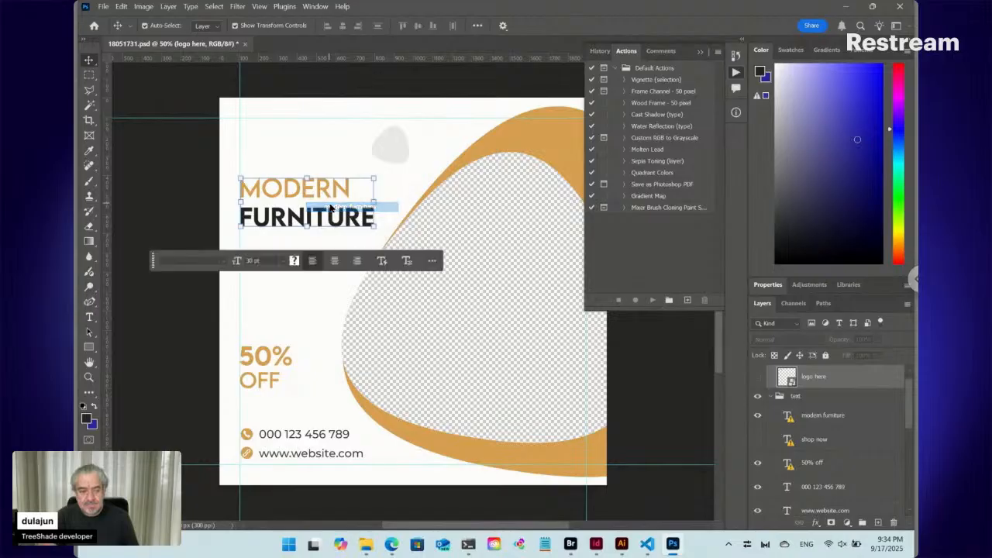
pyautogui.click(759, 397)
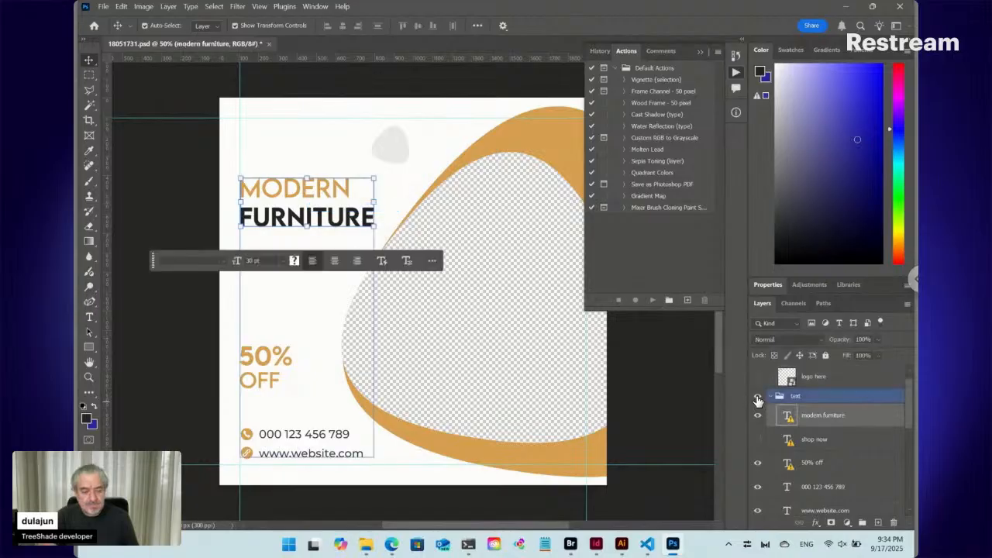
pyautogui.click(759, 398)
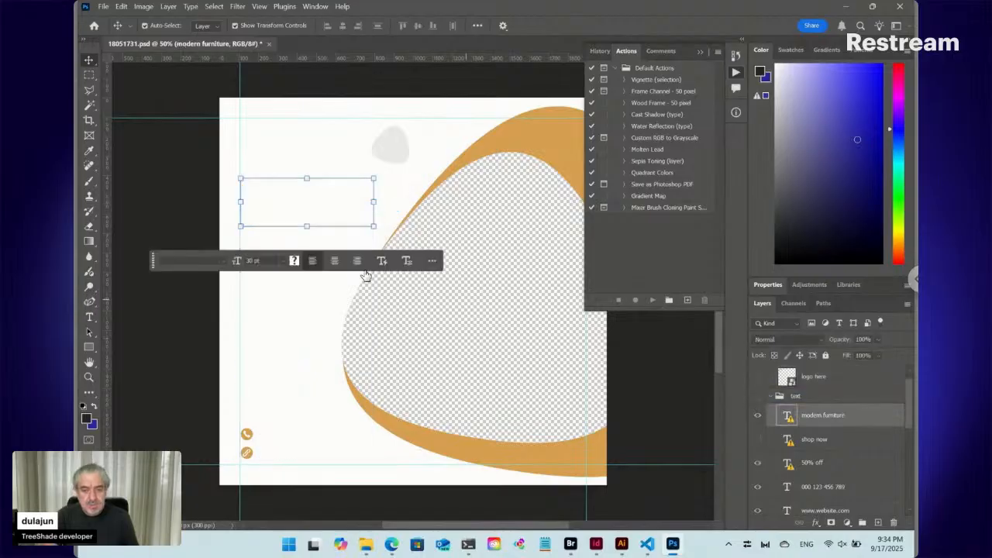
pyautogui.hotkey('ctrl', 's')
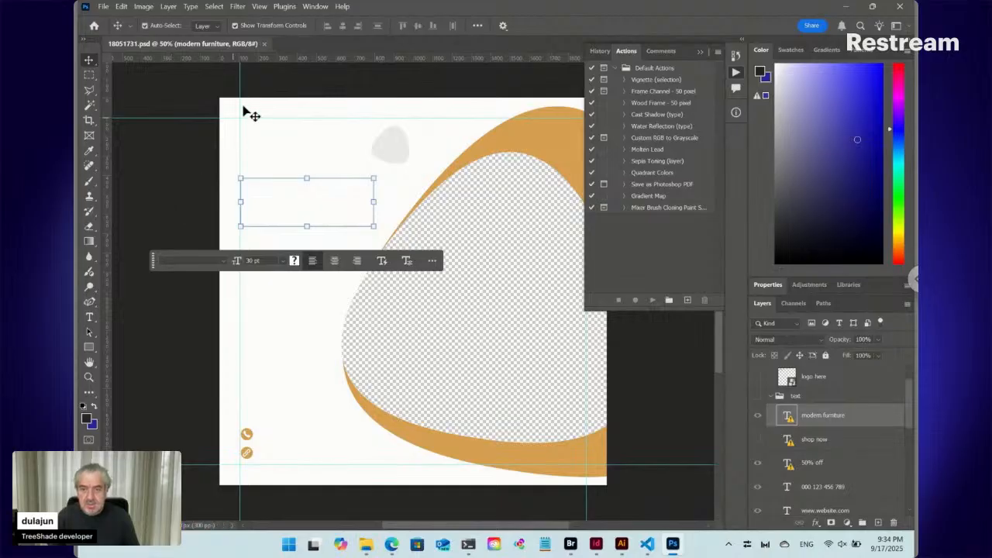
pyautogui.click(264, 44)
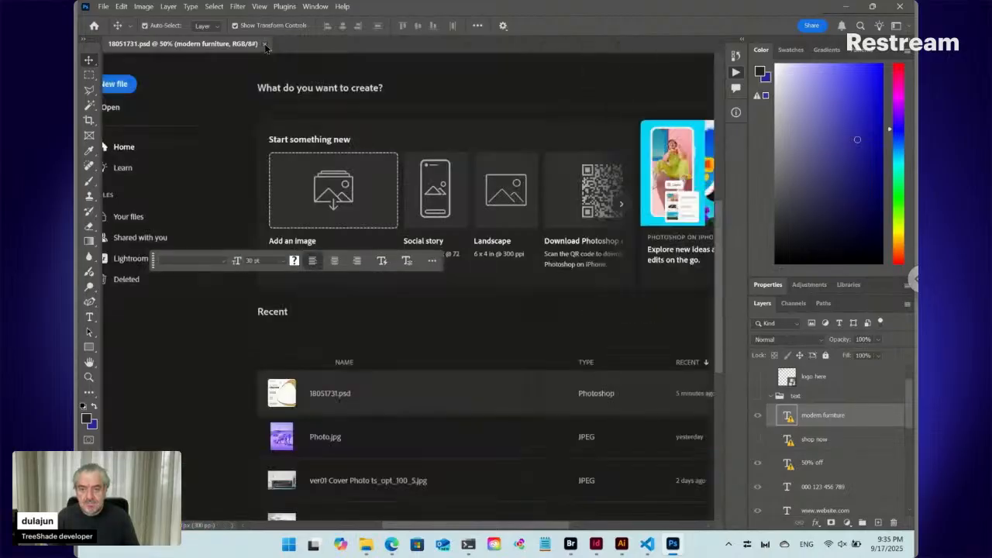
# - Switch to InDesign, update the modified 18051731.psd link and move the placed PSD aside to about X 59 mm, Y 219 mm
pyautogui.click(597, 544)
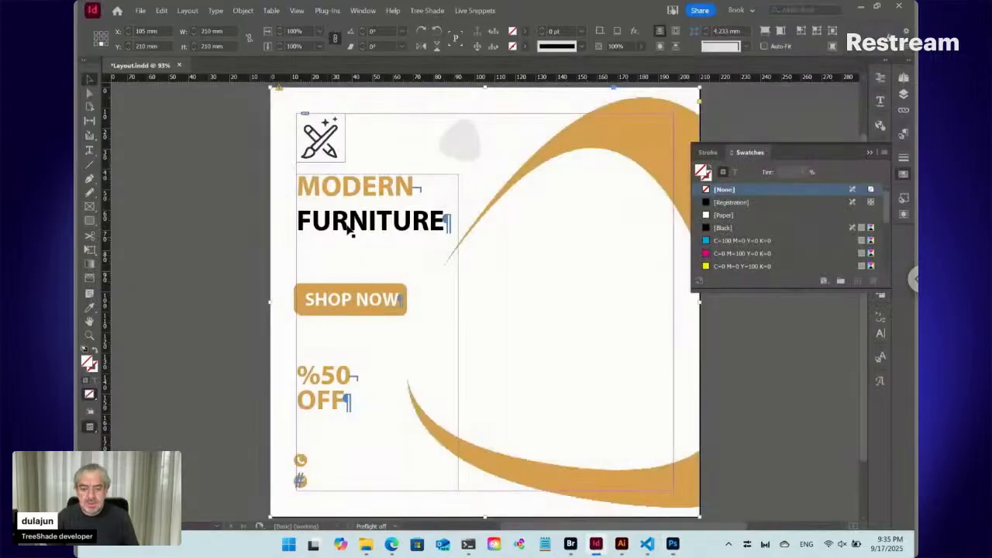
pyautogui.click(903, 110)
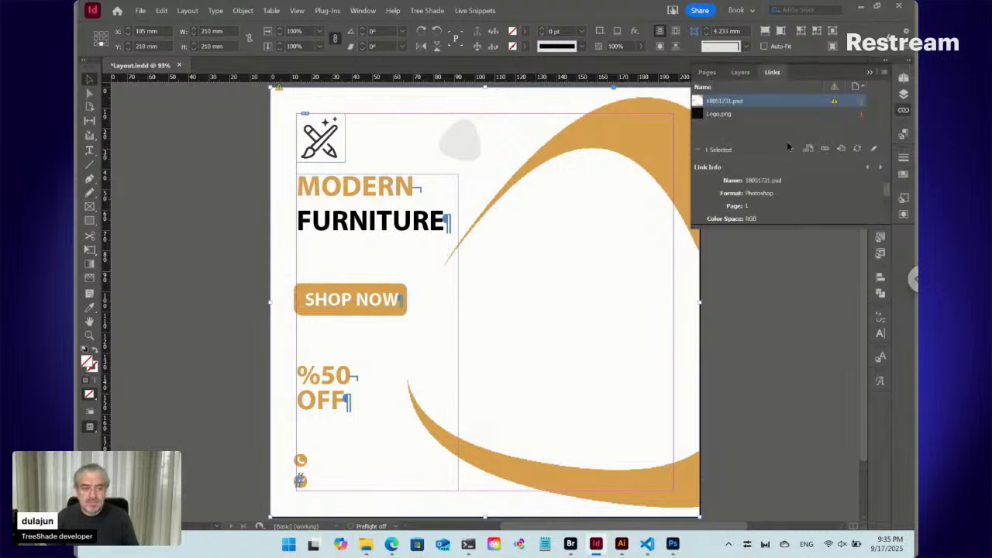
pyautogui.click(857, 152)
pyautogui.moveTo(398, 160); pyautogui.dragTo(305, 178)
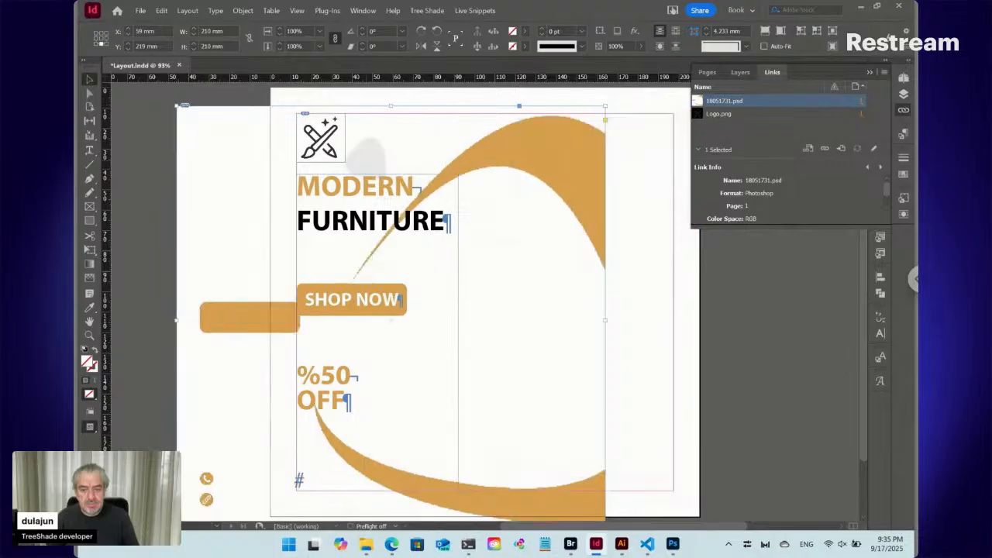
# - In the placed PSD's Object Layer Options, choose Use Photoshop's Layer Visibility for link updates and show the logo, text and image layers
pyautogui.rightClick(240, 177)
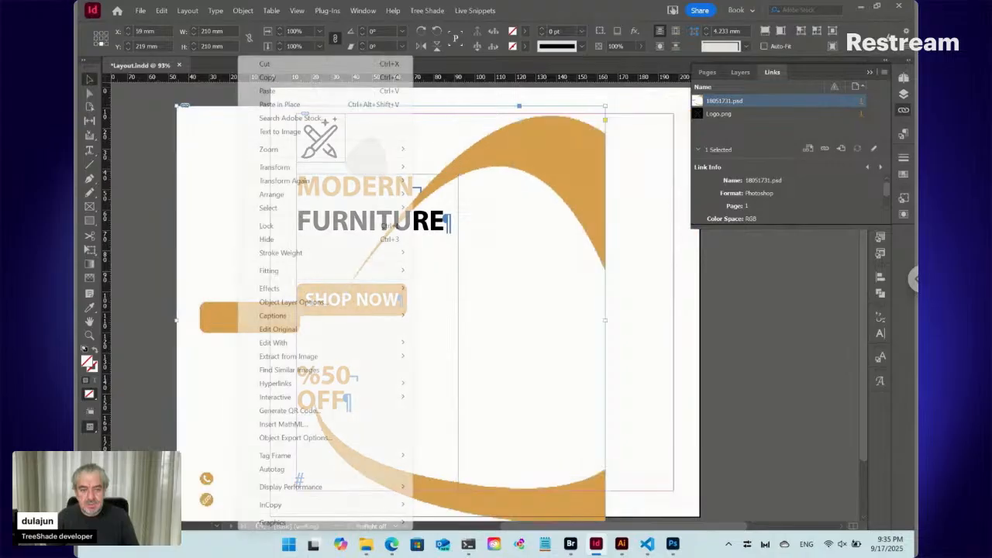
pyautogui.click(302, 305)
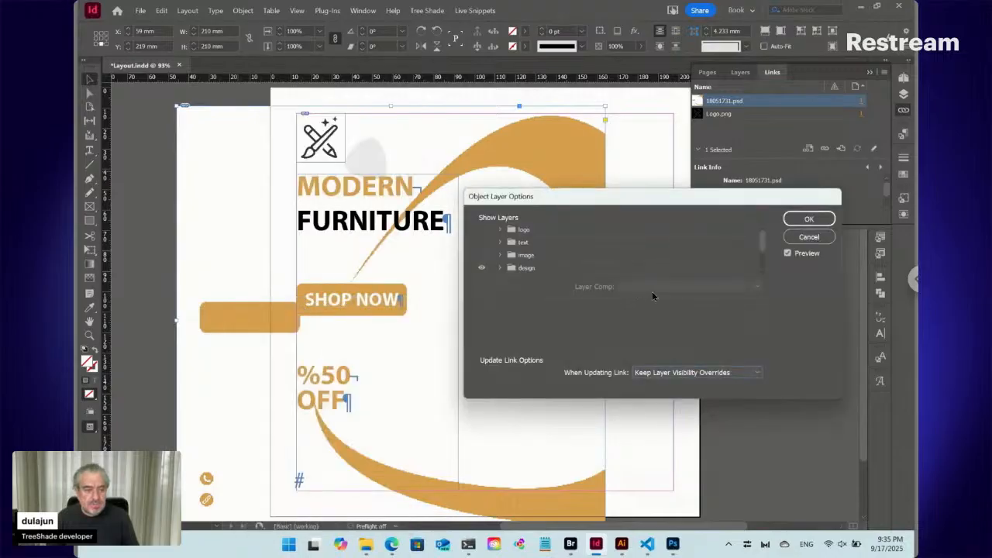
pyautogui.click(693, 375)
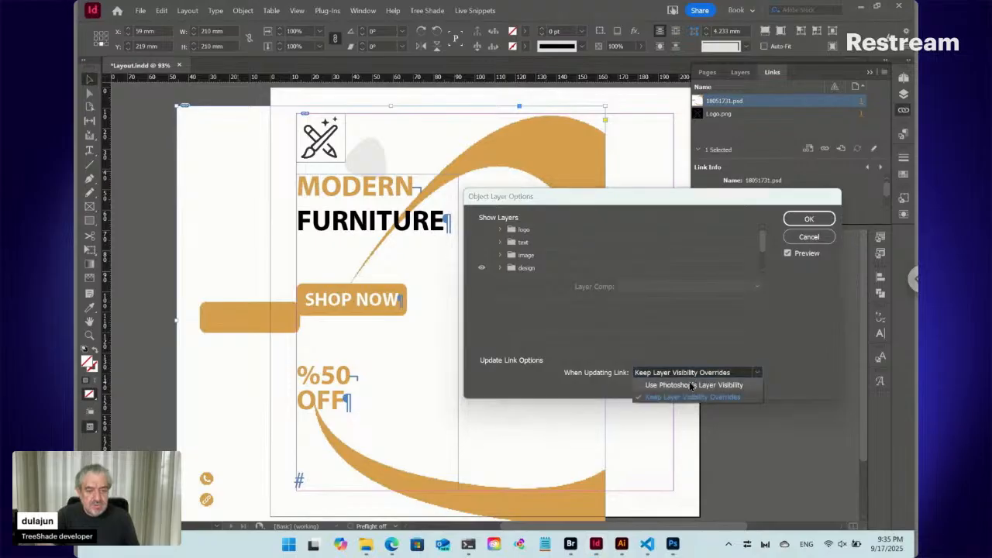
pyautogui.click(689, 385)
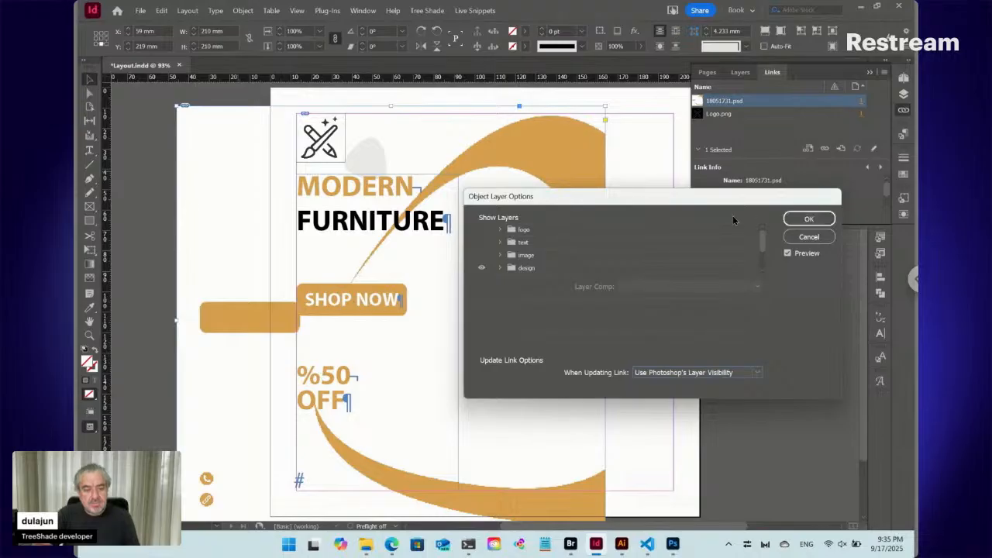
pyautogui.click(482, 255)
pyautogui.click(481, 242)
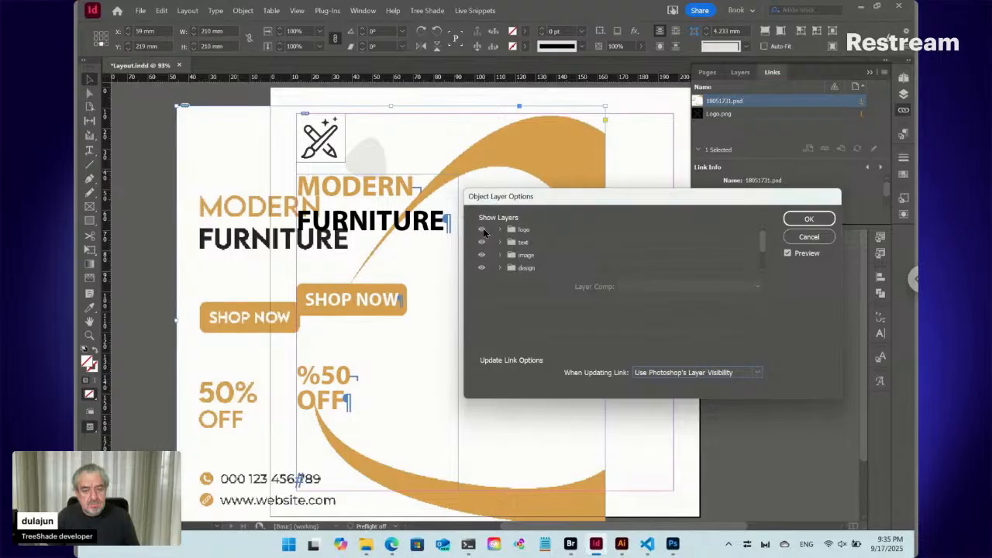
pyautogui.click(482, 229)
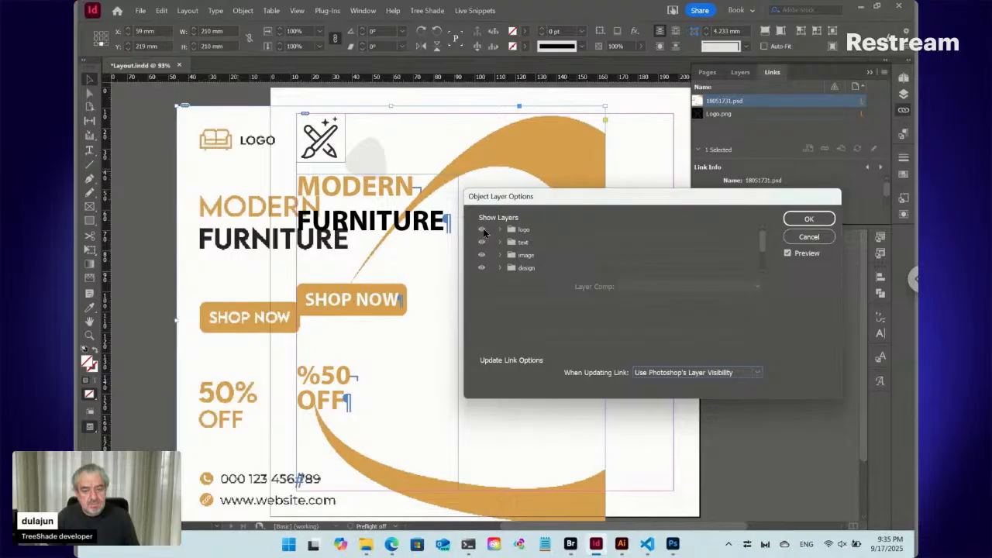
pyautogui.click(686, 376)
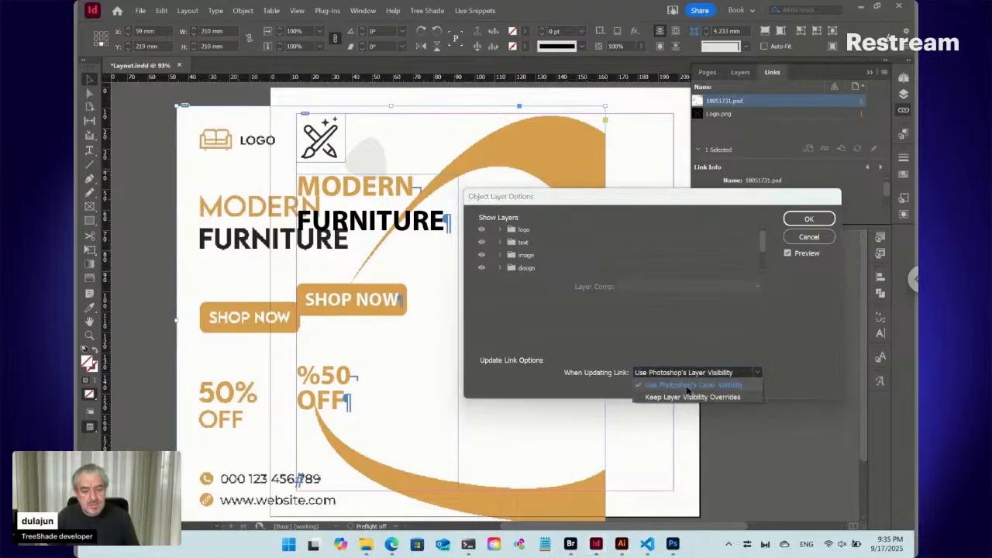
pyautogui.click(687, 387)
pyautogui.click(809, 219)
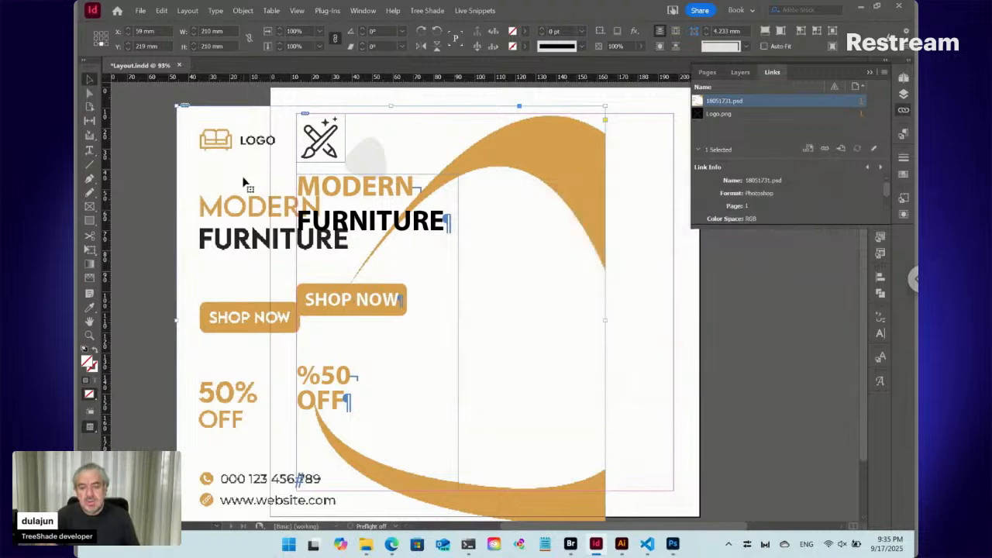
# - Switch to Photoshop, reopen 18051731.psd to check which layers are hidden, and close it again
pyautogui.click(674, 546)
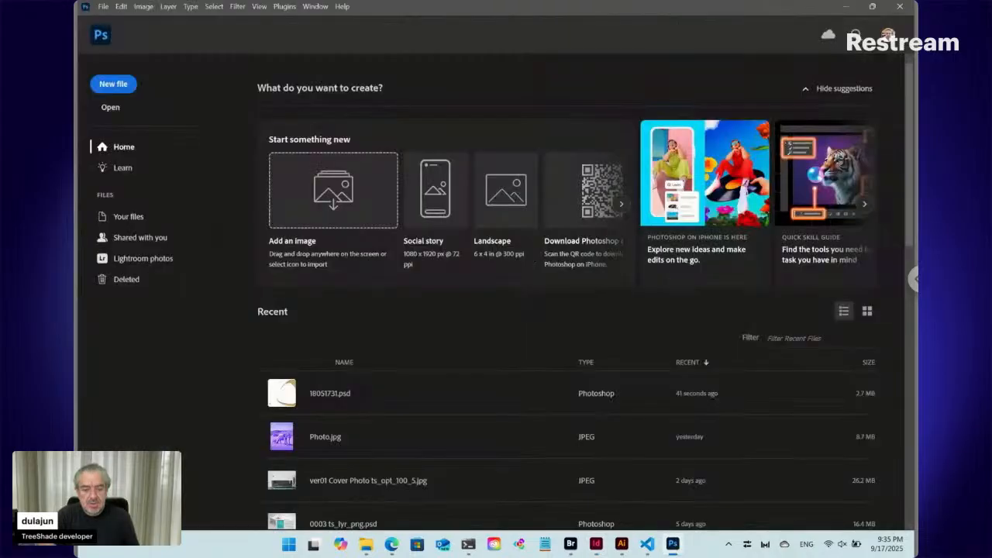
pyautogui.click(292, 396)
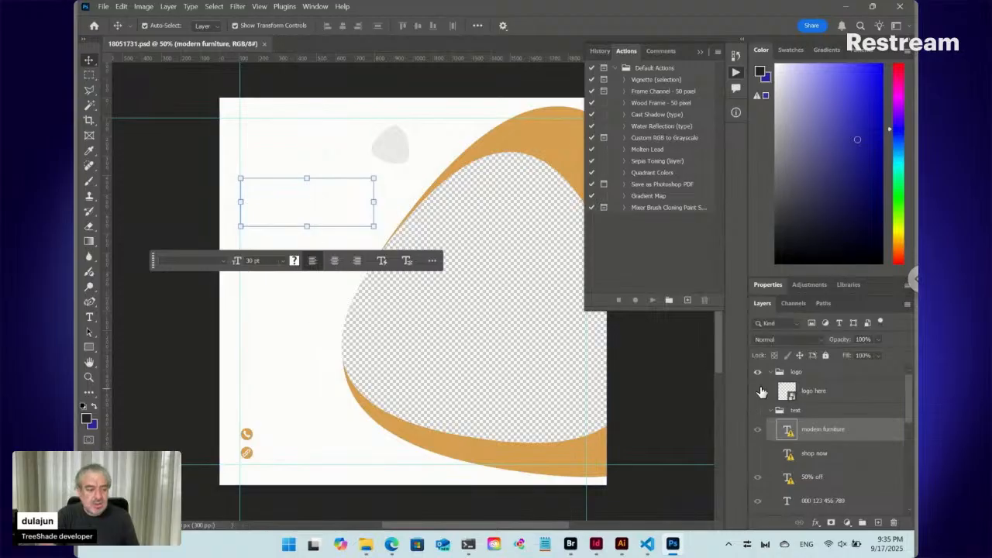
pyautogui.click(141, 79)
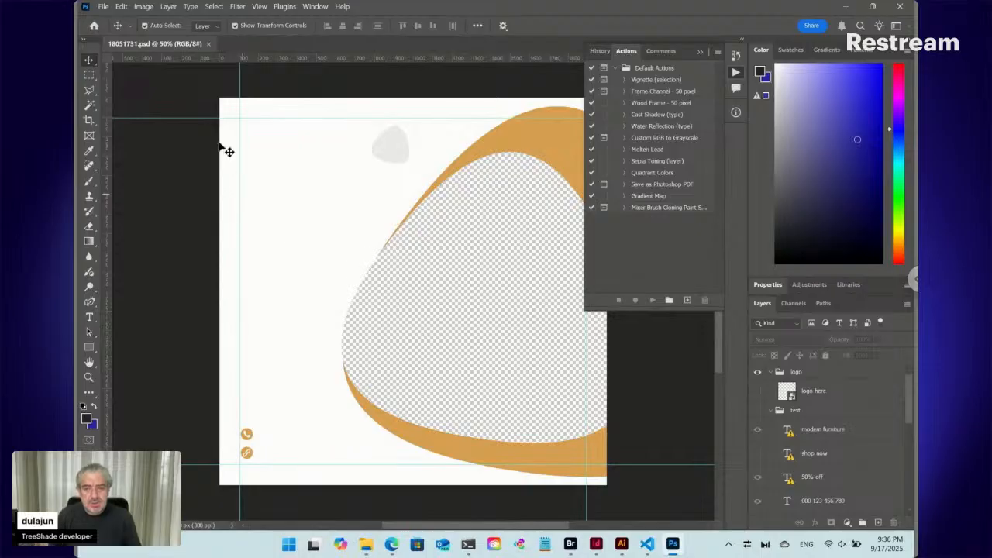
pyautogui.click(207, 44)
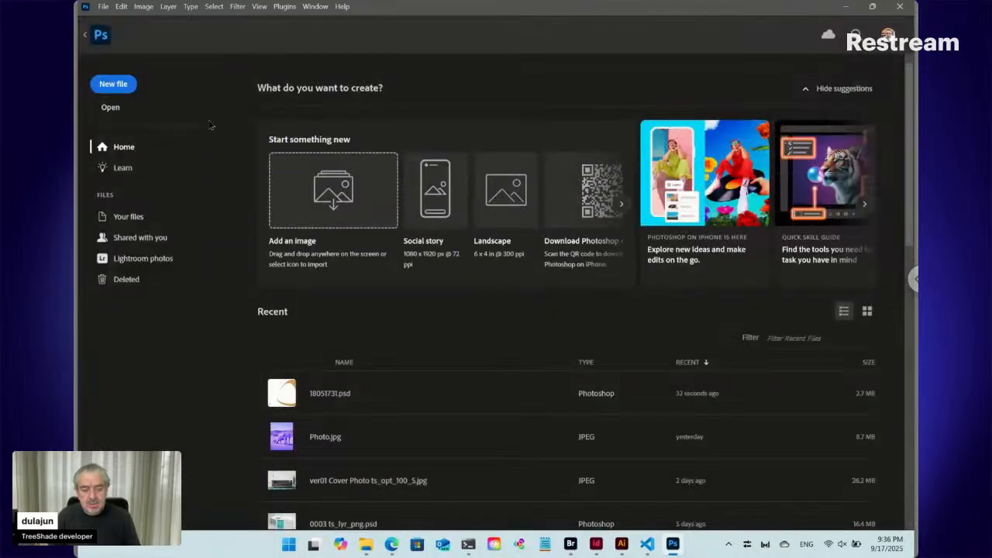
# - Switch to InDesign, delete the placed PSD and bring in 18051731.psd again from the Draft folder in Bridge
pyautogui.click(595, 543)
pyautogui.press('Delete')
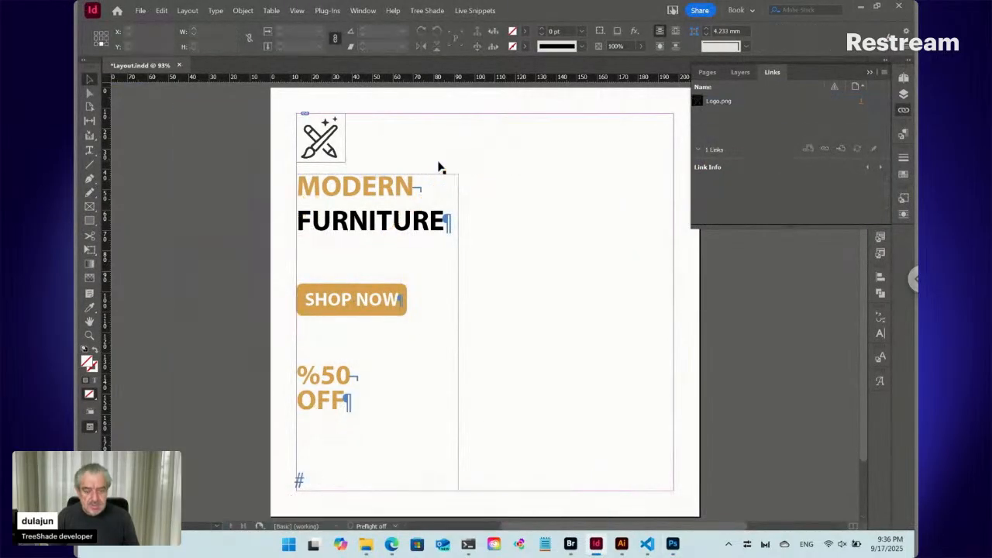
pyautogui.click(570, 544)
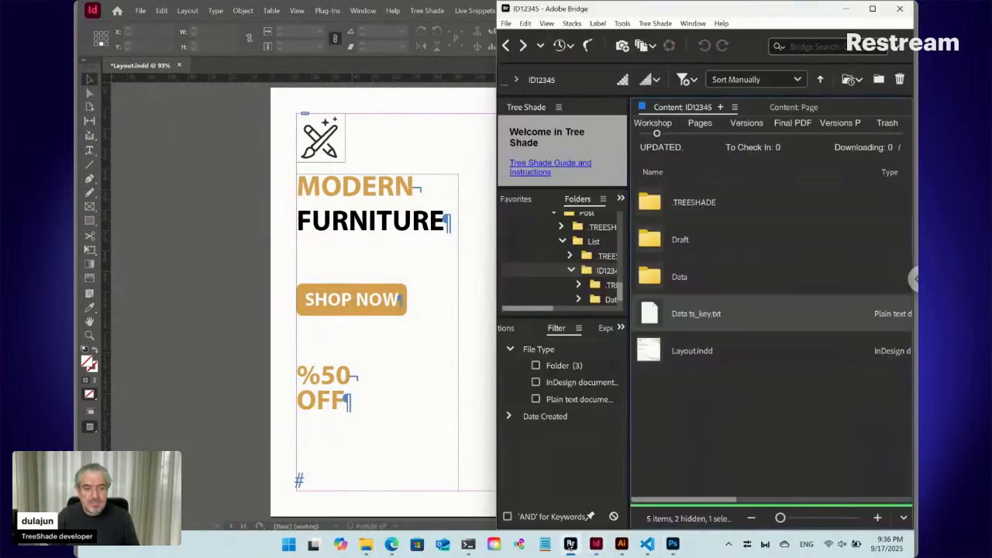
pyautogui.doubleClick(666, 242)
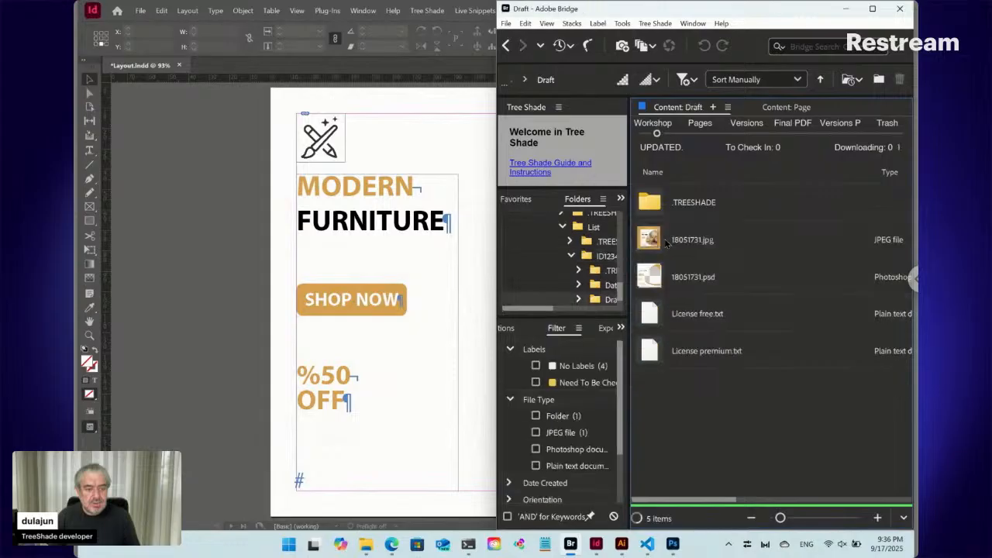
pyautogui.moveTo(651, 279); pyautogui.dragTo(243, 146)
# - Place the PSD over the full 210 × 210 mm page and send it behind all other objects
pyautogui.moveTo(277, 94); pyautogui.dragTo(700, 516)
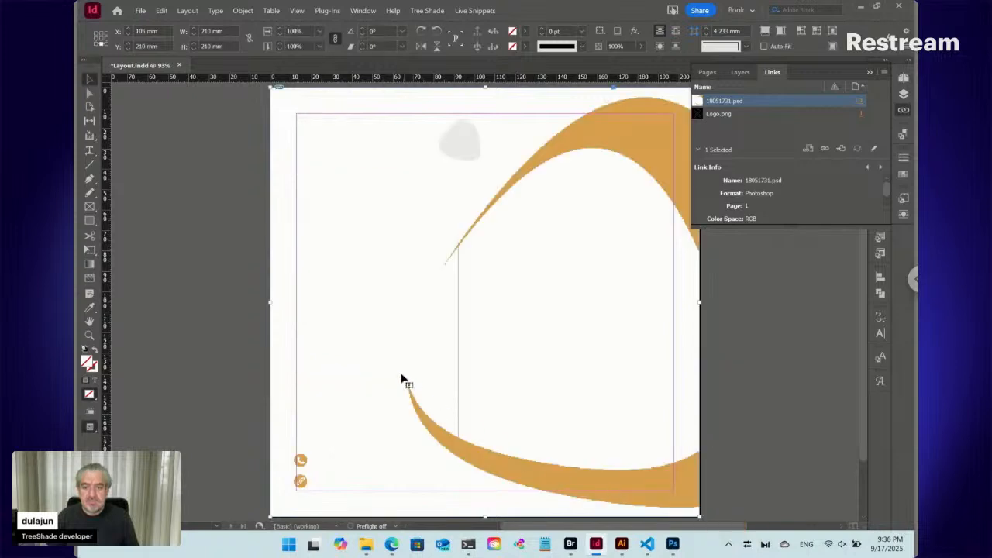
pyautogui.hotkey('ctrl', 'shift', '[')
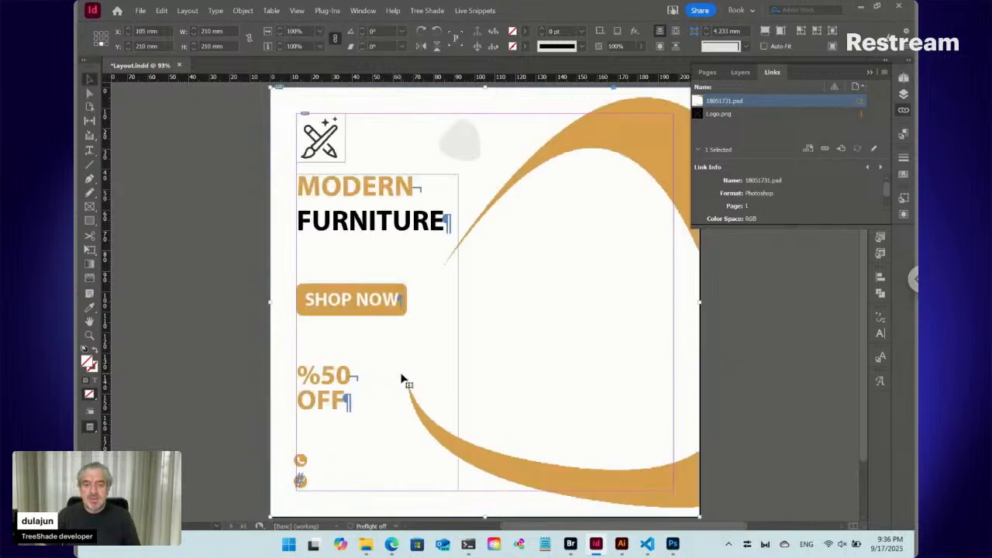
# - Move the text frame off the contact icons to about X 79 mm, Y 204 mm, and reopen 18051731.psd in Photoshop
pyautogui.moveTo(333, 266); pyautogui.dragTo(388, 278)
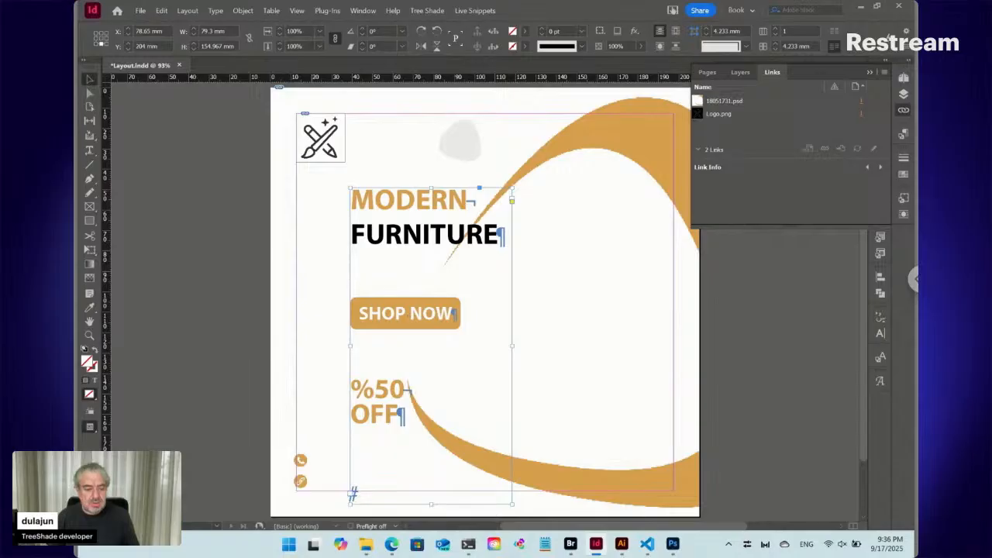
pyautogui.click(673, 543)
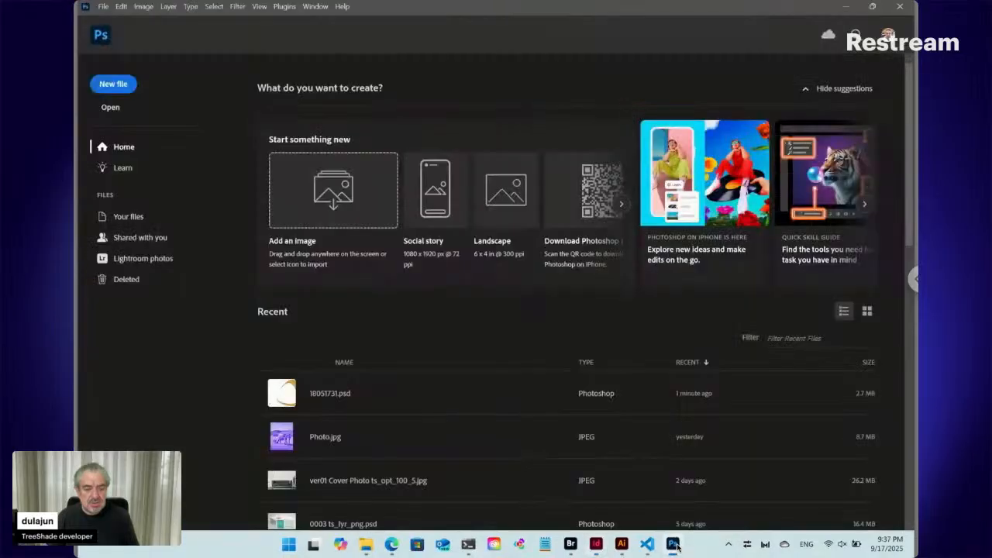
pyautogui.click(302, 398)
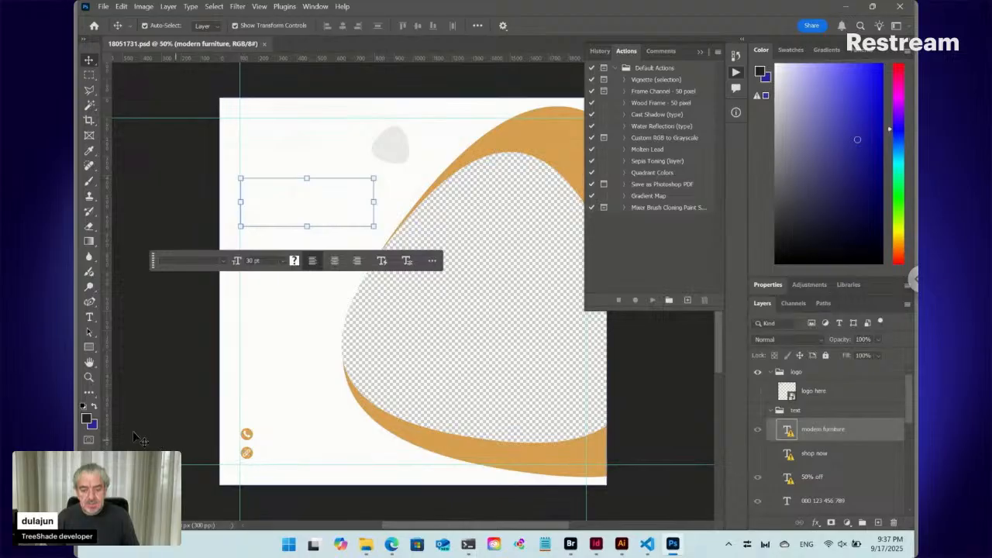
# - Examine the phone and link contact icons up close and select the phone glyph to identify its layer
pyautogui.click(88, 378)
pyautogui.moveTo(228, 412); pyautogui.dragTo(288, 472)
pyautogui.moveTo(439, 459); pyautogui.dragTo(381, 133)
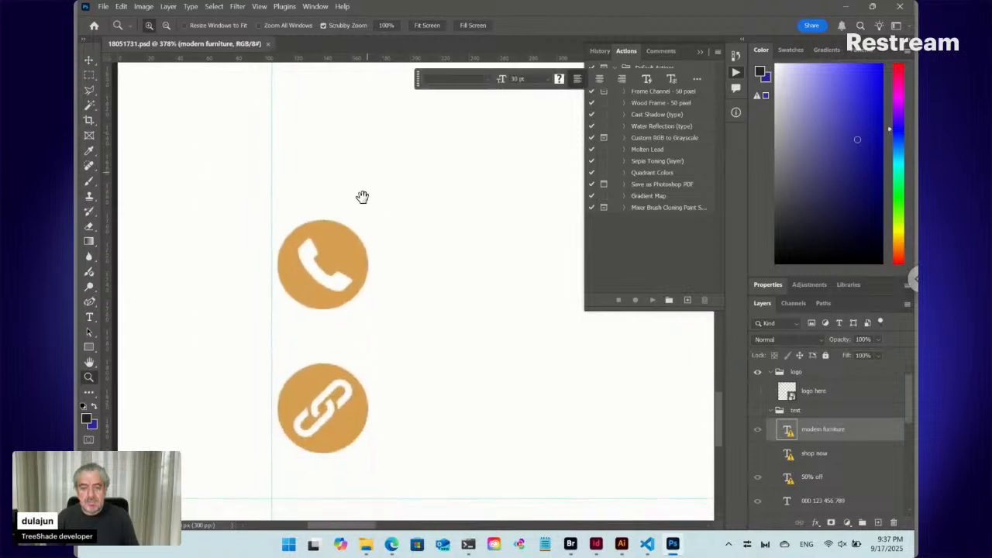
pyautogui.click(89, 60)
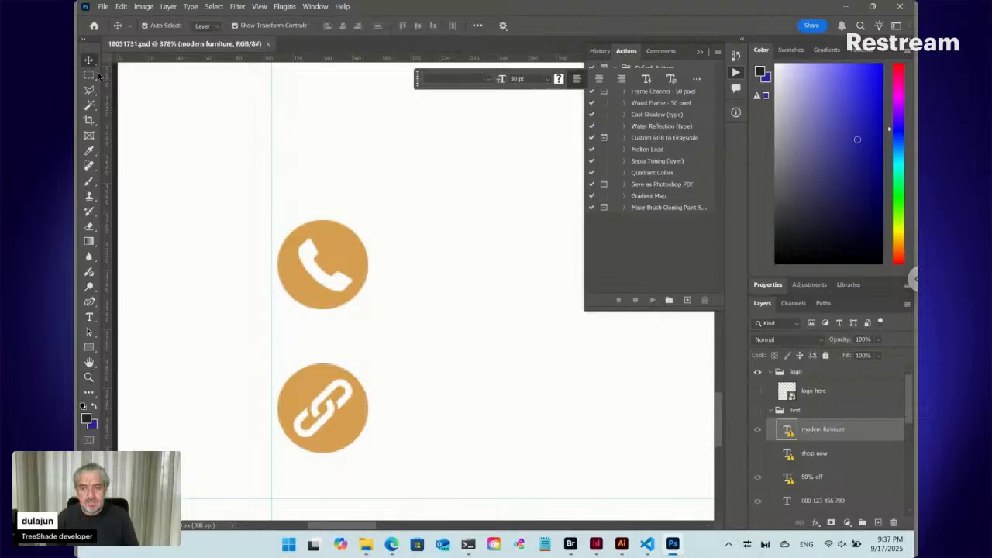
pyautogui.click(339, 285)
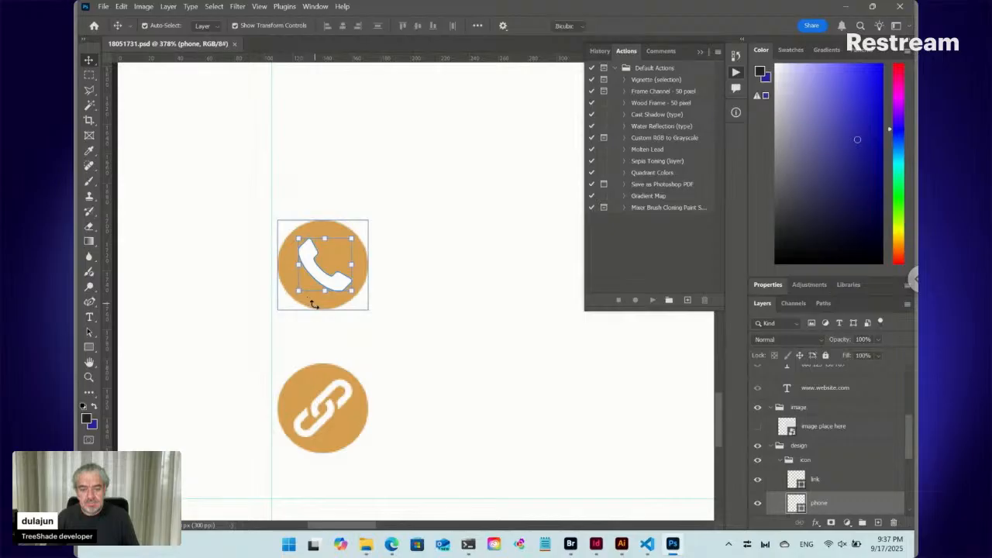
pyautogui.click(314, 304)
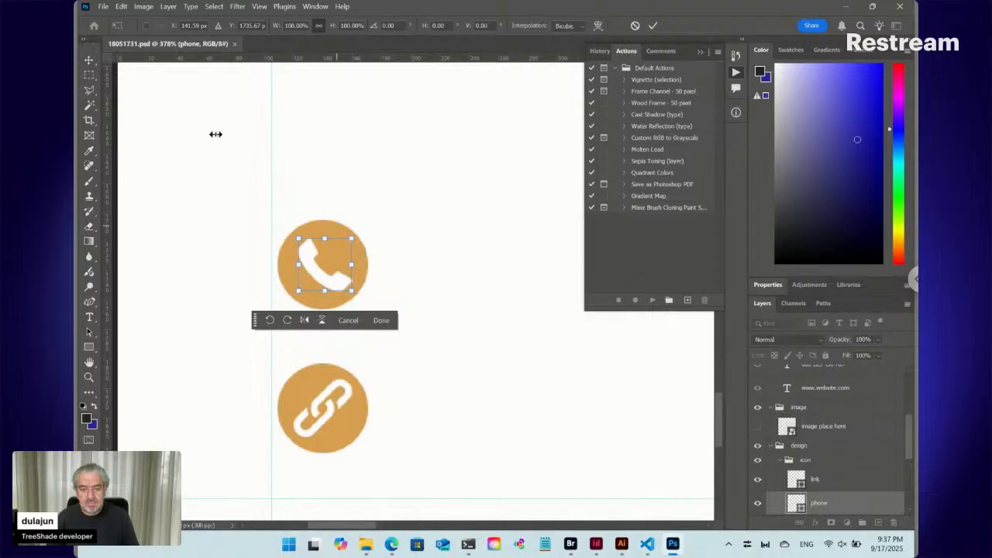
pyautogui.click(90, 62)
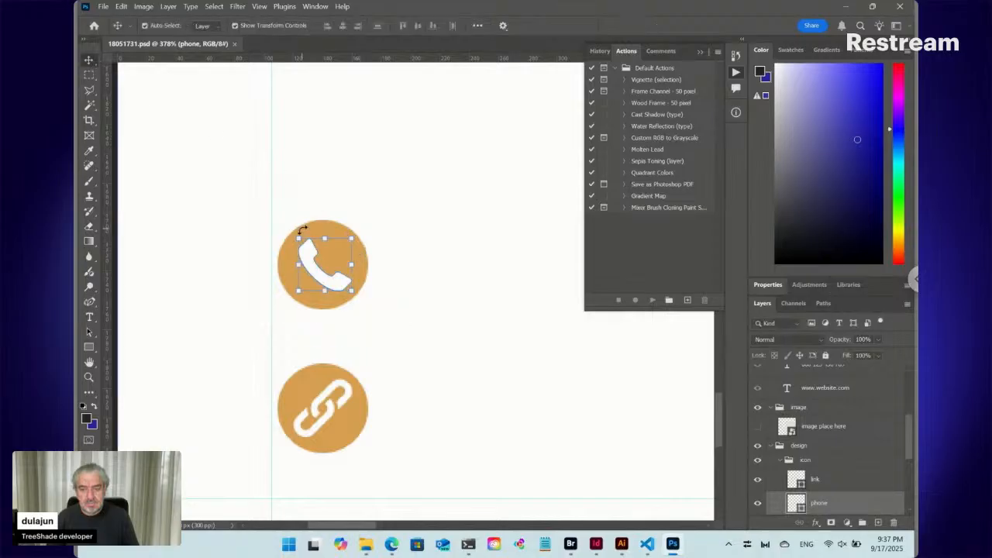
pyautogui.click(317, 227)
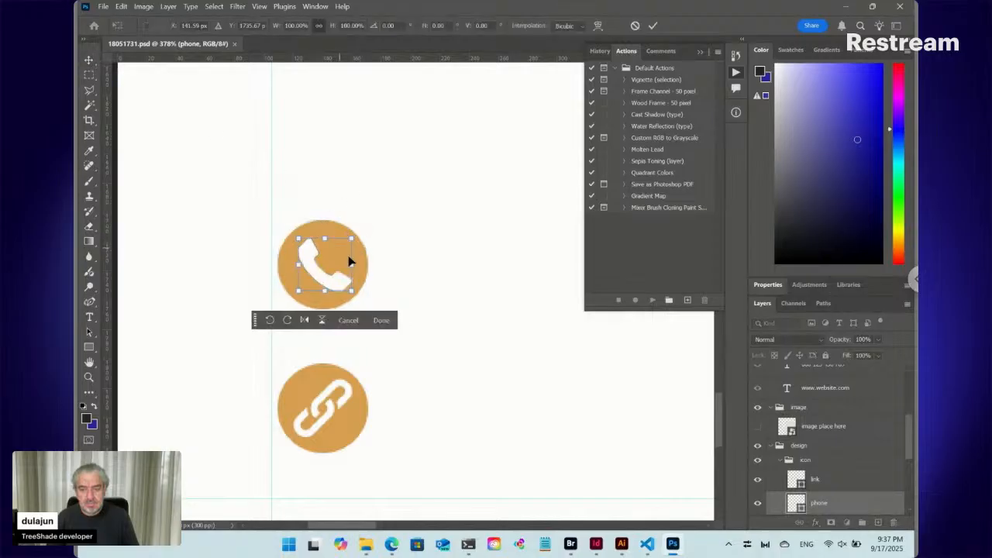
# - Toggle the link glyph and Ellipse 4 copy layers to check what they control, then select the Ellipse 4 layer
pyautogui.click(758, 483)
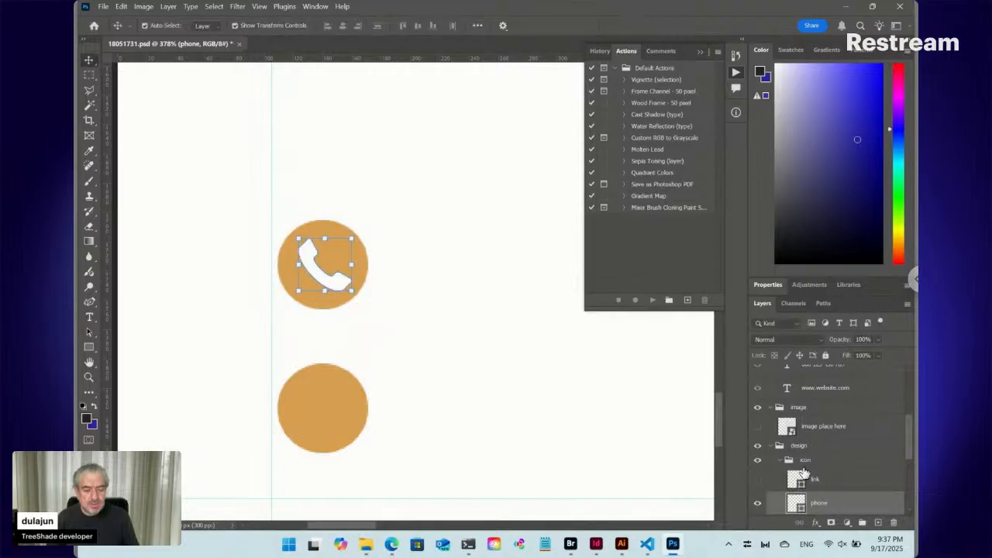
pyautogui.click(784, 463)
pyautogui.click(781, 461)
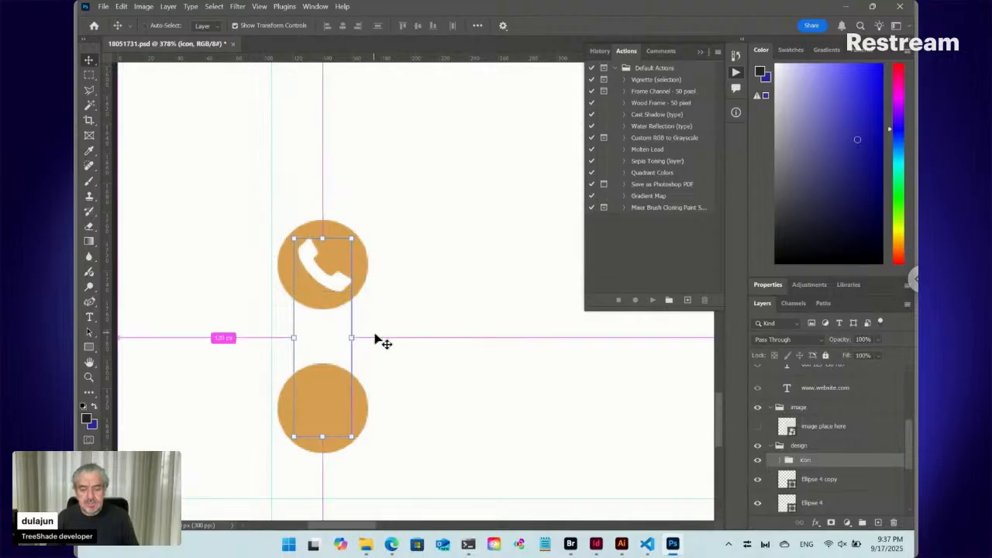
pyautogui.hotkey('ctrl', 'z')
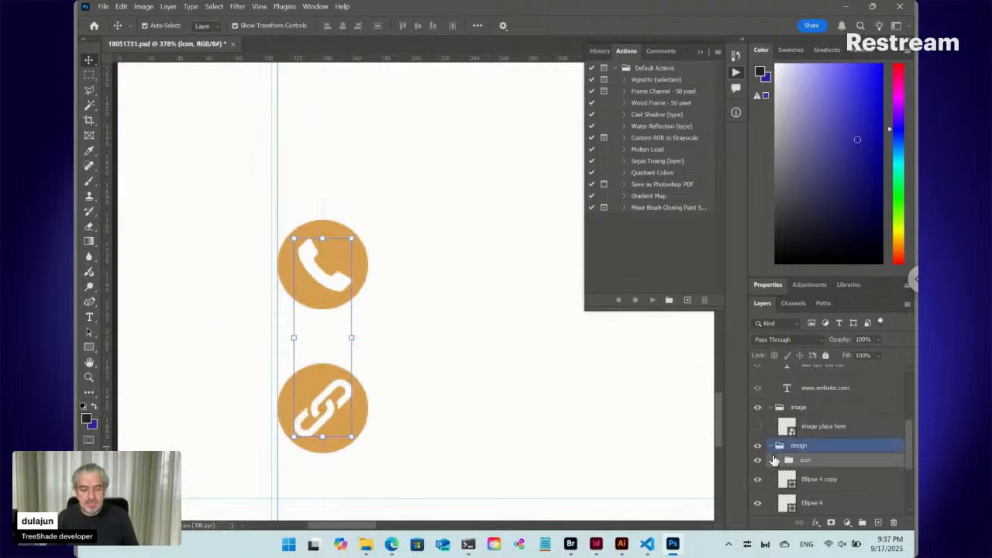
pyautogui.click(758, 481)
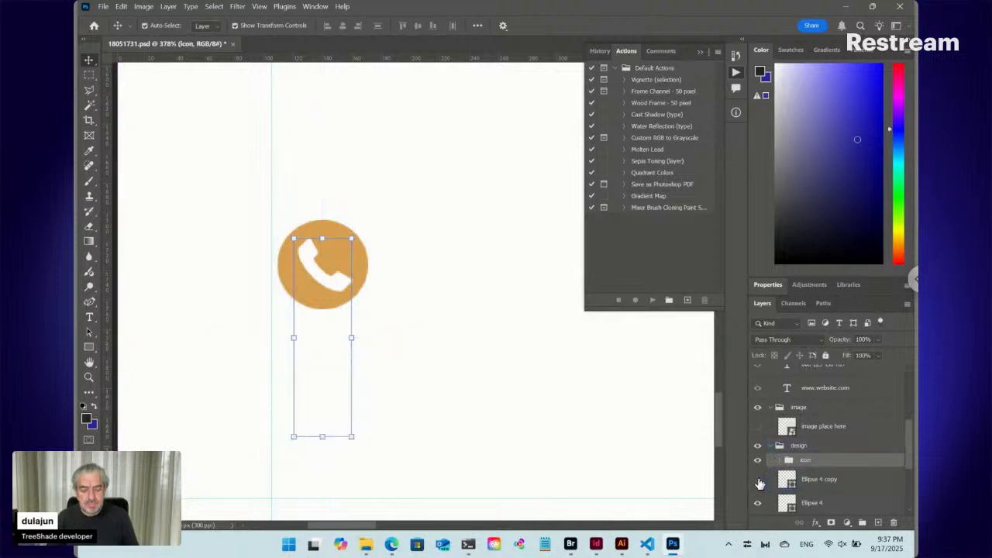
pyautogui.click(758, 481)
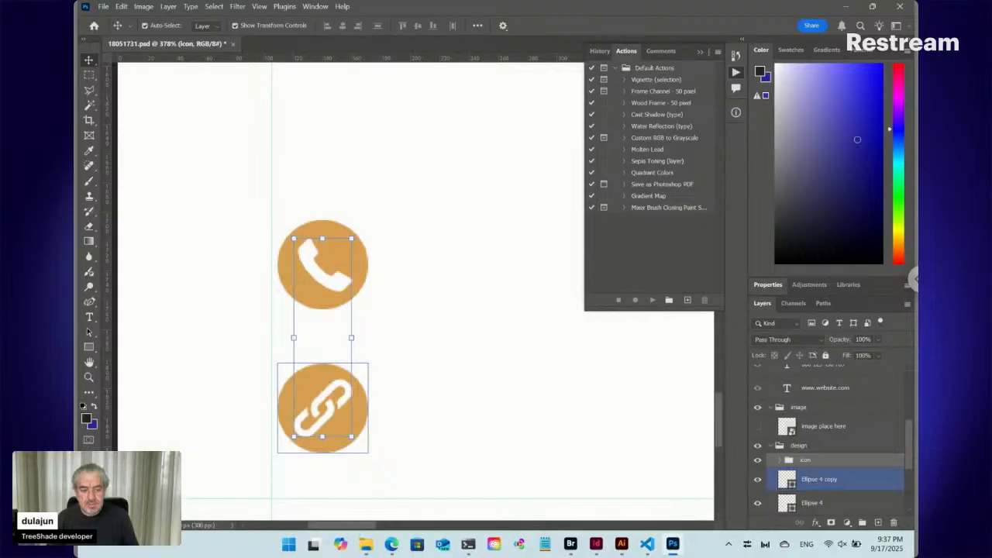
pyautogui.click(837, 502)
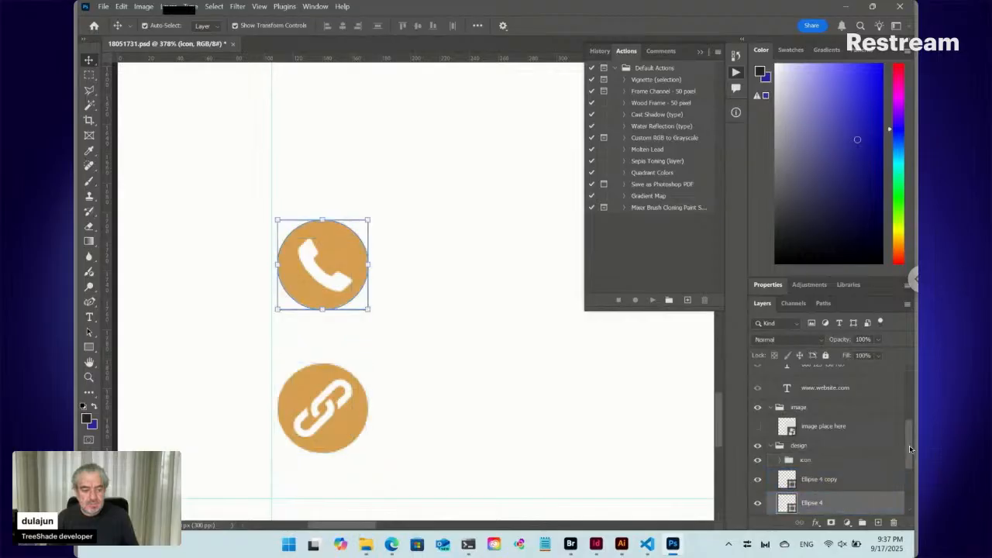
pyautogui.moveTo(908, 446); pyautogui.dragTo(910, 475)
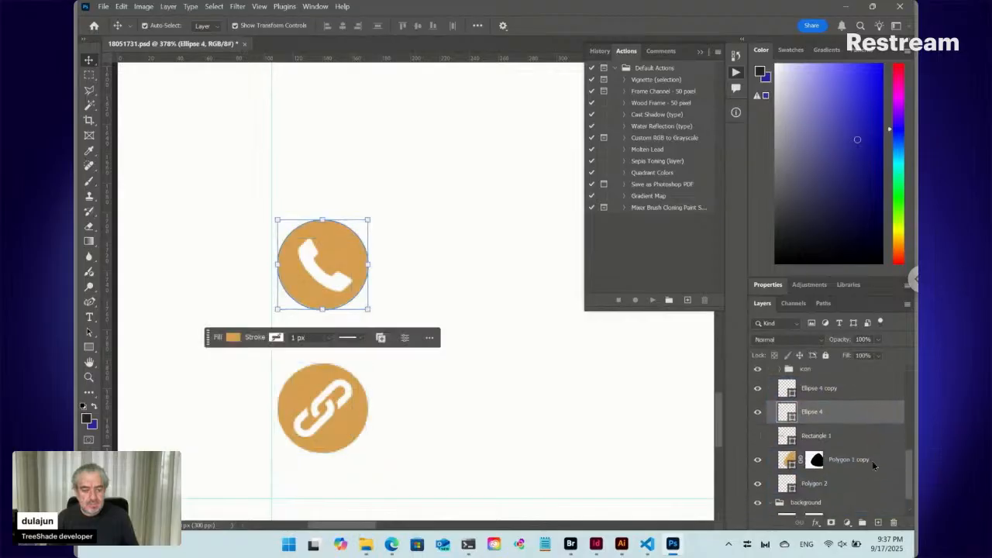
pyautogui.moveTo(361, 273)
pyautogui.mouseDown()
pyautogui.moveTo(367, 388)
pyautogui.moveTo(357, 419)
pyautogui.mouseUp()
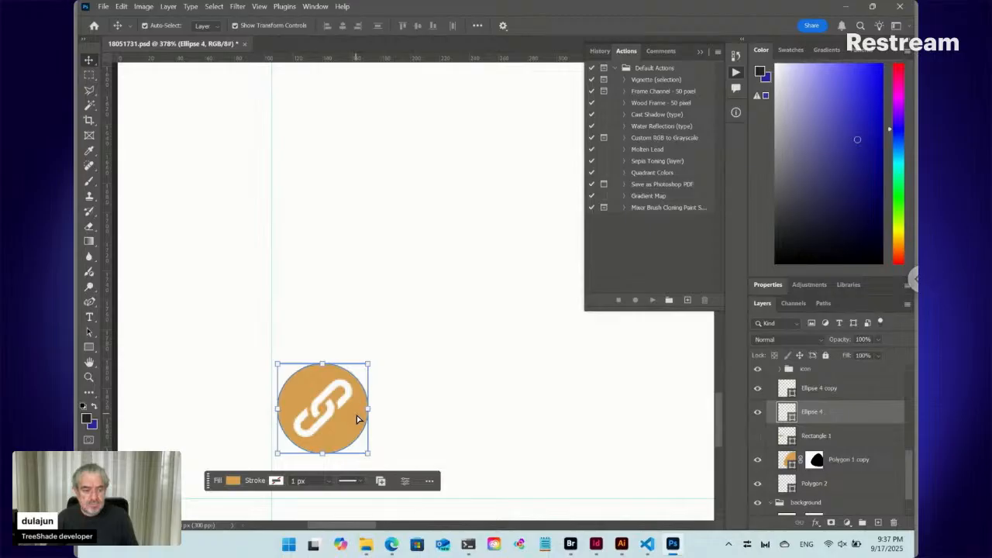
pyautogui.click(757, 413)
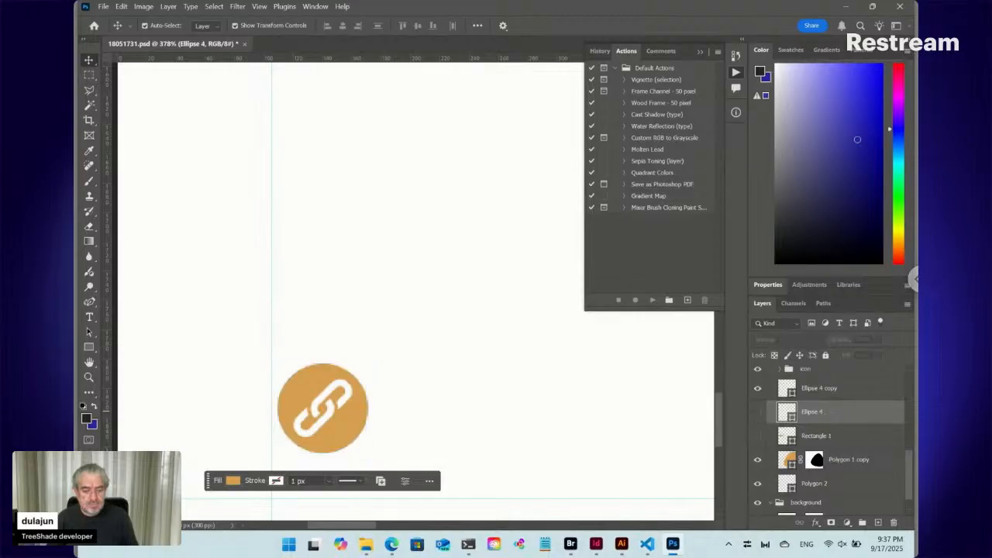
pyautogui.click(757, 411)
pyautogui.click(784, 390)
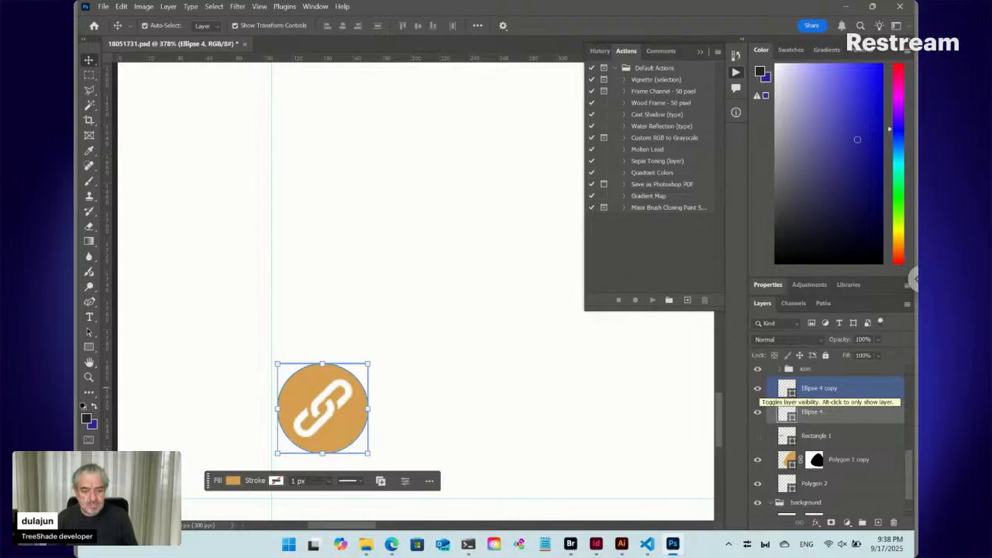
pyautogui.click(757, 411)
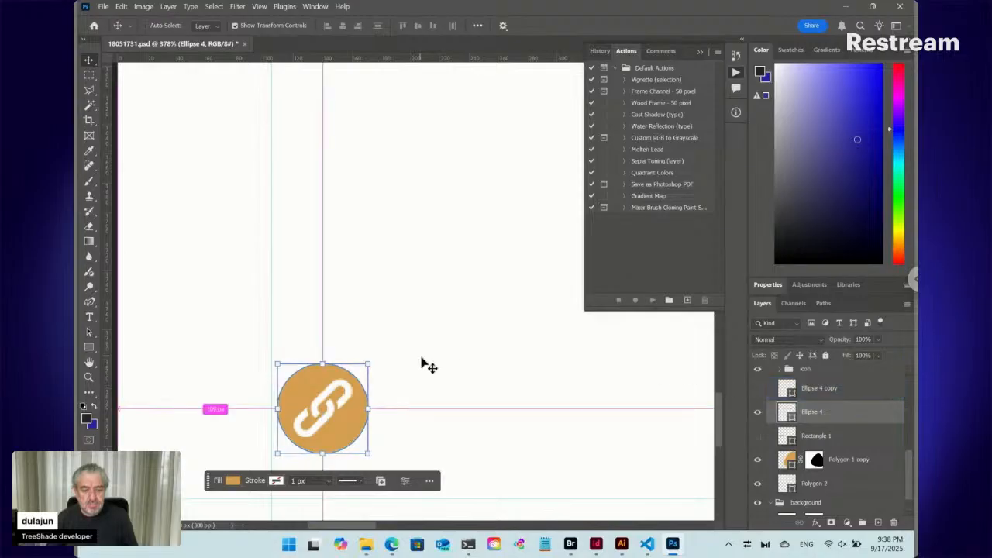
pyautogui.hotkey('ctrl', 'z')
pyautogui.hotkey('ctrl', 'z')
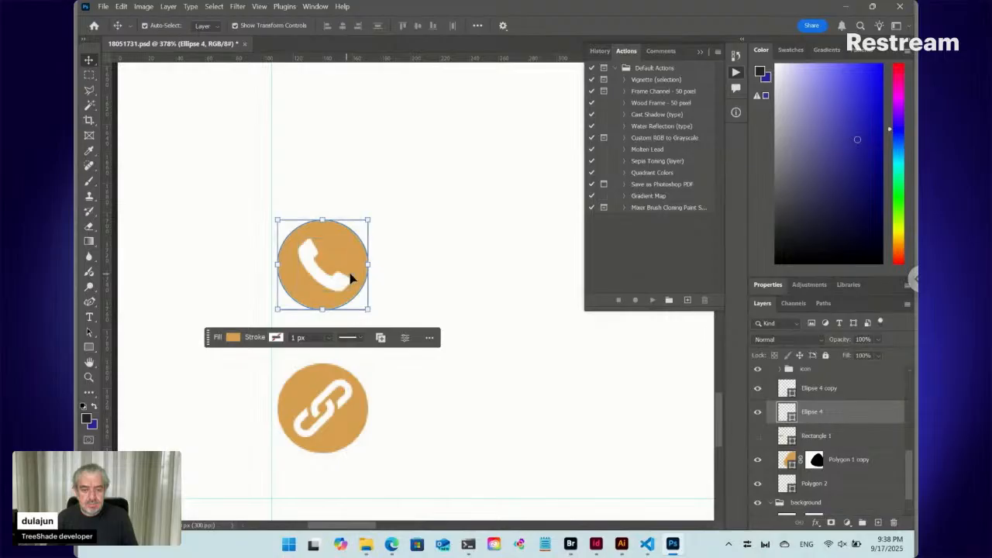
# - Check which layers make up the two contact icons by selecting them and toggling Ellipse 4 copy's visibility
pyautogui.click(317, 407)
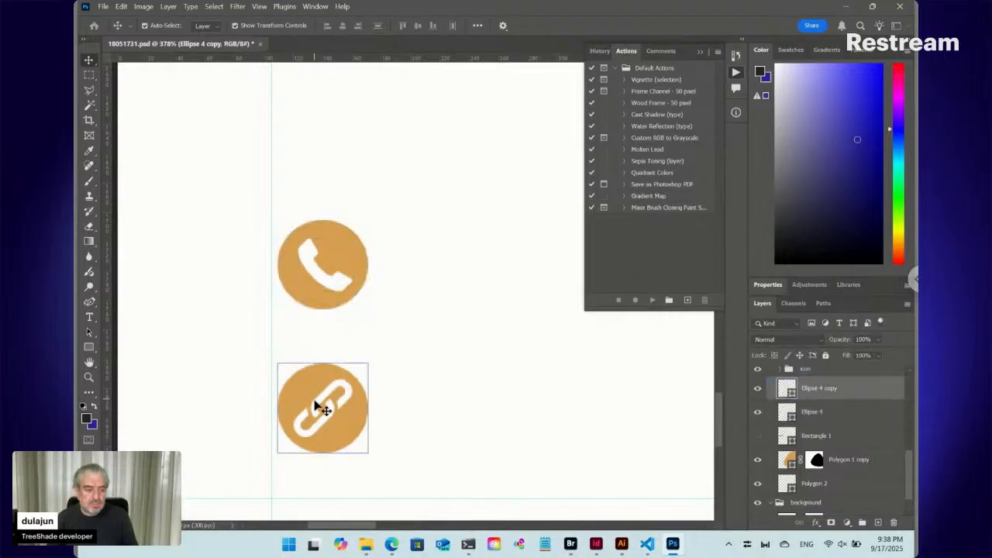
pyautogui.click(327, 289)
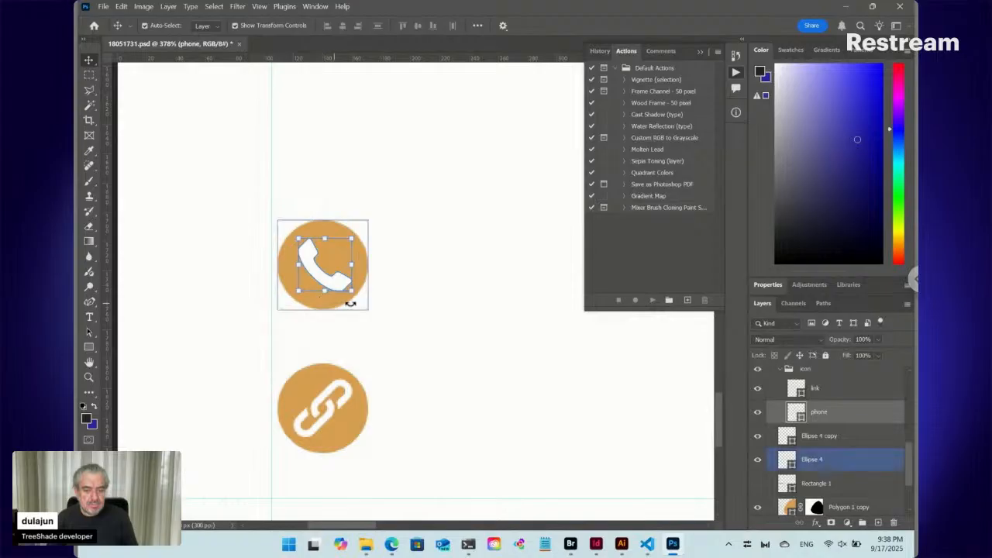
pyautogui.click(830, 437)
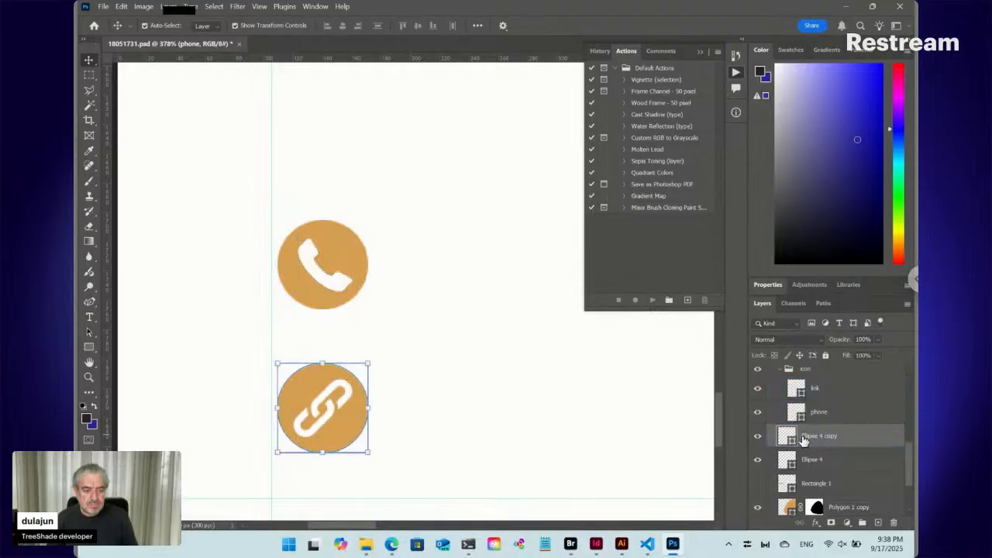
pyautogui.click(759, 438)
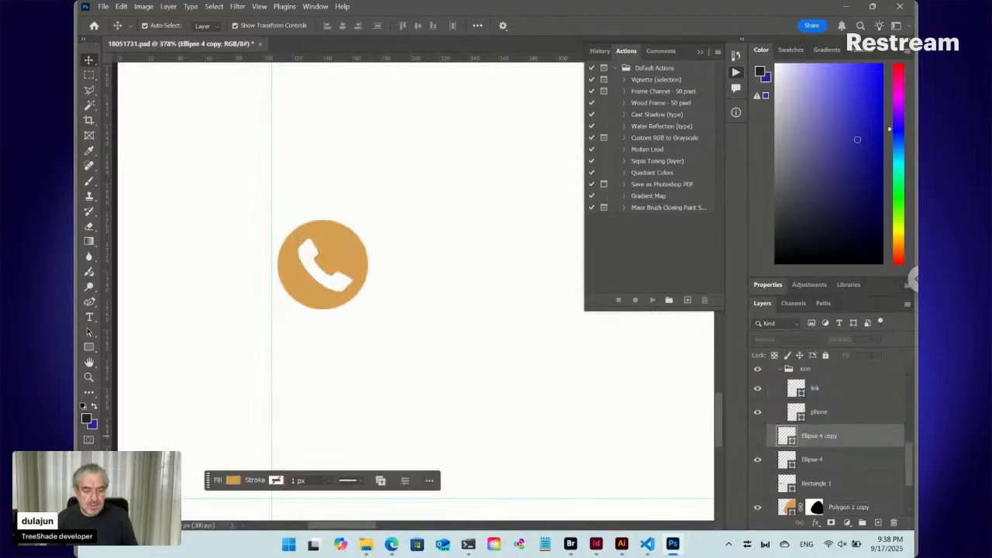
pyautogui.click(758, 436)
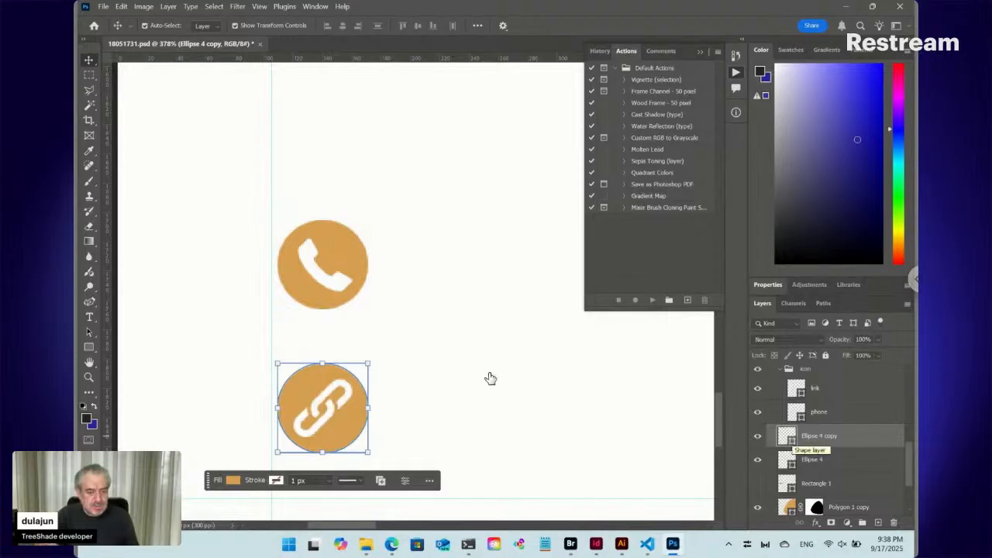
# - Move the phone icon's orange circle onto the link icon's circle and delete the Ellipse 4 copy layer
pyautogui.click(359, 250)
pyautogui.moveTo(359, 250); pyautogui.dragTo(355, 394)
pyautogui.click(864, 438)
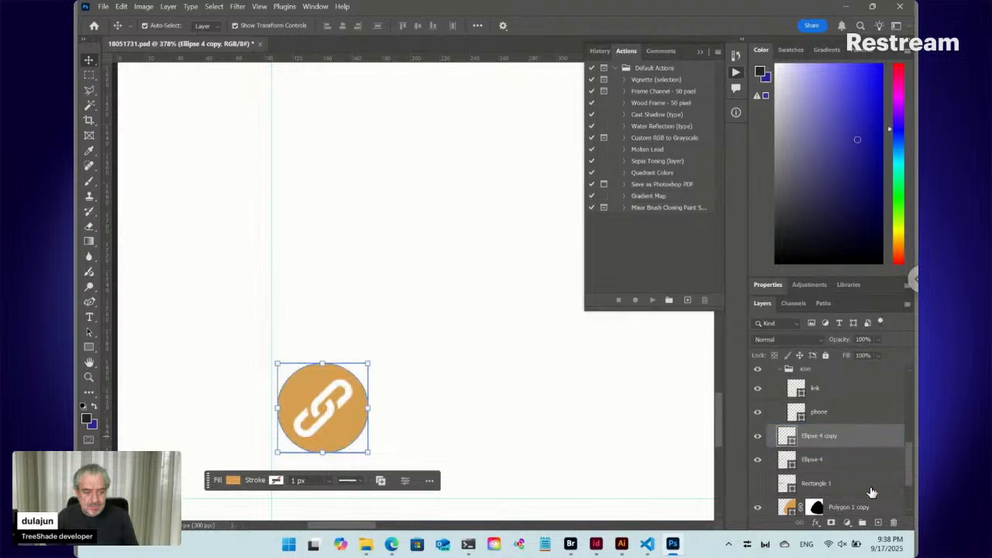
pyautogui.click(893, 522)
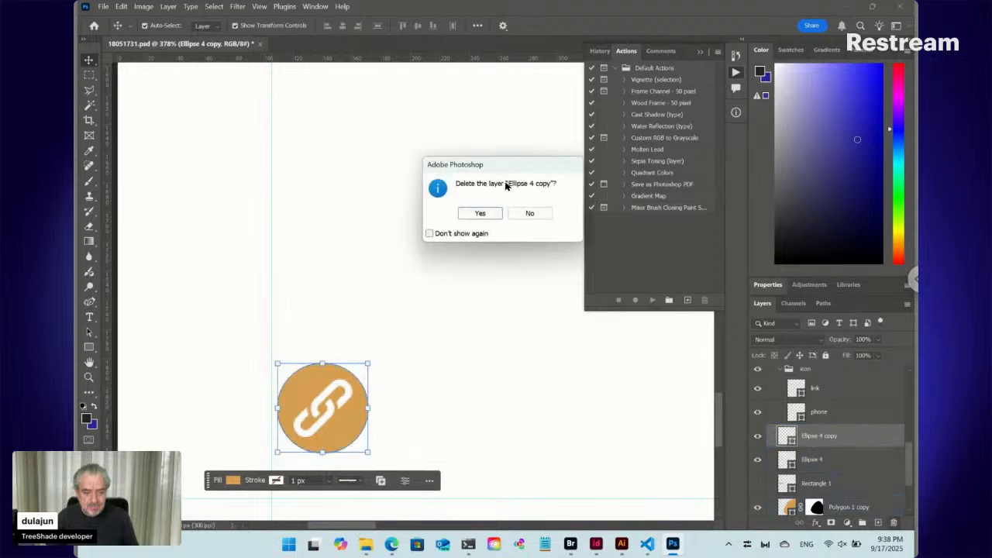
pyautogui.click(481, 214)
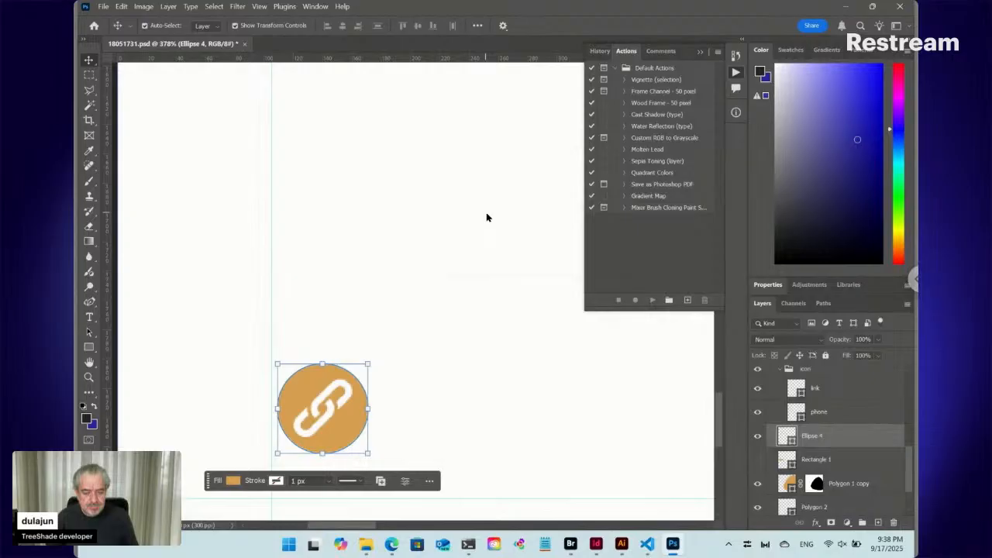
# - Delete the link layer and move the white phone glyph down to the centre of the remaining orange circle
pyautogui.click(330, 413)
pyautogui.click(893, 522)
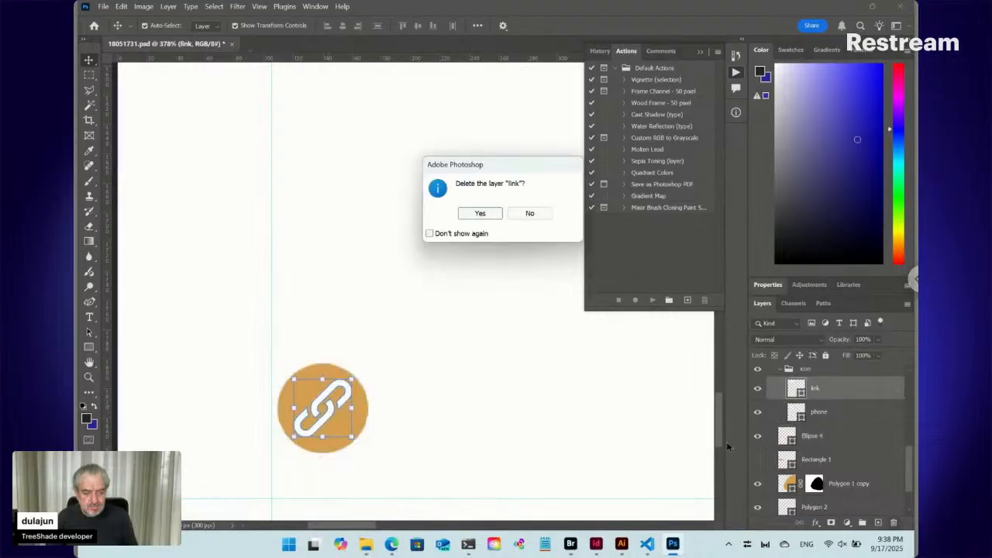
pyautogui.click(482, 214)
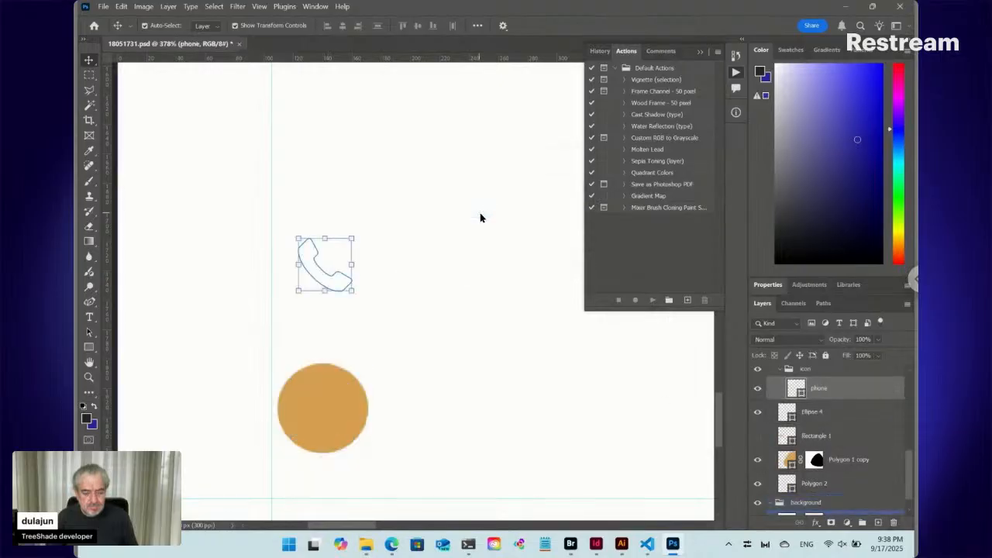
pyautogui.moveTo(320, 277); pyautogui.dragTo(323, 419)
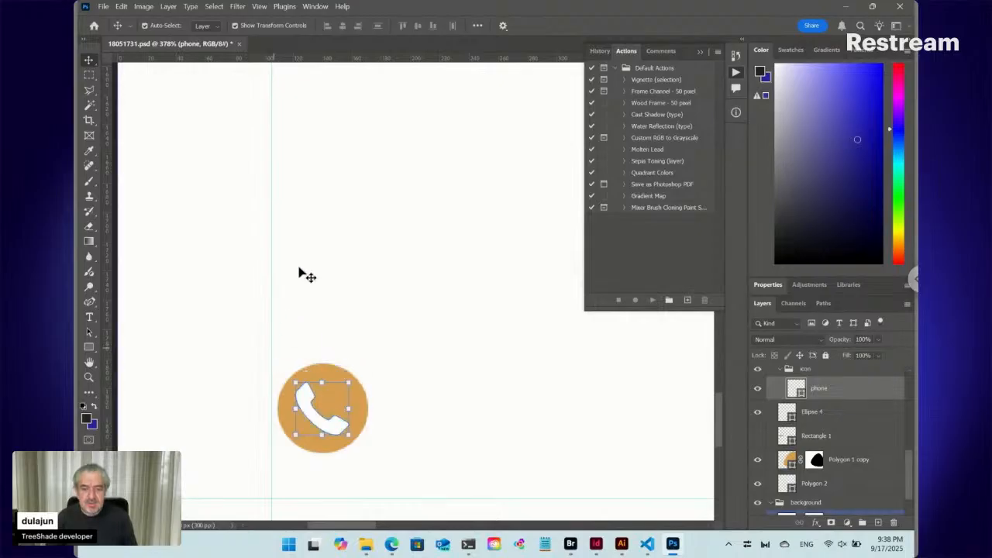
pyautogui.press('ctrl')
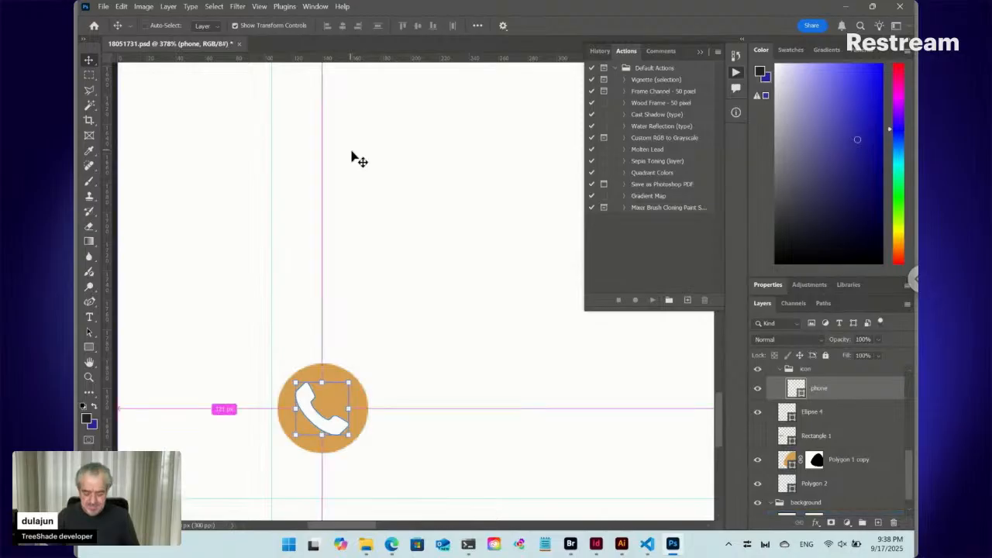
# - Save the edited 18051731.psd and close it
pyautogui.hotkey('ctrl', '0')
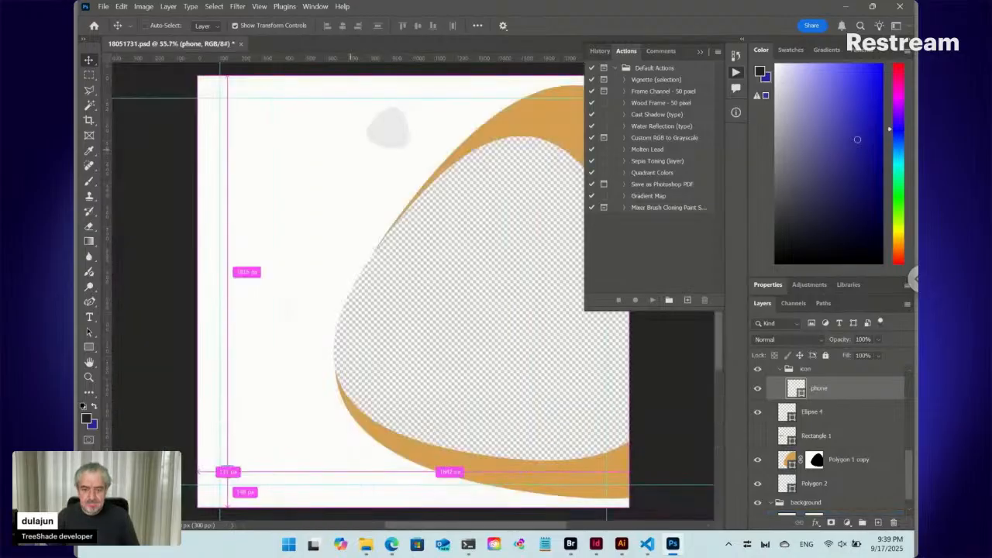
pyautogui.click(138, 378)
pyautogui.hotkey('ctrl', 's')
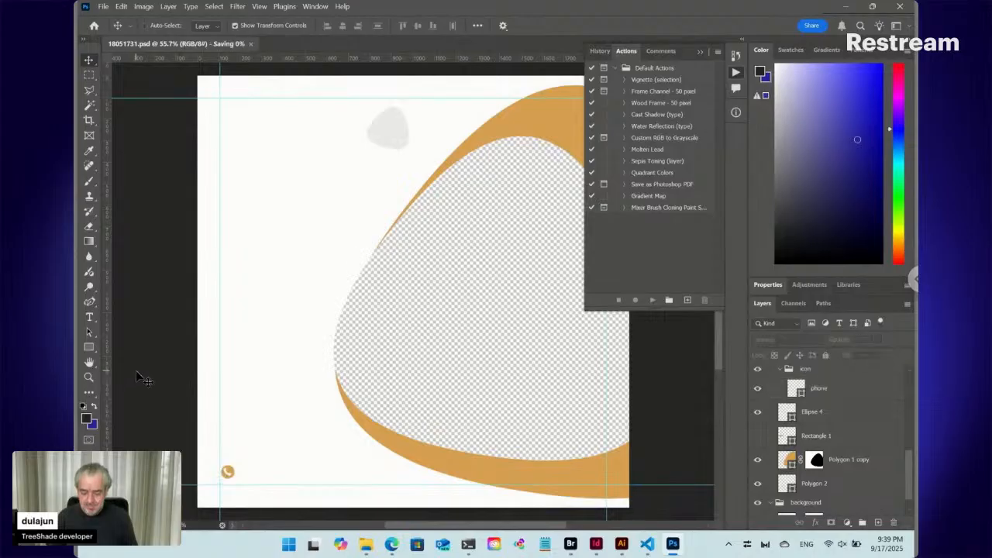
pyautogui.hotkey('ctrl', 'w')
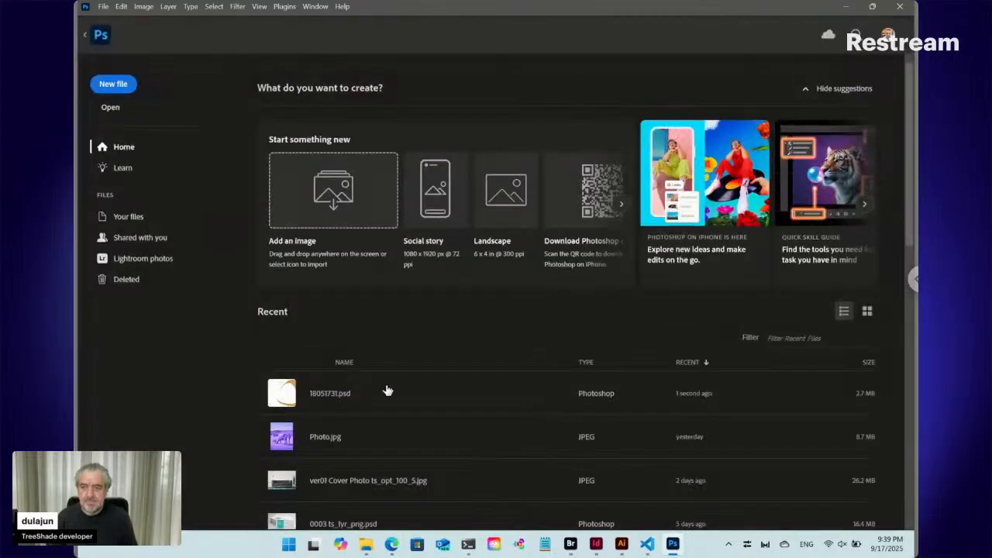
# - Switch to InDesign, align the text frame with the page's left and bottom margins, and widen it to about 108 mm
pyautogui.click(597, 545)
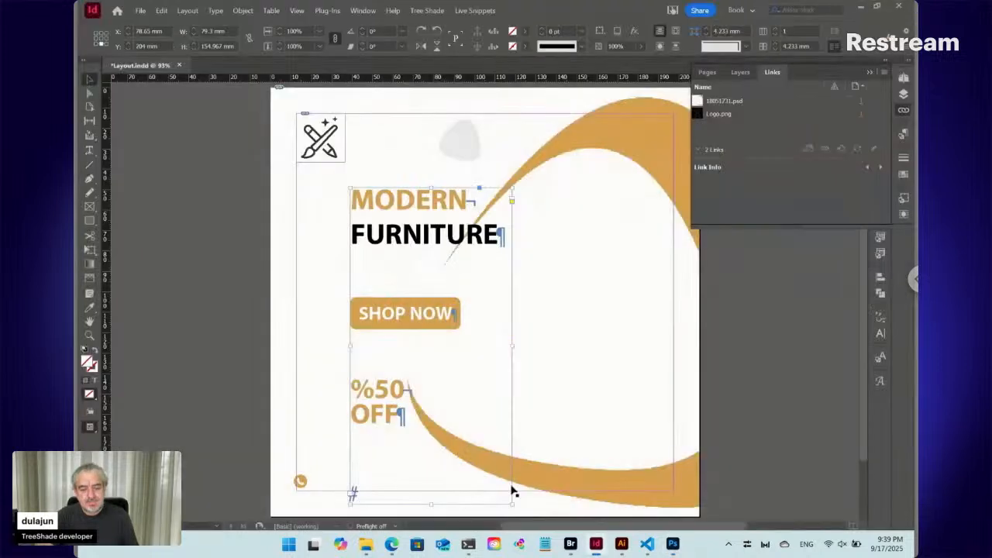
pyautogui.moveTo(388, 407); pyautogui.dragTo(333, 393)
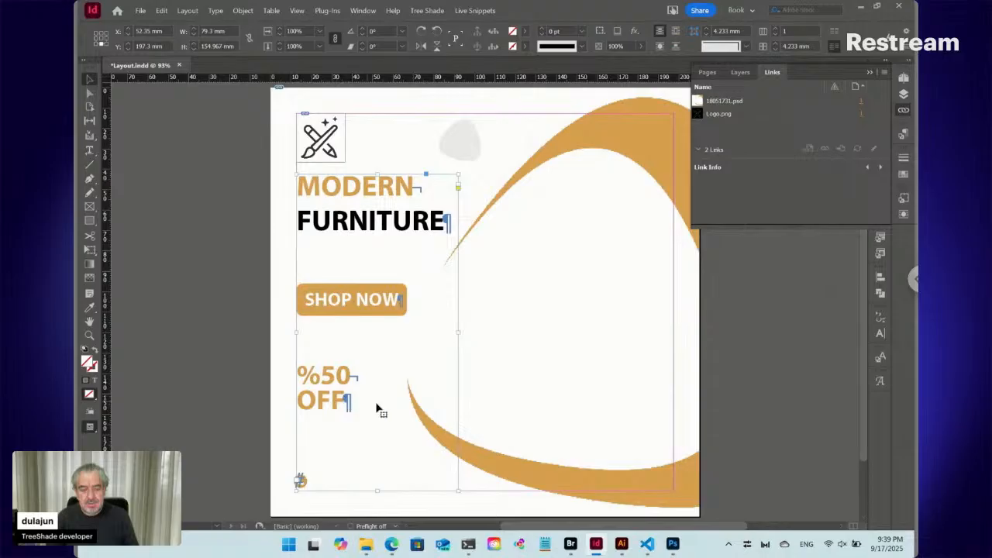
pyautogui.moveTo(460, 331); pyautogui.dragTo(517, 331)
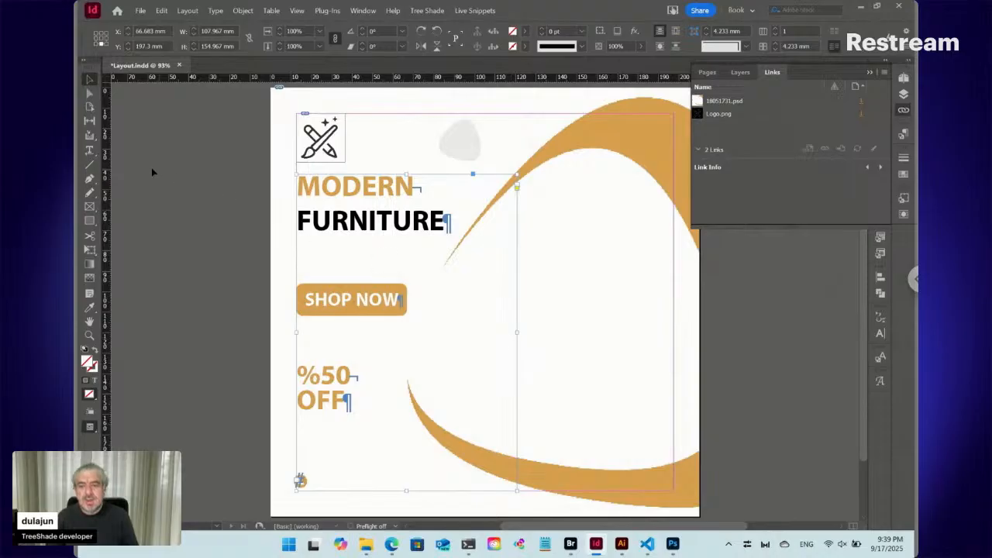
# - Activate the Rectangle tool to draw on the page
pyautogui.click(89, 221)
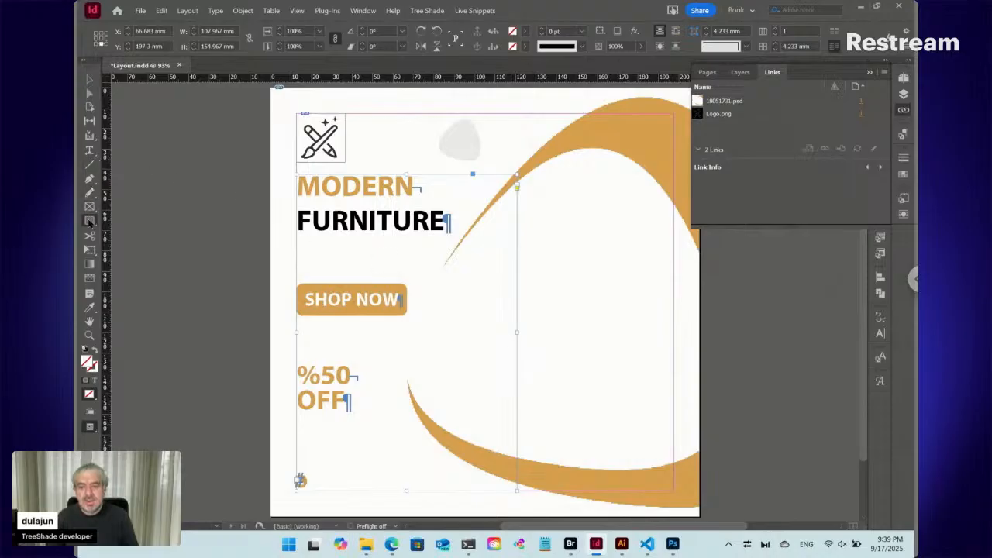
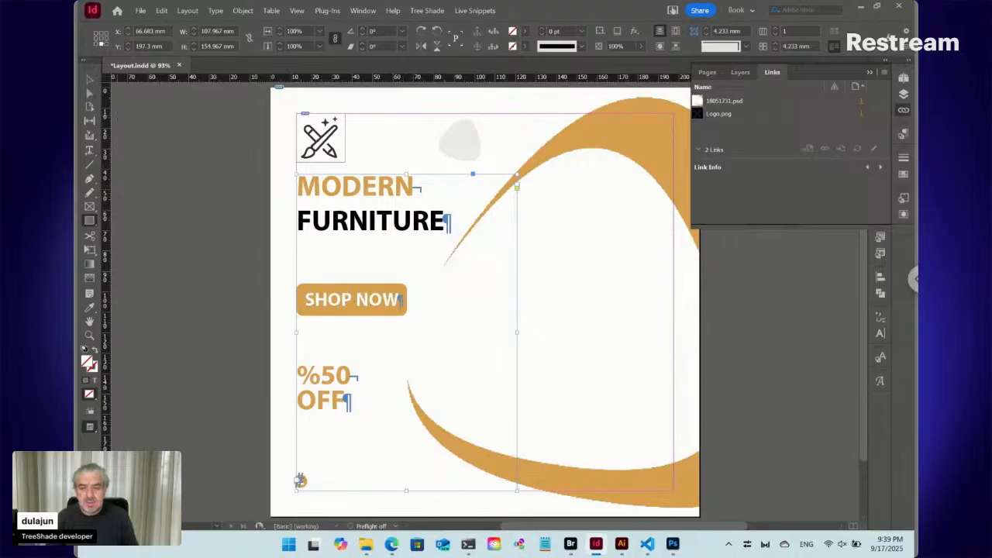
# - Draw a closed curved Pen path around the orange swoosh, bulging past its leftmost point and running along the page's lower and upper right corners
pyautogui.click(89, 179)
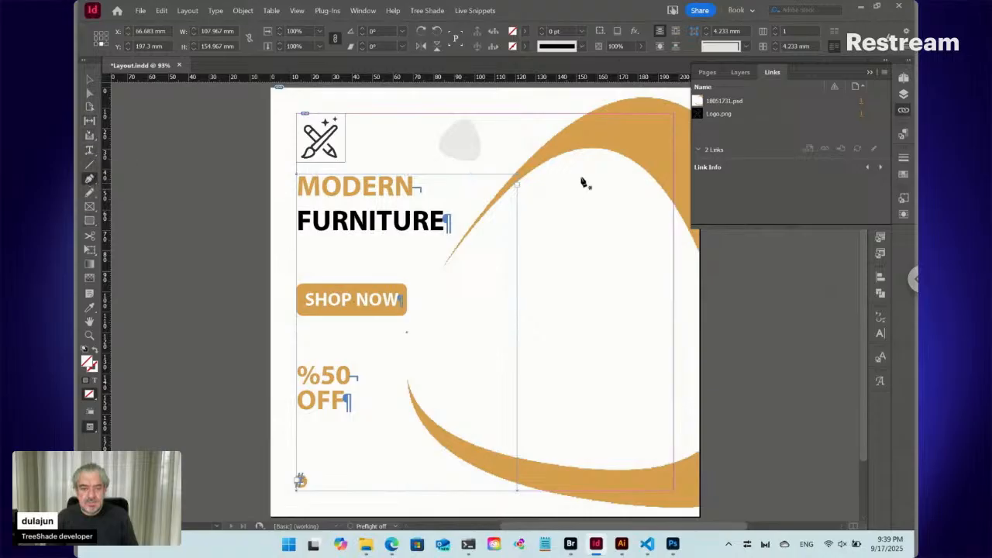
pyautogui.click(539, 134)
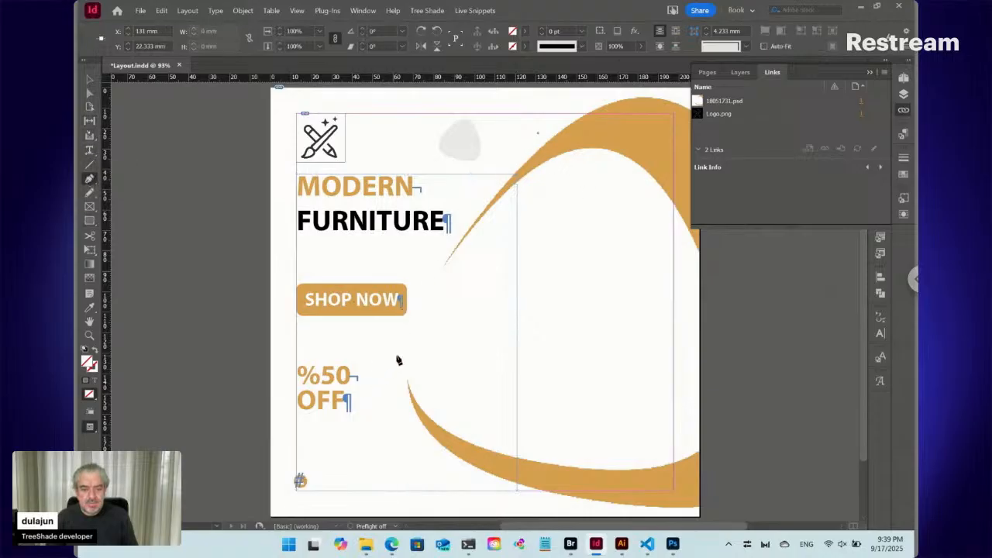
pyautogui.moveTo(400, 354); pyautogui.dragTo(400, 440)
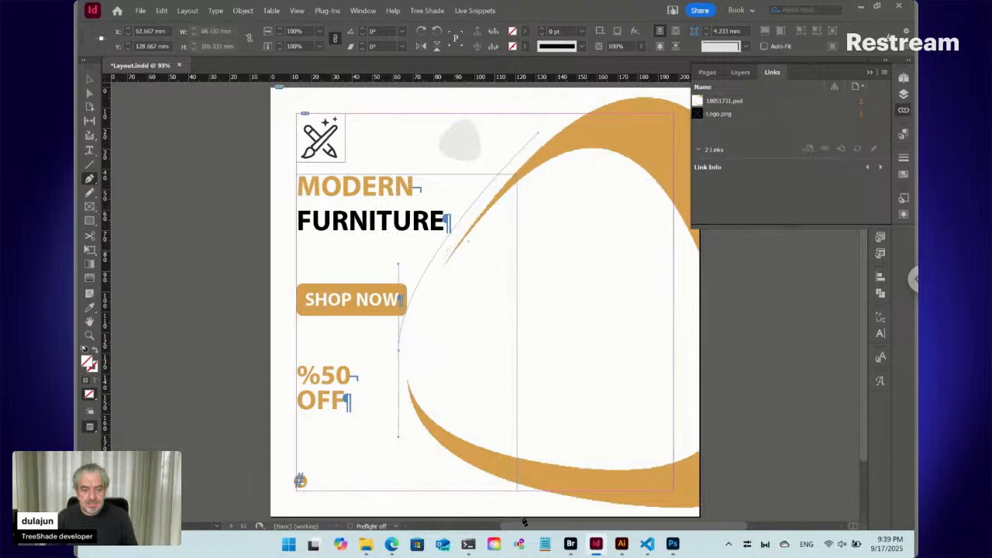
pyautogui.moveTo(571, 518); pyautogui.dragTo(678, 477)
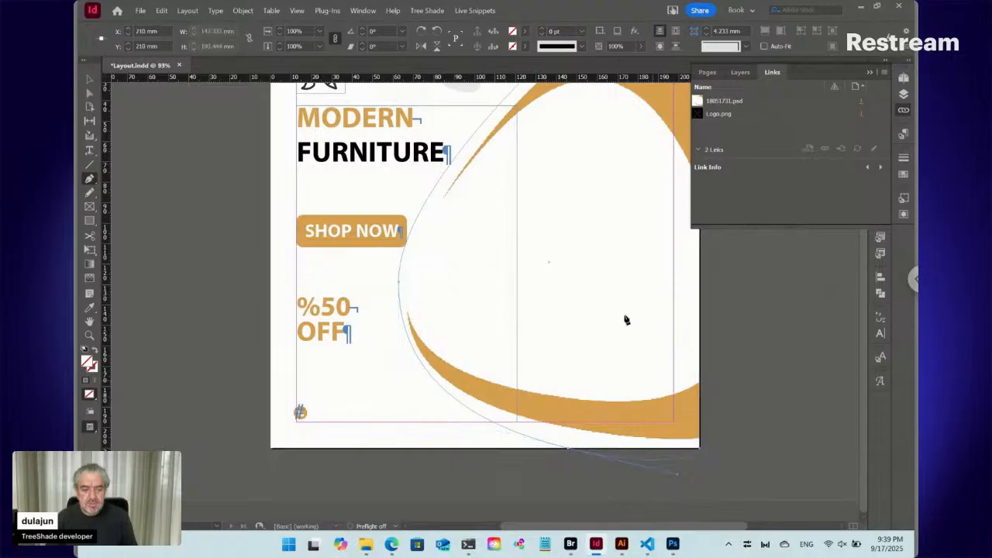
pyautogui.moveTo(531, 224); pyautogui.dragTo(414, 325)
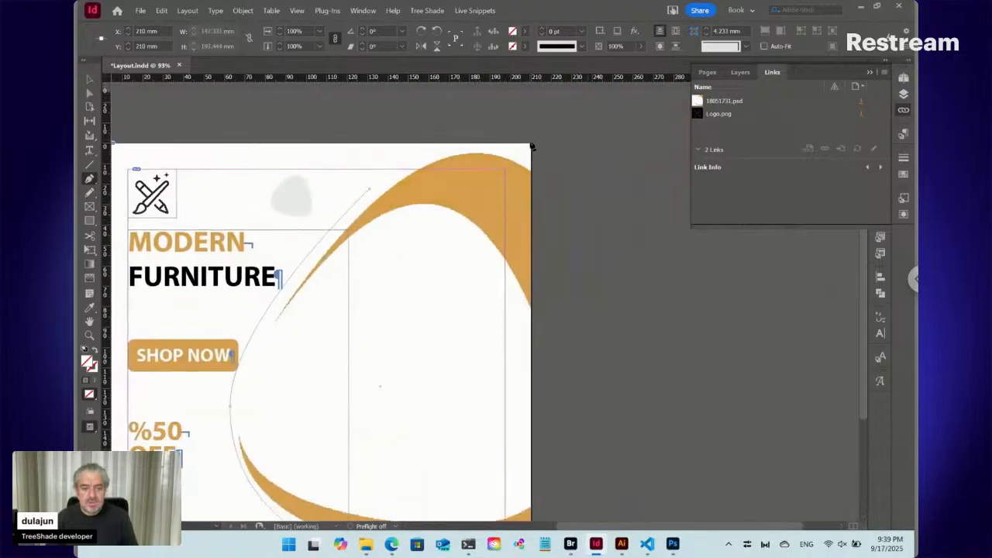
pyautogui.moveTo(369, 189); pyautogui.dragTo(434, 156)
pyautogui.moveTo(436, 140); pyautogui.dragTo(443, 120)
pyautogui.moveTo(290, 363); pyautogui.dragTo(348, 238)
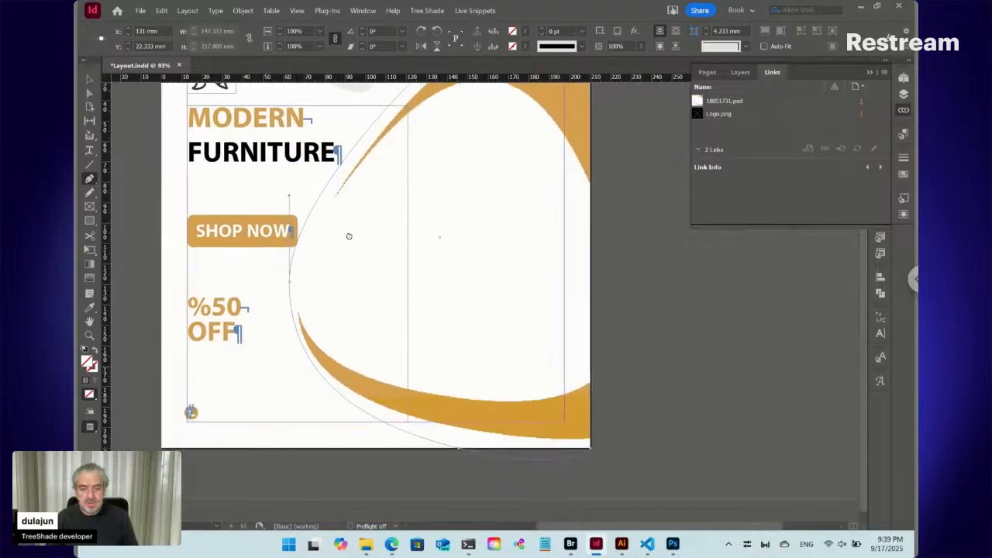
# - Lower the path's leftmost anchor to Y 132 mm and wrap text around the path's shape with a 0 mm offset
pyautogui.press('a')
pyautogui.click(291, 287)
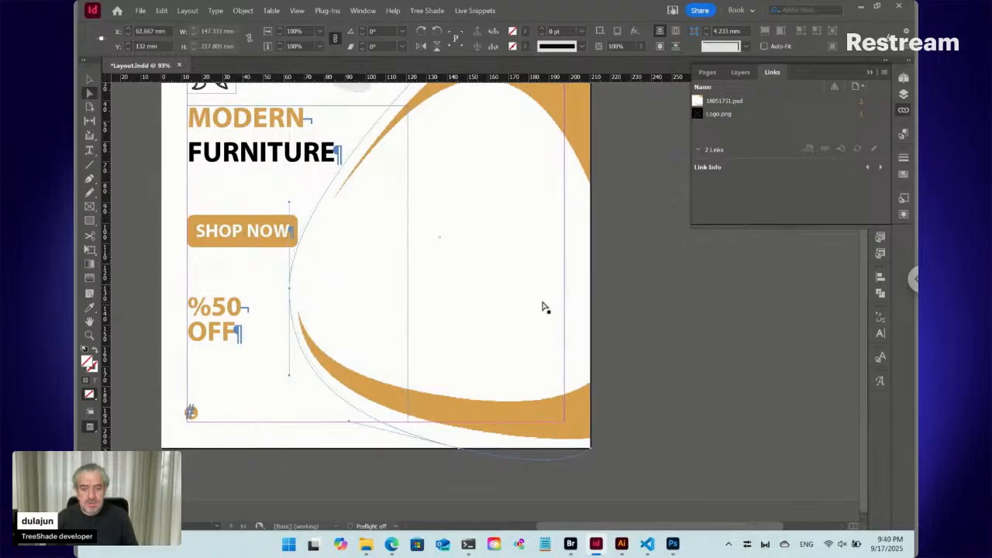
pyautogui.click(89, 79)
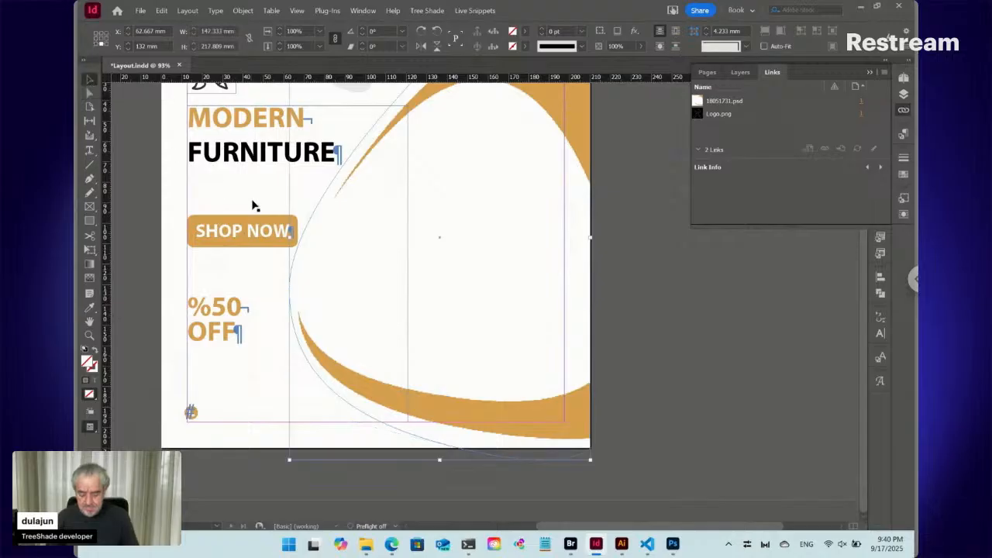
pyautogui.click(904, 215)
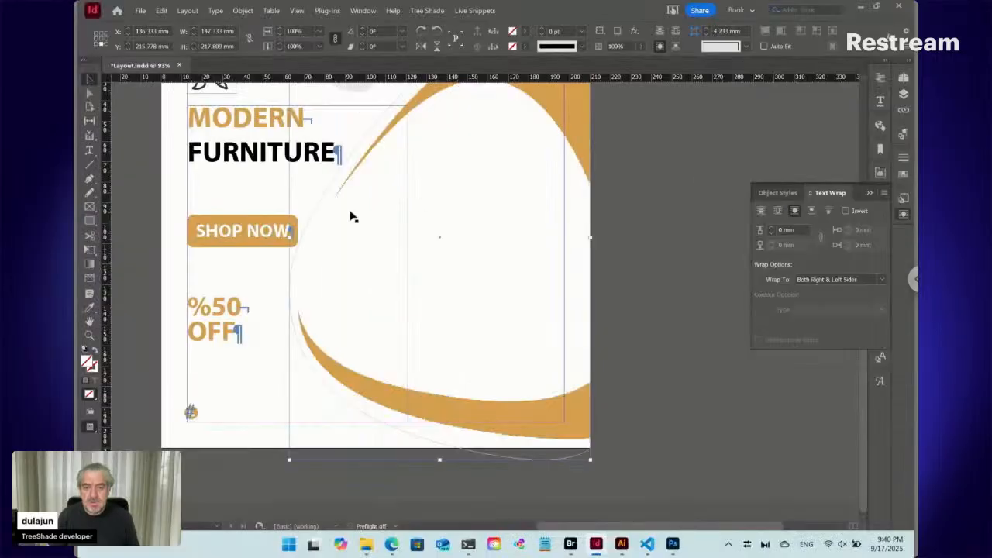
# - Test the text wrap by inserting text after FURNITURE, and undo the insertion
pyautogui.doubleClick(258, 156)
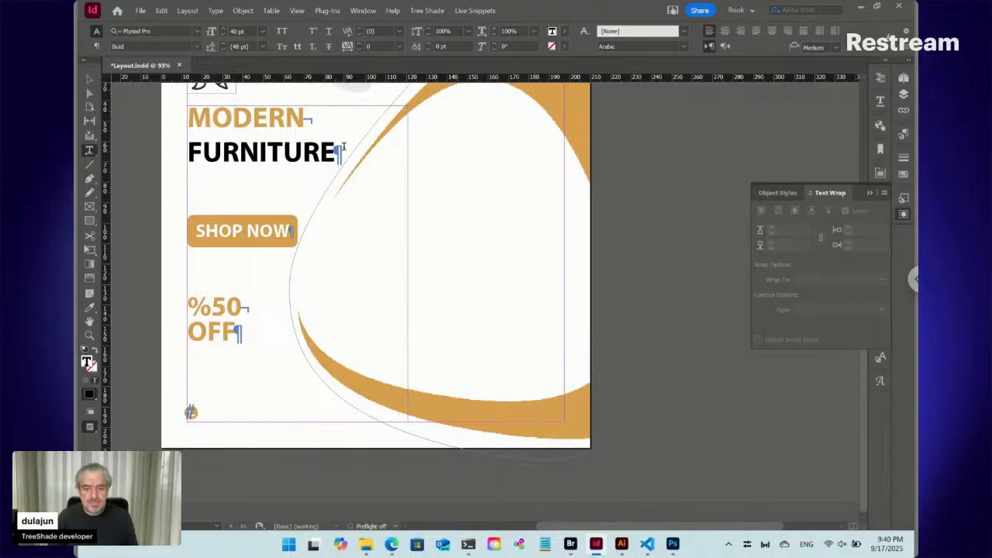
pyautogui.hotkey('ctrl', 'v')
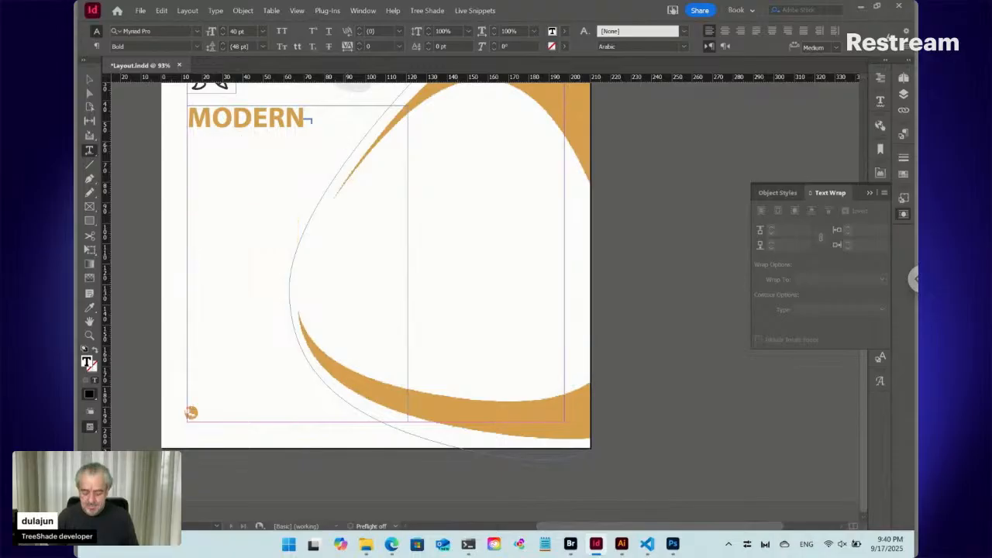
pyautogui.hotkey('ctrl', 'z')
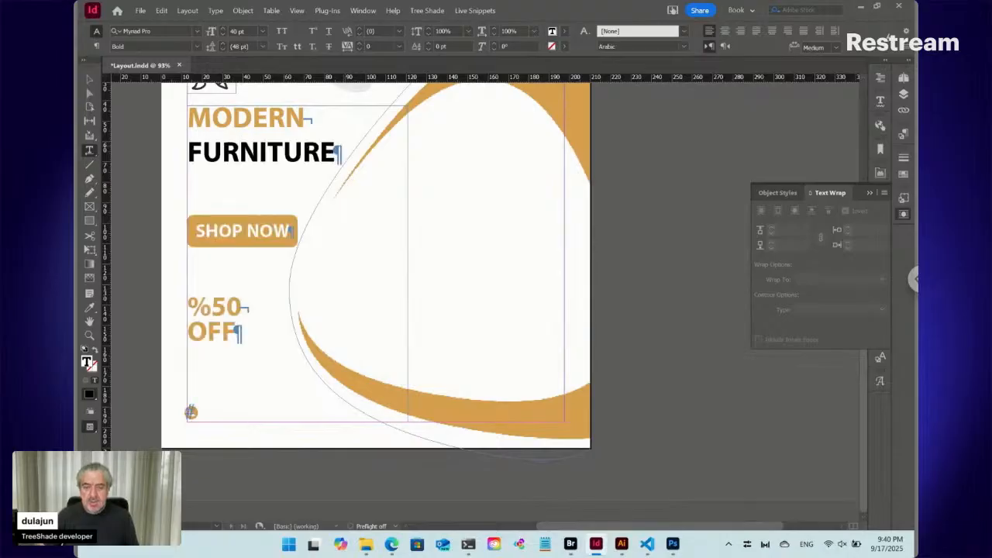
pyautogui.press('Escape')
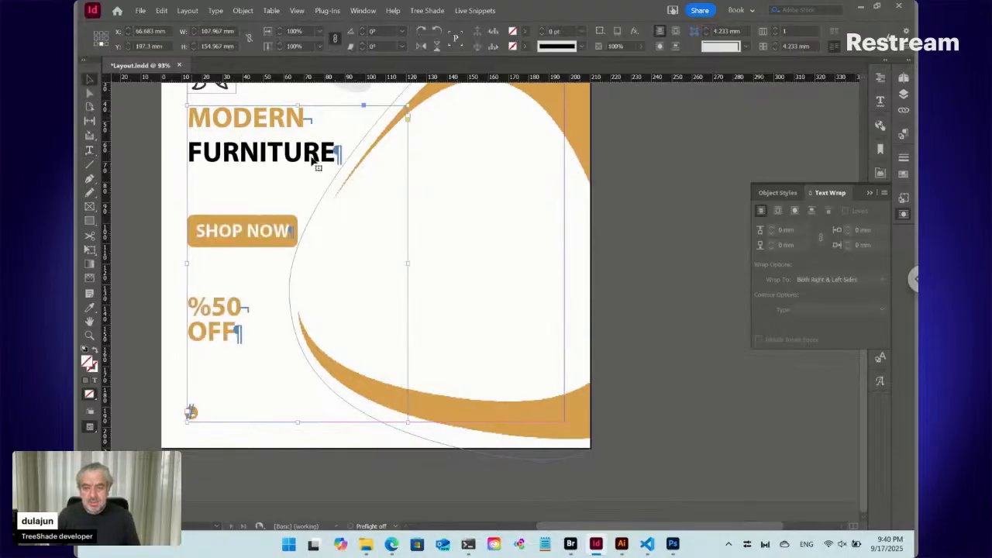
# - Scale the wrap path to about 145 by 214 mm and nudge it slightly left
pyautogui.click(446, 448)
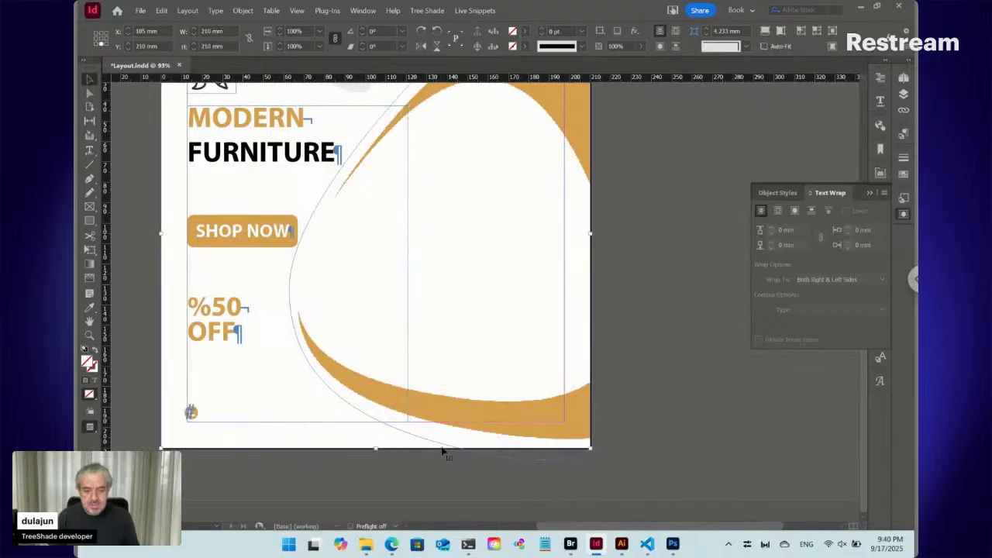
pyautogui.click(496, 461)
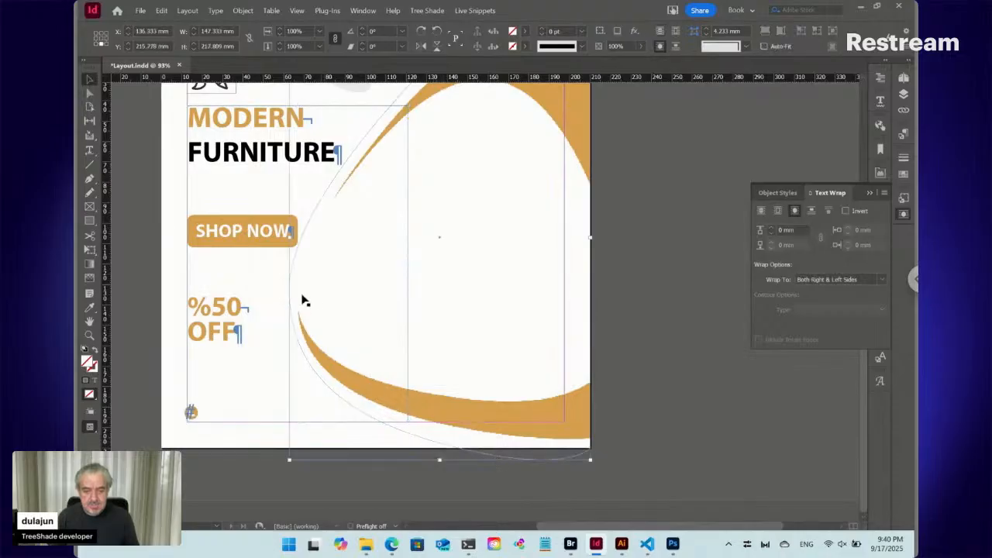
pyautogui.moveTo(289, 241)
pyautogui.mouseDown()
pyautogui.moveTo(288, 283)
pyautogui.moveTo(294, 236)
pyautogui.mouseUp()
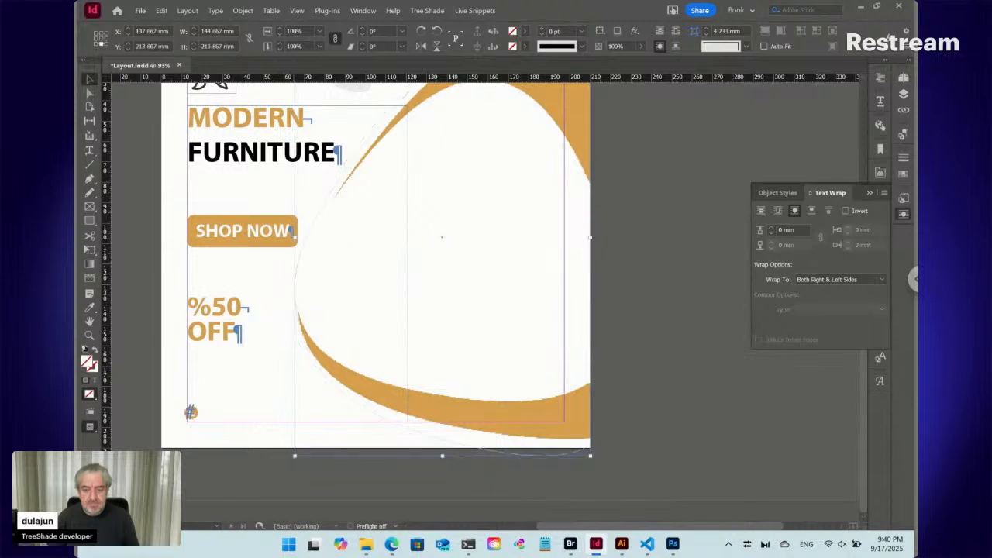
pyautogui.press('Left')
pyautogui.press('Left')
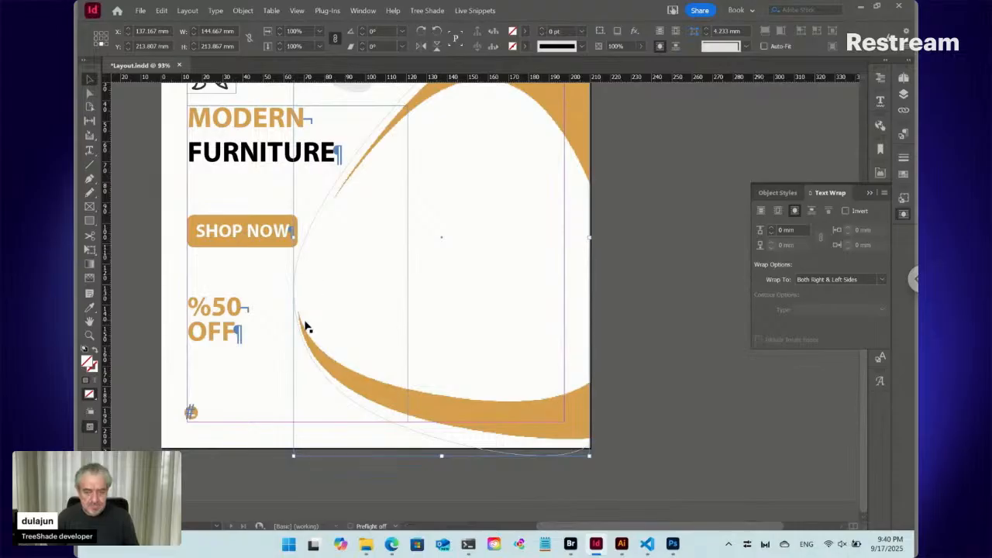
# - Tilt the direction handles of the wrap path's leftmost anchor so the curve follows the orange swoosh more closely, and deselect the path
pyautogui.press('a')
pyautogui.click(302, 293)
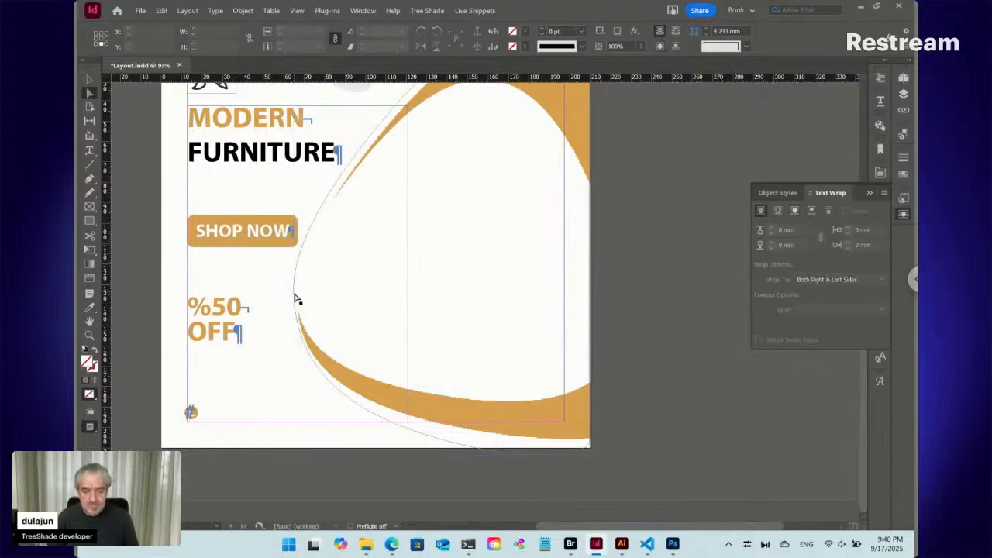
pyautogui.click(296, 301)
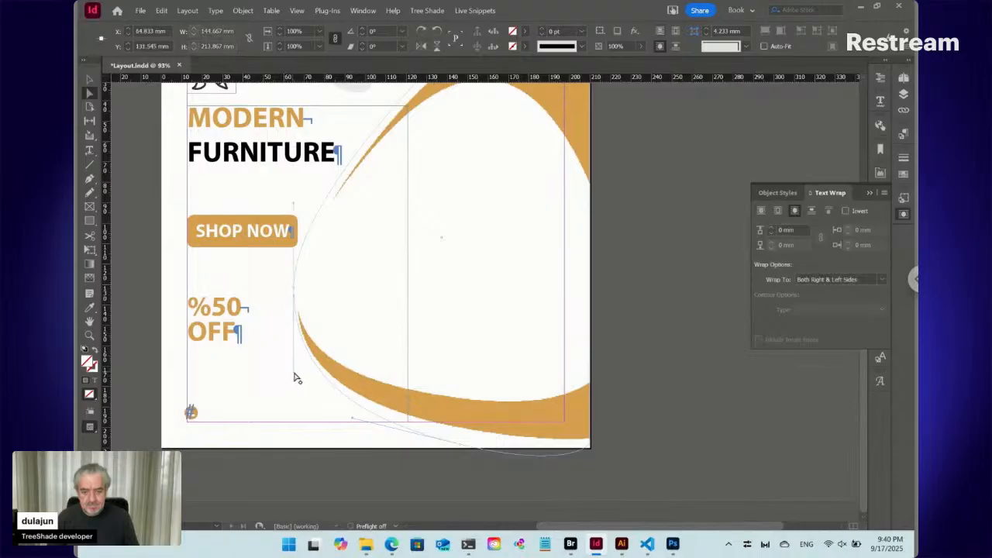
pyautogui.moveTo(296, 380); pyautogui.dragTo(290, 386)
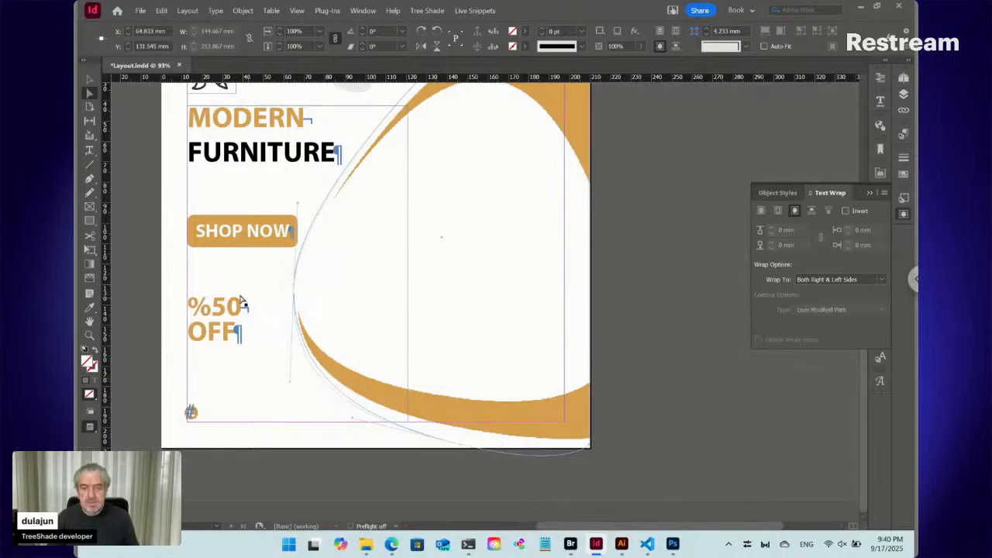
pyautogui.click(131, 251)
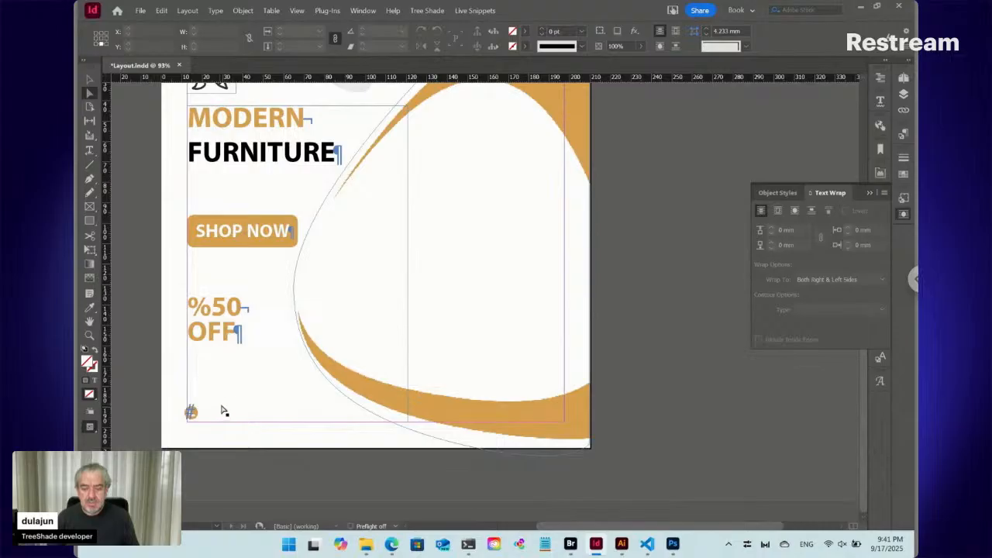
# - Place the text cursor in the empty last paragraph, check the contact lines in the reference image 18051731.jpg via Bridge, and return to InDesign
pyautogui.press('t')
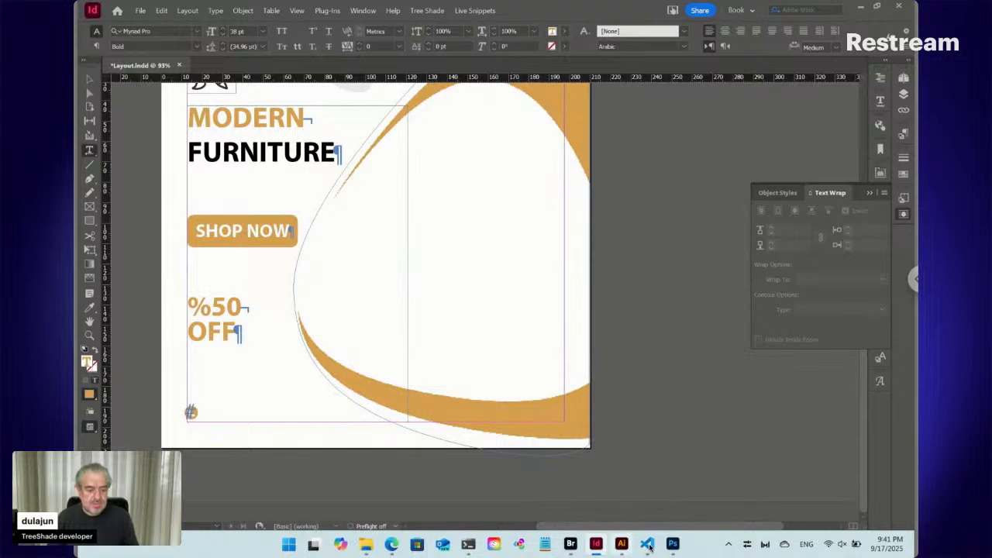
pyautogui.click(673, 544)
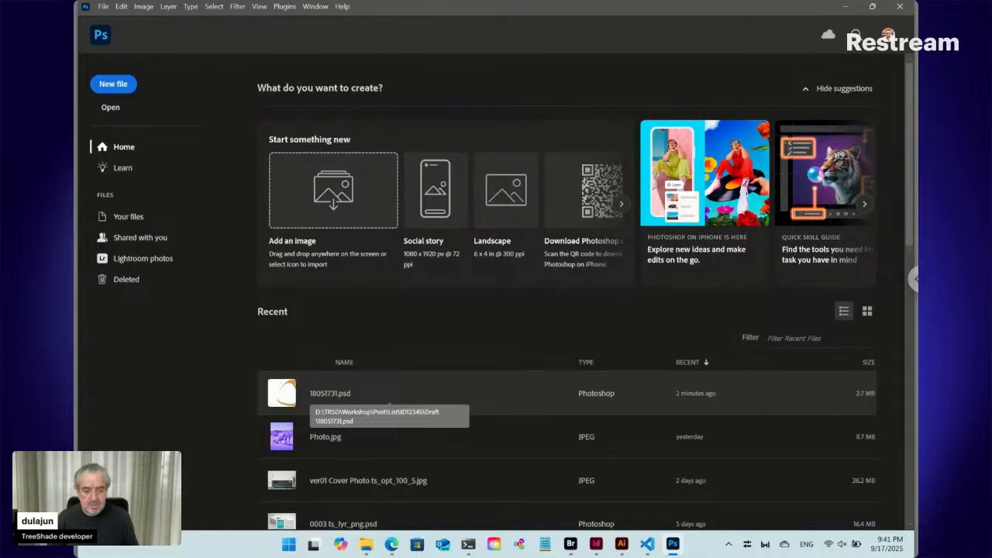
pyautogui.moveTo(621, 547)
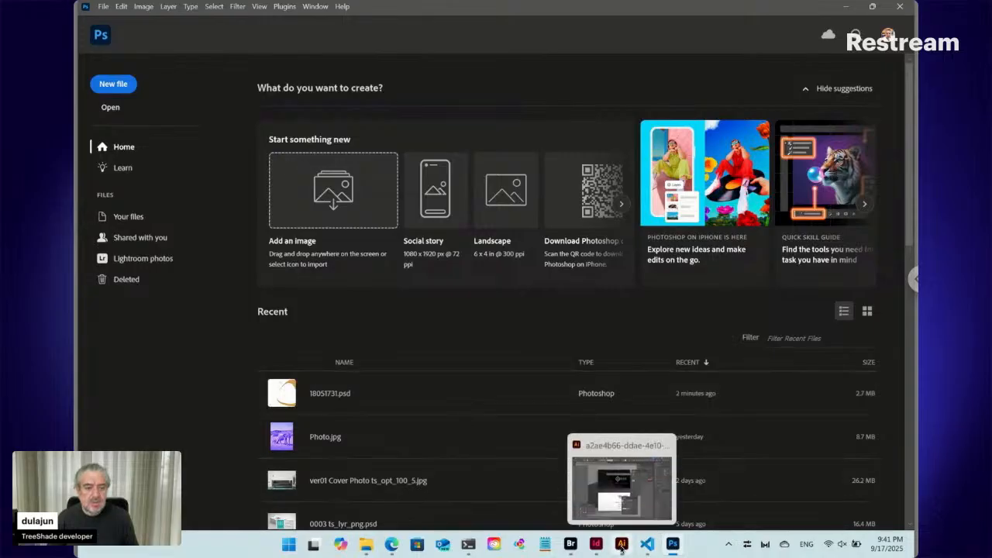
pyautogui.click(621, 547)
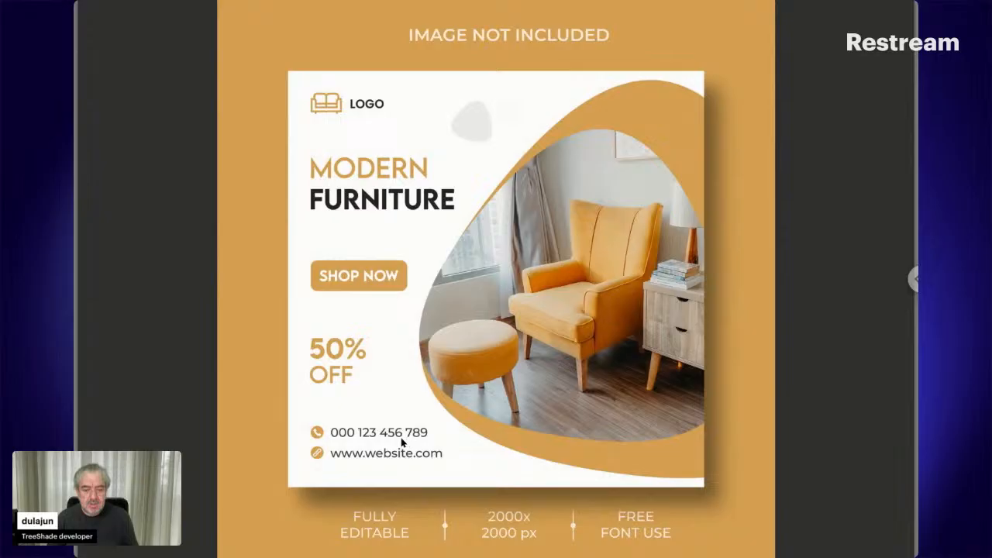
pyautogui.press('Escape')
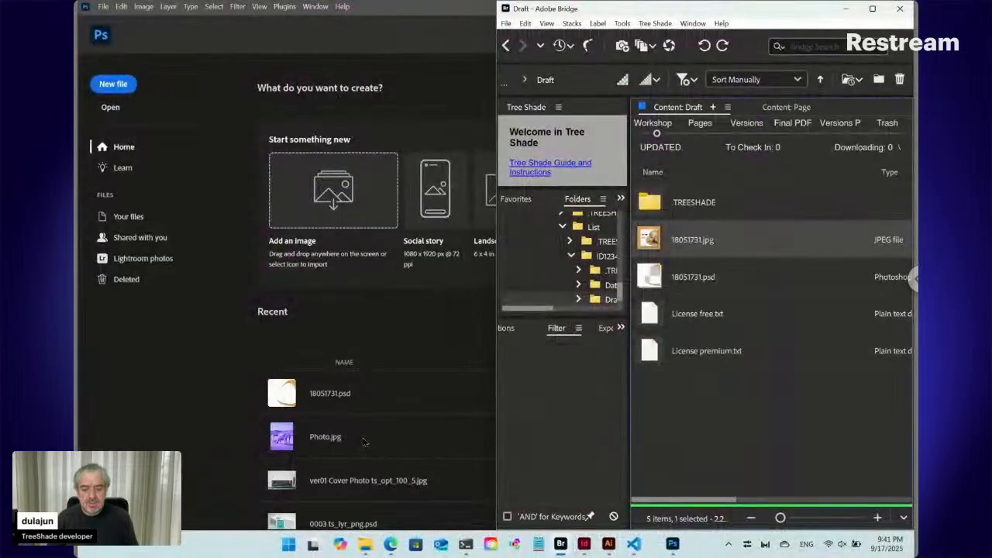
pyautogui.moveTo(624, 546)
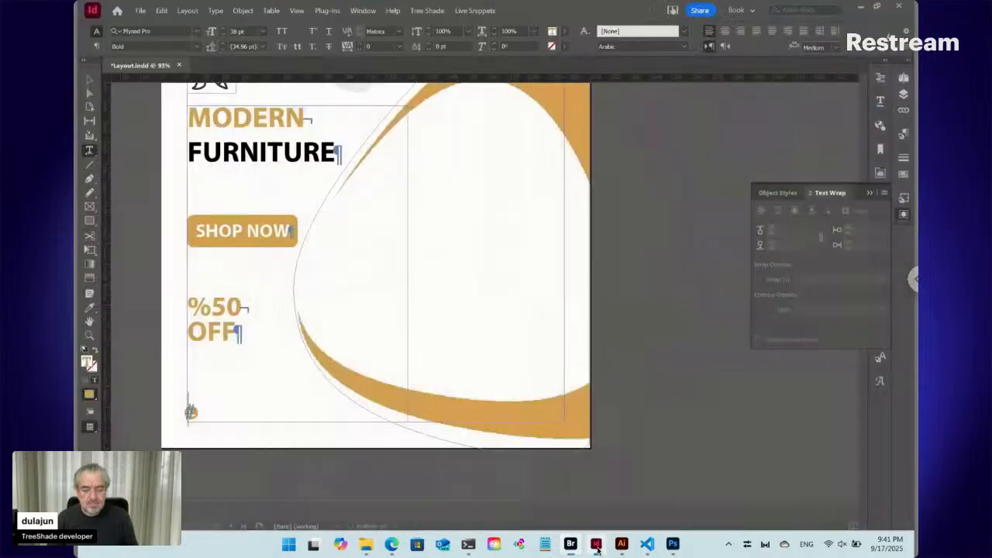
pyautogui.click(596, 546)
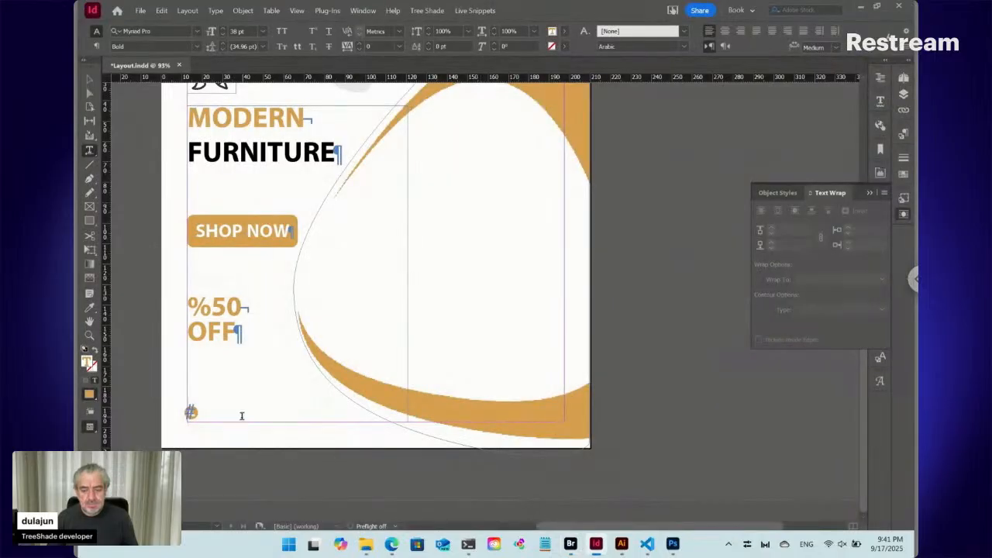
# - Enter the placeholder phone number, grouped in threes, in the last paragraph beside the phone icon
pyautogui.write('000')
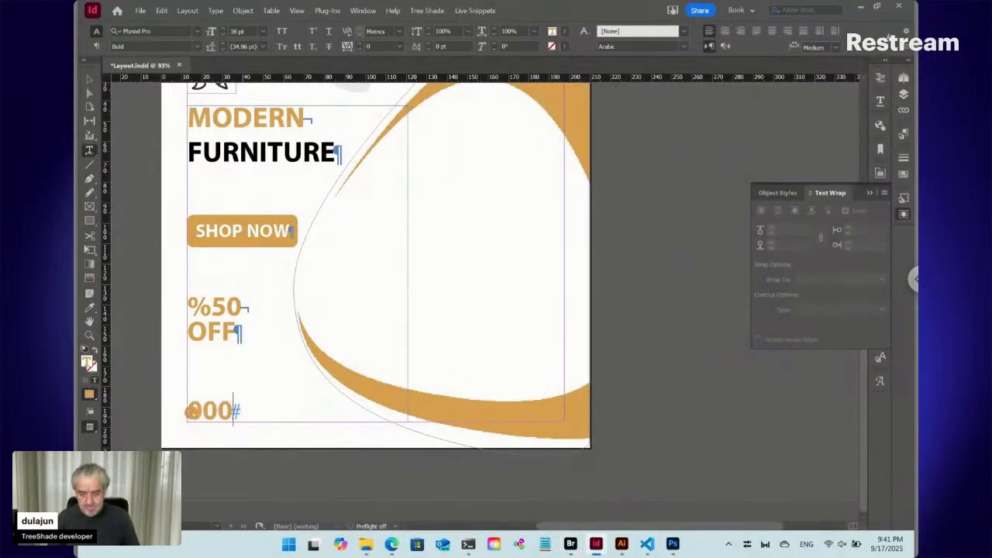
pyautogui.write(' 1')
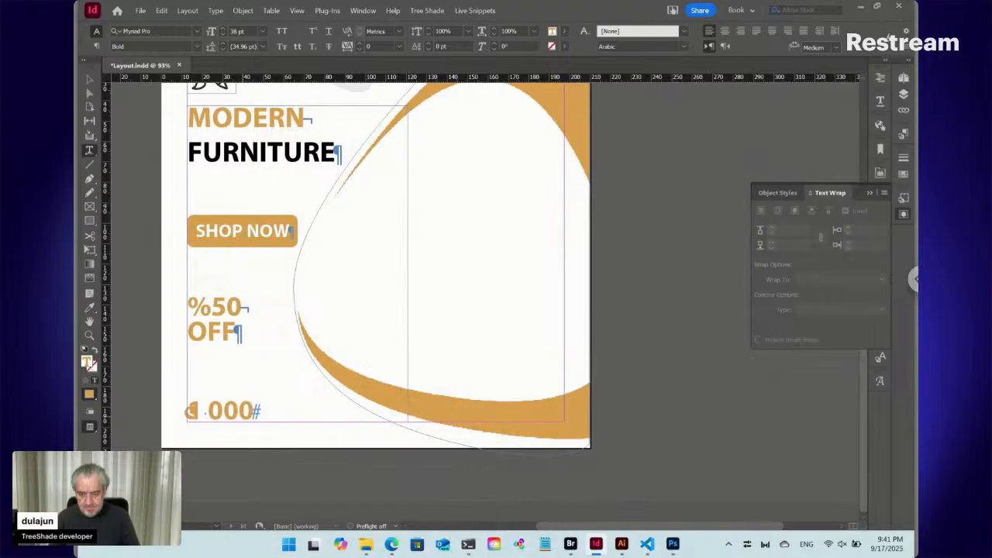
pyautogui.write('23')
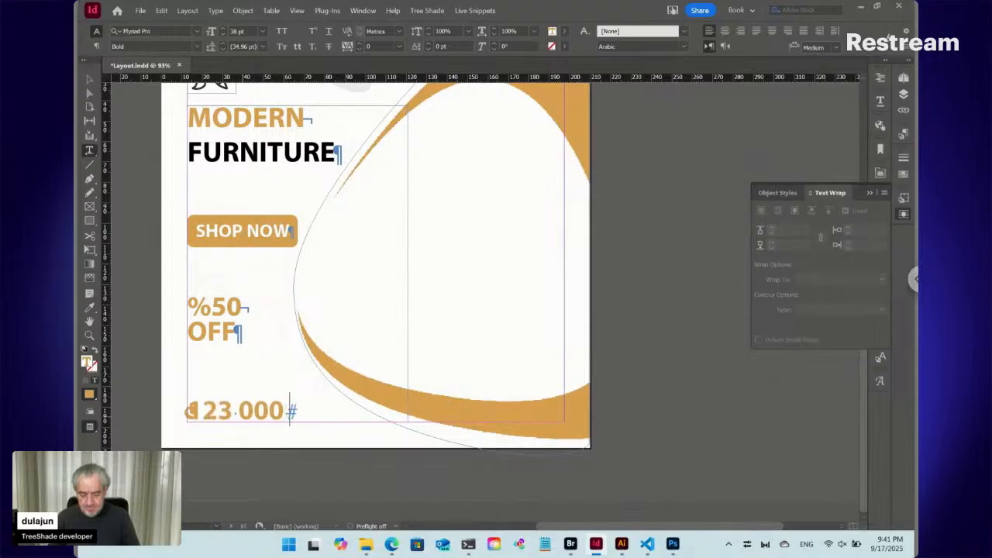
pyautogui.write(' 123')
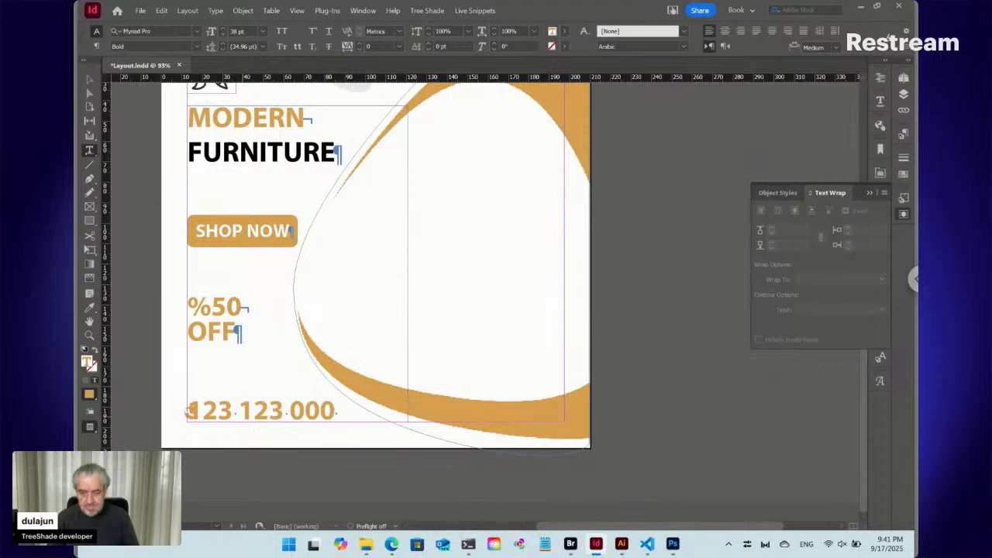
# - Create a paragraph style named Phone, based on Discount, and apply it to the phone number line
pyautogui.tripleClick(254, 403)
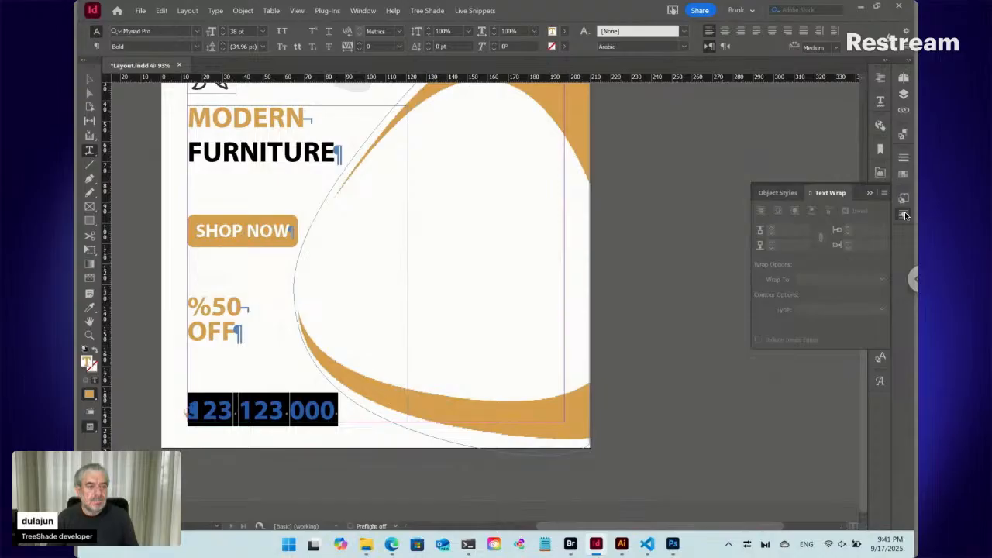
pyautogui.click(905, 216)
pyautogui.click(904, 134)
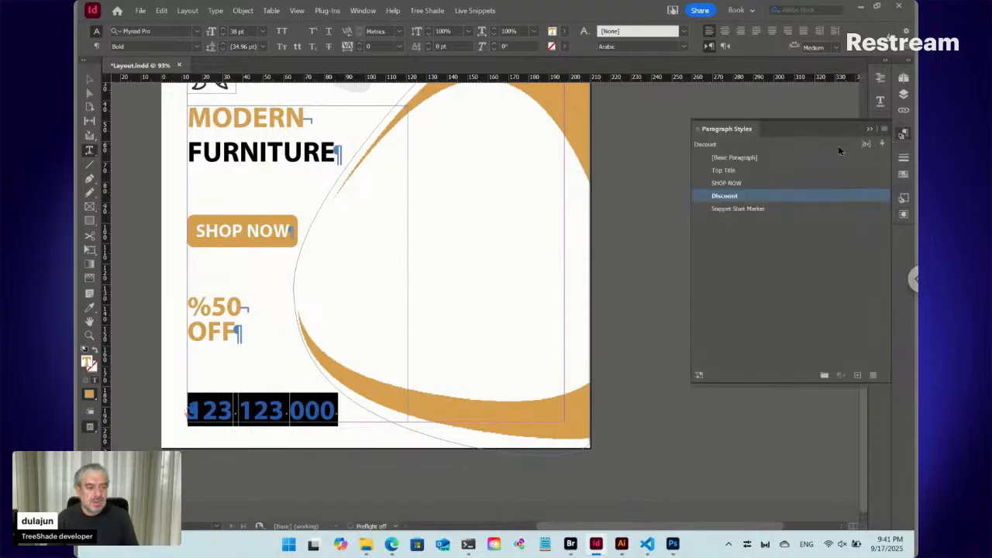
pyautogui.click(885, 130)
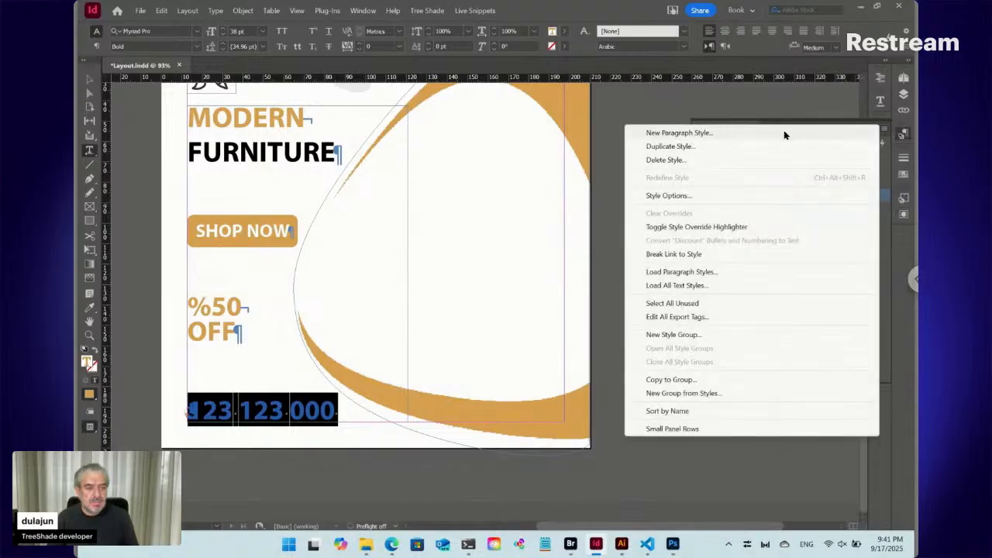
pyautogui.click(785, 134)
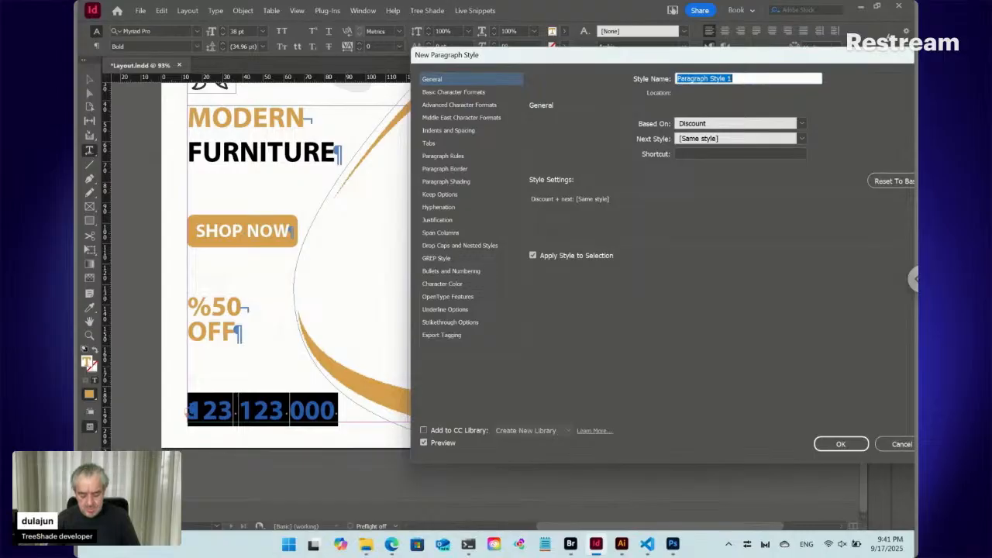
pyautogui.write('Phone')
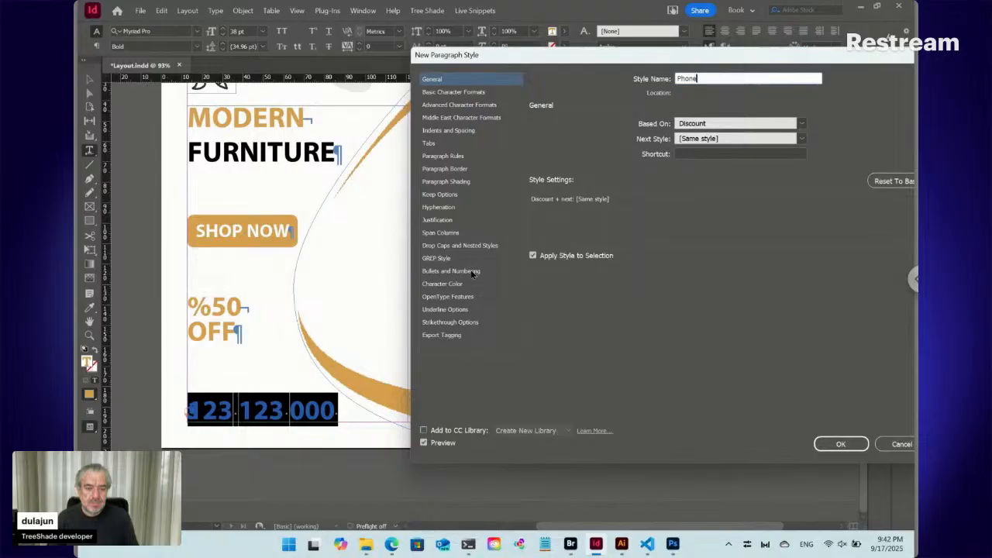
pyautogui.click(460, 246)
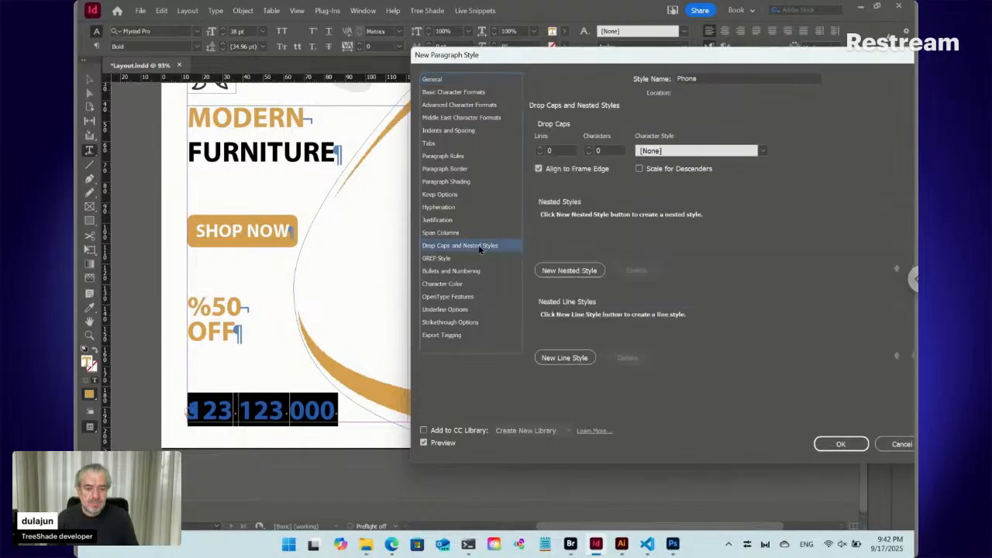
pyautogui.click(852, 446)
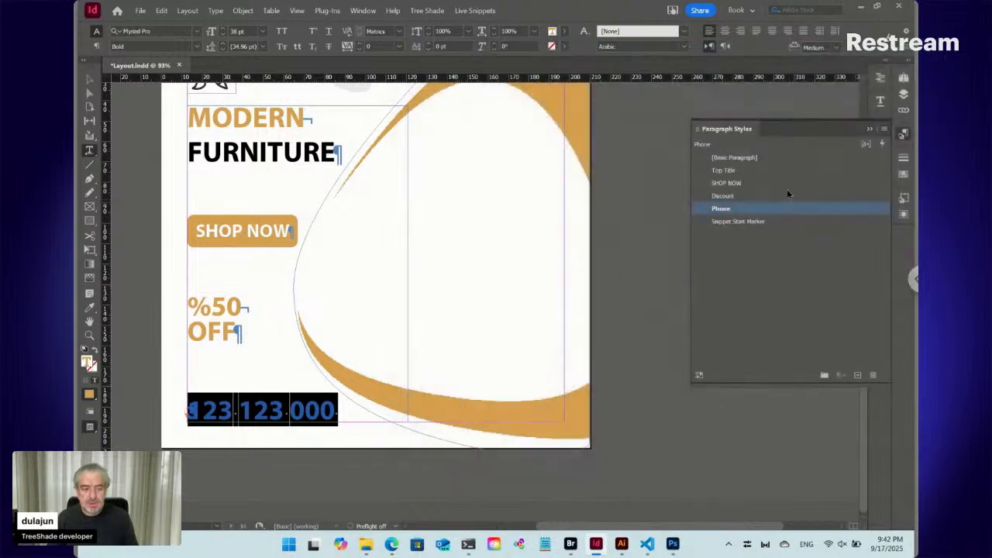
# - Colour the phone number with the [Black] swatch and reduce its font size to 29 pt
pyautogui.click(901, 174)
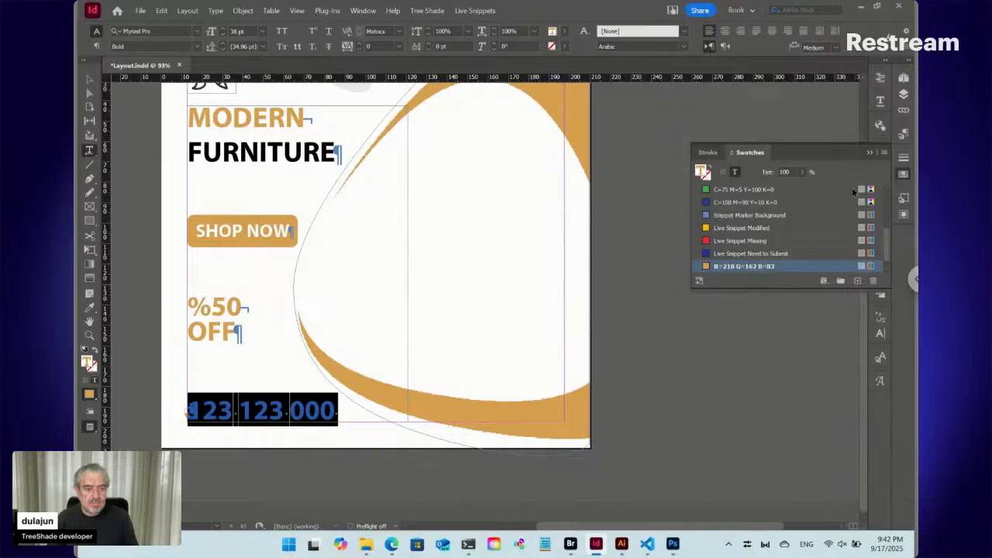
pyautogui.scroll(4, 762, 236)
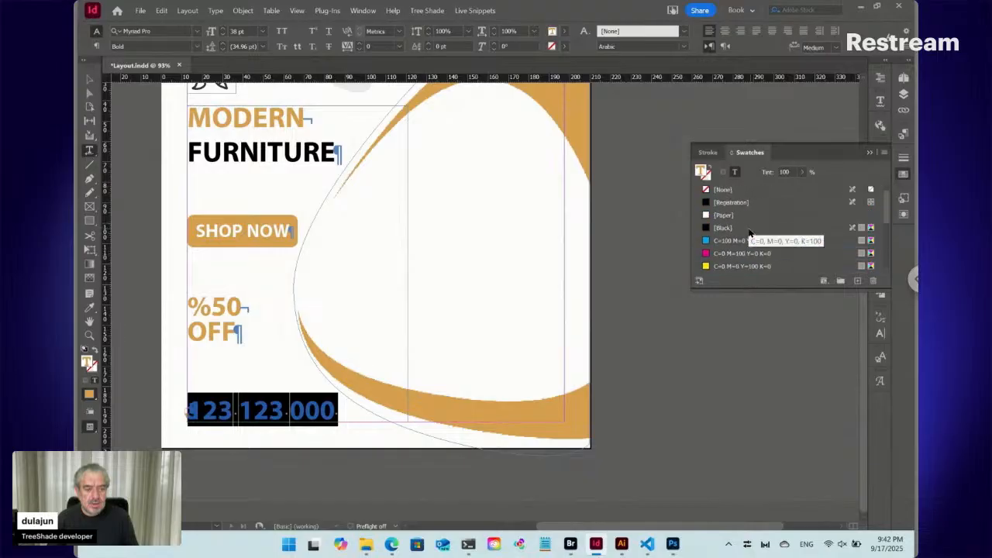
pyautogui.click(750, 230)
pyautogui.click(641, 230)
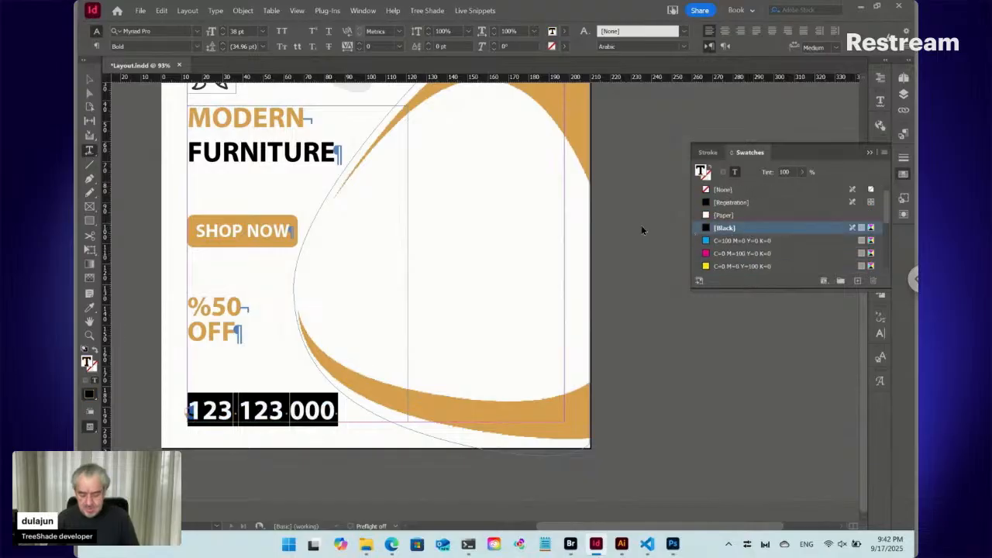
pyautogui.click(222, 34)
pyautogui.click(222, 35)
pyautogui.click(222, 35)
pyautogui.click(222, 35)
pyautogui.click(222, 35)
pyautogui.click(221, 35)
pyautogui.click(221, 35)
pyautogui.click(221, 35)
pyautogui.click(222, 35)
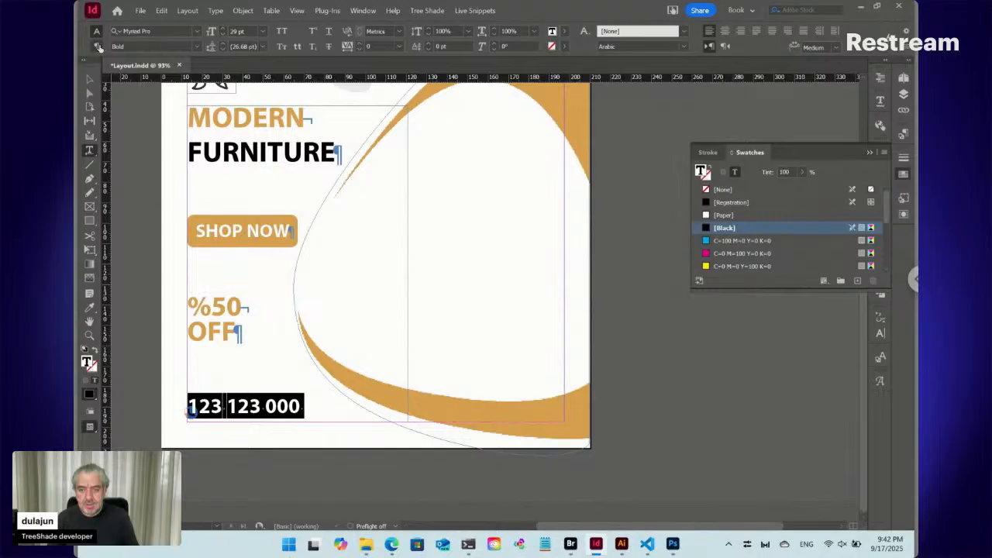
# - Set the digits type of the phone number text to Arabic in the character options
pyautogui.click(97, 47)
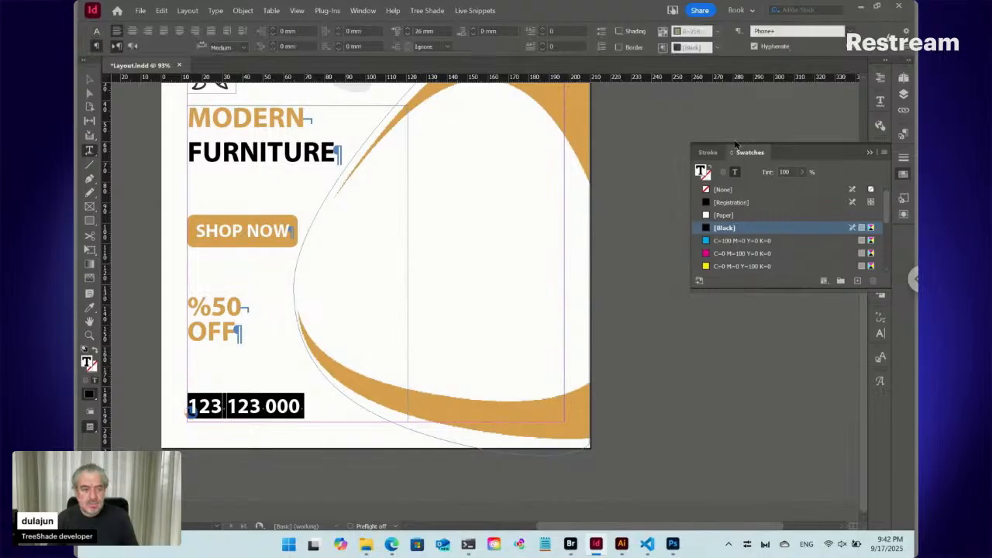
pyautogui.click(903, 172)
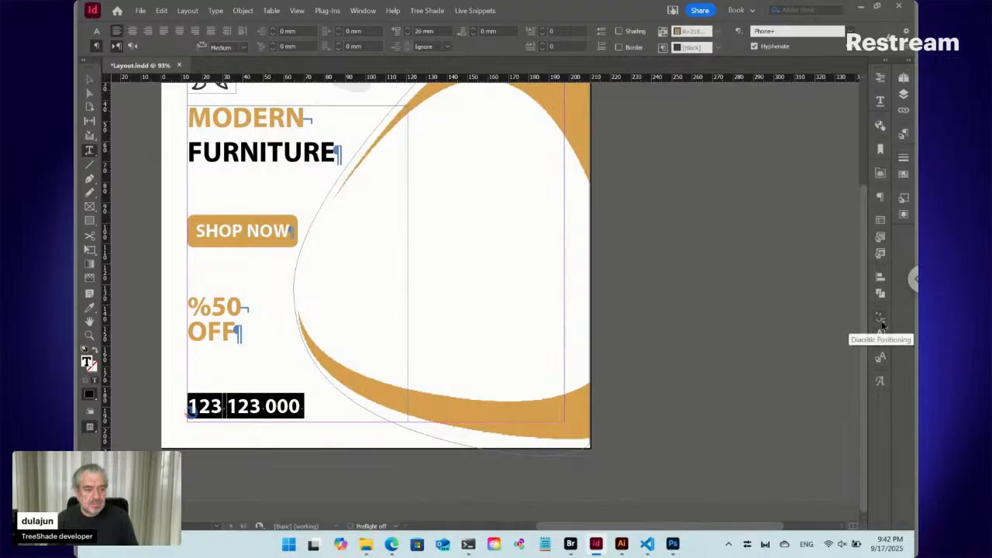
pyautogui.click(878, 197)
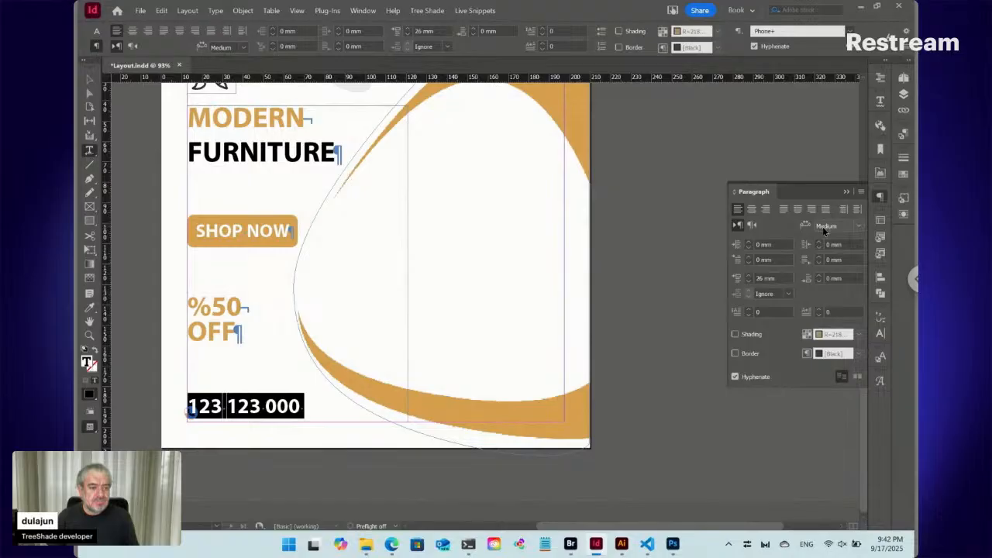
pyautogui.click(880, 335)
pyautogui.click(881, 334)
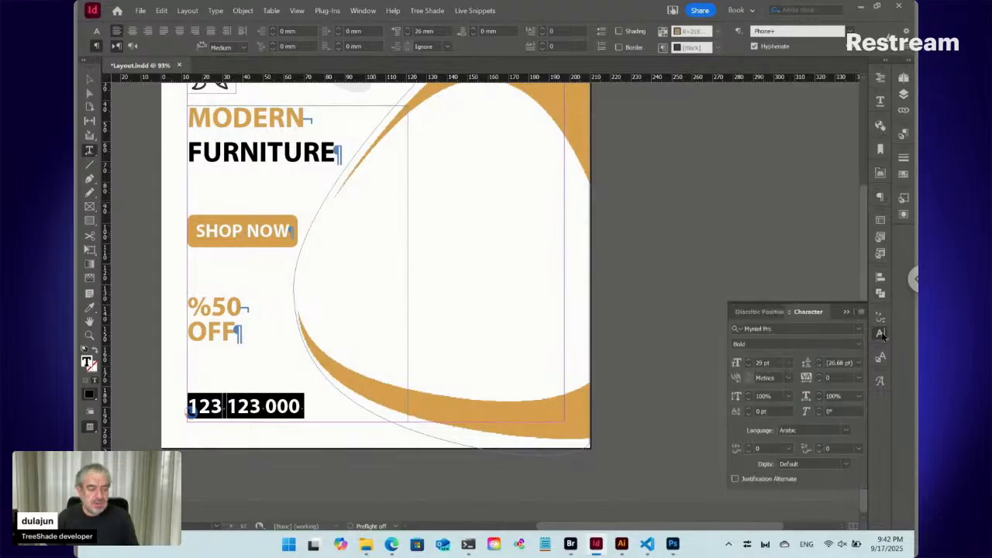
pyautogui.click(861, 312)
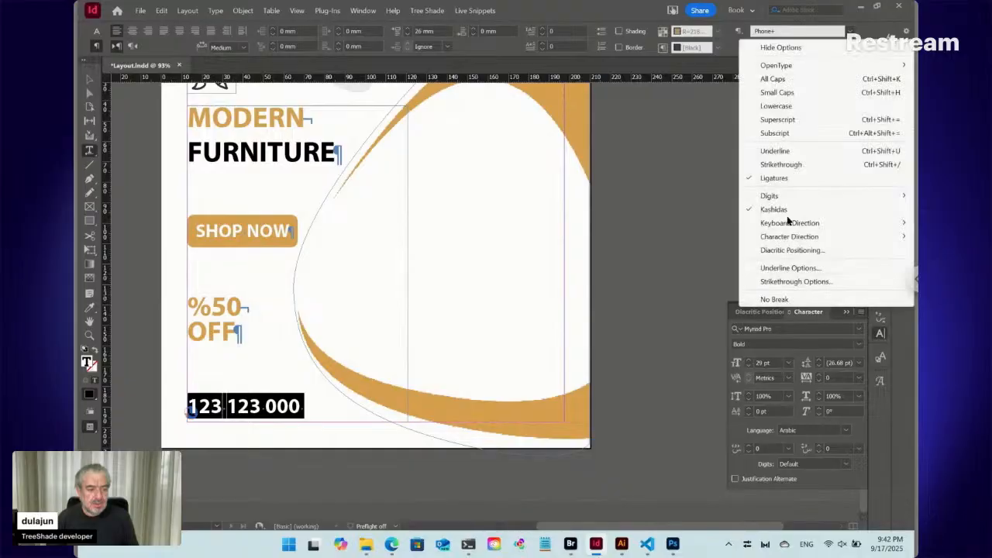
pyautogui.moveTo(779, 199)
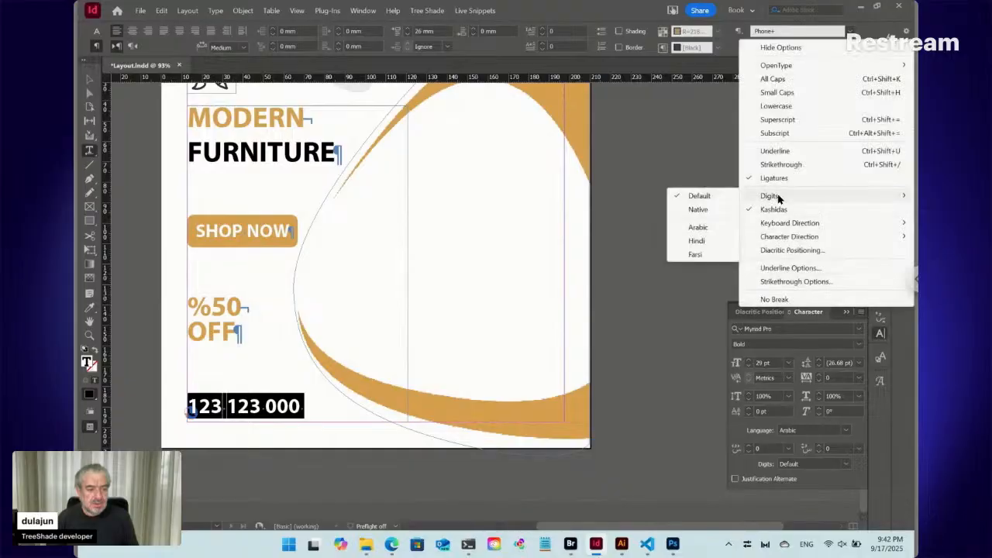
pyautogui.click(724, 232)
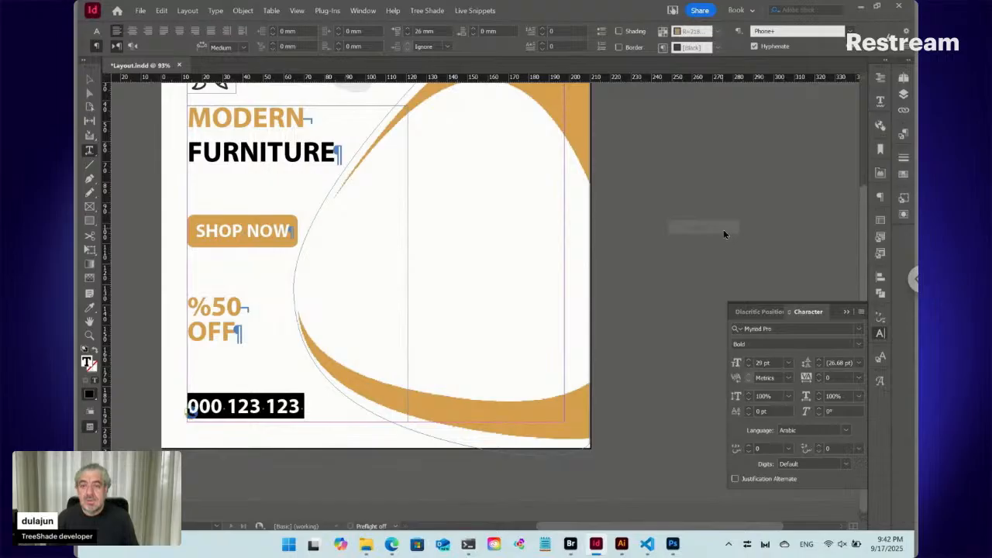
# - Reduce the phone number's font size to 20 pt and change its font style to Semibold
pyautogui.click(97, 32)
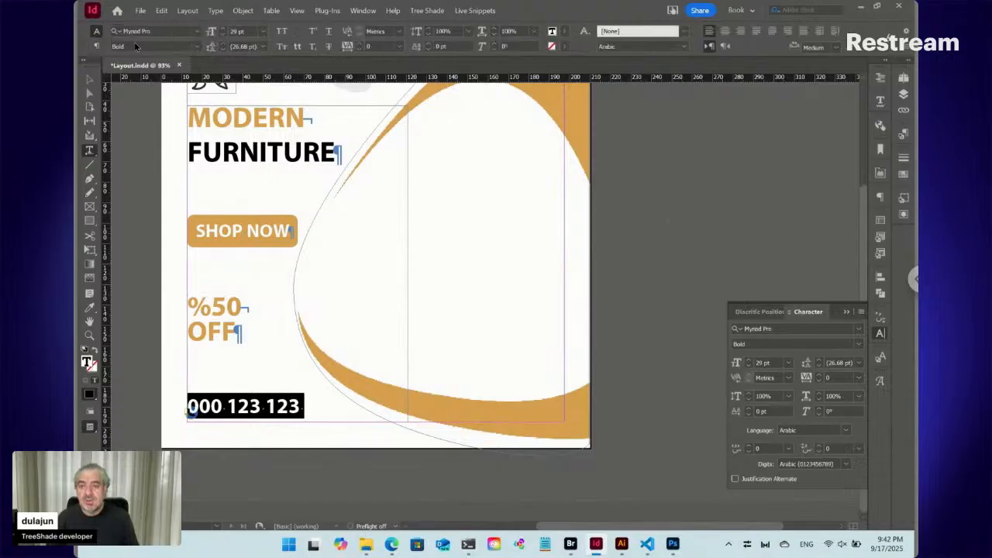
pyautogui.keyDown('shift'); pyautogui.click(223, 34); pyautogui.keyUp('shift')
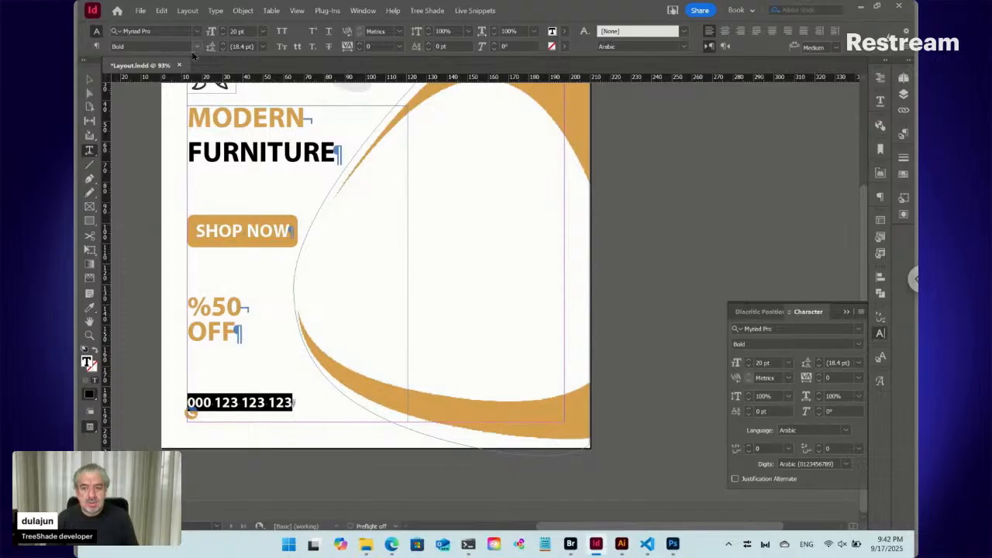
pyautogui.click(196, 45)
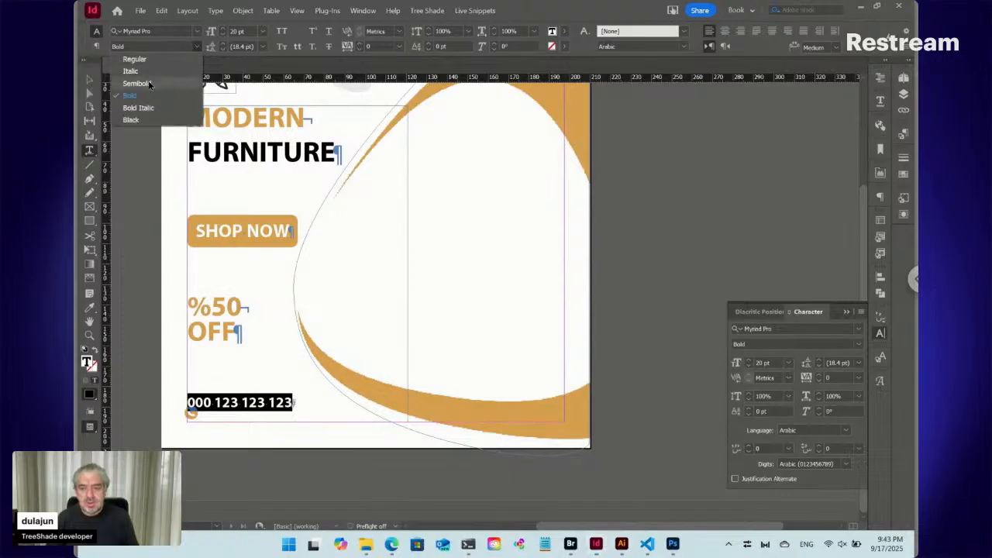
pyautogui.click(150, 82)
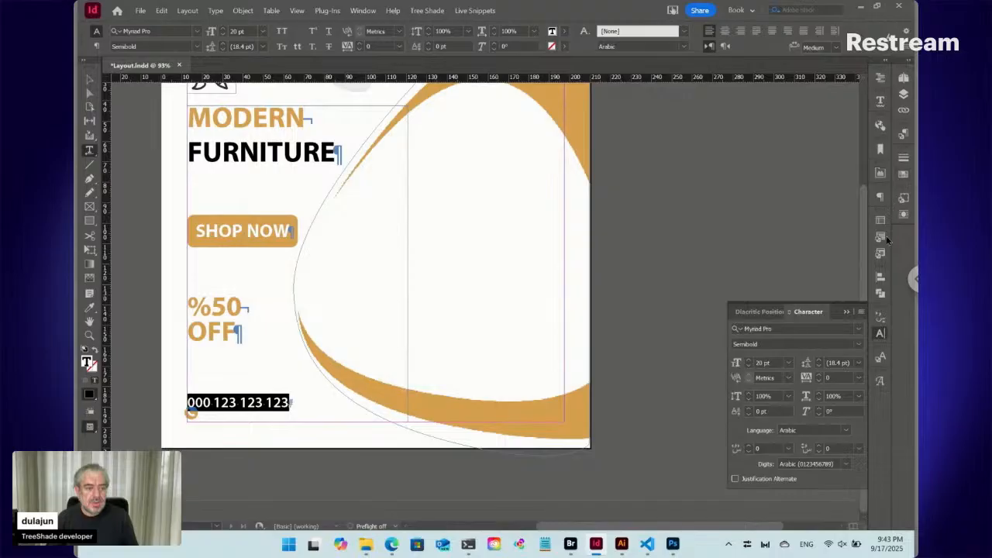
pyautogui.click(880, 334)
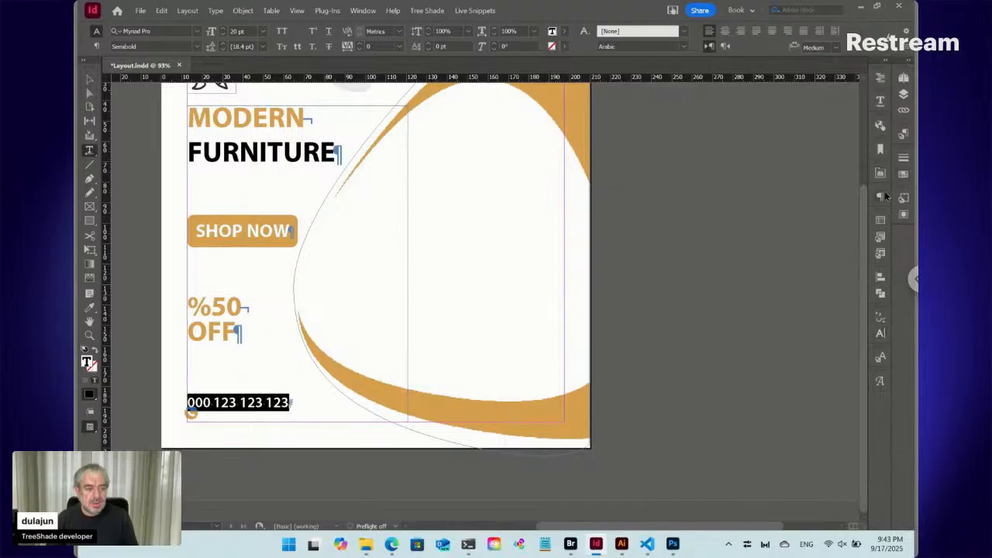
# - Give the phone number paragraph a left indent of 7 mm so it clears the phone icon
pyautogui.click(881, 197)
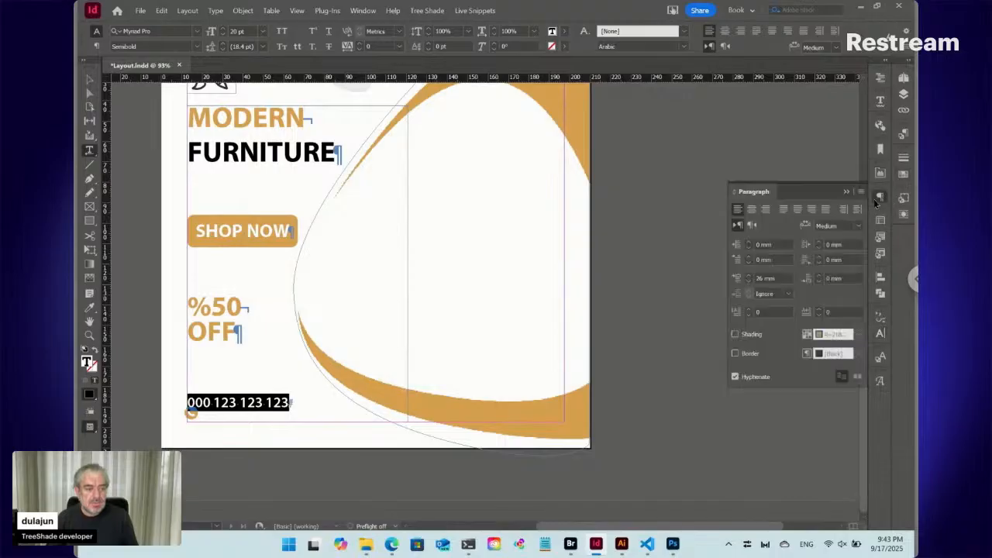
pyautogui.click(766, 245)
pyautogui.press('Up')
pyautogui.press('Up')
pyautogui.press('Up')
pyautogui.press('Up')
pyautogui.press('Up')
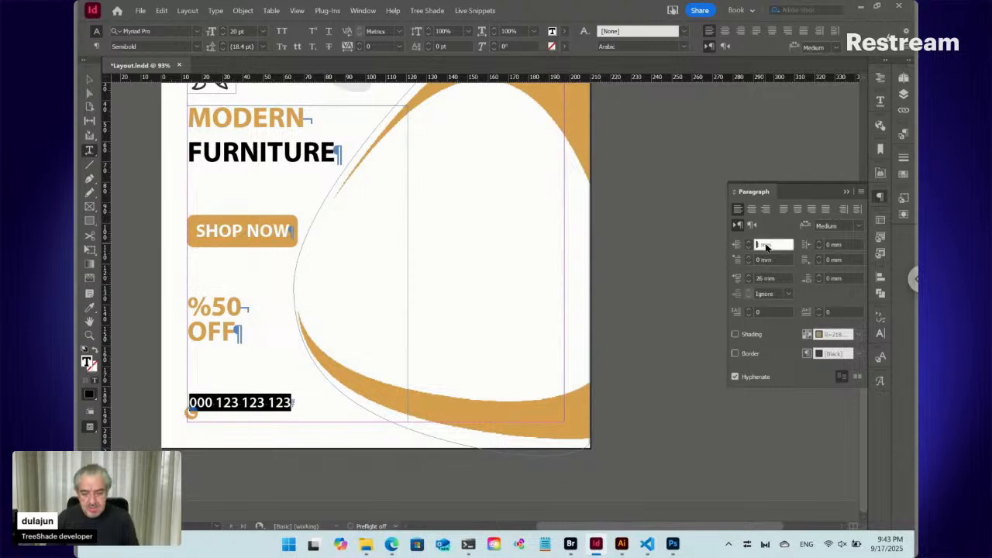
pyautogui.press('Up')
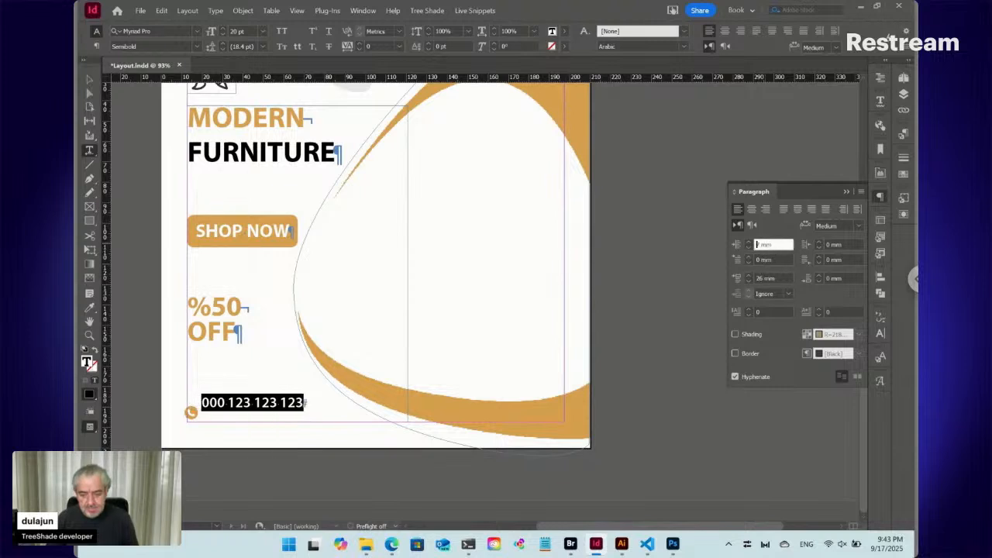
# - Set the vertical justification of the text frame to Justify in the text frame options
pyautogui.click(90, 80)
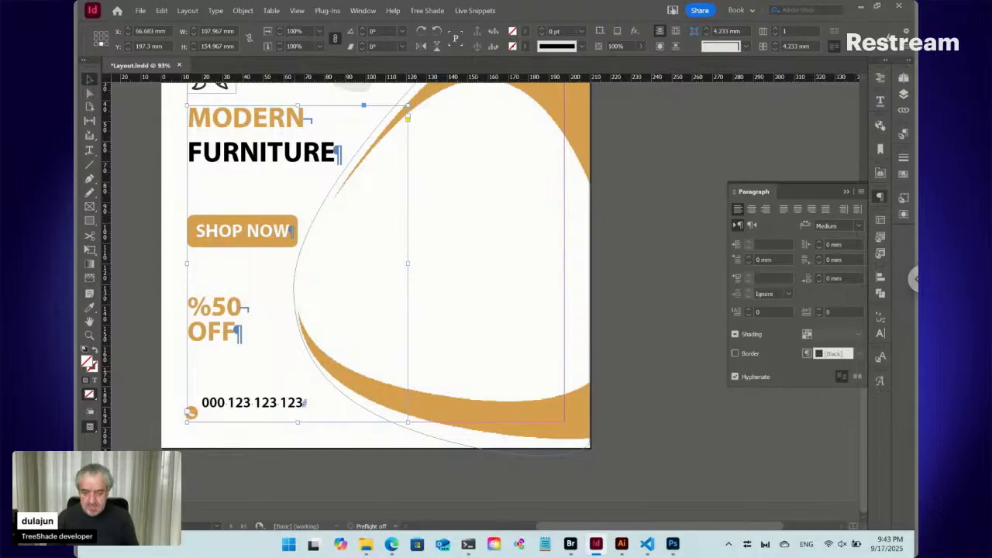
pyautogui.hotkey('ctrl', 'b')
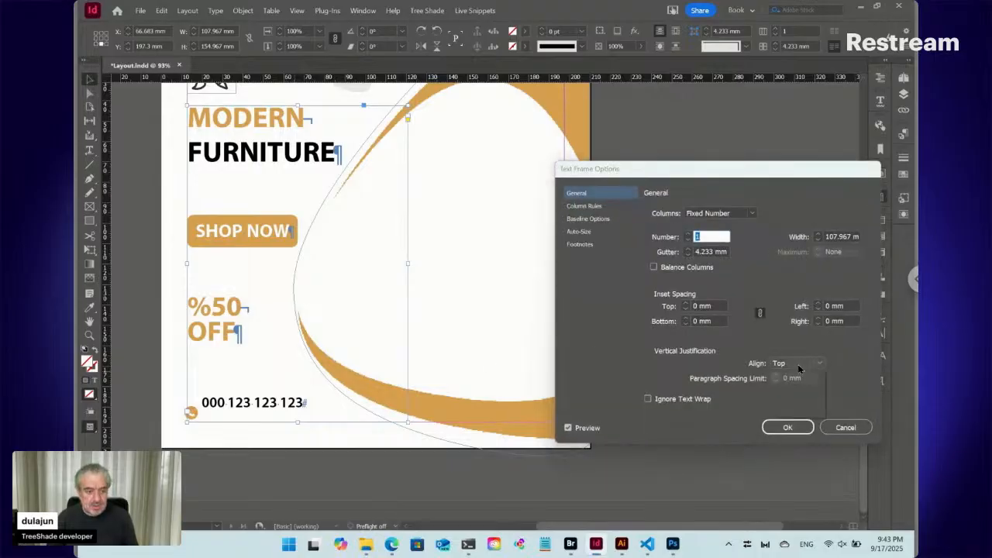
pyautogui.click(799, 368)
pyautogui.click(794, 412)
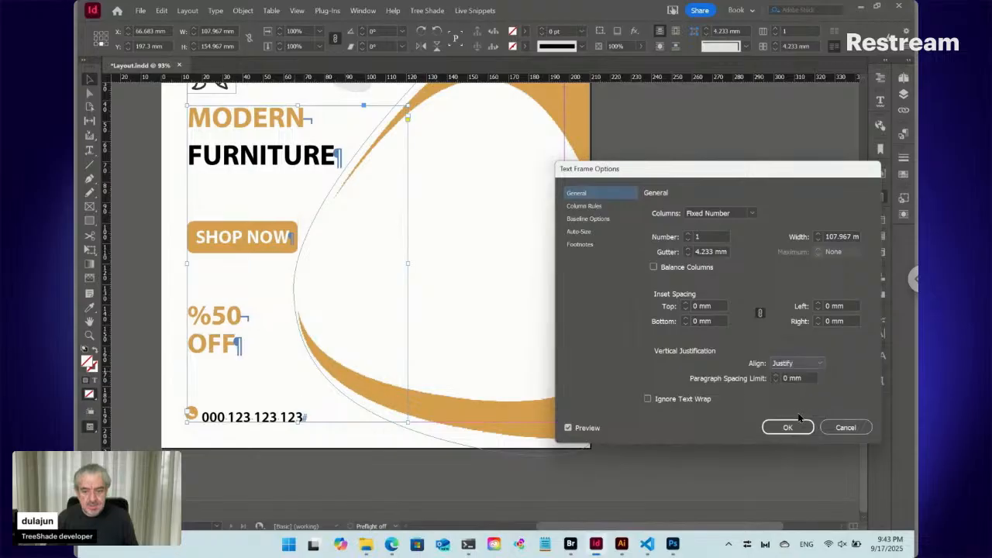
pyautogui.click(788, 427)
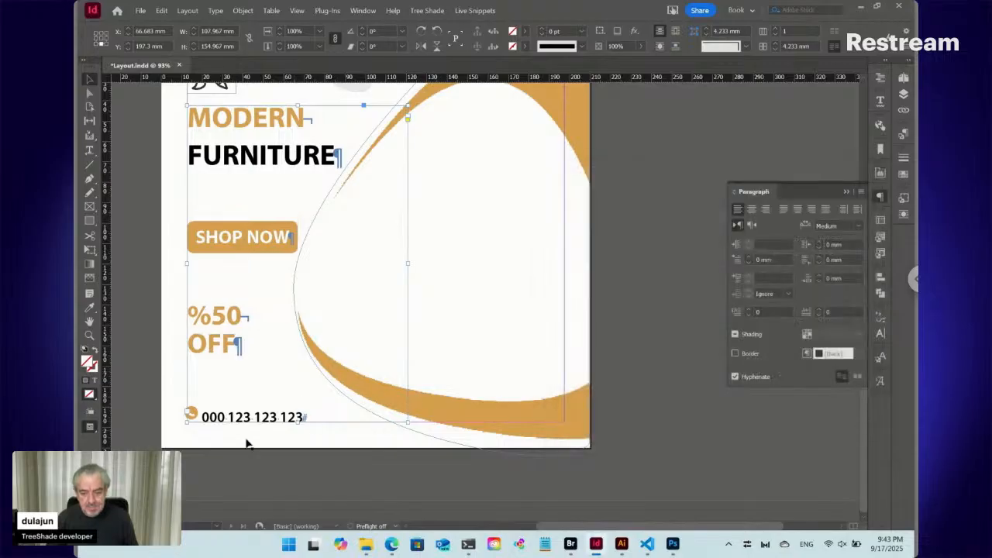
# - Shorten the text frame from its bottom edge to about 152.7 mm high, aligning the phone number with its icon
pyautogui.moveTo(298, 422)
pyautogui.mouseDown()
pyautogui.moveTo(290, 382)
pyautogui.moveTo(298, 417)
pyautogui.mouseUp()
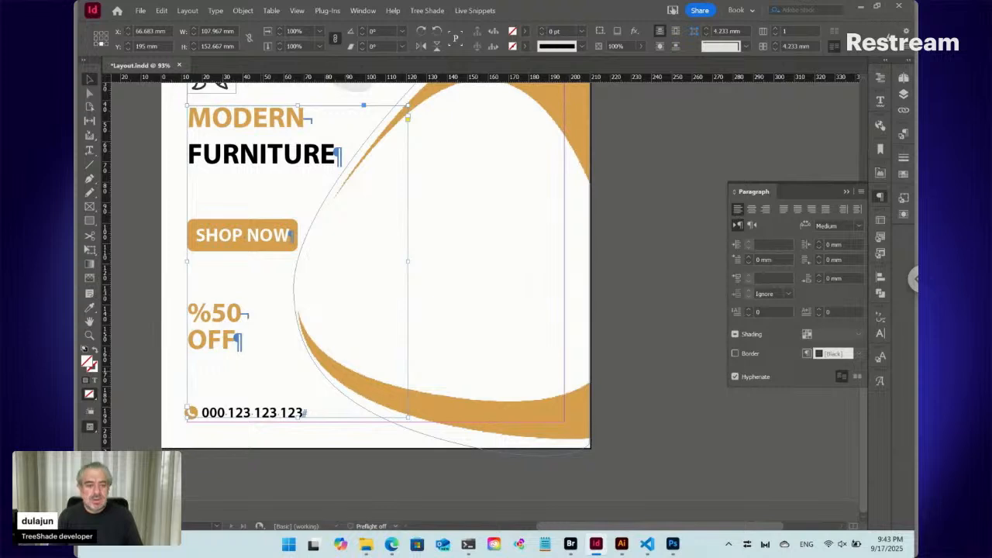
pyautogui.hotkey('ctrl', '0')
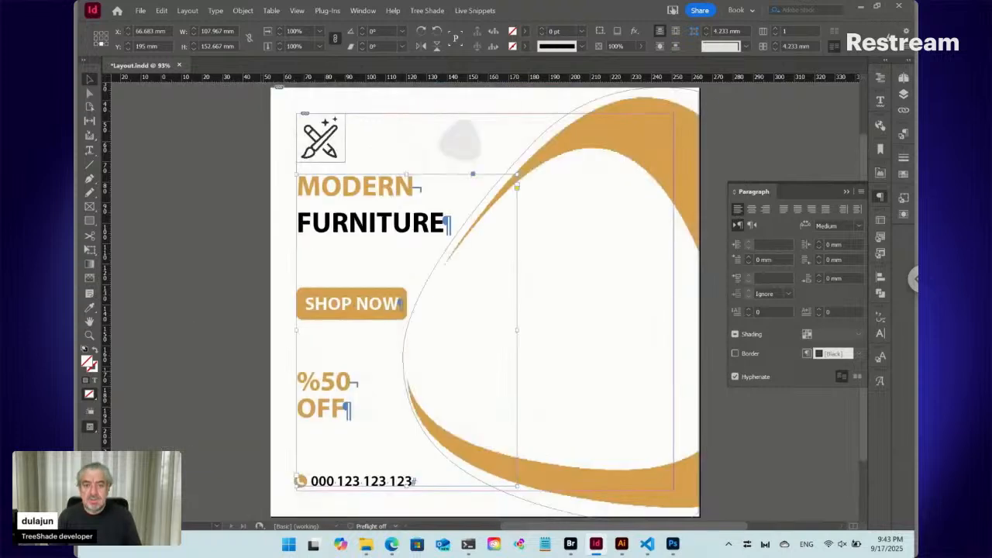
pyautogui.hotkey('ctrl', '-')
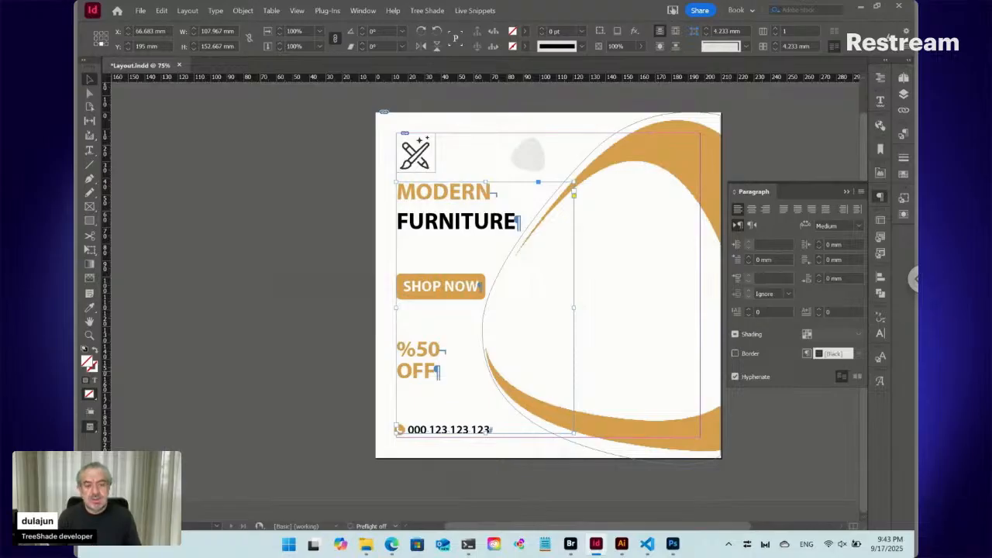
pyautogui.click(882, 200)
# - Create a new live snippet from the MODERN FURNITURE paragraph with the phrase Data/Title Top
pyautogui.press('t')
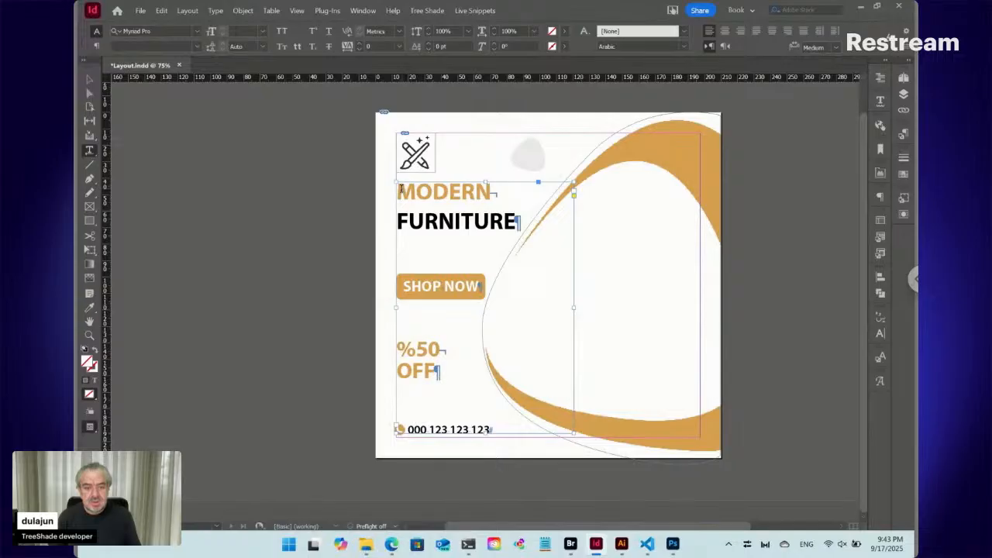
pyautogui.moveTo(400, 190); pyautogui.dragTo(514, 220)
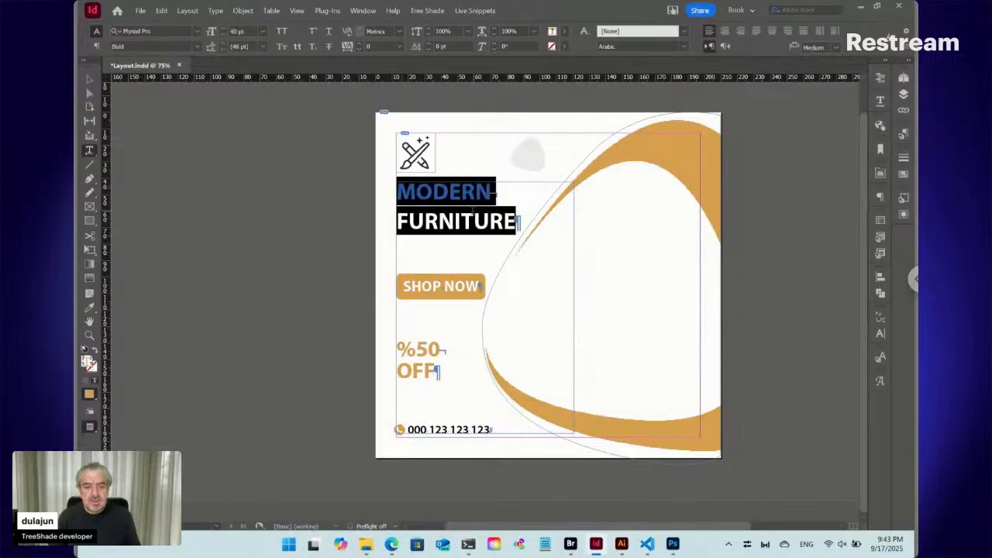
pyautogui.click(456, 192)
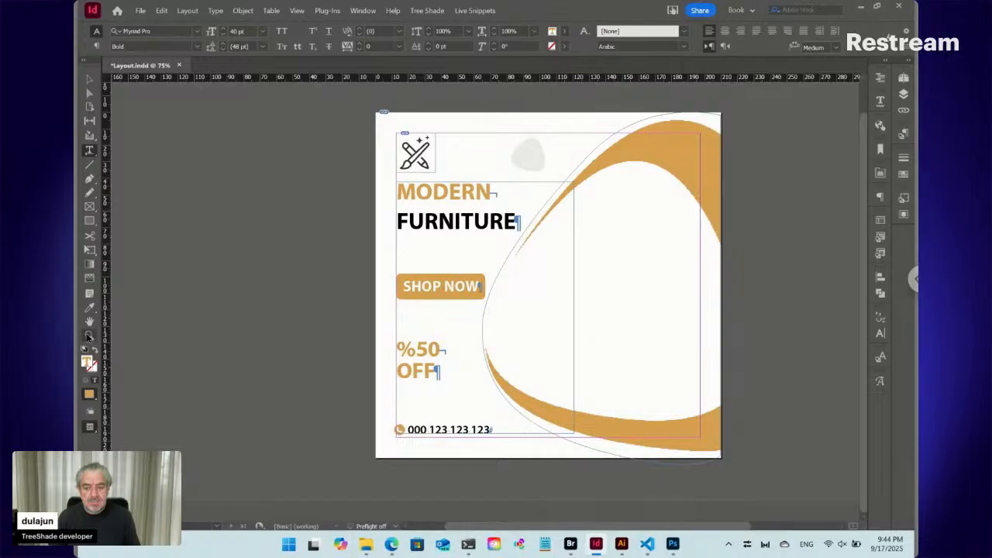
pyautogui.moveTo(715, 532); pyautogui.dragTo(778, 533)
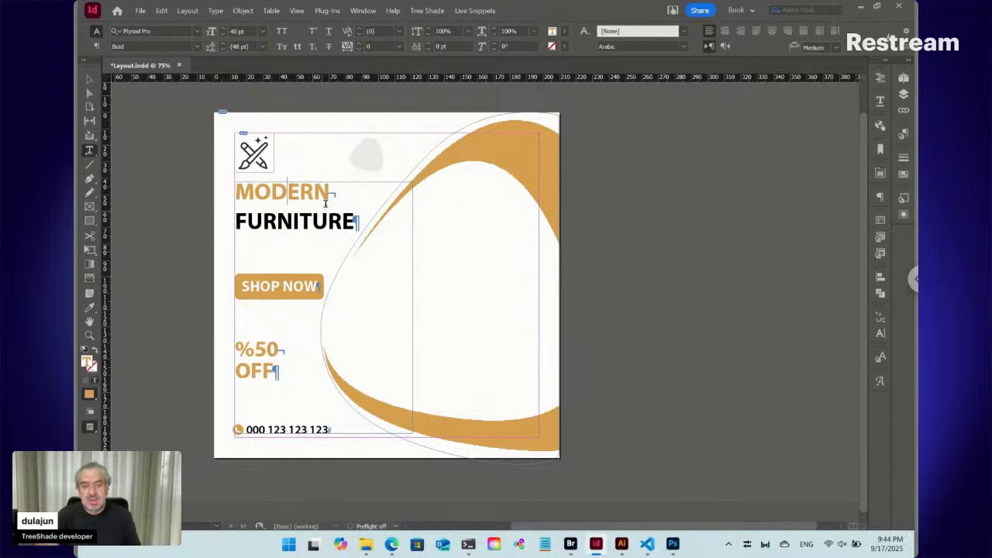
pyautogui.click(481, 11)
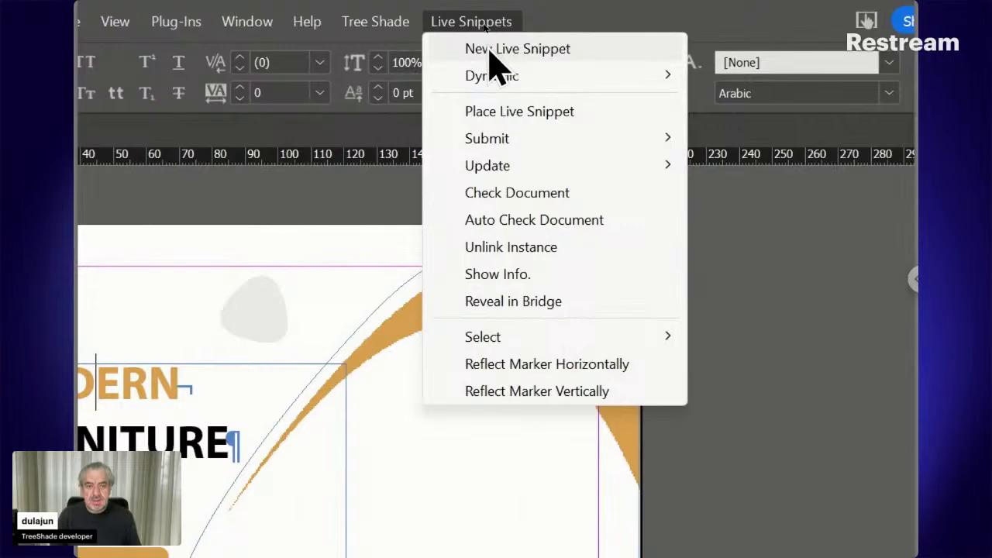
pyautogui.click(490, 51)
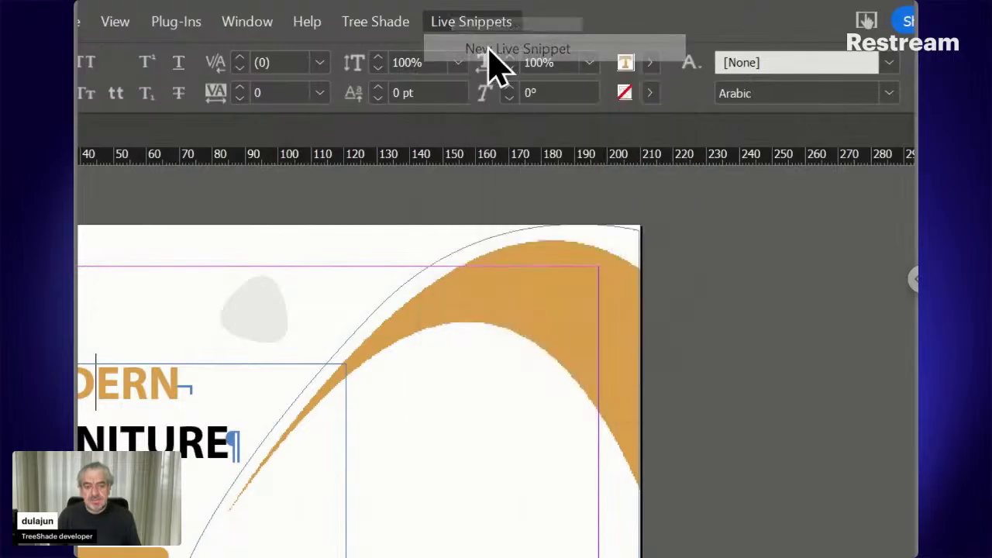
pyautogui.moveTo(439, 343); pyautogui.dragTo(479, 139)
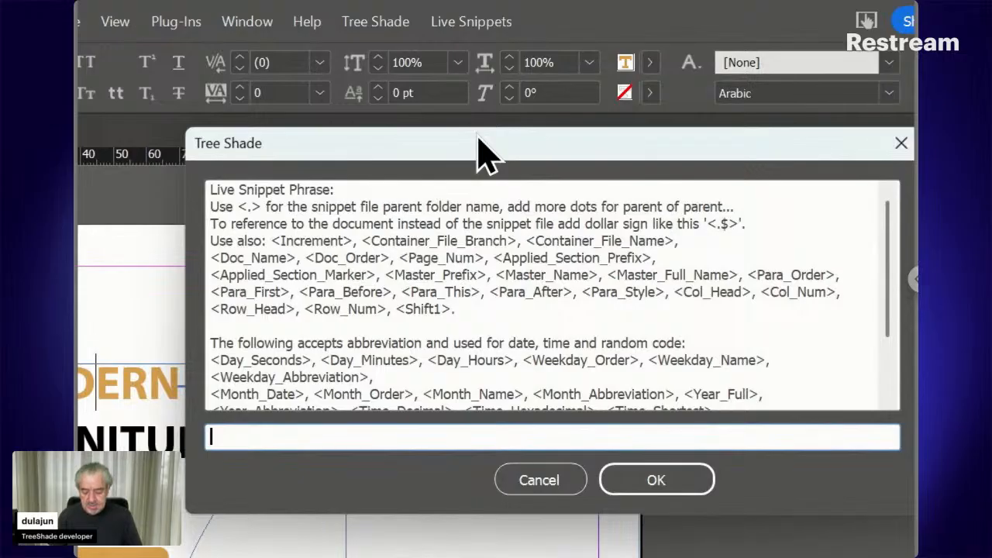
pyautogui.write('Data')
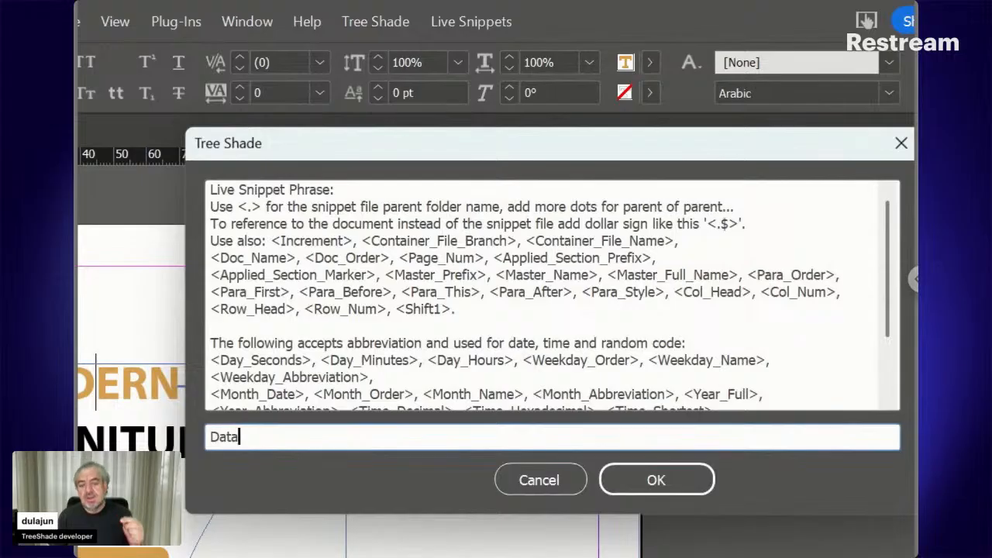
pyautogui.write('/')
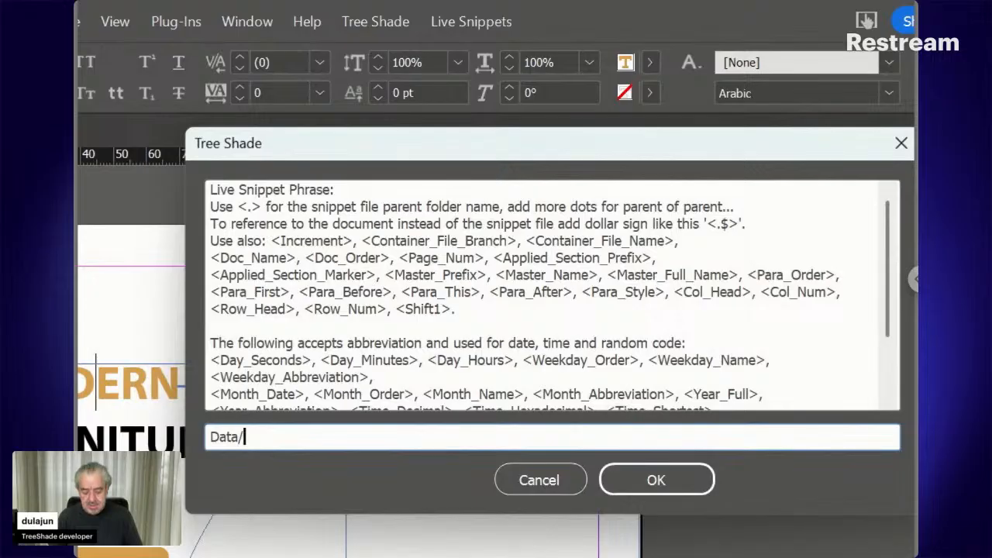
pyautogui.write('Ti')
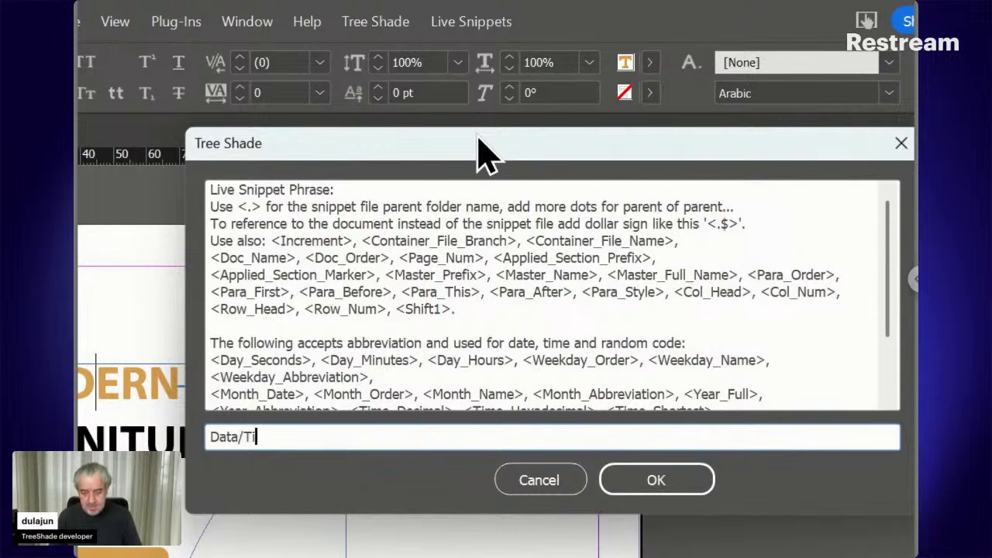
pyautogui.write('tle Top')
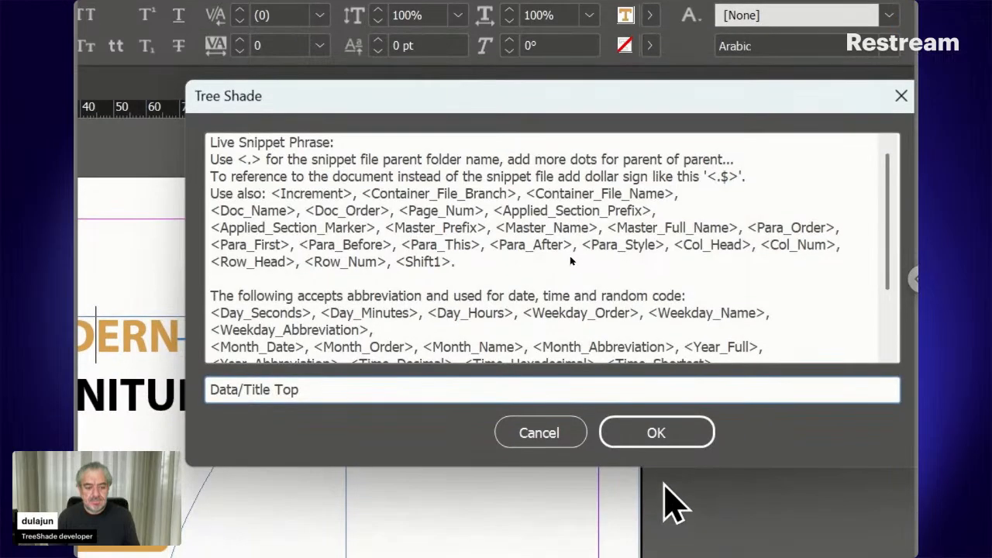
pyautogui.click(659, 441)
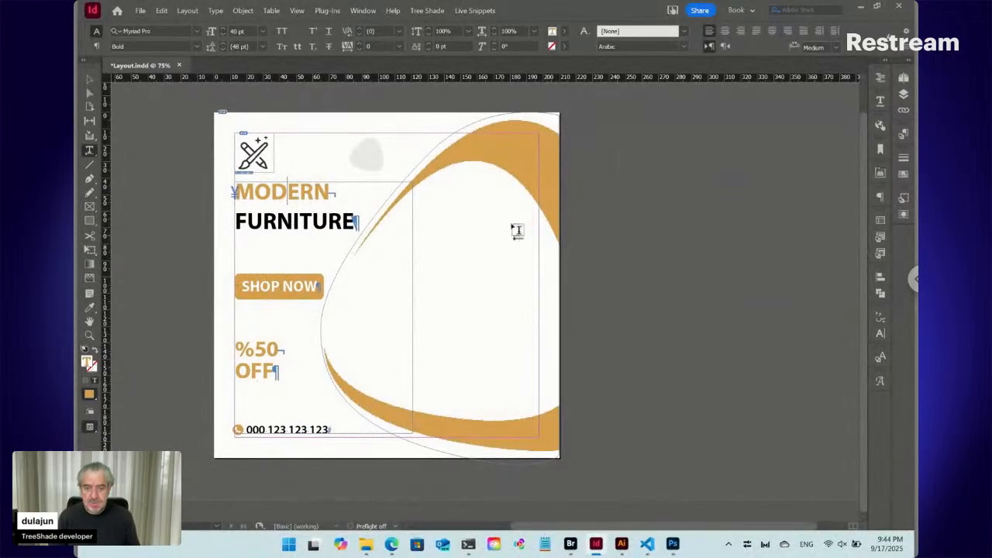
# - Inspect the title snippet's markers up close, adding spaces between the end marker and the paragraph mark and removing them again
pyautogui.click(90, 336)
pyautogui.moveTo(218, 153); pyautogui.dragTo(379, 243)
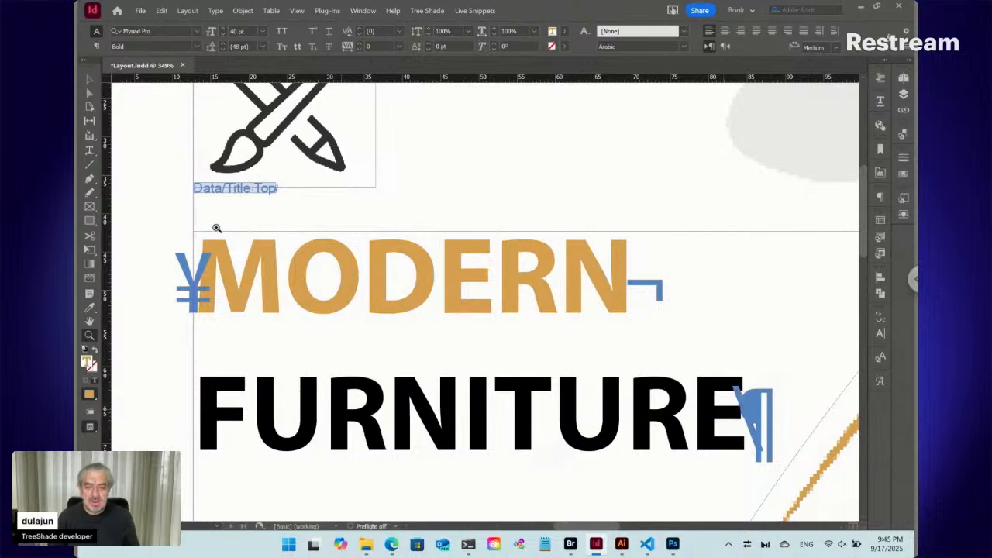
pyautogui.click(89, 151)
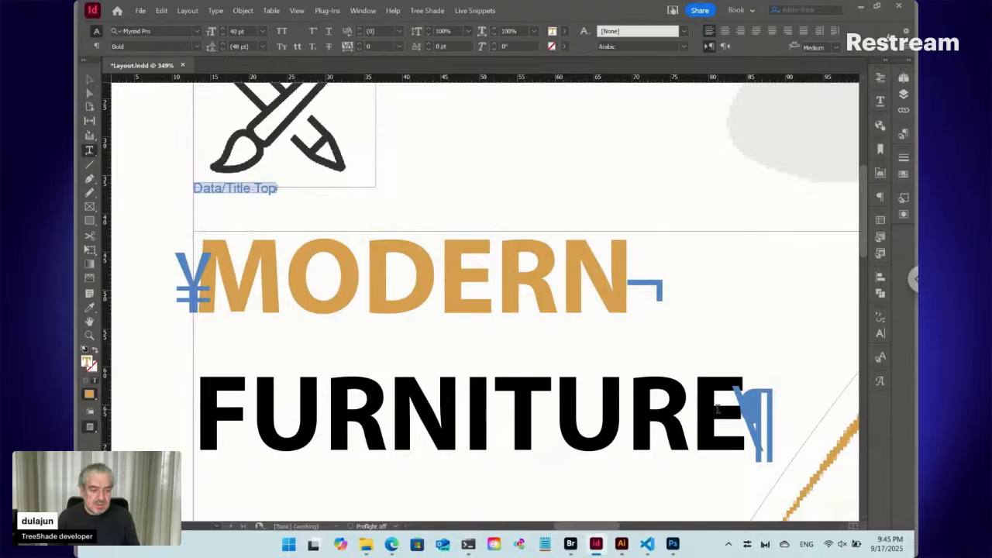
pyautogui.click(703, 410)
pyautogui.press('Right')
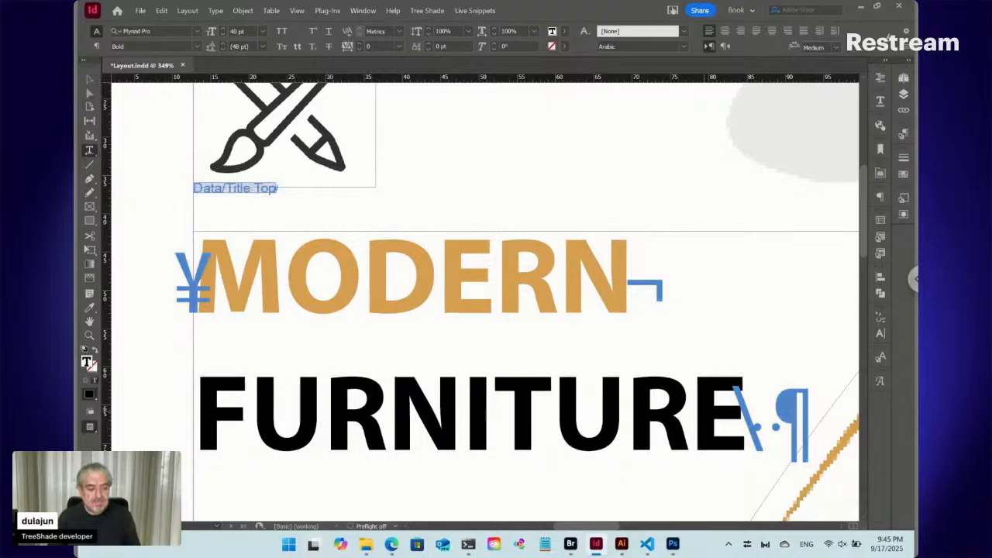
pyautogui.click(695, 413)
pyautogui.press('Right')
pyautogui.press('Right')
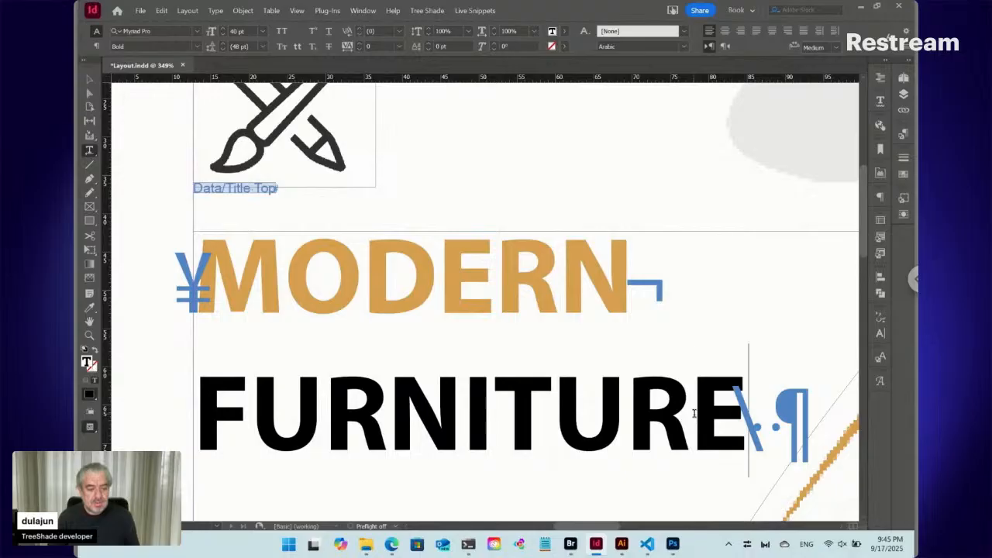
pyautogui.press('BackSpace')
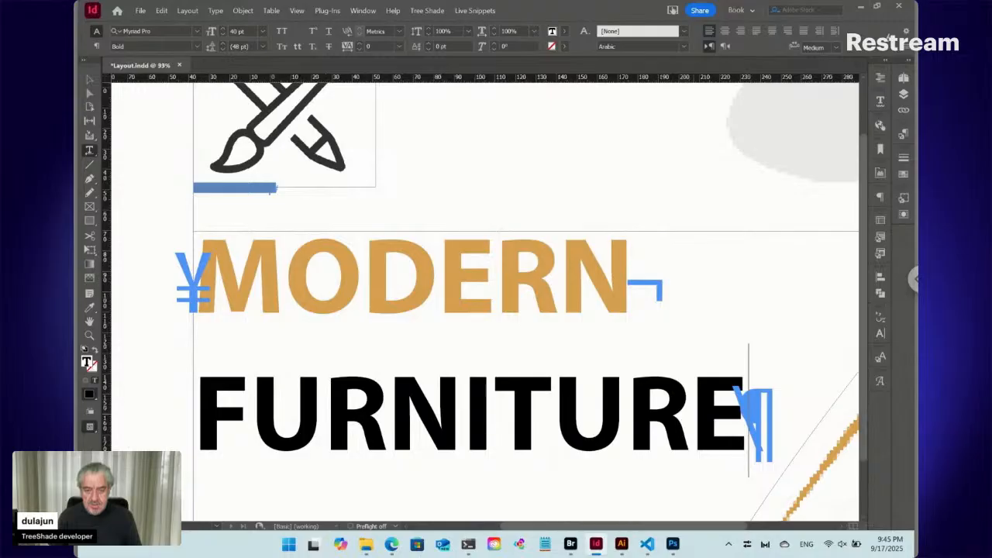
pyautogui.hotkey('ctrl', '0')
pyautogui.hotkey('ctrl', 'shift', 'a')
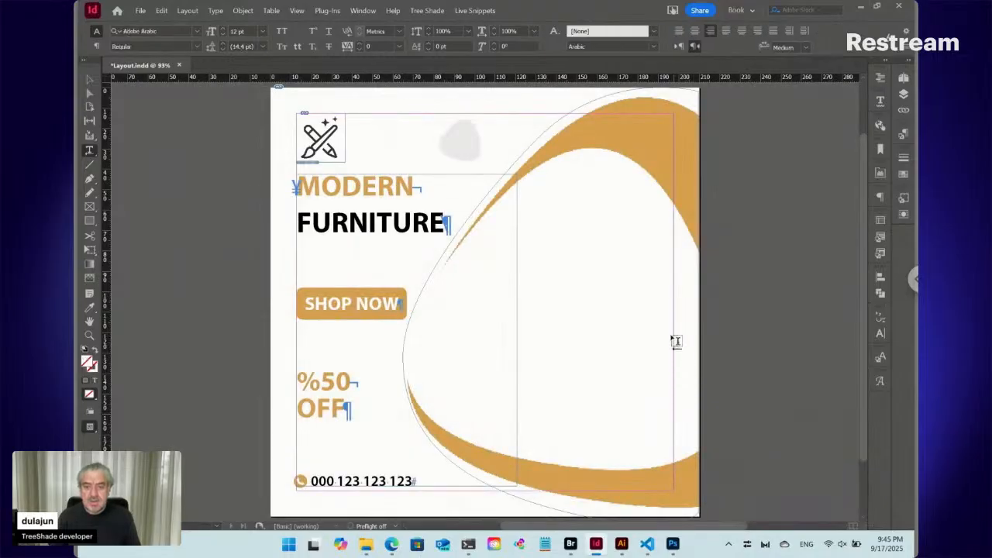
# - Reveal the MODERN FURNITURE live snippet's text file in Adobe Bridge
pyautogui.click(349, 187)
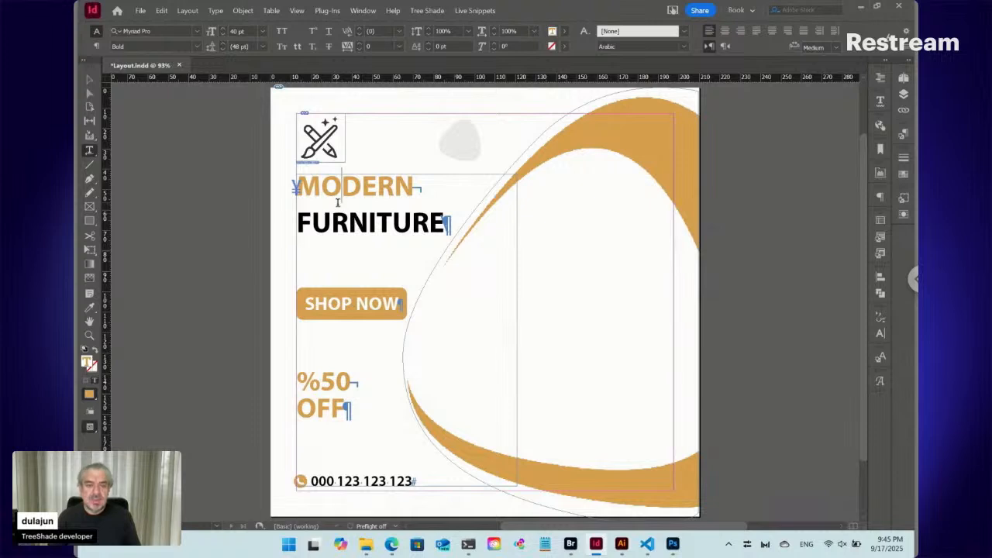
pyautogui.click(475, 10)
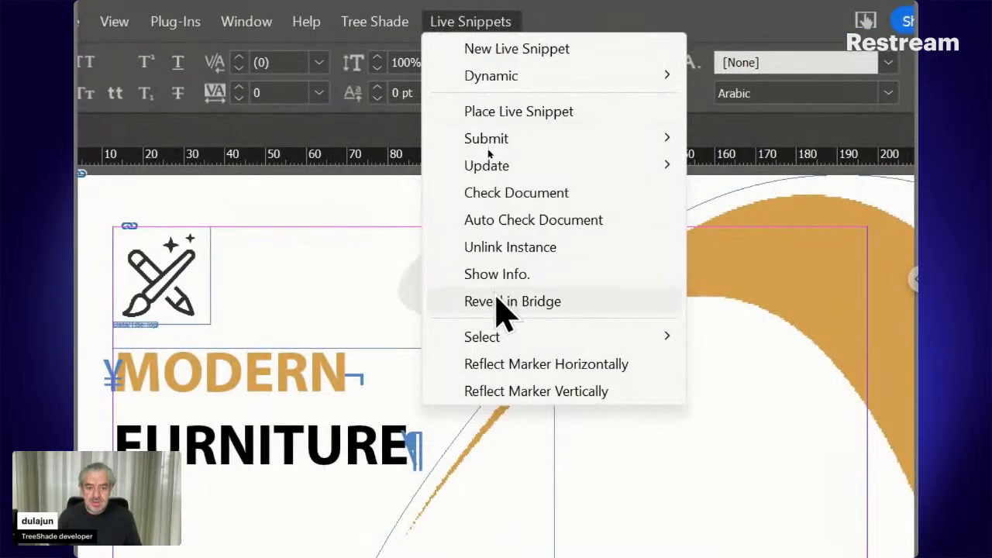
pyautogui.click(497, 304)
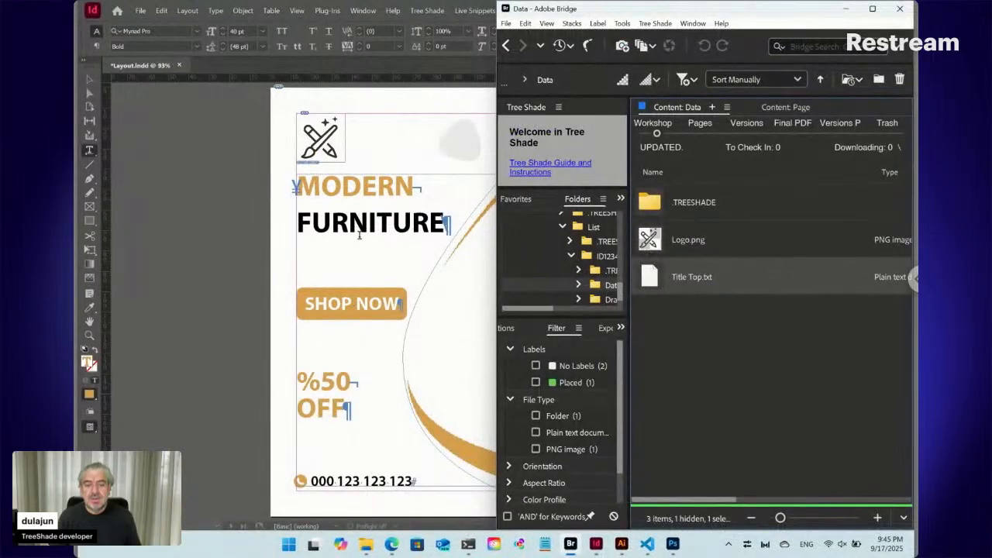
# - Back in InDesign, create a live snippet from the SHOP NOW paragraph with the phrase Data/<PS>, declining the dynamic identifier
pyautogui.click(364, 306)
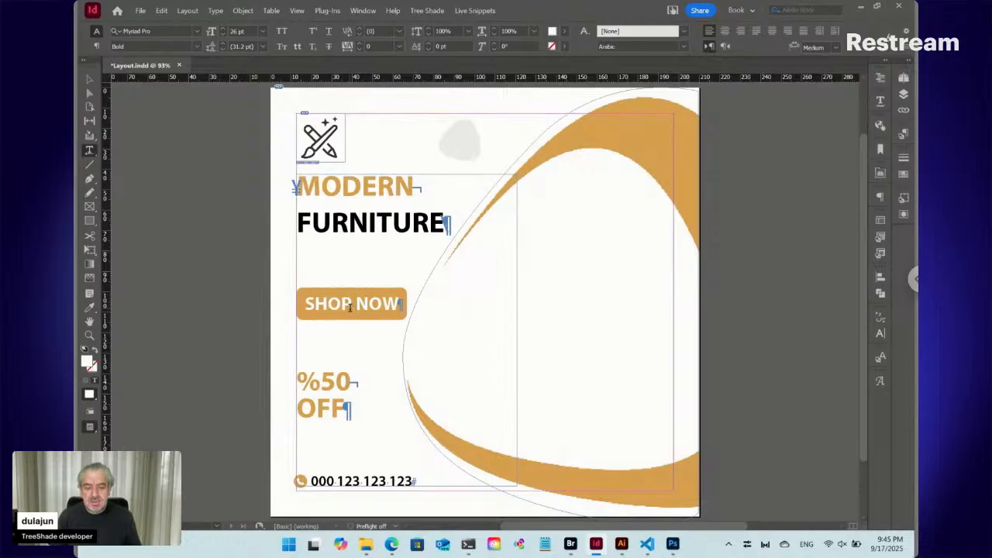
pyautogui.click(474, 10)
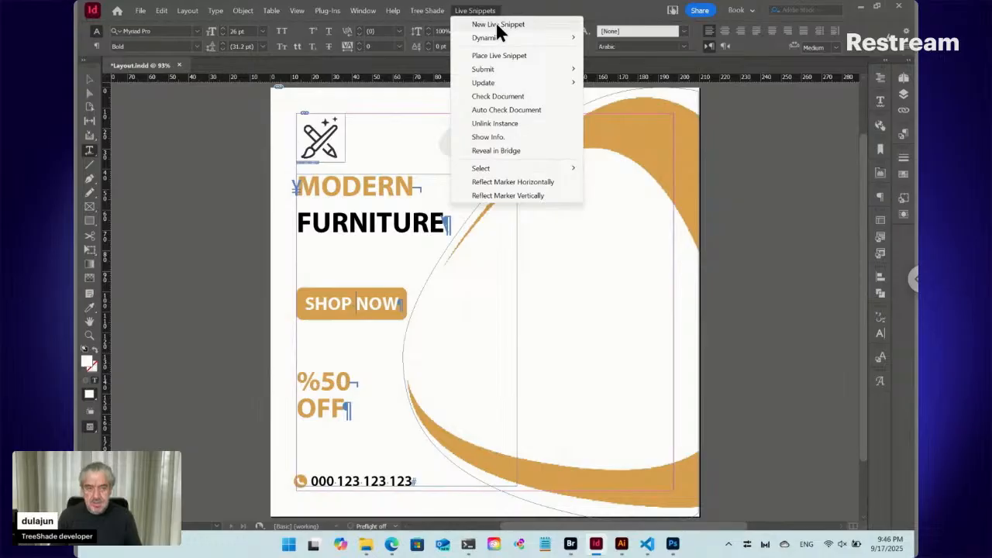
pyautogui.click(497, 25)
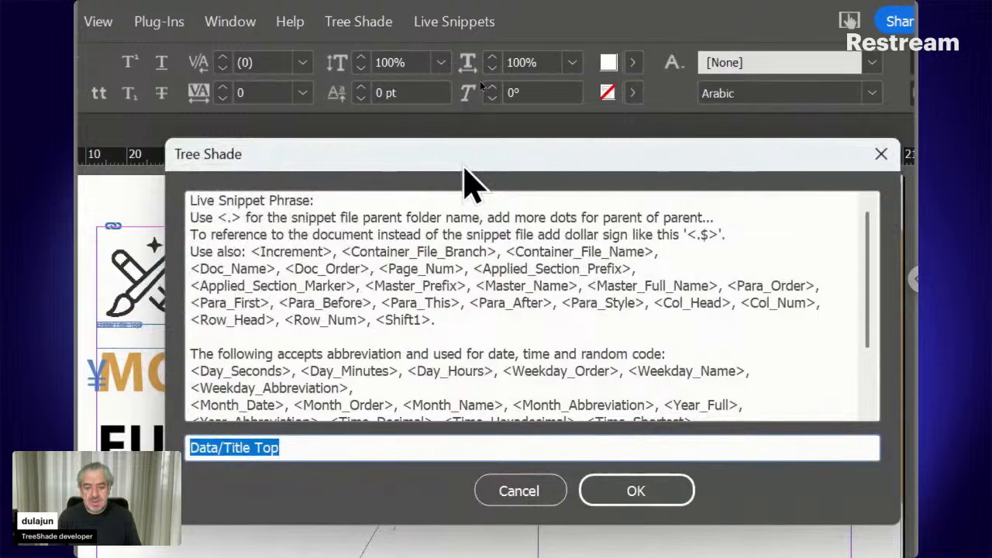
pyautogui.click(262, 448)
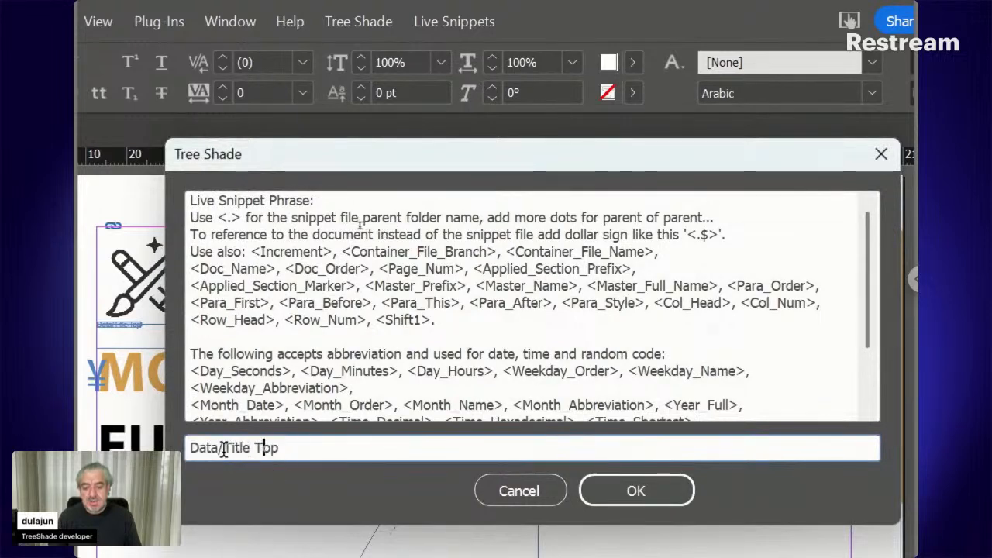
pyautogui.moveTo(224, 448); pyautogui.dragTo(279, 448)
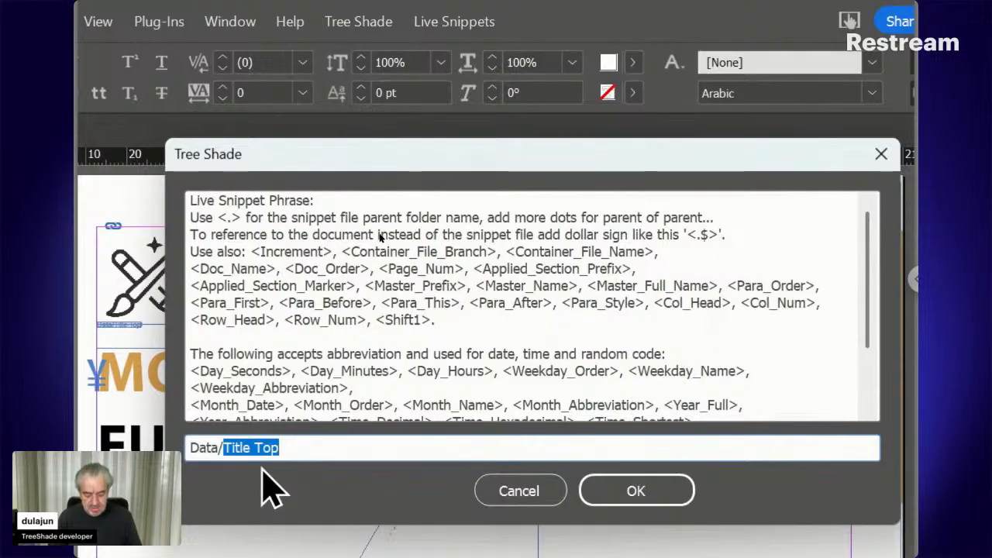
pyautogui.write('<PS')
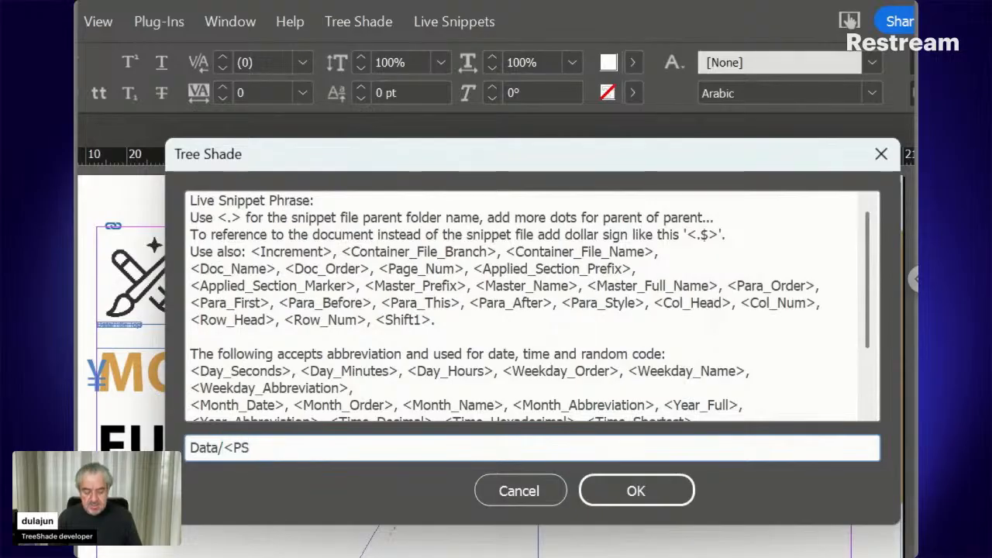
pyautogui.write('>')
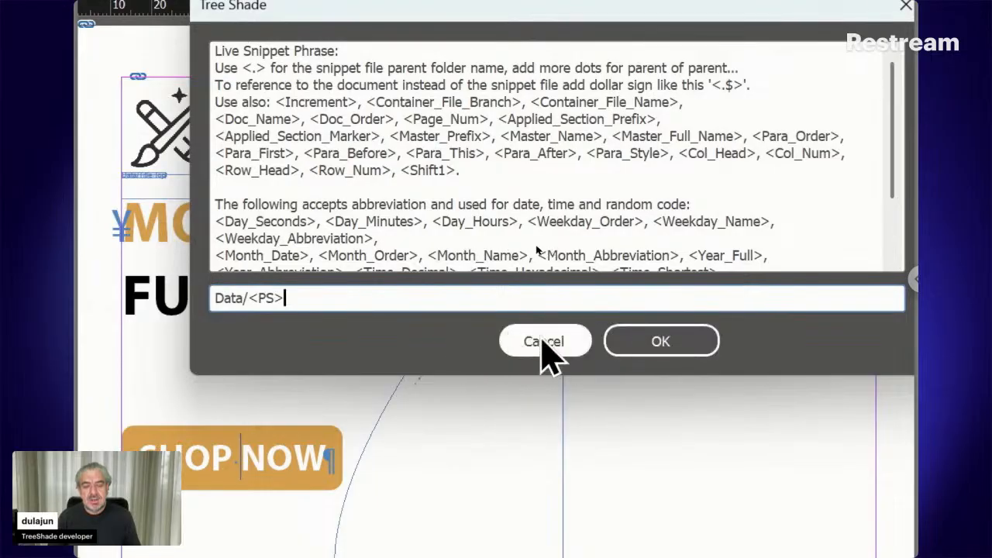
pyautogui.click(638, 349)
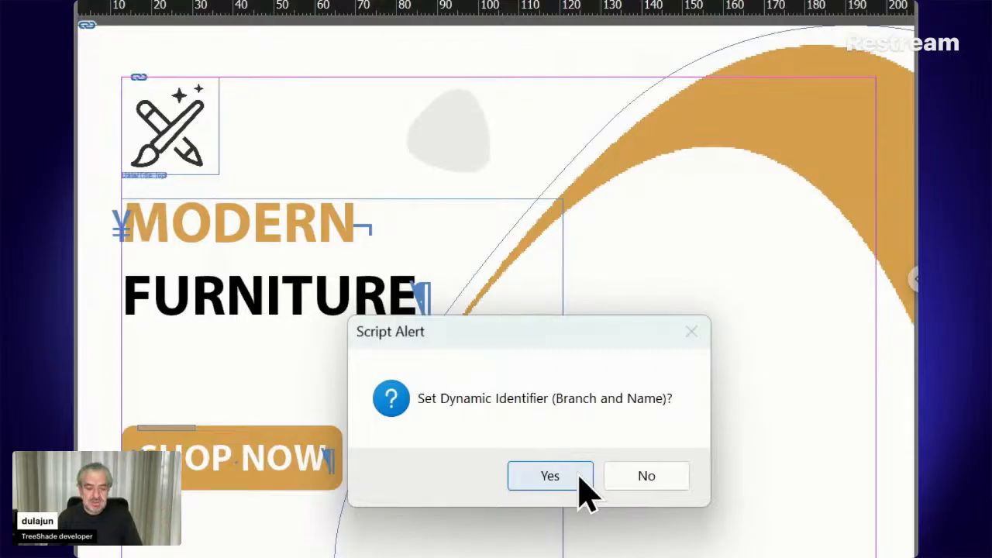
pyautogui.click(637, 481)
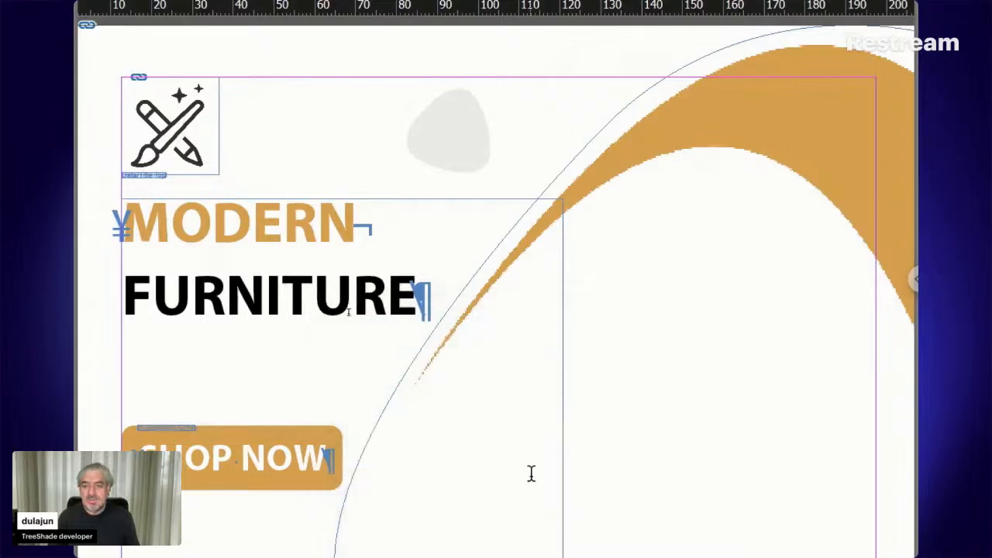
pyautogui.click(220, 444)
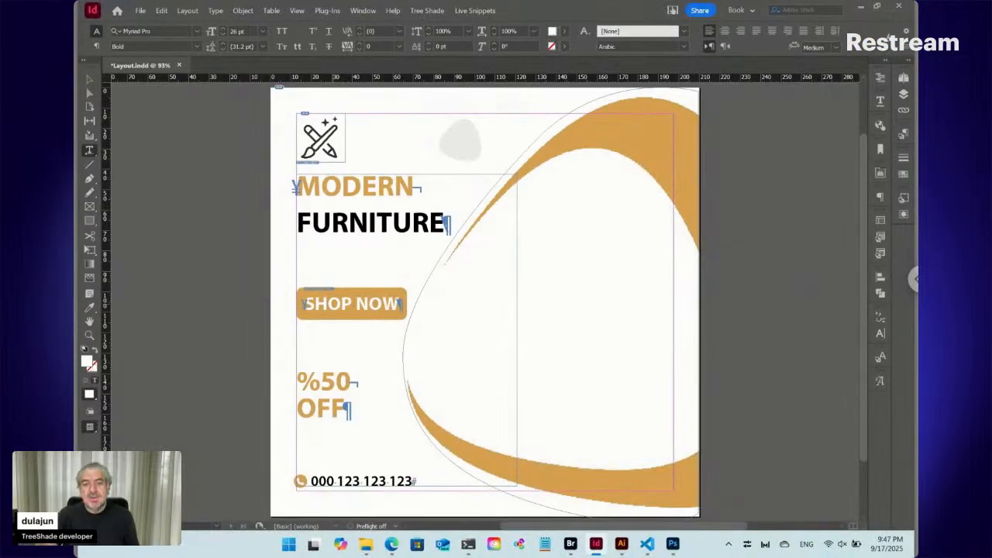
# - Create a live snippet from the %50 OFF paragraph with the phrase Data/<PS>, declining the dynamic identifier
pyautogui.click(322, 381)
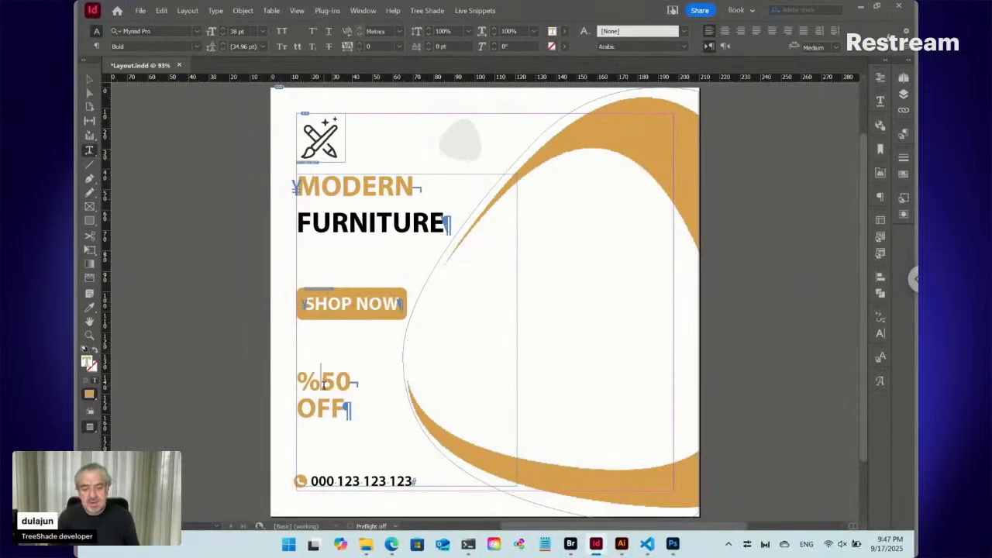
pyautogui.click(481, 10)
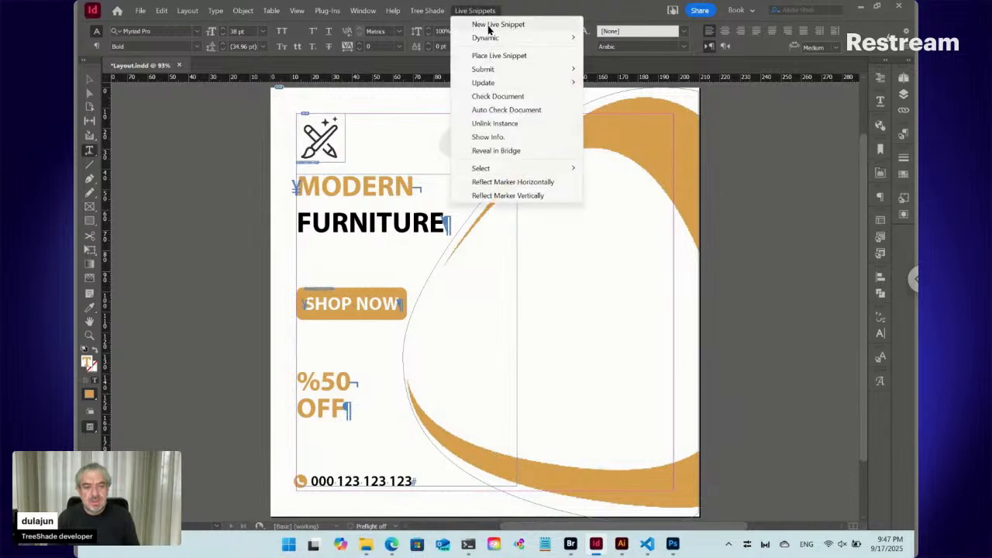
pyautogui.click(498, 24)
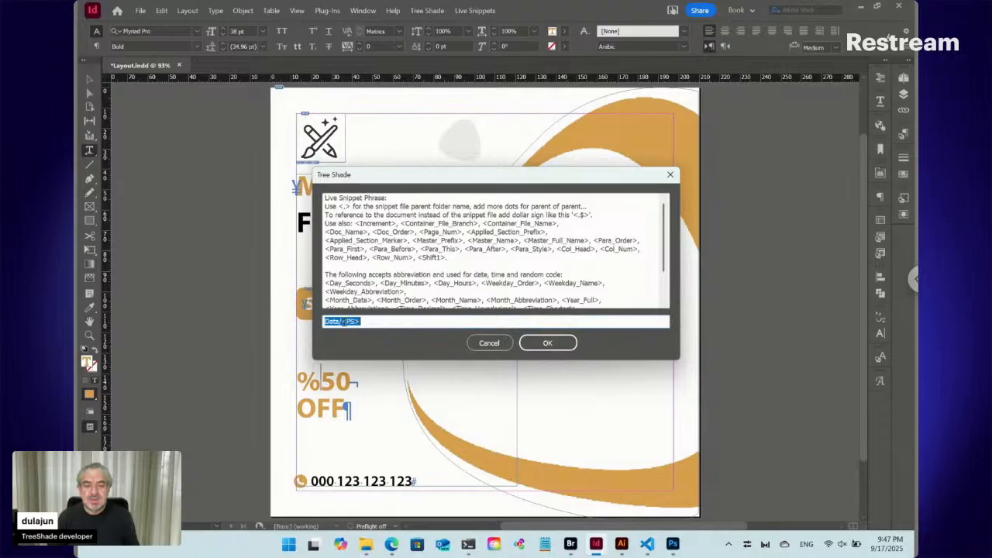
pyautogui.doubleClick(344, 322)
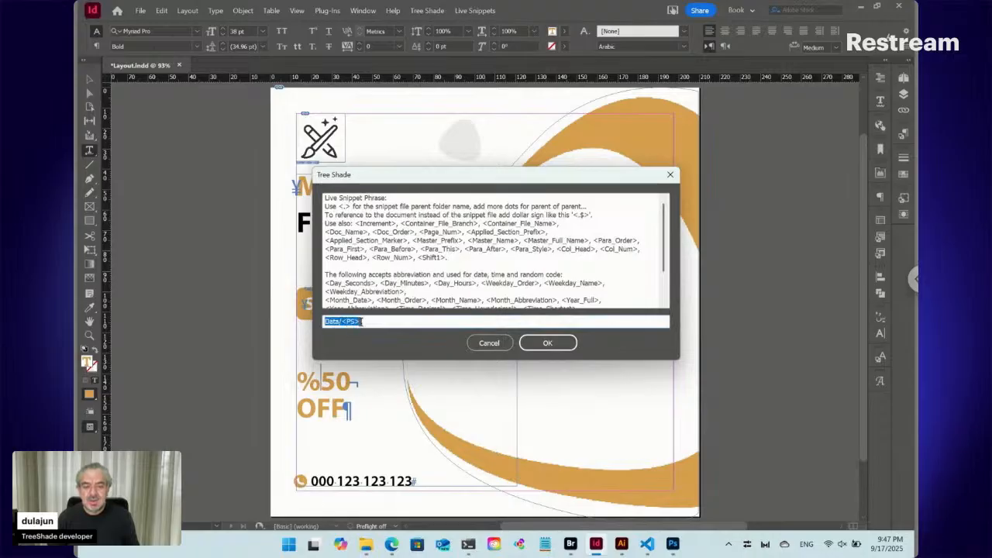
pyautogui.click(563, 345)
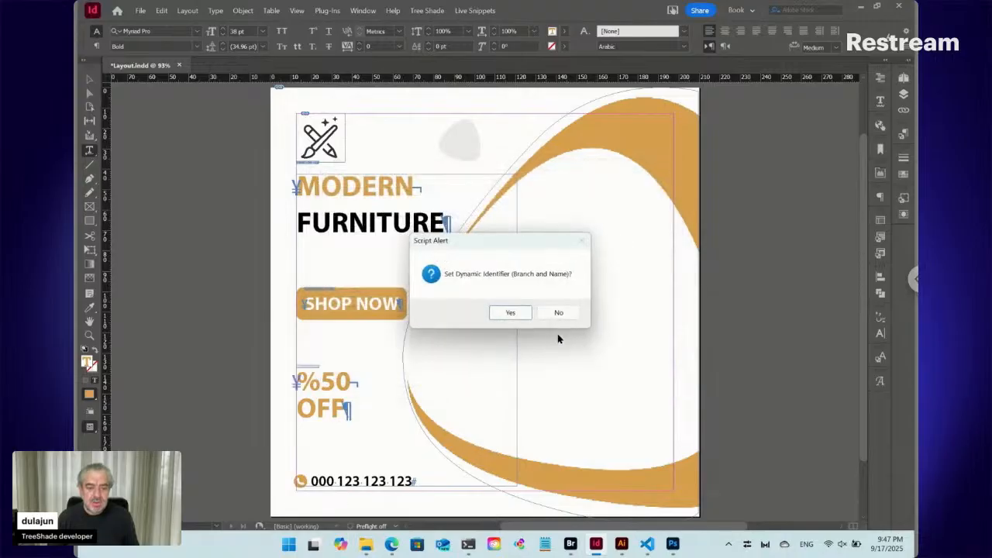
pyautogui.click(557, 313)
# - Create a live snippet from the phone number paragraph with the suggested phrase, declining the dynamic identifier, and check in the layout document
pyautogui.click(370, 478)
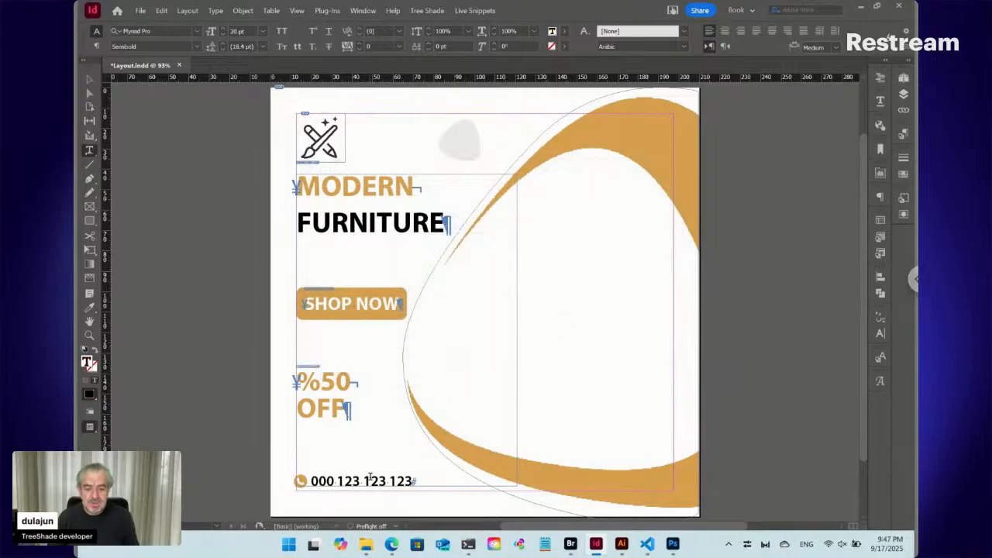
pyautogui.click(474, 10)
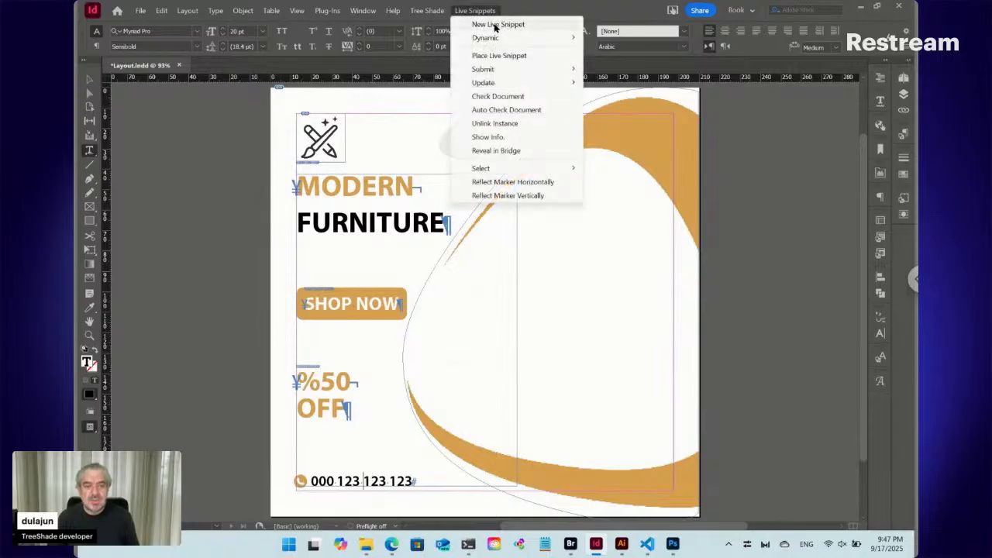
pyautogui.click(495, 25)
pyautogui.click(558, 339)
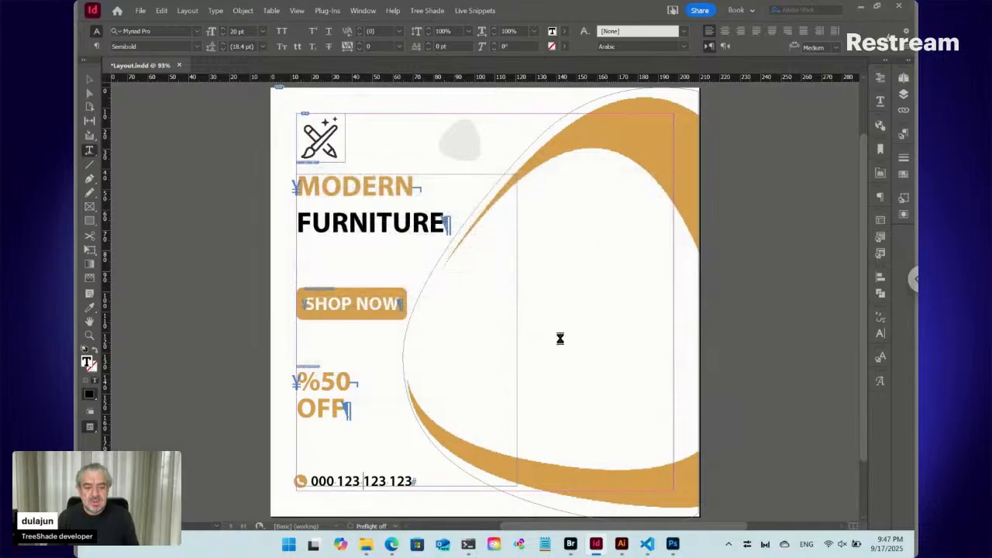
pyautogui.click(551, 317)
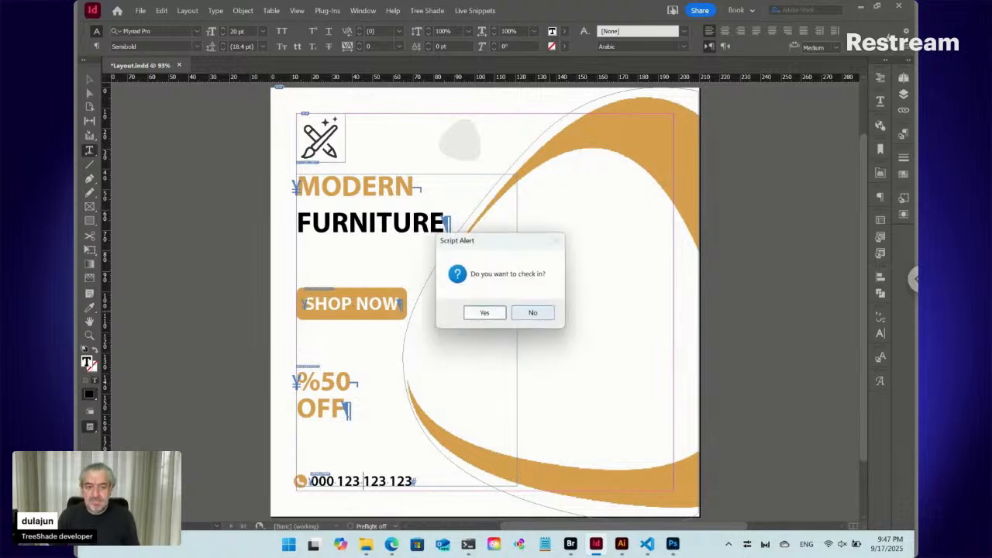
pyautogui.click(490, 316)
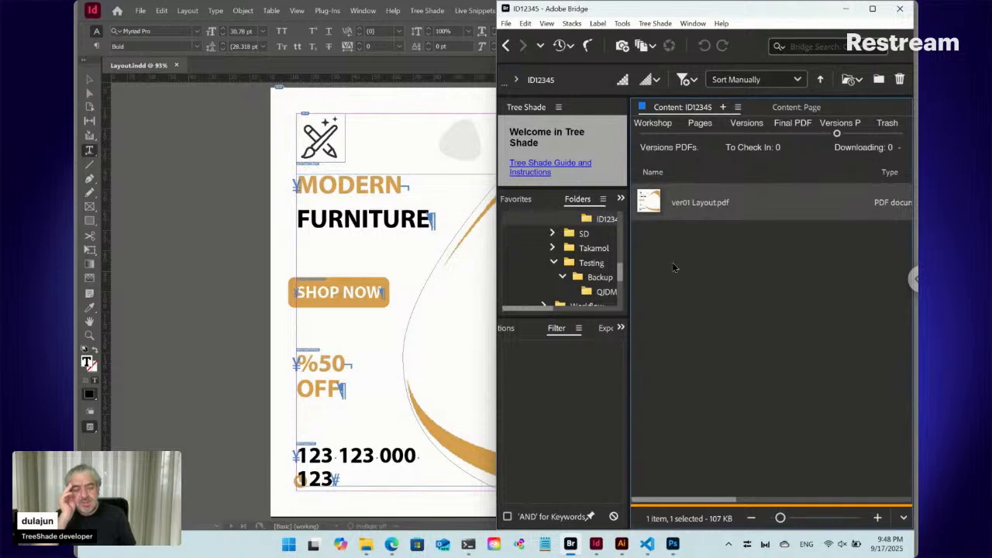
# - Switch to the Auto Design Templates page in the browser, reload it and review the layout preview and its data fields
pyautogui.moveTo(392, 547)
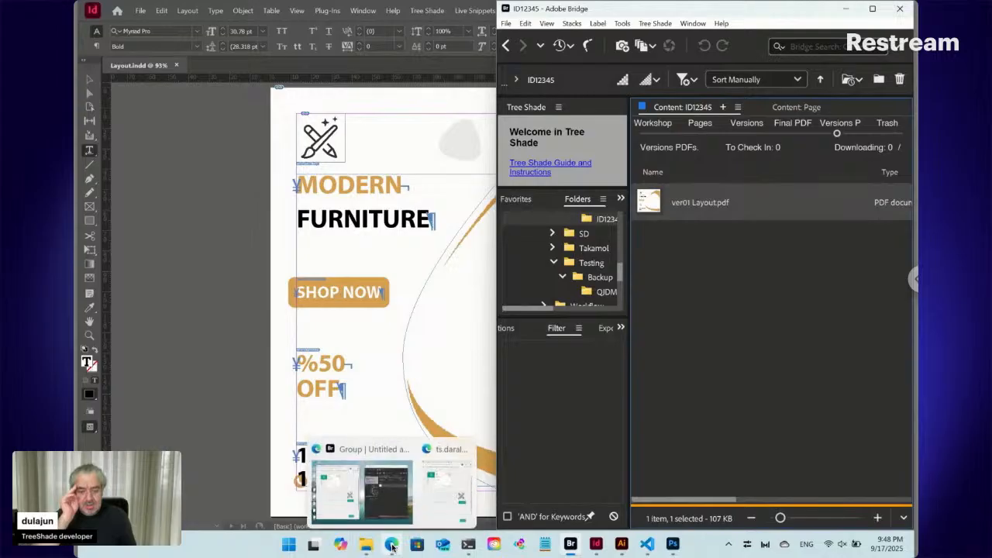
pyautogui.click(388, 490)
pyautogui.click(111, 37)
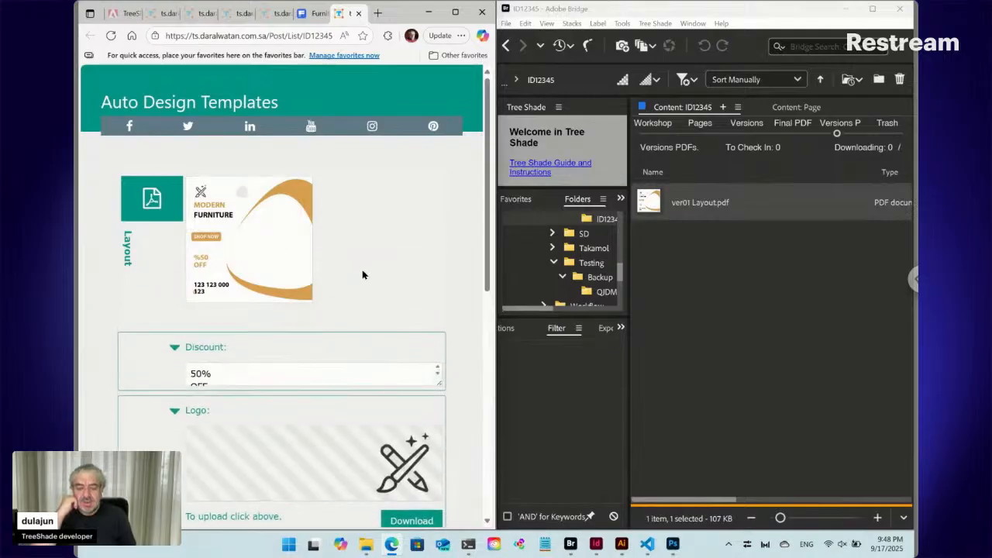
pyautogui.scroll(-2, 362, 275)
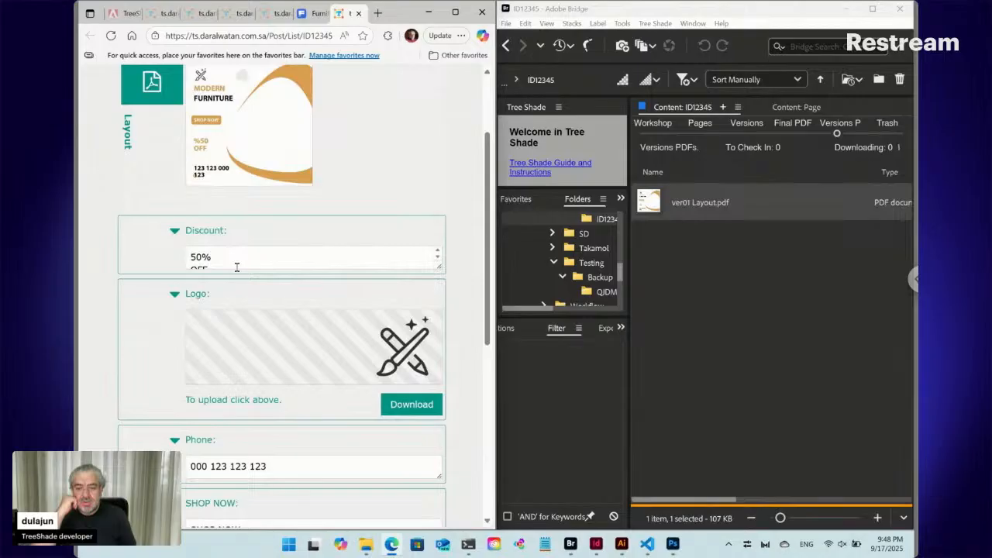
pyautogui.click(237, 267)
pyautogui.scroll(-1, 248, 335)
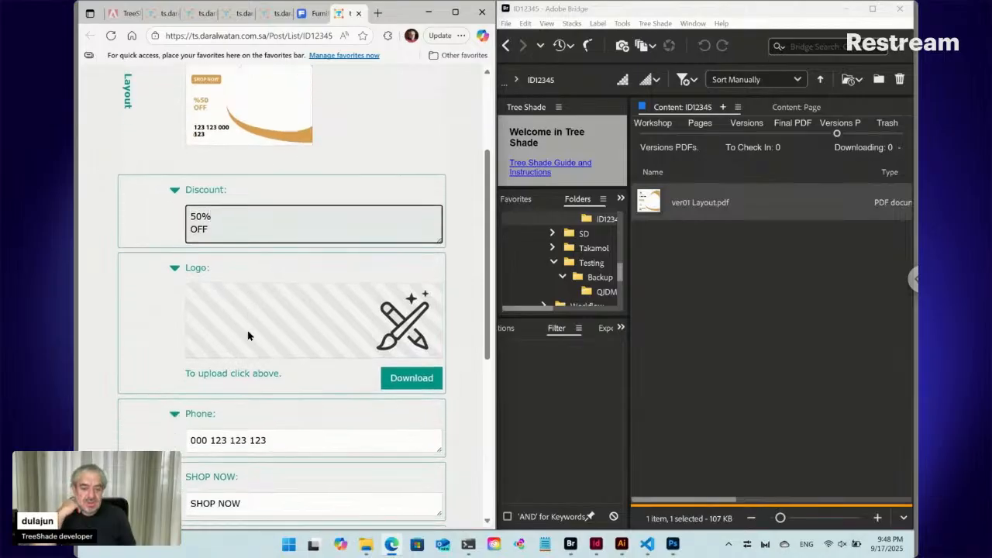
pyautogui.scroll(-2, 248, 335)
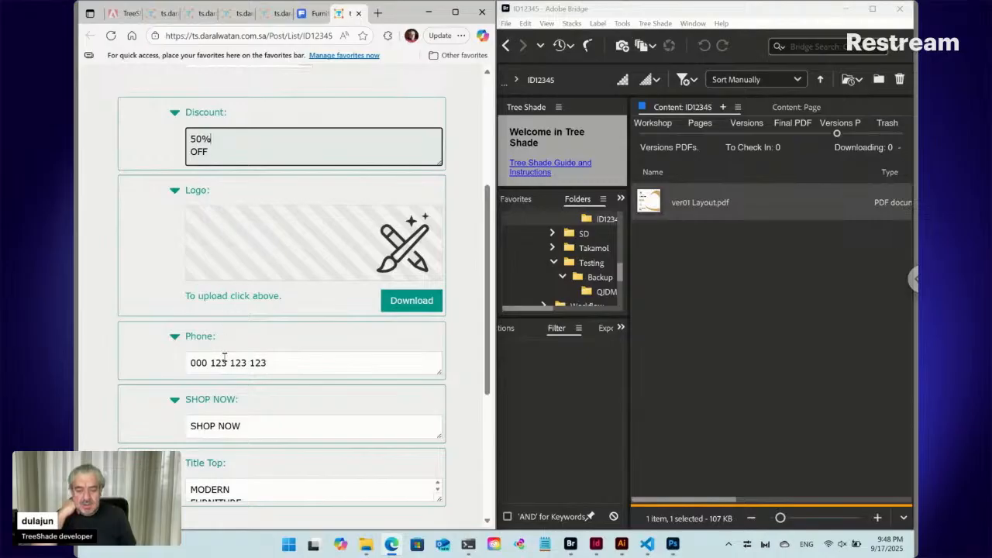
pyautogui.scroll(-1, 235, 401)
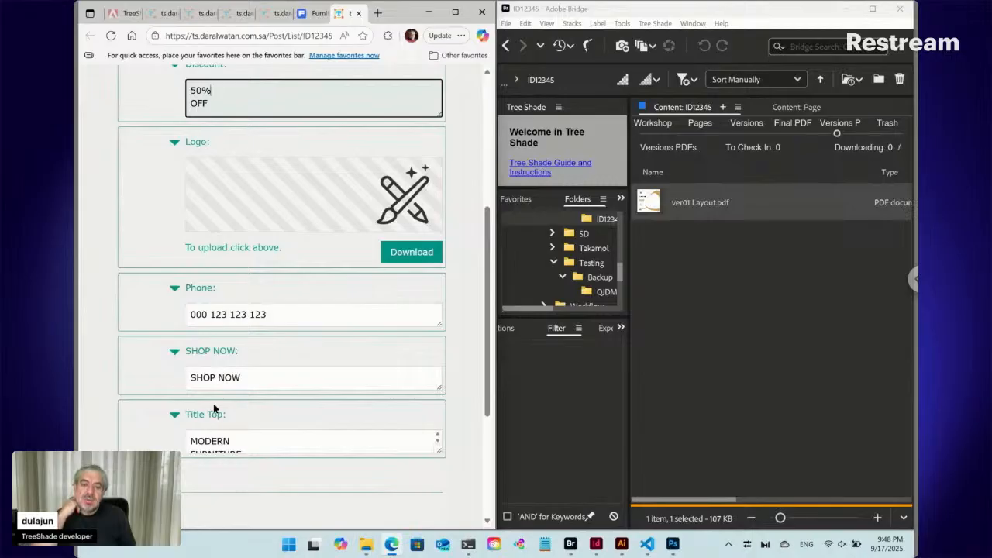
pyautogui.scroll(2, 214, 403)
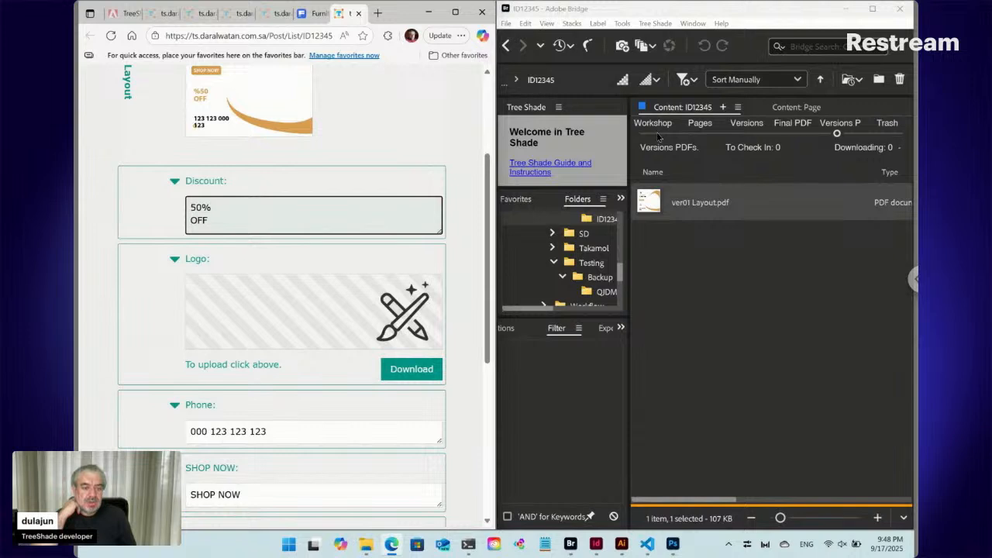
# - In Bridge, open the Workshop's Data folder and reorder its files as Logo.png, Title Top.txt, SHOP NOW.txt, Discount.txt, Phone.txt
pyautogui.click(657, 136)
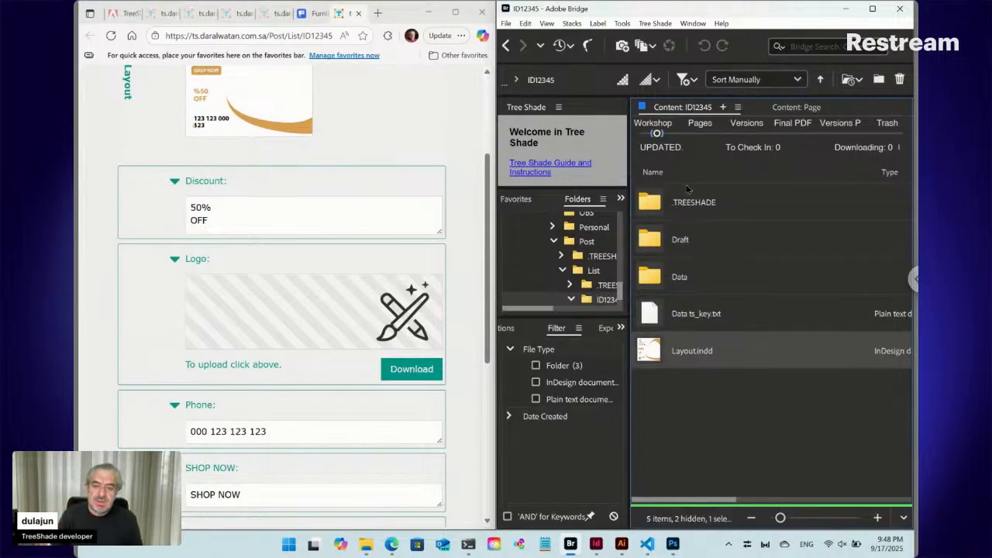
pyautogui.doubleClick(690, 277)
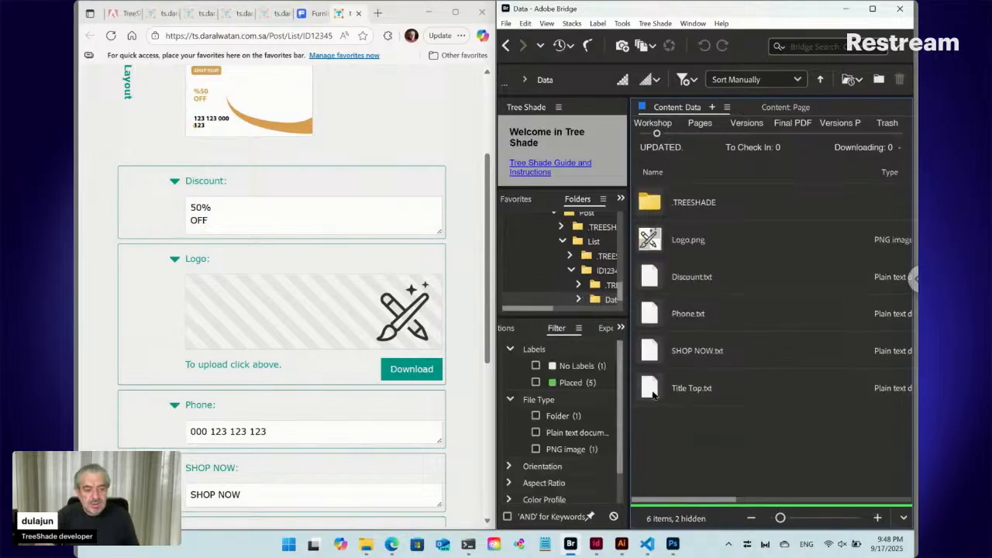
pyautogui.moveTo(652, 391); pyautogui.dragTo(676, 227)
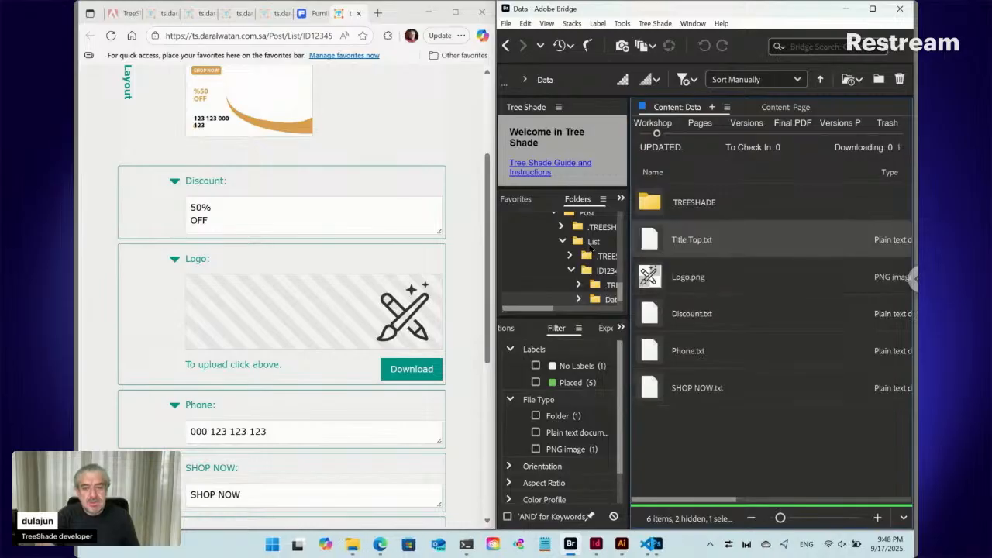
pyautogui.scroll(3, 405, 208)
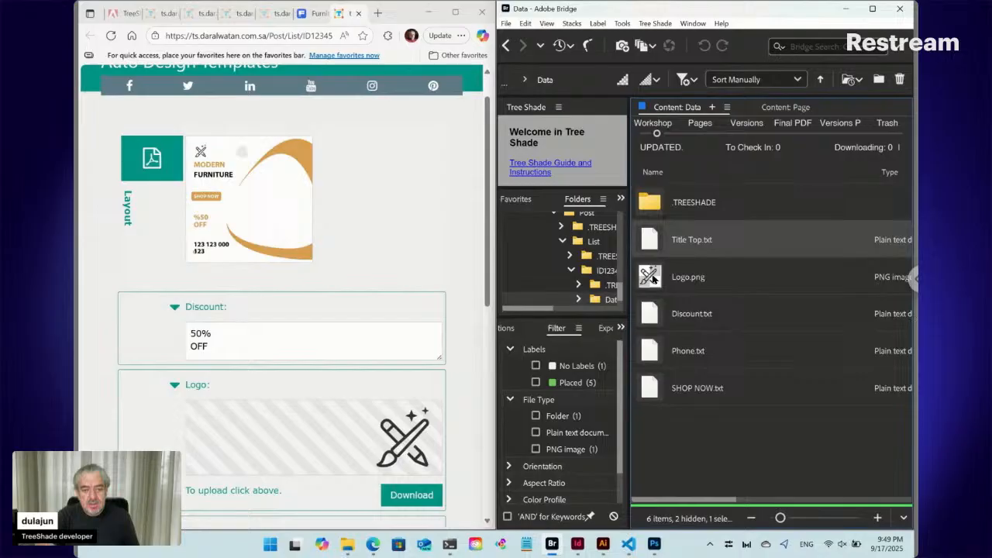
pyautogui.moveTo(653, 279); pyautogui.dragTo(663, 233)
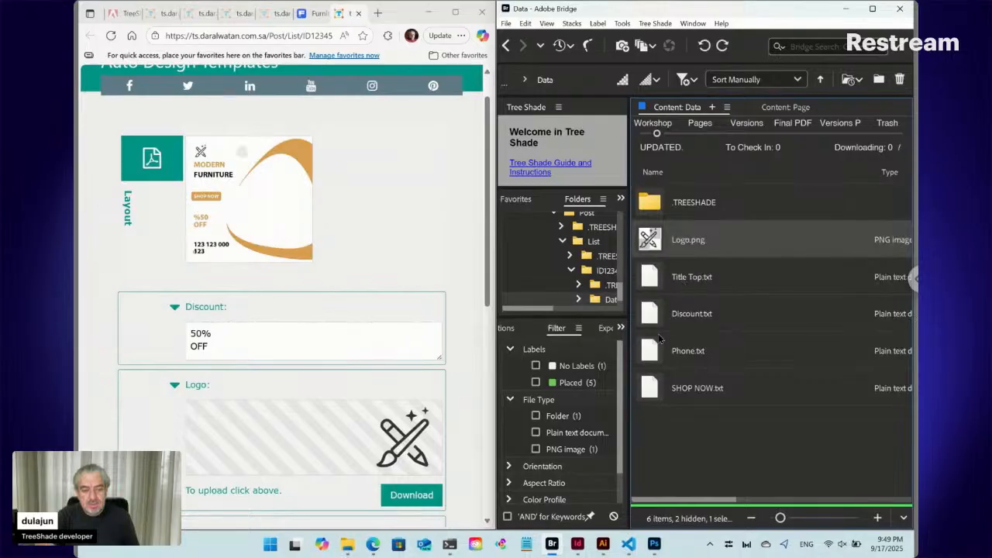
pyautogui.moveTo(658, 387); pyautogui.dragTo(663, 301)
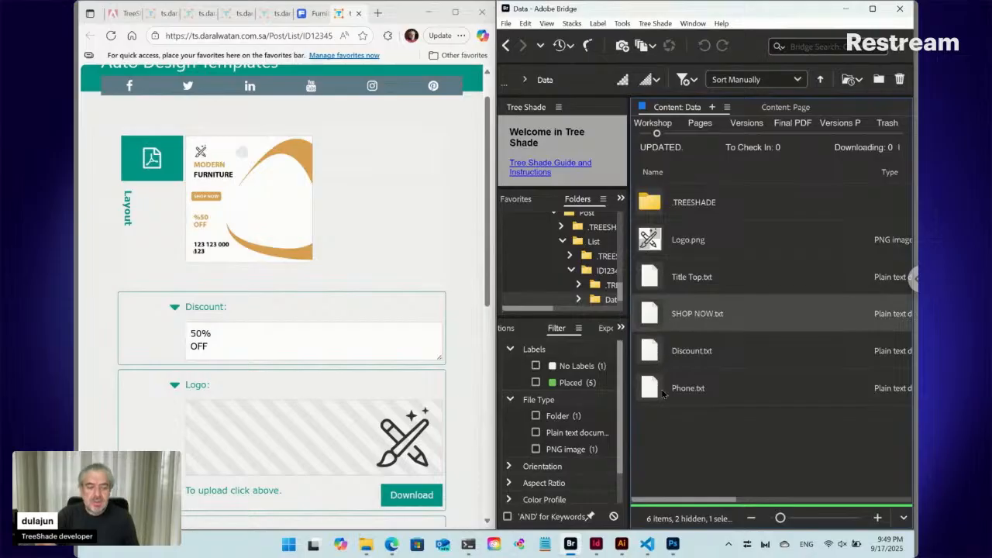
# - Update the Data folder's ts_sort.txt file and reload the web template page to check the field order
pyautogui.click(655, 23)
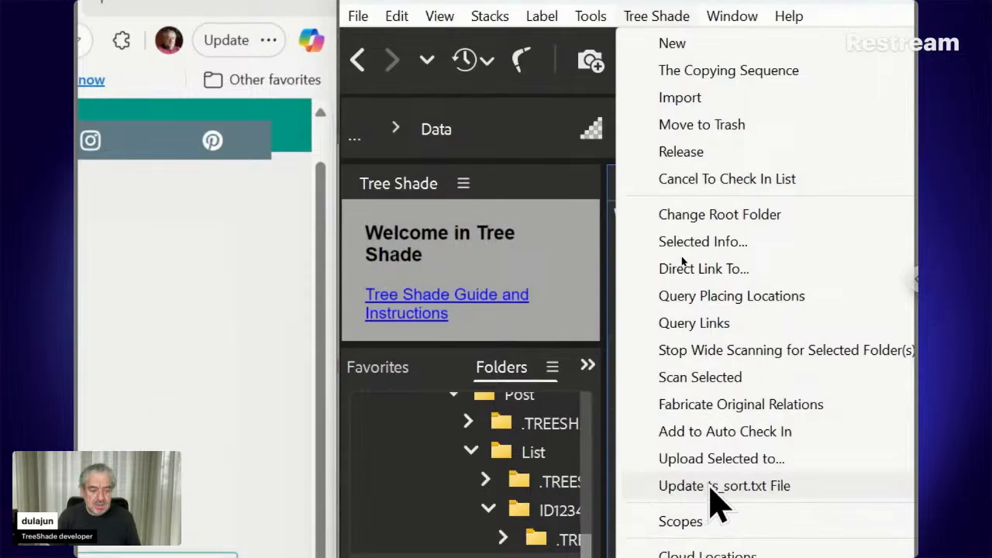
pyautogui.click(710, 490)
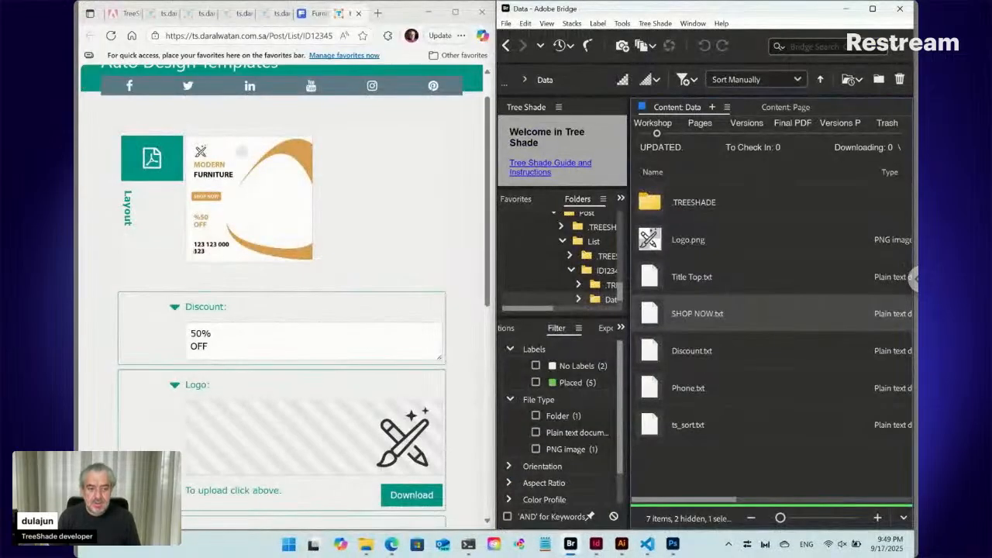
pyautogui.click(112, 36)
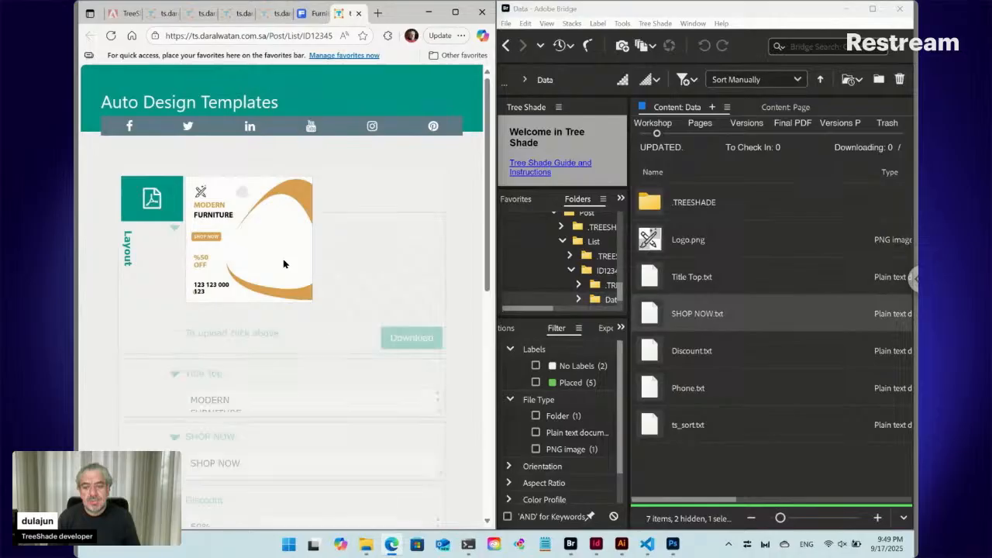
pyautogui.scroll(-5, 284, 265)
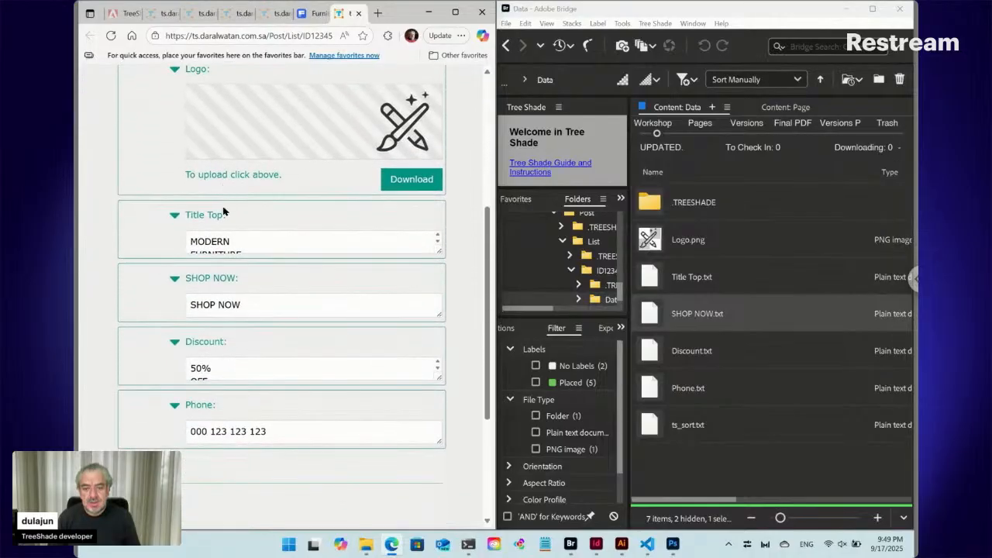
pyautogui.click(222, 241)
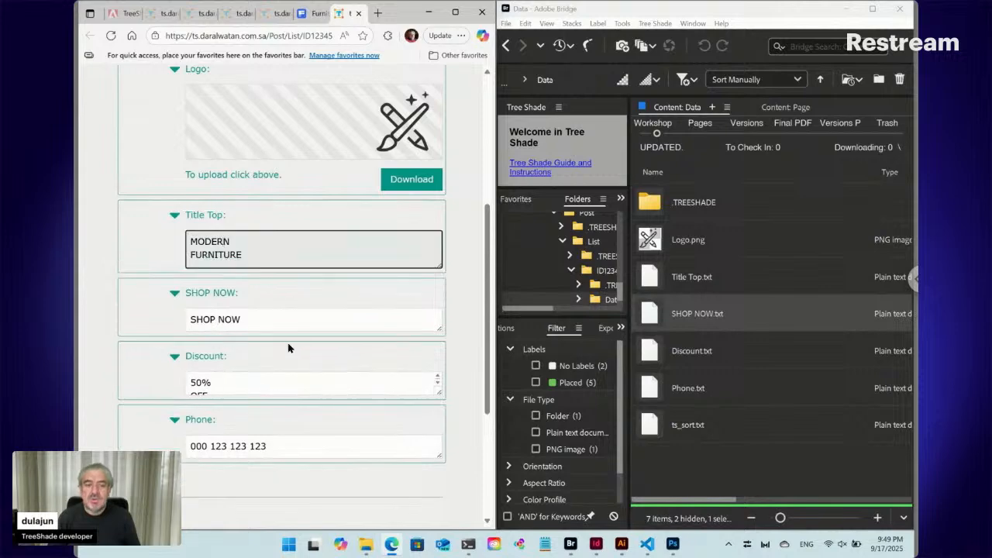
pyautogui.click(689, 464)
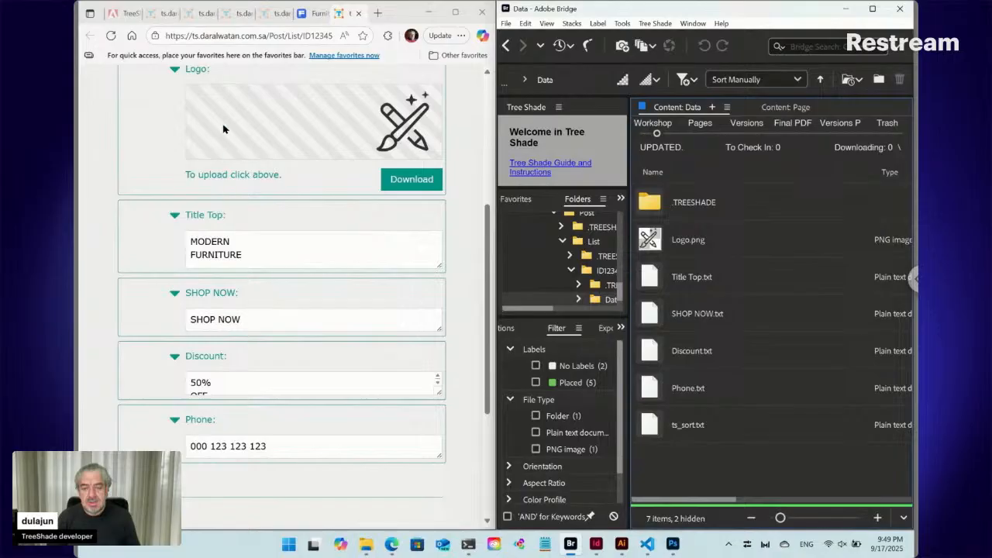
# - Switch to InDesign and format the phone number paragraph at 20 pt in the Semibold style
pyautogui.click(595, 544)
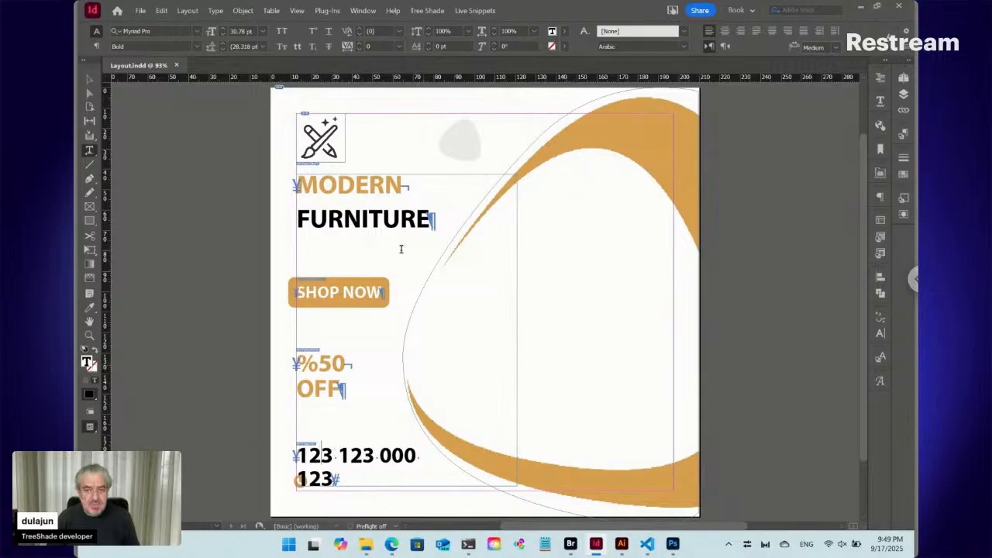
pyautogui.click(95, 48)
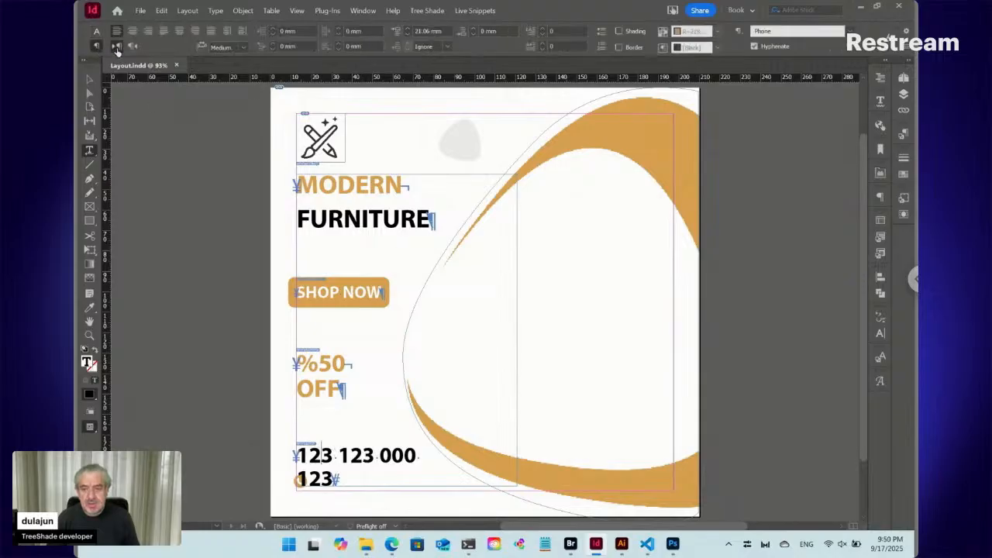
pyautogui.click(96, 31)
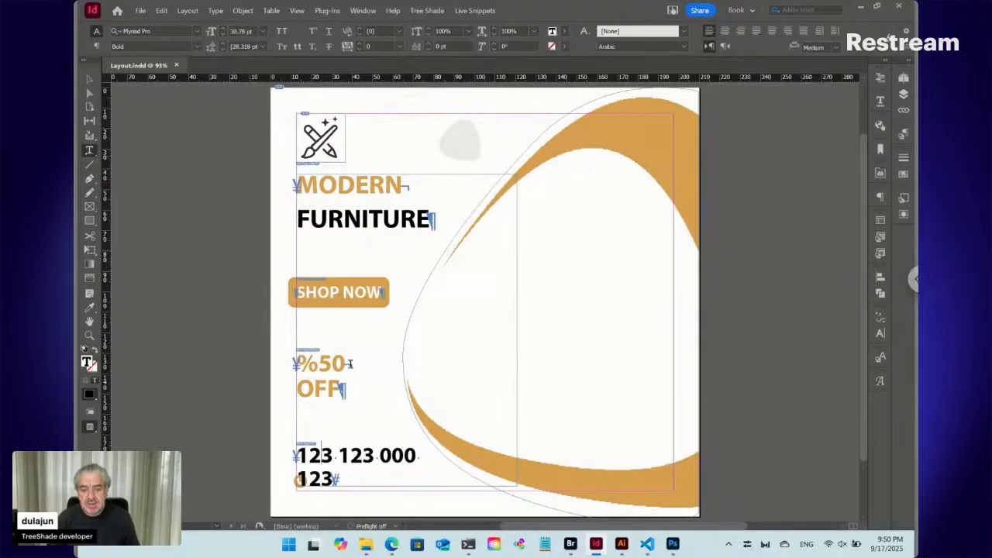
pyautogui.tripleClick(357, 455)
pyautogui.click(357, 456)
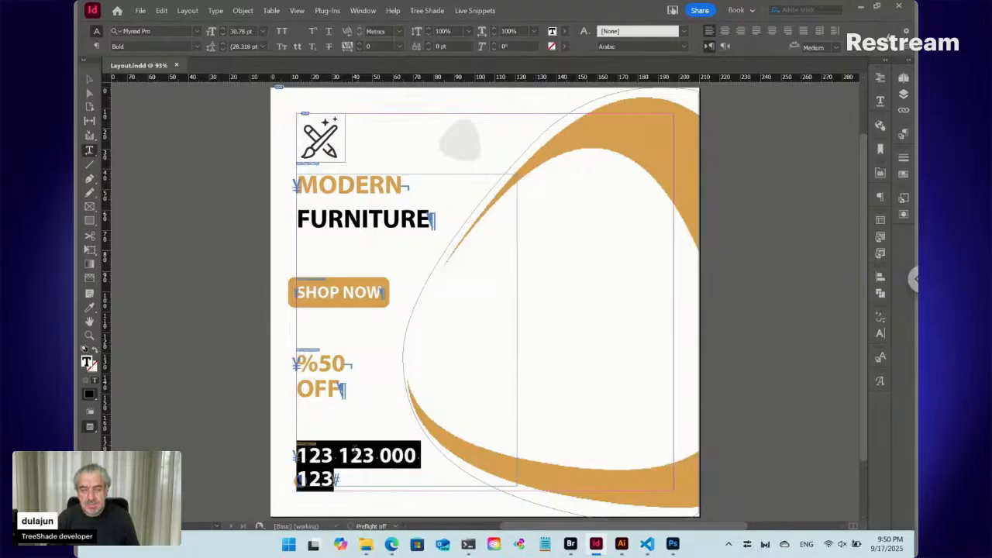
pyautogui.keyDown('shift'); pyautogui.click(223, 35); pyautogui.keyUp('shift')
pyautogui.keyDown('shift'); pyautogui.click(224, 35); pyautogui.keyUp('shift')
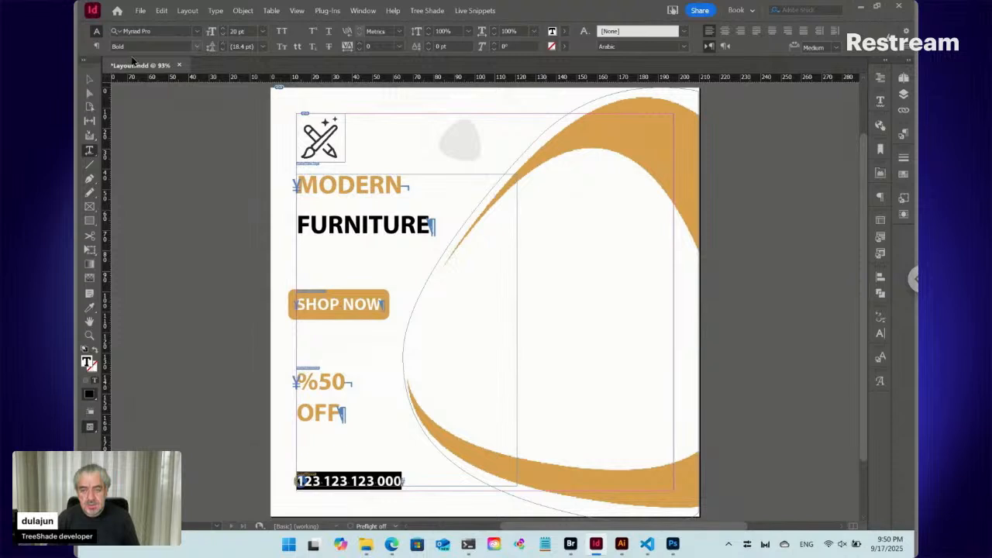
pyautogui.click(198, 50)
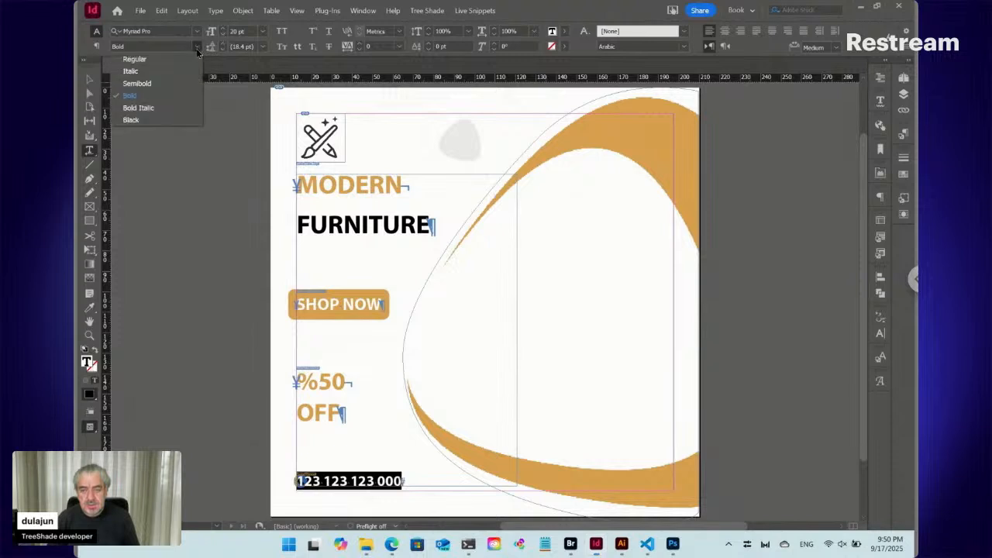
pyautogui.click(154, 84)
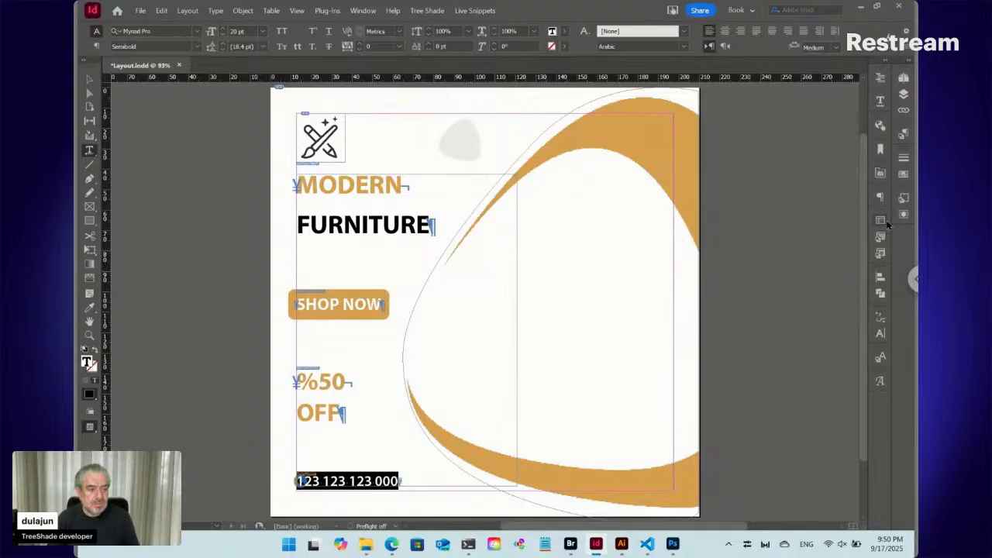
# - Set the phone number paragraph's left indent to 7 mm and check its paragraph style
pyautogui.click(879, 199)
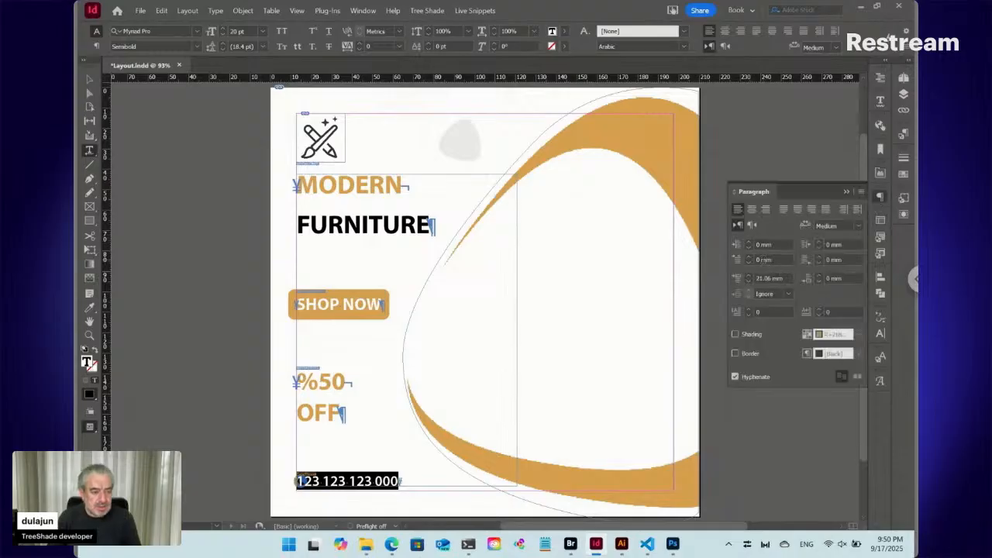
pyautogui.click(764, 245)
pyautogui.press('Up')
pyautogui.press('Up')
pyautogui.press('Up')
pyautogui.press('Up')
pyautogui.press('Up')
pyautogui.press('Up')
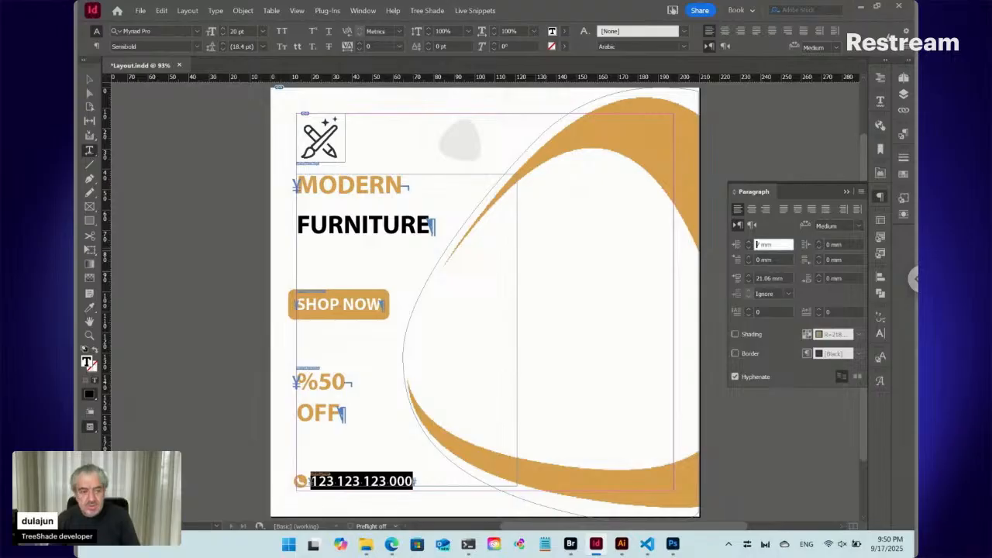
pyautogui.click(373, 481)
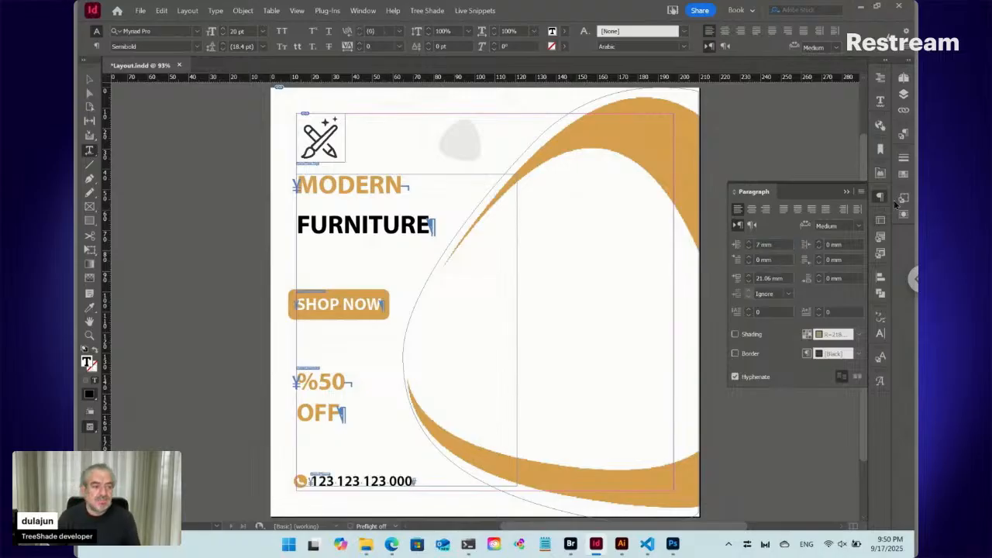
pyautogui.click(903, 133)
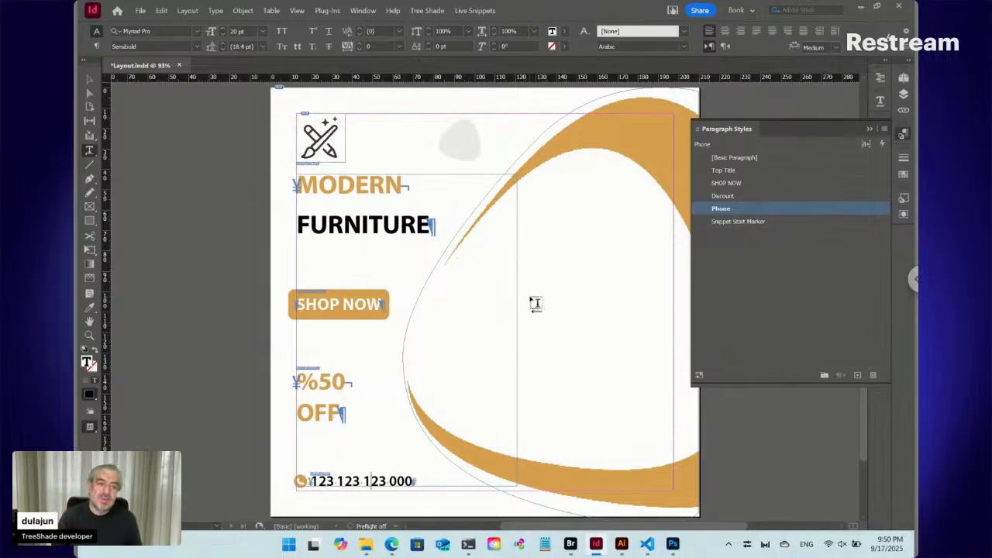
pyautogui.click(903, 136)
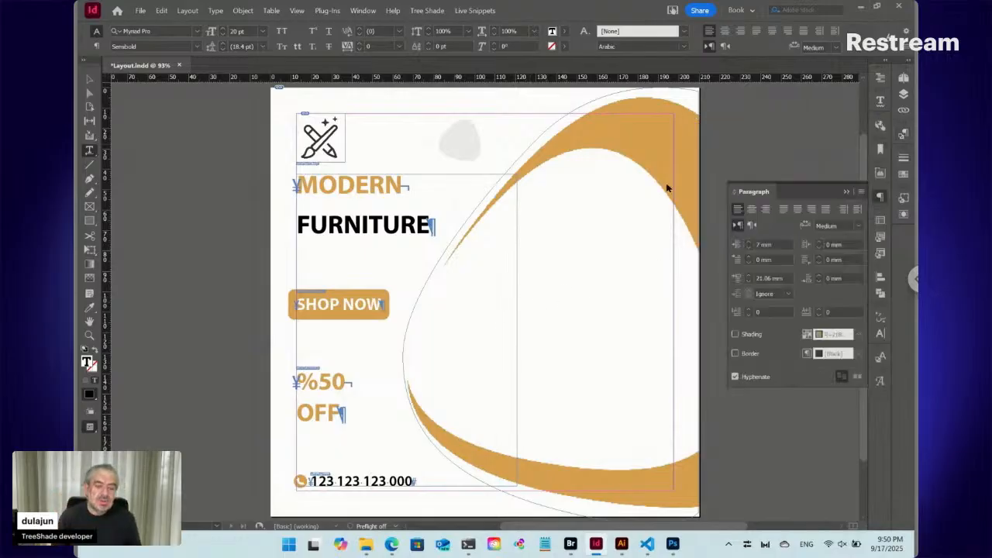
# - Copy the mid-century living room JPG from the Downloads folder in File Explorer into the Data folder in Bridge
pyautogui.moveTo(365, 550)
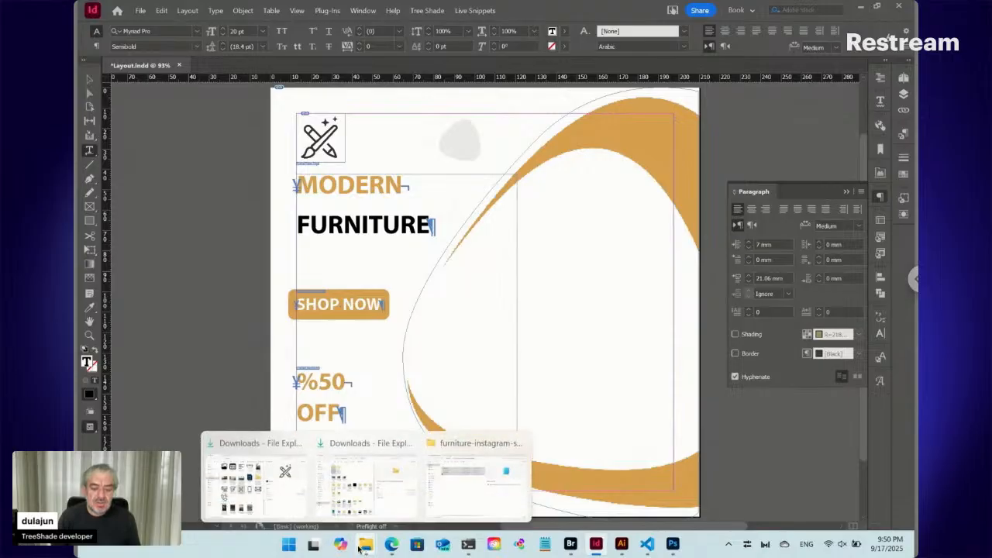
pyautogui.click(246, 497)
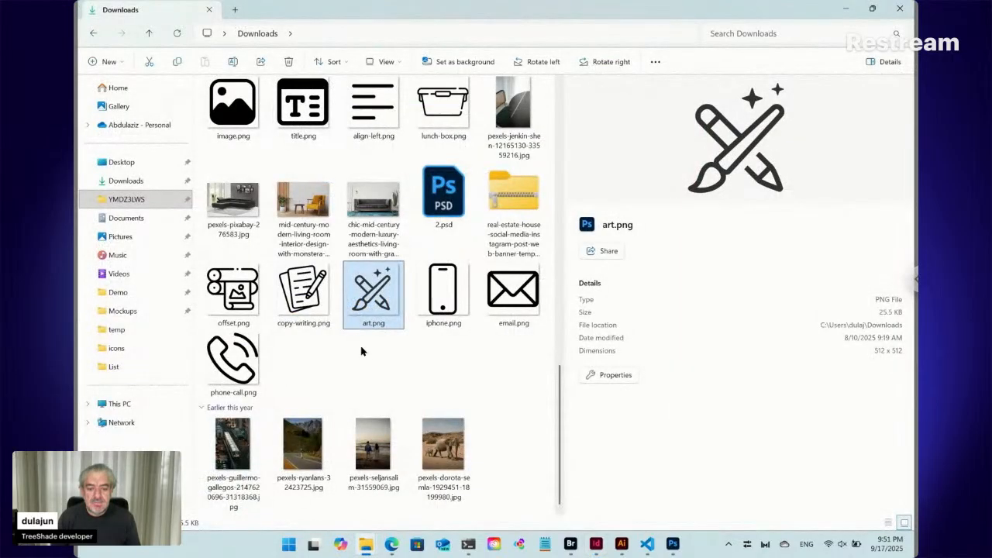
pyautogui.click(309, 199)
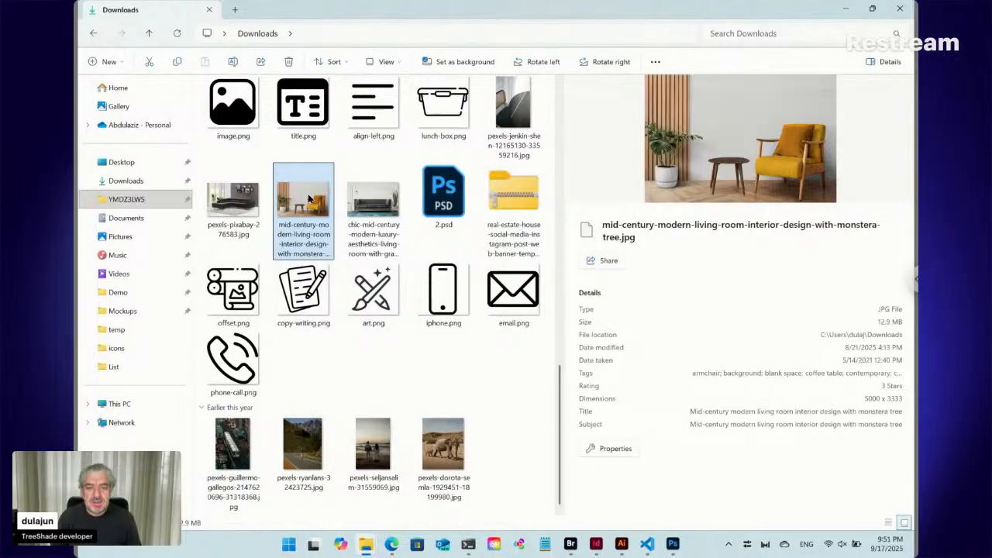
pyautogui.hotkey('ctrl', 'c')
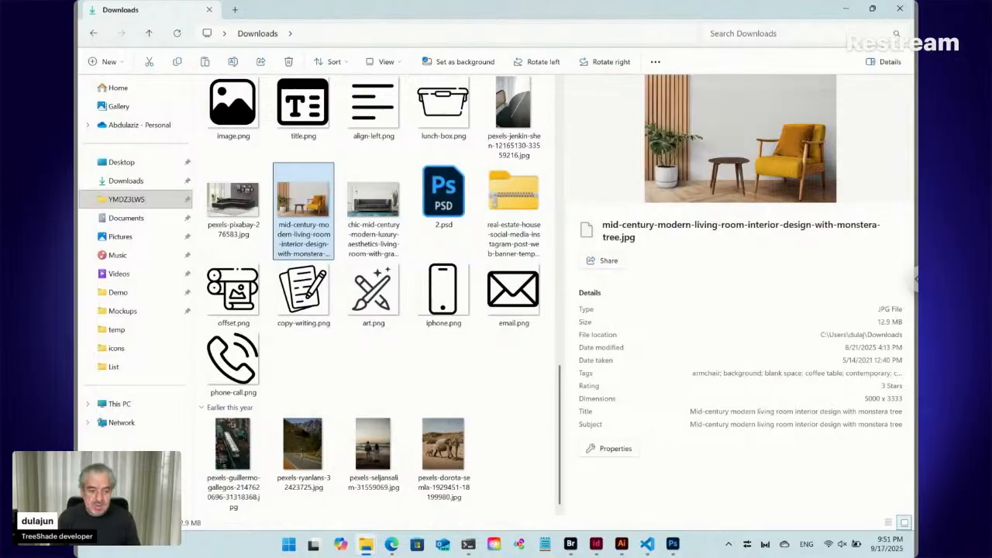
pyautogui.click(571, 543)
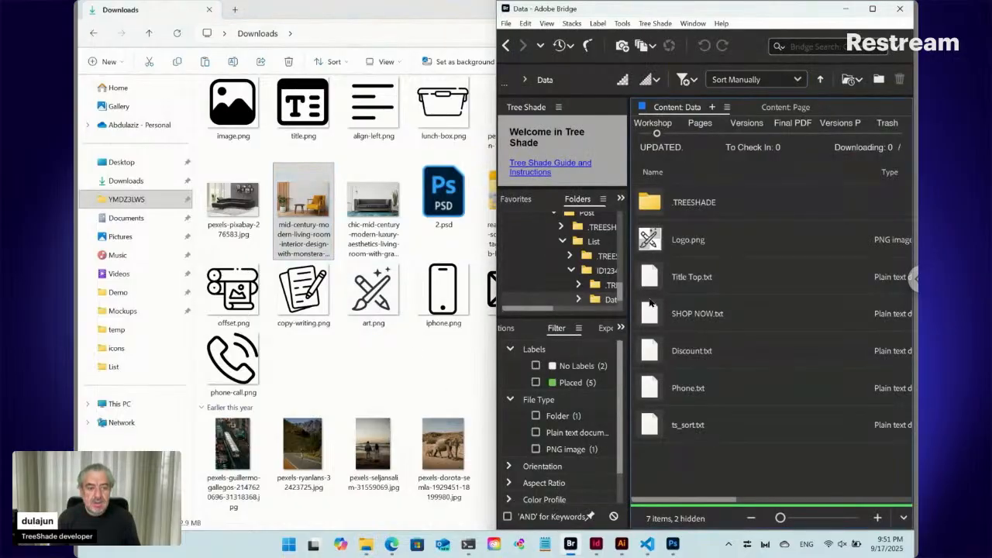
pyautogui.hotkey('ctrl', 'v')
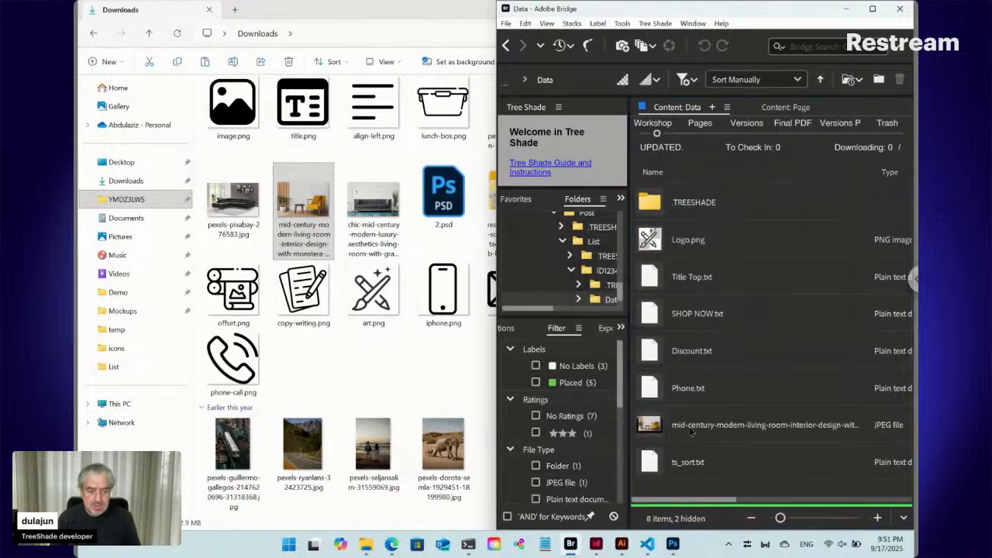
# - Rename the copied living room image in the Data folder as Photo.jpg
pyautogui.click(689, 431)
pyautogui.click(693, 431)
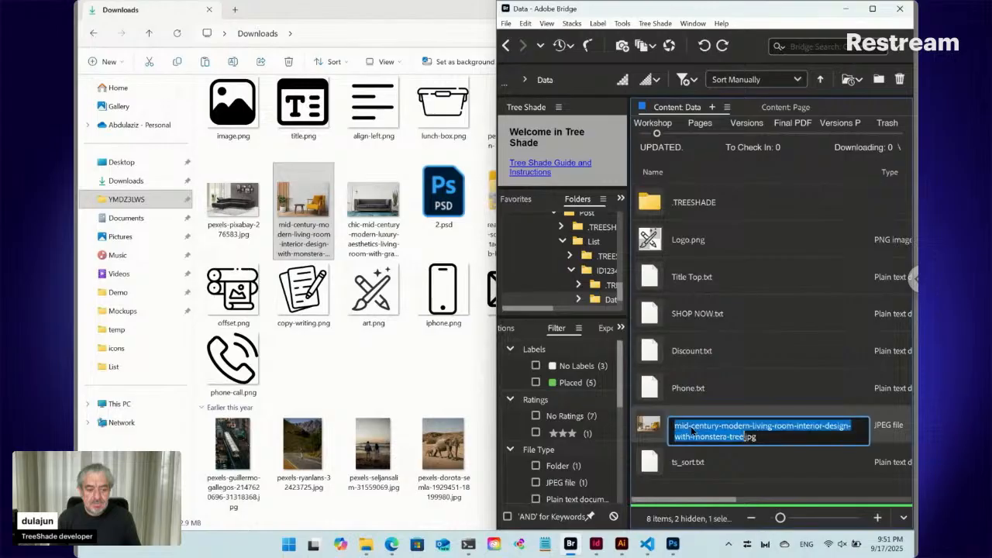
pyautogui.write('Photo')
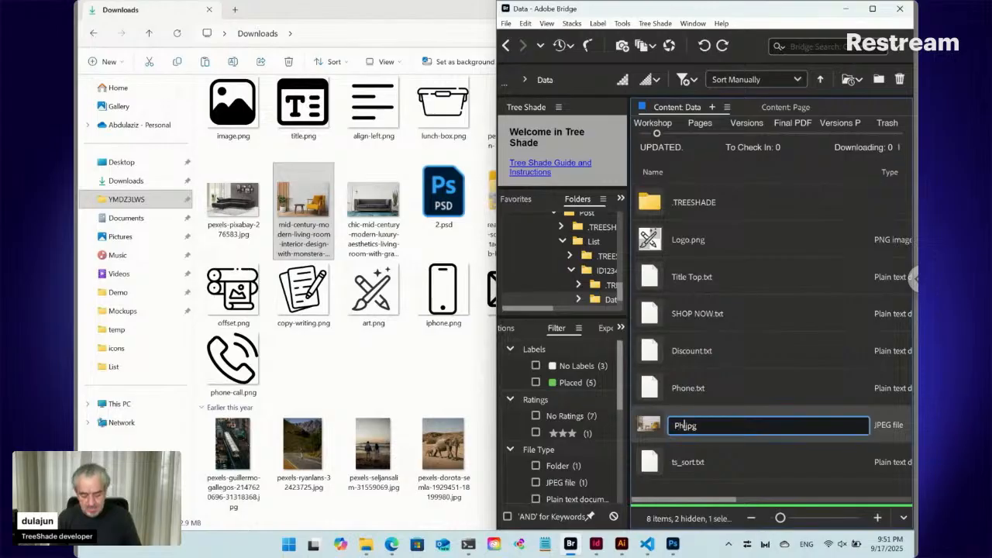
pyautogui.press('Return')
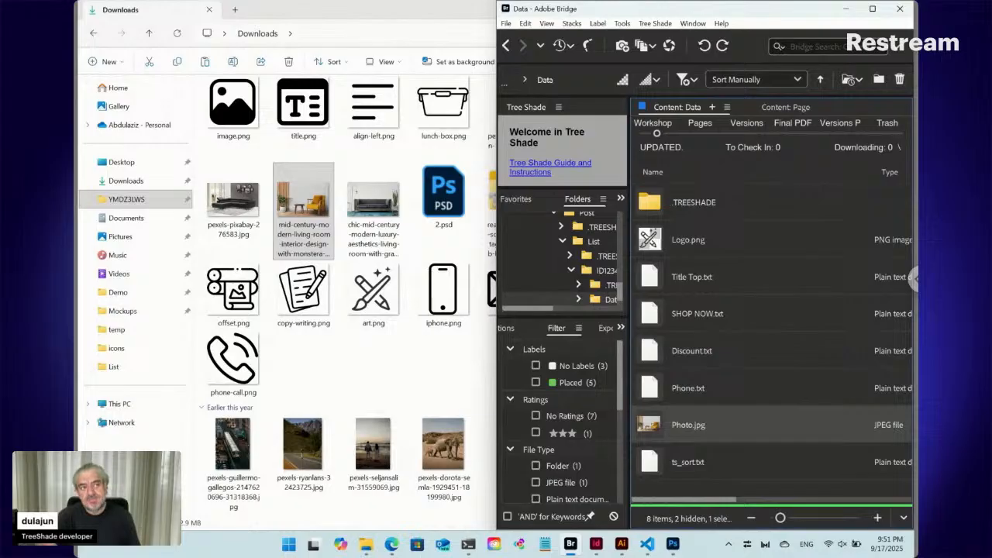
# - Move Photo.jpg directly after Logo.png in the Data folder and update the ts_sort.txt file
pyautogui.moveTo(655, 427); pyautogui.dragTo(665, 261)
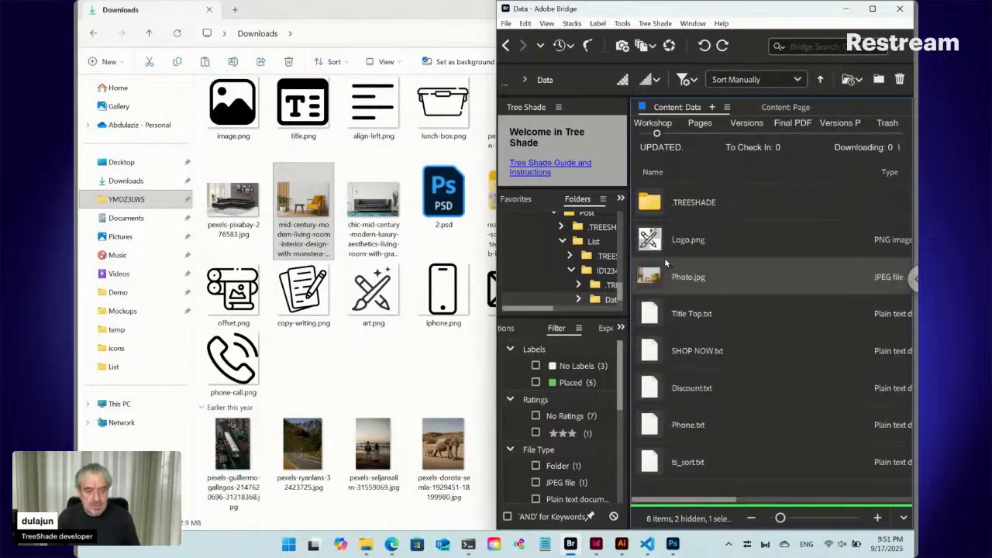
pyautogui.click(663, 24)
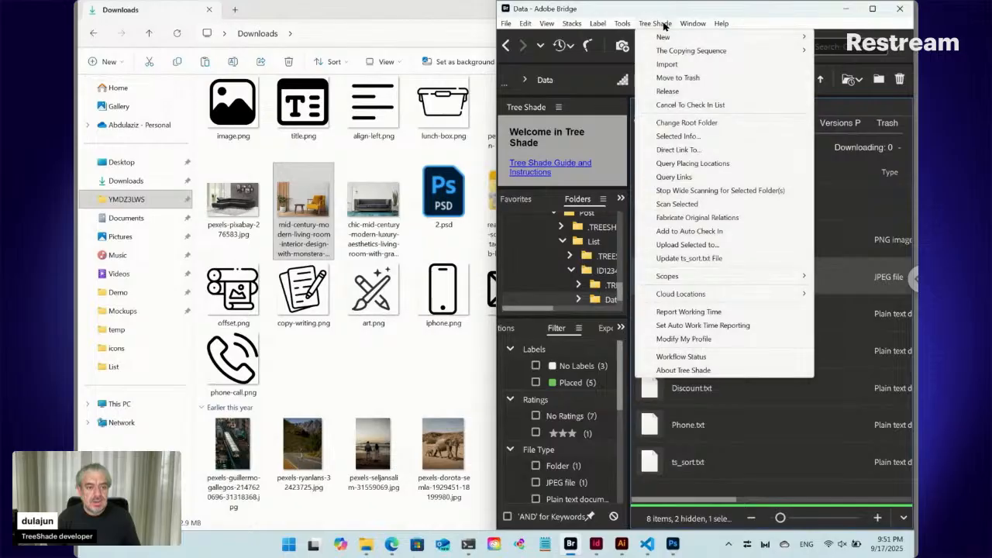
pyautogui.click(681, 260)
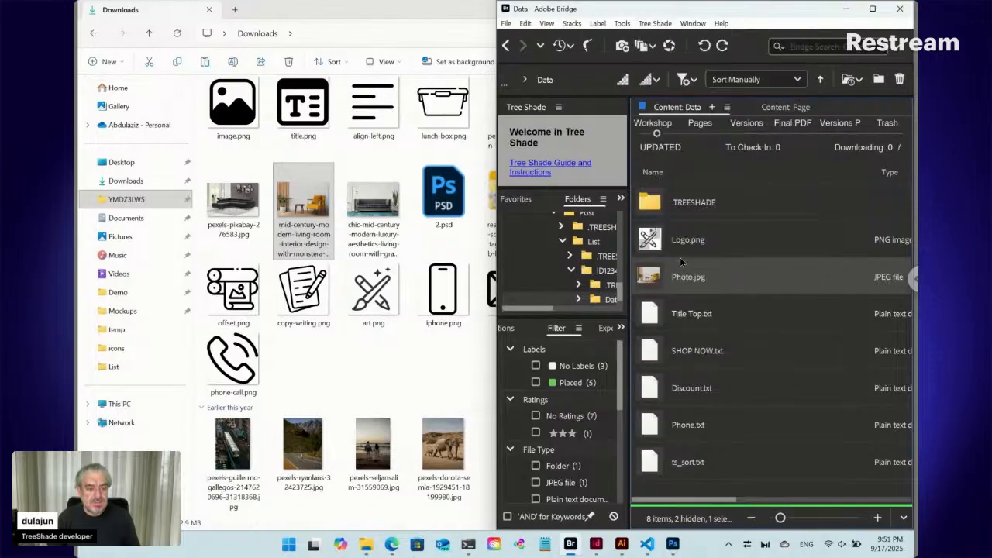
# - Place Photo.jpg from Bridge into the InDesign layout, starting on the pasteboard beside the page
pyautogui.click(594, 544)
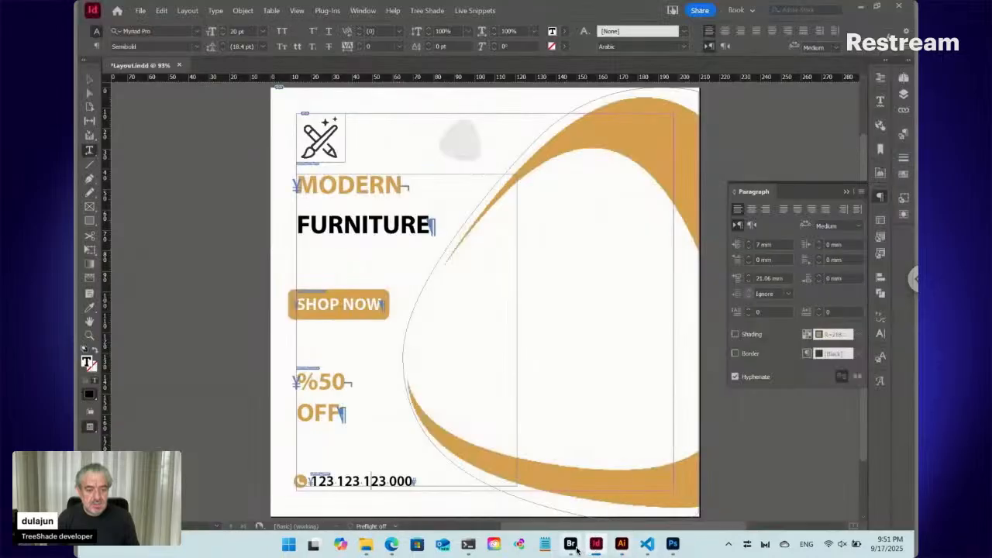
pyautogui.click(574, 549)
pyautogui.moveTo(655, 277); pyautogui.dragTo(221, 228)
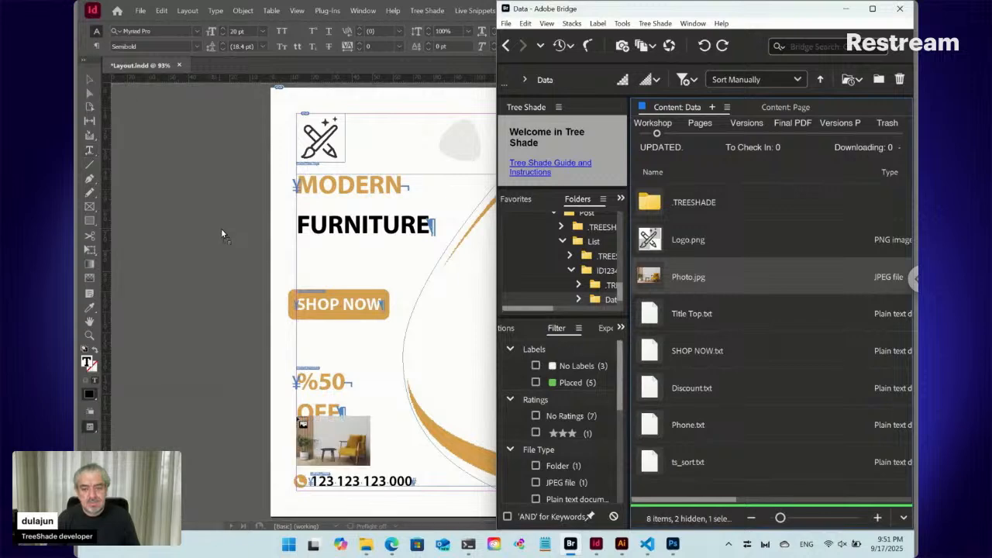
pyautogui.hotkey('ctrl', 'z')
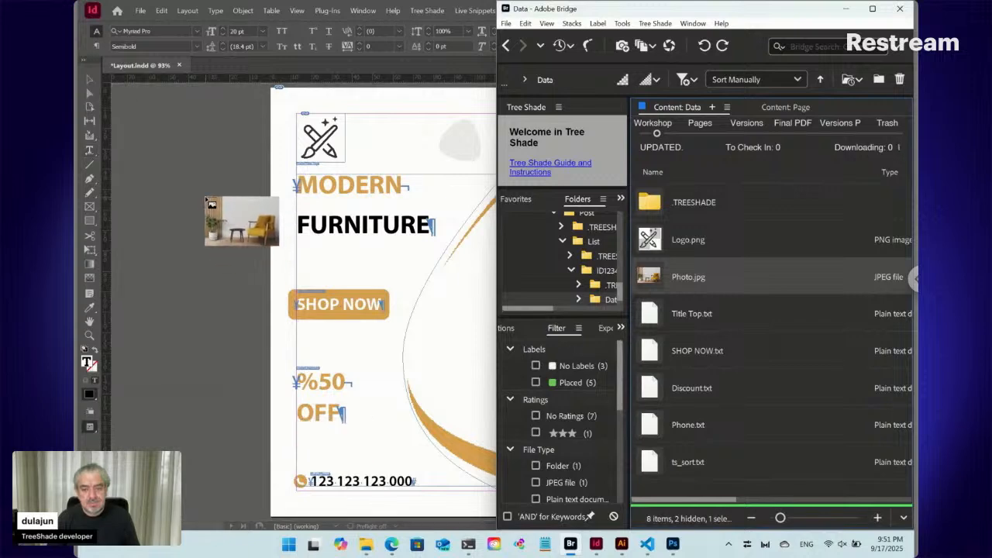
pyautogui.click(208, 200)
pyautogui.click(208, 200)
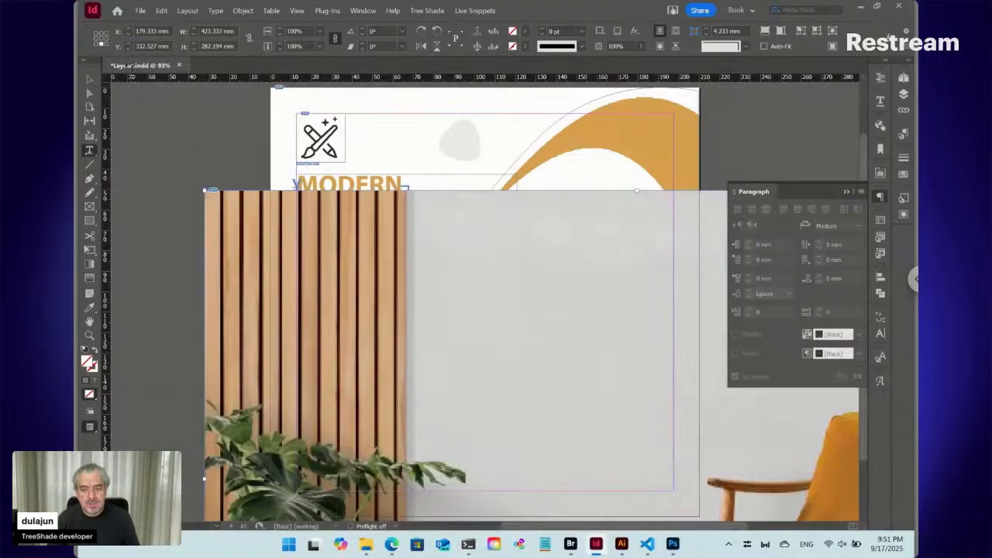
# - Scale the placed living room photo to 25%
pyautogui.click(96, 35)
pyautogui.click(320, 31)
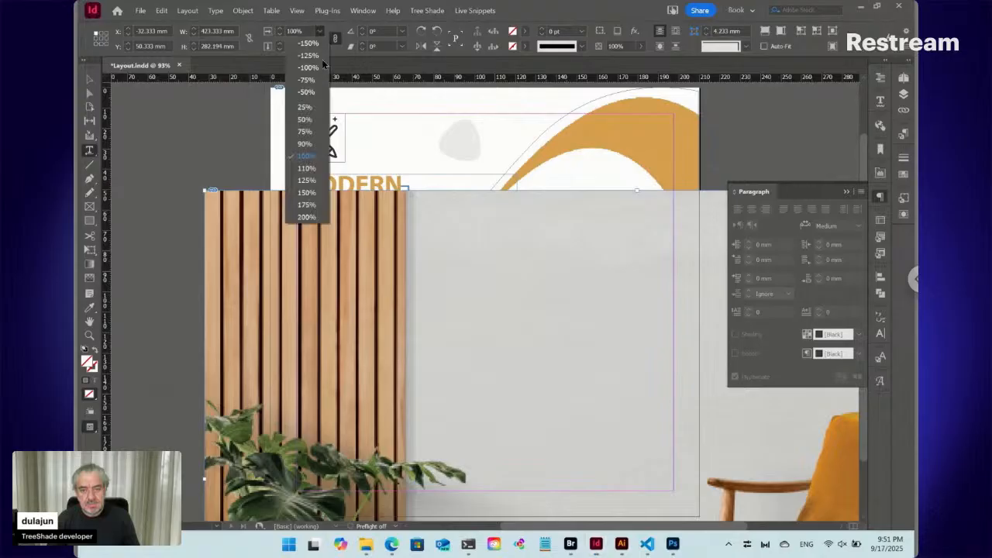
pyautogui.click(313, 109)
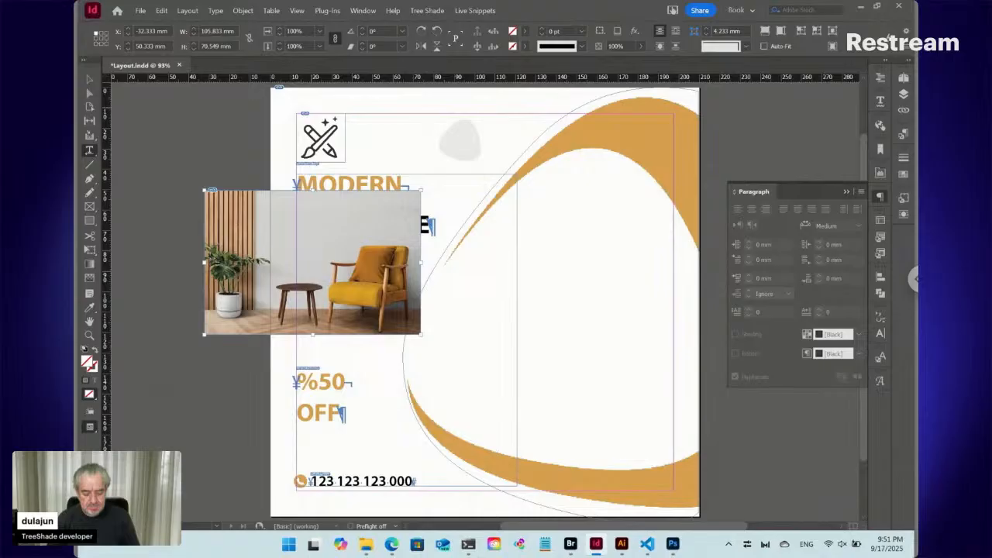
# - Align the photo to the page's right edge, enlarged to about 250 × 166 mm, and send it to the back
pyautogui.hotkey('ctrl', '-')
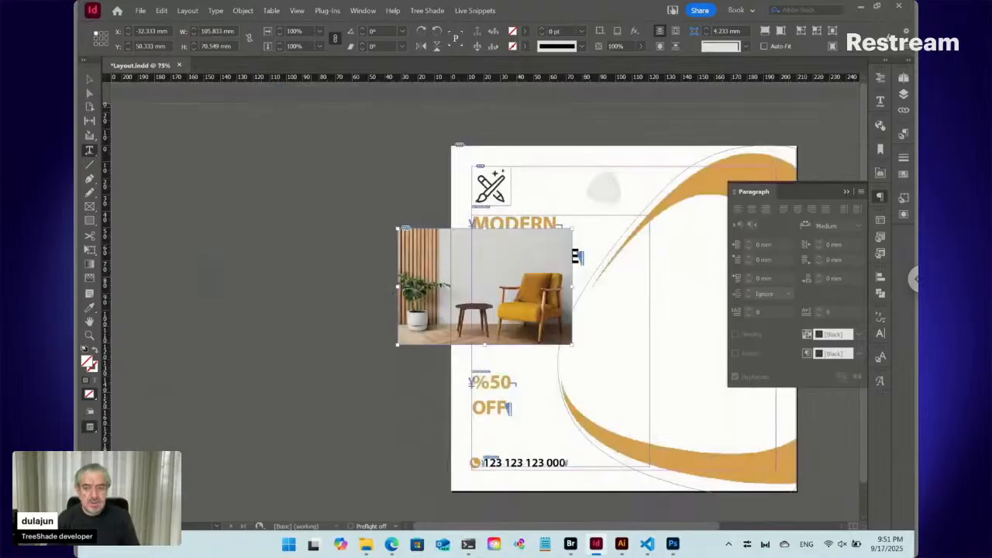
pyautogui.click(88, 80)
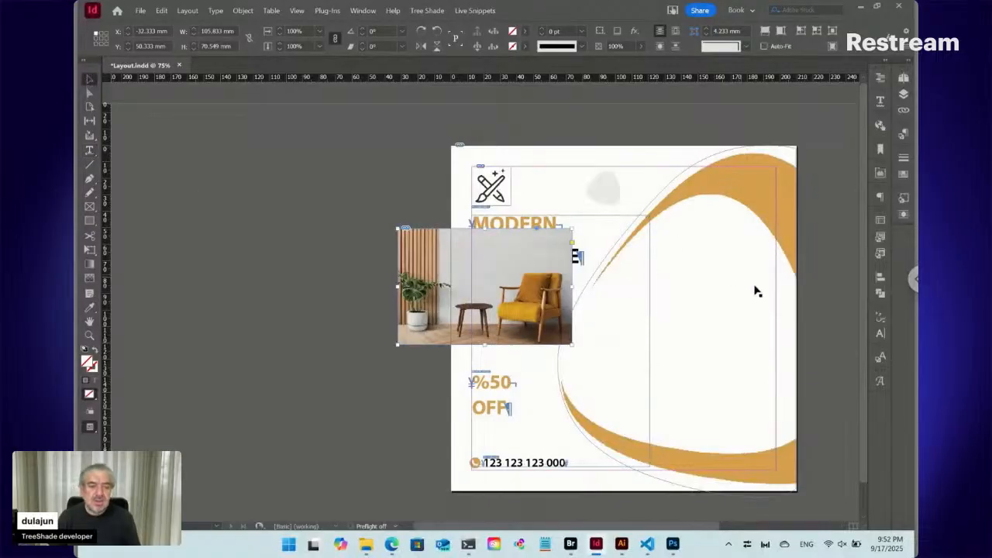
pyautogui.moveTo(431, 279); pyautogui.dragTo(646, 229)
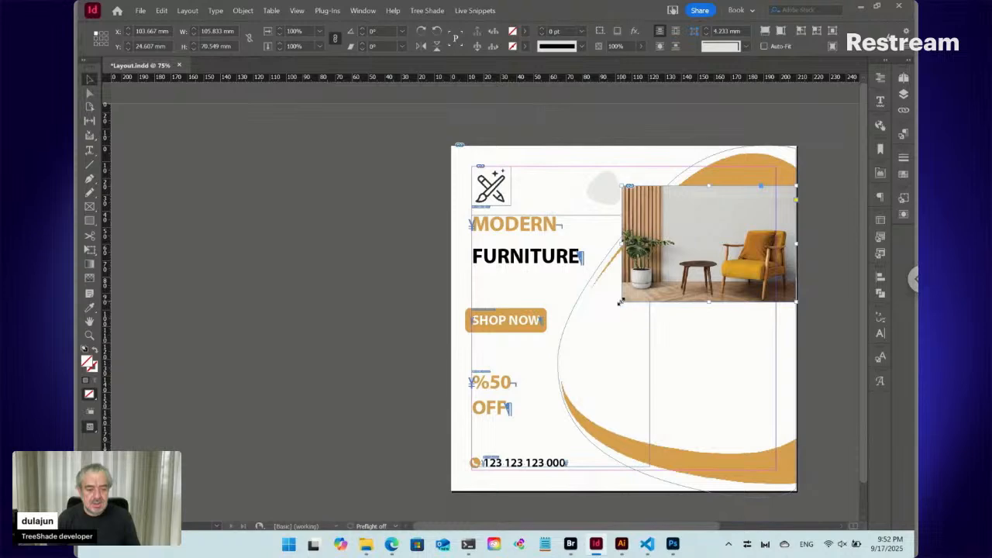
pyautogui.moveTo(620, 302); pyautogui.dragTo(385, 459)
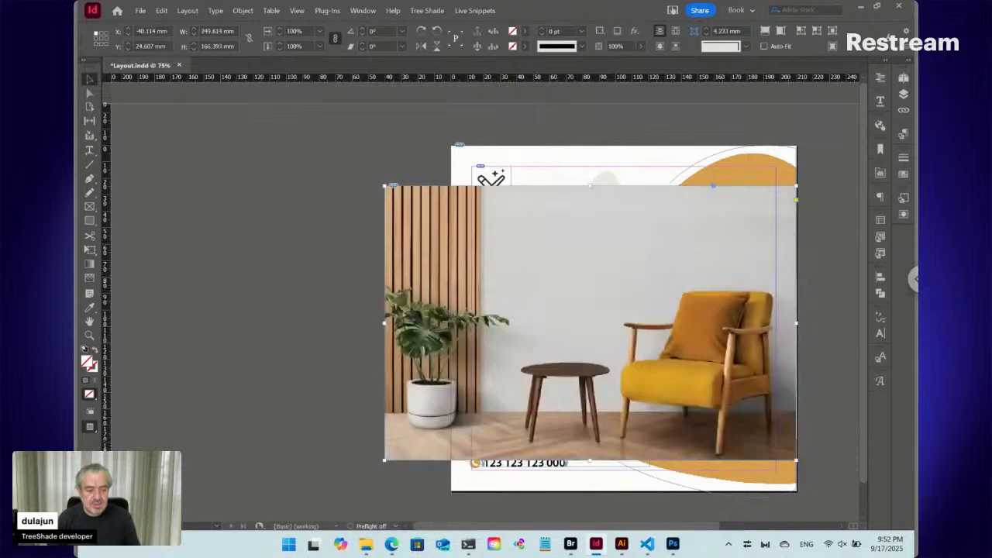
pyautogui.hotkey('ctrl', 'shift', '[')
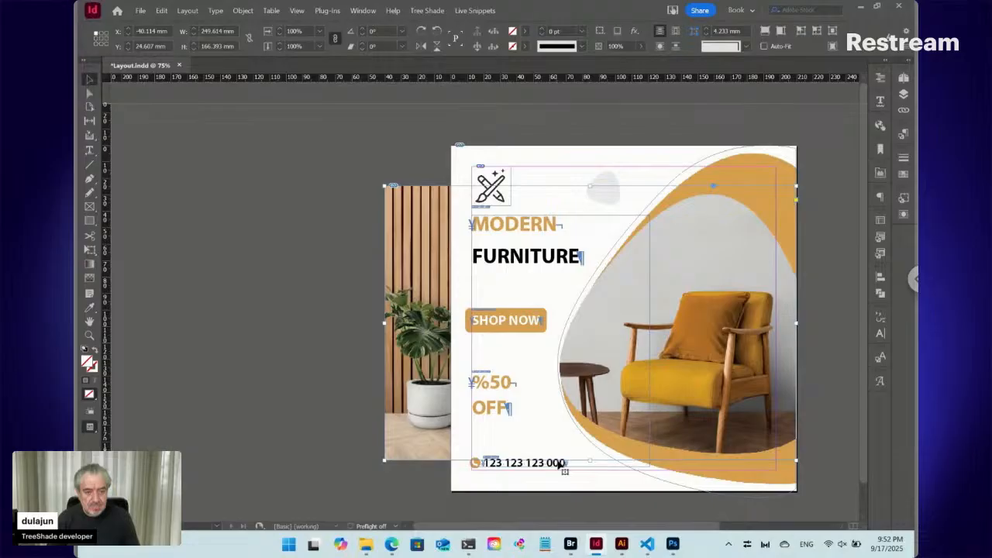
# - Crop the photo frame from its left side to 148 mm wide and start a new object style named Photo
pyautogui.moveTo(385, 324); pyautogui.dragTo(552, 332)
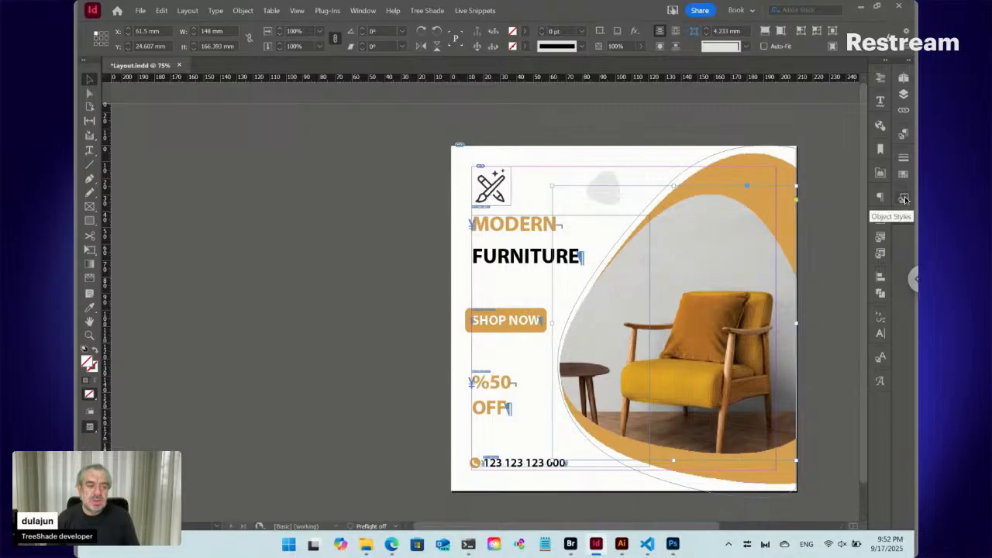
pyautogui.click(904, 199)
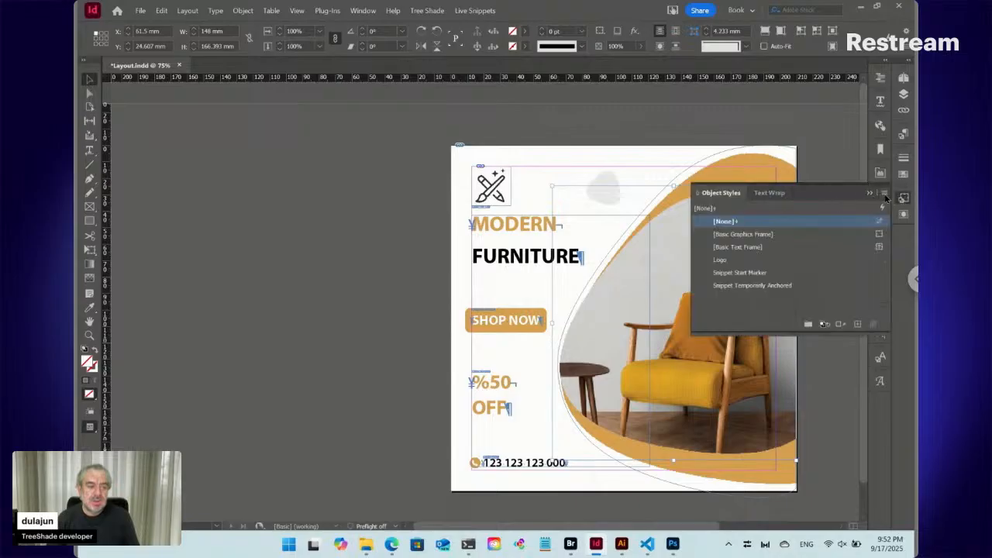
pyautogui.click(886, 194)
pyautogui.click(805, 196)
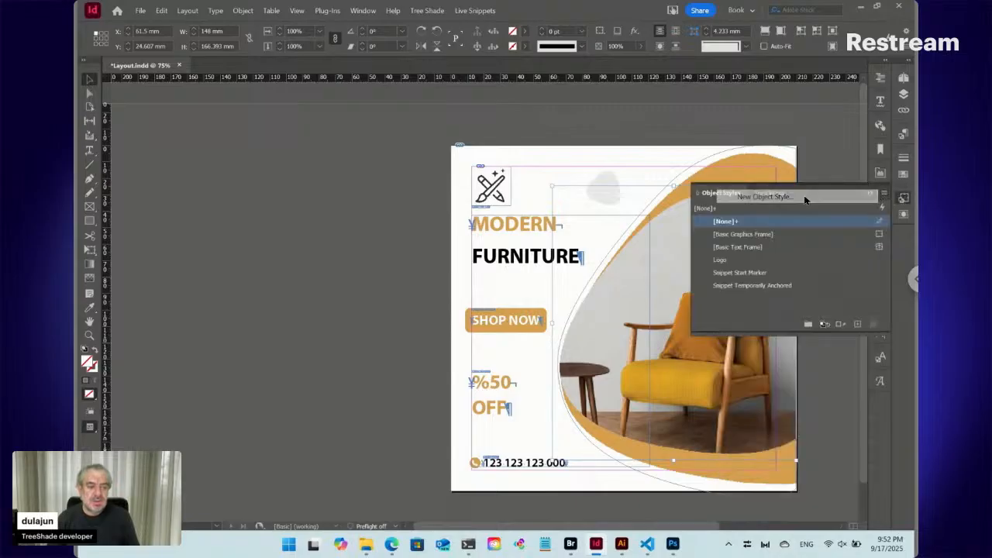
pyautogui.write('Photo')
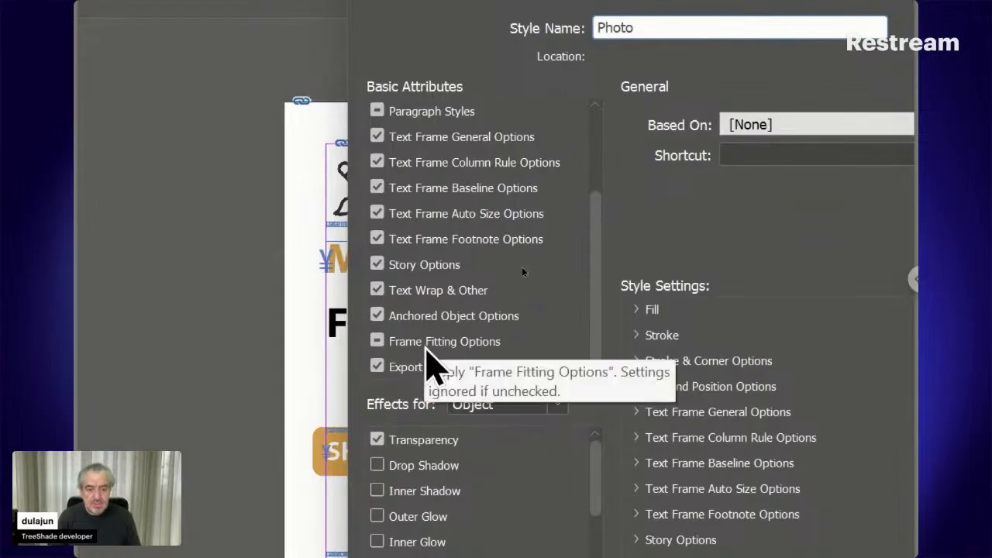
# - Give the Photo style Auto-Fit with Fill Frame Proportionally and 0 mm crop amounts, and apply it to the photo frame
pyautogui.click(426, 343)
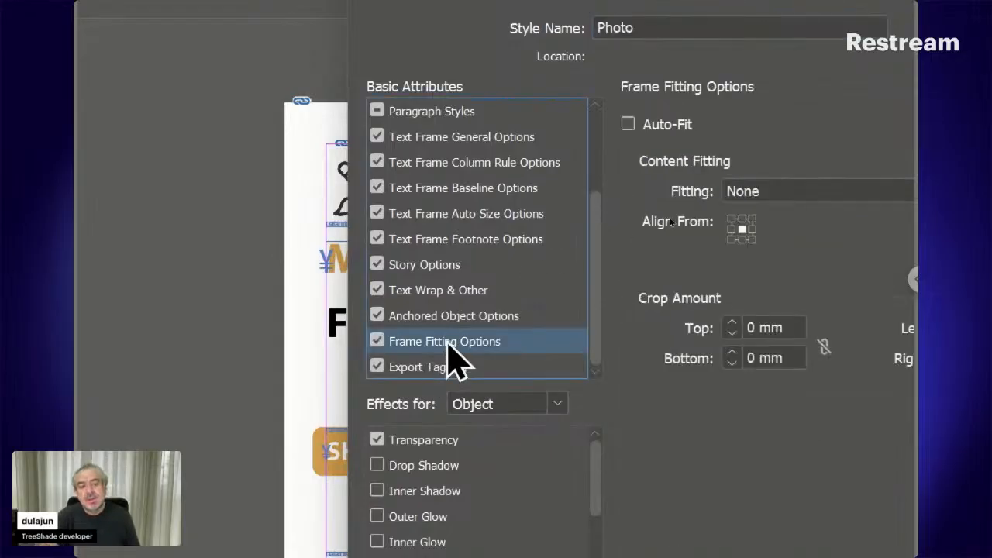
pyautogui.click(663, 128)
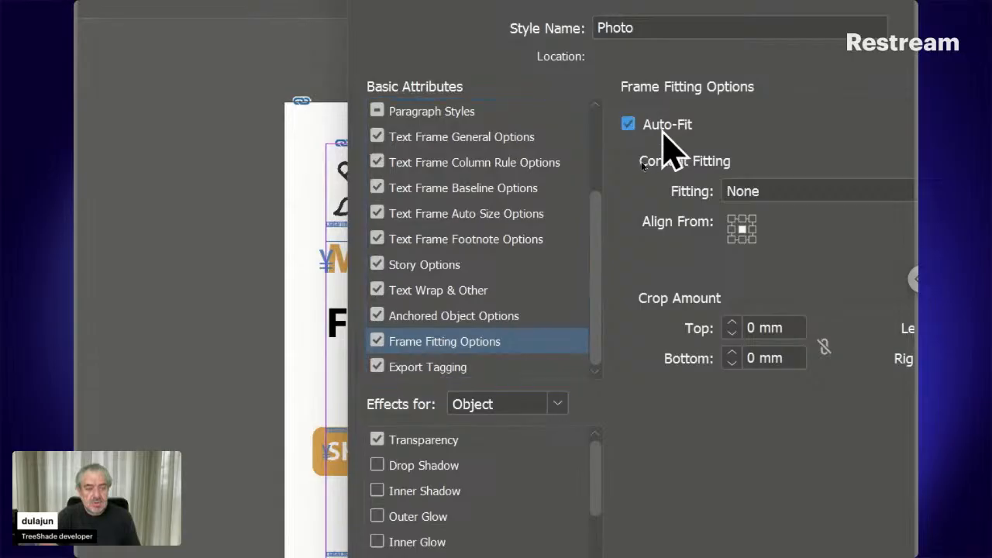
pyautogui.click(772, 190)
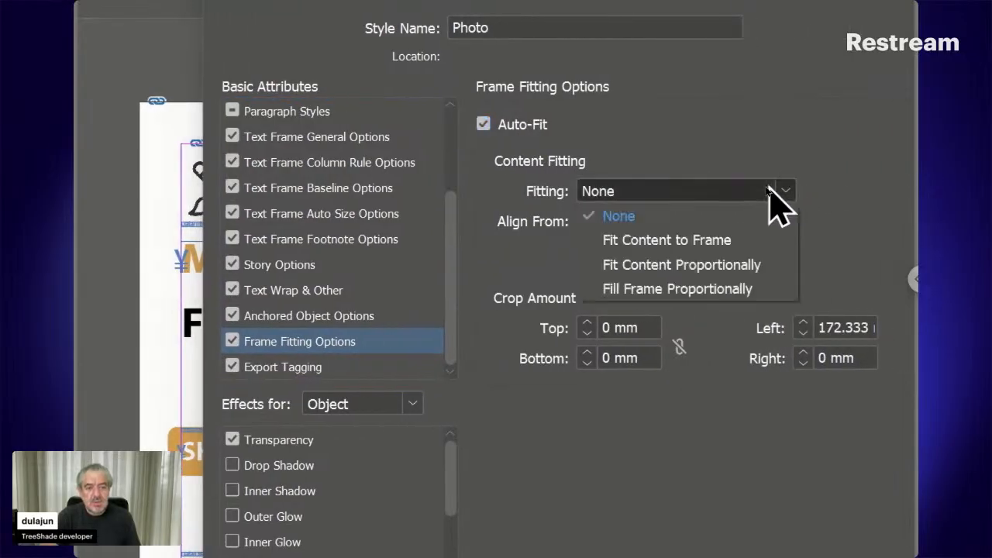
pyautogui.click(612, 289)
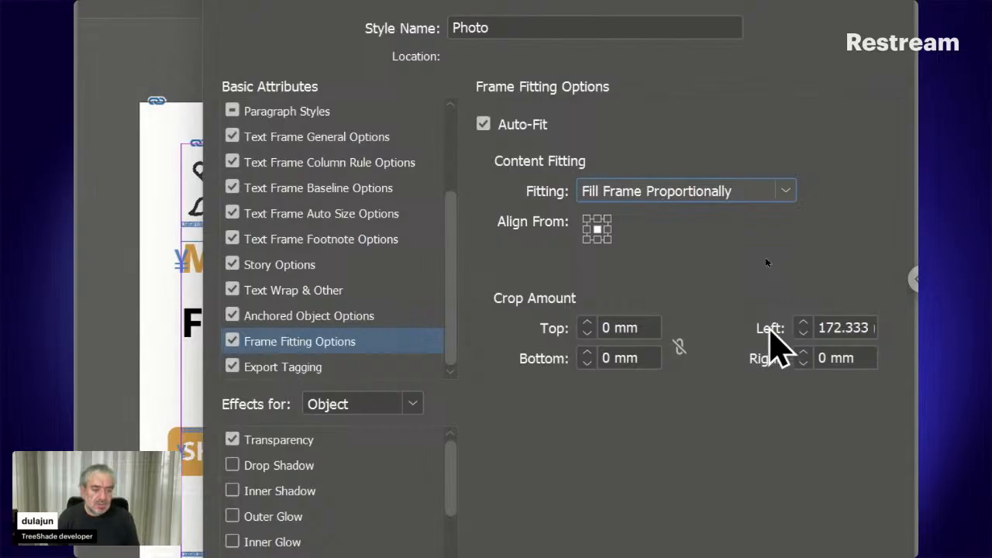
pyautogui.press('Tab')
pyautogui.write('0')
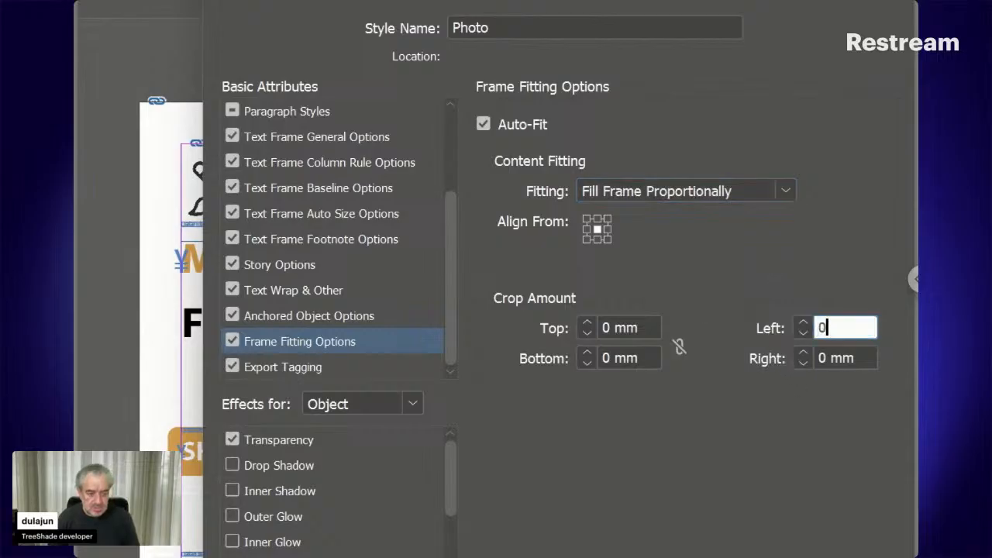
pyautogui.click(802, 358)
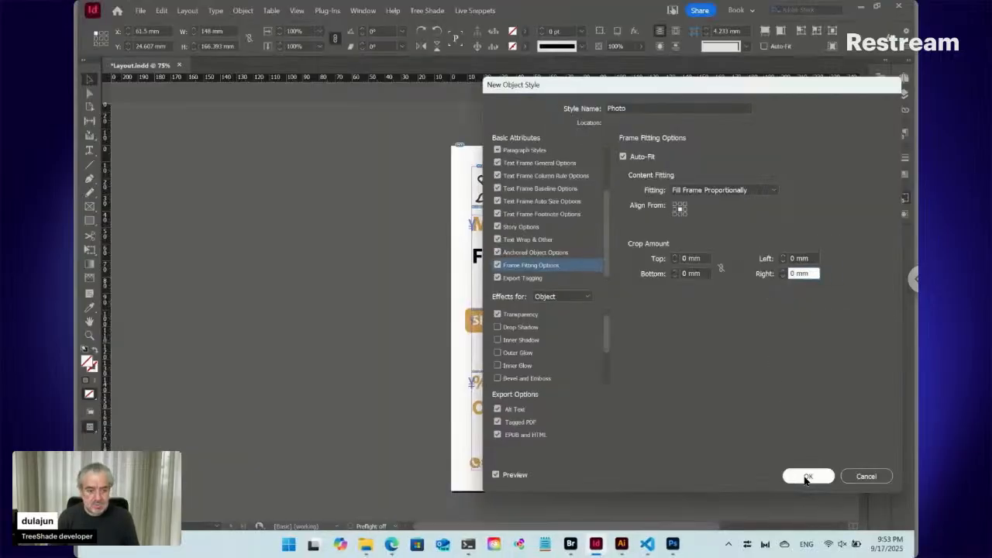
pyautogui.click(806, 477)
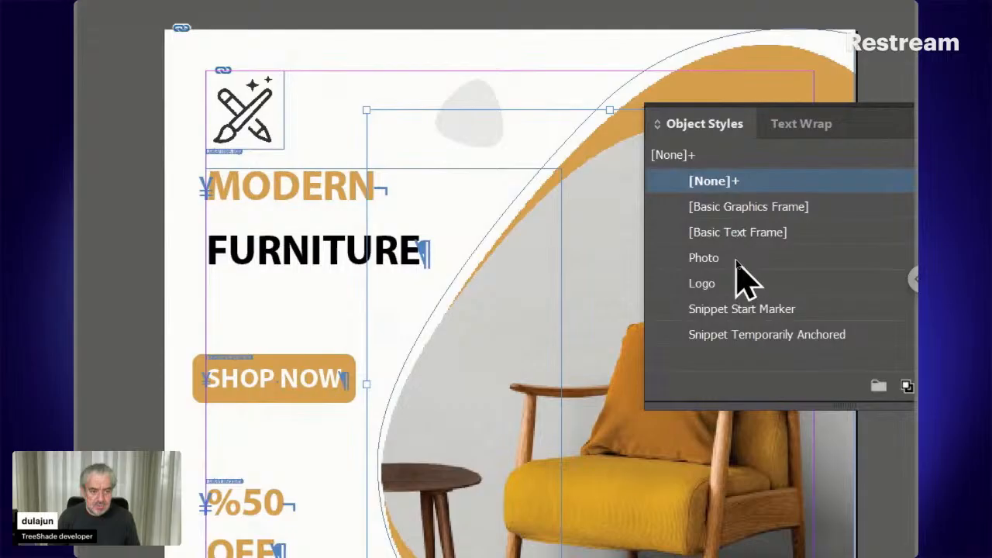
pyautogui.click(736, 263)
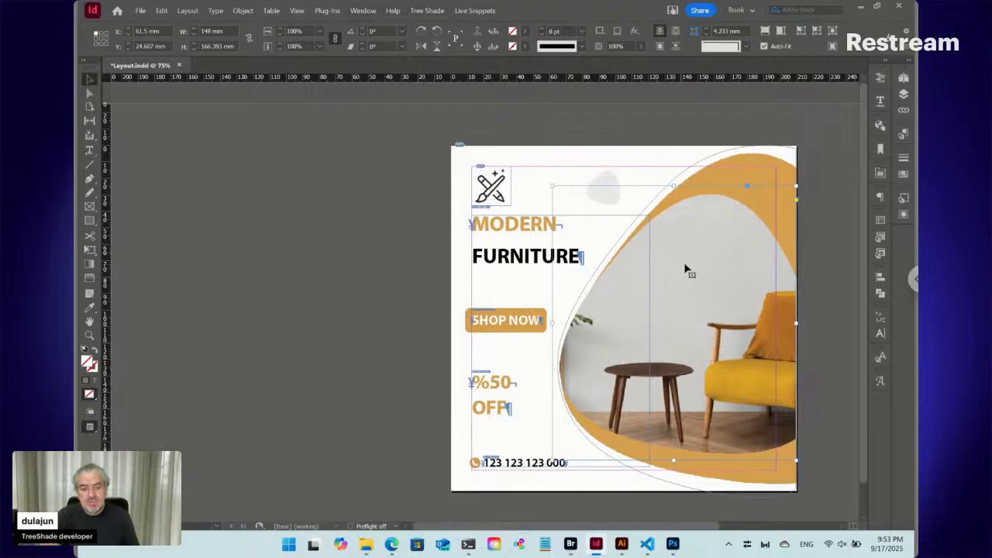
# - Refit the living room photo within its frame using Content-Aware Fit
pyautogui.rightClick(710, 262)
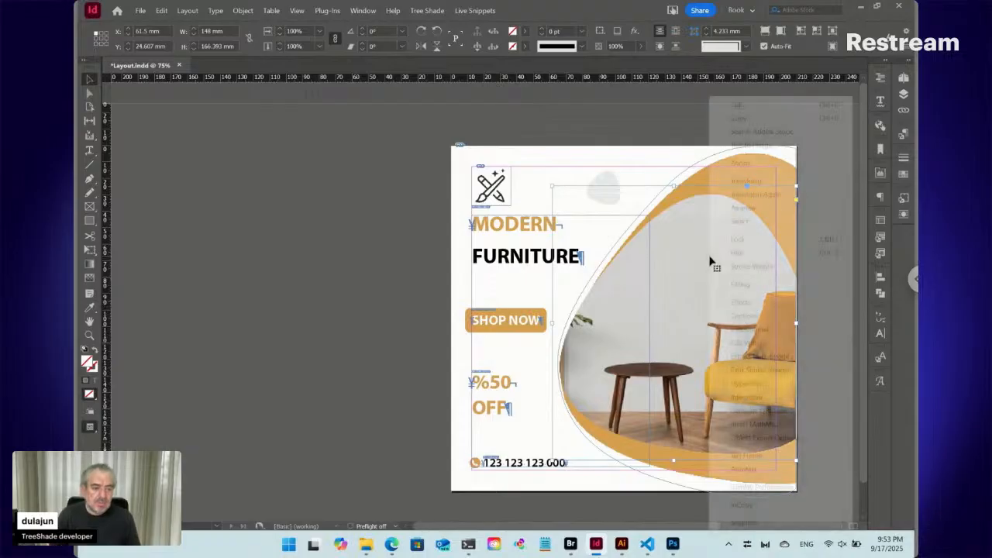
pyautogui.moveTo(771, 388)
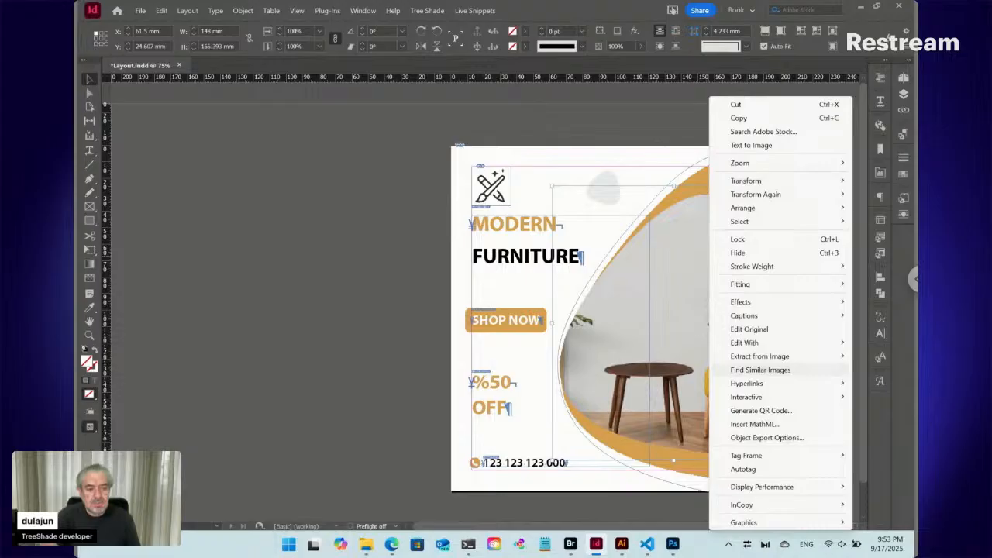
pyautogui.moveTo(745, 287)
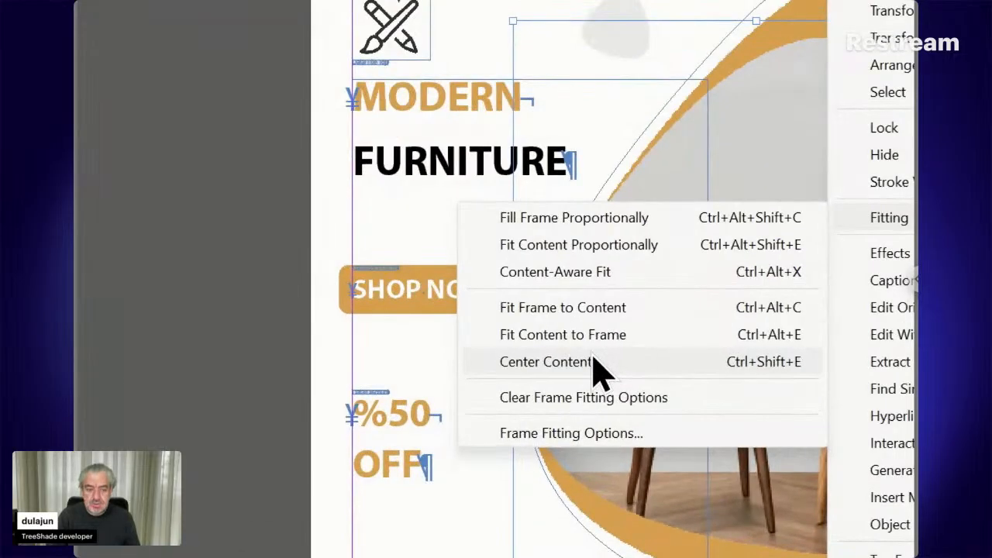
pyautogui.click(551, 275)
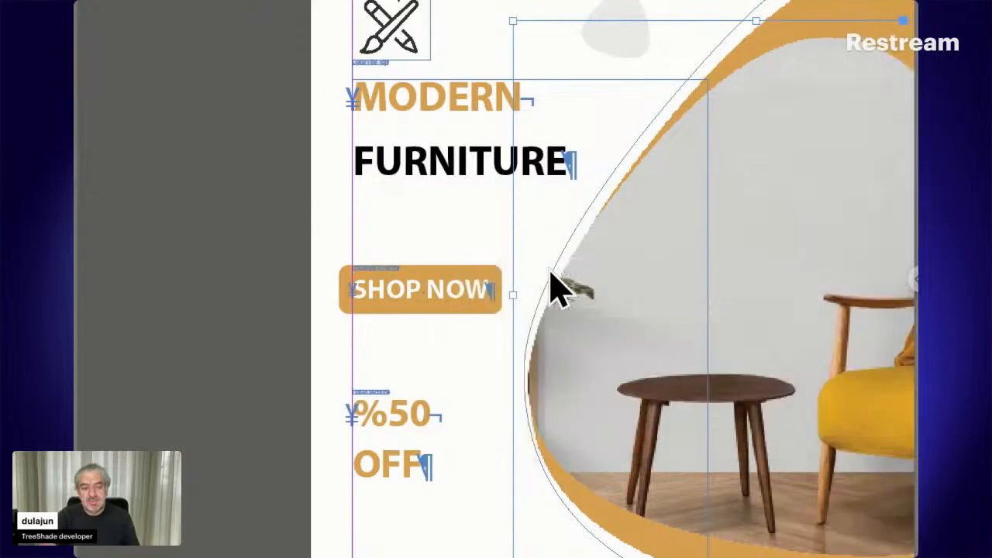
pyautogui.hscroll(5, 808, 399)
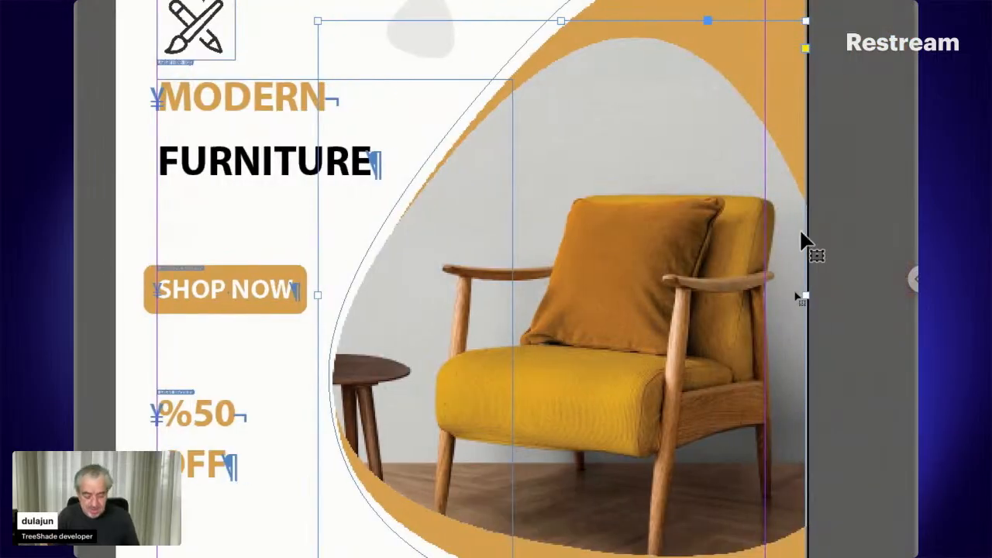
pyautogui.hotkey('ctrl', '=')
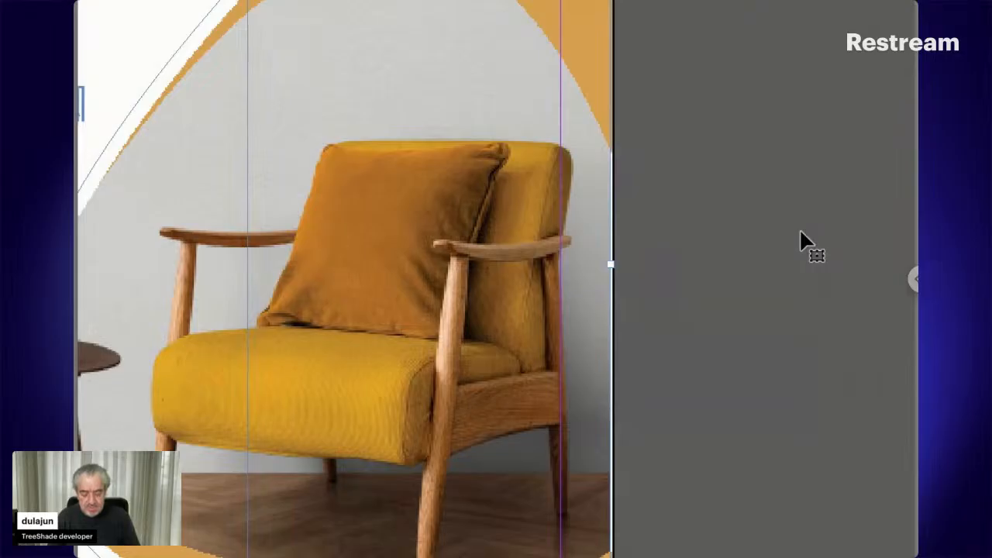
pyautogui.hotkey('ctrl', '-')
pyautogui.hotkey('ctrl', '-')
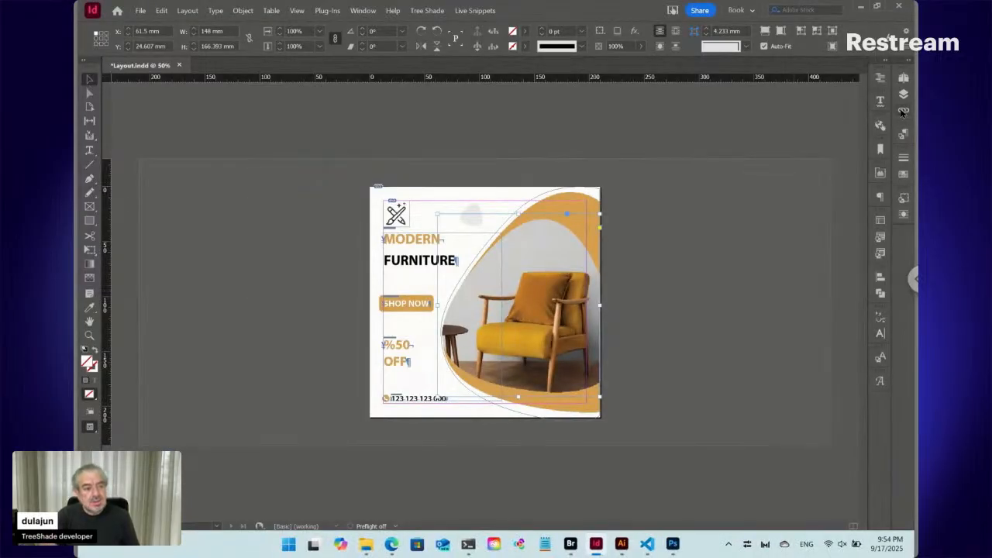
# - Check the Photo object style's frame fitting options and reapply the style to the photo, clearing its overrides
pyautogui.click(903, 196)
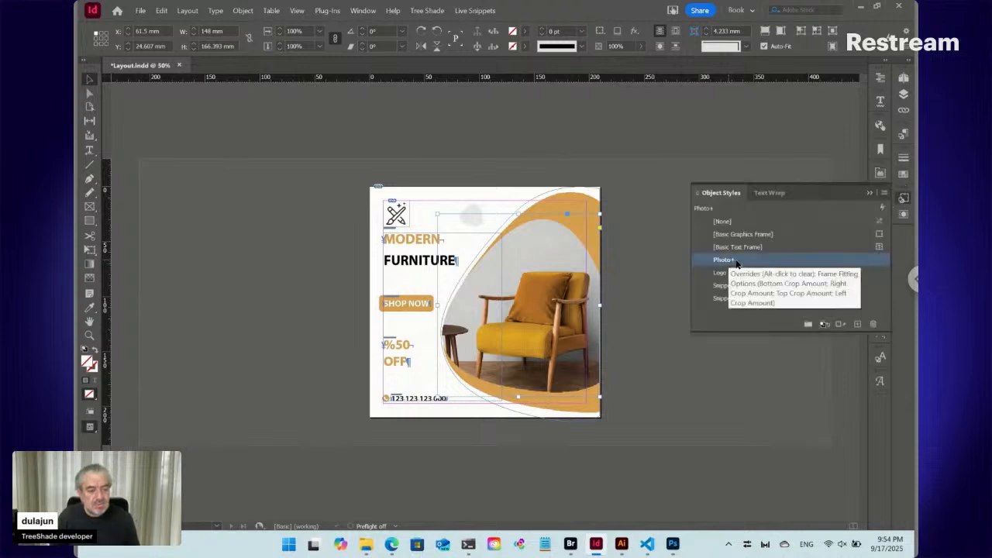
pyautogui.rightClick(729, 265)
pyautogui.click(753, 265)
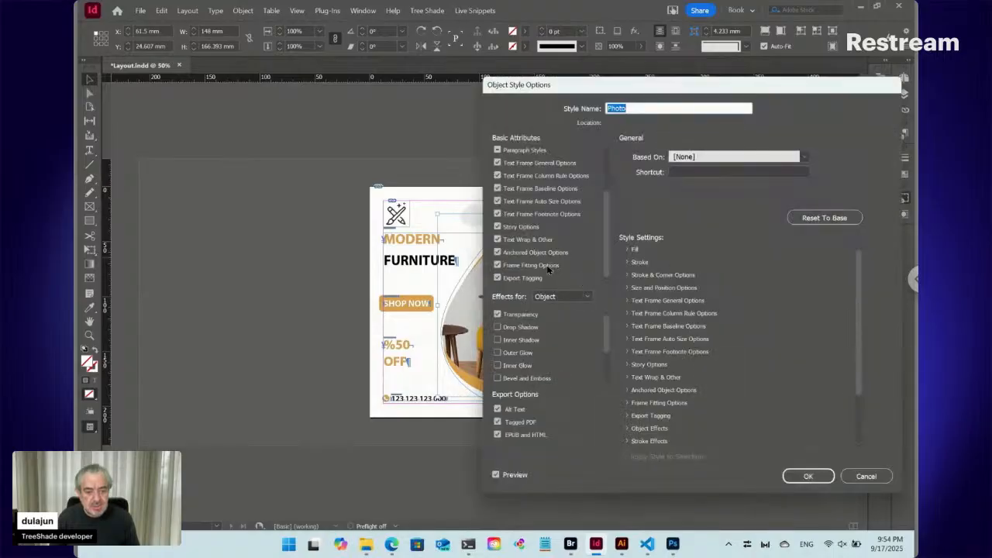
pyautogui.click(552, 265)
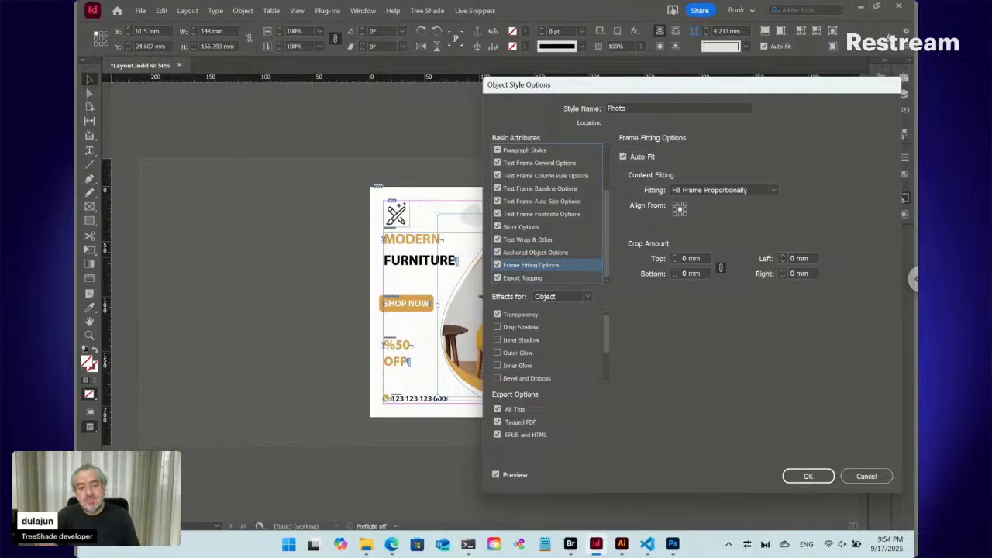
pyautogui.click(726, 192)
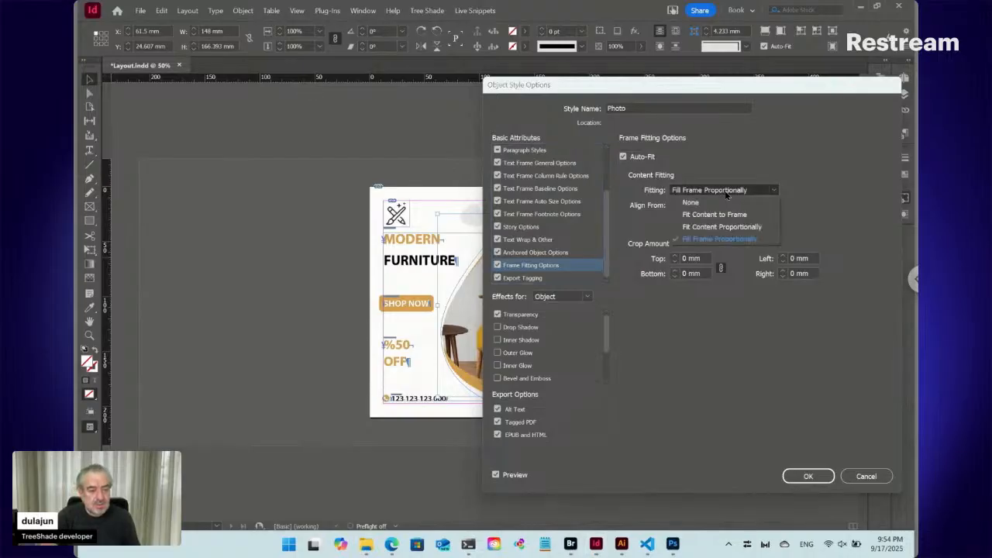
pyautogui.click(648, 231)
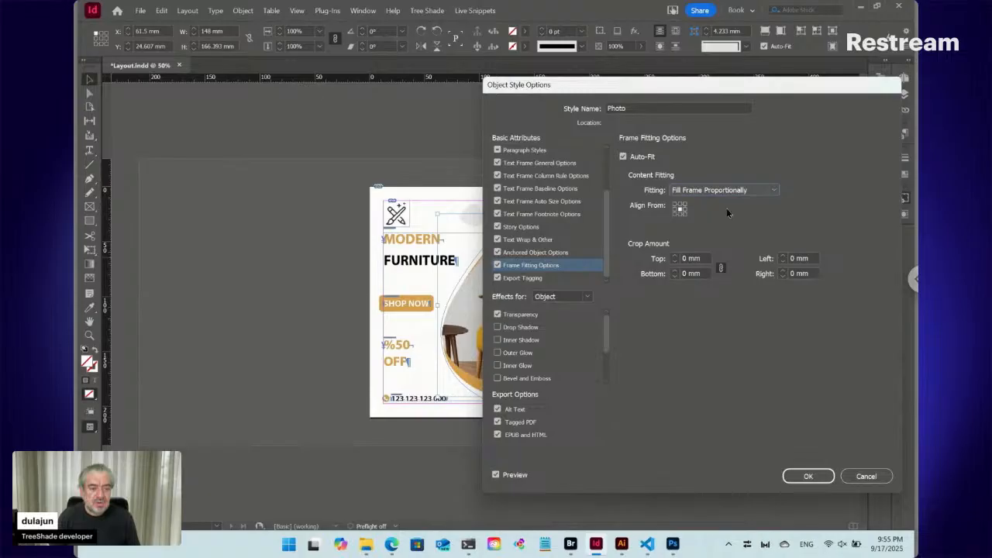
pyautogui.click(810, 476)
pyautogui.keyDown('alt'); pyautogui.click(709, 264); pyautogui.keyUp('alt')
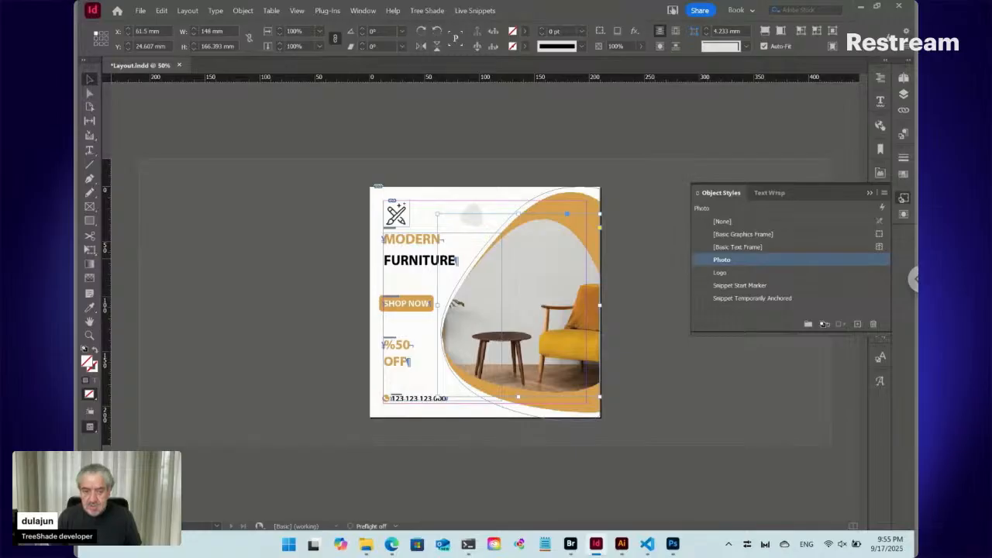
# - Turn on Tree Shade's Don't Export Text Coordinates option, save the layout and check it in
pyautogui.click(428, 11)
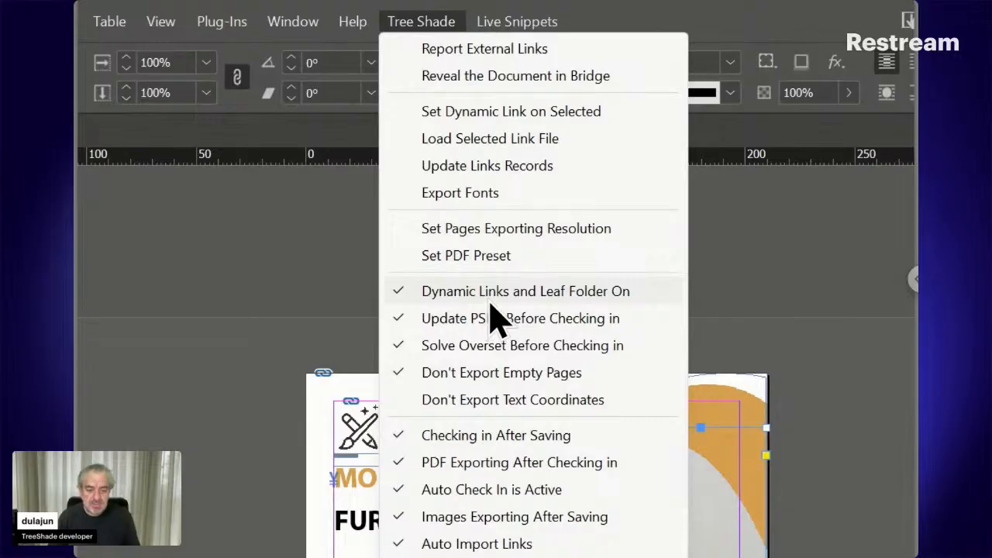
pyautogui.click(484, 401)
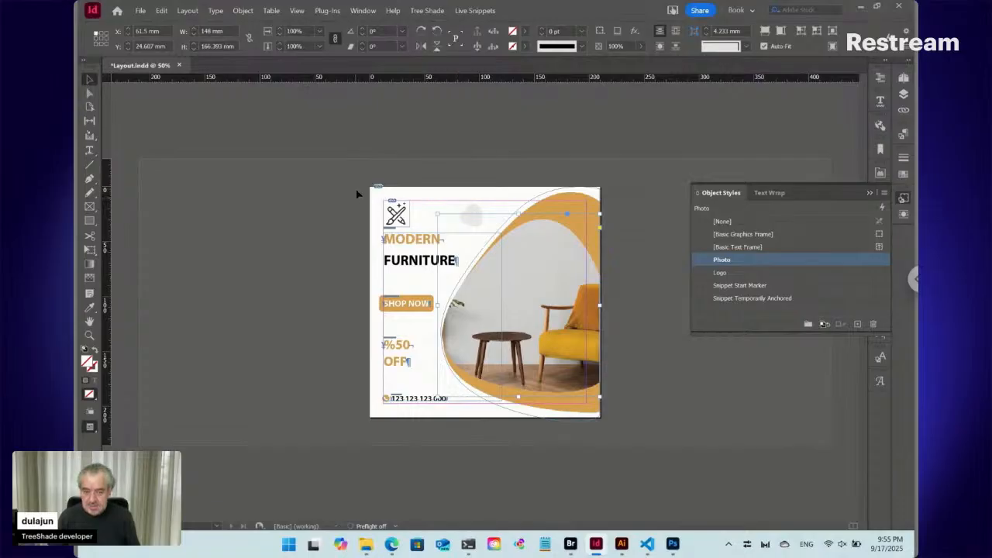
pyautogui.hotkey('ctrl', 's')
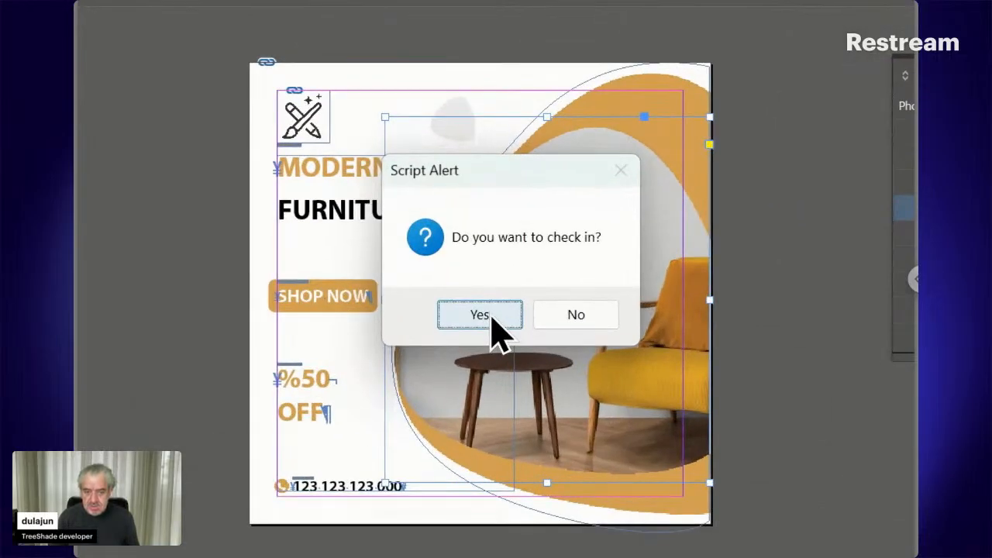
pyautogui.click(491, 318)
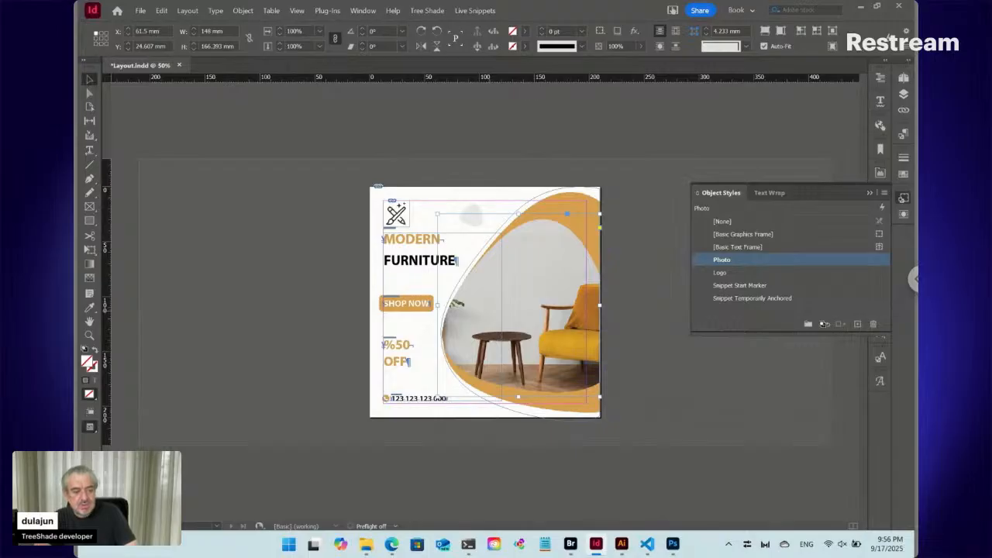
pyautogui.hotkey('ctrl', 's')
# - Switch to Bridge and examine the ID12345 files in the Versions PDFs, Workshop and Versions views
pyautogui.hotkey('alt', 'Tab')
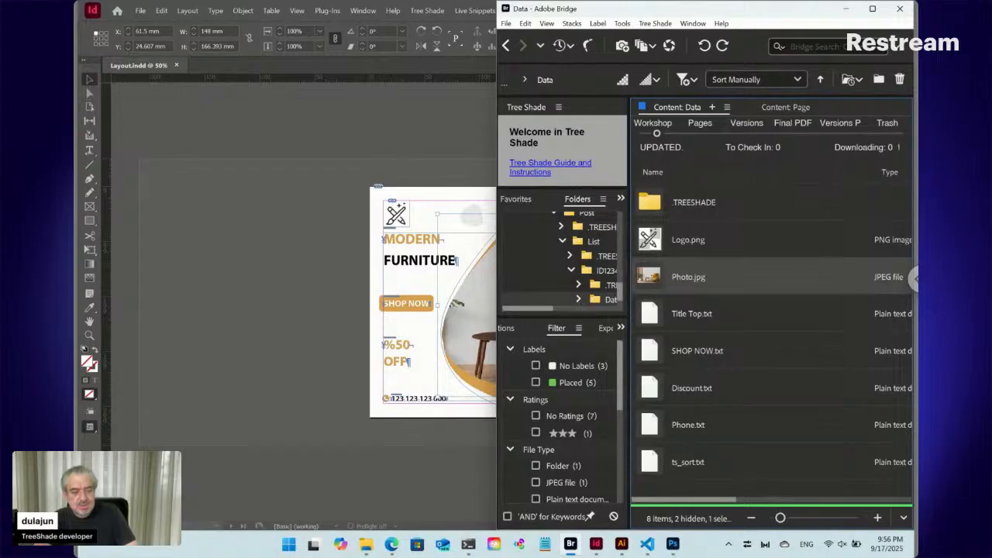
pyautogui.click(837, 134)
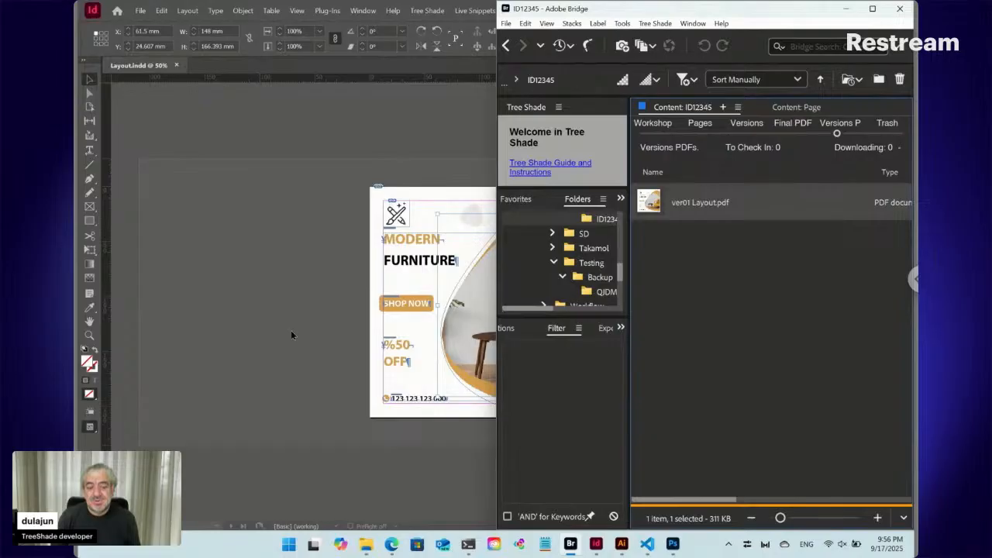
pyautogui.moveTo(393, 547)
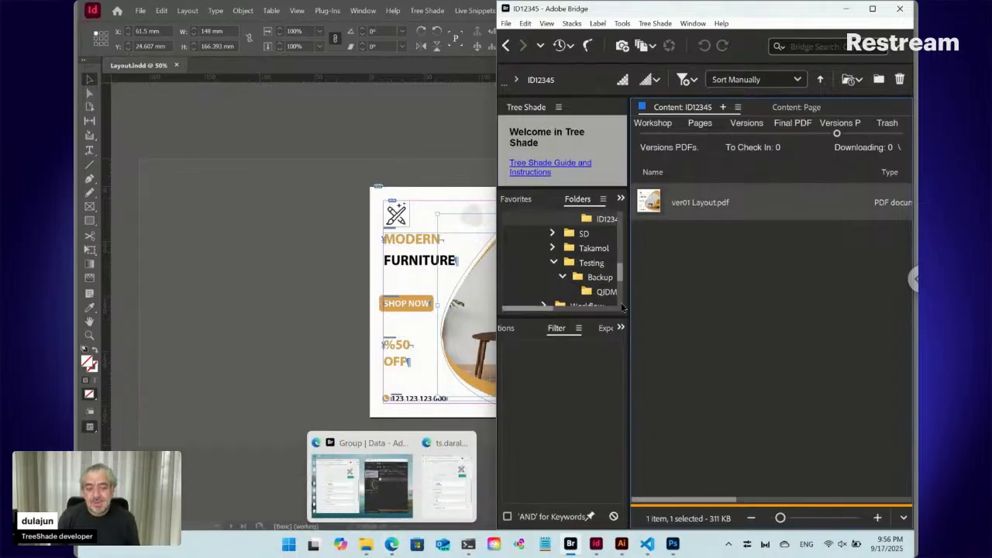
pyautogui.click(872, 10)
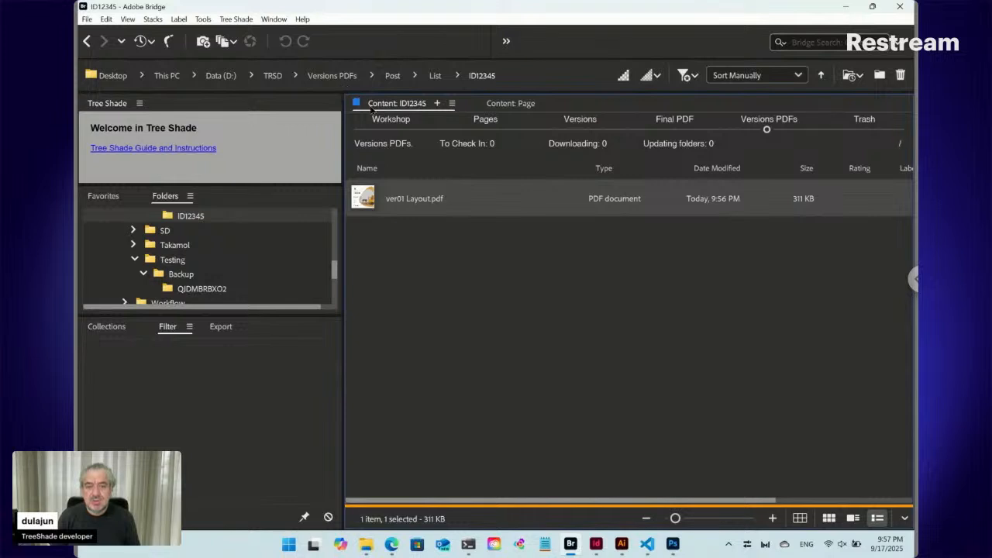
pyautogui.click(391, 130)
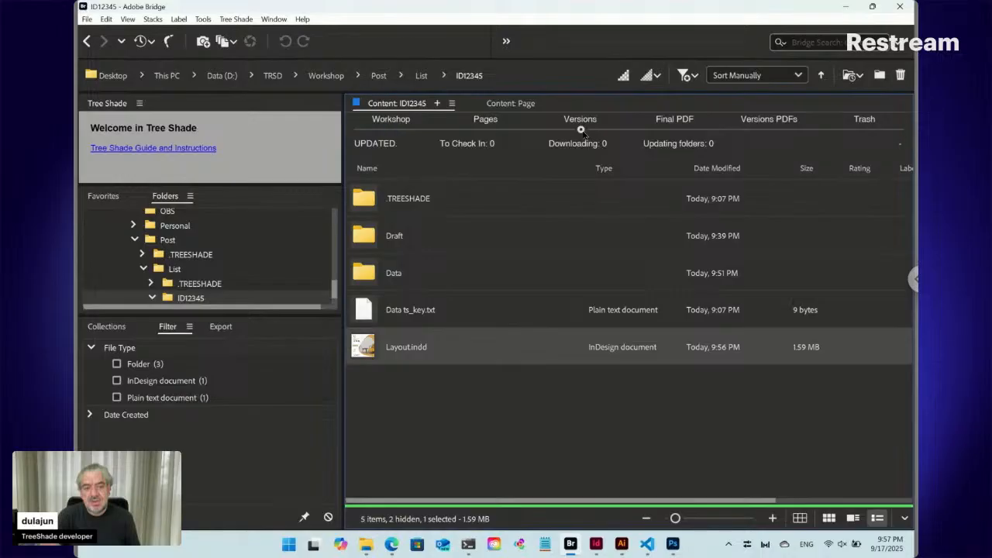
pyautogui.click(582, 124)
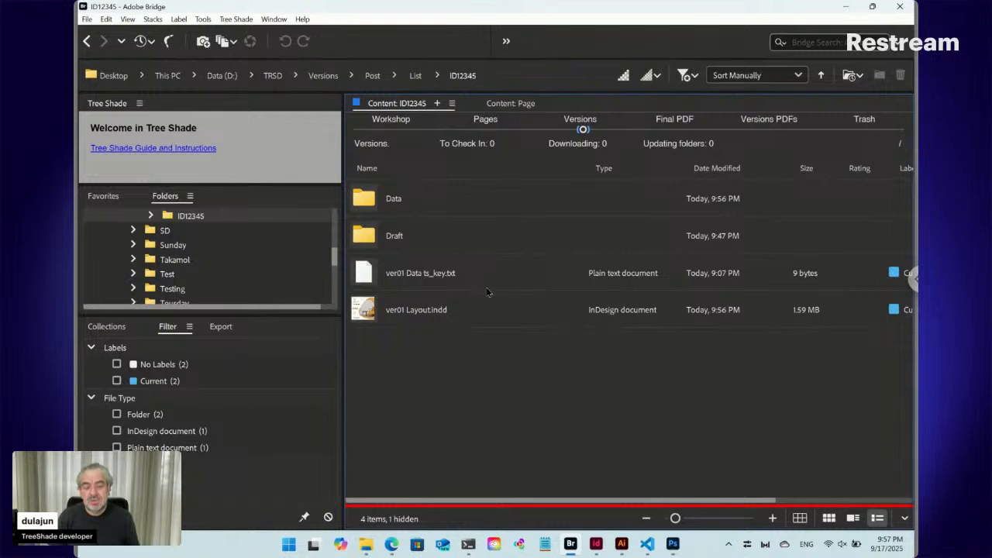
# - Return to the Workshop view of ID12345, open its Data folder and look through the placed text files
pyautogui.click(391, 126)
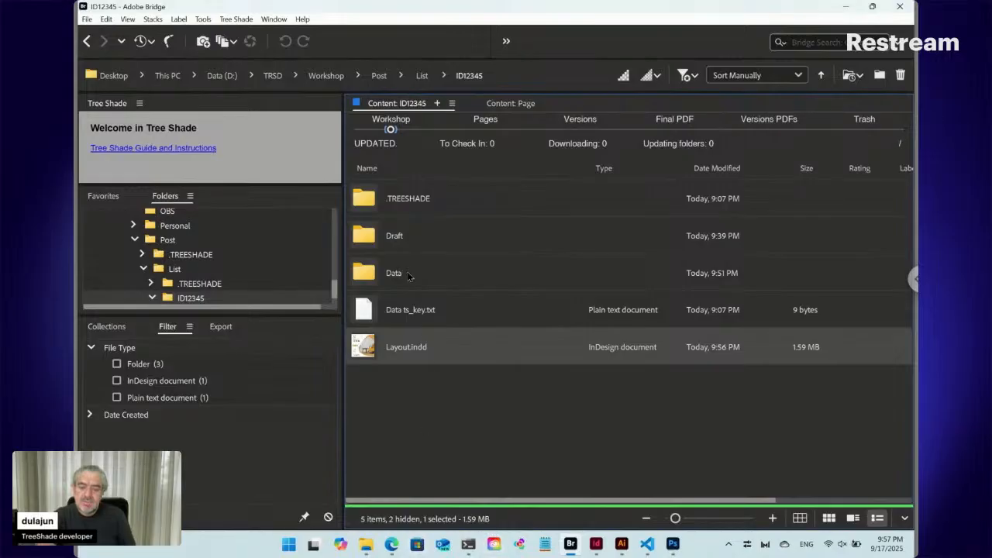
pyautogui.doubleClick(380, 277)
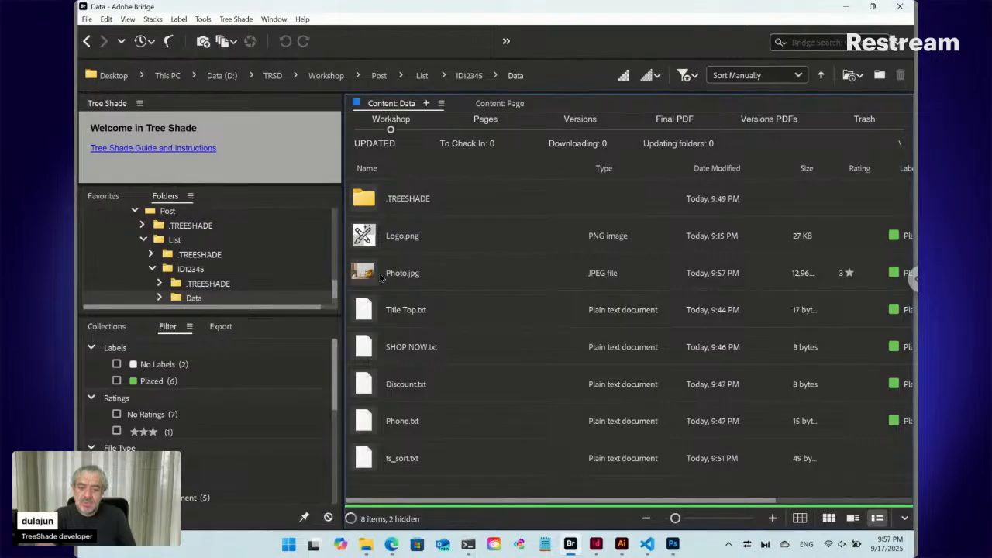
pyautogui.click(424, 317)
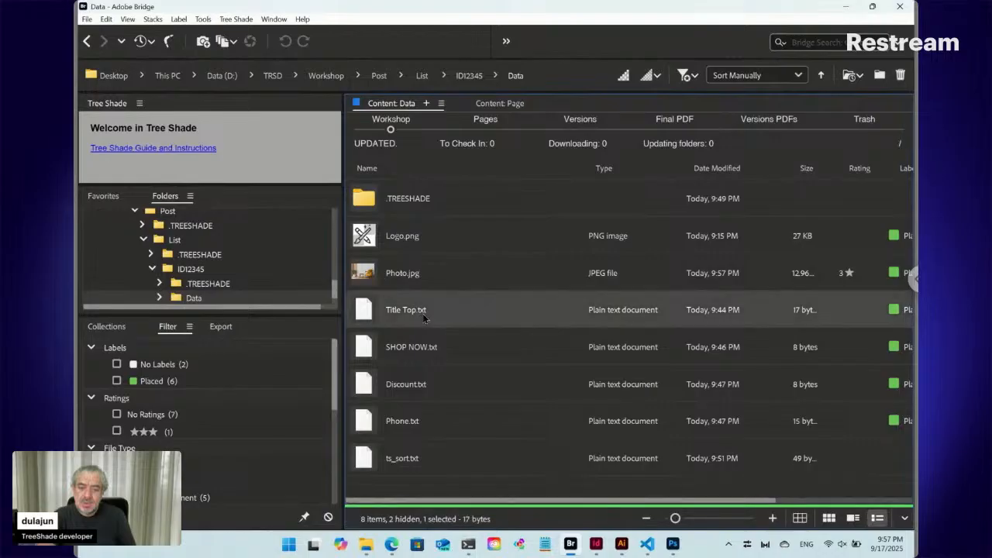
pyautogui.press('Down')
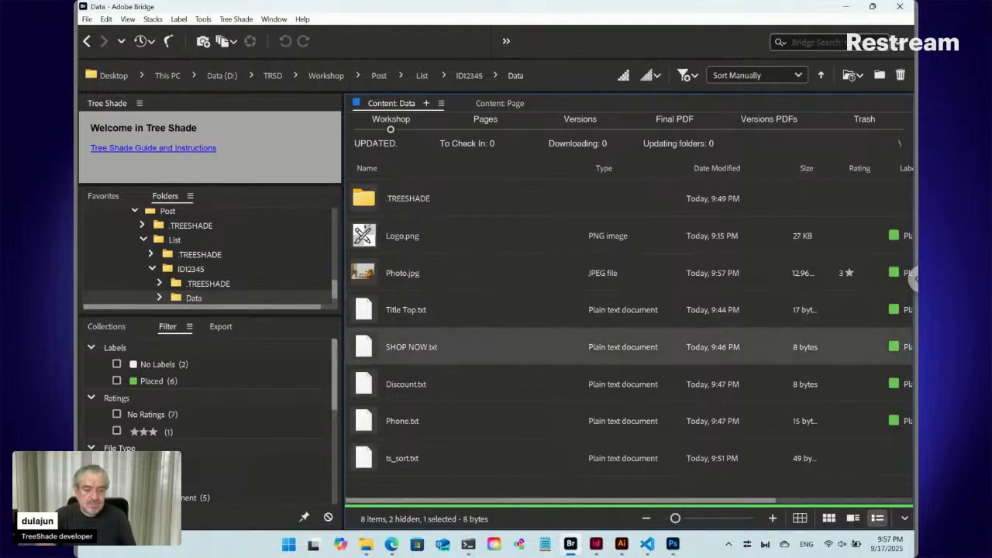
pyautogui.press('Down')
pyautogui.press('Down')
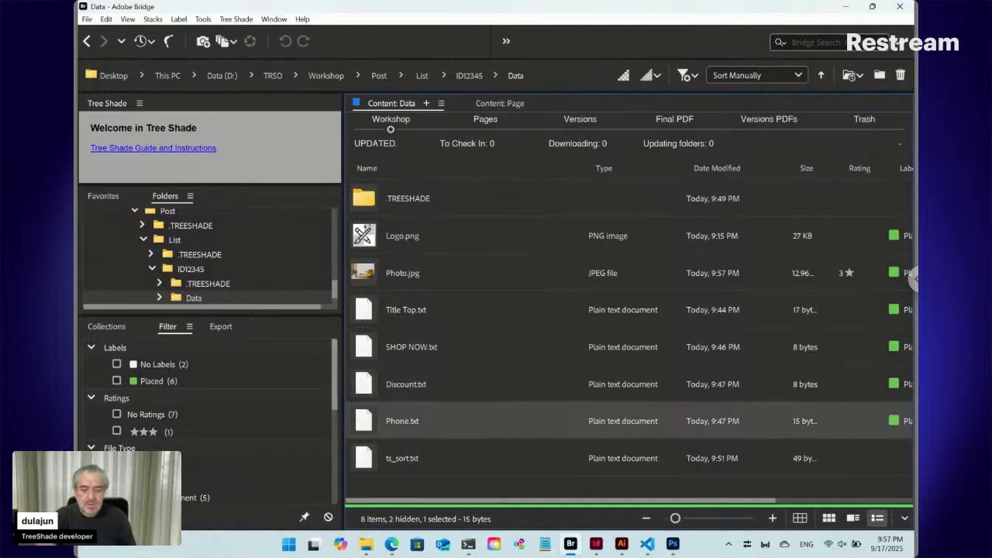
# - Set the thumbnails of Title Top.txt, SHOP NOW.txt, Discount.txt and Phone.txt from the document page
pyautogui.press('Up')
pyautogui.press('Up')
pyautogui.press('Up')
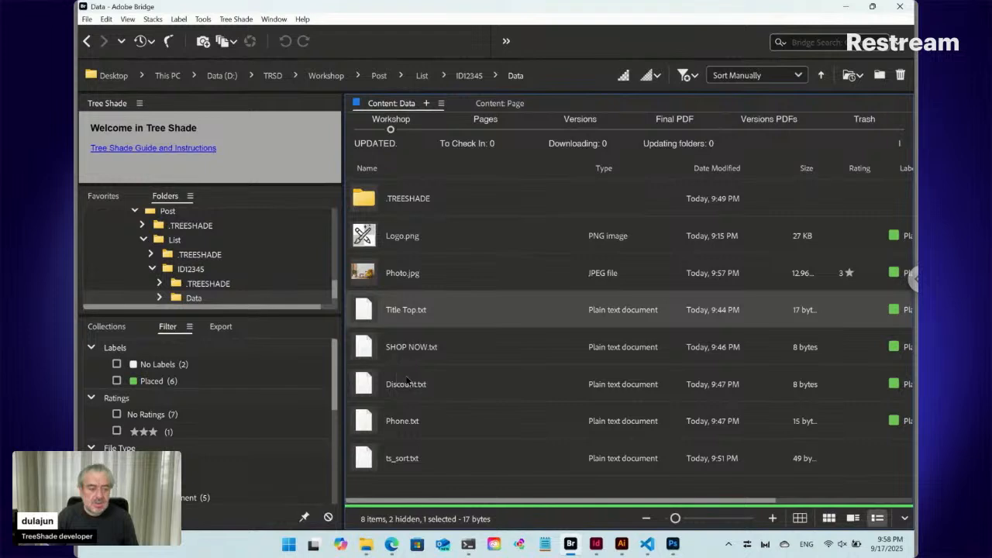
pyautogui.keyDown('shift'); pyautogui.click(407, 428); pyautogui.keyUp('shift')
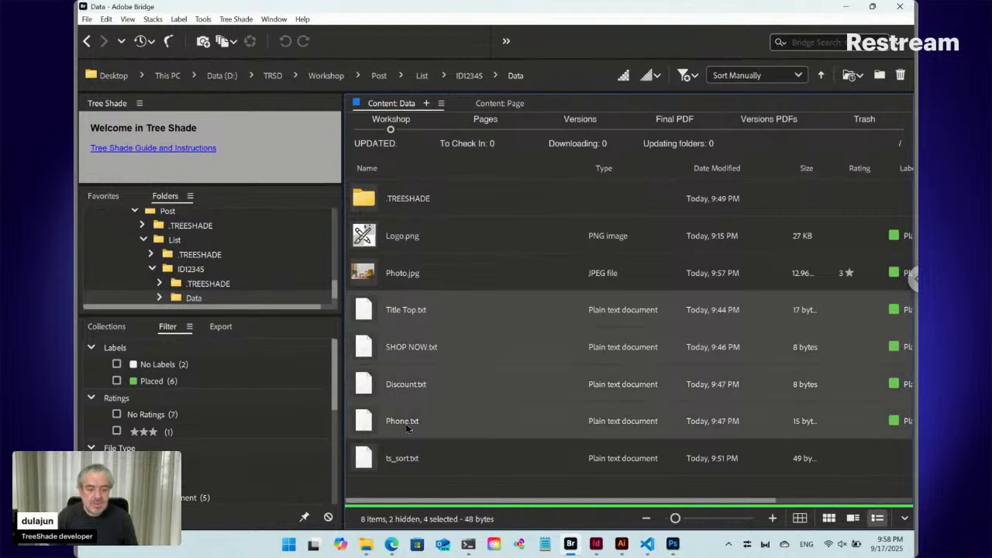
pyautogui.rightClick(367, 313)
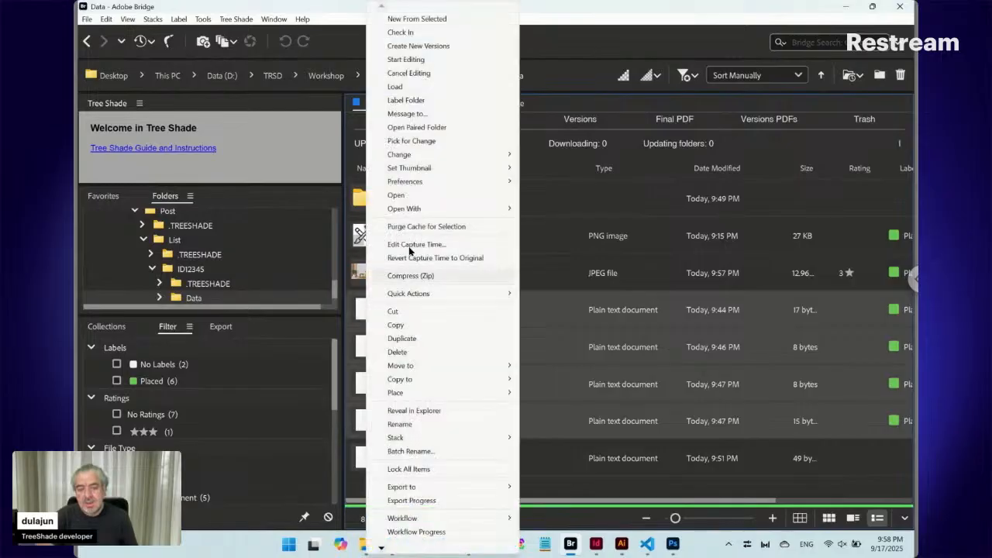
pyautogui.moveTo(438, 176)
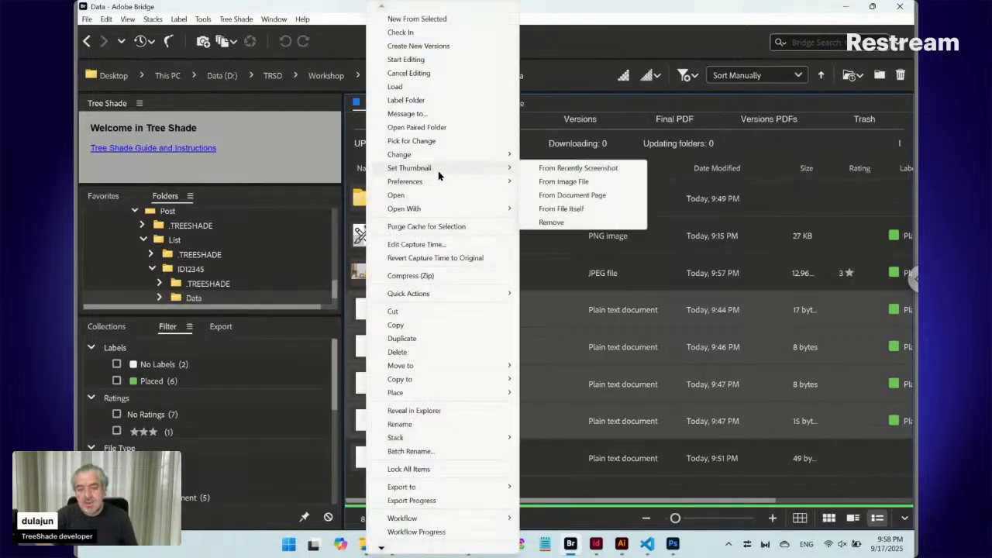
pyautogui.click(570, 195)
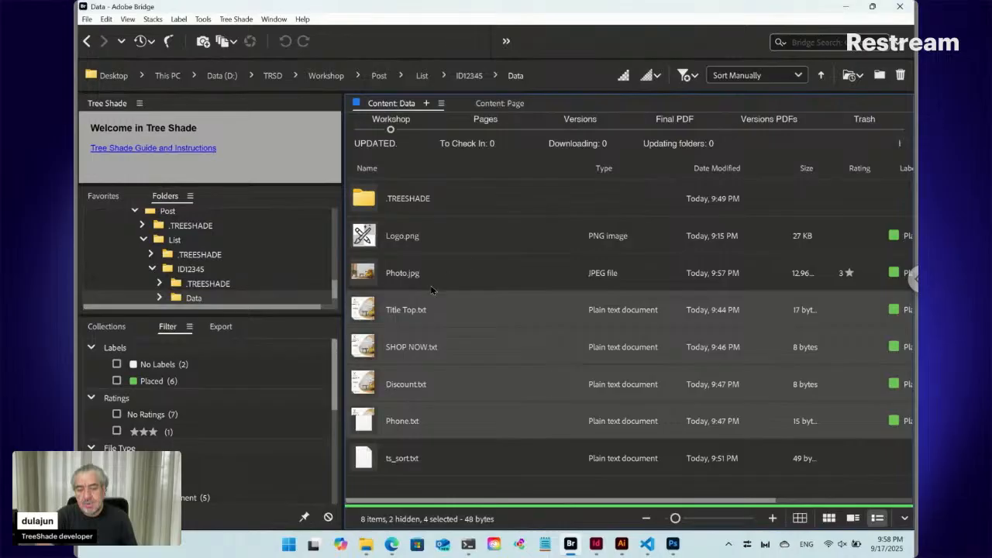
# - Check the thumbnails of Photo.jpg and Title Top.txt, viewing Title Top.txt in full-screen preview
pyautogui.click(368, 276)
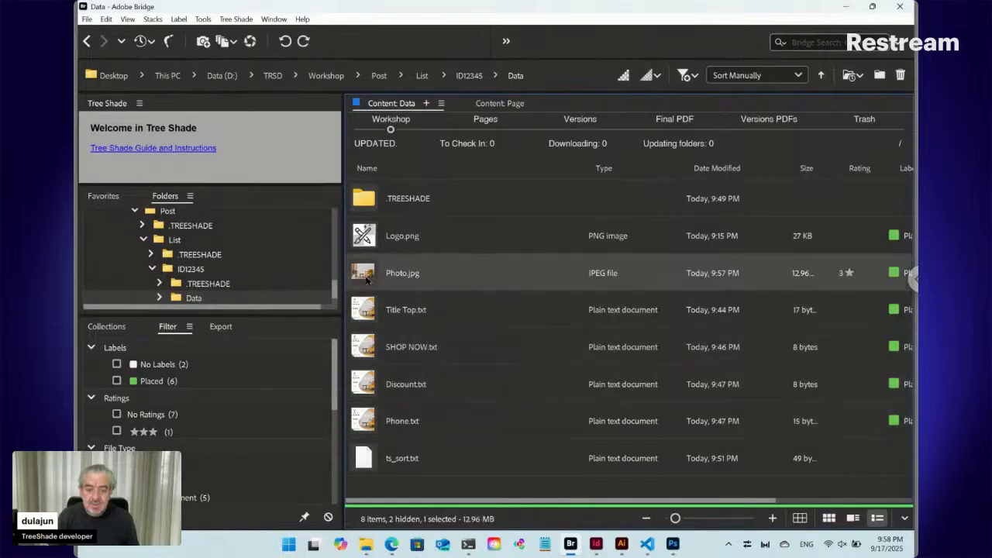
pyautogui.click(369, 312)
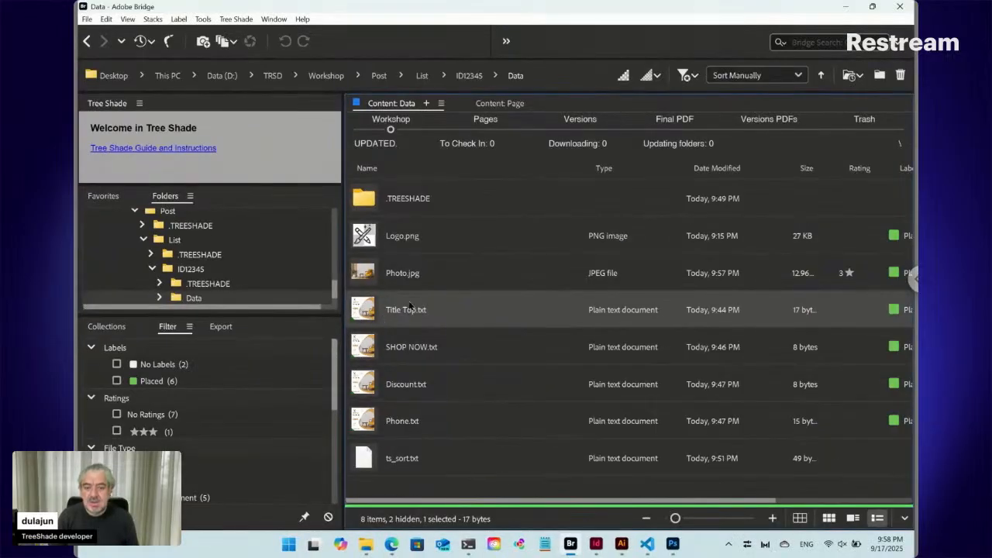
pyautogui.press('space')
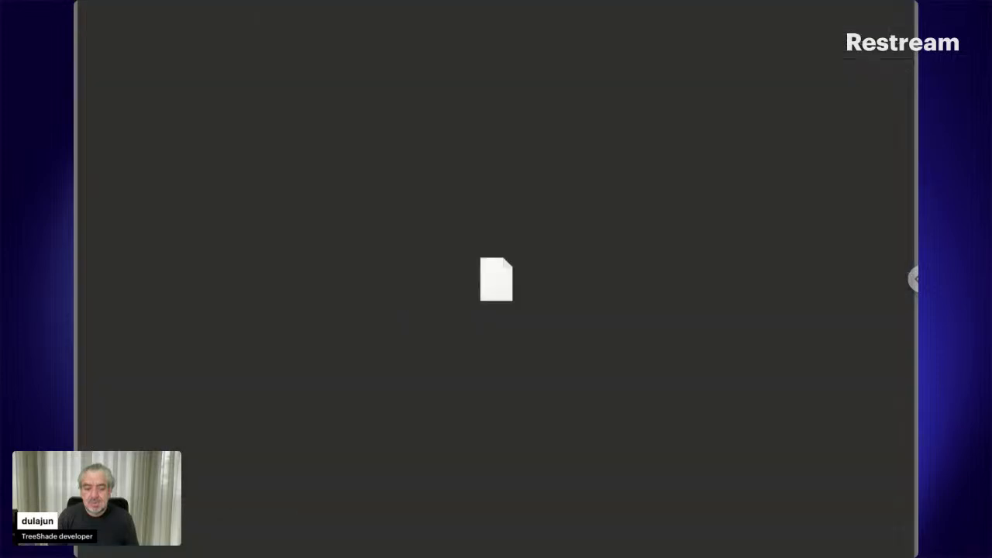
pyautogui.press('space')
# - Show a preview area beside the Data folder's file list and widen it
pyautogui.click(274, 20)
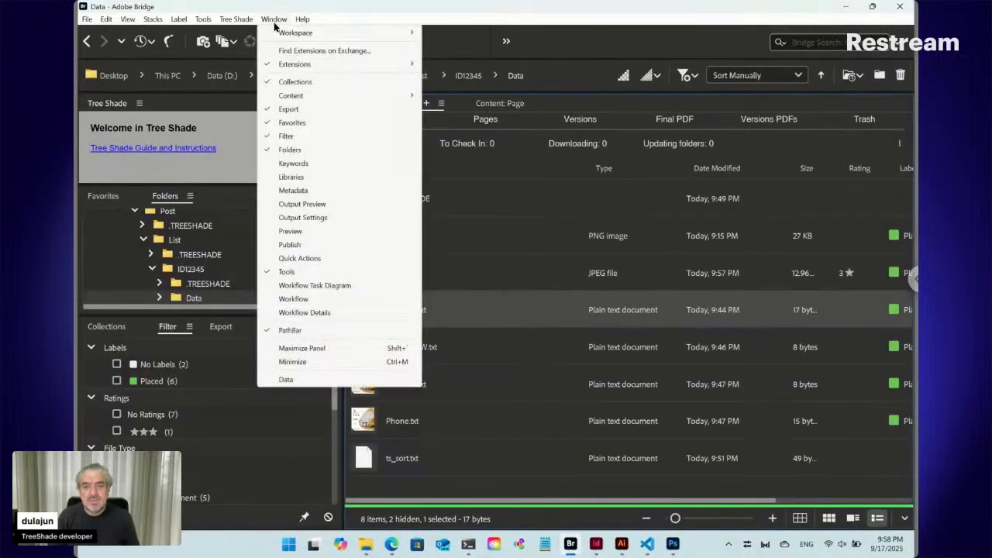
pyautogui.click(291, 231)
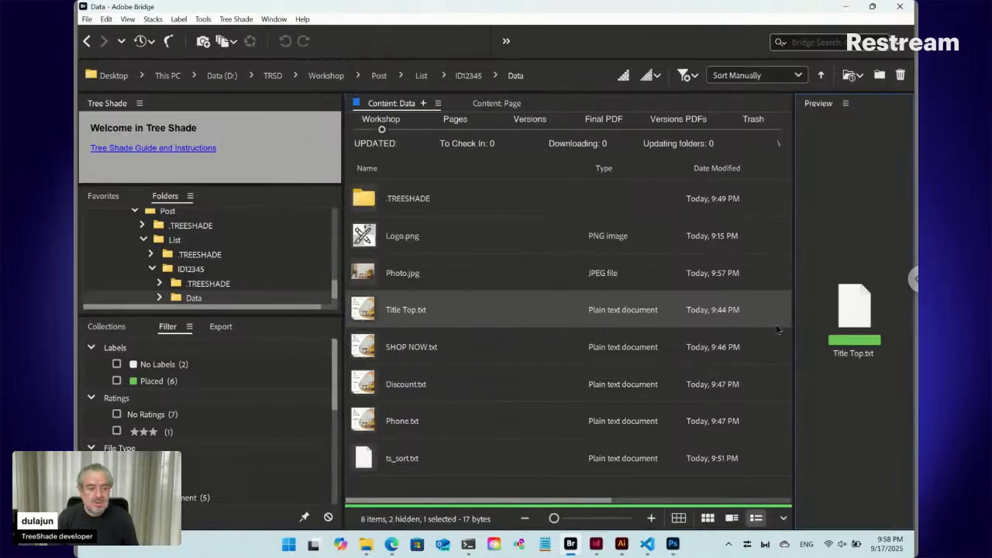
pyautogui.moveTo(794, 328); pyautogui.dragTo(672, 328)
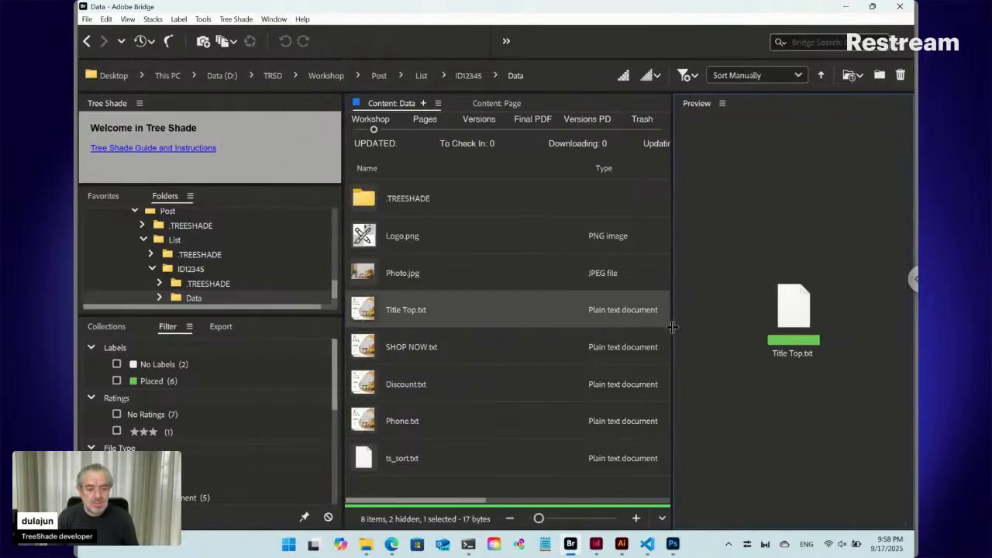
# - Preview the four text files one by one, and compare them together with Photo.jpg
pyautogui.click(412, 341)
pyautogui.press('Up')
pyautogui.press('Up')
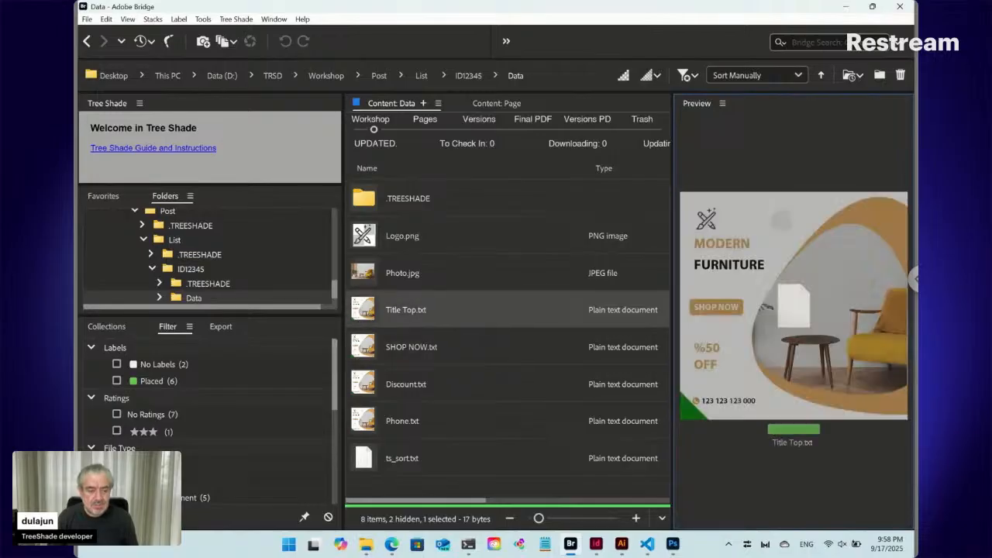
pyautogui.press('Down')
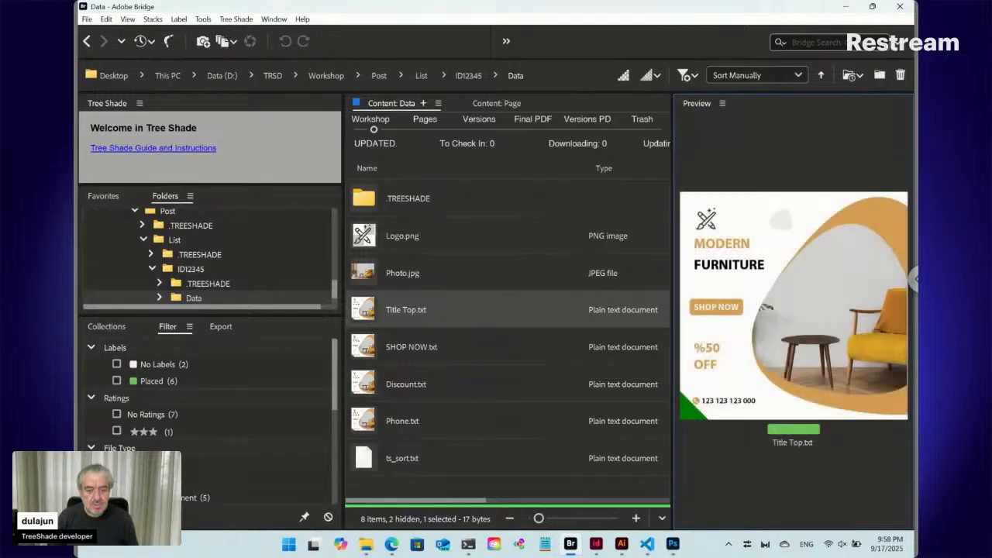
pyautogui.press('Down')
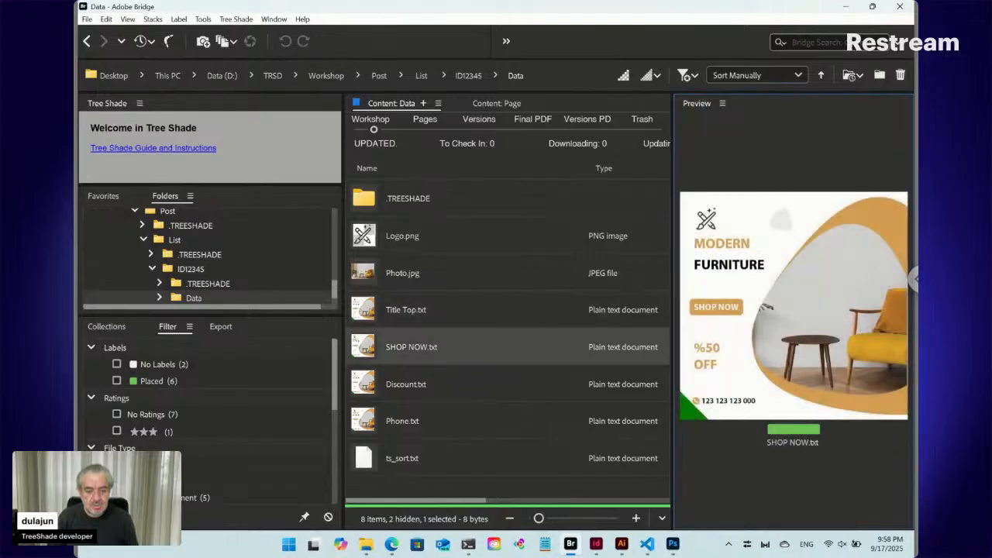
pyautogui.press('Down')
pyautogui.press('Down')
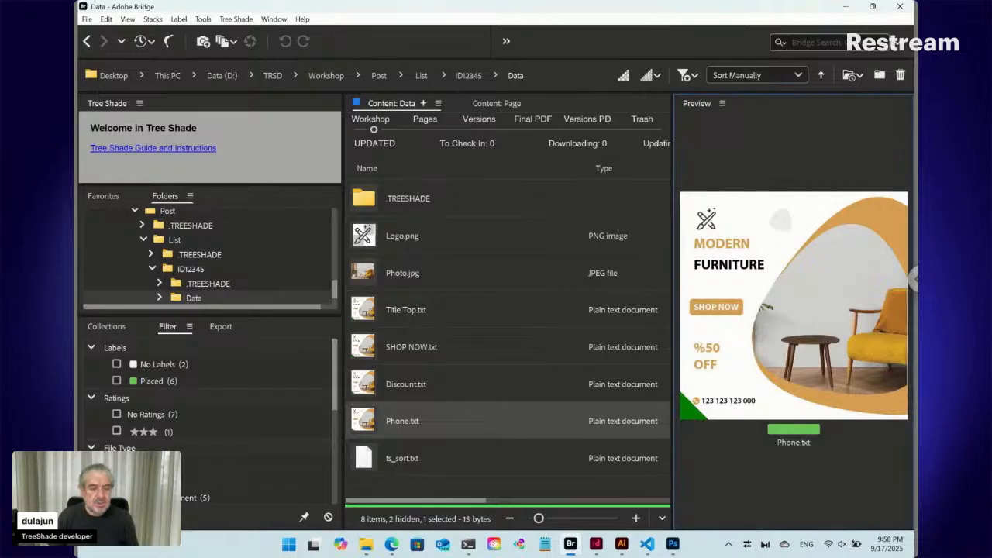
pyautogui.keyDown('shift'); pyautogui.click(416, 279); pyautogui.keyUp('shift')
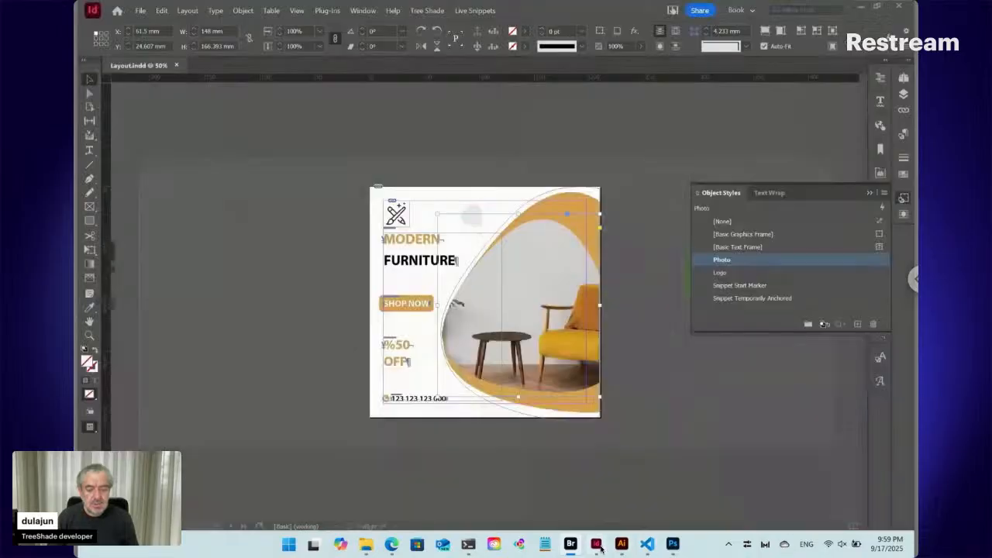
# - Switch to InDesign and check in the furniture layout
pyautogui.click(596, 544)
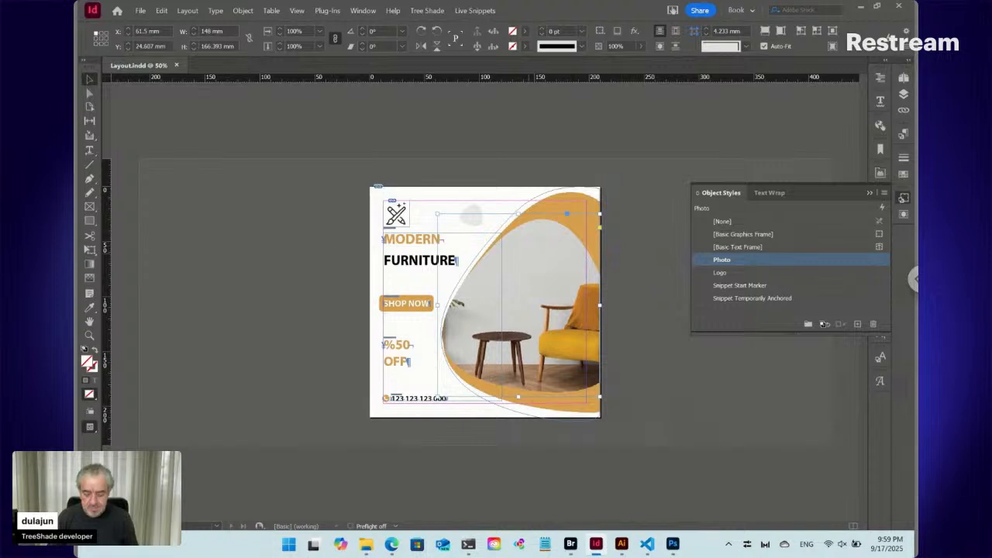
pyautogui.hotkey('ctrl', 'w')
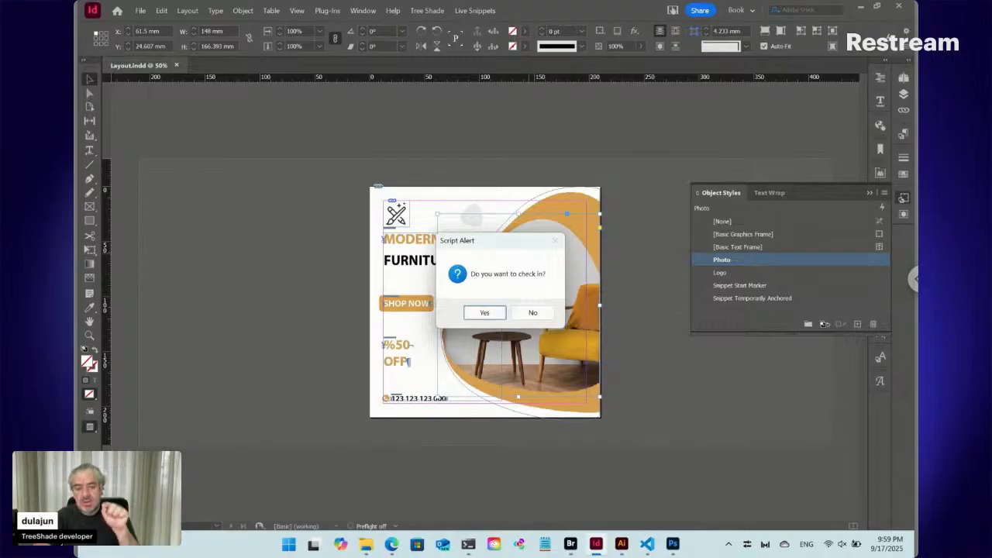
pyautogui.click(487, 313)
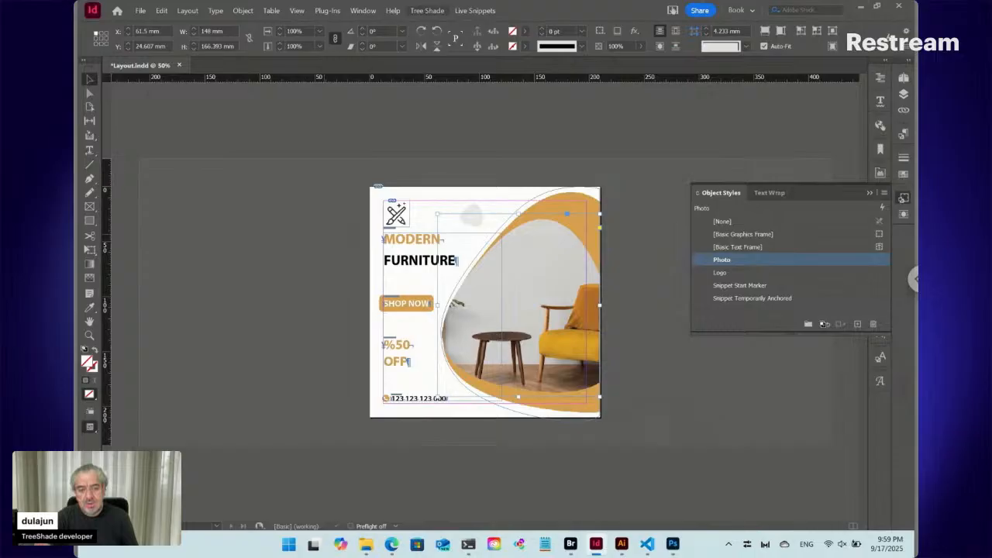
# - Switch to Bridge and compare the ID12345 layout in the Versions PDFs and Workshop views
pyautogui.hotkey('alt', 'Tab')
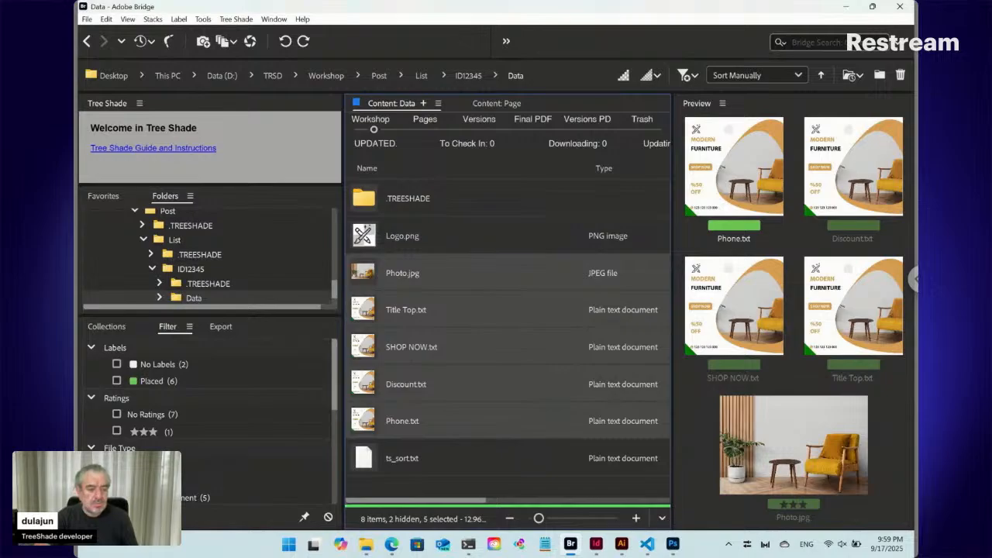
pyautogui.click(586, 128)
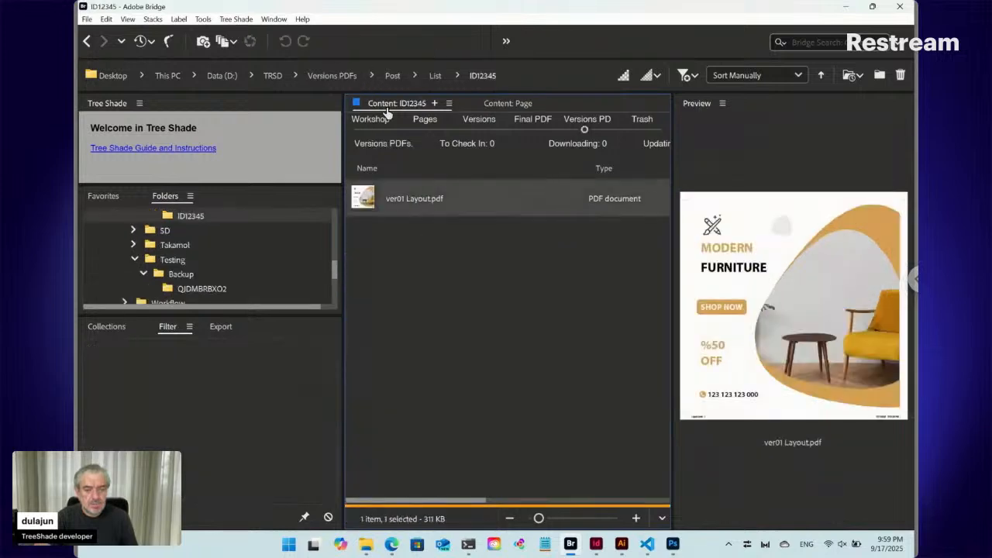
pyautogui.click(373, 130)
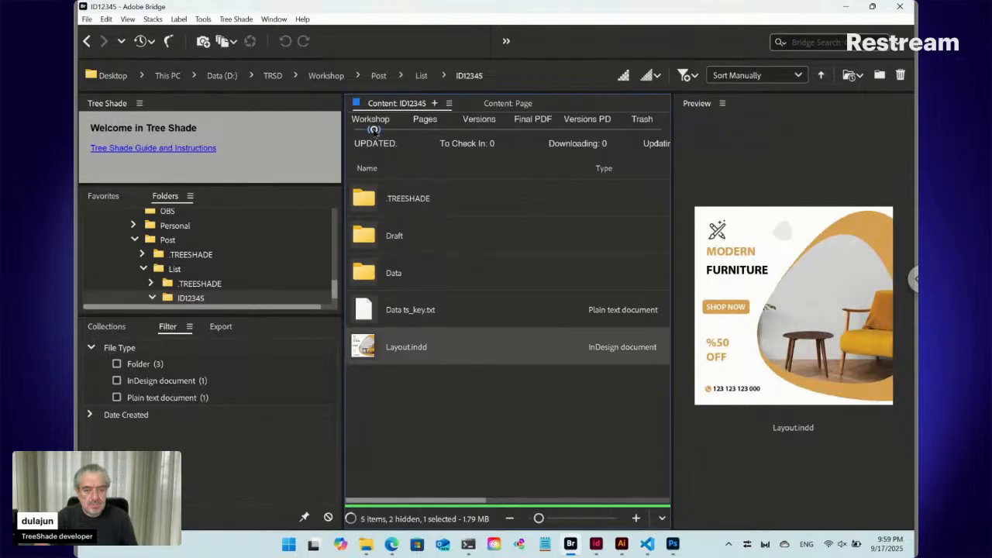
# - Switch to InDesign, turn off Tree Shade's Don't Export Text Coordinates option and check in the layout again
pyautogui.click(596, 544)
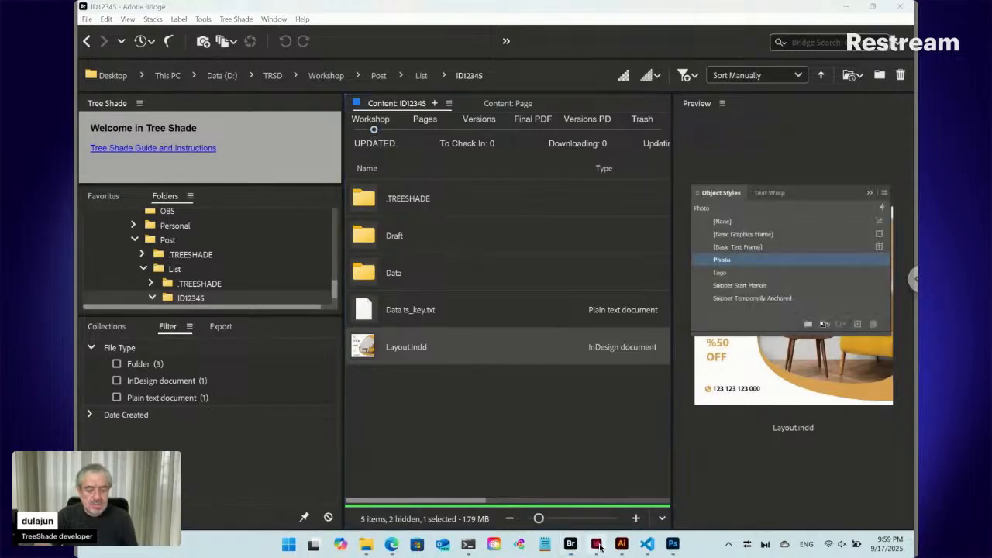
pyautogui.click(438, 13)
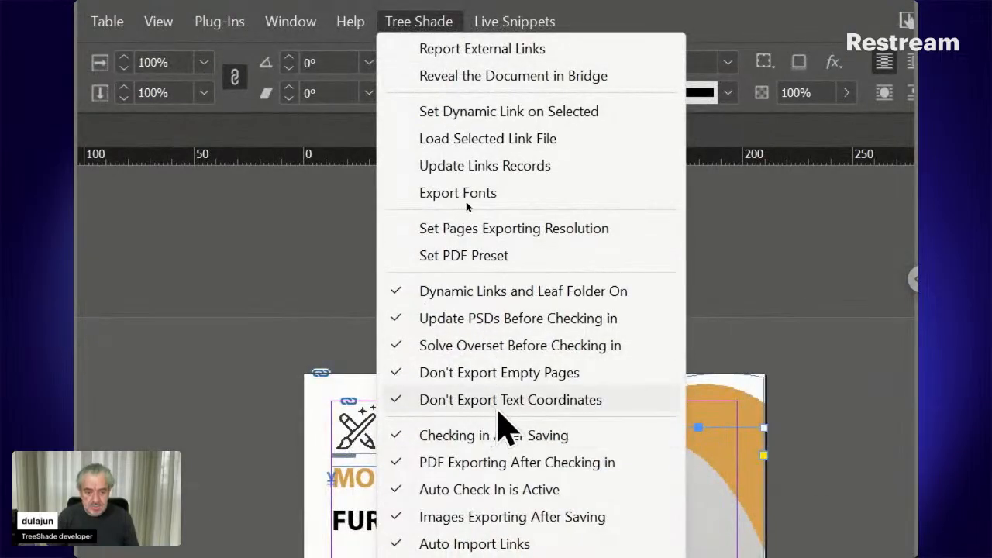
pyautogui.click(499, 407)
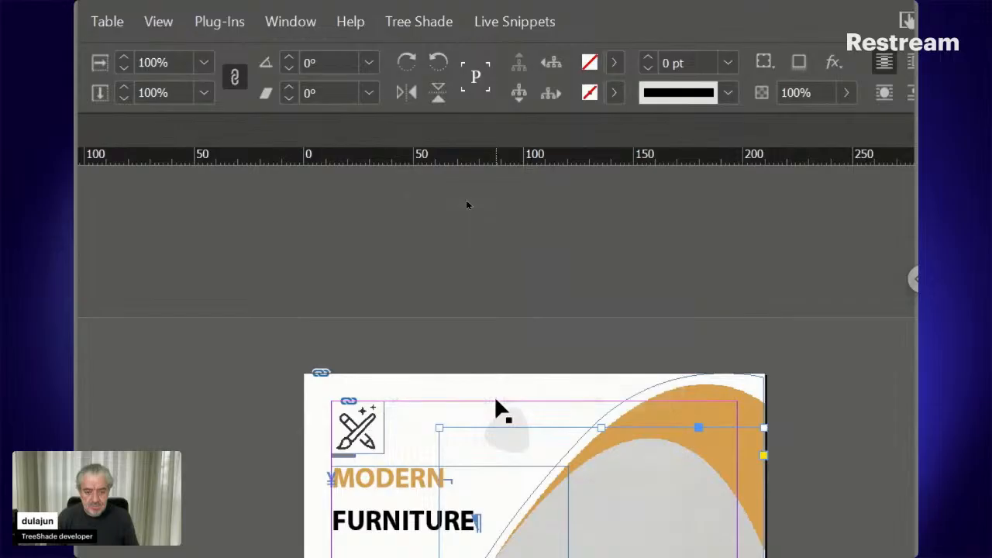
pyautogui.click(429, 27)
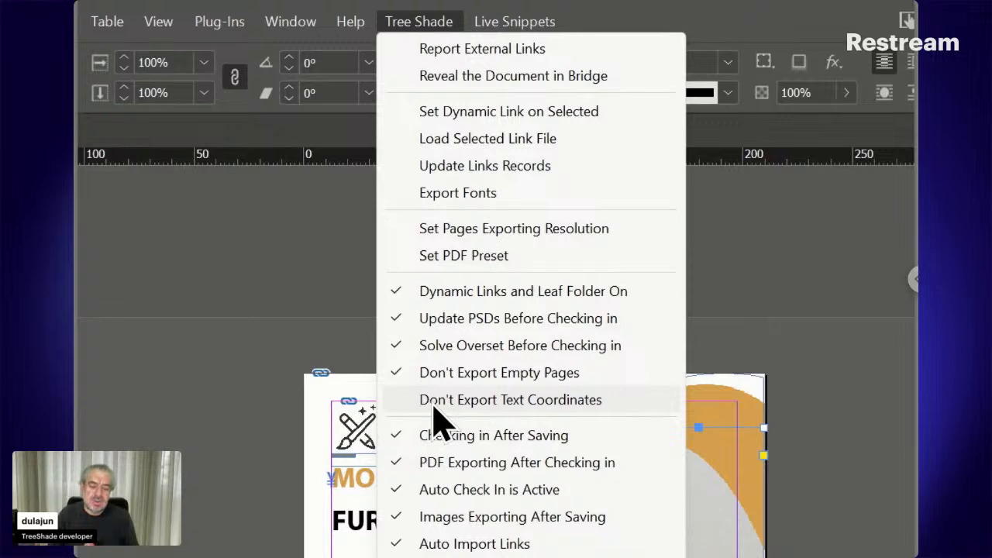
pyautogui.click(419, 22)
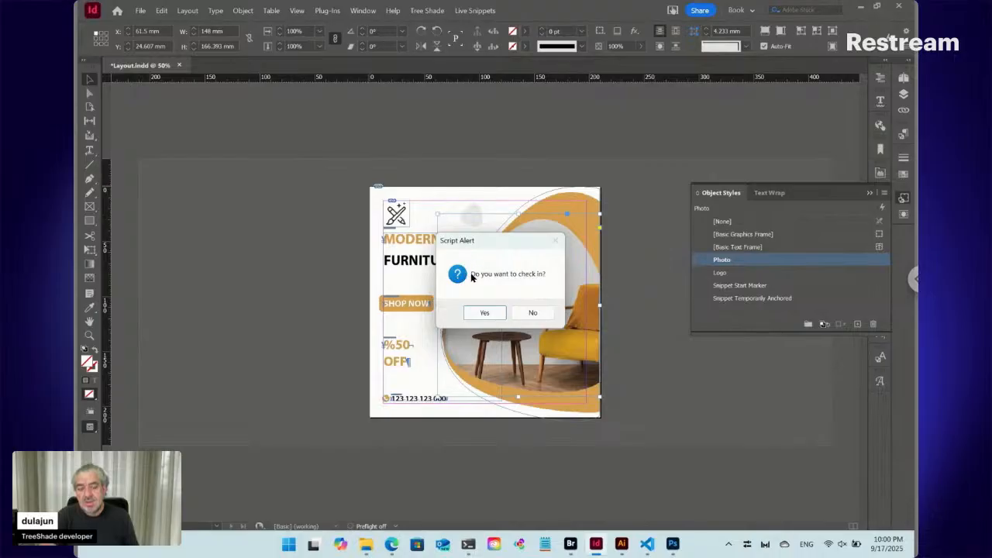
pyautogui.click(485, 313)
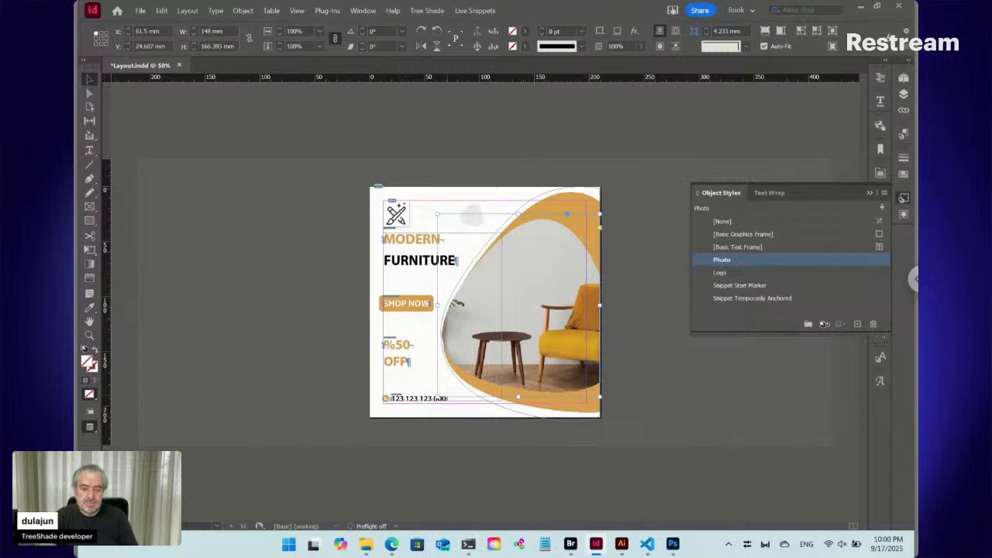
# - Switch to Bridge and view the ID12345 layout PDF in the Versions PDFs view
pyautogui.hotkey('alt', 'Tab')
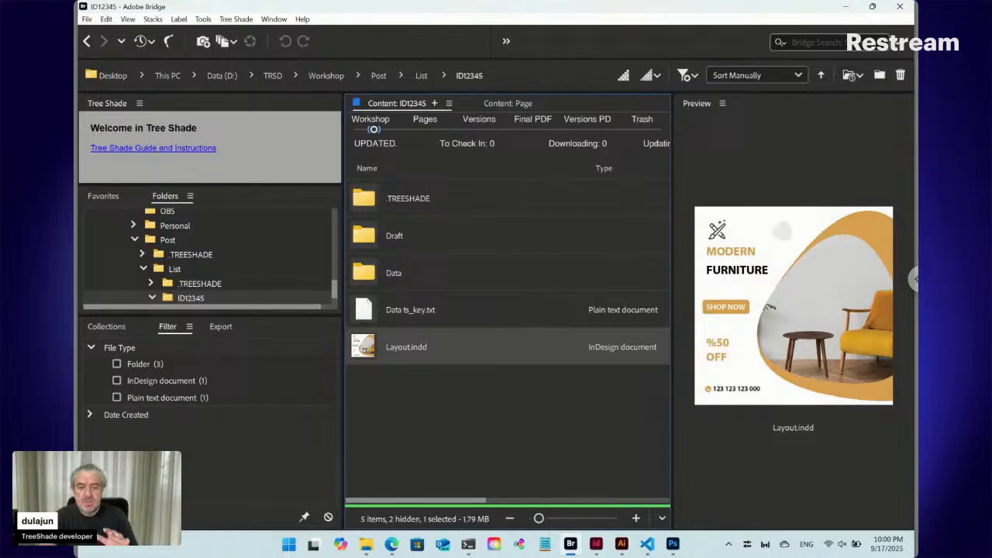
pyautogui.click(585, 121)
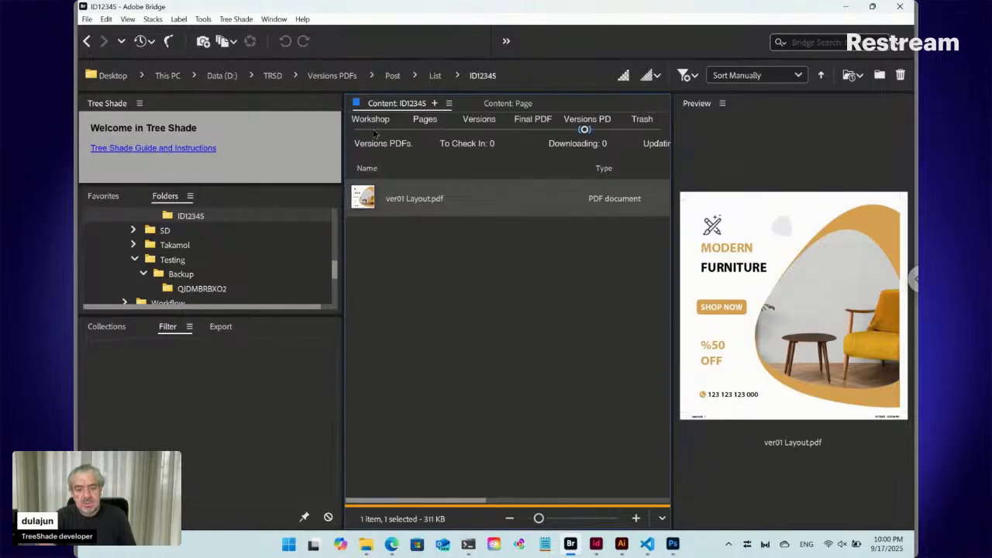
# - Show the Workshop view of ID12345, open its Data folder and preview the text files from Title Top.txt to Phone.txt
pyautogui.click(372, 122)
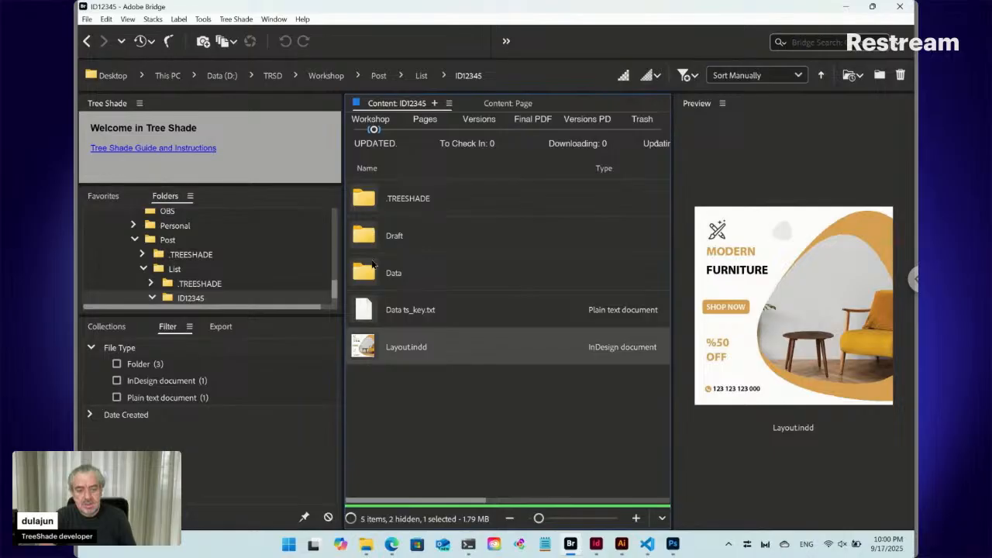
pyautogui.click(375, 276)
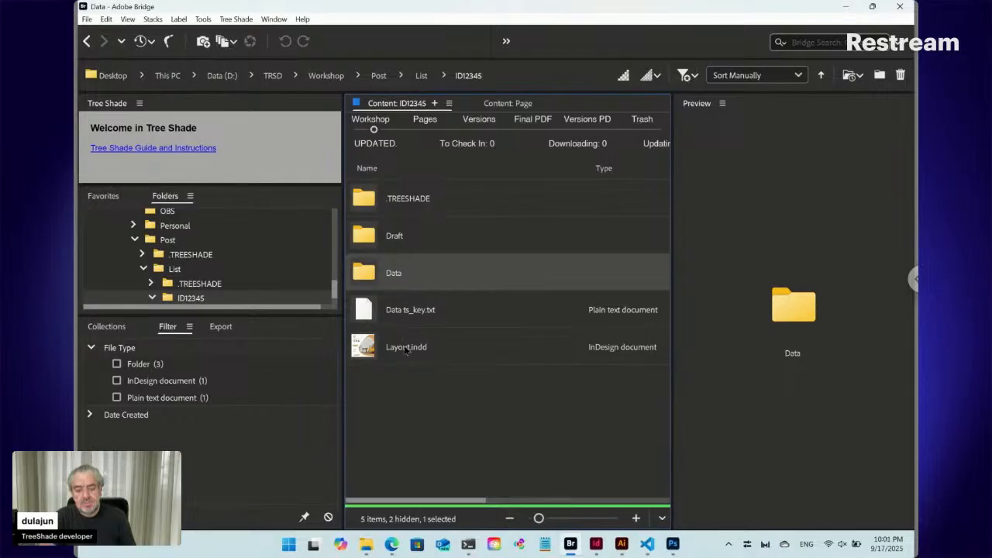
pyautogui.click(396, 311)
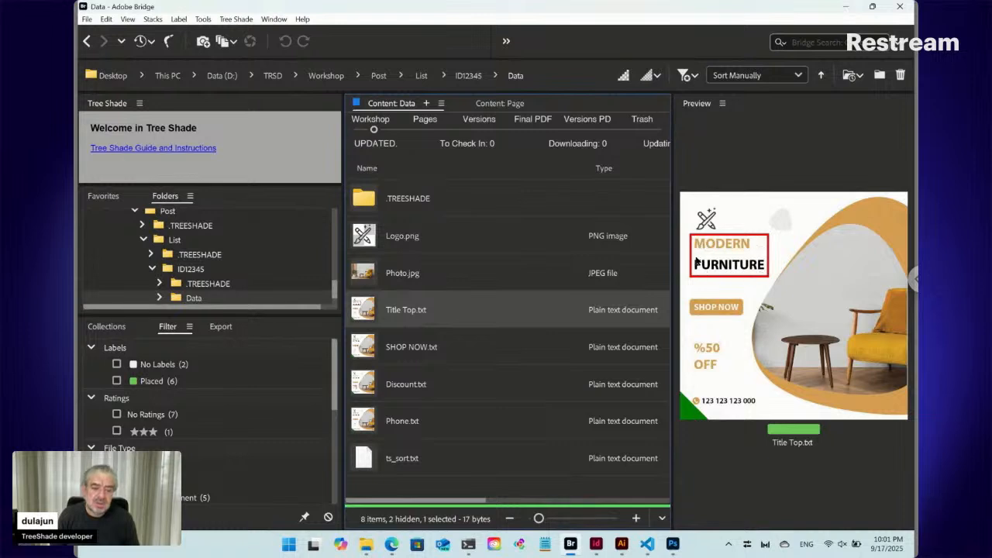
pyautogui.press('Down')
pyautogui.press('Down')
pyautogui.press('Down')
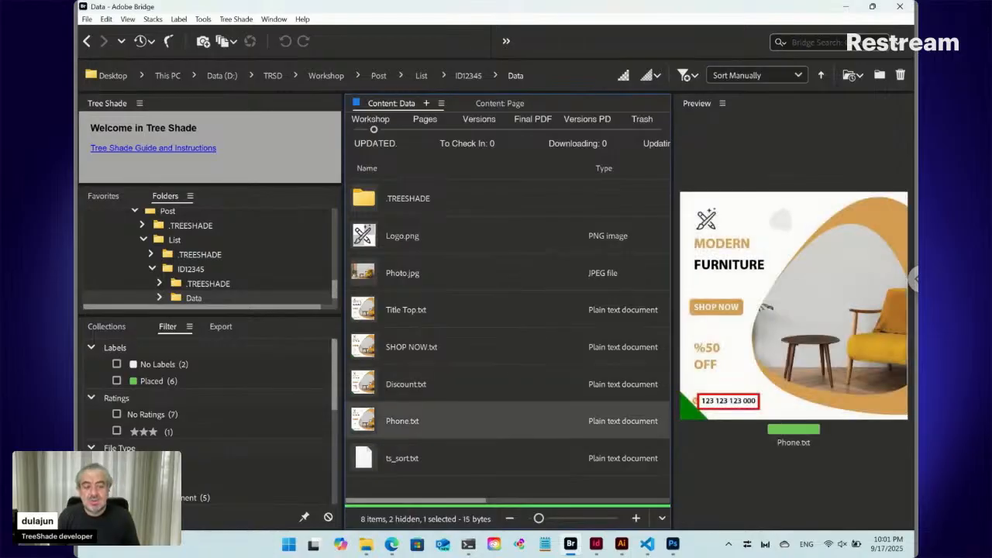
pyautogui.press('Up')
pyautogui.press('Up')
pyautogui.press('Up')
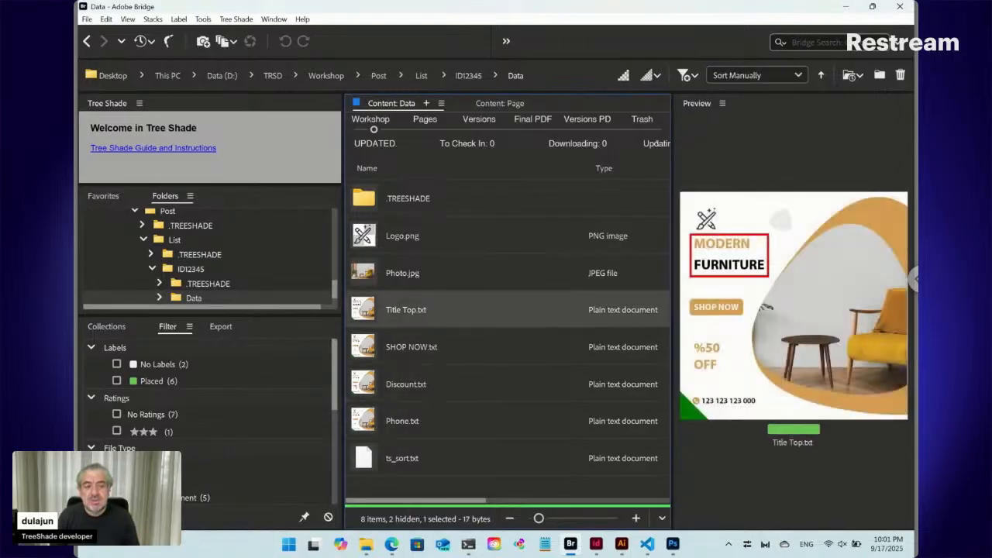
# - Switch to Edge, reload the ID12345 web form and review its fields from Logo down to Phone
pyautogui.click(392, 546)
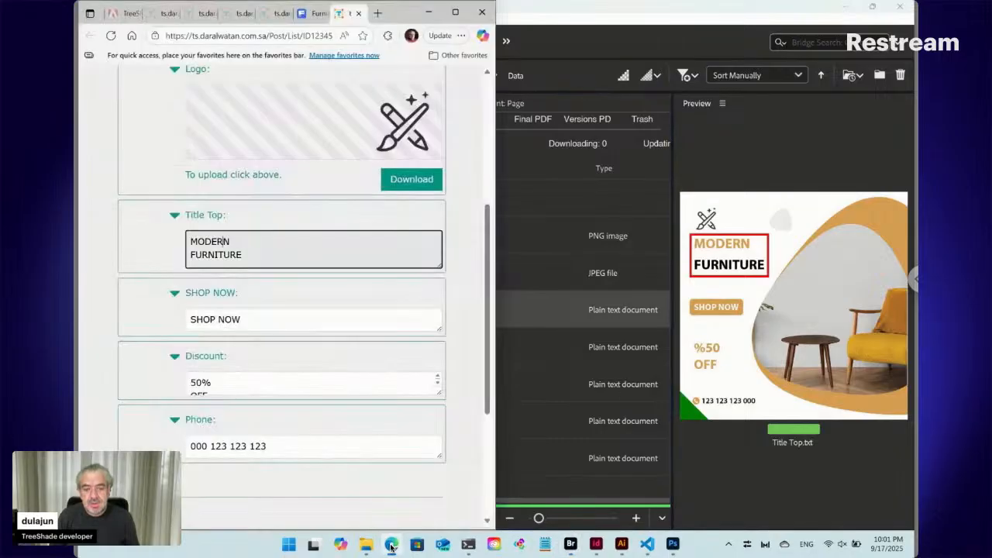
pyautogui.click(111, 36)
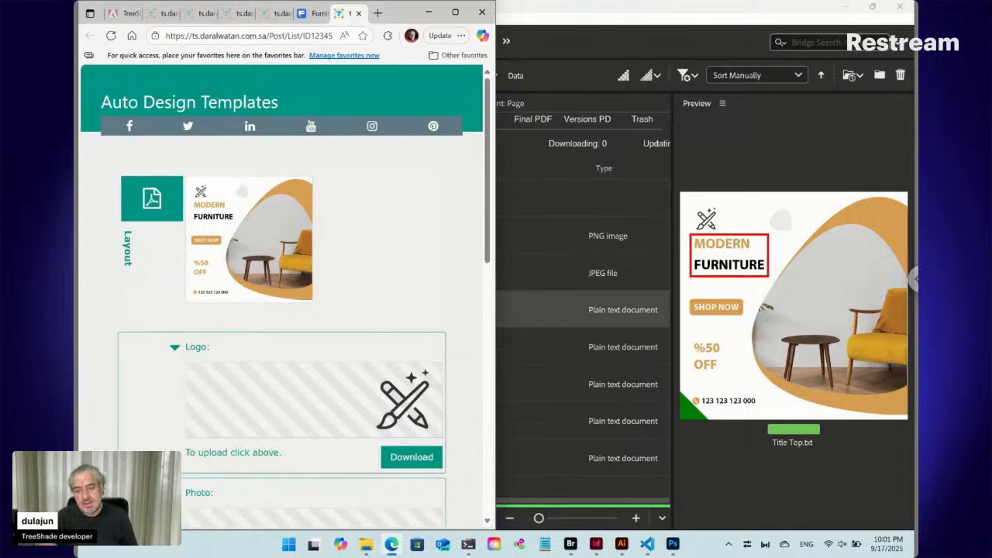
pyautogui.scroll(-2, 403, 264)
pyautogui.scroll(-3, 403, 263)
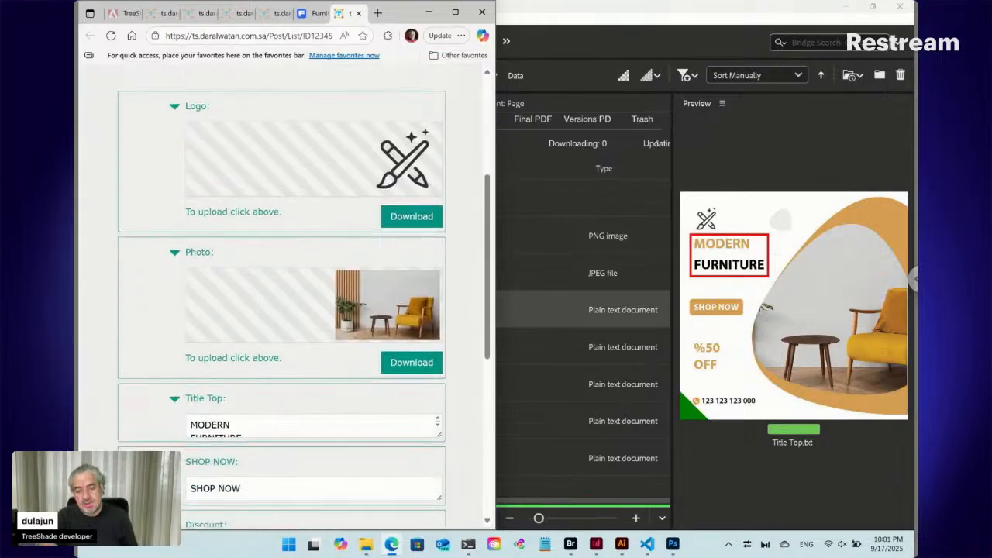
pyautogui.scroll(-3, 302, 295)
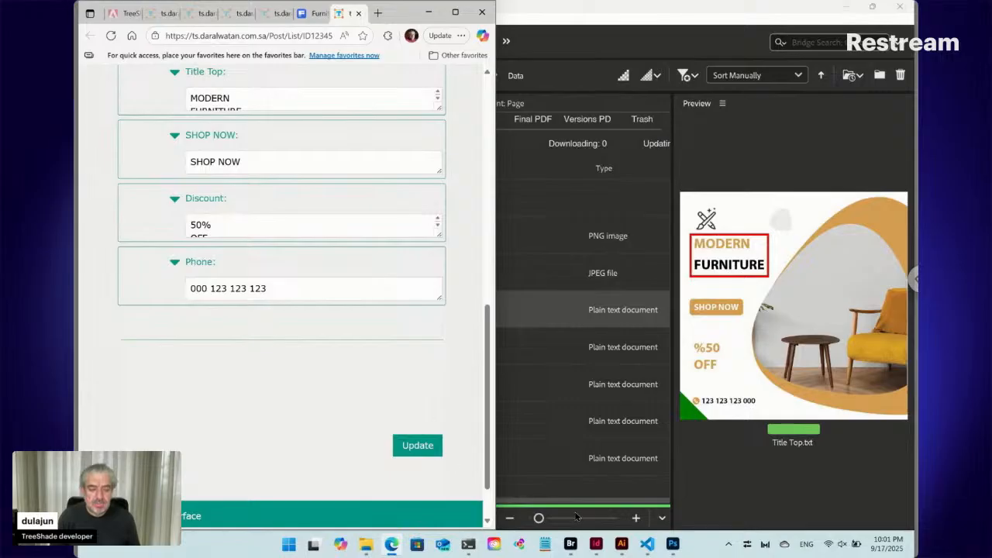
# - Switch to Bridge and open Data ts_key.txt from the ID12345 folder for editing, declining the online form
pyautogui.moveTo(596, 545)
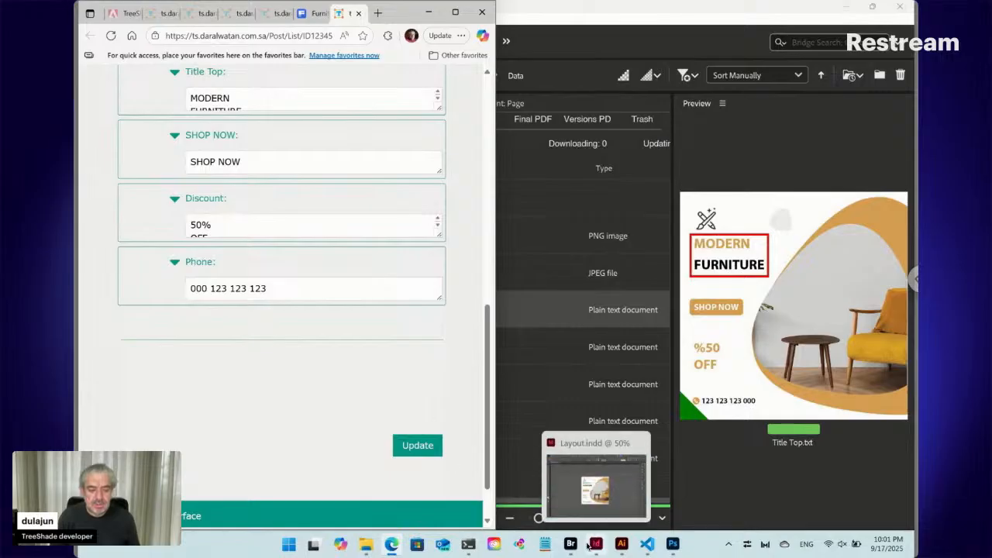
pyautogui.click(571, 543)
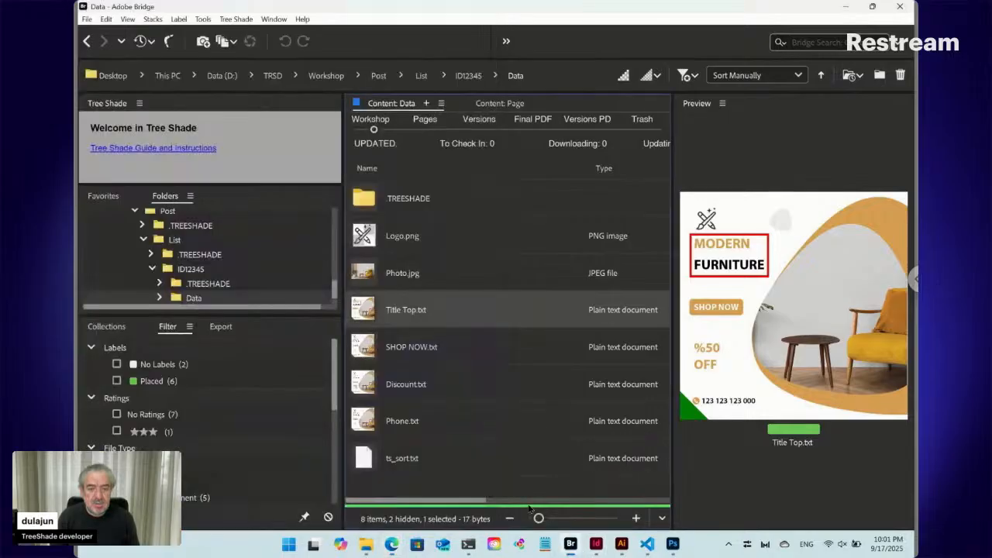
pyautogui.click(466, 76)
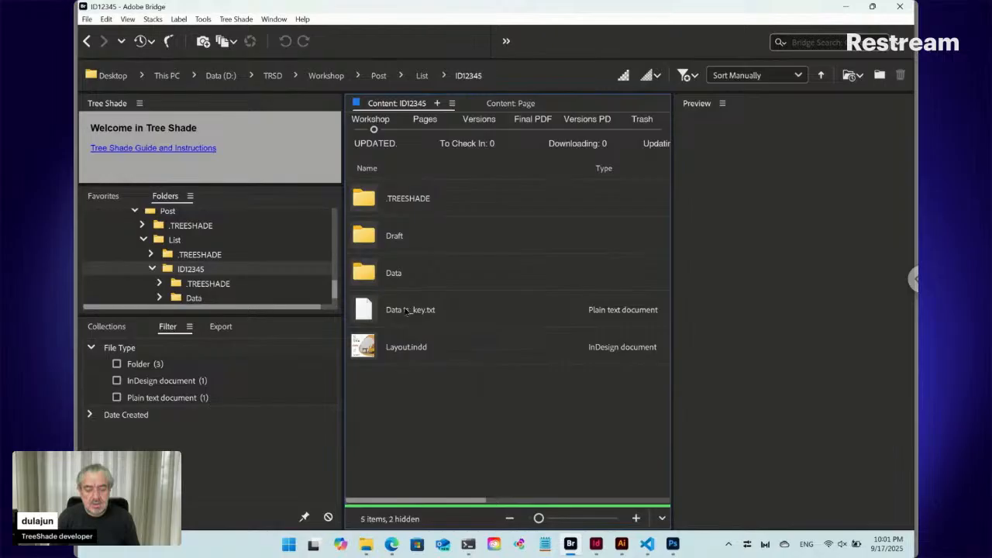
pyautogui.click(407, 309)
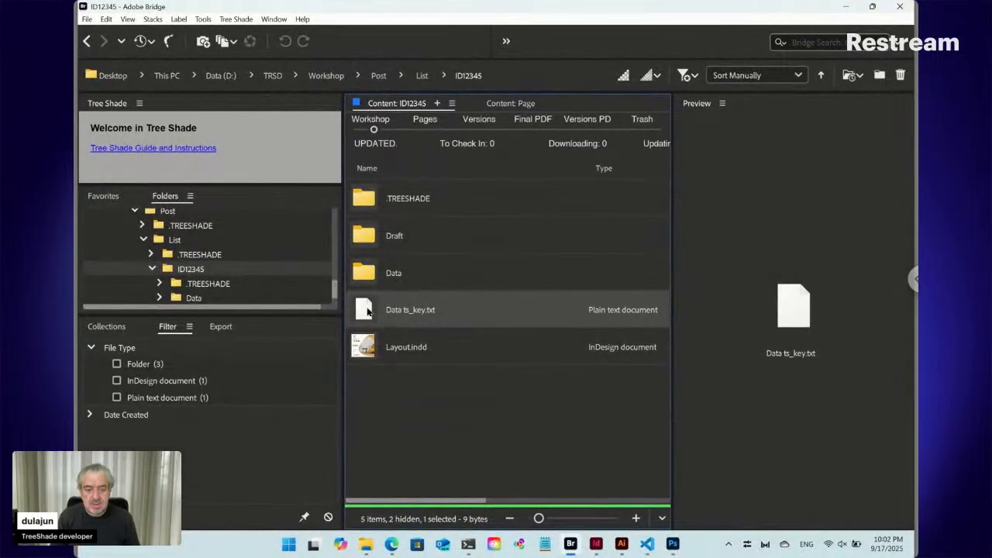
pyautogui.doubleClick(367, 310)
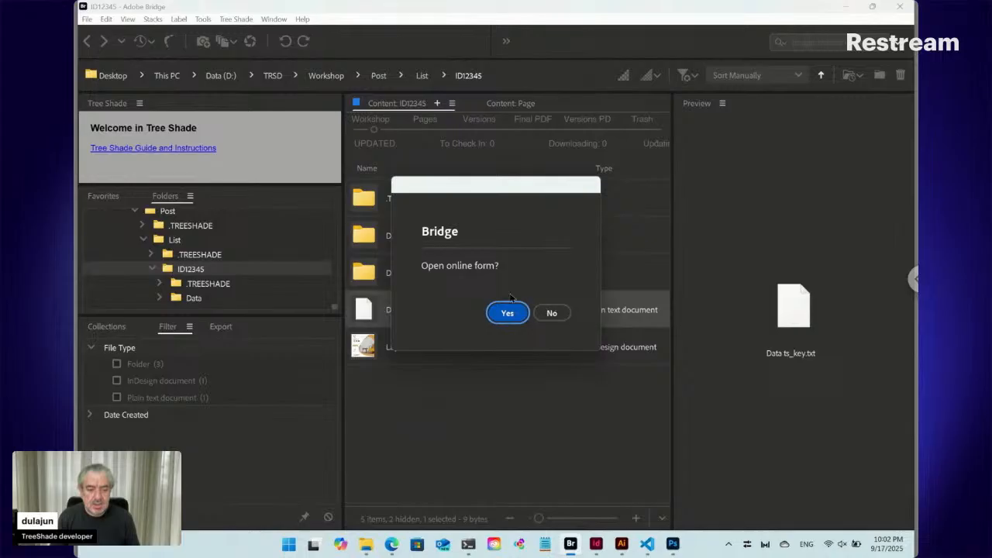
pyautogui.click(551, 312)
pyautogui.click(555, 313)
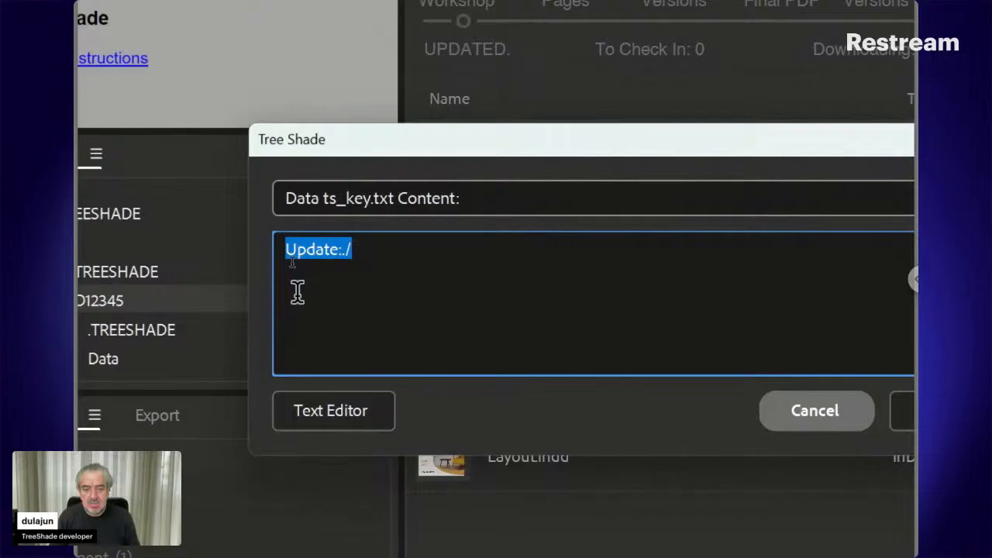
# - Add <Thumb> as a new line above Update:./ in Data ts_key.txt and save the content
pyautogui.click(290, 256)
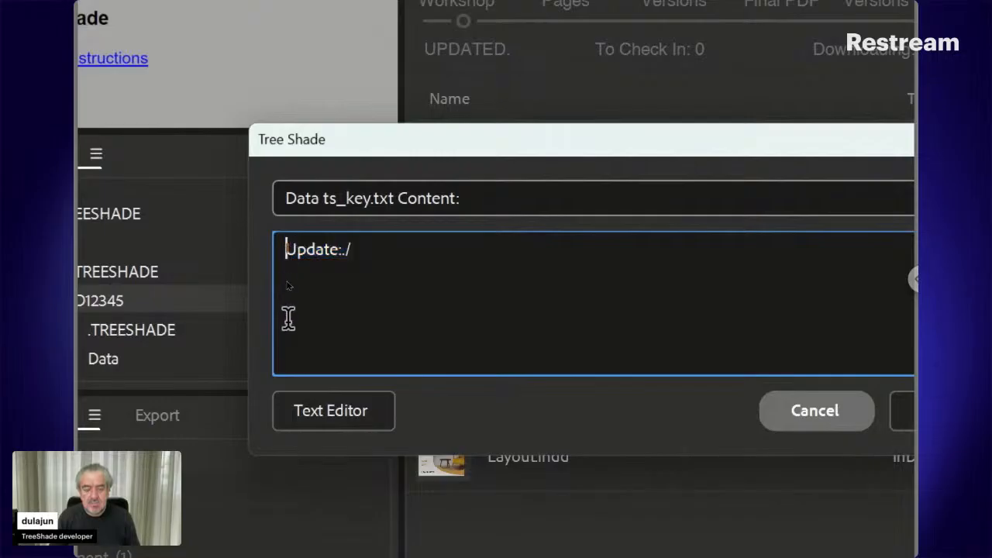
pyautogui.press('Return')
pyautogui.press('Up')
pyautogui.write('<Thum')
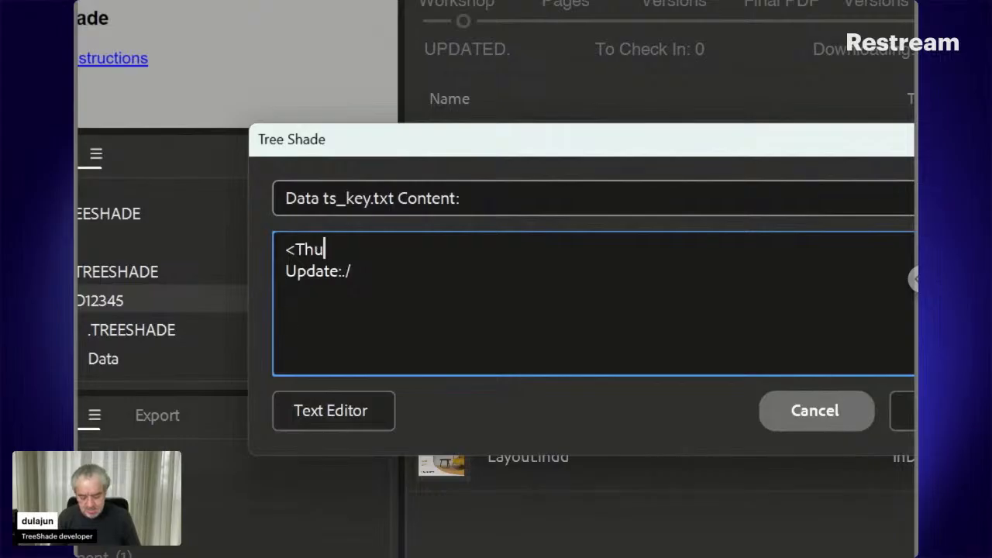
pyautogui.write('b>')
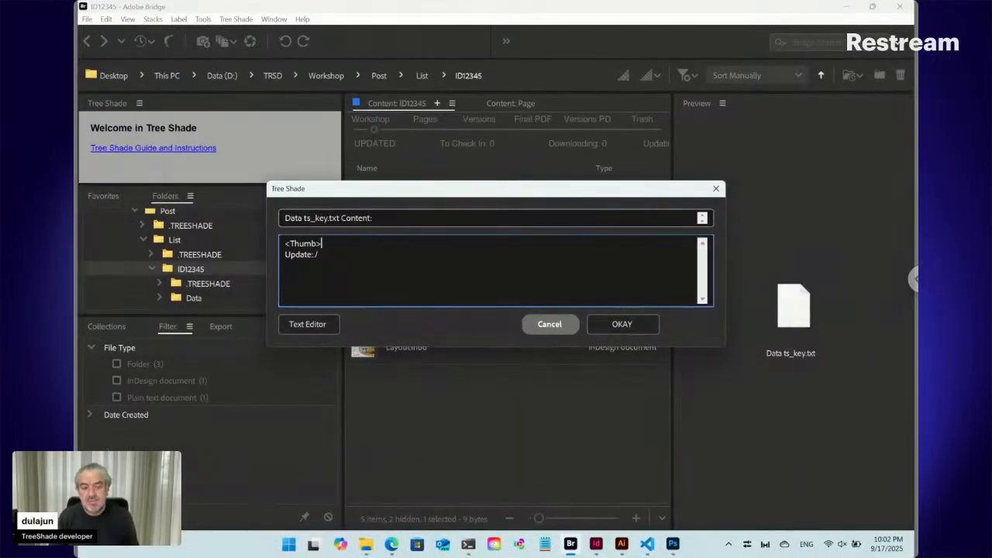
pyautogui.click(623, 324)
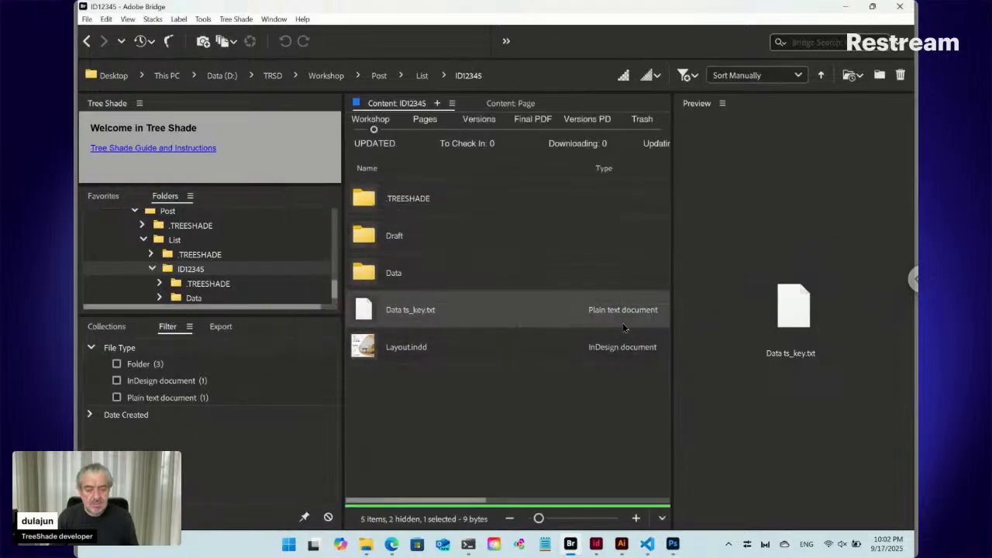
# - Switch to Edge, reload the ID12345 form and enlarge the thumbnails of the Title Top, SHOP NOW, Discount and Phone fields
pyautogui.click(392, 544)
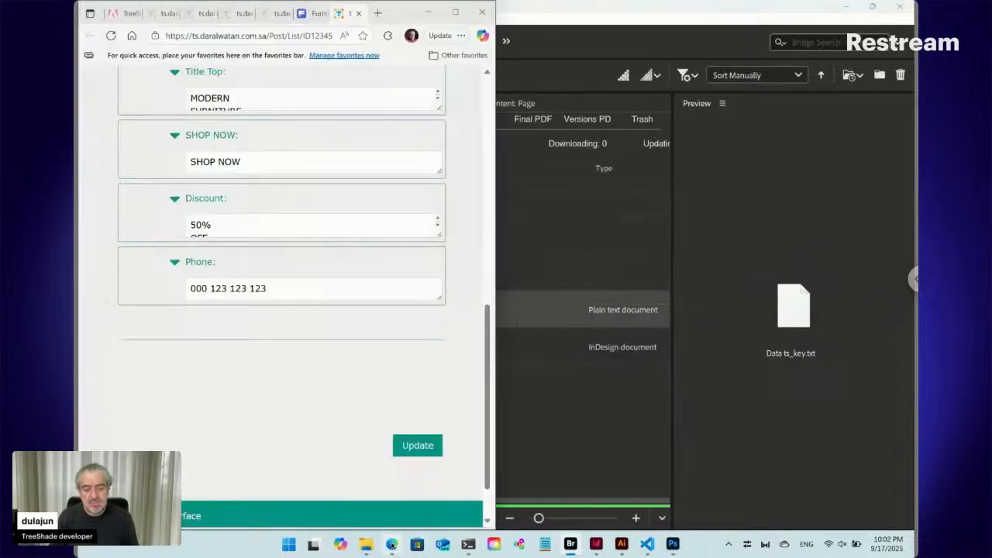
pyautogui.click(111, 36)
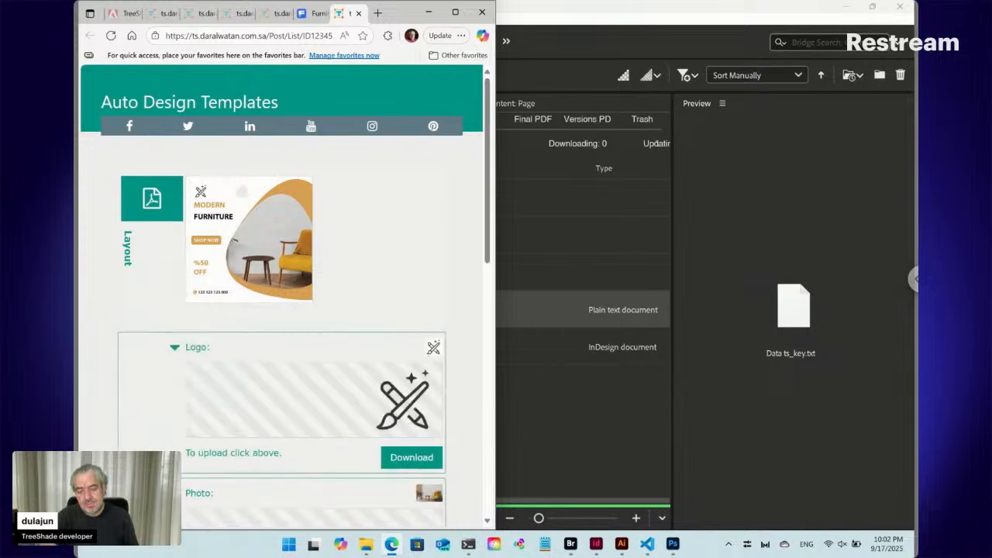
pyautogui.scroll(-3, 283, 294)
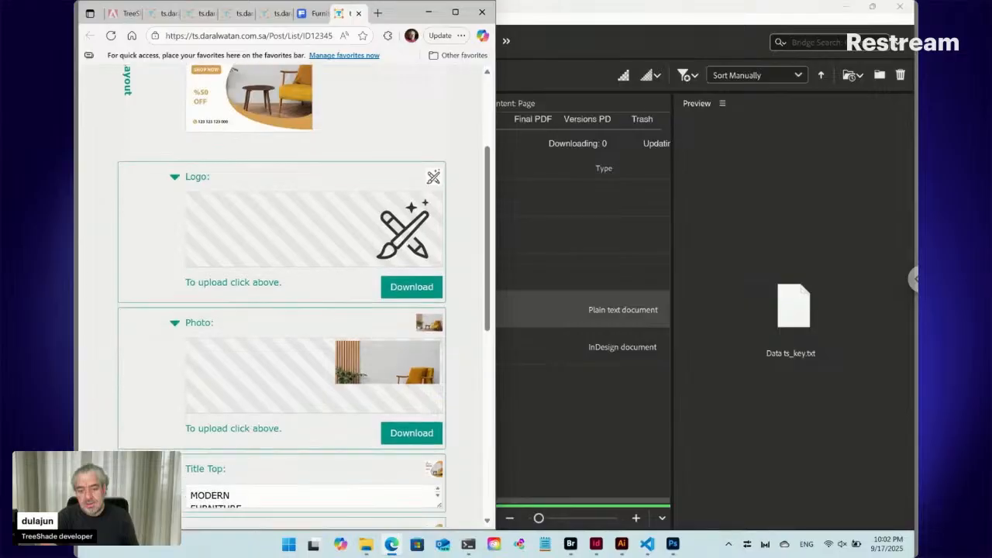
pyautogui.scroll(-4, 282, 295)
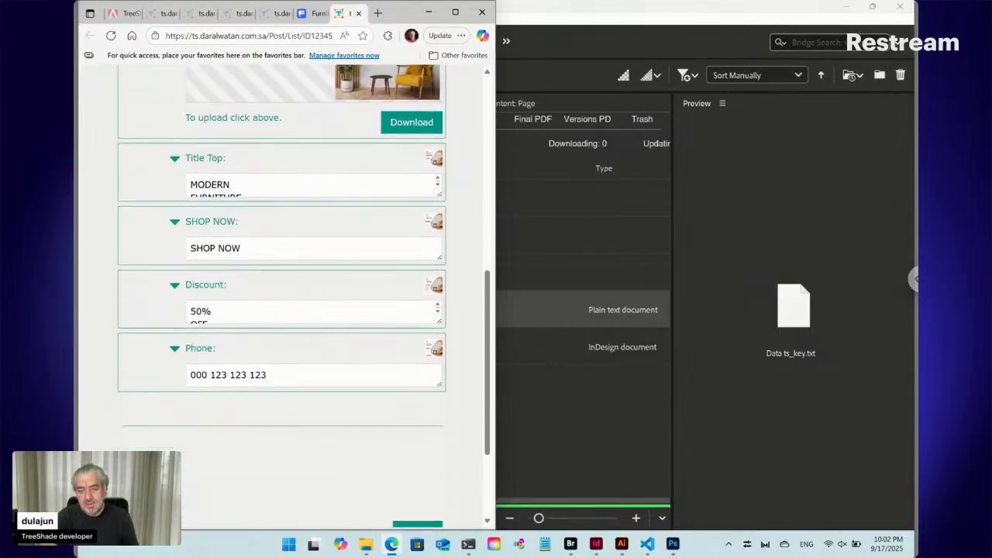
pyautogui.moveTo(436, 147)
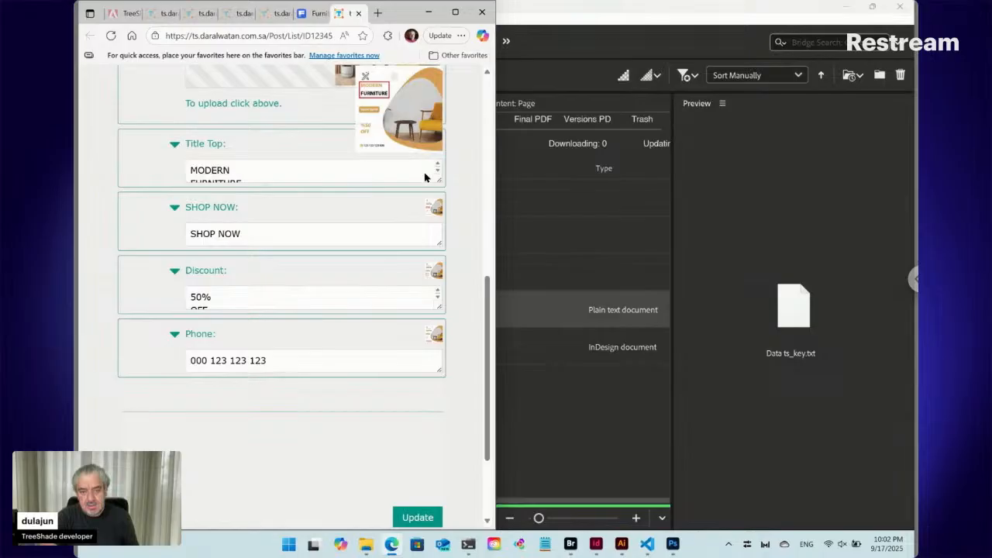
pyautogui.moveTo(443, 208)
pyautogui.moveTo(436, 271)
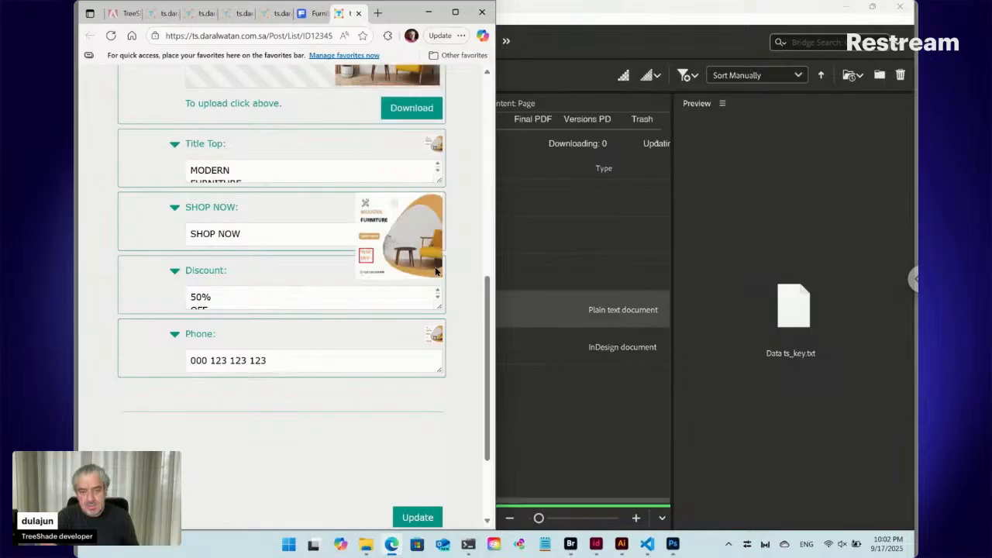
pyautogui.moveTo(434, 334)
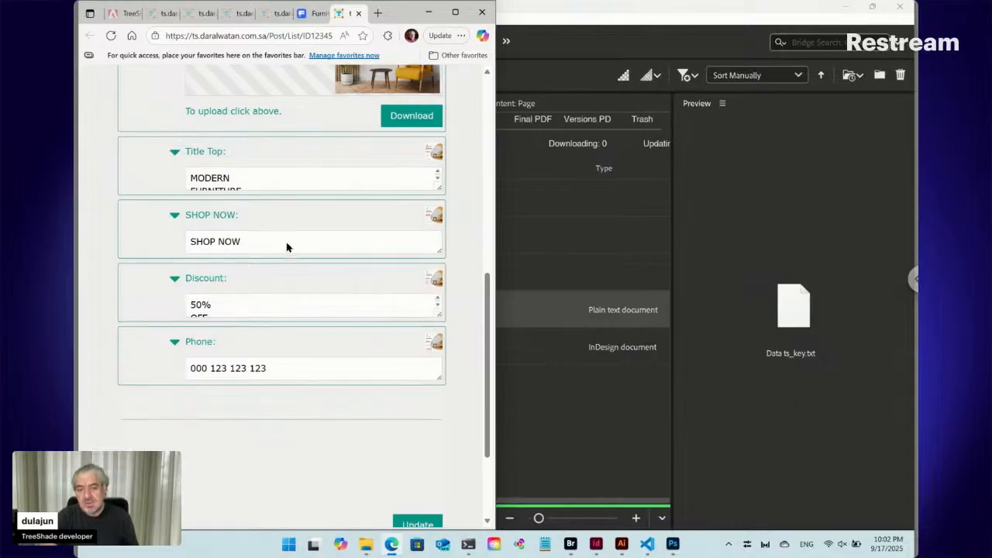
# - Maximize the browser window, collapse the form's Title Top and SHOP NOW fields and enlarge the text fields' thumbnails
pyautogui.scroll(5, 287, 247)
pyautogui.scroll(1, 195, 305)
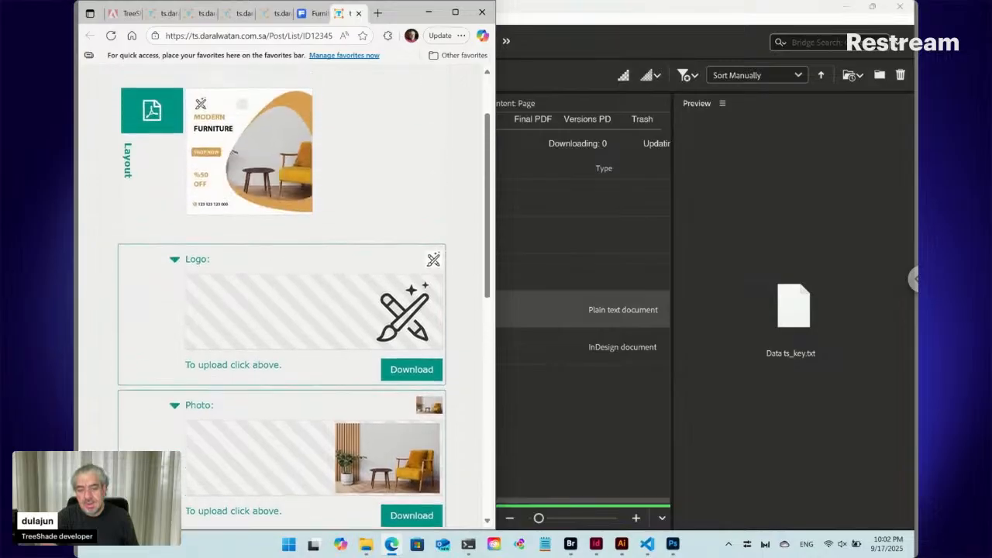
pyautogui.scroll(-4, 155, 362)
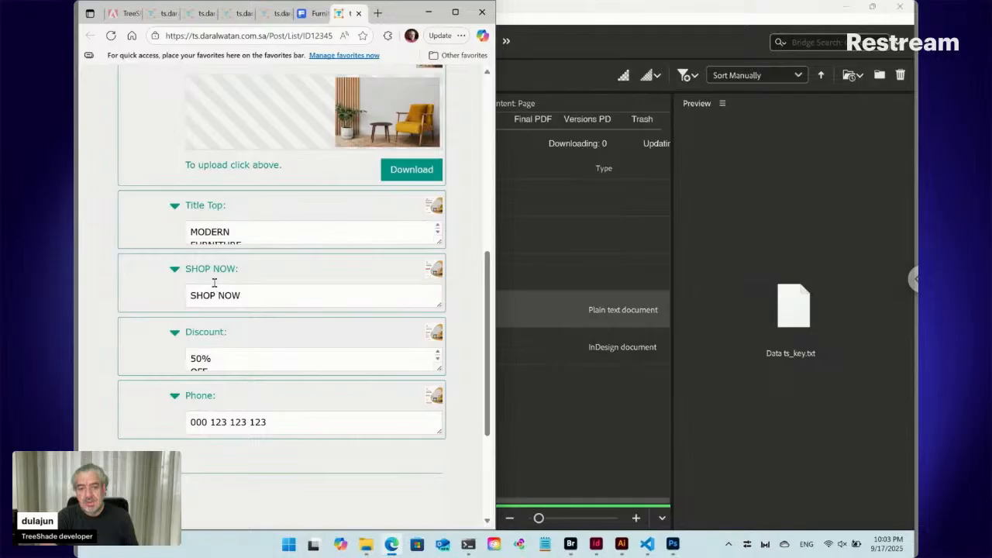
pyautogui.scroll(3, 214, 279)
pyautogui.scroll(-3, 214, 272)
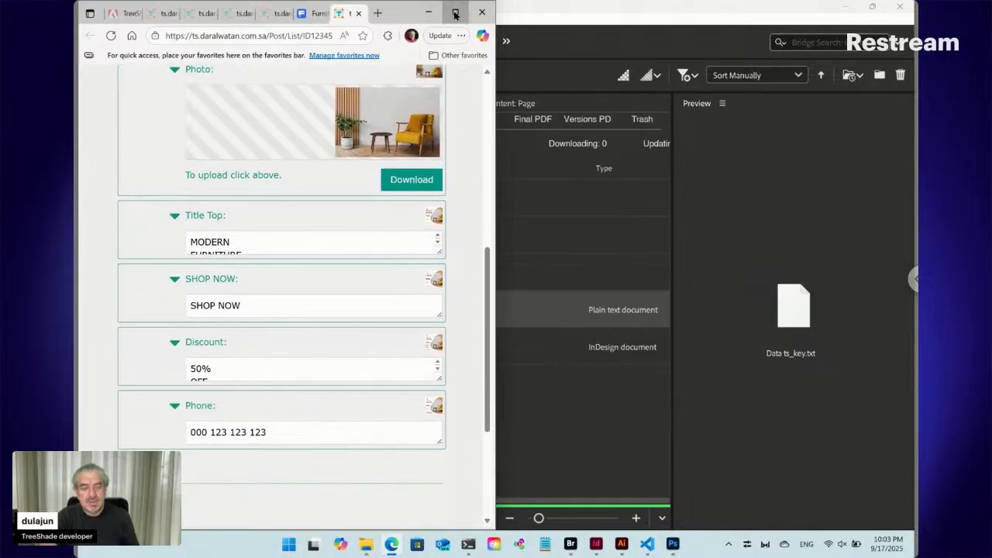
pyautogui.click(455, 14)
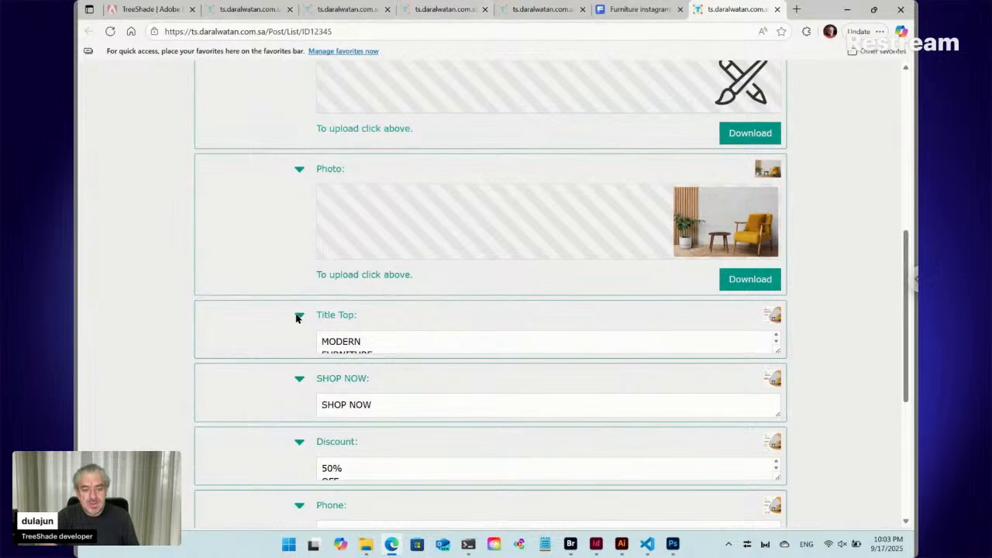
pyautogui.click(299, 317)
pyautogui.moveTo(776, 321)
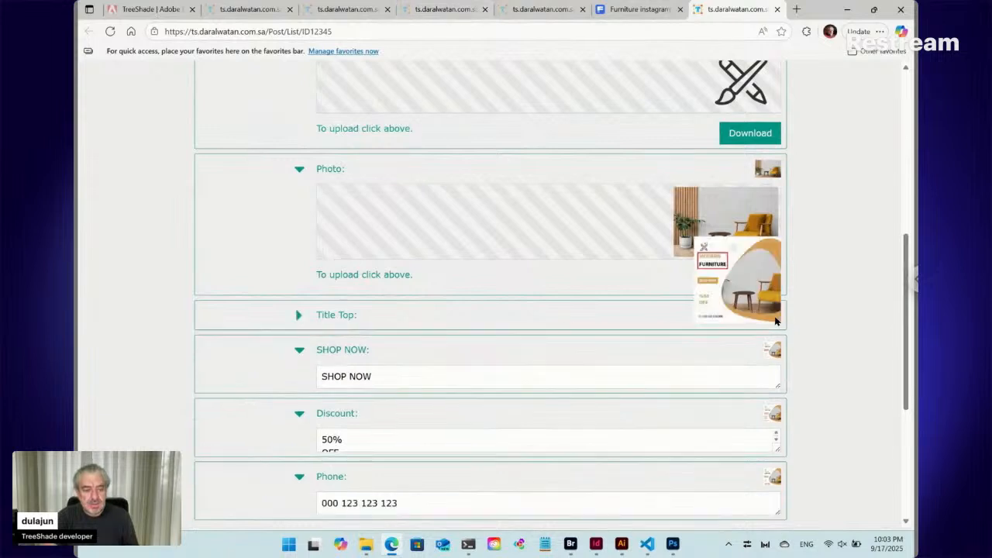
pyautogui.moveTo(776, 351)
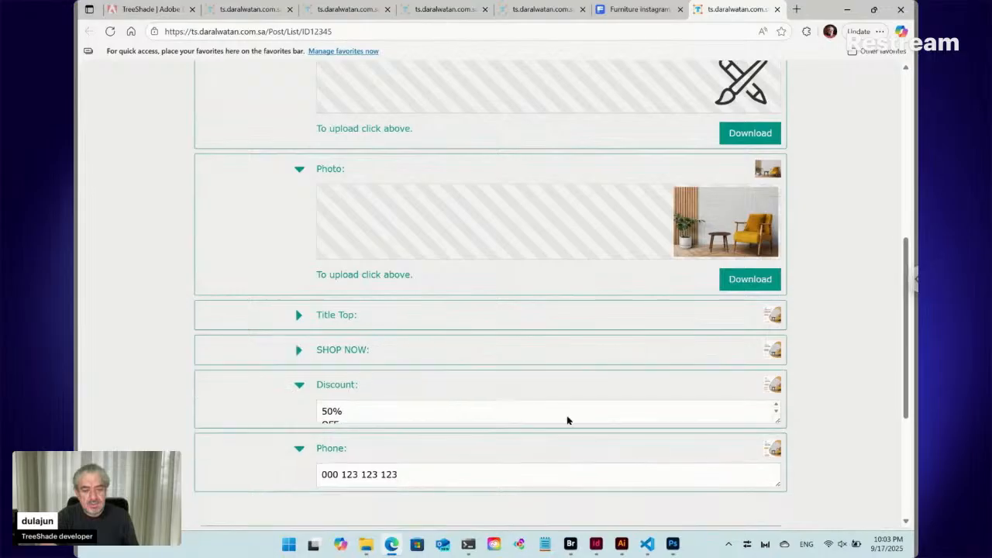
# - Replace the form's Logo image with copy-writing.png from the Downloads folder
pyautogui.moveTo(770, 394)
pyautogui.scroll(3, 423, 286)
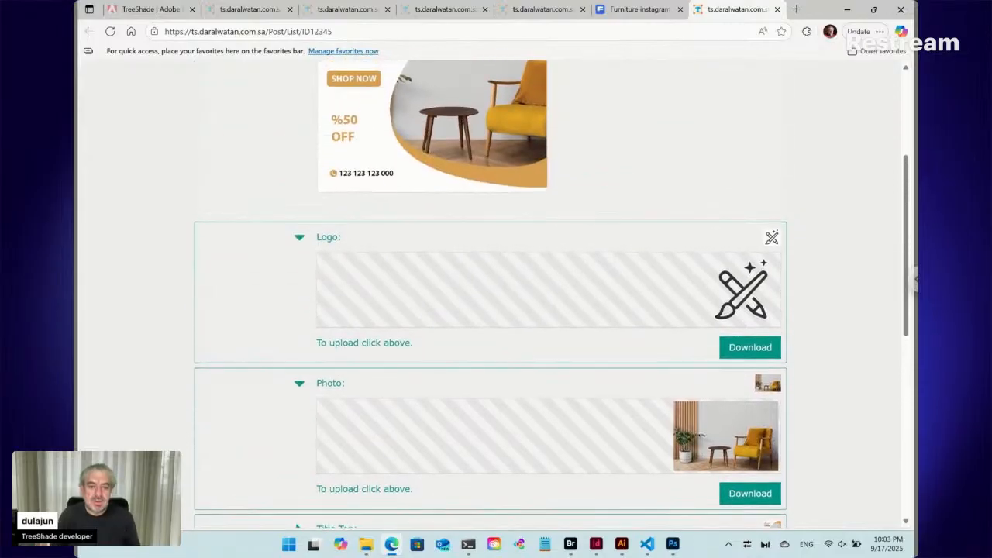
pyautogui.scroll(2, 422, 285)
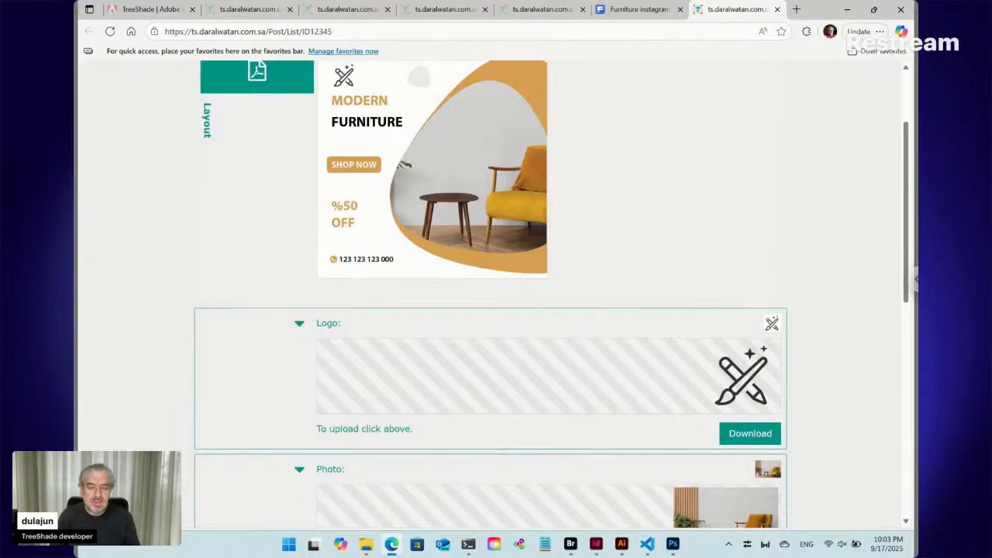
pyautogui.click(723, 363)
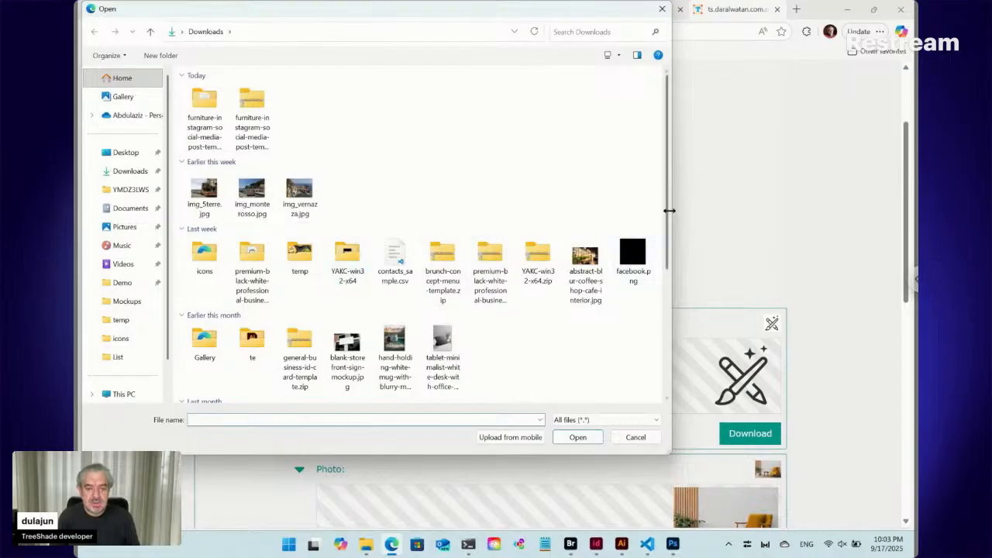
pyautogui.scroll(-3, 644, 312)
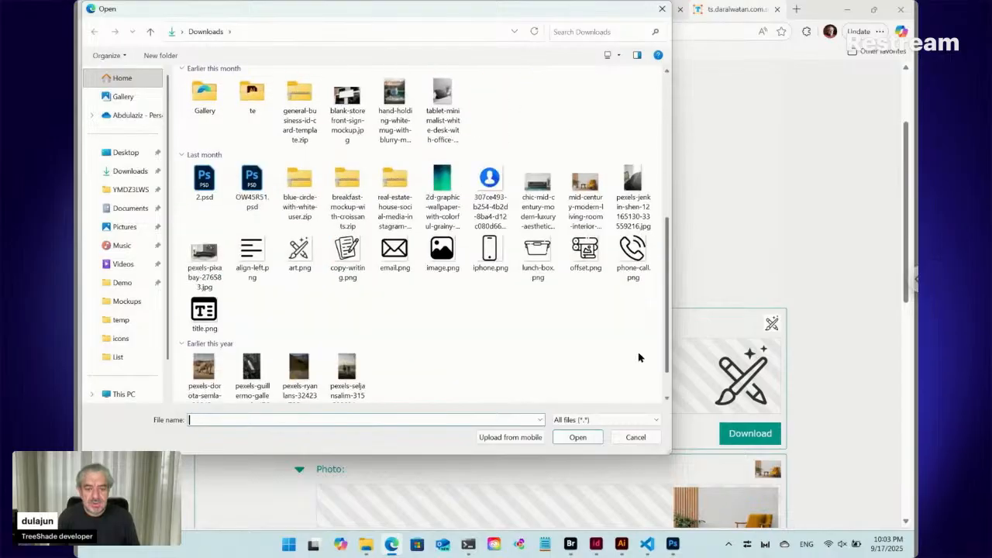
pyautogui.click(346, 247)
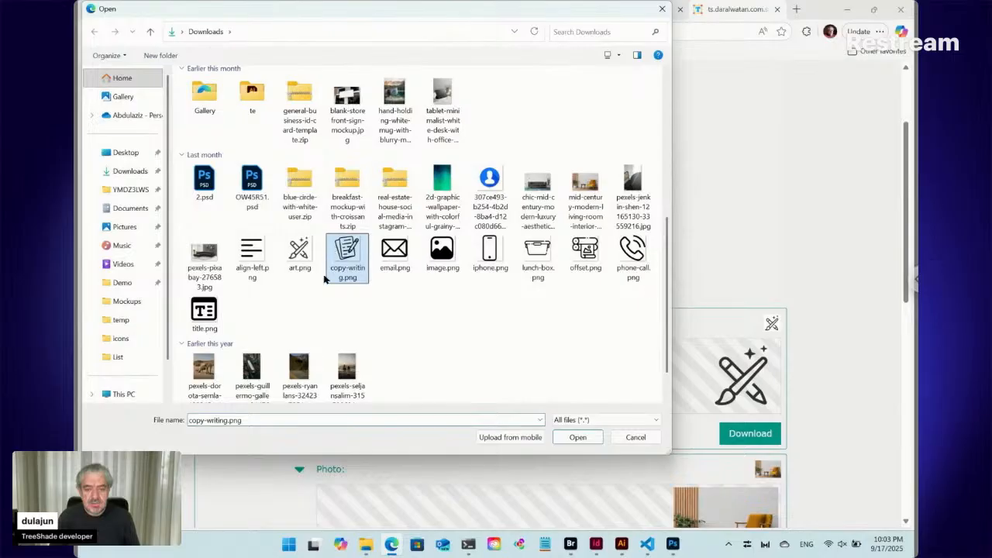
pyautogui.click(577, 436)
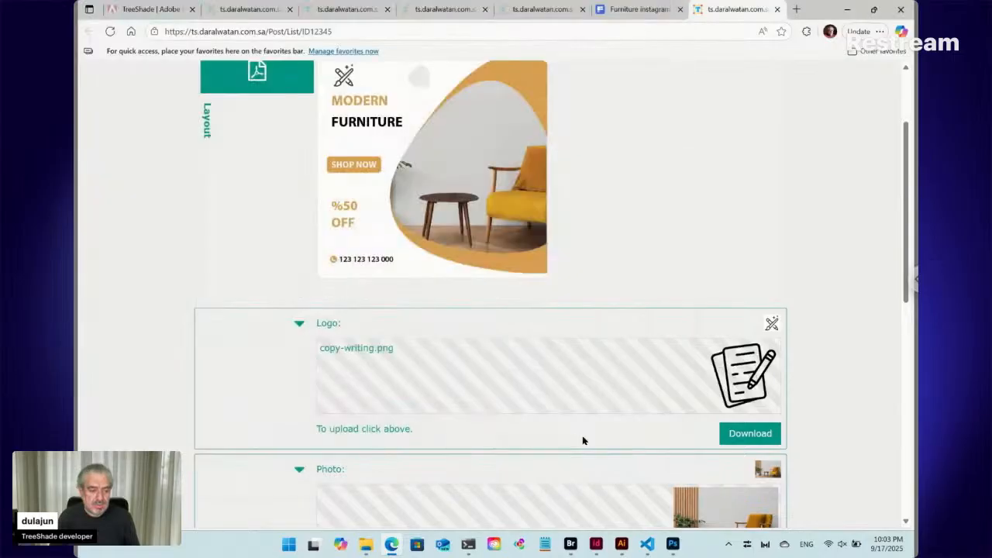
# - Replace the form's Photo image with hand-holding-white-mug-with-blurry-mountain-landscape-as.jpg from Downloads
pyautogui.scroll(-3, 583, 440)
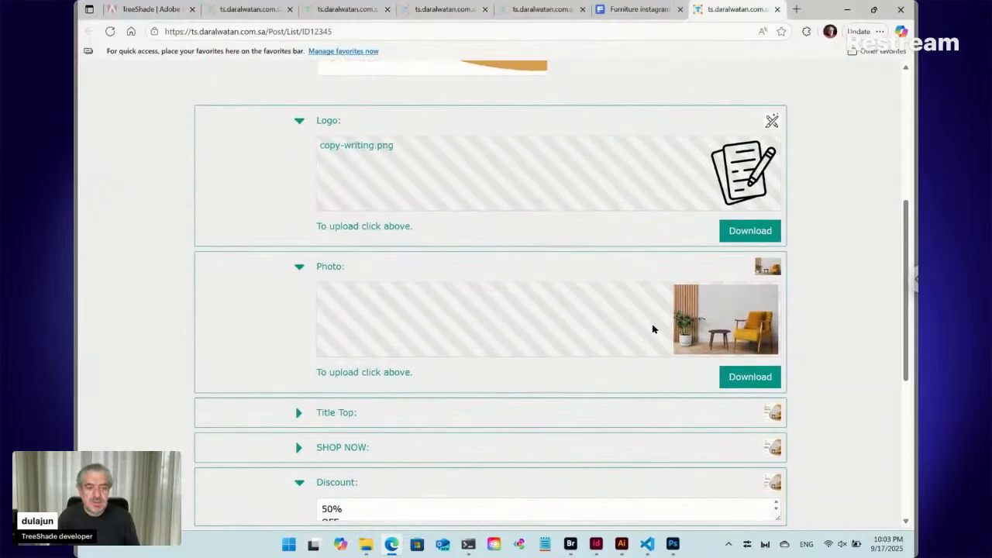
pyautogui.click(653, 326)
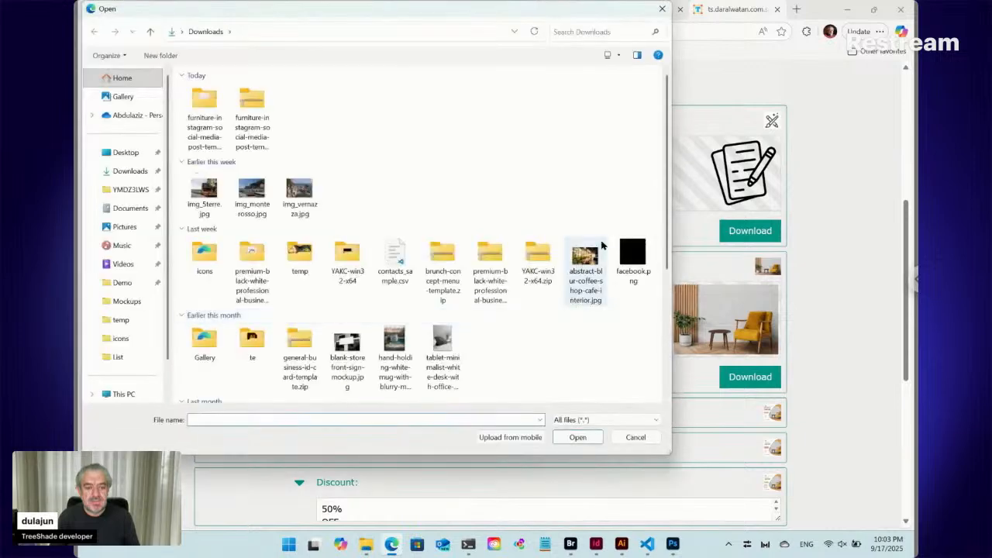
pyautogui.click(395, 345)
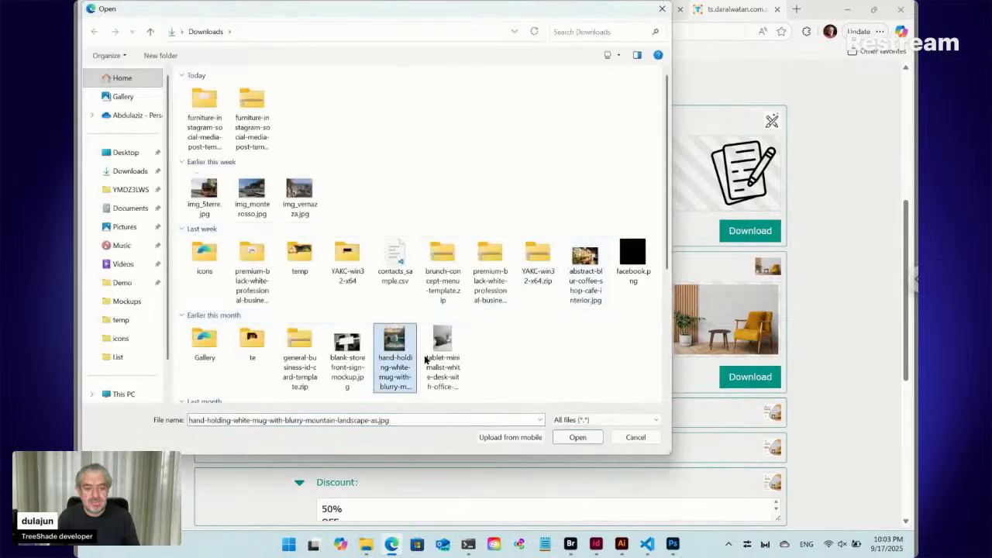
pyautogui.click(578, 438)
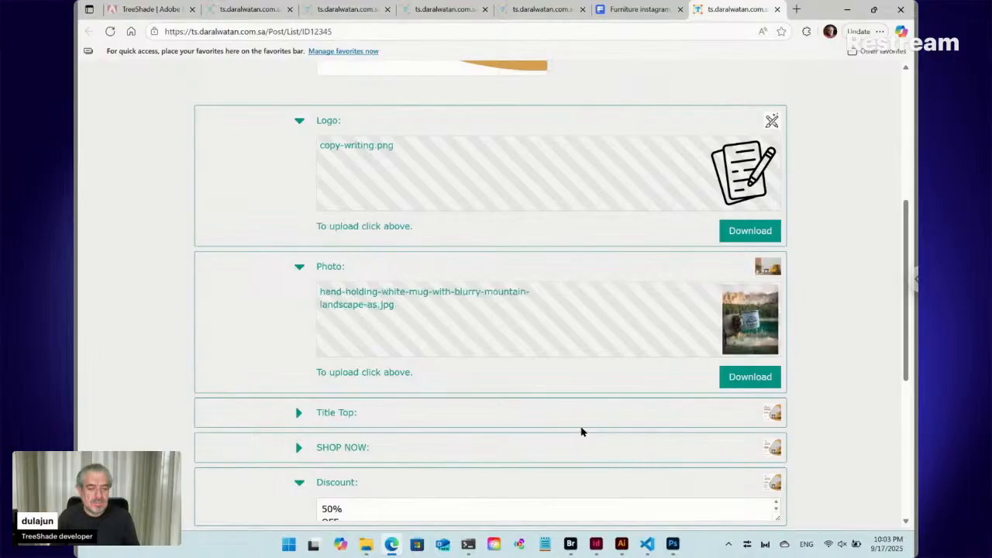
# - Expand the Title Top field and replace its text with Nature and Water on two lines
pyautogui.scroll(-3, 570, 405)
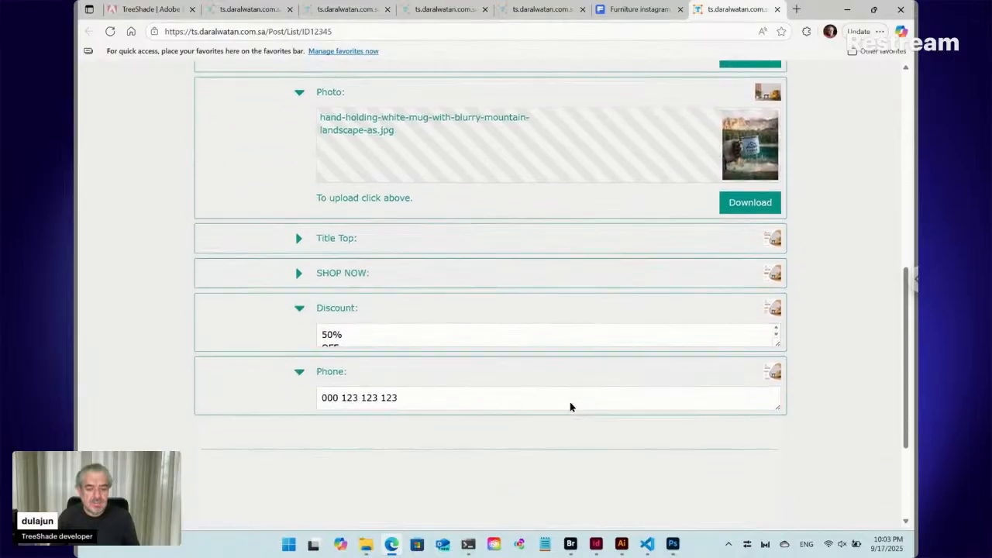
pyautogui.click(300, 214)
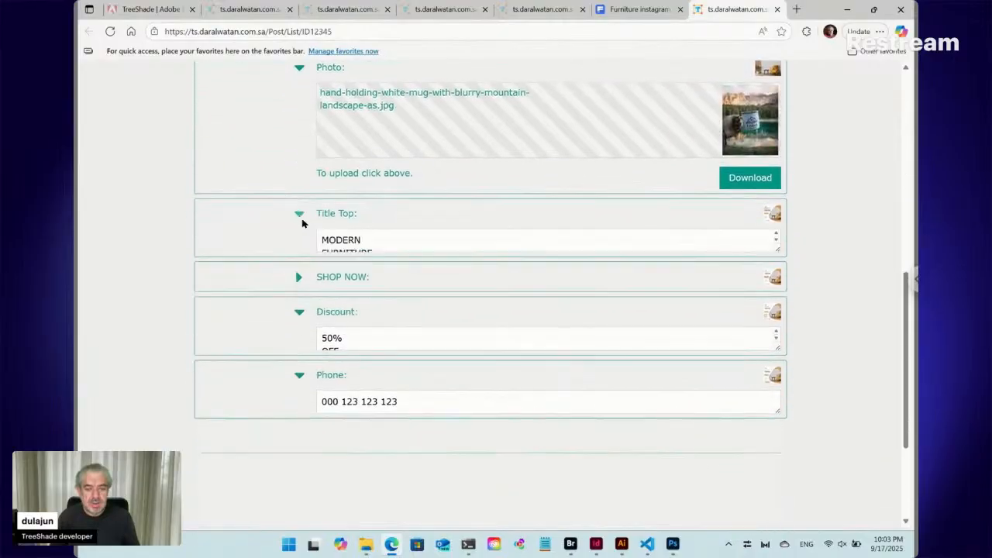
pyautogui.click(361, 241)
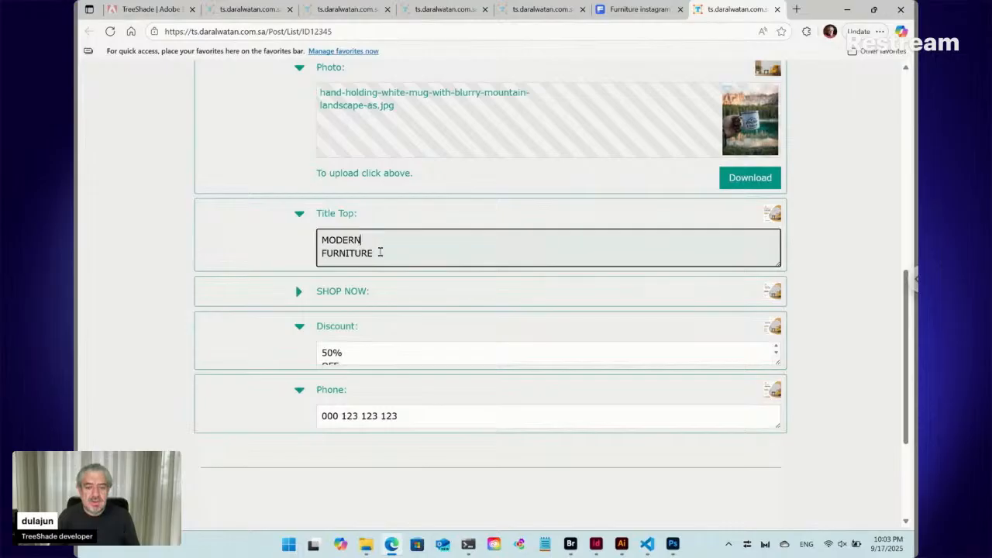
pyautogui.moveTo(373, 253); pyautogui.dragTo(301, 245)
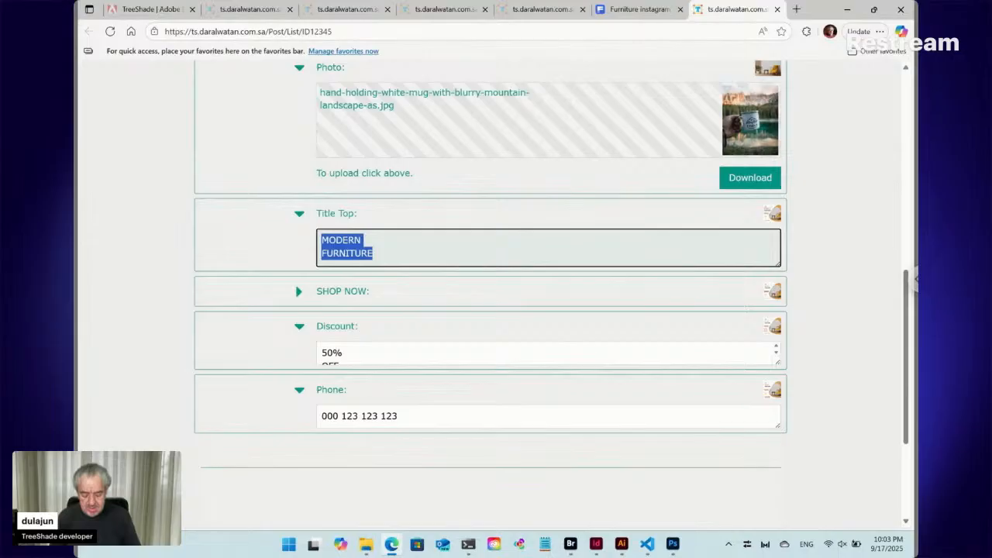
pyautogui.write('Nature')
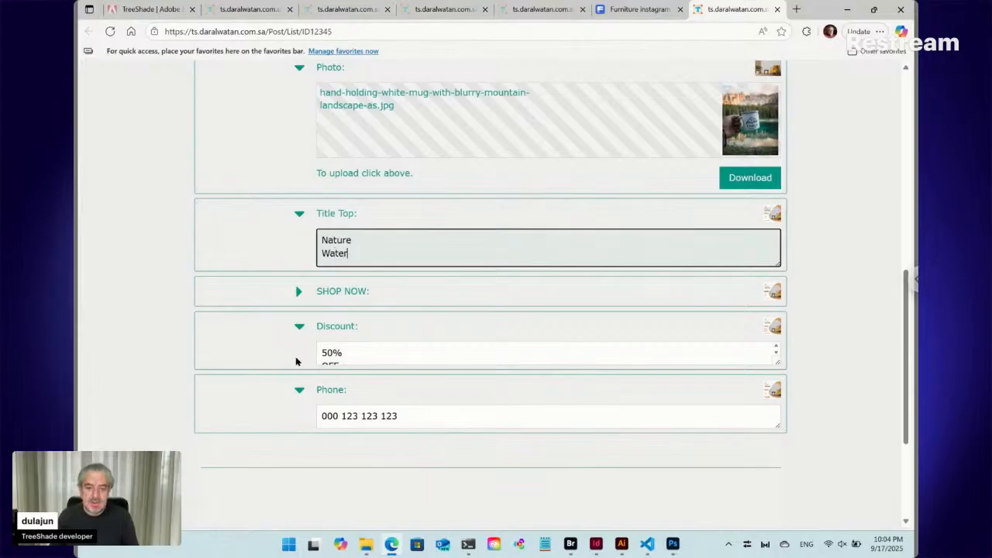
# - Expand the SHOP NOW field, review the remaining text fields and restore the browser window to half the screen beside Bridge
pyautogui.click(299, 292)
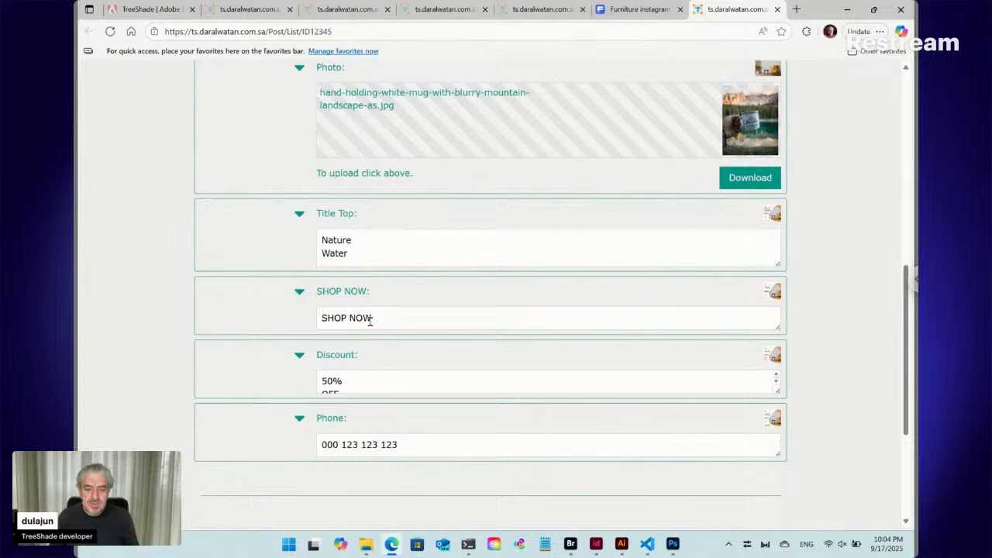
pyautogui.scroll(-1, 398, 374)
pyautogui.scroll(-3, 806, 430)
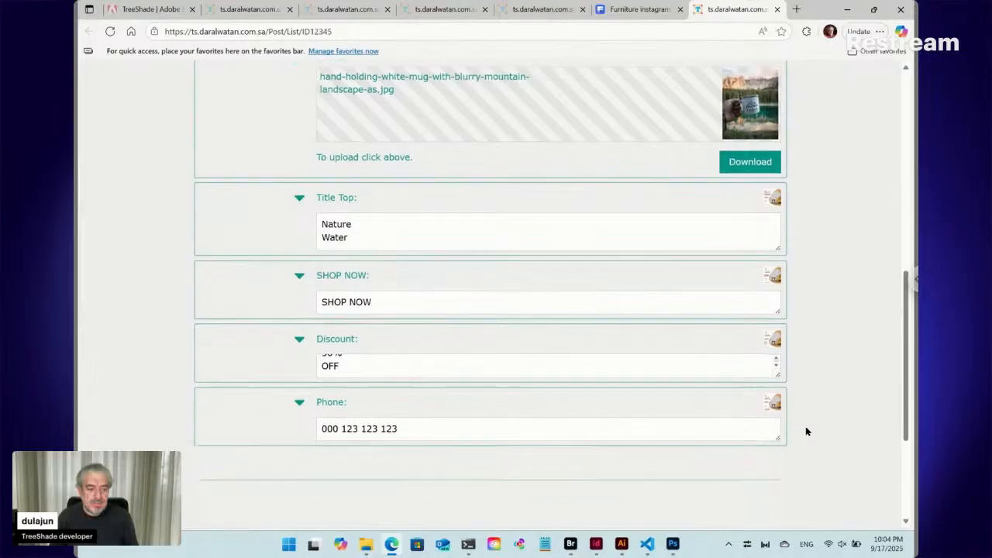
pyautogui.click(762, 426)
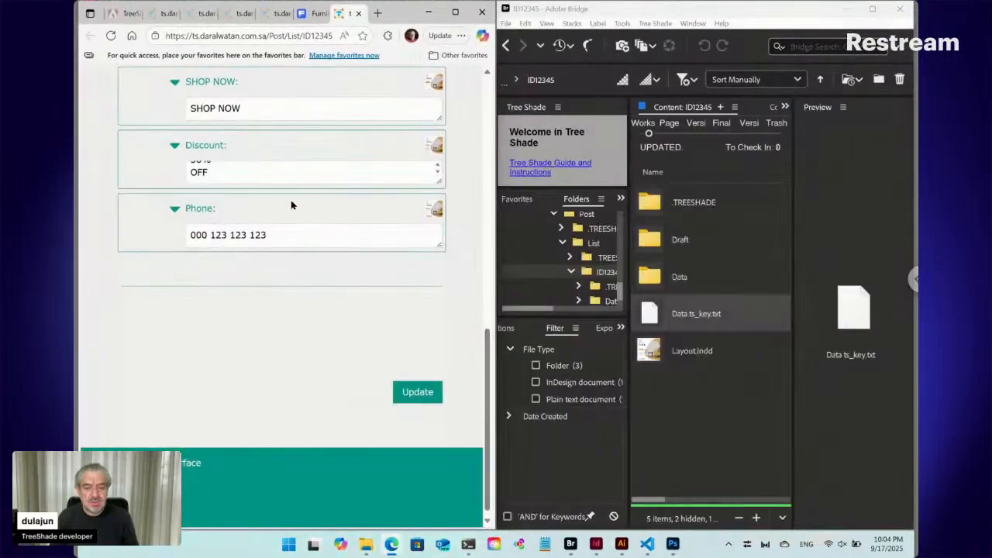
# - Switch to InDesign, restore its maximized window and place it beside the browser so Layout.indd stays in view
pyautogui.click(595, 544)
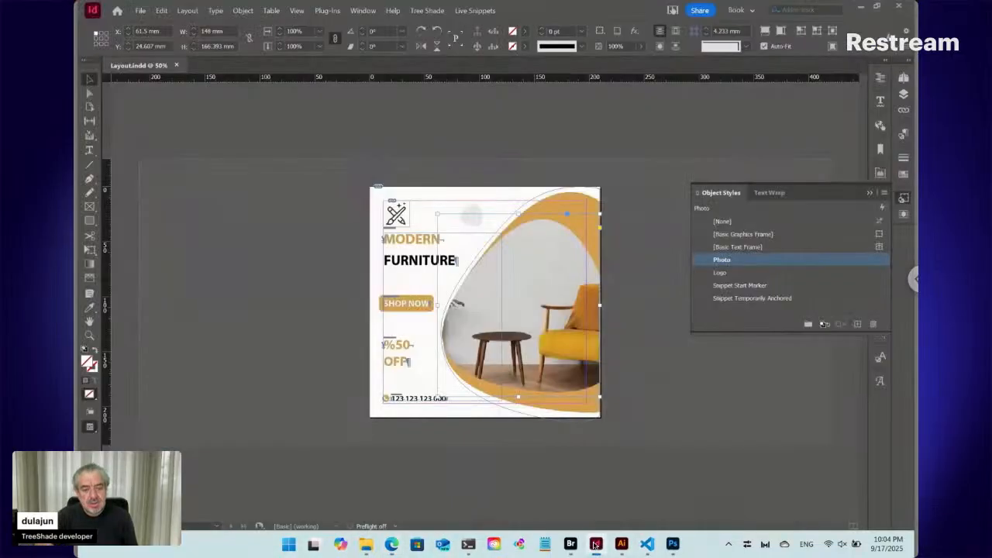
pyautogui.click(879, 8)
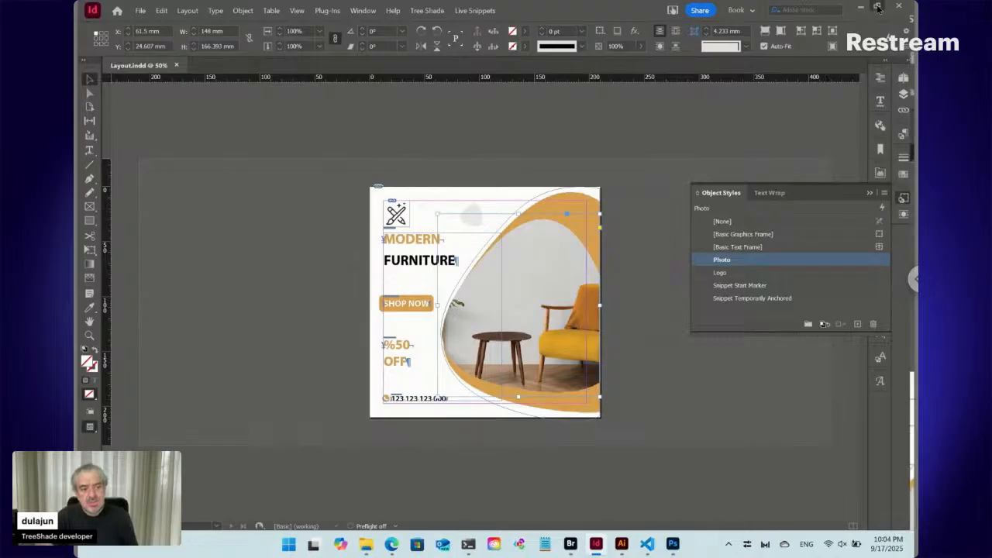
pyautogui.moveTo(160, 10); pyautogui.dragTo(583, 57)
# - Return to the ID12345 form in Edge and submit the update with the new logo, photo and title
pyautogui.click(197, 348)
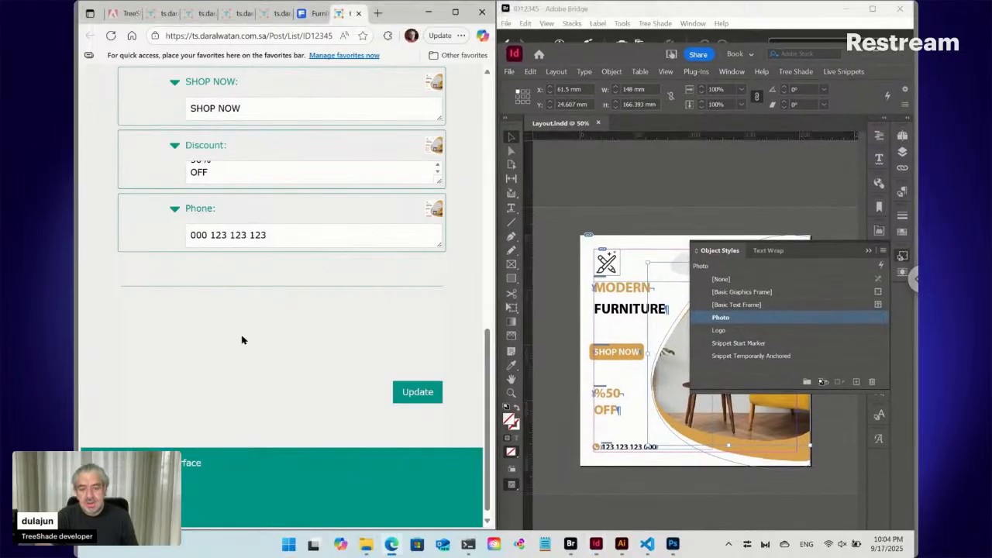
pyautogui.click(410, 395)
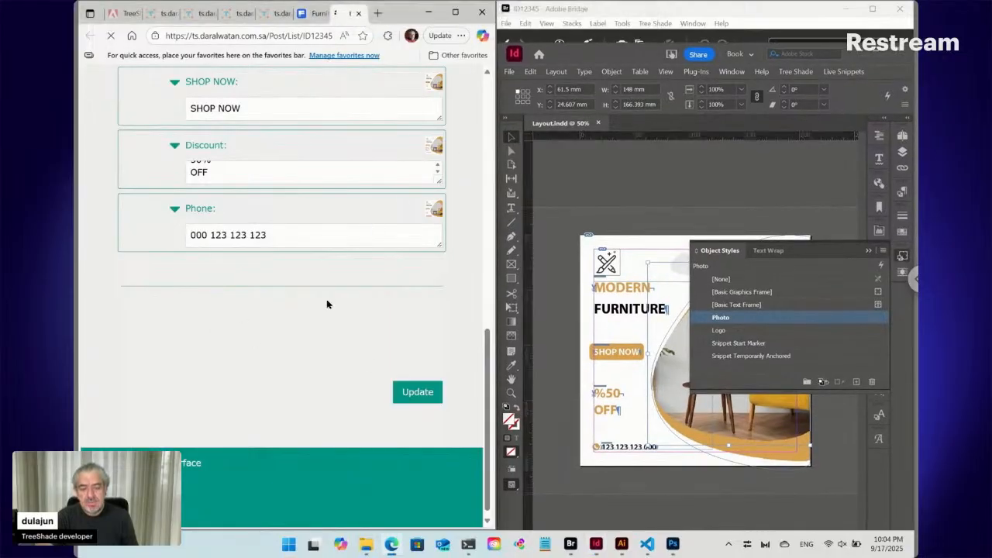
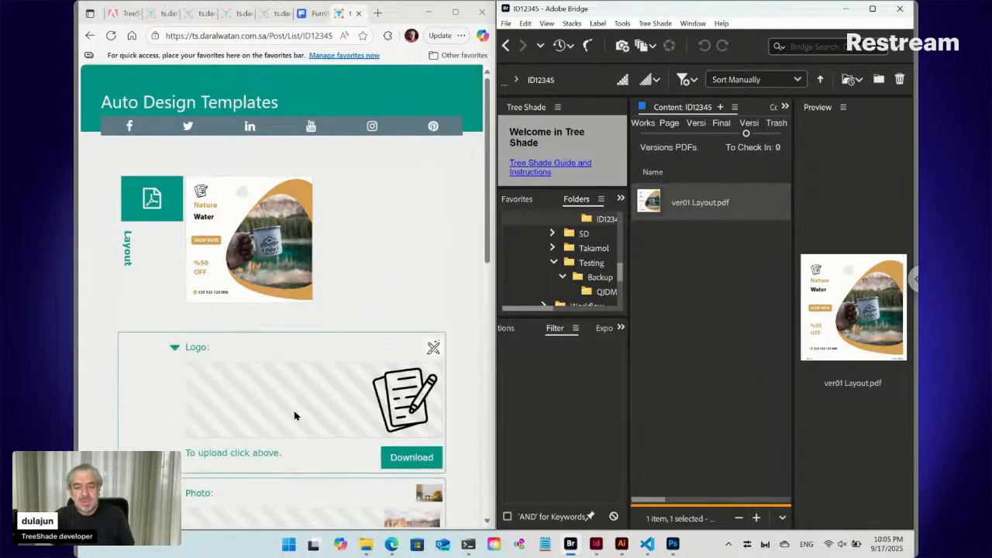
# - Review the layout thumbnail and the logo, photo and title fields in the updated ID12345 form
pyautogui.scroll(-3, 294, 416)
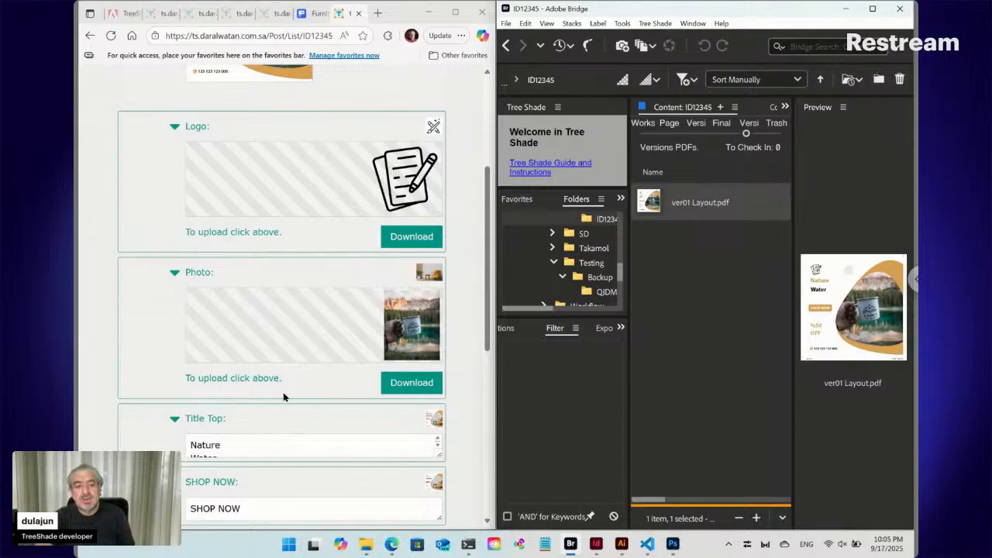
pyautogui.scroll(3, 284, 397)
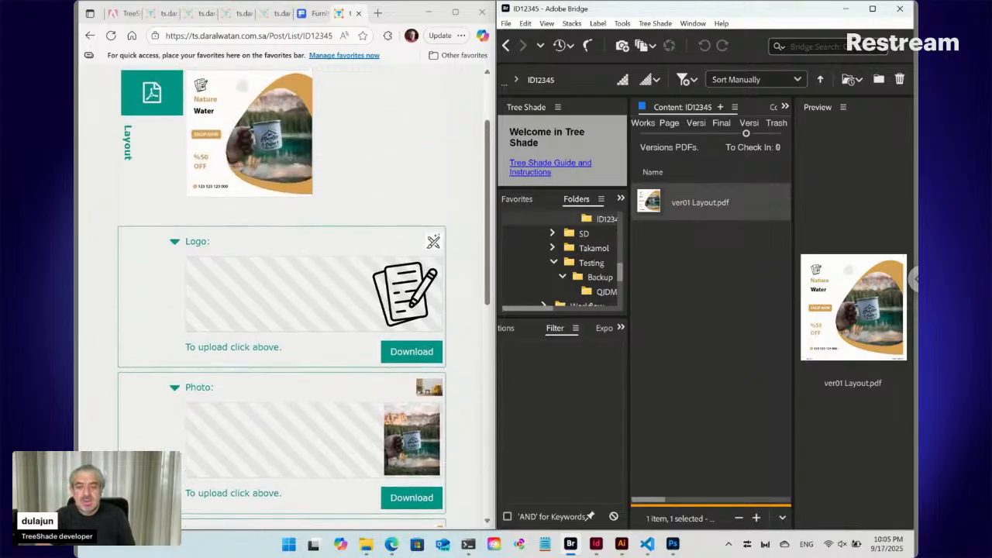
pyautogui.scroll(1, 284, 298)
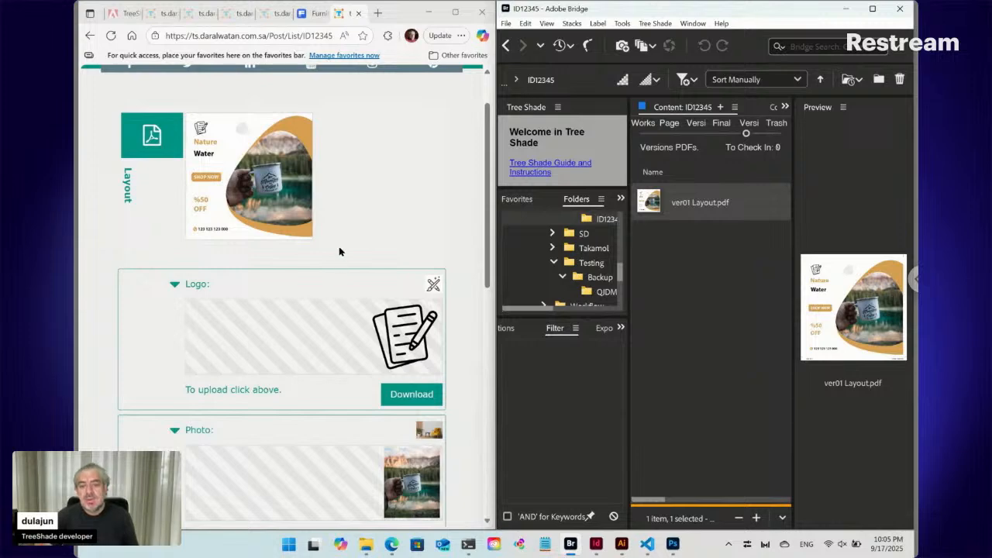
pyautogui.scroll(2, 339, 248)
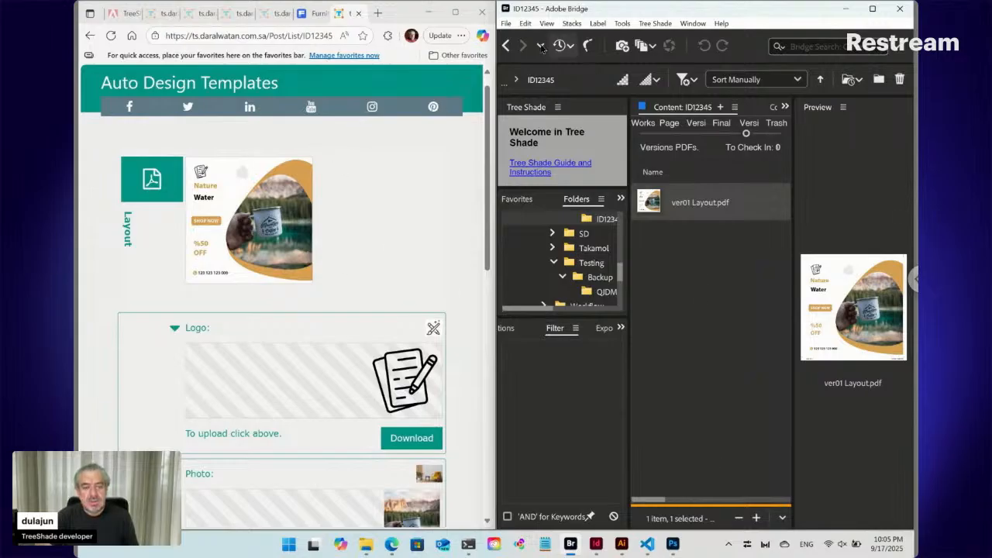
# - In Bridge, maximize the window, go back to the Post folder and open the online form of List ts_key.txt
pyautogui.click(508, 45)
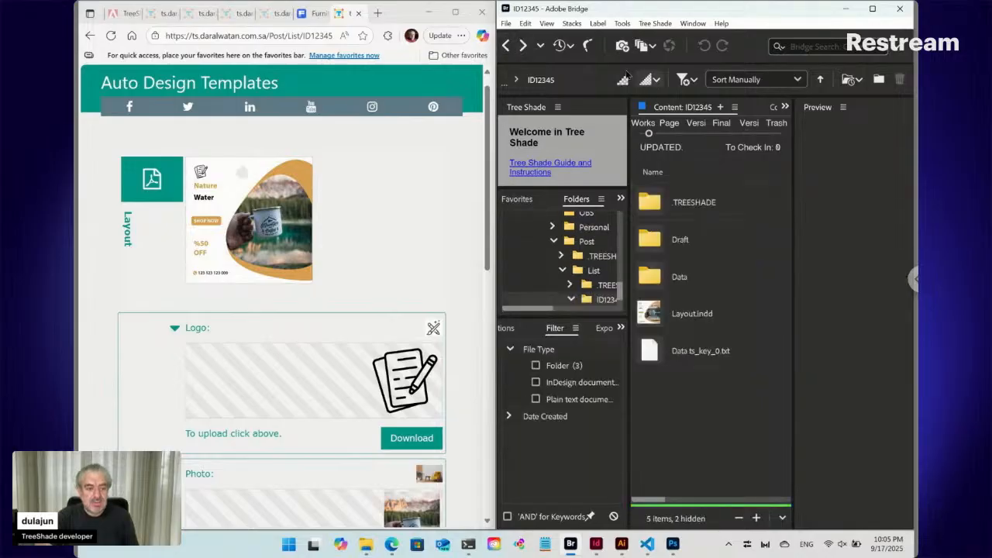
pyautogui.click(873, 9)
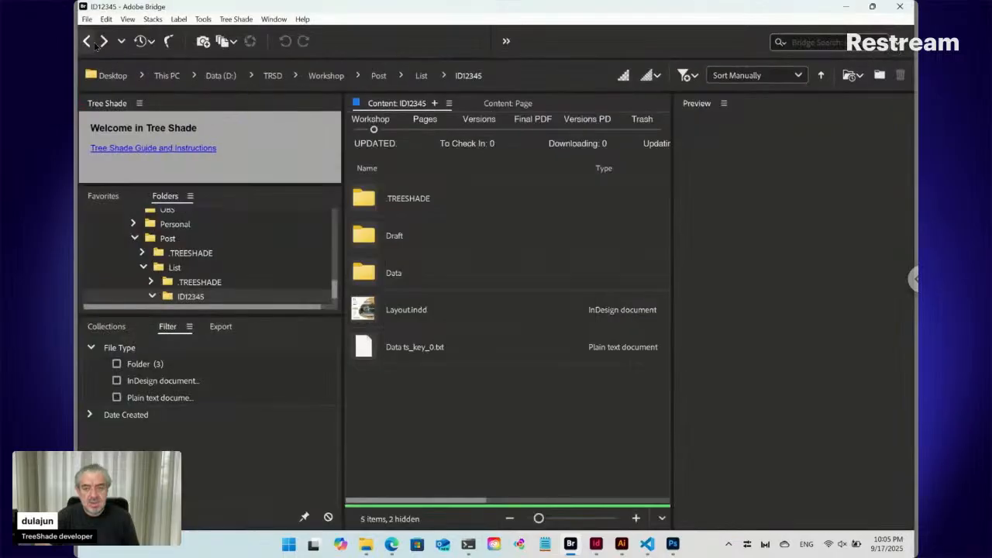
pyautogui.click(88, 44)
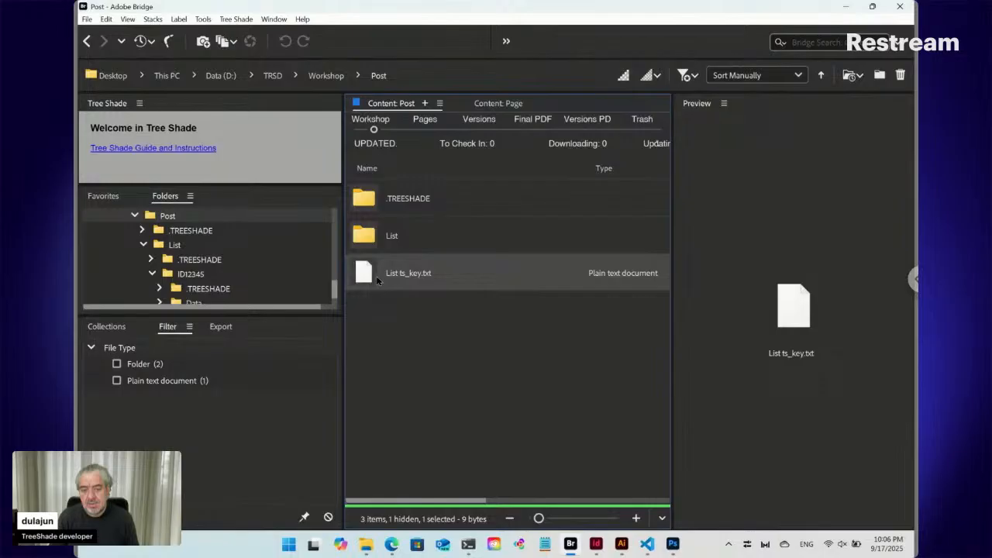
pyautogui.doubleClick(370, 279)
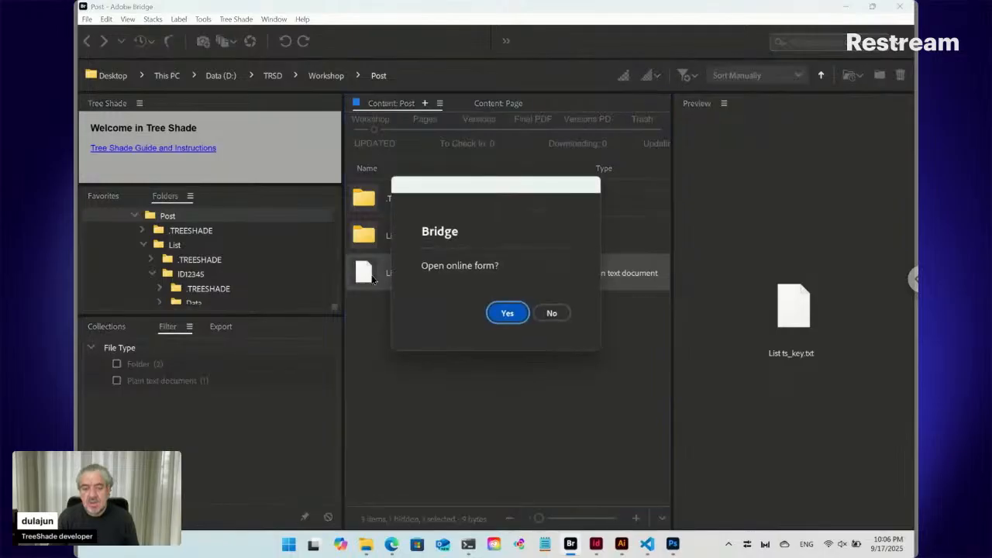
pyautogui.click(512, 314)
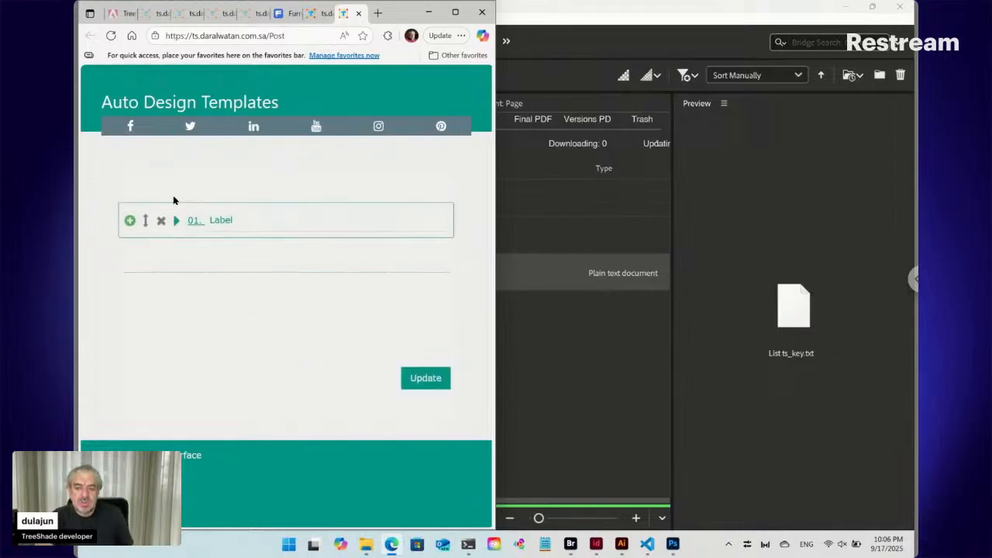
# - Add a second entry to the Post list and label it Yellow Chair
pyautogui.click(130, 222)
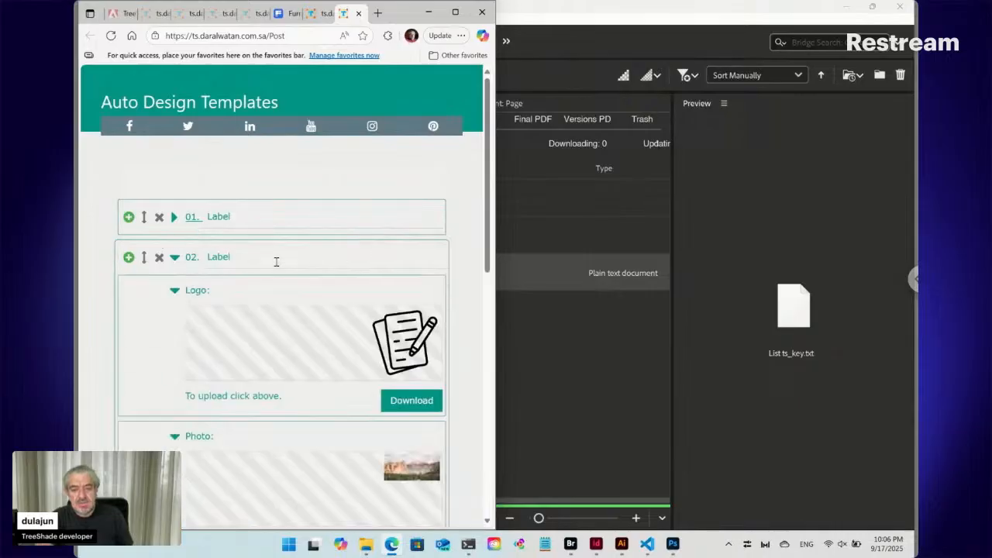
pyautogui.scroll(-1, 276, 262)
pyautogui.scroll(-1, 276, 262)
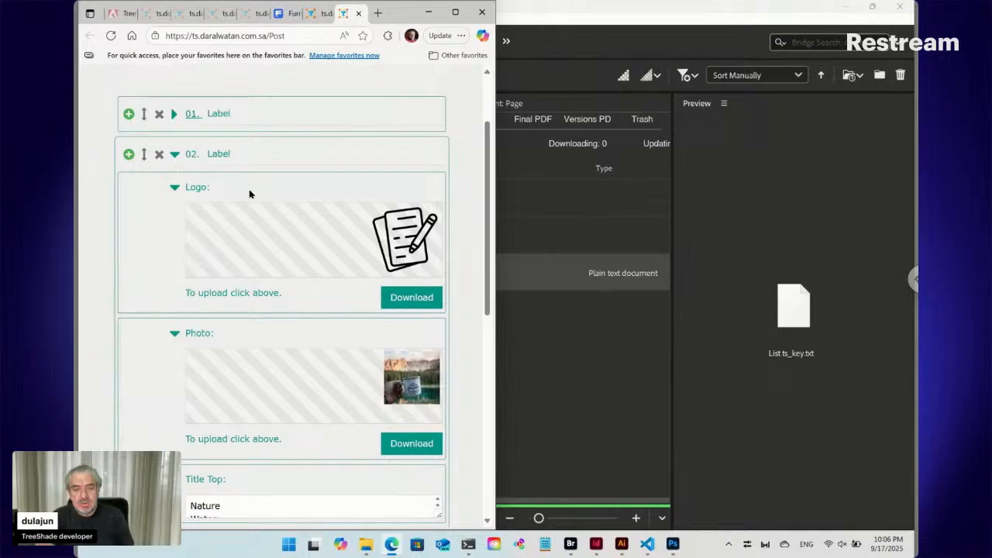
pyautogui.click(237, 155)
pyautogui.doubleClick(209, 151)
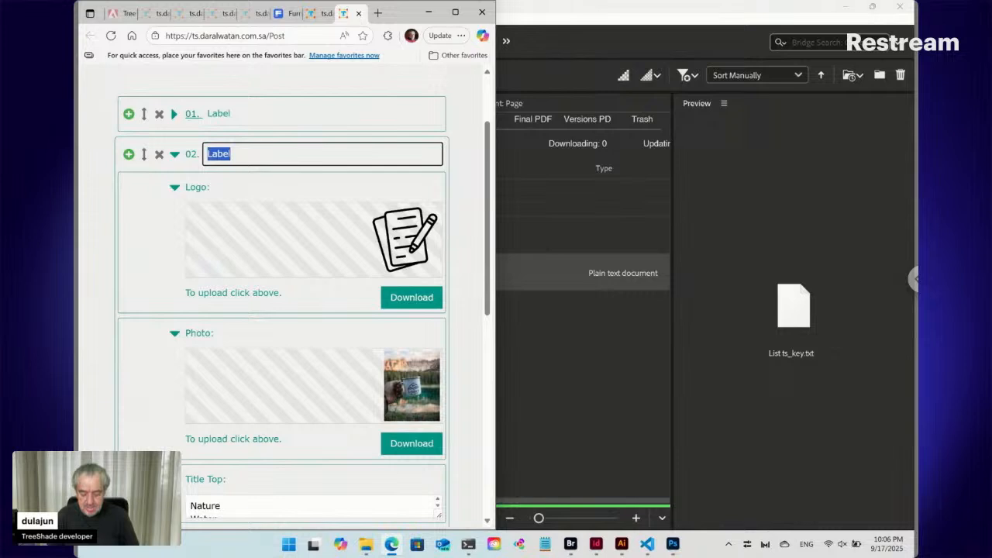
pyautogui.write('Yello')
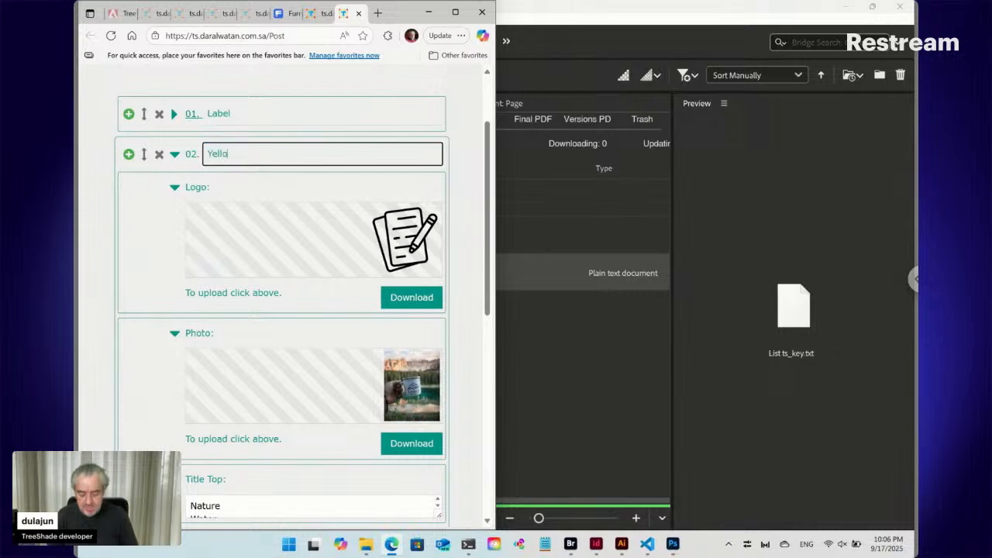
pyautogui.write('w Chair')
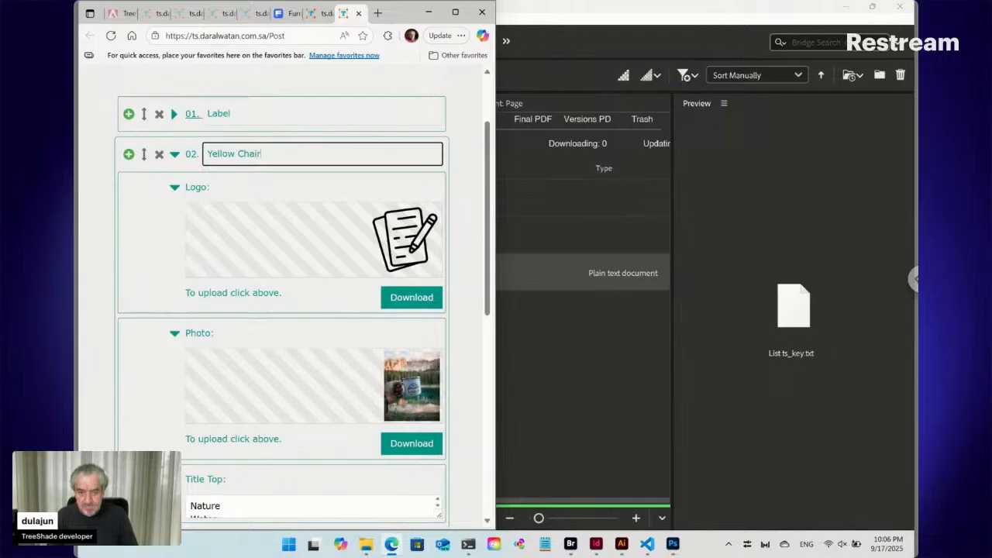
# - Replace the Yellow Chair entry's photo with mid-century-modern-living-room-interior-design-with-monstera-tree.jpg from Downloads and review the entry's fields
pyautogui.click(404, 383)
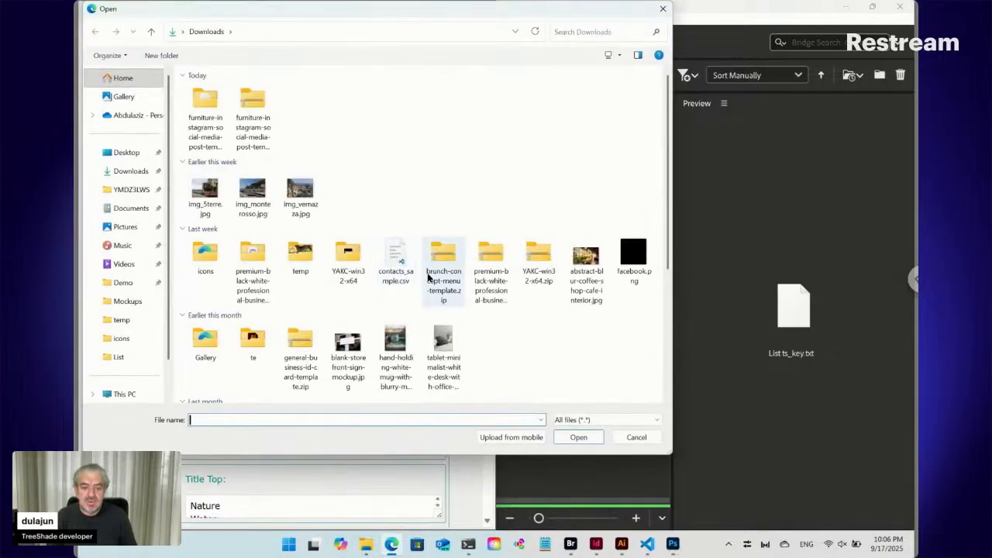
pyautogui.scroll(-2, 428, 278)
pyautogui.scroll(-3, 428, 277)
pyautogui.click(586, 170)
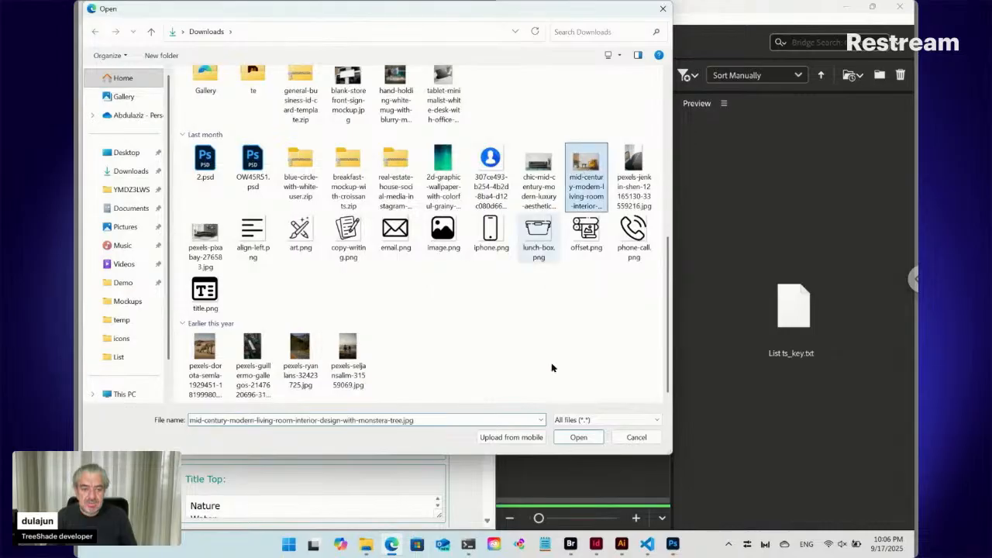
pyautogui.click(569, 437)
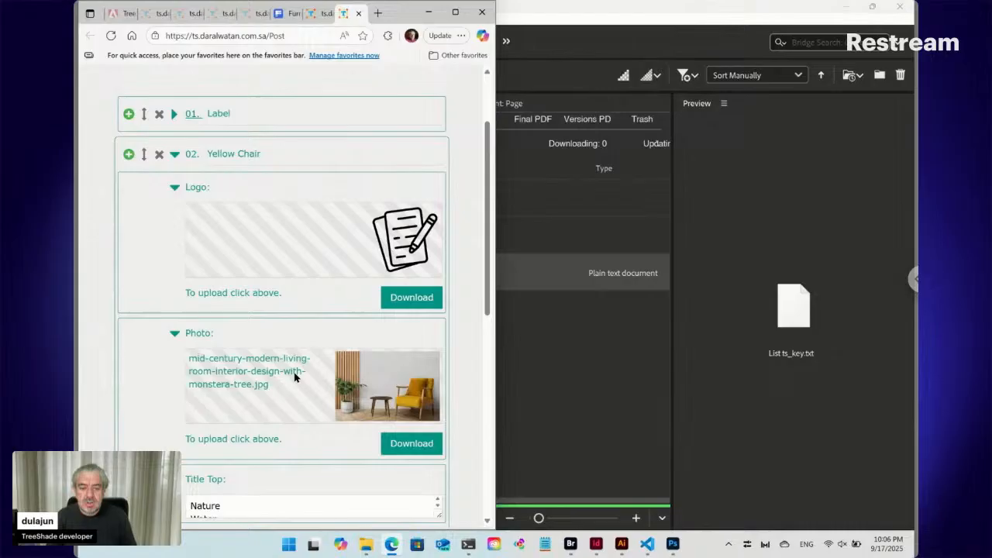
pyautogui.scroll(-5, 393, 372)
pyautogui.scroll(5, 392, 372)
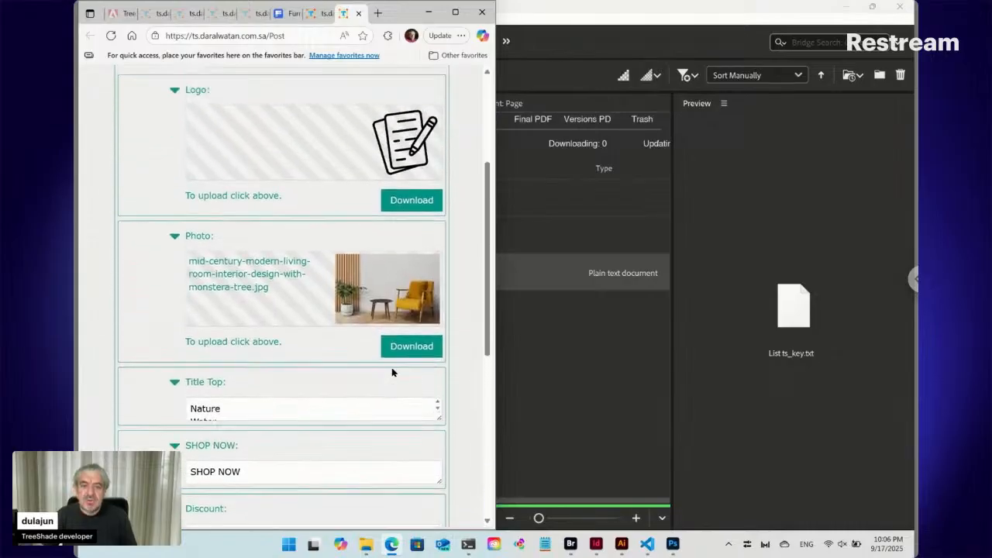
pyautogui.scroll(2, 392, 373)
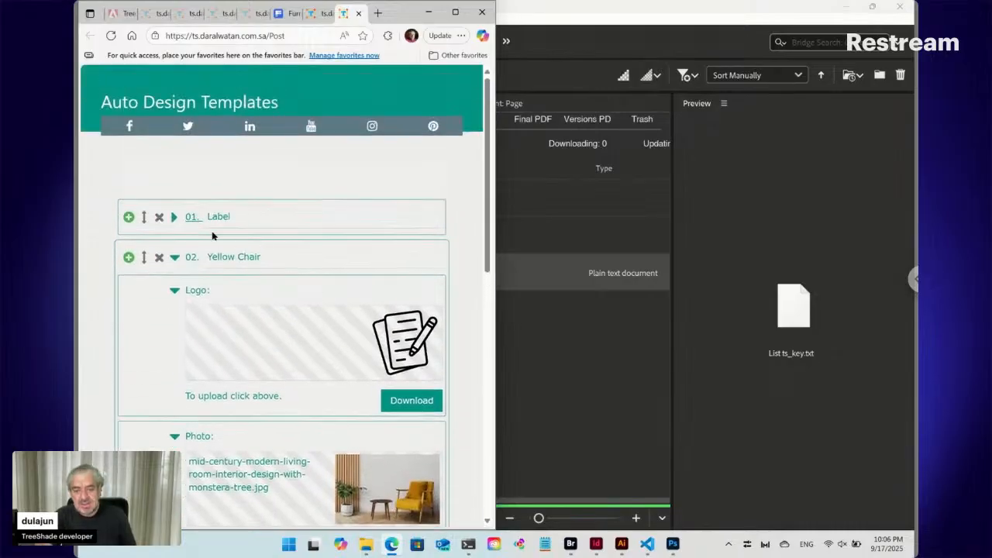